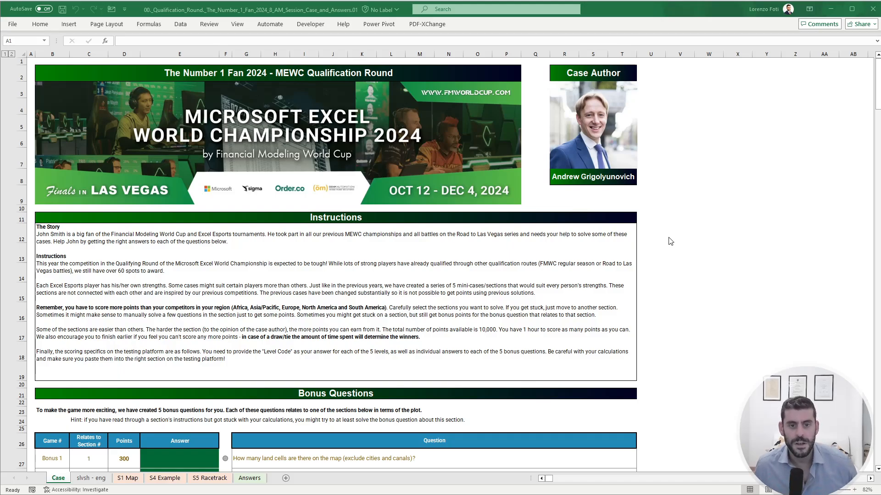
# - Look through the Case sheet's instructions, bonus questions and all five question sections
pyautogui.click(685, 235)
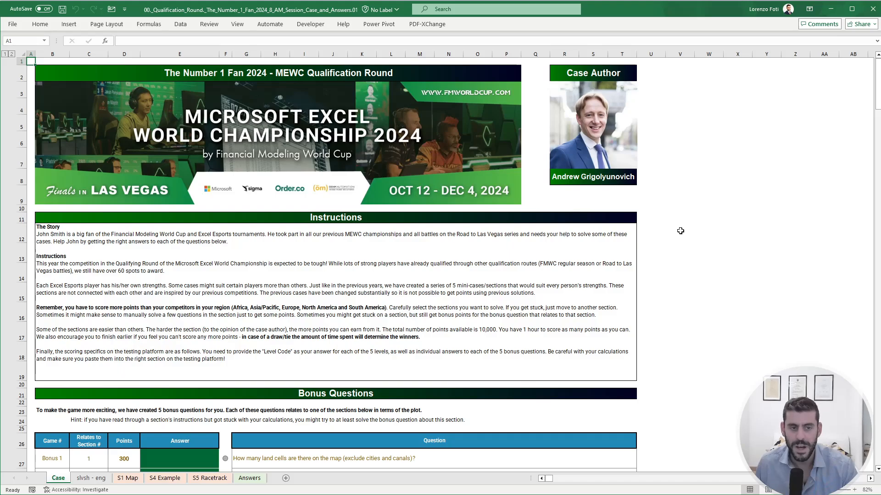
pyautogui.scroll(-6, 679, 237)
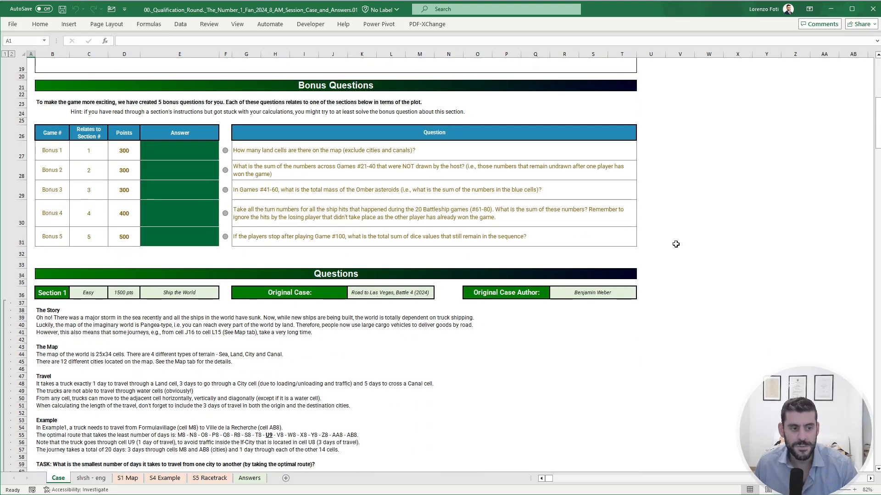
pyautogui.scroll(-15, 159, 334)
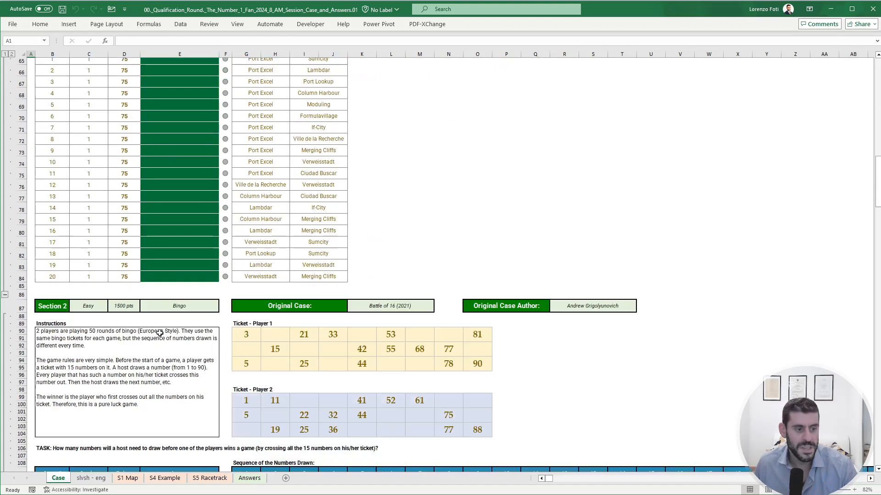
pyautogui.scroll(-20, 229, 344)
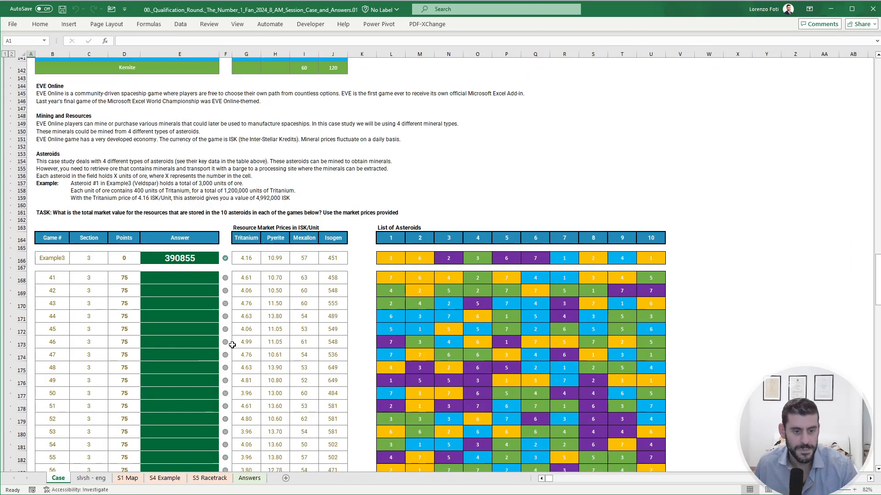
pyautogui.scroll(-20, 232, 345)
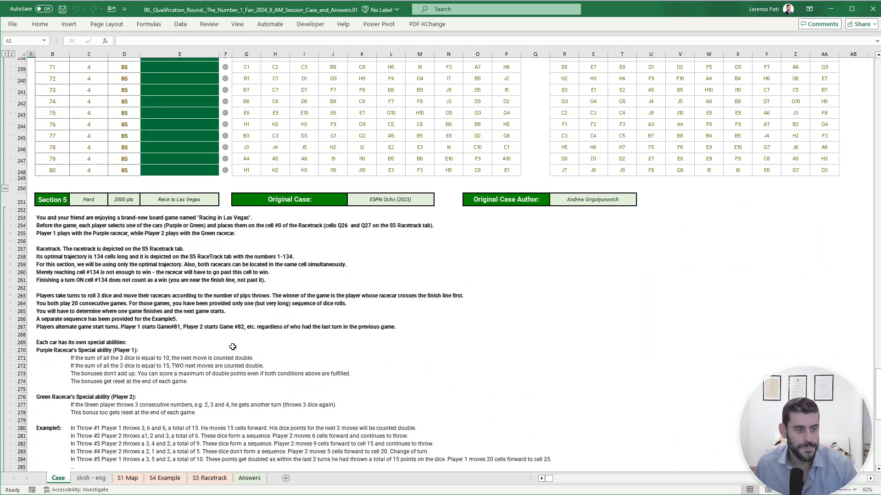
pyautogui.scroll(-3, 232, 346)
pyautogui.moveTo(878, 409); pyautogui.dragTo(878, 203)
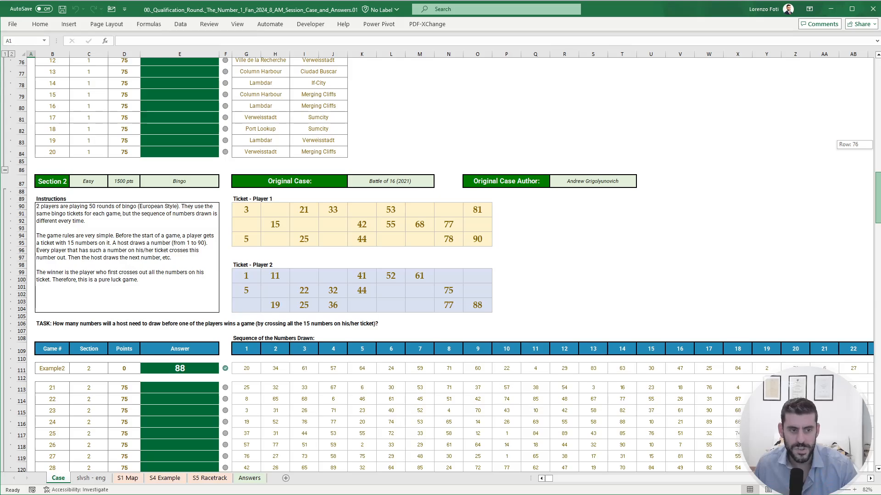
pyautogui.moveTo(878, 203); pyautogui.dragTo(878, 396)
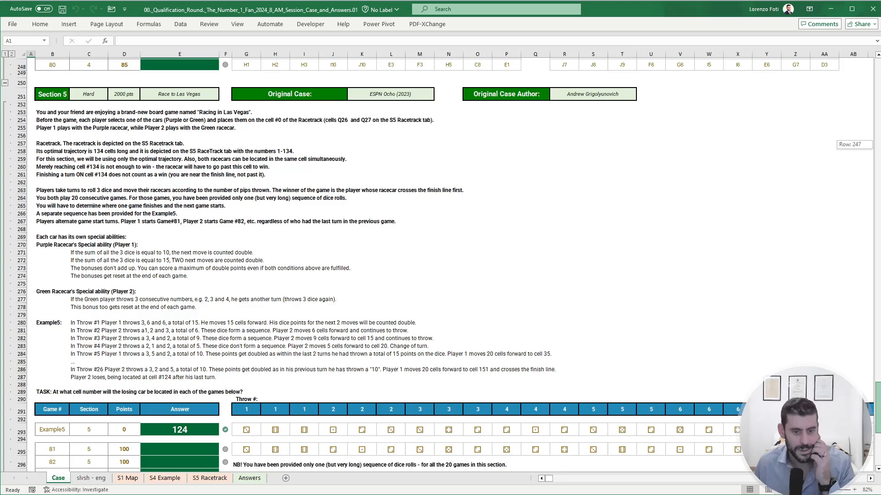
pyautogui.moveTo(878, 396); pyautogui.dragTo(866, 74)
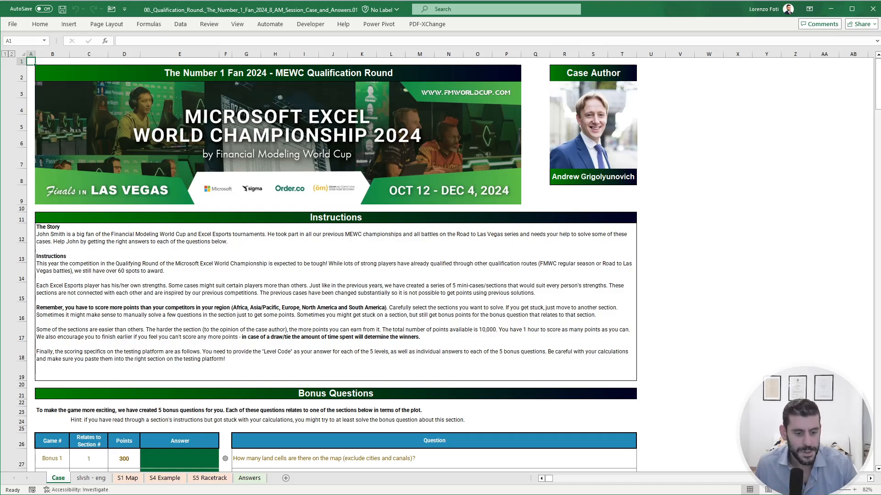
# - Switch to the Clock app, start the stopwatch and return to the Excel workbook
pyautogui.hotkey('alt', 'Tab')
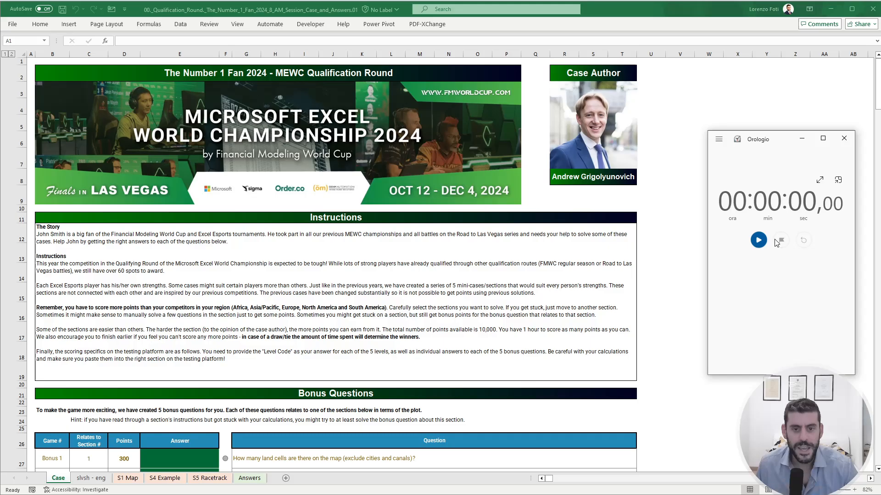
pyautogui.click(758, 240)
pyautogui.click(738, 250)
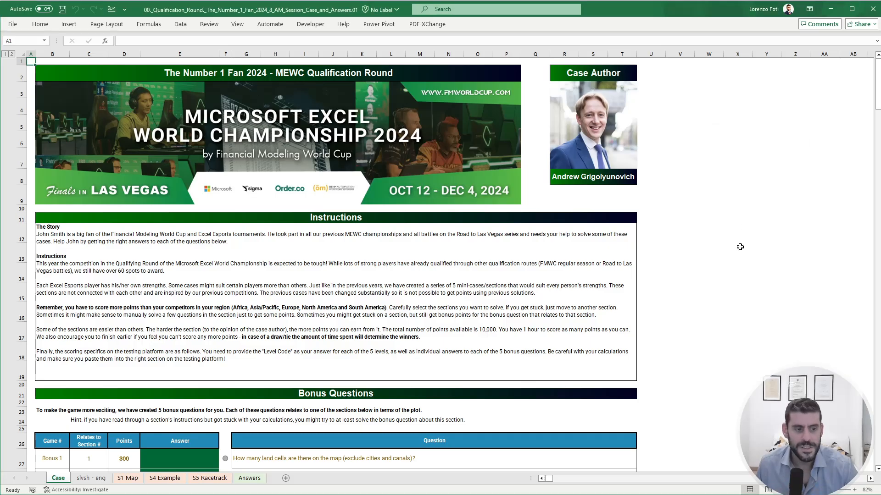
# - Read the bonus questions on the Case sheet and duplicate the S1 Map sheet, placing the copy before S4 Example
pyautogui.scroll(-6, 612, 353)
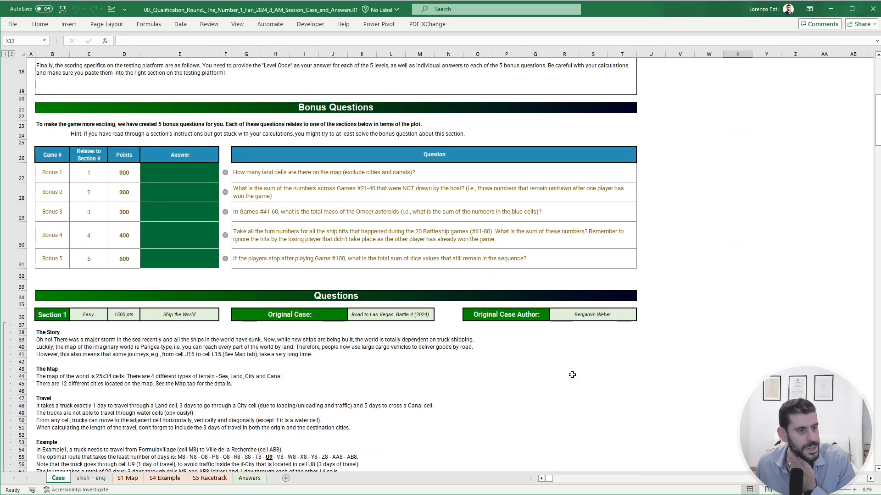
pyautogui.scroll(2, 386, 357)
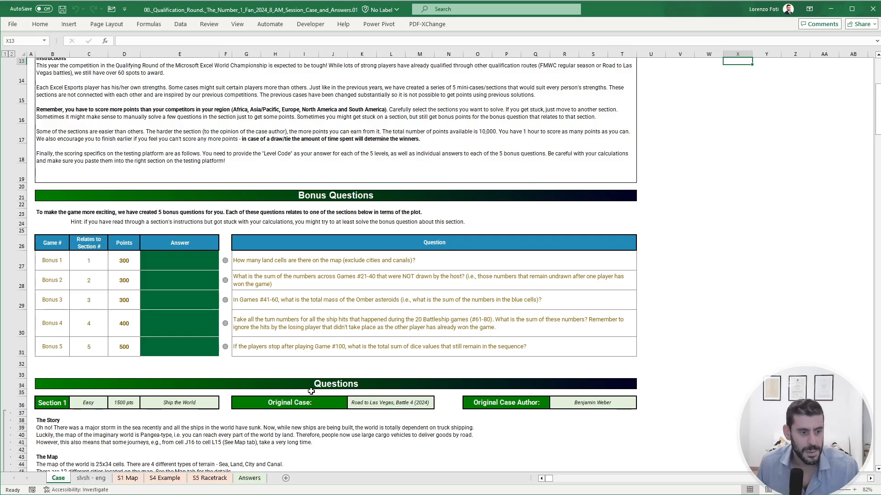
pyautogui.click(128, 478)
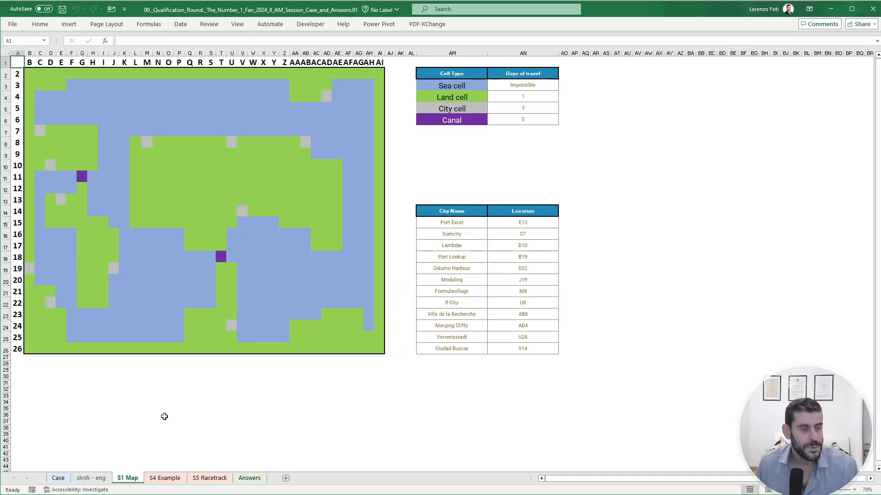
pyautogui.rightClick(154, 478)
pyautogui.click(161, 494)
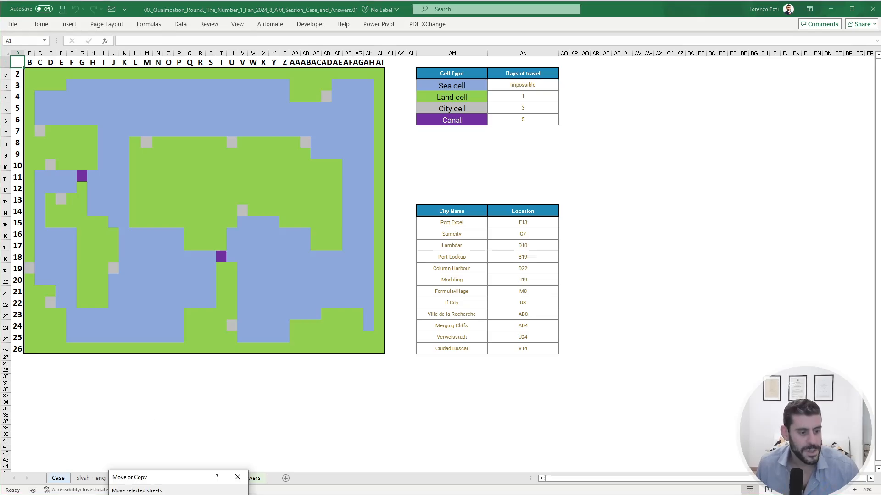
pyautogui.press('Return')
# - On the map copy, replace all blank cells that match a green land cell's format with x
pyautogui.click(157, 211)
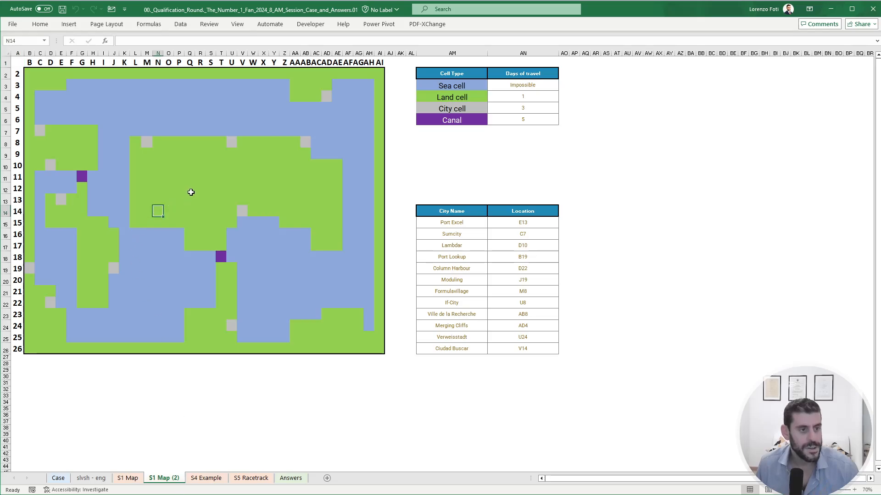
pyautogui.hotkey('ctrl', 'f')
pyautogui.click(378, 206)
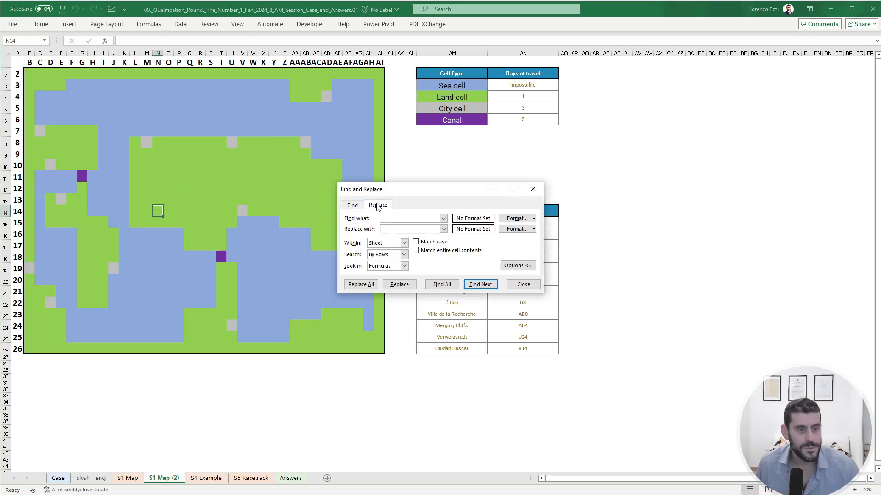
pyautogui.click(534, 219)
pyautogui.click(549, 243)
pyautogui.click(189, 188)
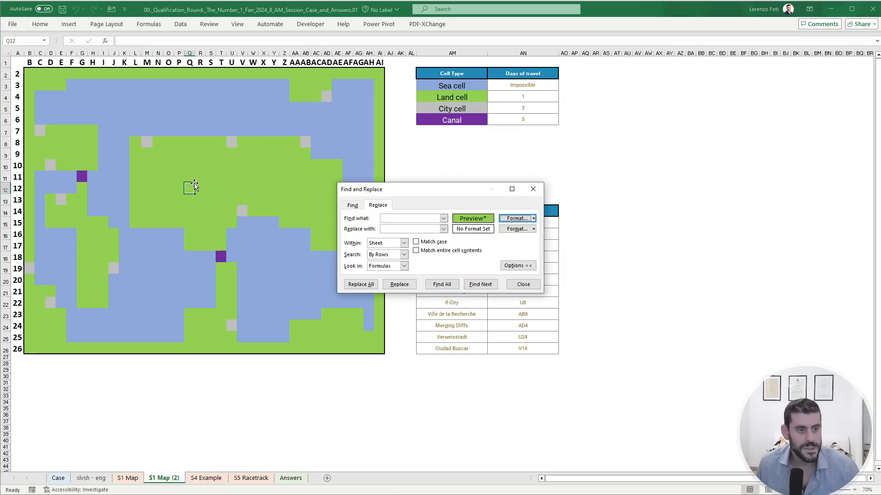
pyautogui.click(395, 230)
pyautogui.write('x')
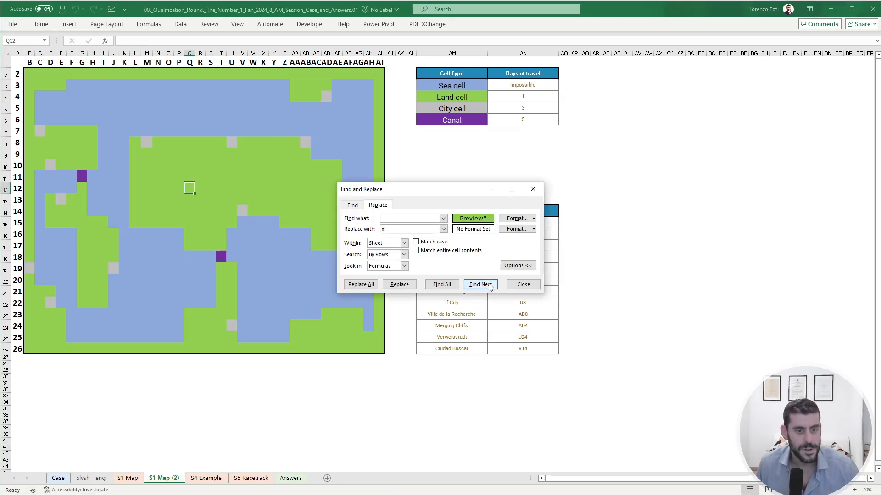
pyautogui.click(362, 284)
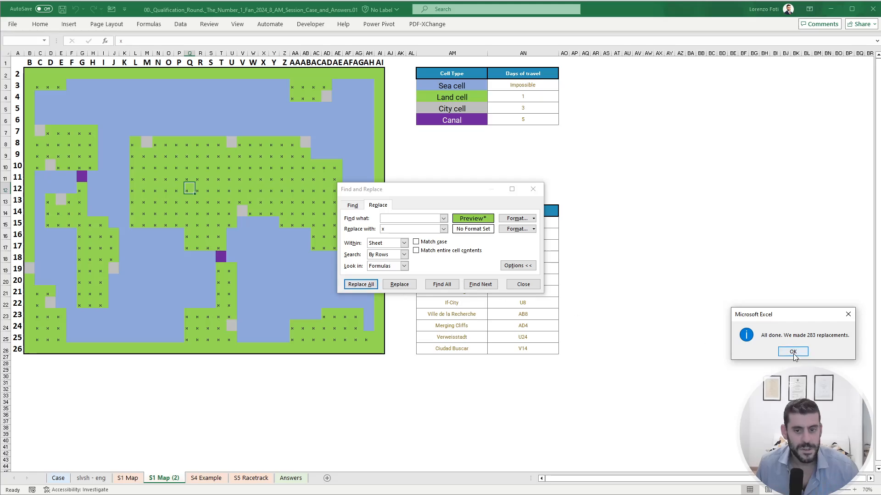
pyautogui.click(789, 355)
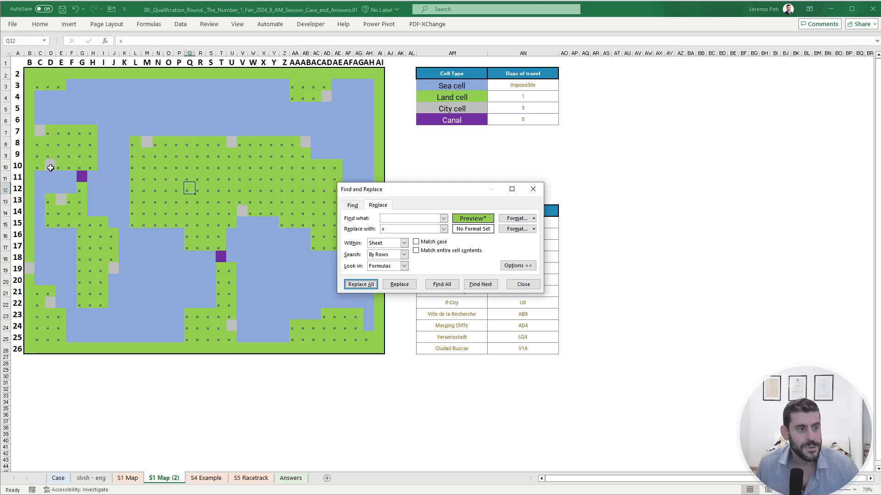
# - Try to replace all blank cells matching the grey city cell's format with x on the map copy
pyautogui.click(47, 167)
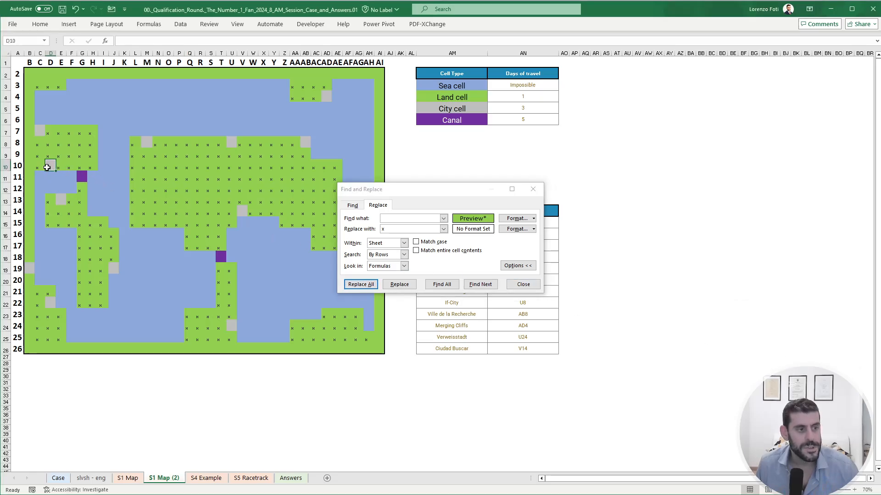
pyautogui.click(533, 218)
pyautogui.click(533, 242)
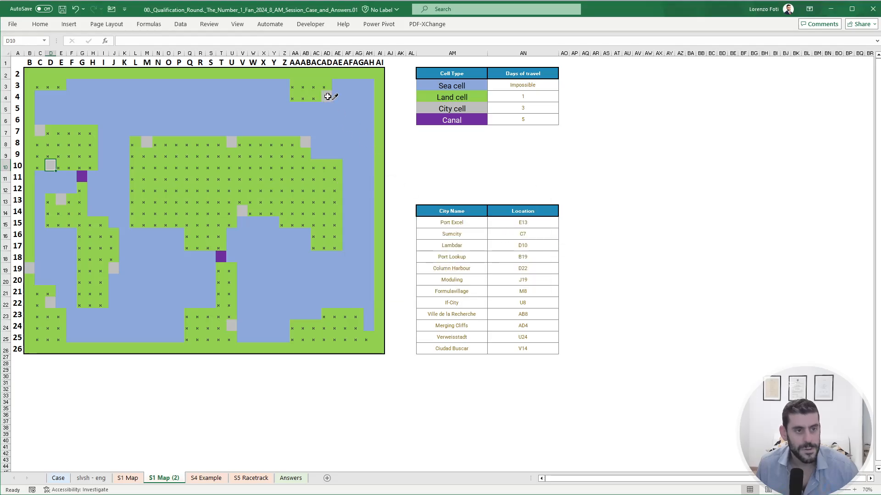
pyautogui.click(326, 96)
pyautogui.click(364, 285)
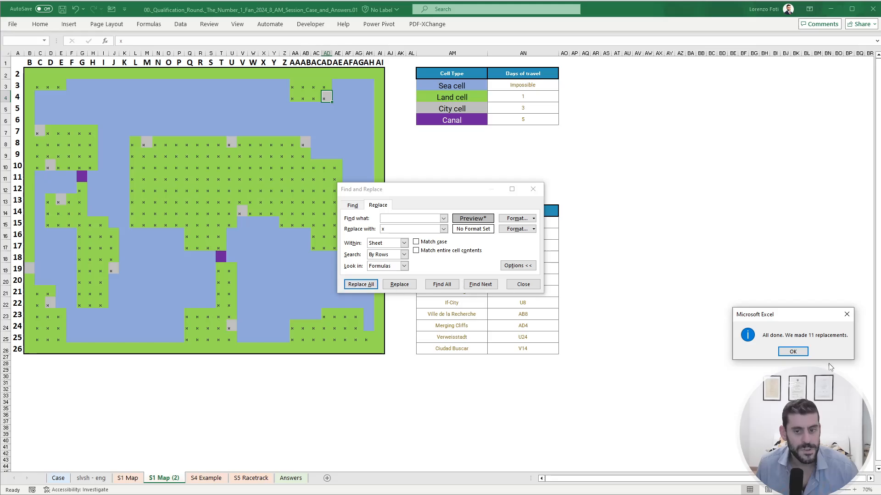
pyautogui.click(793, 351)
# - Recheck the Bonus 1 question on the Case sheet, close Find and Replace, and undo the city-cell replacement on the map copy
pyautogui.click(58, 479)
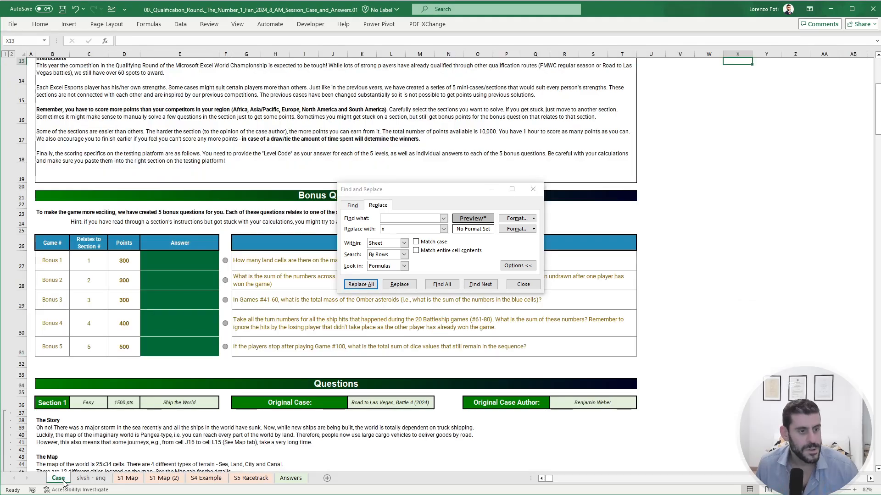
pyautogui.moveTo(508, 189); pyautogui.dragTo(653, 204)
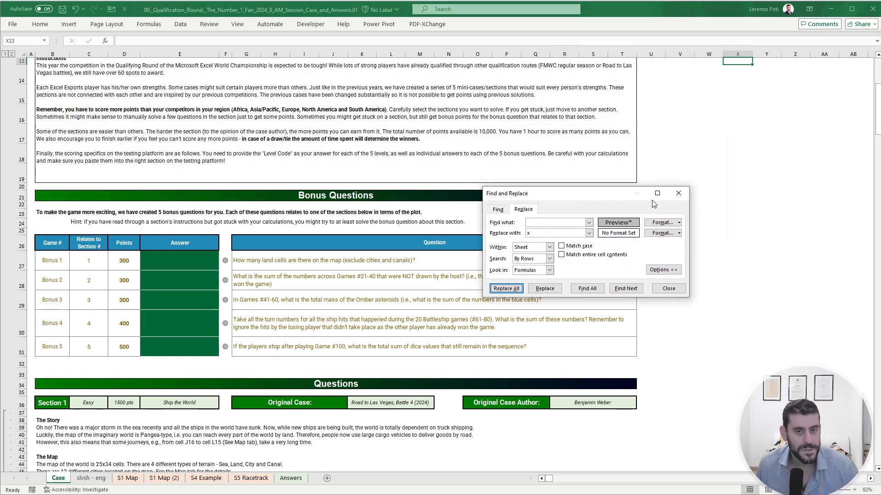
pyautogui.click(678, 194)
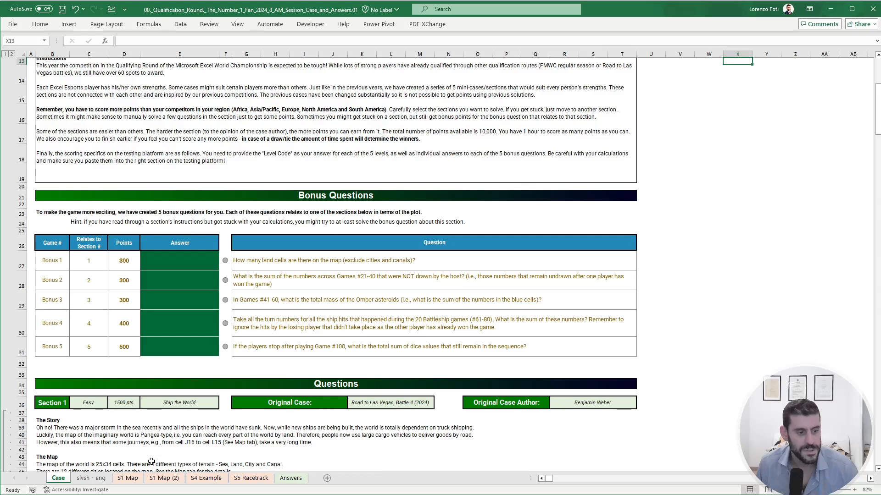
pyautogui.click(149, 477)
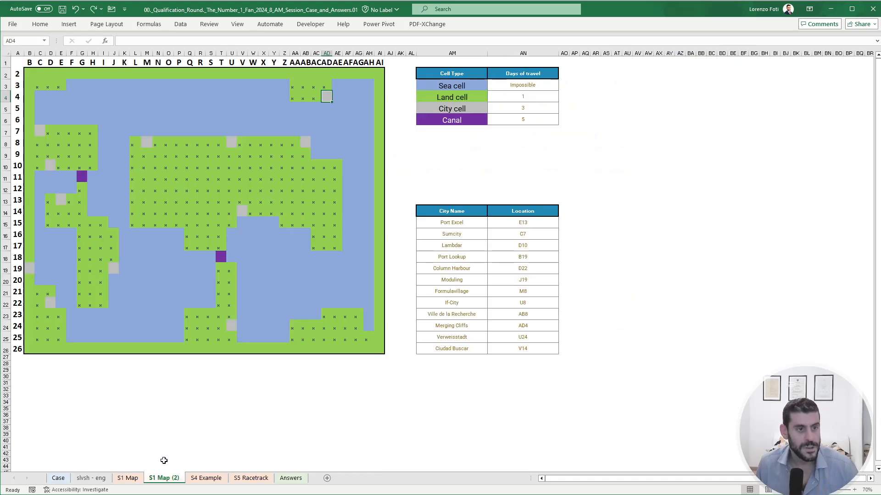
# - Enter x in cell B2 of the map copy and copy it across the top land border, C2:AH2
pyautogui.click(282, 277)
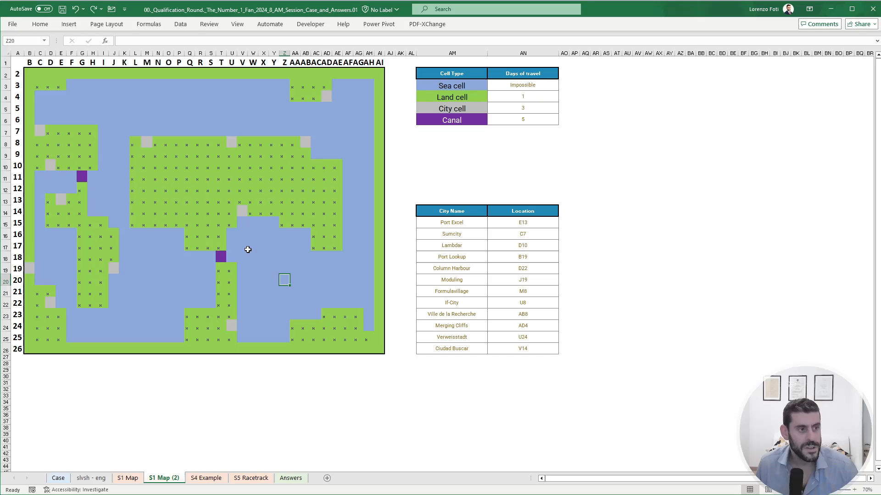
pyautogui.click(26, 151)
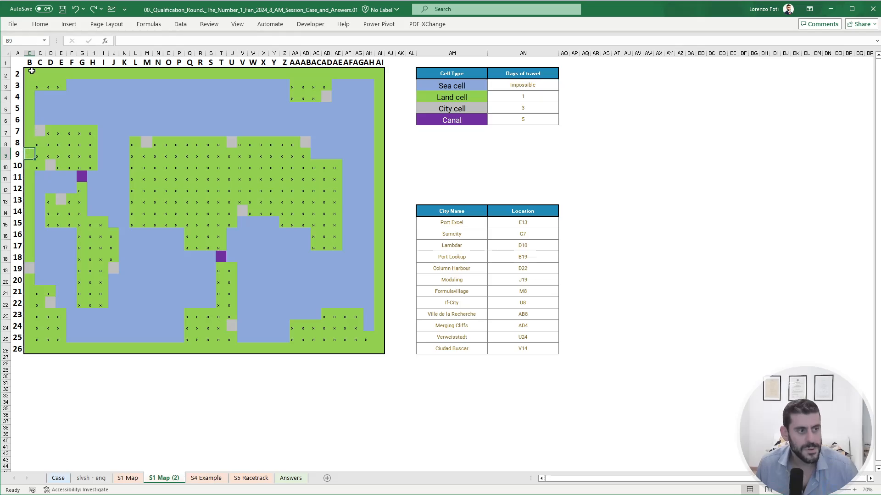
pyautogui.click(30, 73)
pyautogui.write('x')
pyautogui.press('Return')
pyautogui.press('Up')
pyautogui.hotkey('ctrl', 'c')
pyautogui.press('Right')
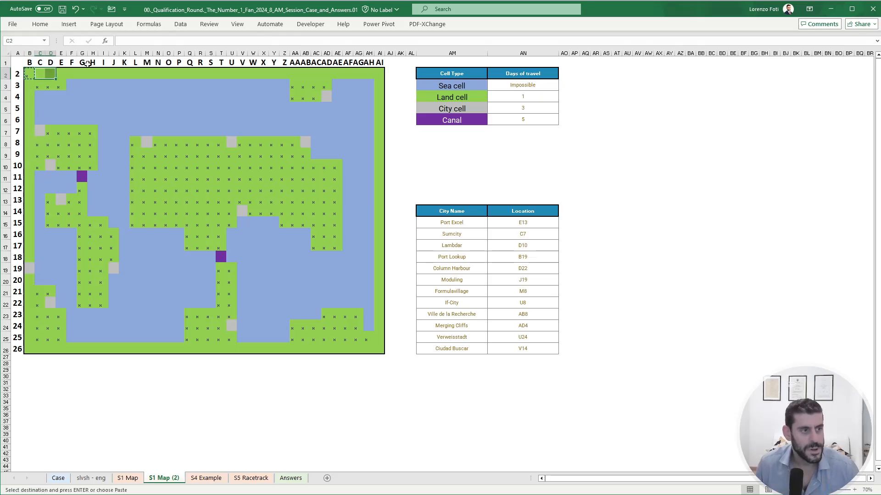
pyautogui.hotkey('shift', 'Right')
pyautogui.hotkey('shift', 'Right')
pyautogui.hotkey('shift', 'Right')
pyautogui.hotkey('shift', 'Right')
pyautogui.hotkey('shift', 'Right')
pyautogui.hotkey('shift', 'Right')
pyautogui.hotkey('shift', 'Right')
pyautogui.hotkey('shift', 'Right')
pyautogui.hotkey('shift', 'Right')
pyautogui.hotkey('shift', 'Right')
pyautogui.hotkey('shift', 'Right')
pyautogui.hotkey('shift', 'Right')
pyautogui.hotkey('shift', 'Right')
pyautogui.hotkey('shift', 'Right')
pyautogui.hotkey('shift', 'Right')
pyautogui.hotkey('shift', 'Right')
pyautogui.hotkey('shift', 'Right')
pyautogui.hotkey('shift', 'Right')
pyautogui.hotkey('shift', 'Right')
pyautogui.hotkey('shift', 'Right')
pyautogui.hotkey('shift', 'Right')
pyautogui.hotkey('shift', 'Right')
pyautogui.hotkey('shift', 'Right')
pyautogui.hotkey('shift', 'Right')
pyautogui.hotkey('shift', 'Right')
pyautogui.hotkey('shift', 'Right')
pyautogui.hotkey('shift', 'Right')
pyautogui.hotkey('shift', 'Right')
pyautogui.hotkey('shift', 'Right')
pyautogui.hotkey('shift', 'Right')
pyautogui.hotkey('shift', 'Right')
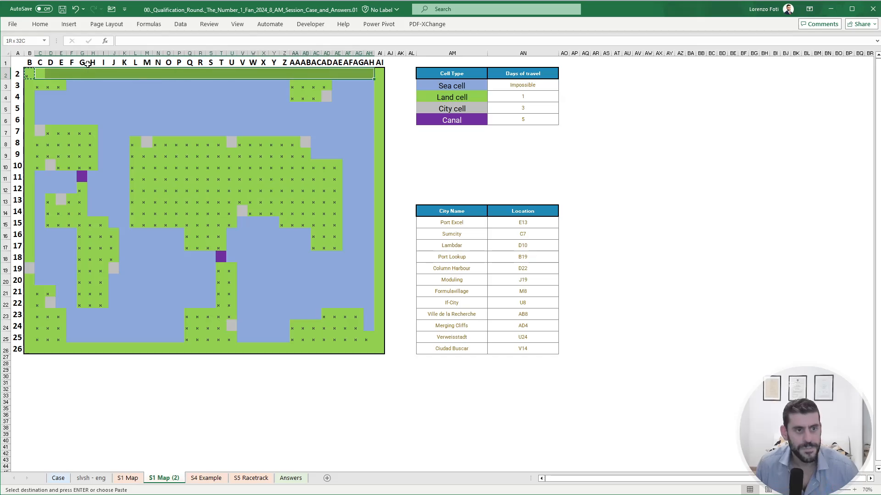
pyautogui.hotkey('ctrl', 'v')
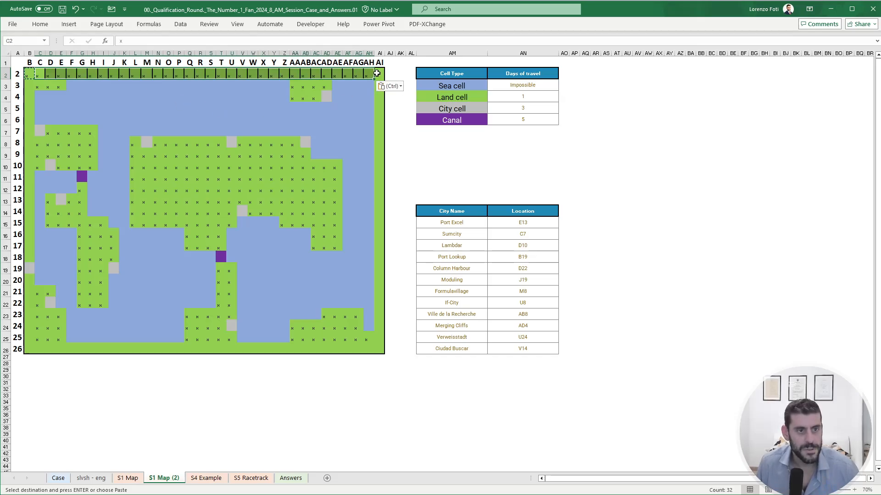
# - Paste the copied x into the remaining border land cells in column AI, row 26 and column B
pyautogui.moveTo(380, 74); pyautogui.dragTo(29, 86)
pyautogui.hotkey('ctrl', 'v')
pyautogui.hotkey('ctrl', 'v')
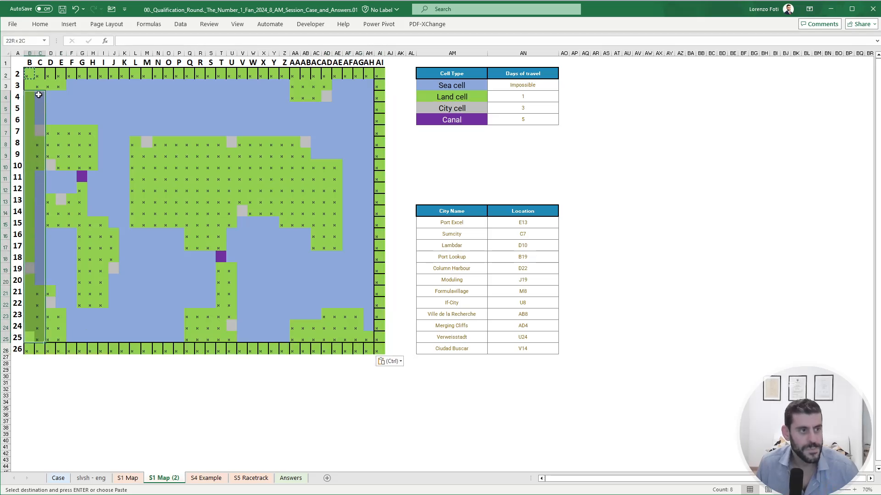
pyautogui.press('Return')
# - Answer Bonus 1 on the Case sheet with a COUNTIFS formula counting "x" in range B2:AI26 of S1 Map (2)
pyautogui.click(58, 478)
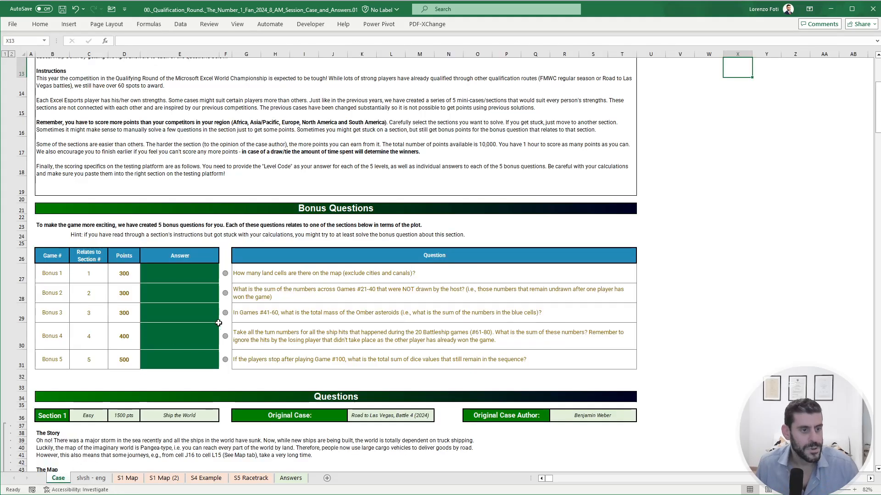
pyautogui.click(193, 265)
pyautogui.write('+COUNTIFS(')
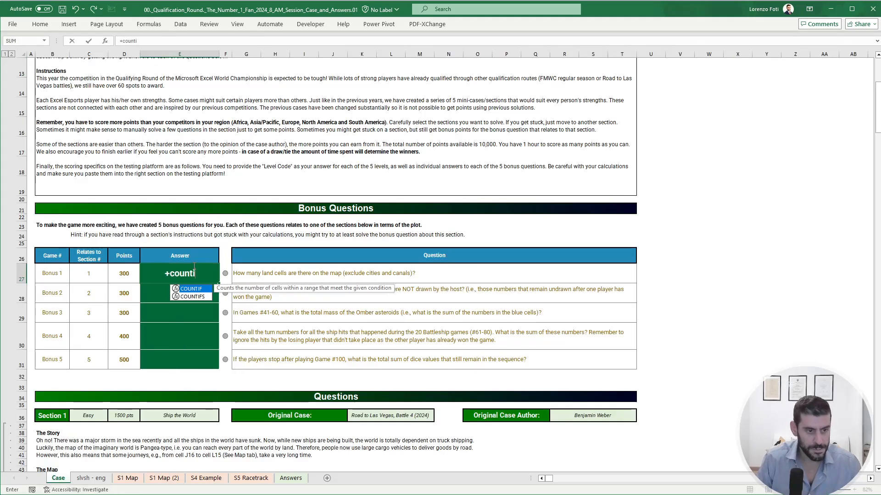
pyautogui.click(164, 478)
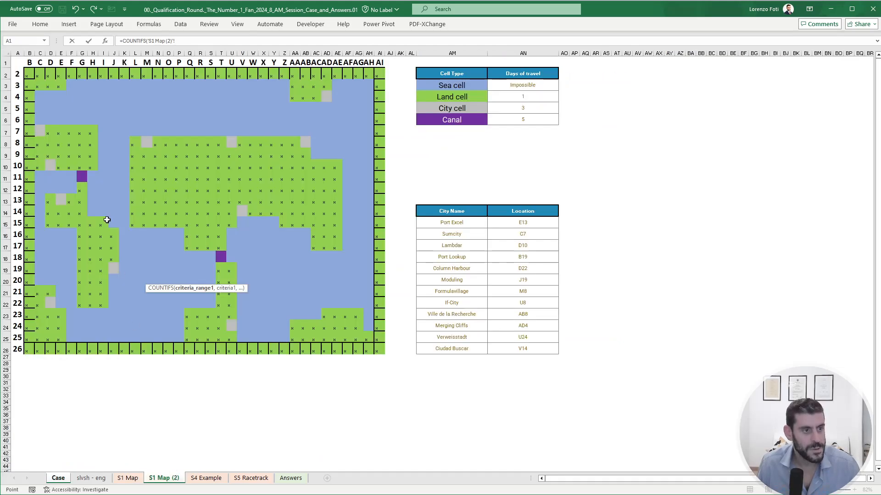
pyautogui.moveTo(29, 74); pyautogui.dragTo(382, 350)
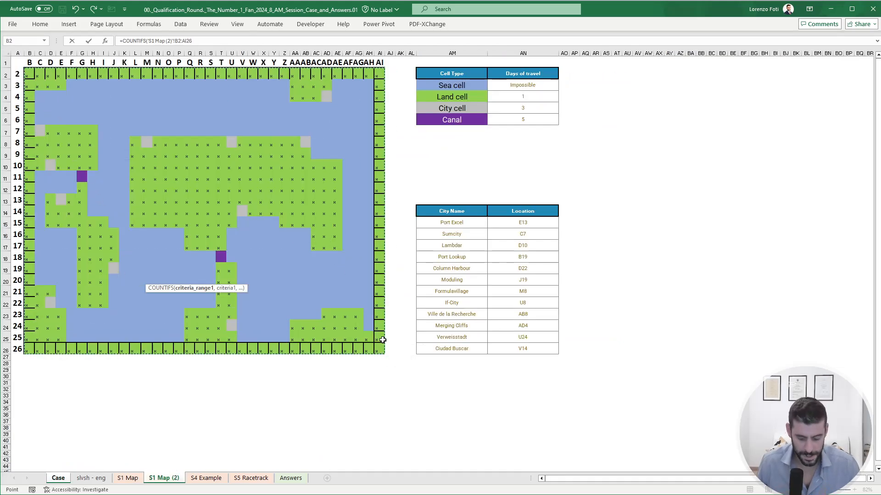
pyautogui.write(',"x"=')
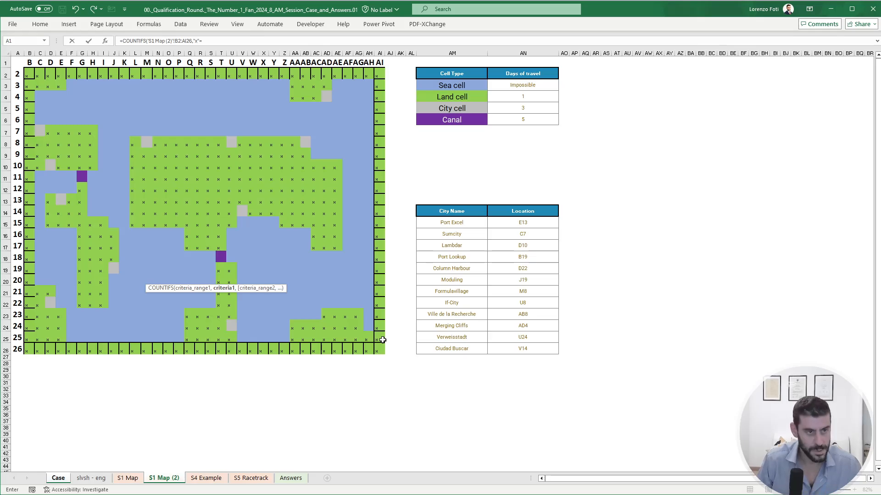
pyautogui.press('Return')
pyautogui.press('Return')
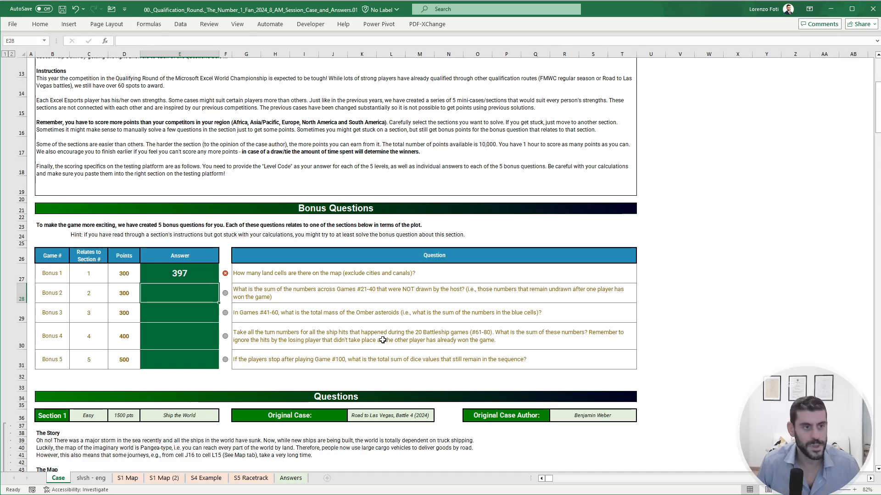
# - Recheck the Bonus 1 question against the cells marked x on the map copy
pyautogui.click(695, 271)
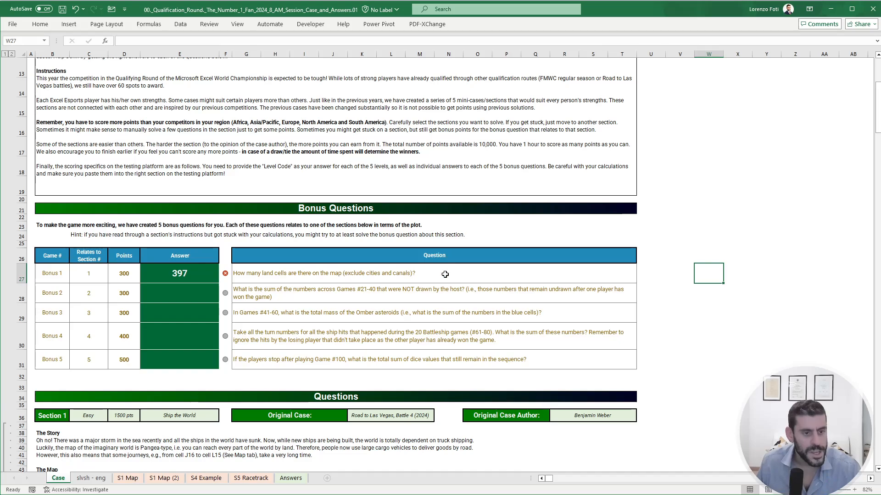
pyautogui.click(175, 479)
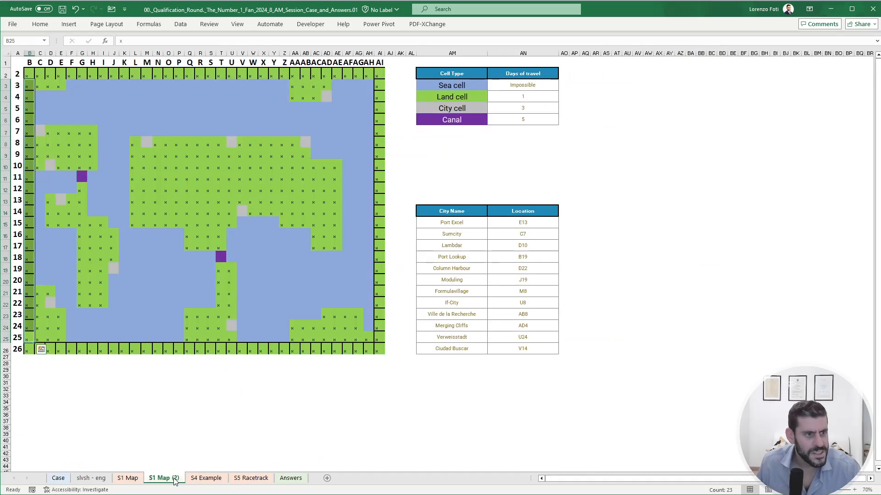
pyautogui.click(170, 358)
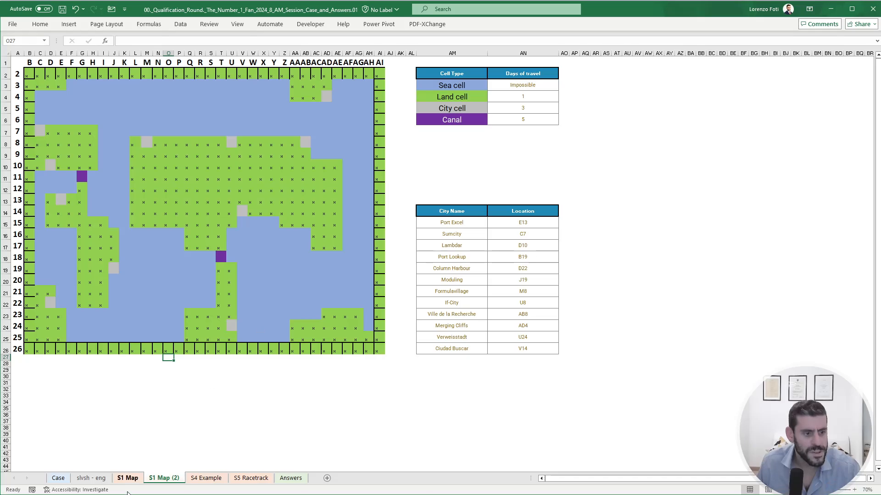
pyautogui.click(58, 477)
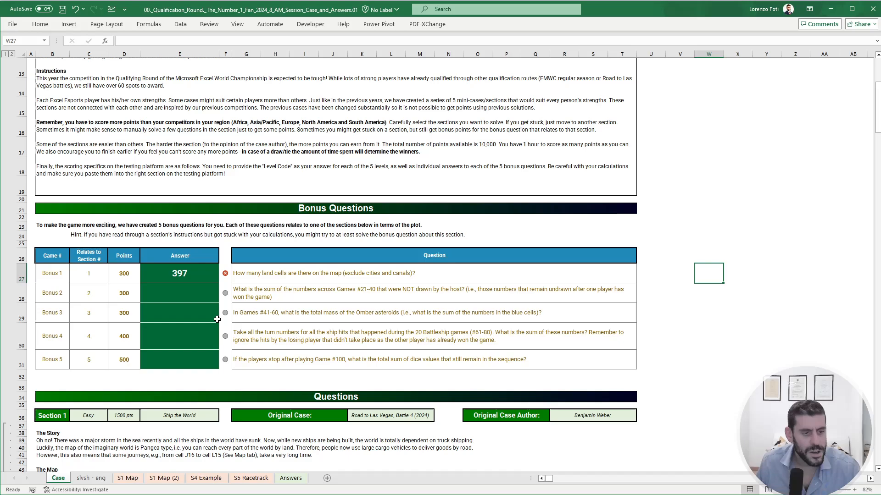
# - Hide column F, which holds the answer-check indicators, on the Case sheet
pyautogui.rightClick(226, 54)
pyautogui.click(248, 209)
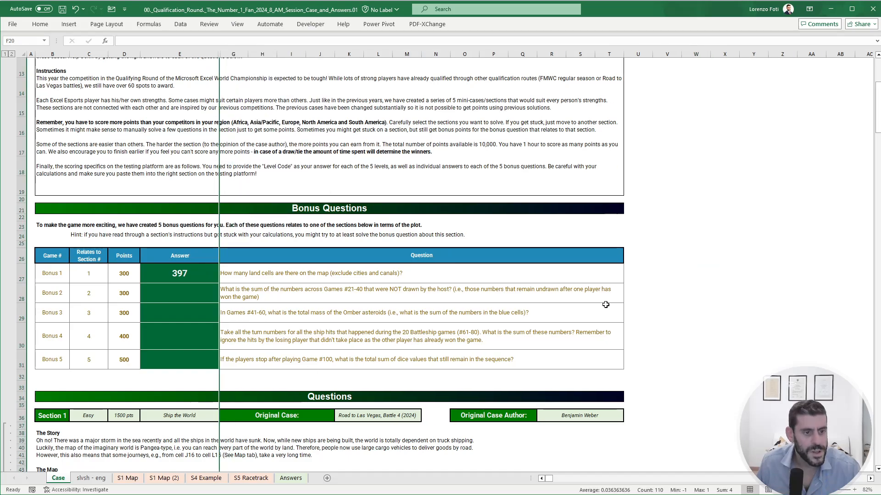
pyautogui.click(657, 286)
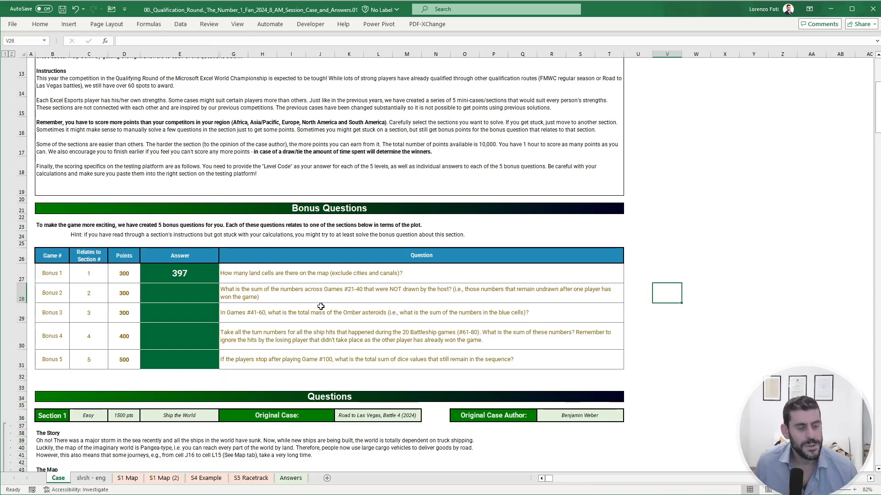
# - Read the Bonus 3 question on Omber asteroid mass and examine the Section 3 instructions and list of asteroids
pyautogui.click(269, 313)
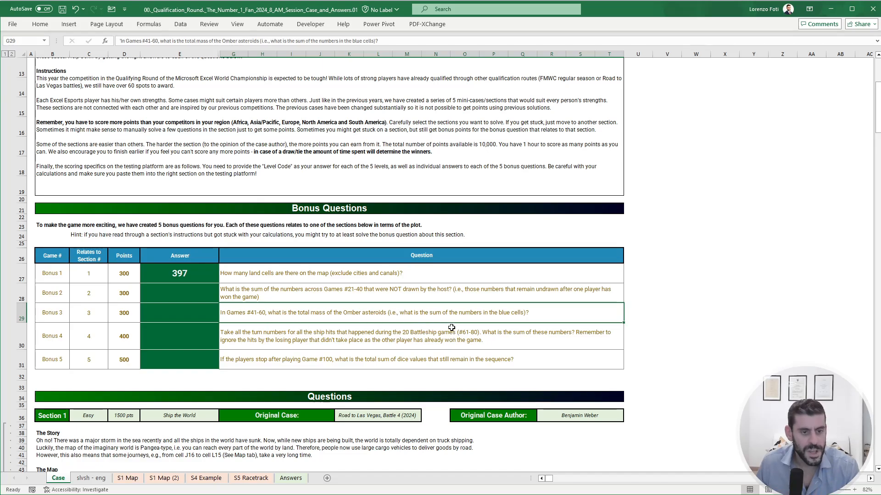
pyautogui.scroll(-20, 477, 326)
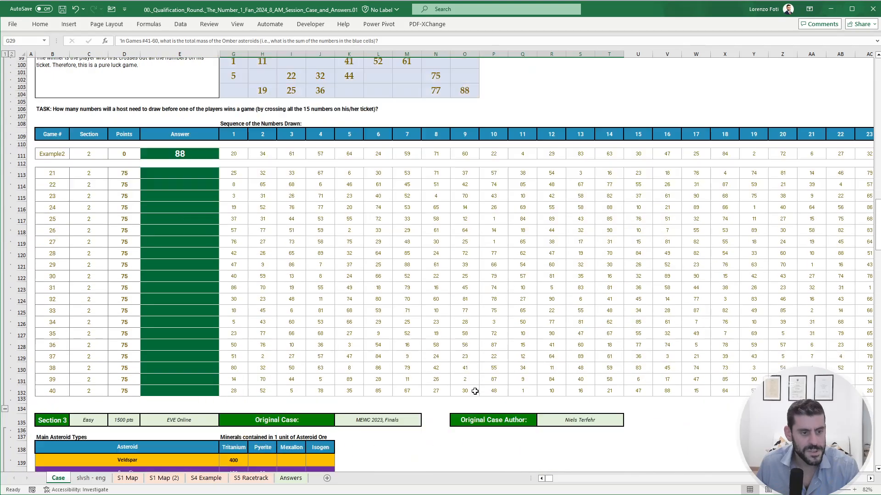
pyautogui.scroll(-2, 474, 391)
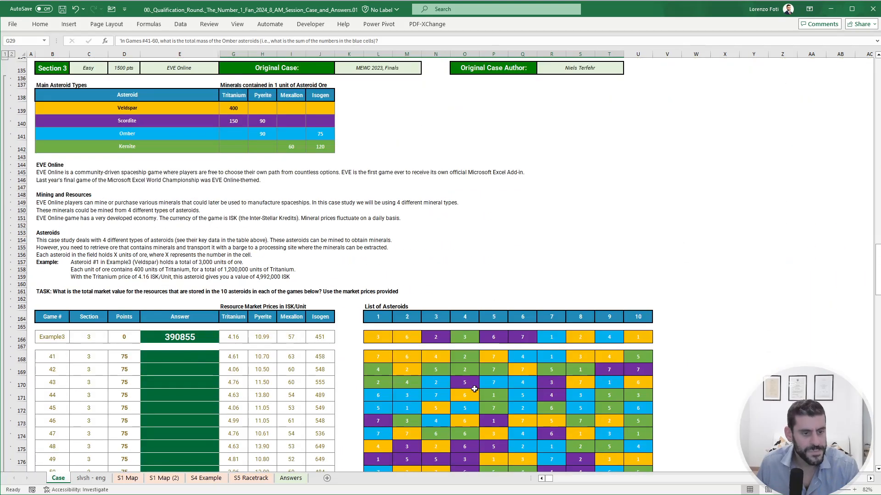
pyautogui.scroll(1, 475, 389)
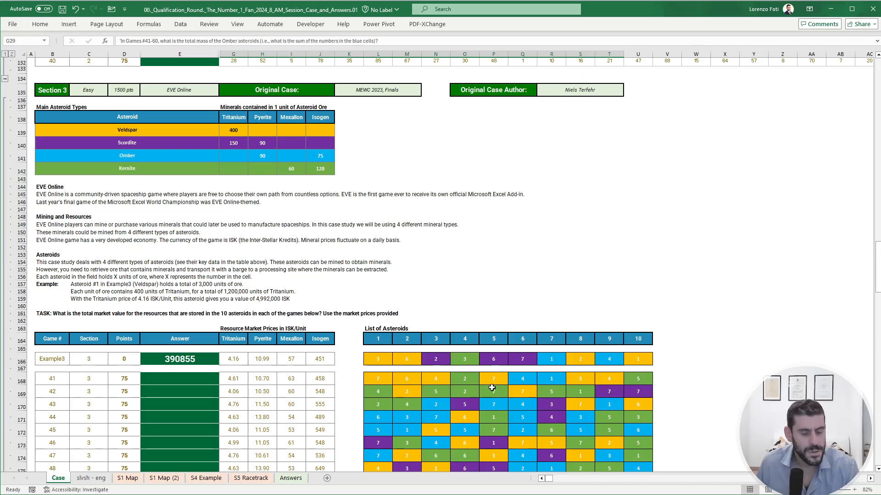
pyautogui.scroll(-3, 740, 391)
pyautogui.scroll(-5, 740, 392)
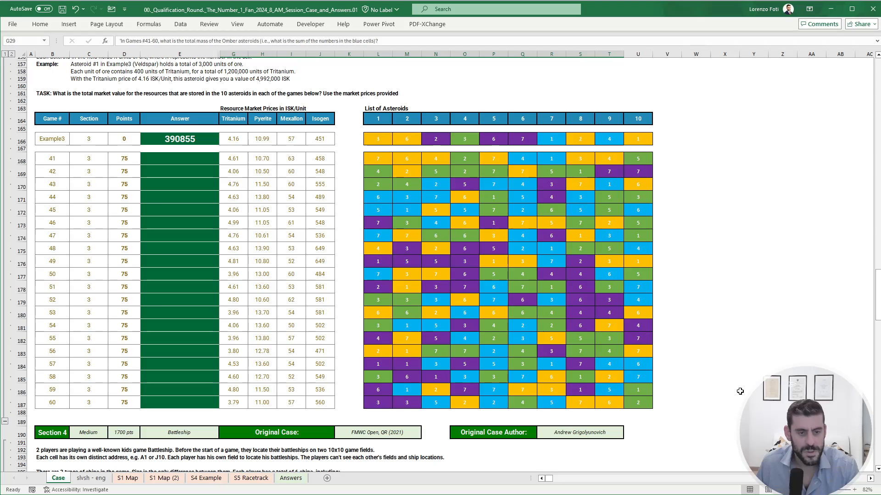
pyautogui.moveTo(878, 298); pyautogui.dragTo(860, 66)
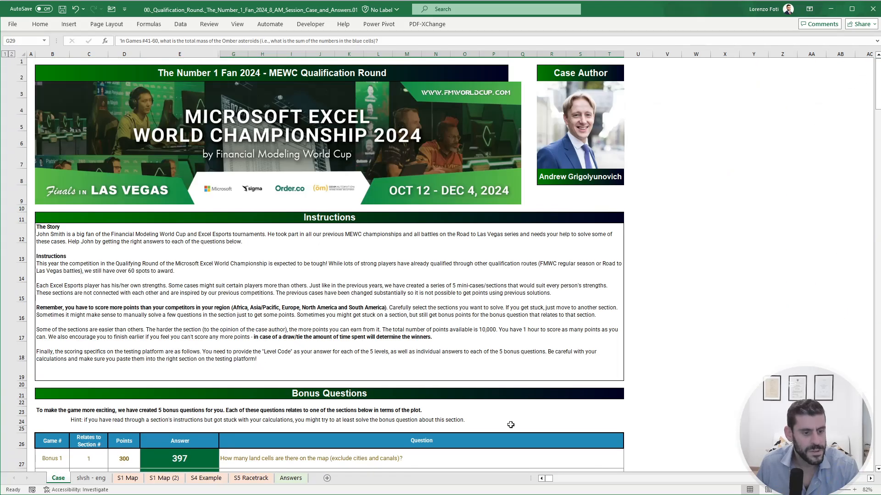
pyautogui.scroll(-3, 507, 422)
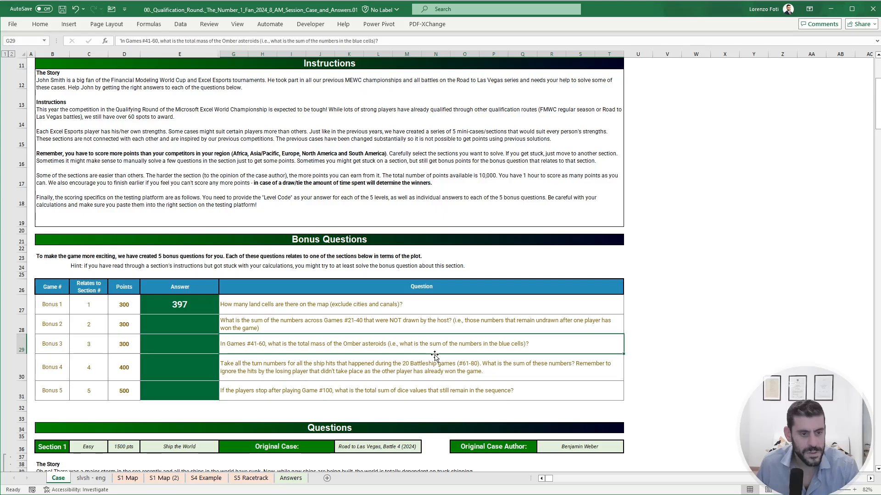
pyautogui.scroll(-20, 435, 355)
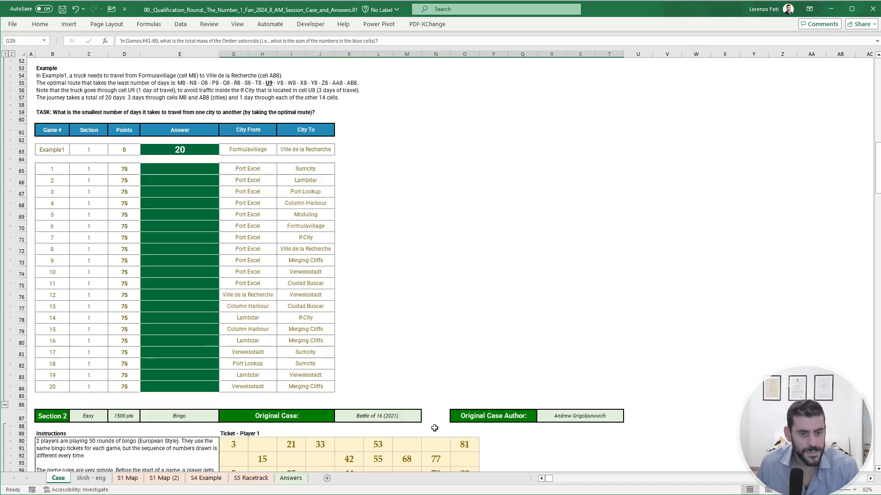
pyautogui.scroll(-3, 434, 429)
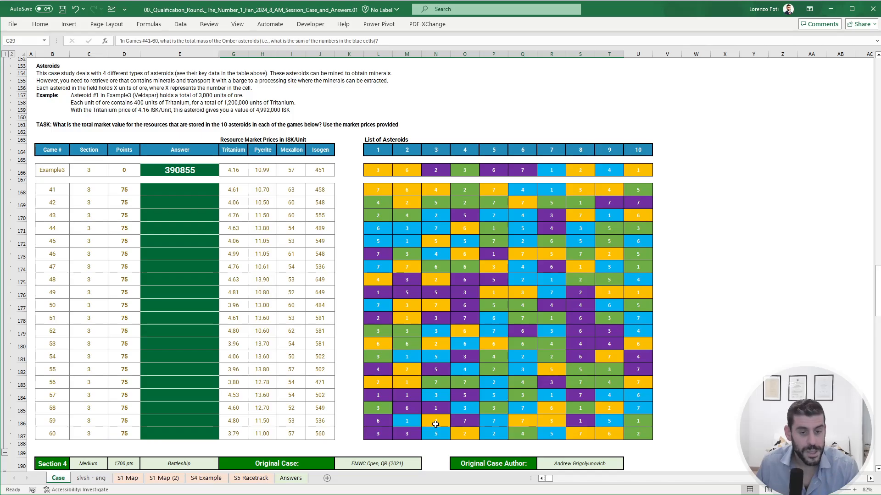
# - Try copying the asteroid list L166:U187 to the empty area starting at cell W166, and undo the paste
pyautogui.click(696, 171)
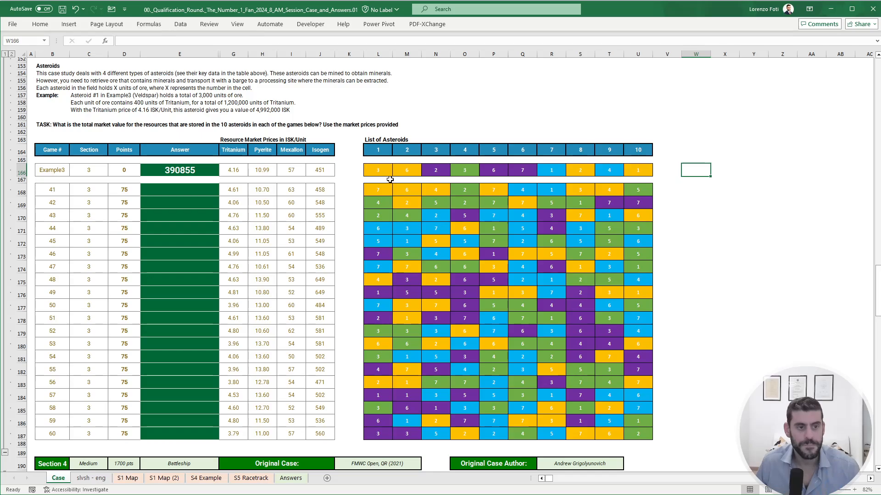
pyautogui.moveTo(377, 170); pyautogui.dragTo(644, 434)
pyautogui.hotkey('ctrl', 'c')
pyautogui.click(697, 170)
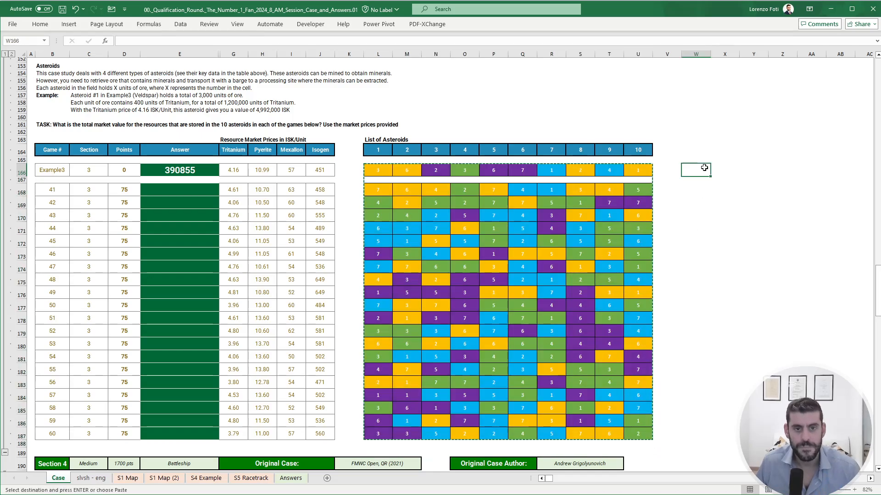
pyautogui.press('Return')
pyautogui.hotkey('ctrl', 'z')
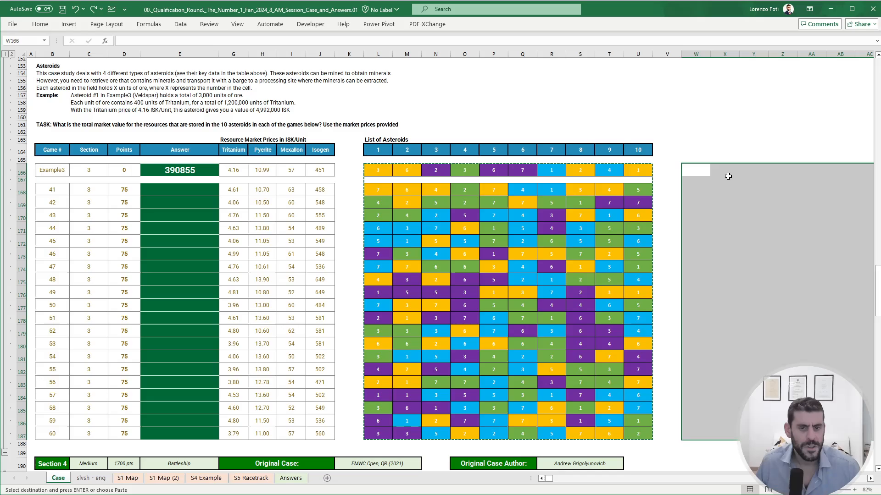
# - Review the Bonus 4 question and the Section 1 travel rules, worked example and city-to-city games on the Case sheet
pyautogui.click(701, 180)
pyautogui.press('pageup')
pyautogui.press('pageup')
pyautogui.press('pageup')
pyautogui.press('pageup')
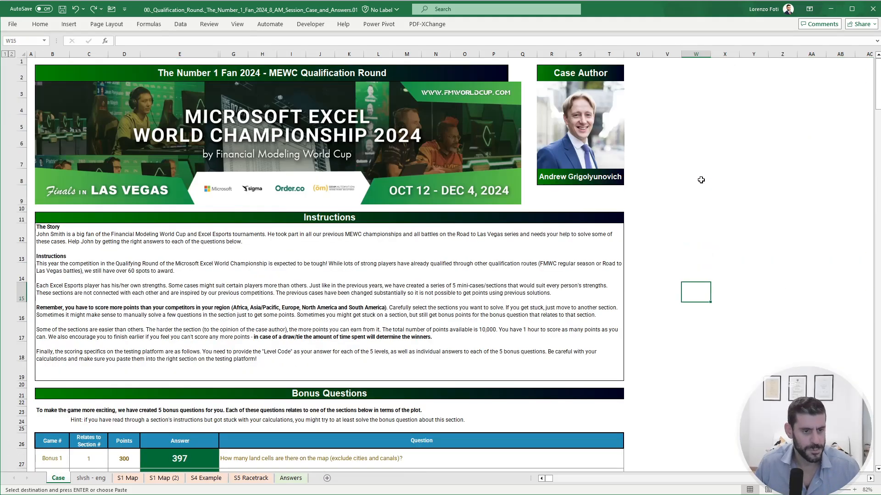
pyautogui.scroll(-2, 461, 344)
pyautogui.click(191, 414)
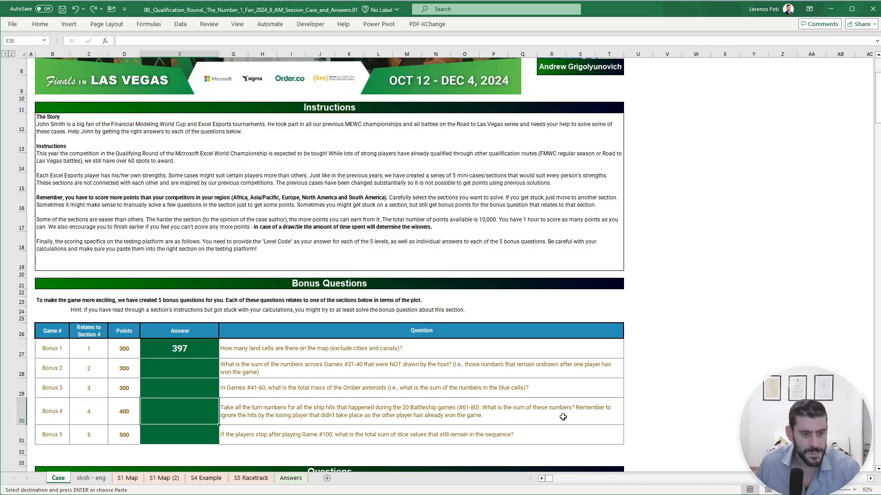
pyautogui.scroll(-7, 264, 440)
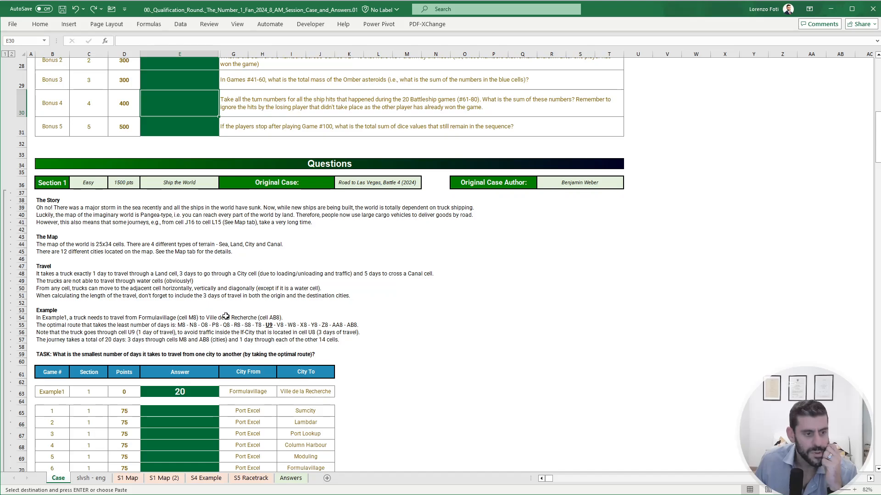
pyautogui.scroll(-2, 270, 310)
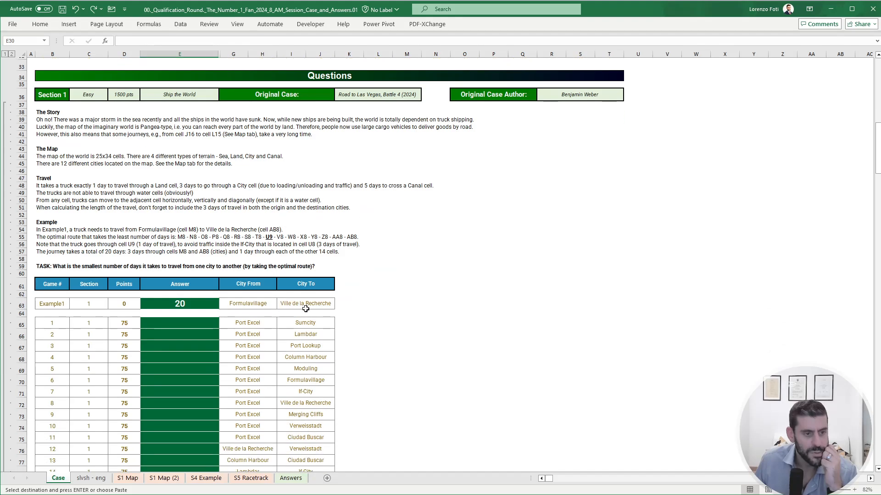
pyautogui.click(302, 319)
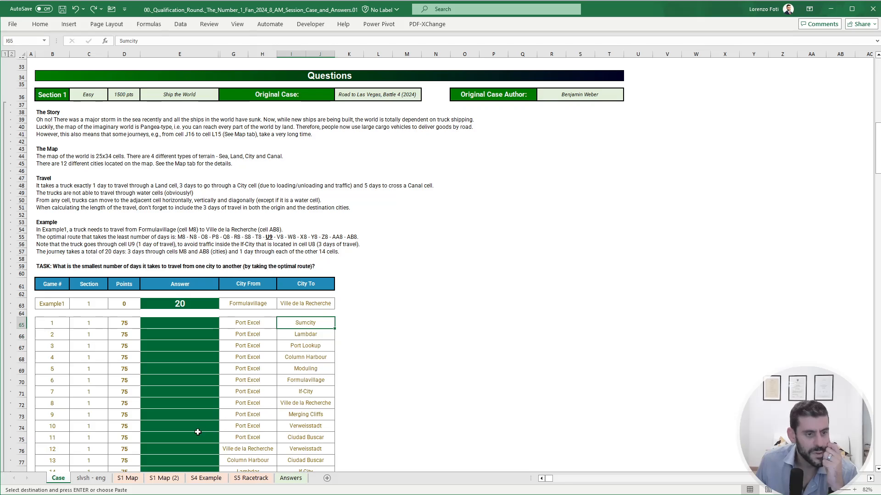
# - Create another copy of the S1 Map sheet and rename it map
pyautogui.click(128, 479)
pyautogui.rightClick(128, 478)
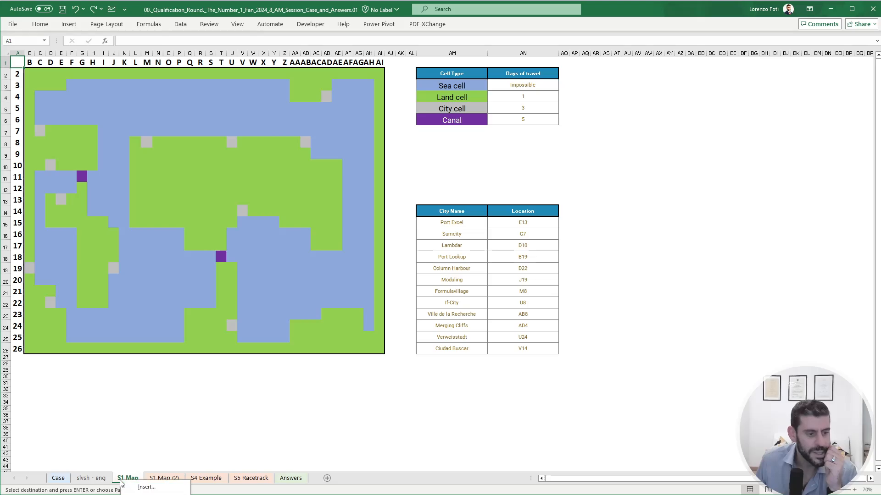
pyautogui.press('m')
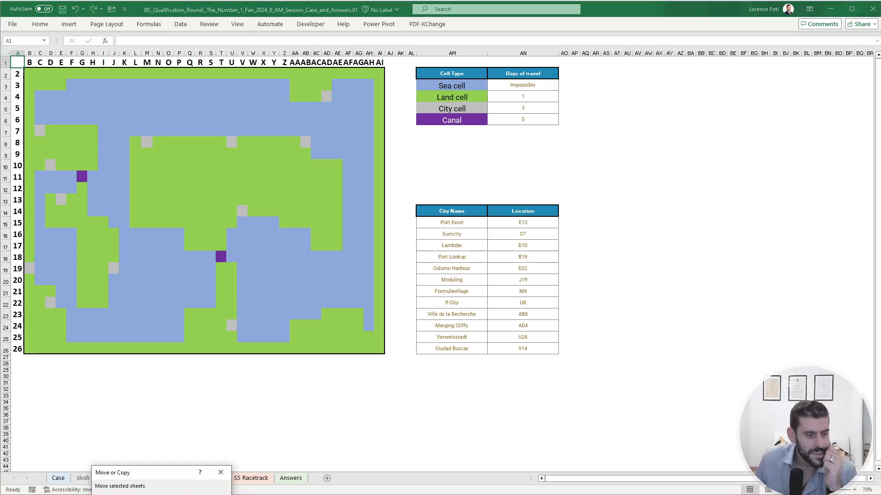
pyautogui.press('Return')
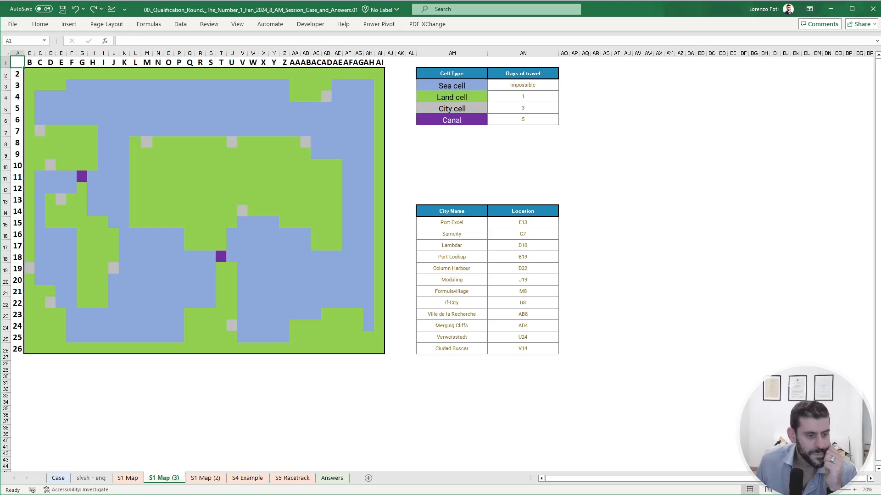
pyautogui.doubleClick(158, 479)
pyautogui.write('map')
pyautogui.press('Return')
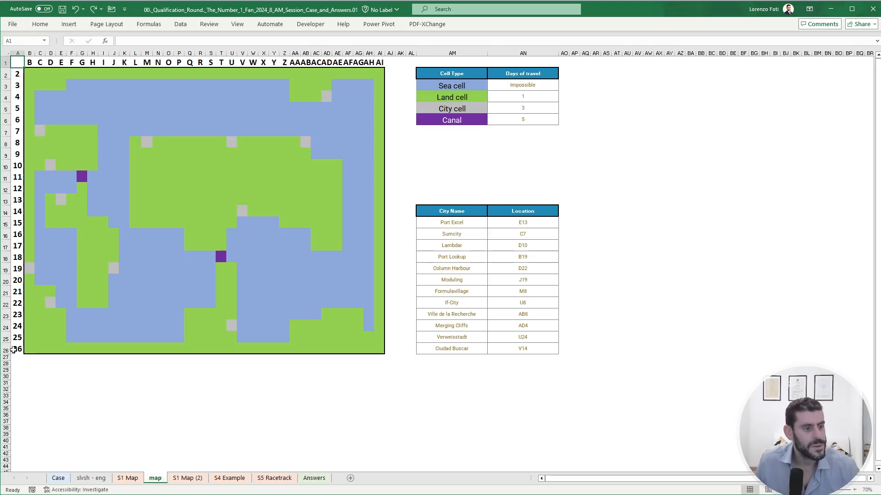
# - Clear the row numbers and column letters in column A and row 1 around the map, and select cell B2
pyautogui.moveTo(14, 349); pyautogui.dragTo(379, 62)
pyautogui.press('Delete')
pyautogui.press('Delete')
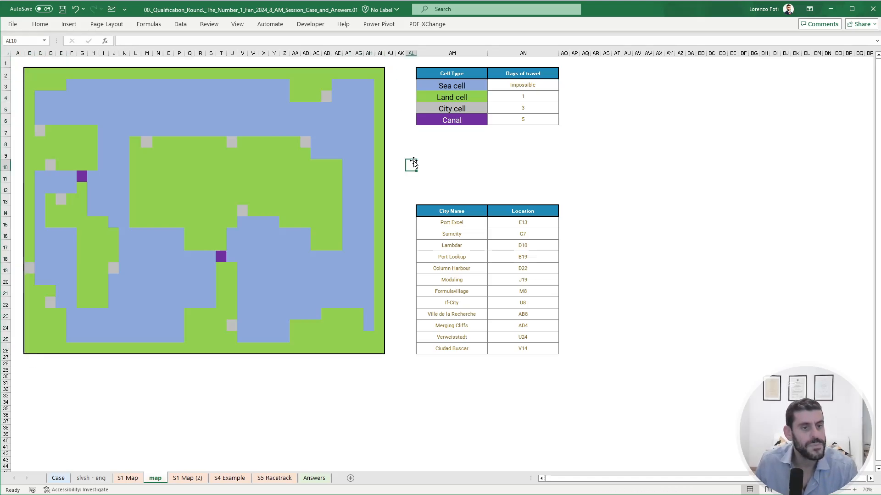
pyautogui.click(409, 165)
pyautogui.click(29, 76)
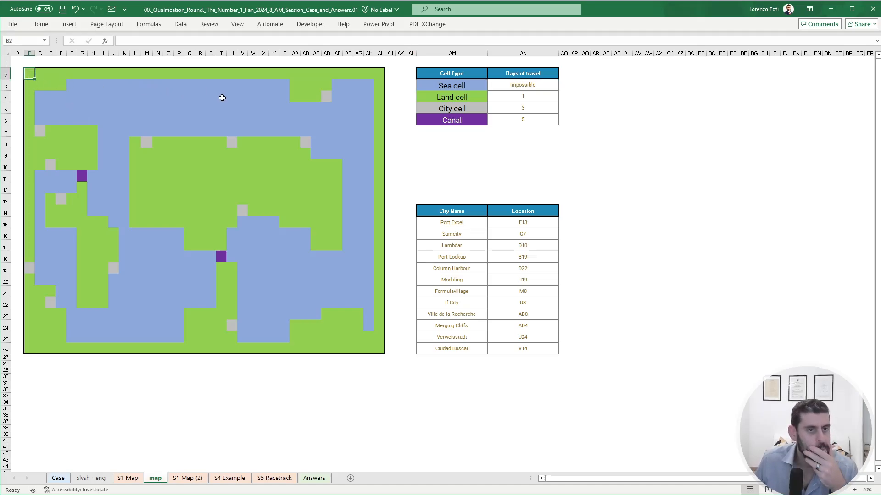
pyautogui.write('+')
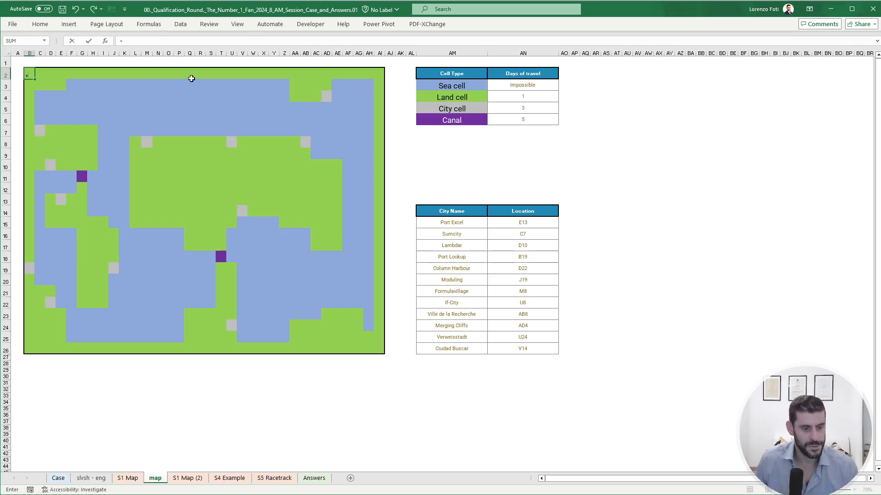
pyautogui.press('Escape')
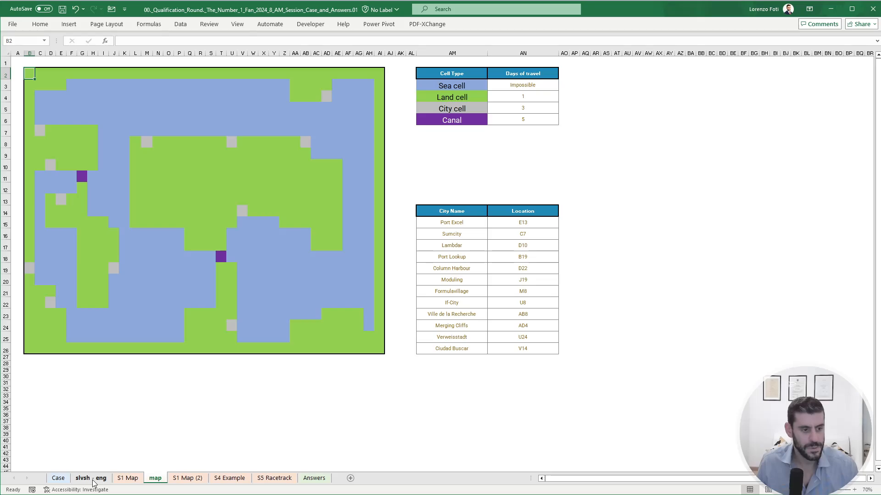
pyautogui.click(58, 478)
pyautogui.click(87, 480)
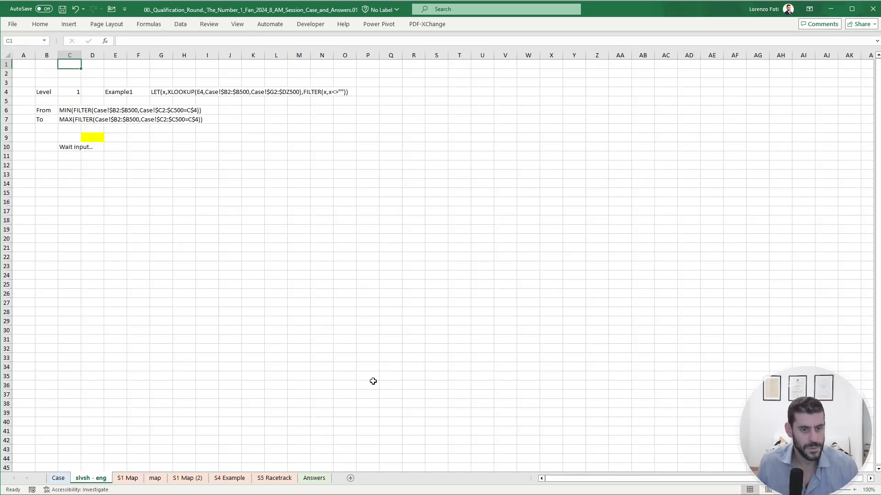
pyautogui.click(128, 479)
pyautogui.click(152, 481)
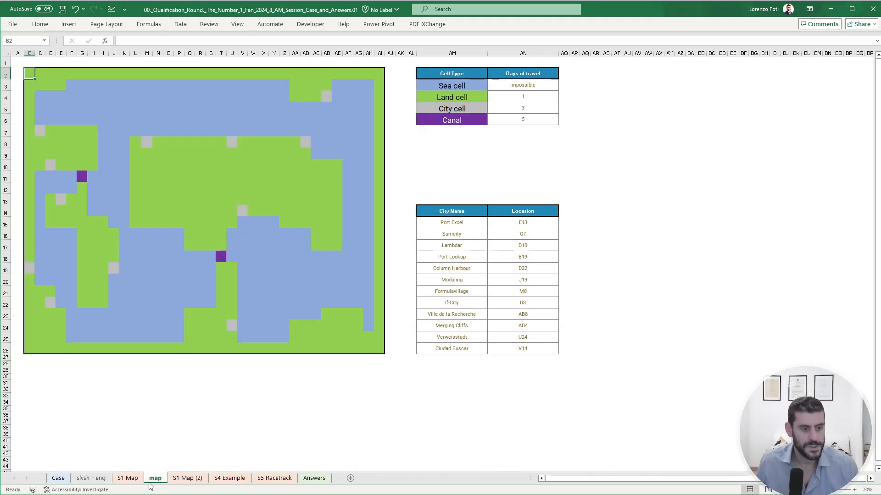
# - Enter the game label Example1 in cell AT15 of the map sheet
pyautogui.click(616, 223)
pyautogui.write('Exa')
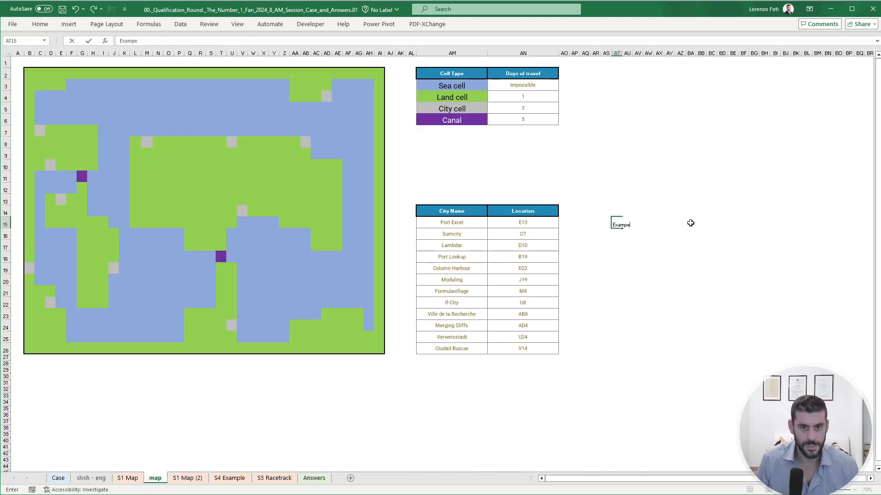
pyautogui.write('mple1')
pyautogui.press('Tab')
pyautogui.press('Tab')
# - In AV15, look up the game in AT15 with XLOOKUP over Case!B63:B84, returning its origin and destination cities from Case!G63:J84
pyautogui.write('+XLOOKUP(')
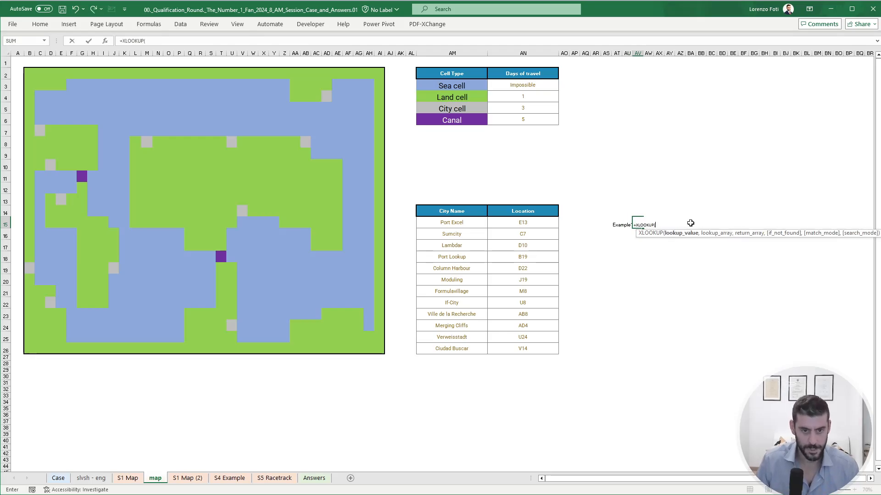
pyautogui.press('Left')
pyautogui.press('Left')
pyautogui.write(',')
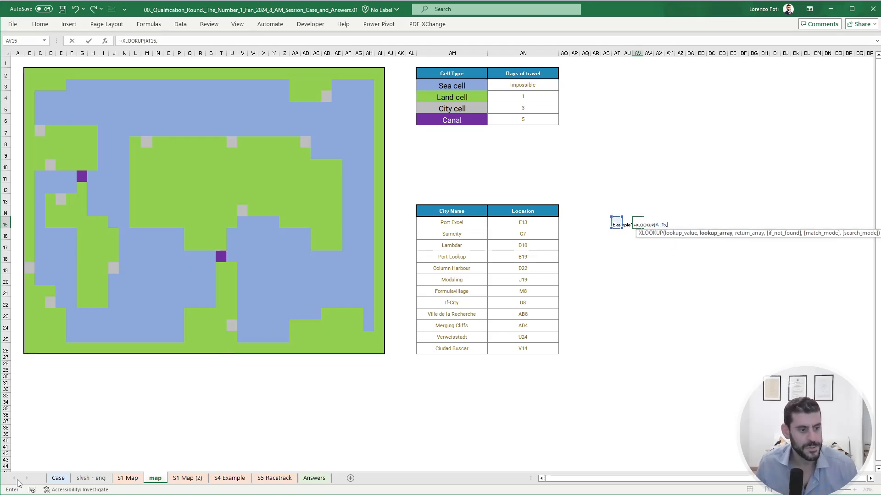
pyautogui.click(50, 478)
pyautogui.scroll(-4, 56, 230)
pyautogui.moveTo(52, 181); pyautogui.dragTo(48, 418)
pyautogui.write(',')
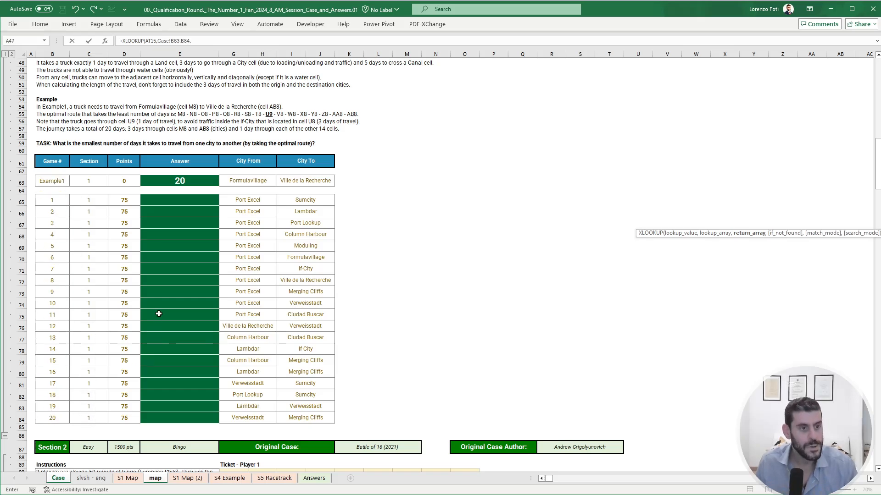
pyautogui.moveTo(247, 186); pyautogui.dragTo(309, 413)
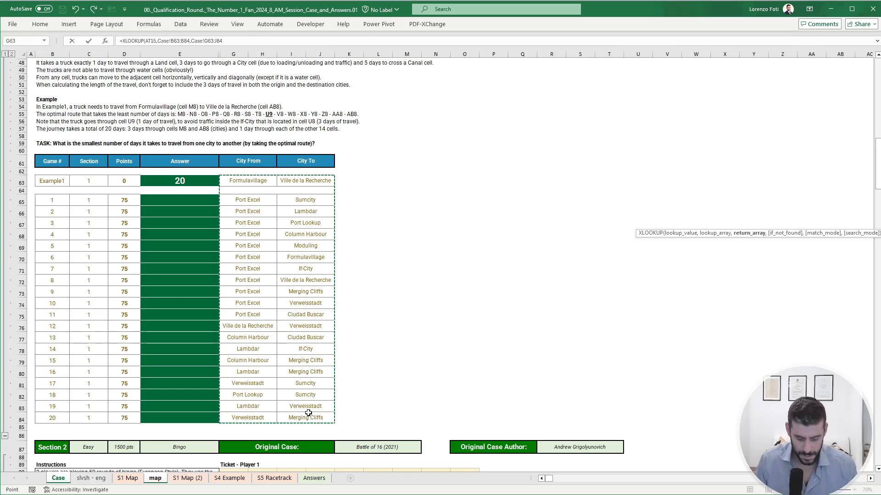
pyautogui.press('Return')
pyautogui.press('Up')
pyautogui.press('Right')
pyautogui.press('Right')
pyautogui.press('Right')
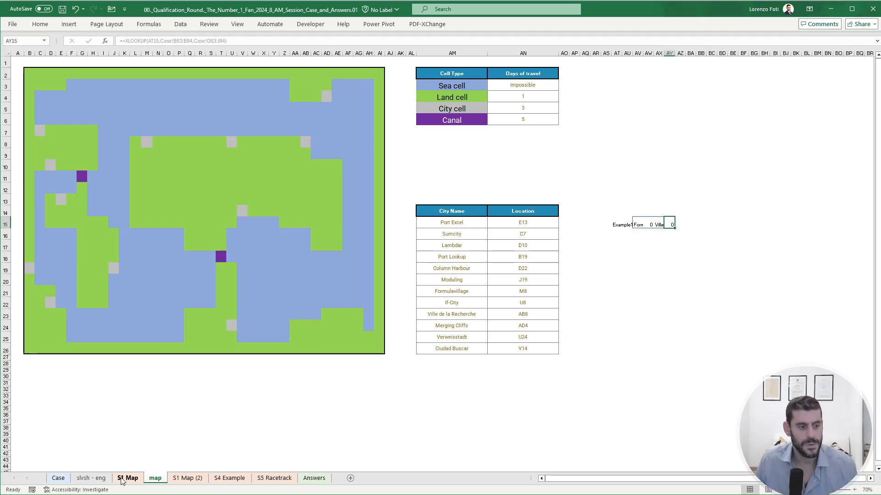
pyautogui.click(29, 76)
pyautogui.write('+if(')
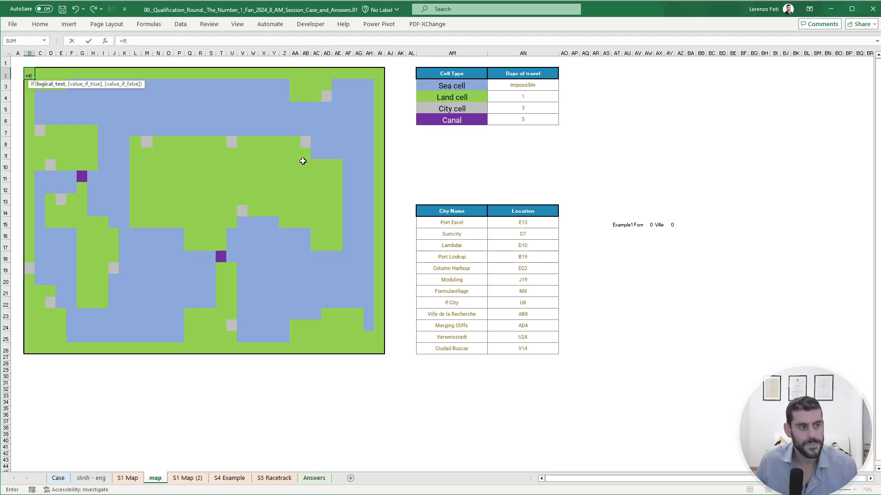
pyautogui.press('Escape')
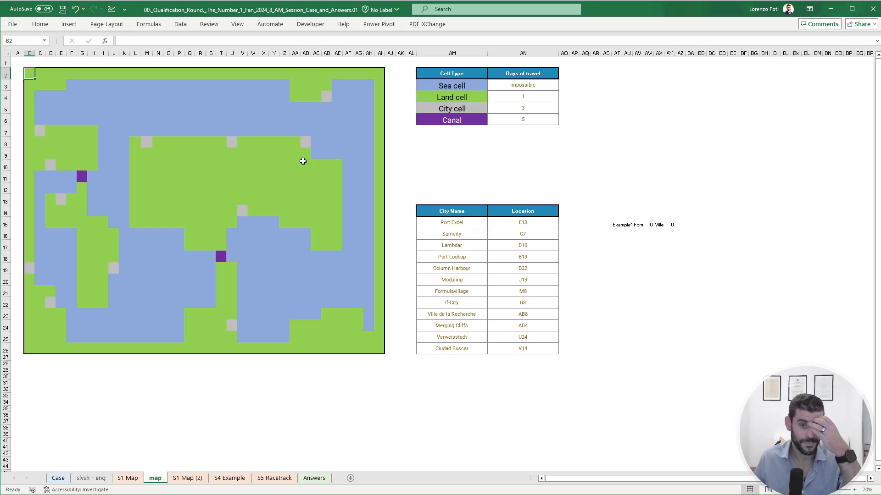
# - Begin an XLOOKUP in AV17 that searches for the origin city AV15 in the absolute city-name range $AM$15:$AM$26
pyautogui.click(642, 248)
pyautogui.write('+XLOOKUP(AV15,')
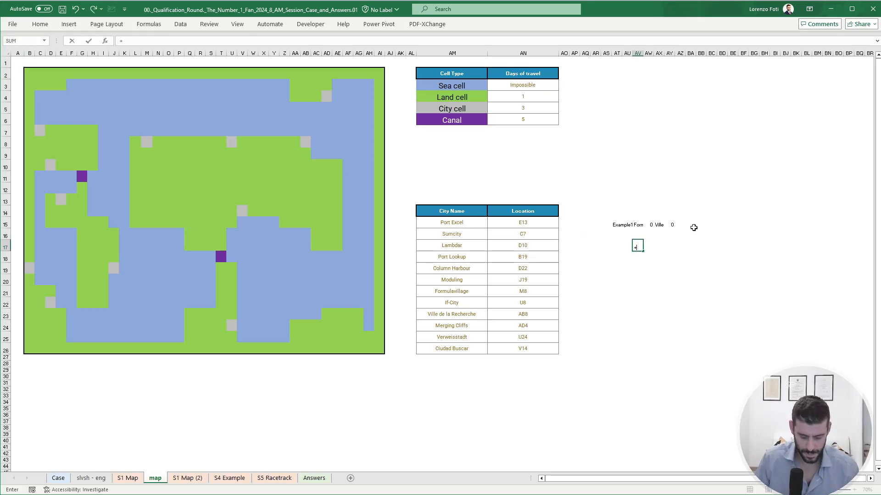
pyautogui.press('Left')
pyautogui.press('Left')
pyautogui.press('Left')
pyautogui.press('Left')
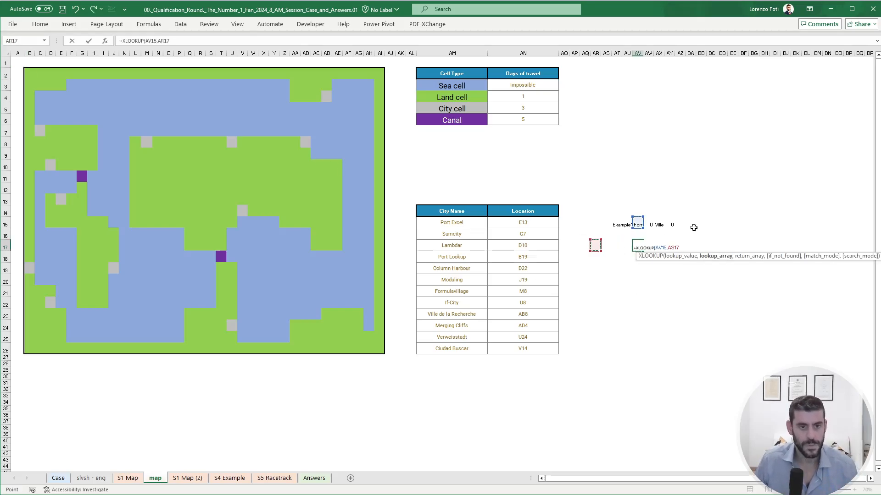
pyautogui.press('Up')
pyautogui.press('Up')
pyautogui.press('Left')
pyautogui.press('Left')
pyautogui.press('Up')
pyautogui.press('Left')
pyautogui.press('Left')
pyautogui.press('Left')
pyautogui.press('Left')
pyautogui.press('Down')
pyautogui.press('Right')
pyautogui.hotkey('ctrl', 'shift', 'Down')
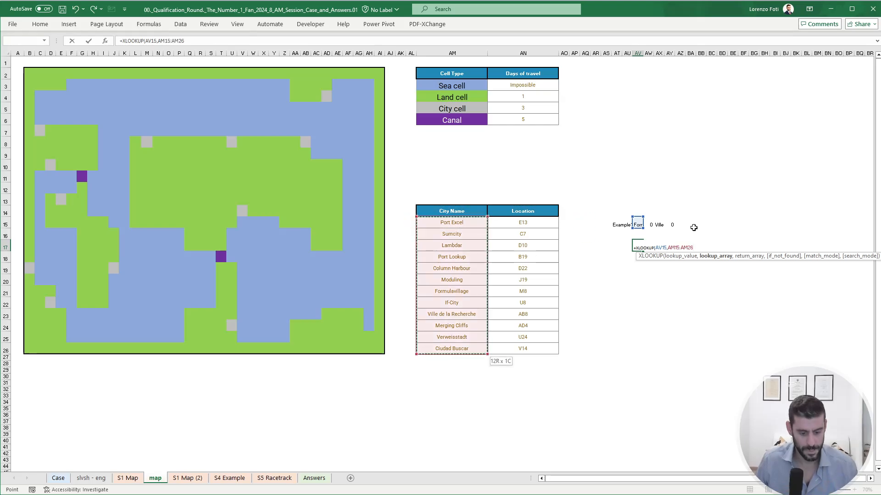
pyautogui.press('F4')
# - Complete the AV17 lookup with the absolute location range $AN$15:$AN$26 as the return array
pyautogui.write(',')
pyautogui.press('Left')
pyautogui.press('Left')
pyautogui.press('Left')
pyautogui.press('Left')
pyautogui.press('Left')
pyautogui.press('Left')
pyautogui.press('Left')
pyautogui.press('Up')
pyautogui.press('Up')
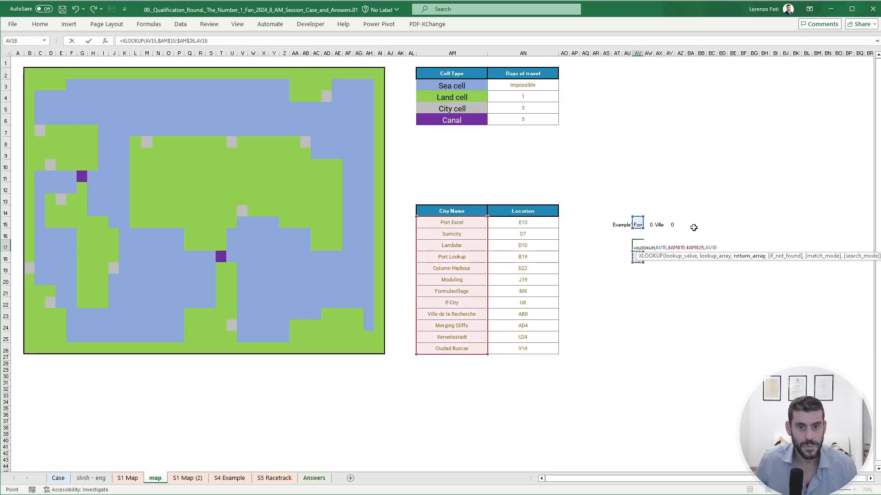
pyautogui.press('Left')
pyautogui.hotkey('ctrl', 'shift', 'Down')
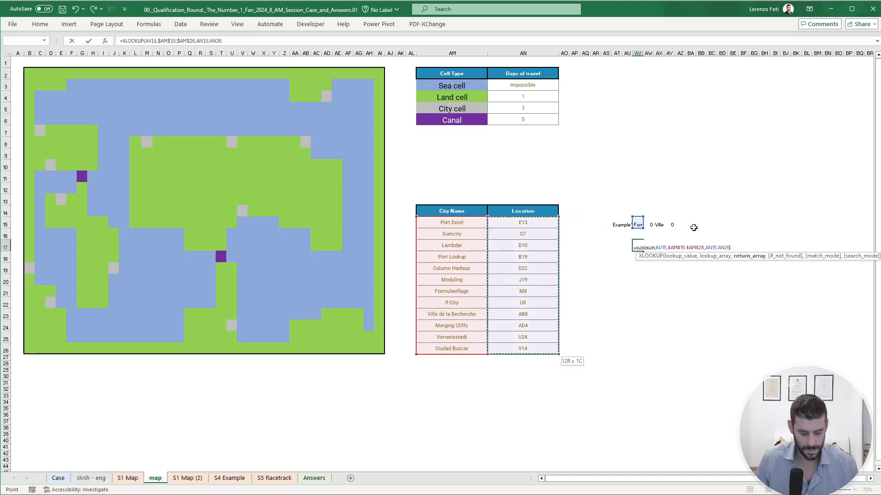
pyautogui.press('F4')
pyautogui.press('Return')
# - Copy the location lookup from AV17 to AX17 for the destination city
pyautogui.press('Up')
pyautogui.hotkey('ctrl', 'c')
pyautogui.press('Right')
pyautogui.press('Right')
pyautogui.hotkey('ctrl', 'v')
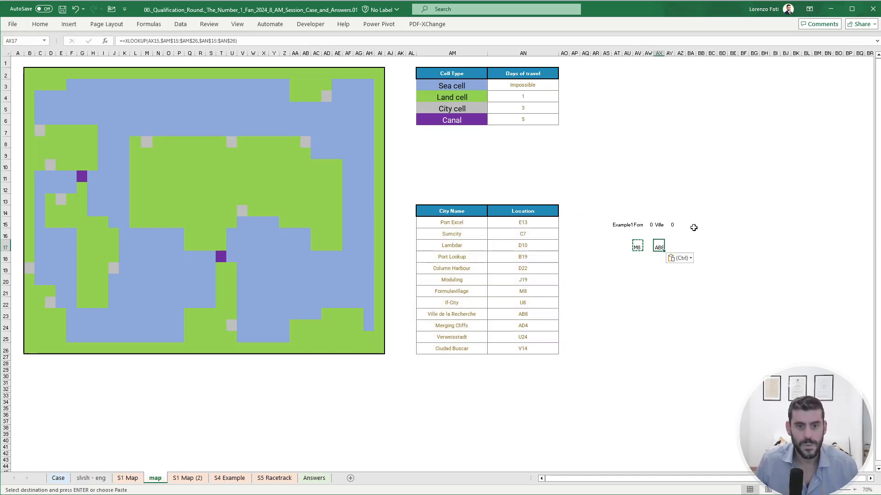
pyautogui.press('Escape')
pyautogui.press('Left')
# - Begin an IF formula in map cell B2 testing whether ADDRESS(ROW(),COLUMN(),4) equals the origin location $AV$17
pyautogui.click(28, 73)
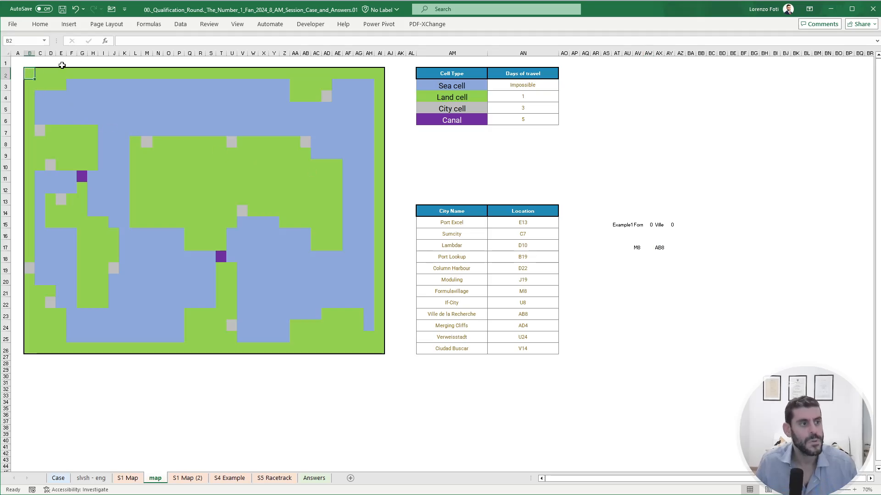
pyautogui.write('+if(ADDRESS(')
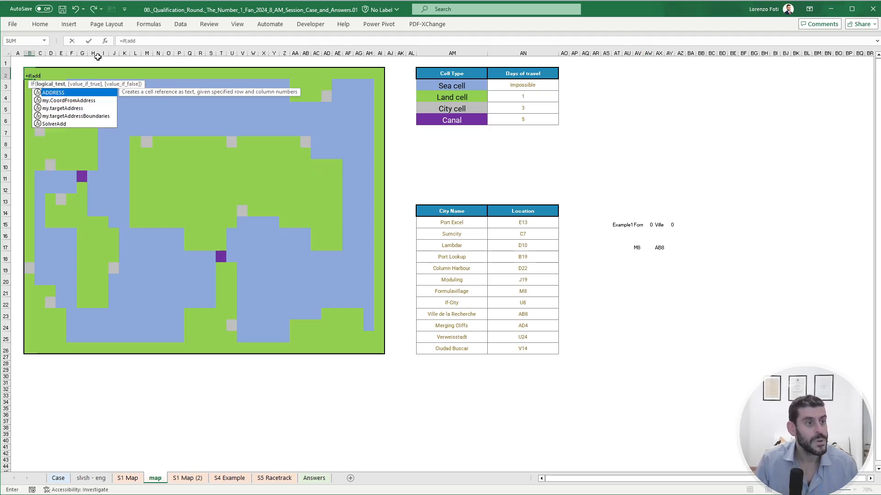
pyautogui.write('row(')
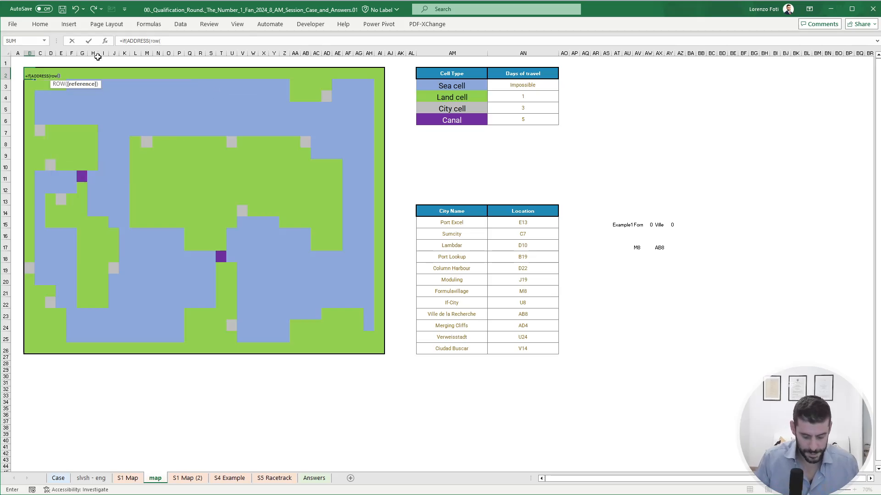
pyautogui.write('),column(')
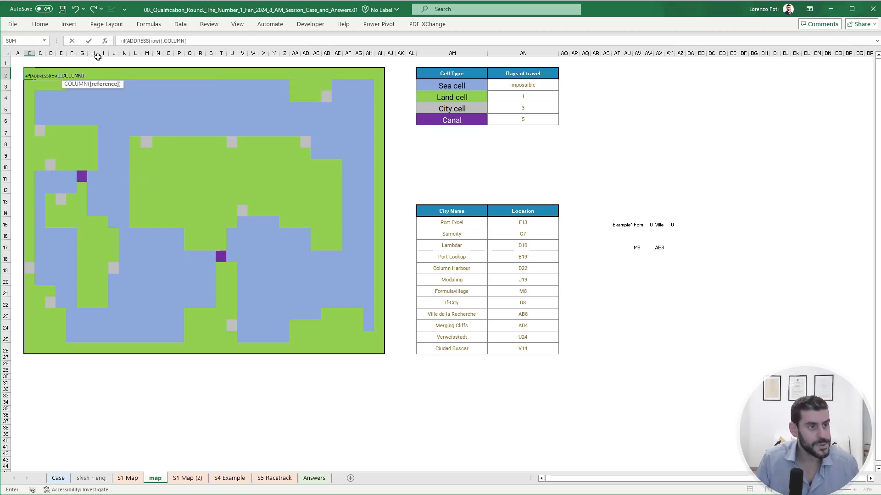
pyautogui.write('),4')
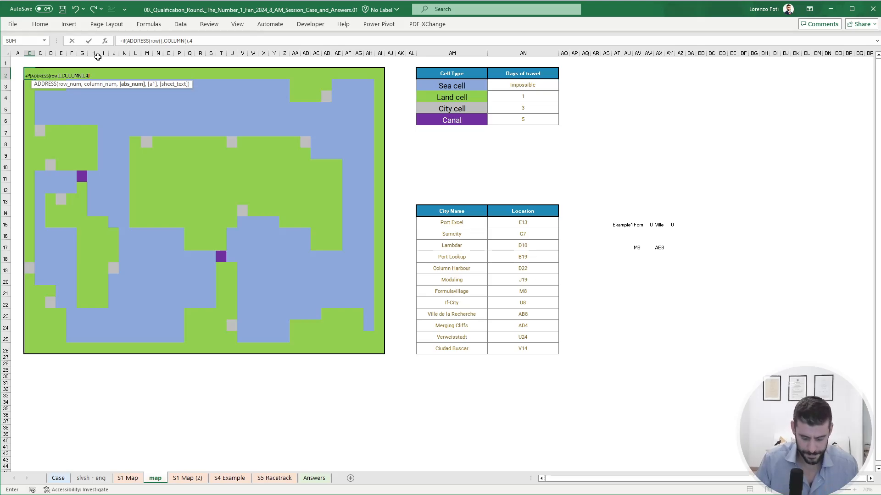
pyautogui.write(')')
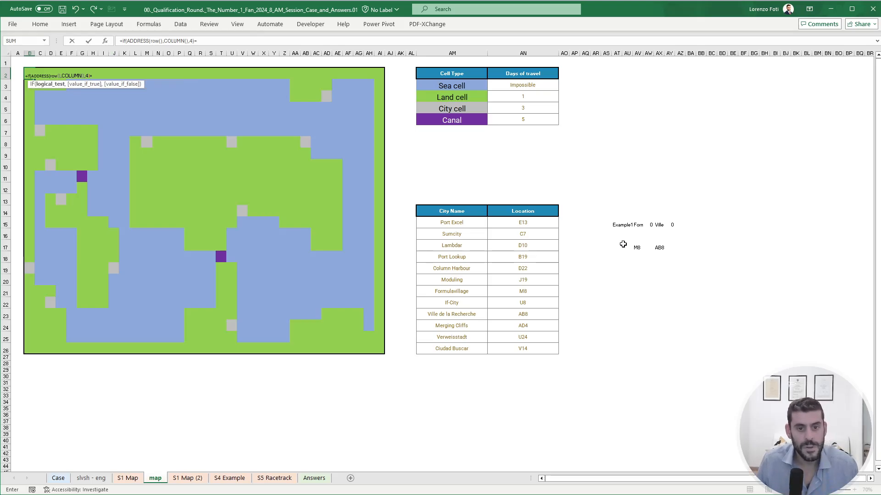
pyautogui.write('=')
pyautogui.click(636, 247)
pyautogui.press('F4')
pyautogui.write(',')
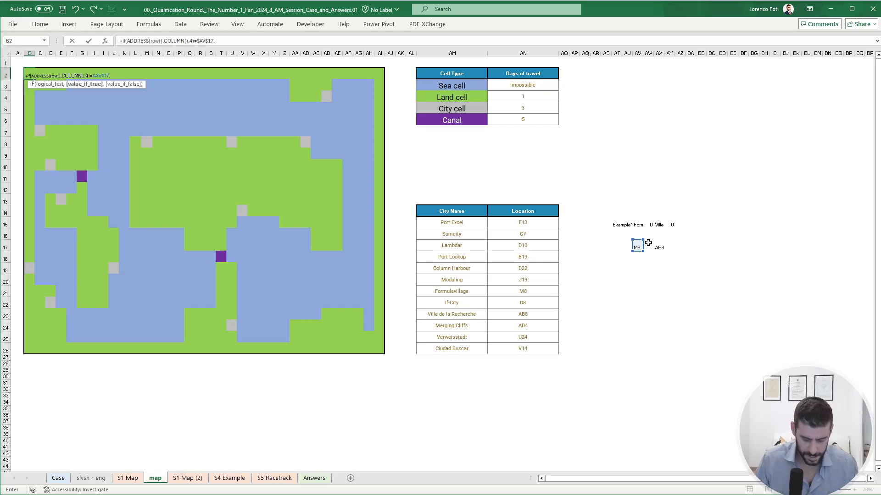
pyautogui.write('0,')
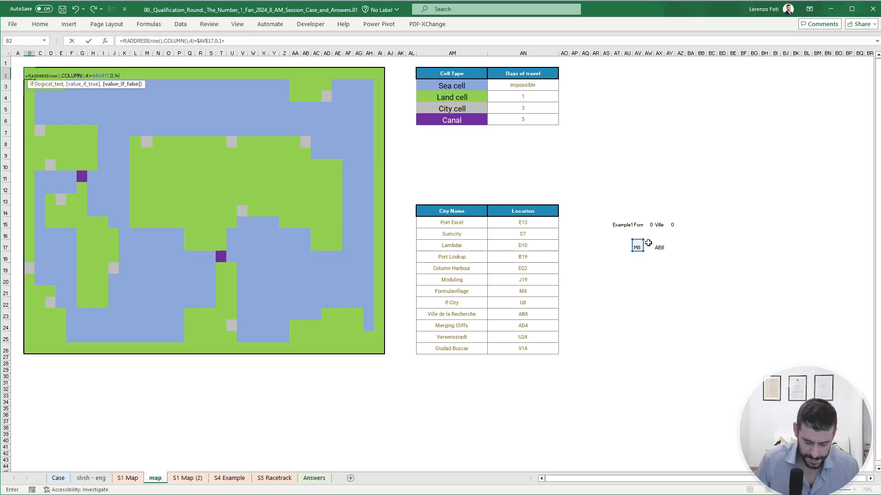
# - Complete the B2 formula to return 0 at the origin and otherwise 1+MIN(A1:C3), accepting the circular reference
pyautogui.write('1+min(')
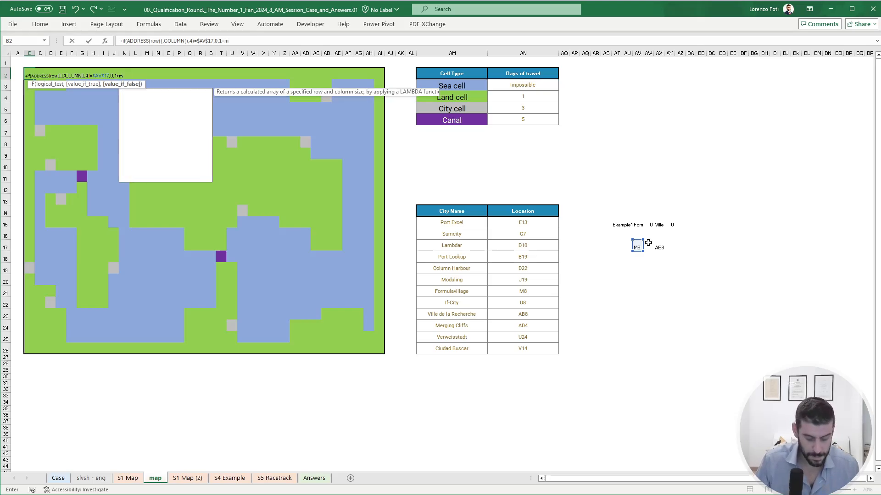
pyautogui.press('Left')
pyautogui.press('Up')
pyautogui.hotkey('shift', 'Right')
pyautogui.hotkey('shift', 'Right')
pyautogui.hotkey('shift', 'Down')
pyautogui.hotkey('shift', 'Down')
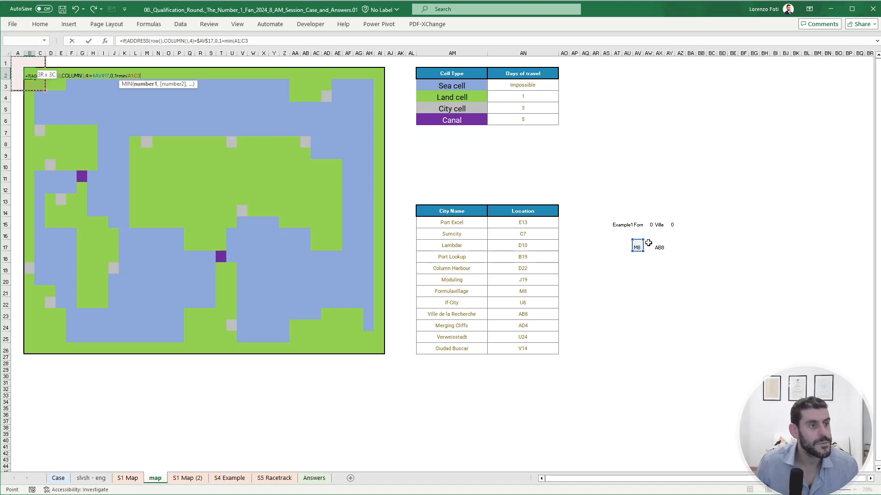
pyautogui.write(')')
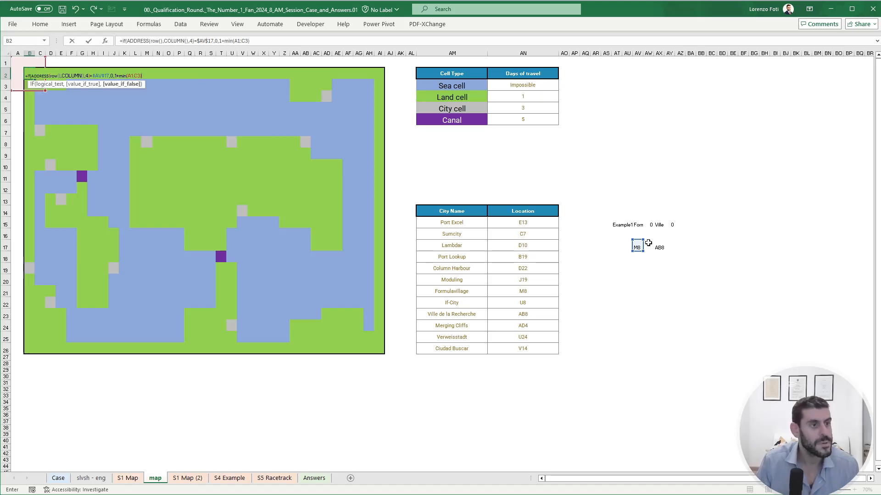
pyautogui.write(')')
pyautogui.press('Return')
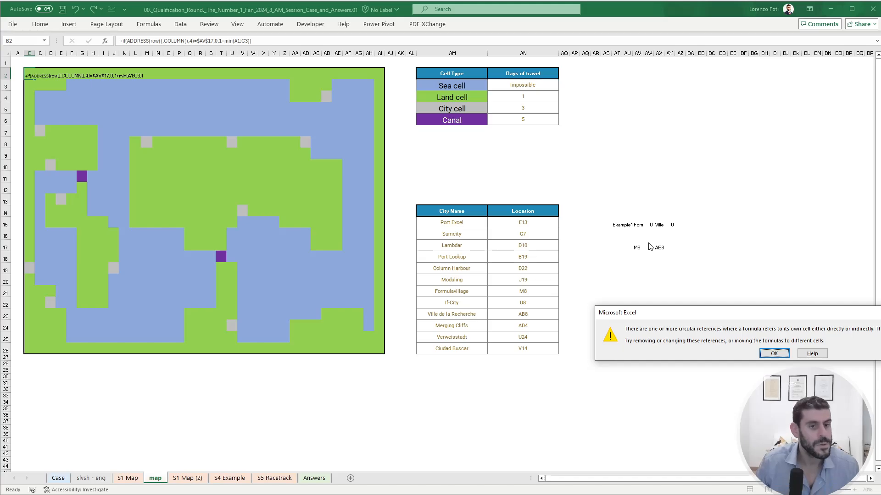
pyautogui.press('Return')
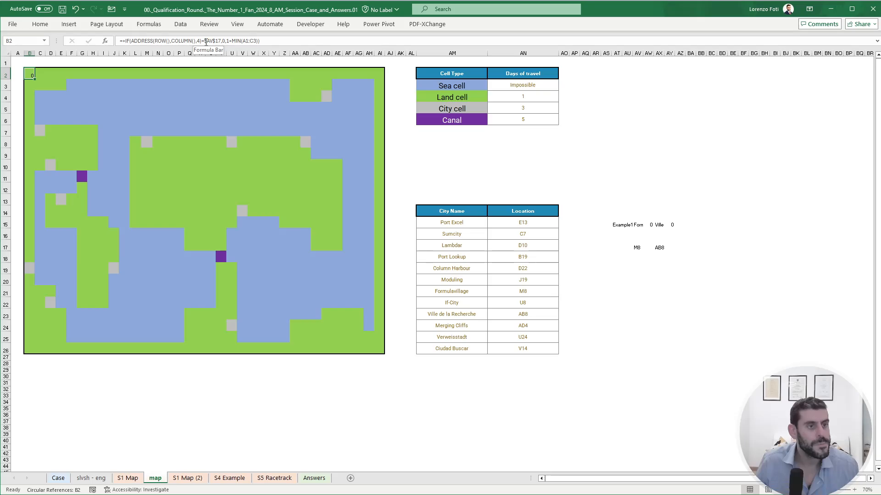
# - Leave the B2 formula as it is and enter 1 in cell AQ2
pyautogui.click(126, 41)
pyautogui.press('Return')
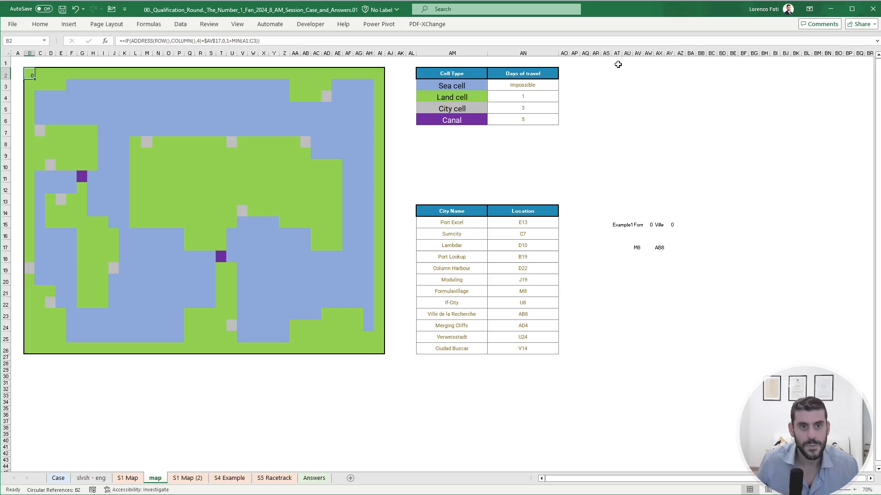
pyautogui.click(591, 70)
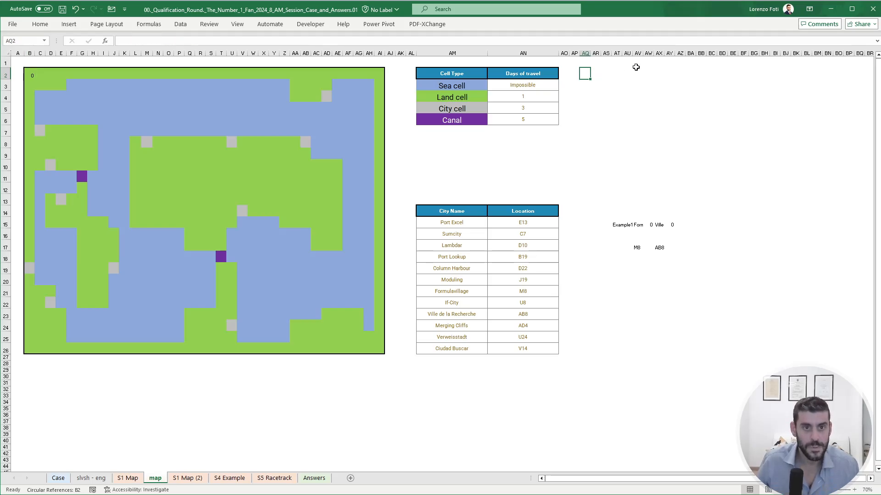
pyautogui.write('1')
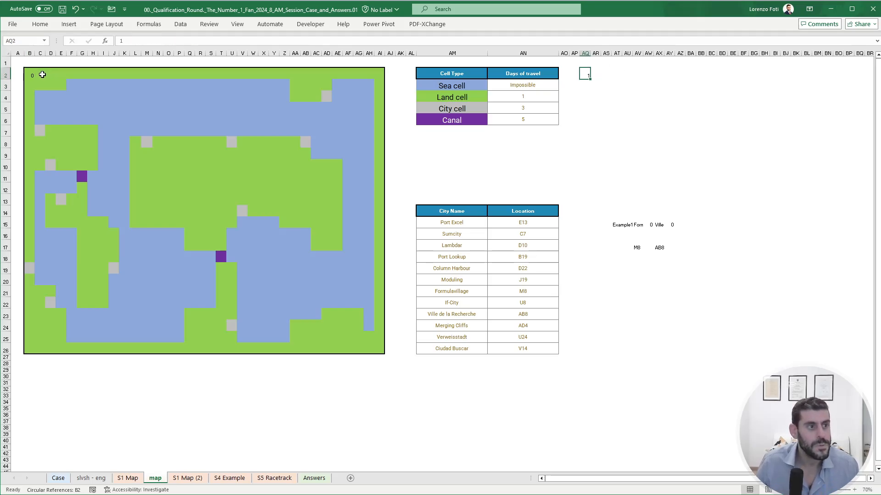
# - Wrap the B2 formula in an IF that returns "-" when $AQ$2 equals 0 and otherwise runs the existing distance calculation
pyautogui.click(31, 75)
pyautogui.click(126, 42)
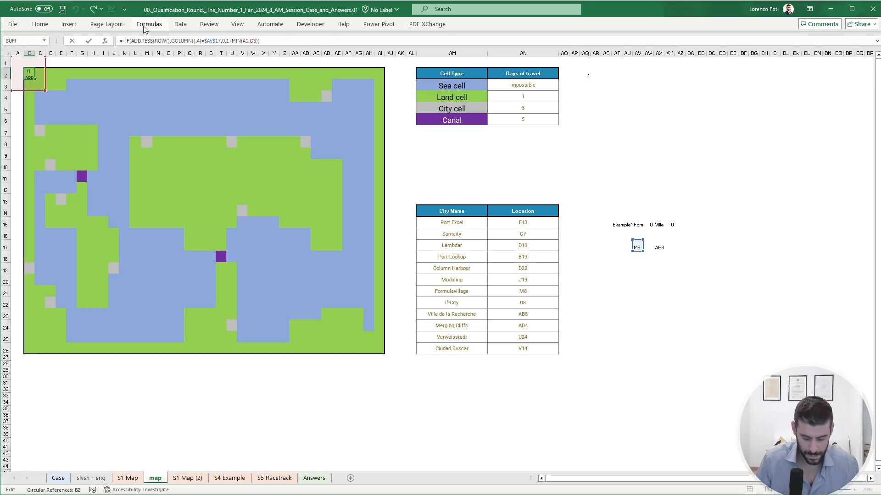
pyautogui.write('if(')
pyautogui.click(589, 74)
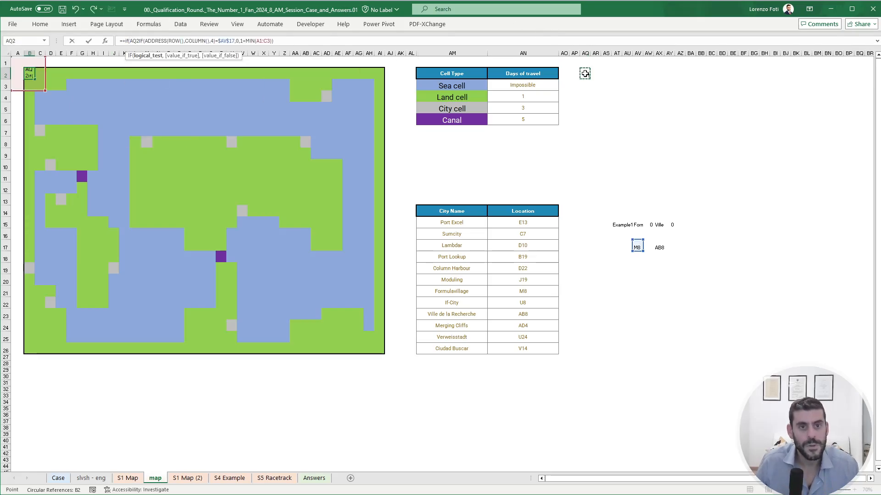
pyautogui.write('=0,')
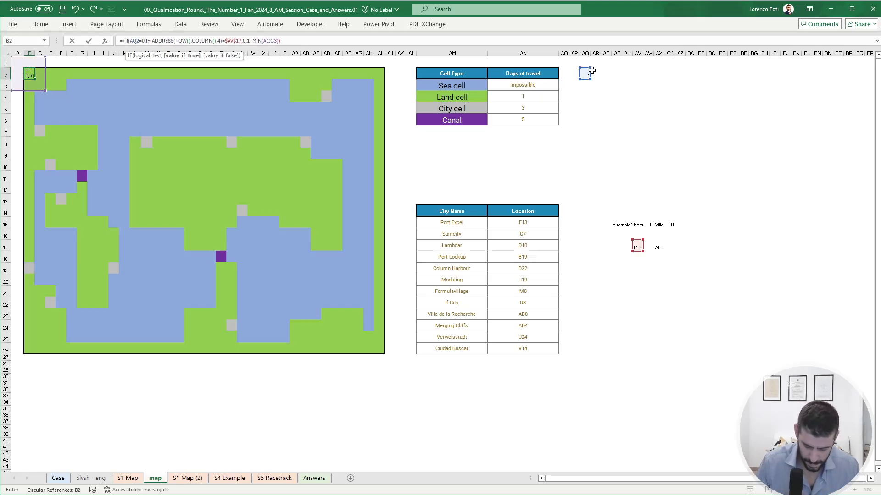
pyautogui.write('"-"')
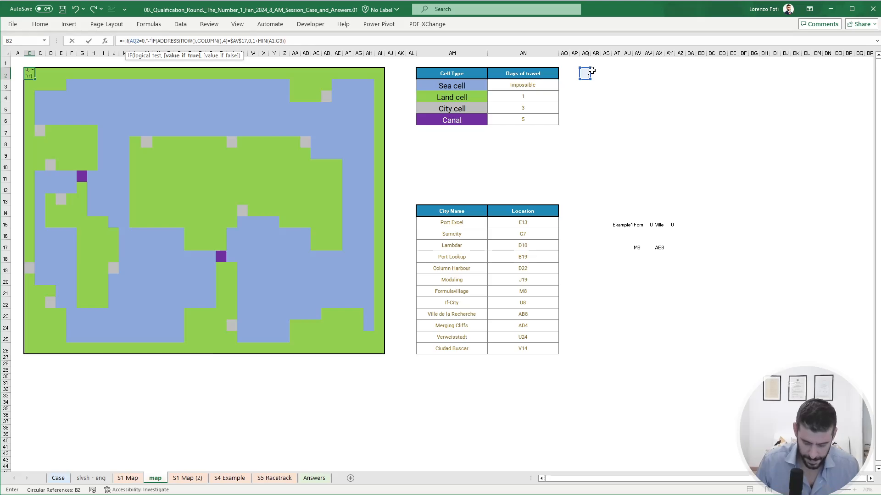
pyautogui.write(',')
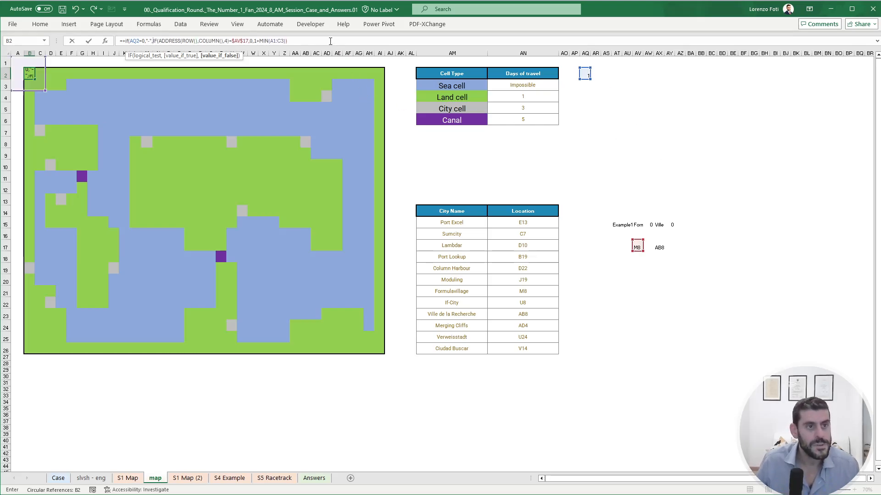
pyautogui.click(133, 41)
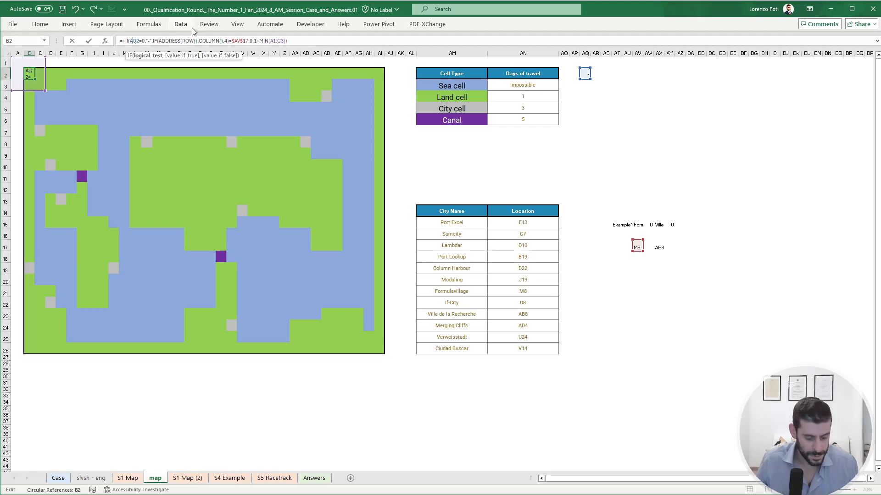
pyautogui.press('F4')
pyautogui.click(308, 43)
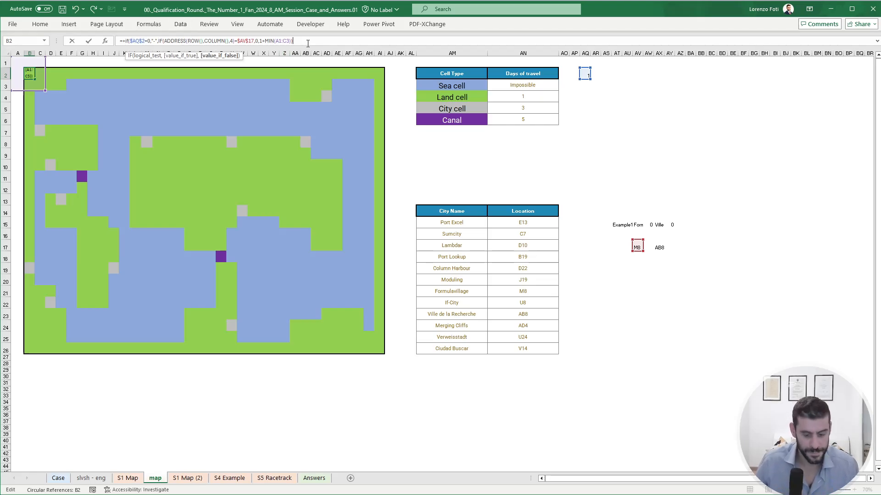
pyautogui.hotkey('ctrl', 'Return')
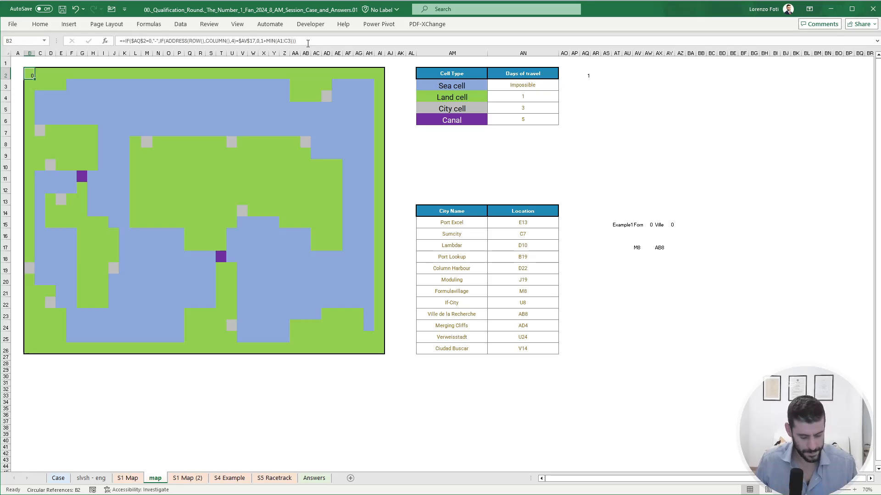
pyautogui.hotkey('ctrl', 'c')
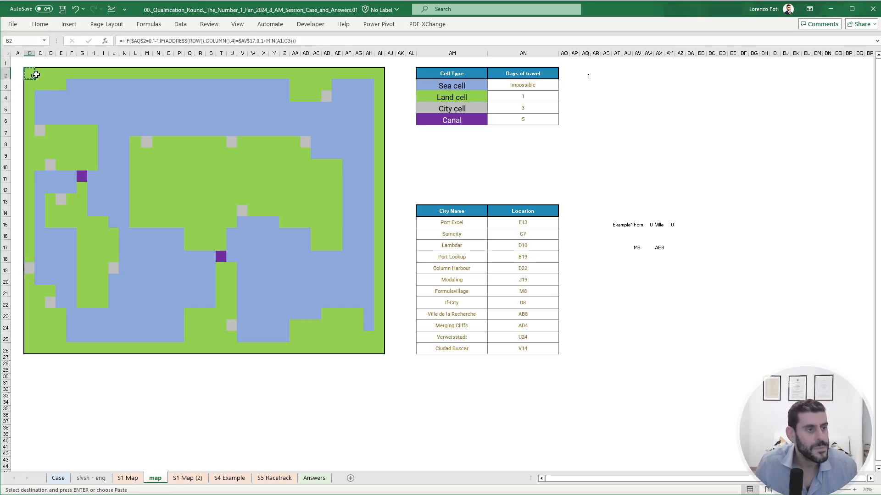
pyautogui.moveTo(38, 73); pyautogui.dragTo(60, 85)
pyautogui.hotkey('ctrl', 'v')
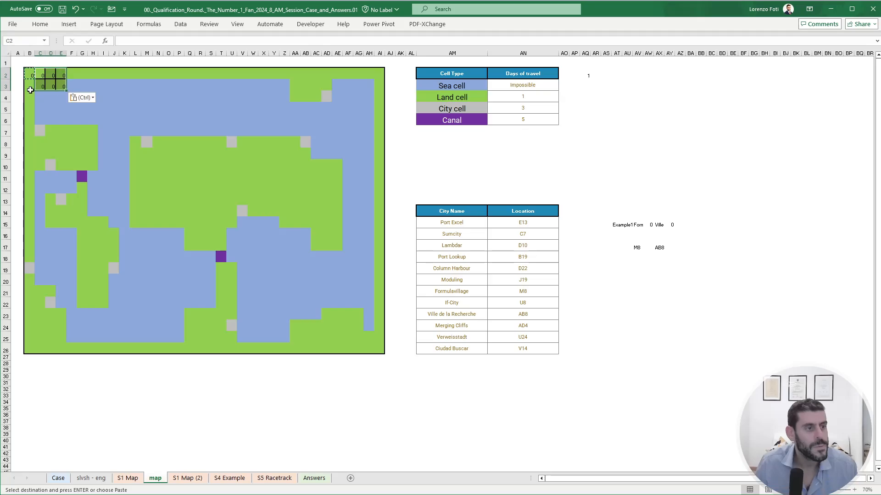
pyautogui.press('ctrl')
pyautogui.press('Escape')
pyautogui.hotkey('ctrl', 'z')
# - Copy only the formula of B2 into all other land, city and canal cells of the map, leaving the sea cells empty
pyautogui.click(30, 76)
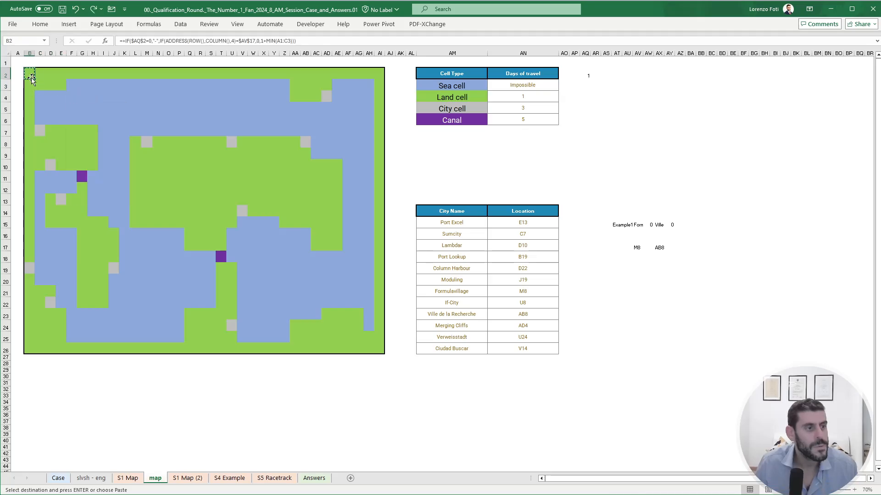
pyautogui.click(41, 75)
pyautogui.moveTo(40, 75); pyautogui.dragTo(379, 73)
pyautogui.keyDown('ctrl'); pyautogui.moveTo(295, 84); pyautogui.dragTo(295, 339); pyautogui.keyUp('ctrl')
pyautogui.keyDown('ctrl'); pyautogui.moveTo(294, 326); pyautogui.dragTo(360, 314); pyautogui.keyUp('ctrl')
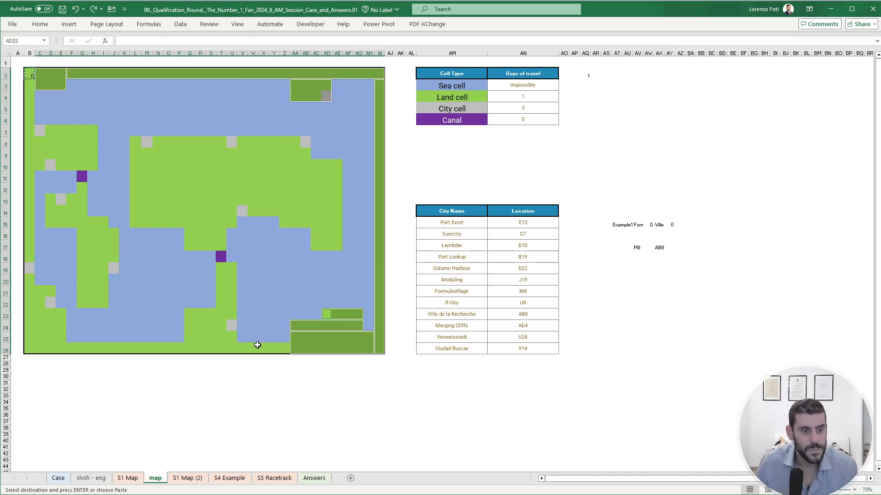
pyautogui.keyDown('ctrl'); pyautogui.moveTo(287, 345); pyautogui.dragTo(26, 85); pyautogui.keyUp('ctrl')
pyautogui.keyDown('ctrl'); pyautogui.moveTo(40, 130); pyautogui.dragTo(49, 198); pyautogui.keyUp('ctrl')
pyautogui.keyDown('ctrl'); pyautogui.click(82, 176); pyautogui.keyUp('ctrl')
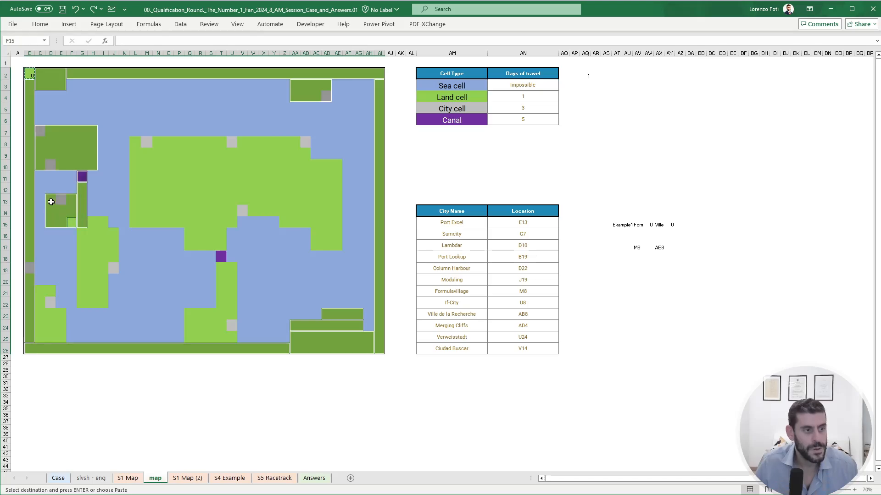
pyautogui.keyDown('ctrl'); pyautogui.moveTo(84, 234); pyautogui.dragTo(102, 301); pyautogui.keyUp('ctrl')
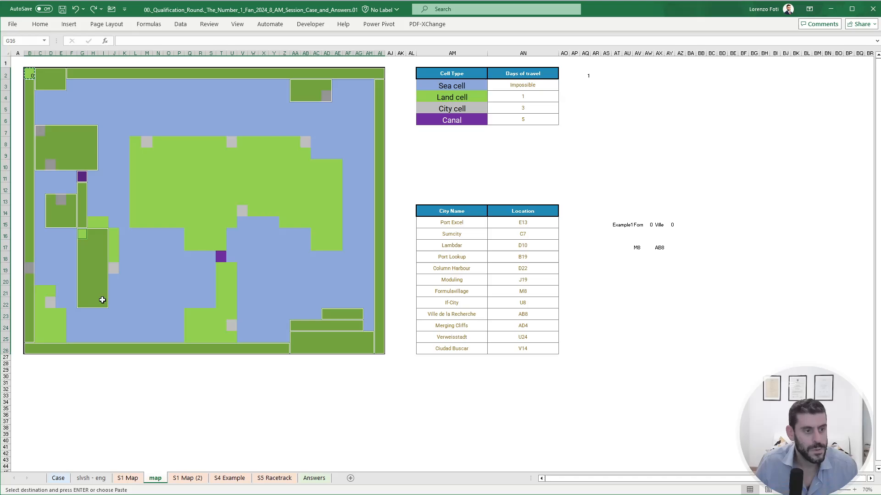
pyautogui.keyDown('ctrl'); pyautogui.moveTo(113, 267); pyautogui.dragTo(92, 223); pyautogui.keyUp('ctrl')
pyautogui.keyDown('ctrl'); pyautogui.moveTo(39, 292); pyautogui.dragTo(60, 333); pyautogui.keyUp('ctrl')
pyautogui.keyDown('ctrl'); pyautogui.moveTo(189, 336); pyautogui.dragTo(188, 247); pyautogui.keyUp('ctrl')
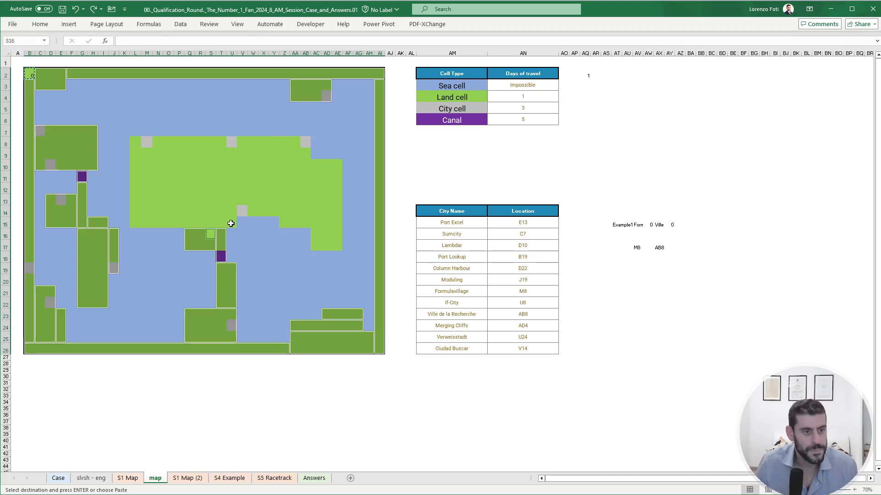
pyautogui.keyDown('ctrl'); pyautogui.moveTo(231, 223); pyautogui.dragTo(130, 140); pyautogui.keyUp('ctrl')
pyautogui.moveTo(242, 142)
pyautogui.keyDown('ctrl'); pyautogui.mouseDown()
pyautogui.moveTo(246, 168)
pyautogui.moveTo(277, 202)
pyautogui.moveTo(304, 214)
pyautogui.moveTo(295, 223)
pyautogui.moveTo(306, 222)
pyautogui.mouseUp(); pyautogui.keyUp('ctrl')
pyautogui.keyDown('ctrl'); pyautogui.moveTo(312, 166); pyautogui.dragTo(339, 248); pyautogui.keyUp('ctrl')
pyautogui.press('alt')
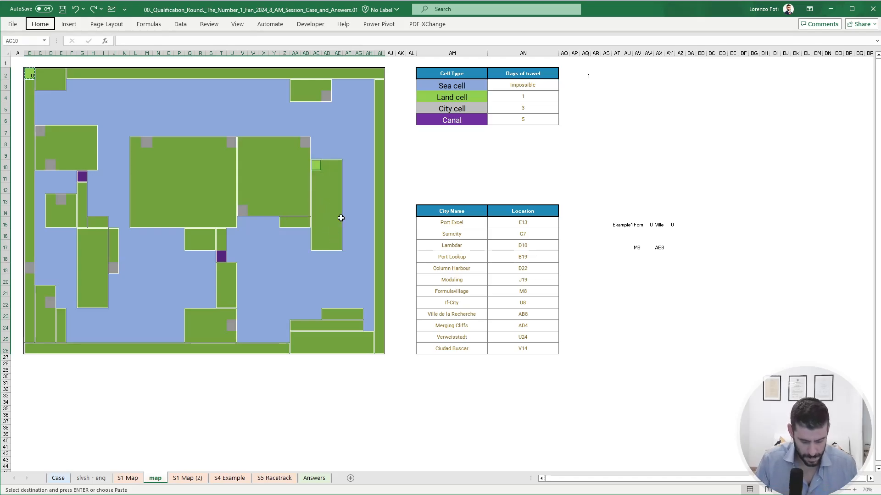
pyautogui.press('h')
pyautogui.press('v')
pyautogui.press('v')
pyautogui.press('Delete')
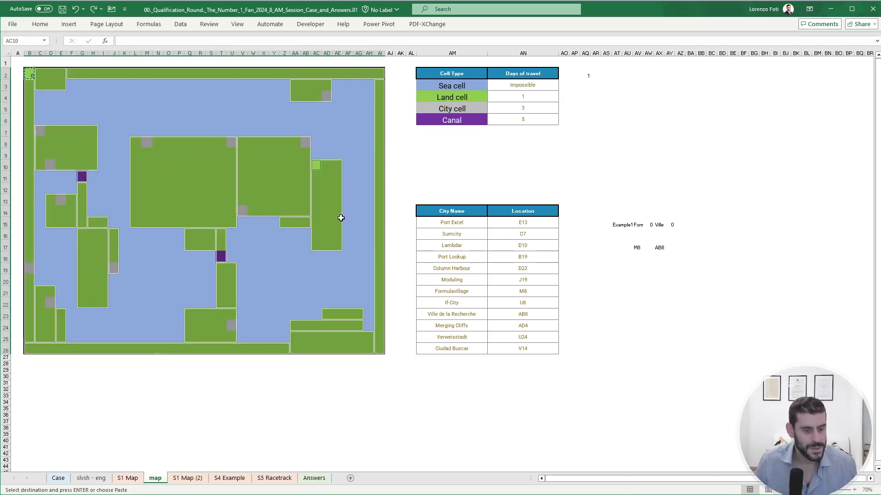
pyautogui.press('alt')
pyautogui.press('h')
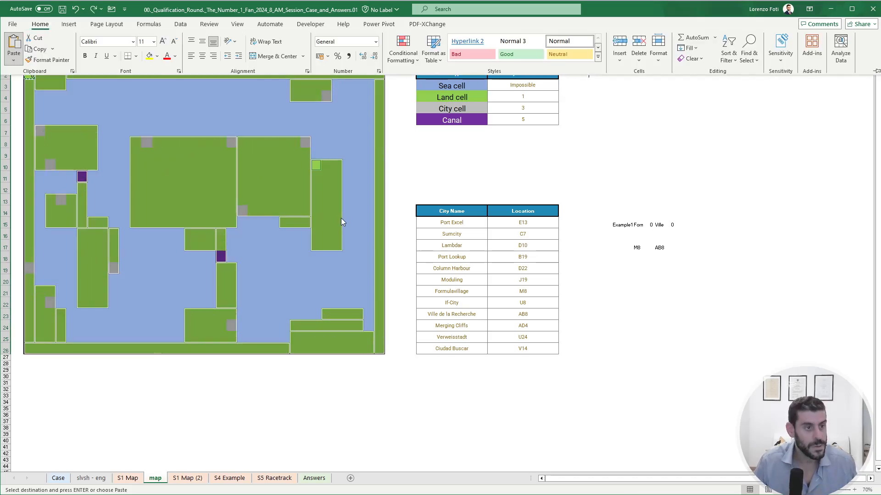
pyautogui.press('v')
pyautogui.press('f')
pyautogui.click(332, 218)
pyautogui.click(617, 218)
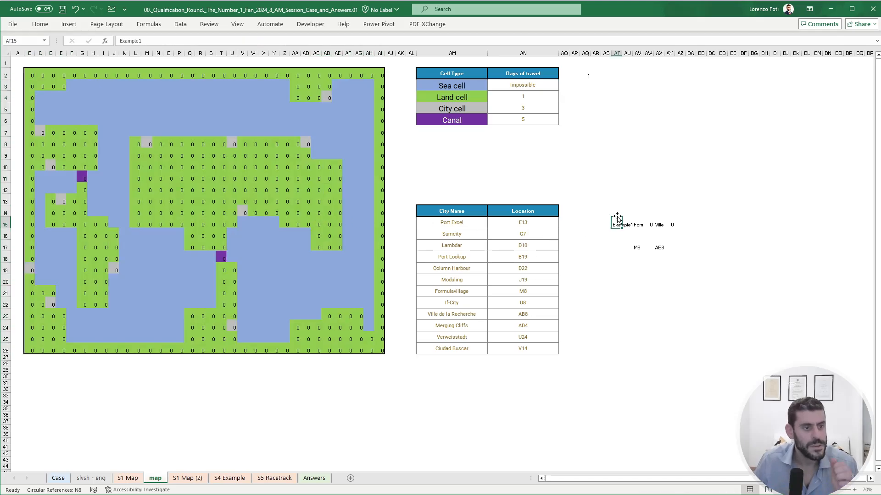
# - Enable iterative calculation in the workbook's formula options so the circular distance formulas can calculate
pyautogui.click(17, 23)
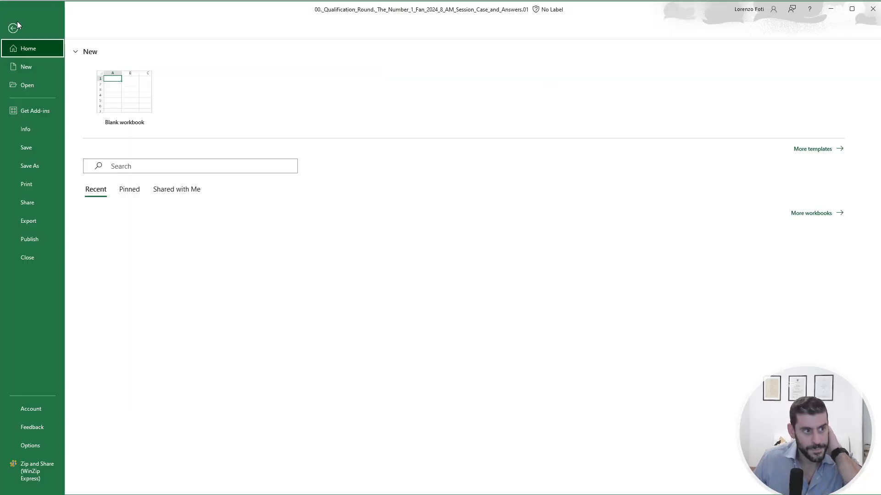
pyautogui.click(29, 447)
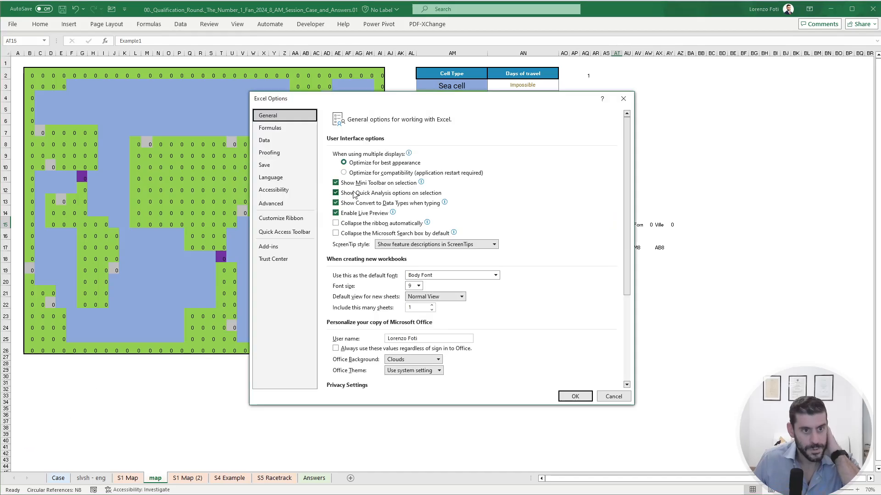
pyautogui.click(278, 130)
pyautogui.click(489, 154)
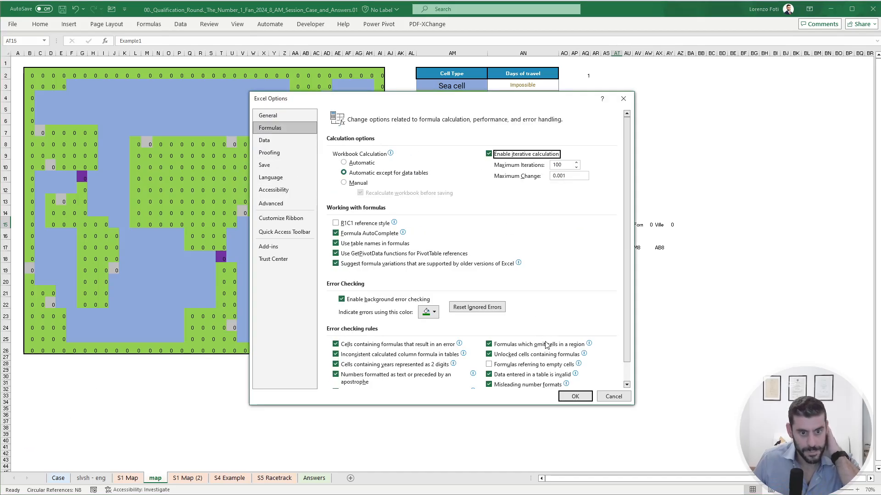
pyautogui.click(574, 396)
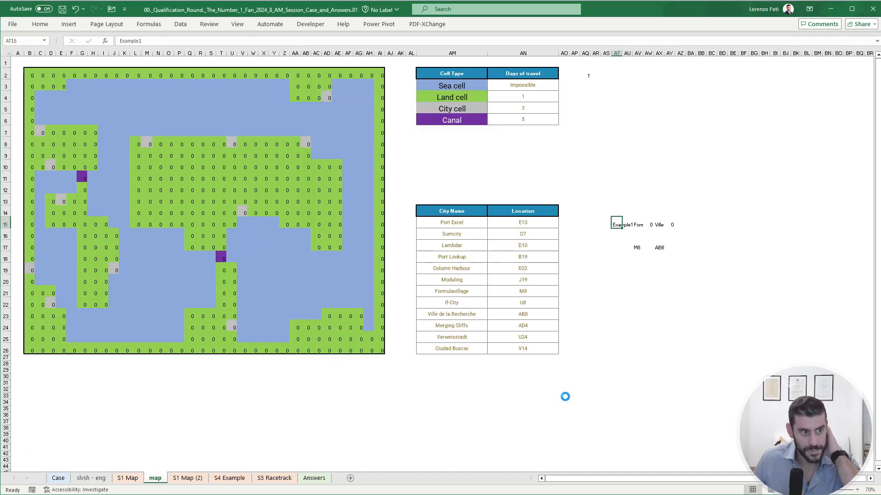
# - Move to cell AX19, two rows below the destination city's location, for the distance result
pyautogui.click(646, 288)
pyautogui.click(659, 258)
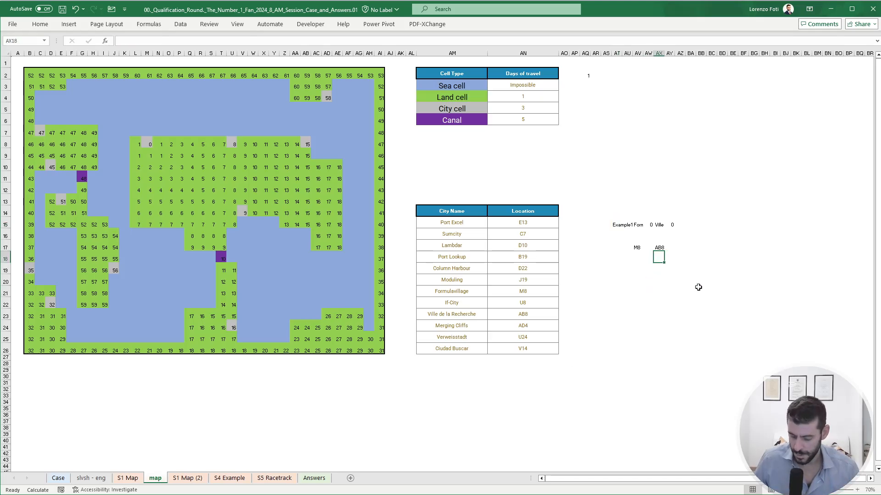
pyautogui.press('Down')
pyautogui.write('+XLOOKUP(')
pyautogui.press('Up')
pyautogui.press('Up')
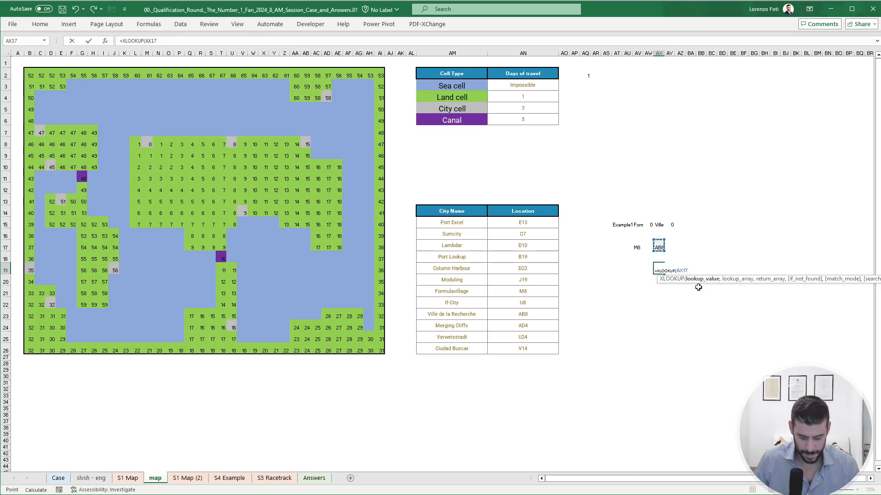
pyautogui.press('Escape')
# - Enter INDIRECT(AX17) in AX19 to return the destination's map distance, and check the formula in destination cell AB8
pyautogui.write('+INDIRECT(')
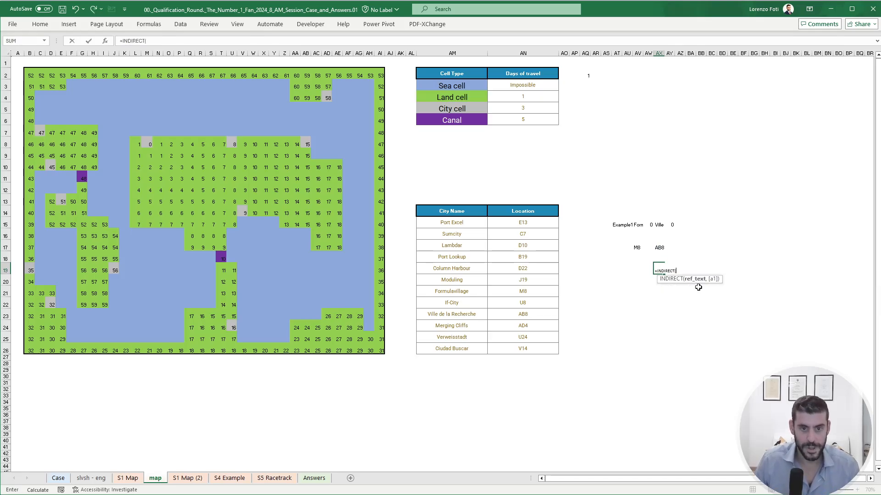
pyautogui.press('Up')
pyautogui.press('Up')
pyautogui.press('Return')
pyautogui.press('Up')
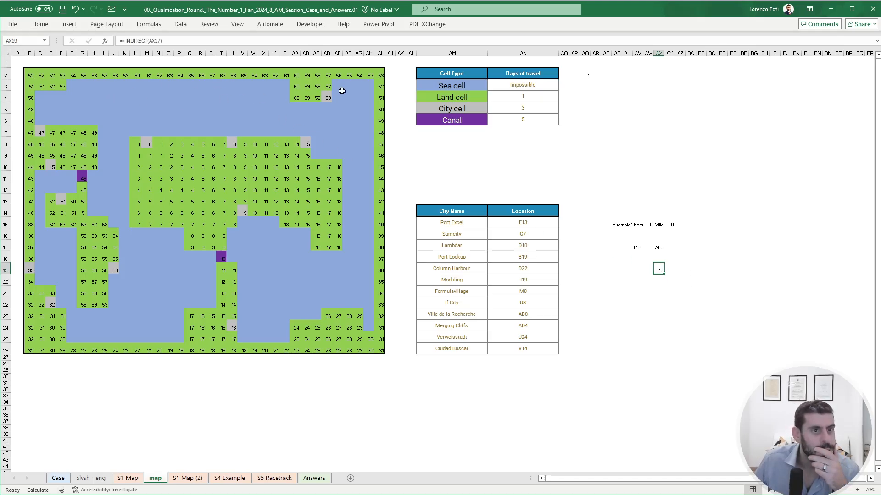
pyautogui.click(309, 155)
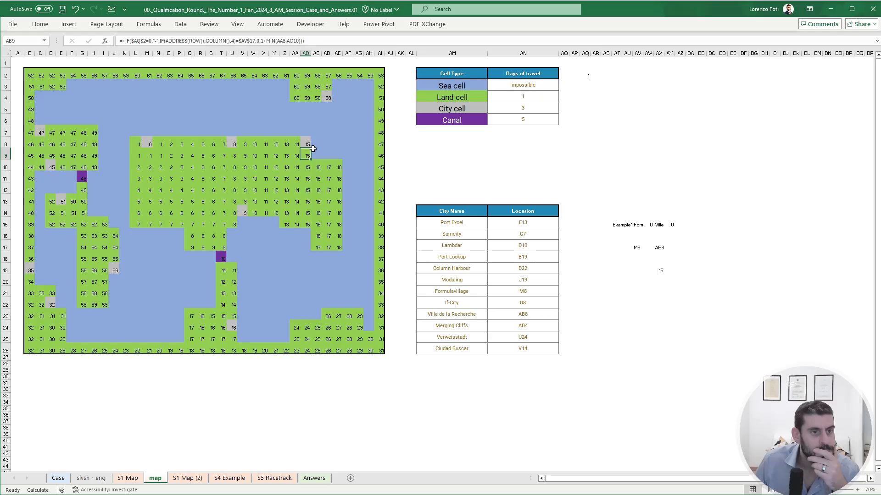
pyautogui.press('Up')
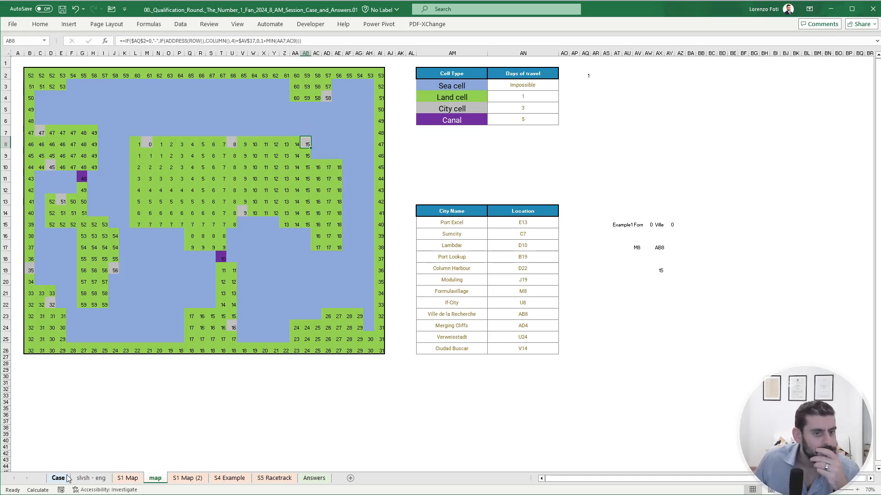
# - Clear all the x marks from the map range B2:AI26 on the S1 Map (2) sheet
pyautogui.click(188, 478)
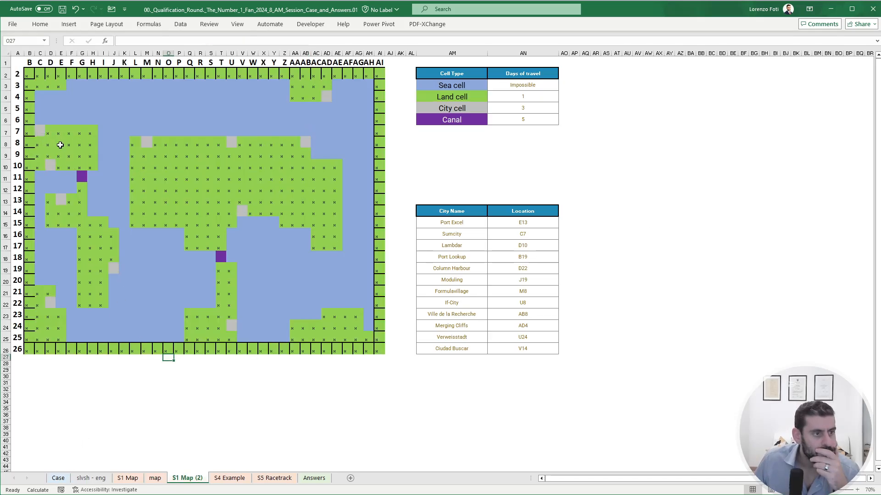
pyautogui.moveTo(28, 71); pyautogui.dragTo(375, 347)
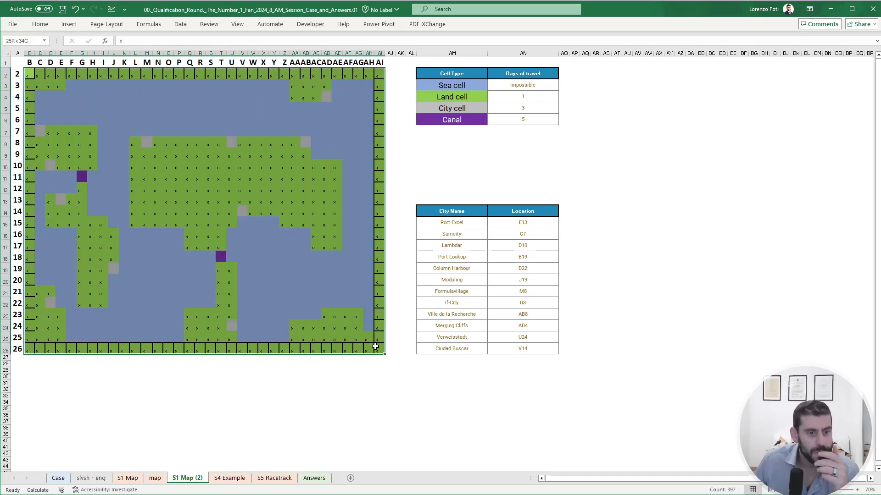
pyautogui.press('Delete')
pyautogui.click(210, 280)
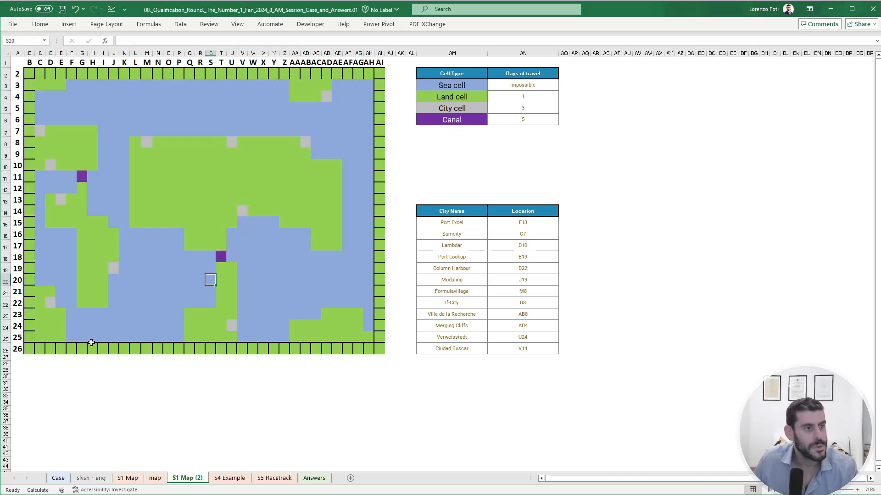
# - Mark the grey city cells C7 and D10 with the letter c
pyautogui.click(40, 131)
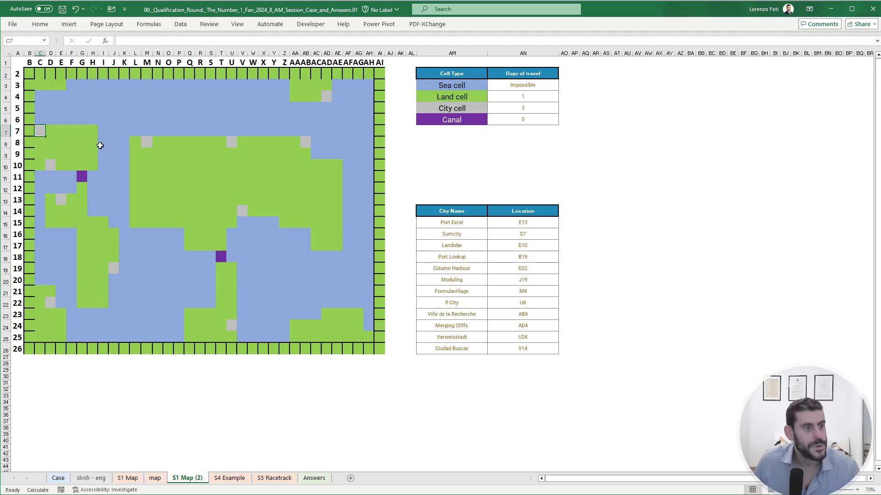
pyautogui.write('c')
pyautogui.press('Return')
pyautogui.press('Right')
pyautogui.press('Down')
pyautogui.press('Down')
pyautogui.write('c')
pyautogui.press('Return')
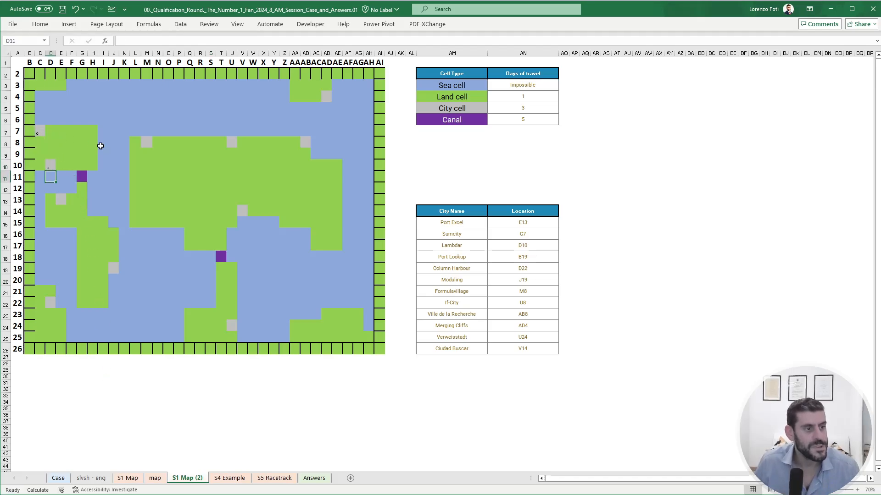
# - Mark the grey city cells E13 and D22 with the letter c
pyautogui.press('Down')
pyautogui.press('Down')
pyautogui.press('Right')
pyautogui.write('c')
pyautogui.press('Return')
pyautogui.press('Down')
pyautogui.press('Down')
pyautogui.press('Down')
pyautogui.press('Down')
pyautogui.press('Down')
pyautogui.press('Down')
pyautogui.press('Down')
pyautogui.press('Down')
pyautogui.press('Left')
pyautogui.write('c')
pyautogui.press('Return')
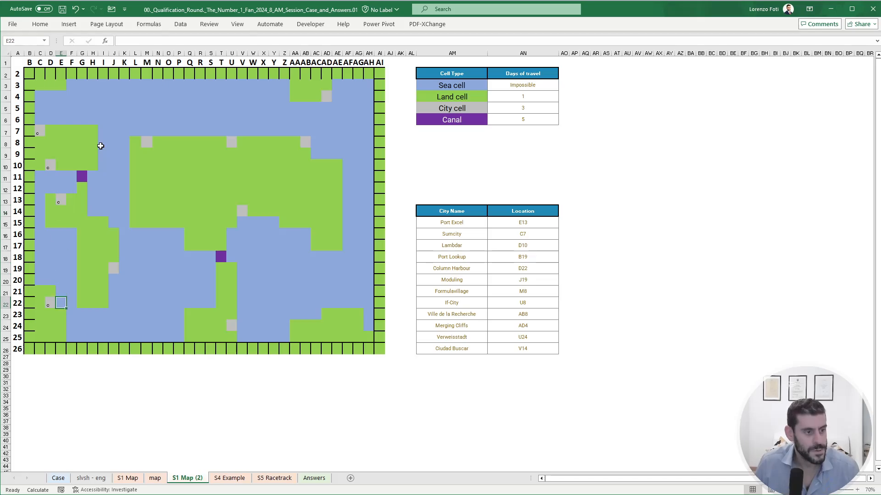
# - Mark the grey city cell J19 with the letter c
pyautogui.press('Up')
pyautogui.press('Up')
pyautogui.press('Up')
pyautogui.press('Up')
pyautogui.press('Right')
pyautogui.press('Right')
pyautogui.press('Right')
pyautogui.press('Right')
pyautogui.press('Right')
# - Mark the grey city cell M8 with the letter c
pyautogui.press('Right')
pyautogui.write('c')
pyautogui.press('Return')
pyautogui.press('Up')
pyautogui.press('Up')
pyautogui.press('Up')
pyautogui.press('Right')
pyautogui.press('Right')
pyautogui.press('Up')
pyautogui.press('Up')
pyautogui.press('Up')
pyautogui.press('Up')
pyautogui.press('Up')
pyautogui.press('Up')
pyautogui.press('Up')
pyautogui.press('Up')
pyautogui.press('Up')
pyautogui.press('Up')
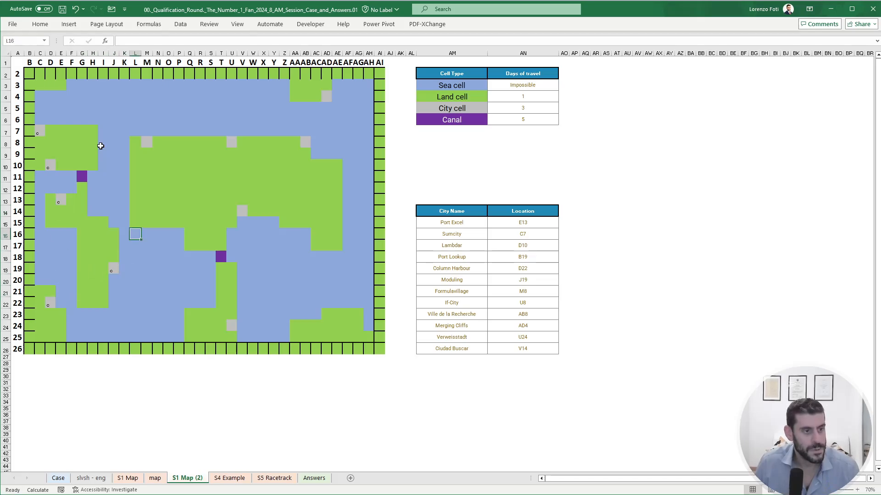
pyautogui.press('Down')
# - Mark the grey city cells U8 and AB8 with the letter c
pyautogui.press('Right')
pyautogui.write('c')
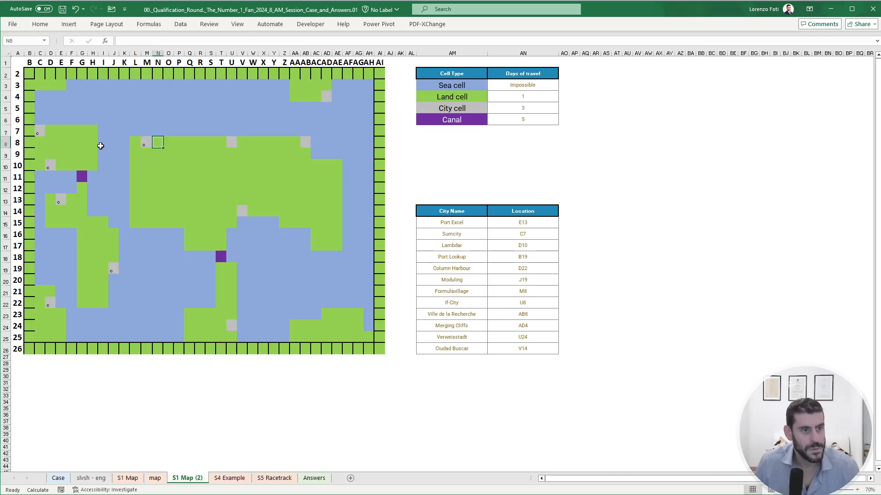
pyautogui.press('Right')
pyautogui.press('Right')
pyautogui.press('Right')
pyautogui.press('Right')
pyautogui.press('Right')
pyautogui.press('Right')
# - Mark the grey city cell AD4 with the letter c
pyautogui.press('Right')
pyautogui.press('Right')
pyautogui.write('c')
pyautogui.press('Right')
pyautogui.press('Right')
pyautogui.press('Right')
pyautogui.press('Right')
pyautogui.press('Right')
pyautogui.press('Right')
pyautogui.press('Right')
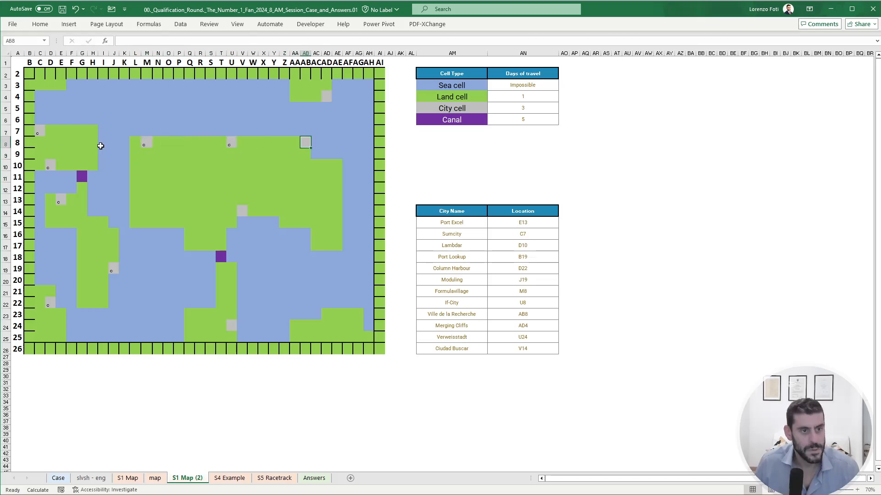
pyautogui.write('c')
pyautogui.press('Right')
pyautogui.press('Up')
pyautogui.press('Up')
pyautogui.press('Up')
pyautogui.press('Up')
pyautogui.press('Right')
pyautogui.write('c')
# - Mark the grey city cell V14 with the letter c
pyautogui.press('Left')
pyautogui.press('Left')
pyautogui.press('Down')
pyautogui.press('Down')
pyautogui.press('Down')
pyautogui.press('Left')
pyautogui.press('Left')
pyautogui.press('Left')
pyautogui.press('Left')
pyautogui.press('Down')
pyautogui.press('Down')
pyautogui.press('Down')
pyautogui.press('Down')
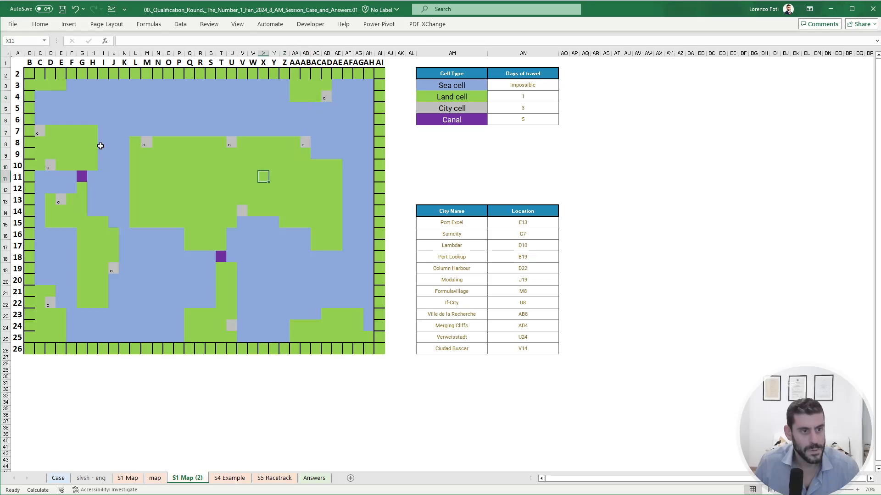
pyautogui.press('Left')
pyautogui.press('Left')
pyautogui.press('Down')
pyautogui.press('Down')
# - Mark the grey city cell U24 with the letter c
pyautogui.press('Down')
pyautogui.write('c')
pyautogui.press('Return')
pyautogui.press('Down')
pyautogui.press('Down')
pyautogui.press('Down')
pyautogui.press('Left')
pyautogui.press('Down')
pyautogui.press('Down')
pyautogui.press('Down')
pyautogui.press('Down')
pyautogui.press('Down')
pyautogui.press('Down')
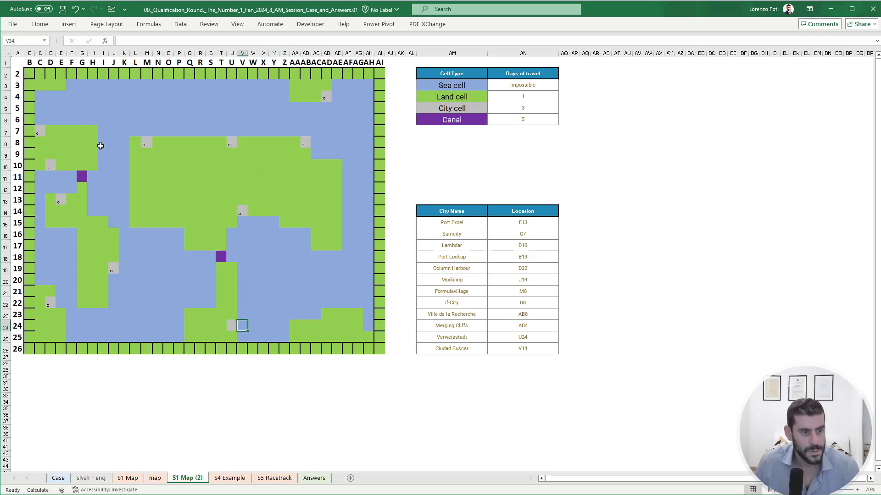
pyautogui.write('c')
# - Mark the purple canal cell T18 with the letter x
pyautogui.press('Up')
pyautogui.press('Up')
# - Mark the purple canal cell G11 with the letter x
pyautogui.press('Up')
pyautogui.press('Up')
pyautogui.press('Up')
pyautogui.press('Up')
pyautogui.press('Left')
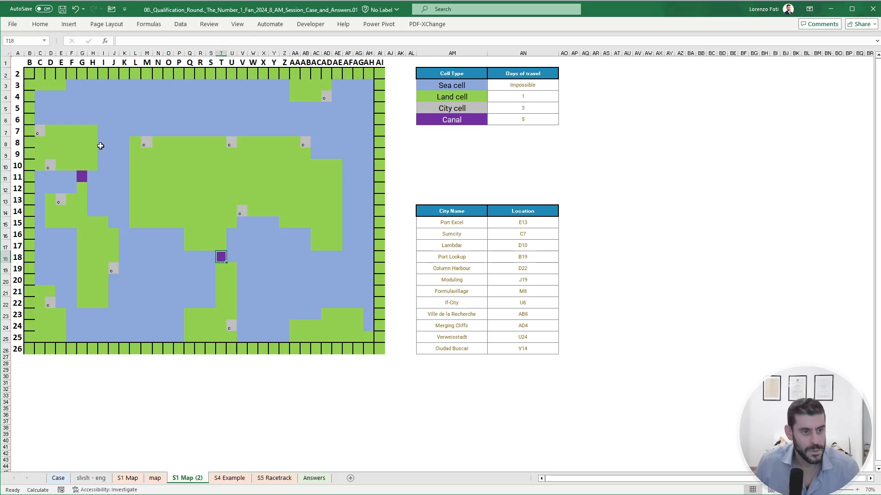
pyautogui.write('x')
pyautogui.press('Left')
pyautogui.press('Left')
pyautogui.press('Up')
pyautogui.press('Left')
pyautogui.press('Up')
pyautogui.press('Left')
pyautogui.press('Up')
pyautogui.press('Left')
pyautogui.press('Up')
pyautogui.press('Left')
pyautogui.press('Up')
pyautogui.press('Left')
pyautogui.press('Up')
pyautogui.press('Left')
pyautogui.press('Up')
pyautogui.press('Left')
pyautogui.press('Left')
pyautogui.press('Left')
pyautogui.press('Left')
pyautogui.press('Left')
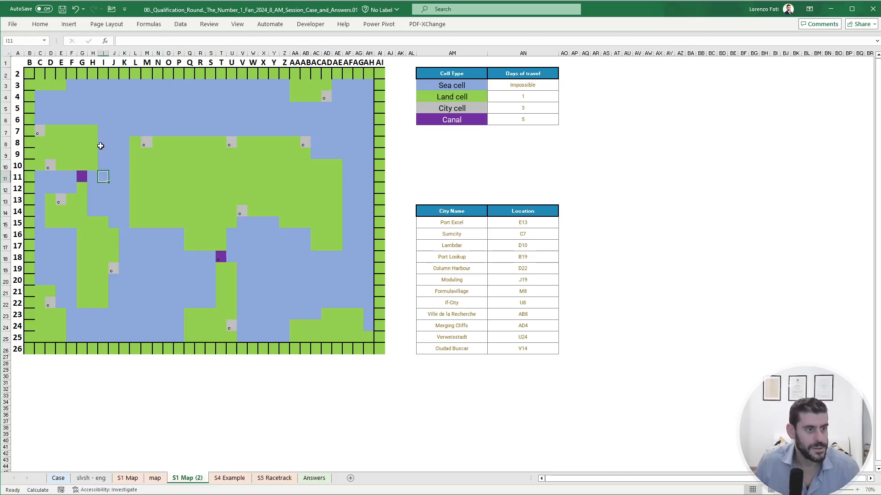
pyautogui.write('x')
pyautogui.press('Right')
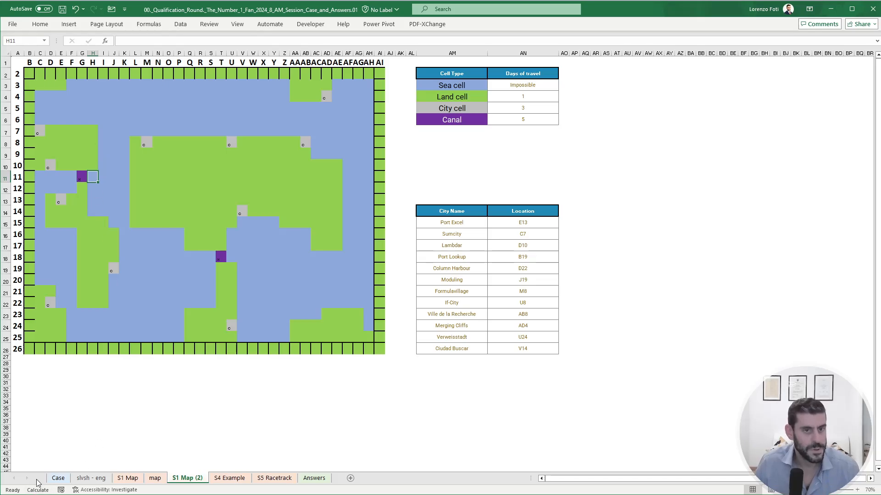
# - In cell B2 of the map sheet, change the outer IF to IFS and remove the nested IF before ADDRESS
pyautogui.click(128, 478)
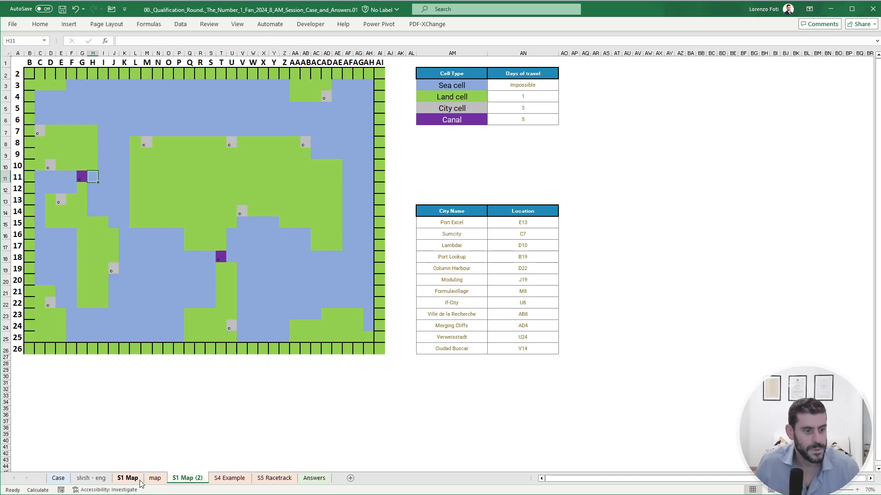
pyautogui.click(152, 478)
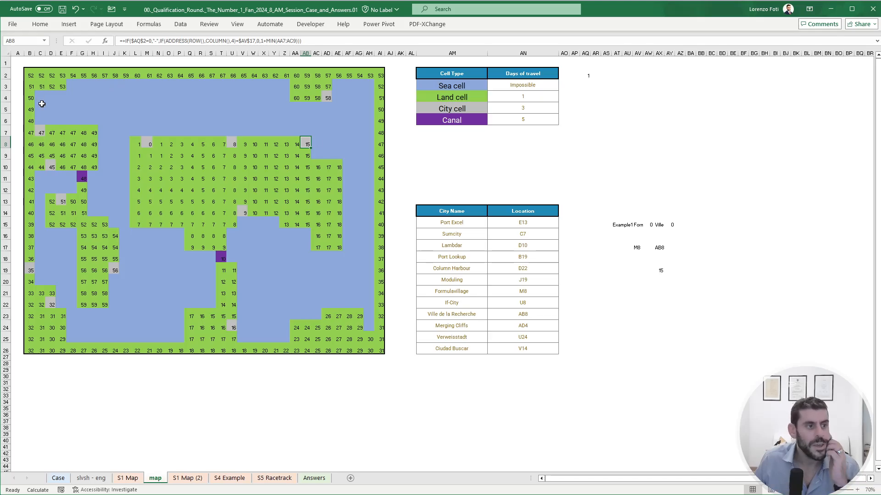
pyautogui.click(30, 73)
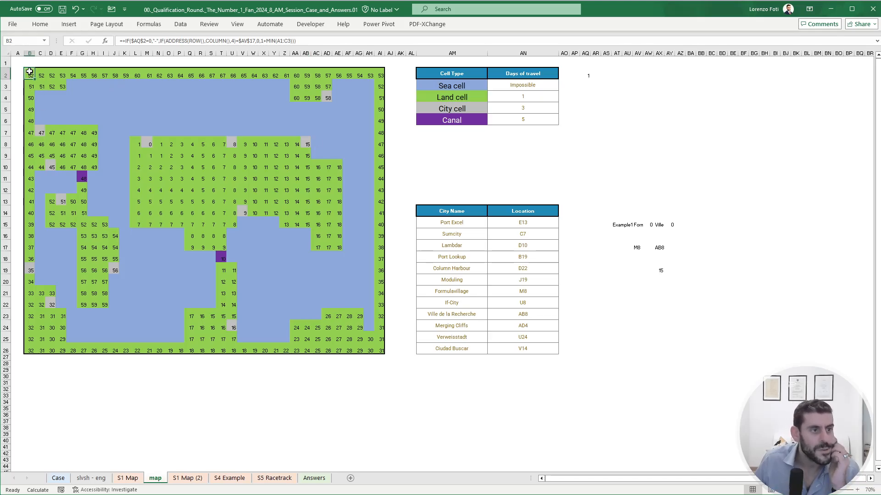
pyautogui.click(119, 42)
pyautogui.write('s')
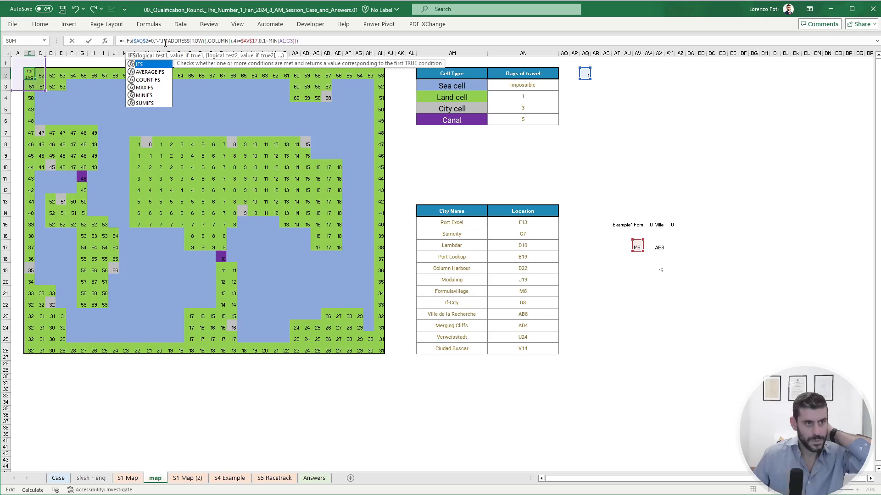
pyautogui.press('Escape')
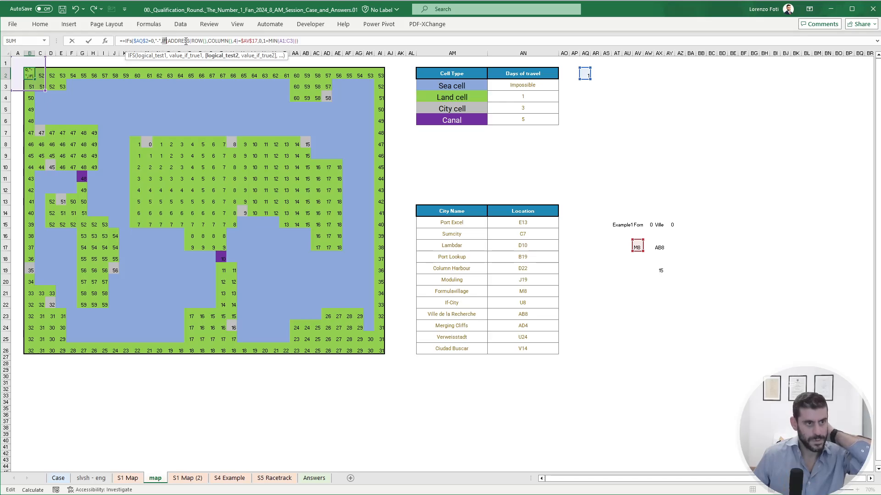
pyautogui.press('BackSpace')
pyautogui.press('BackSpace')
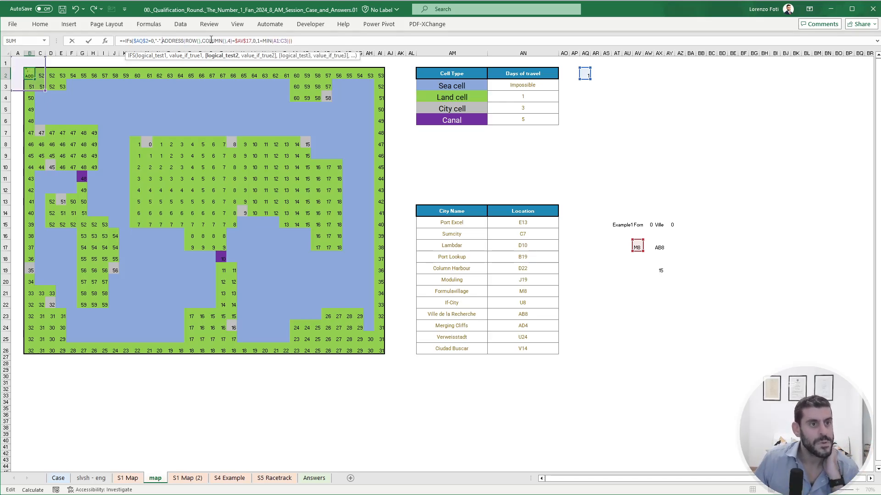
# - Remove the surplus closing parenthesis from B2's IFS formula and add TRUE as the condition for 1+MIN(A1:C3)
pyautogui.click(303, 39)
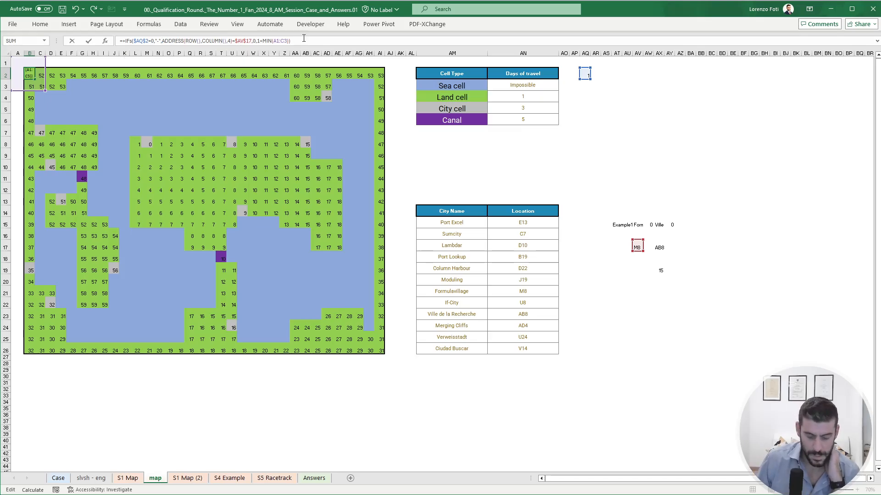
pyautogui.press('Return')
pyautogui.press('Return')
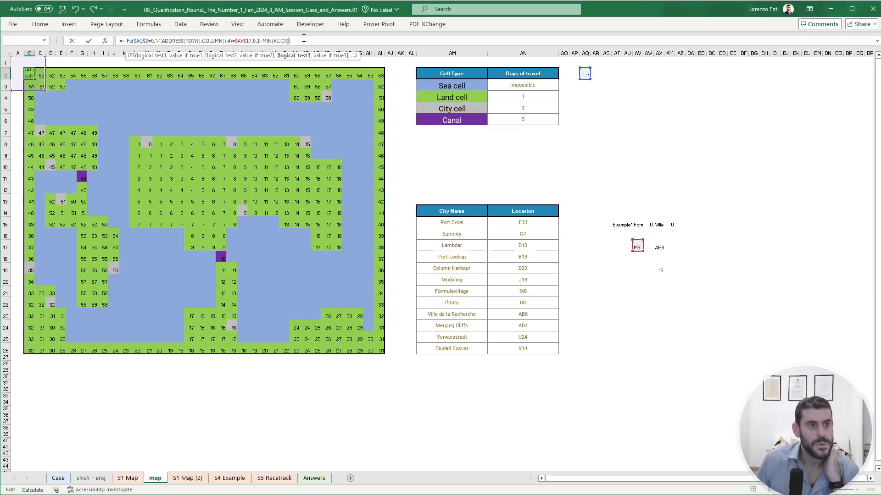
pyautogui.write(')')
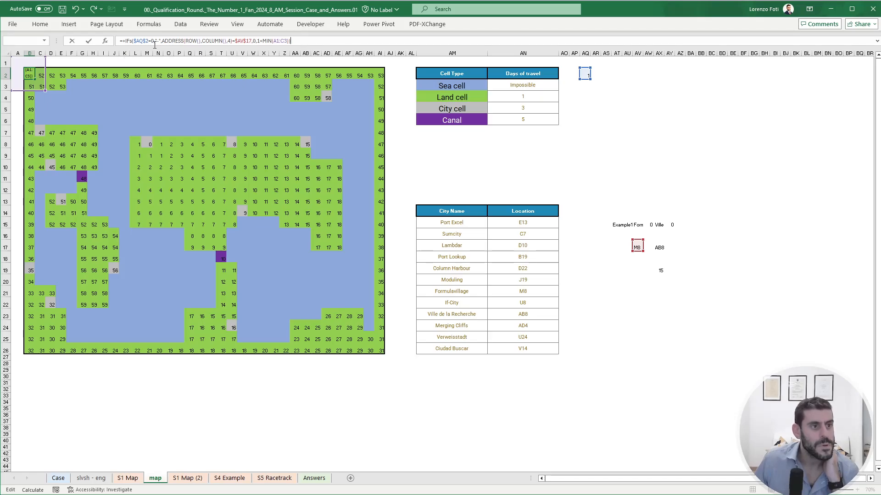
pyautogui.click(171, 41)
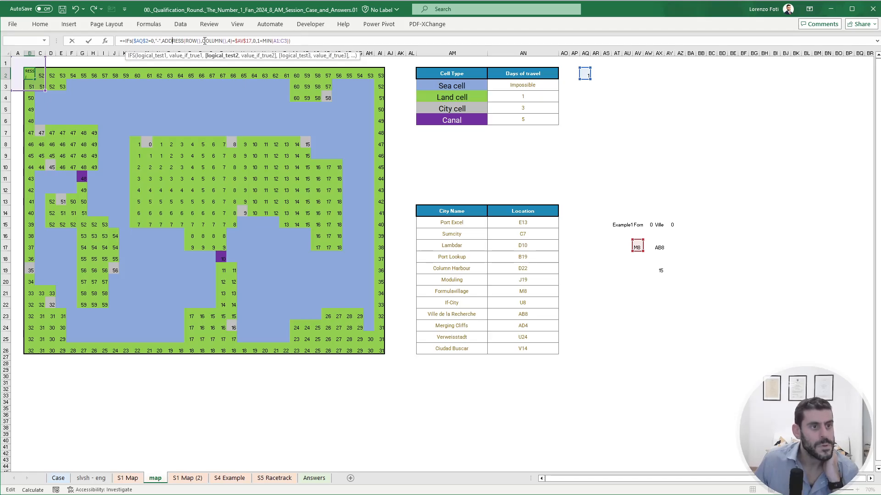
pyautogui.click(247, 41)
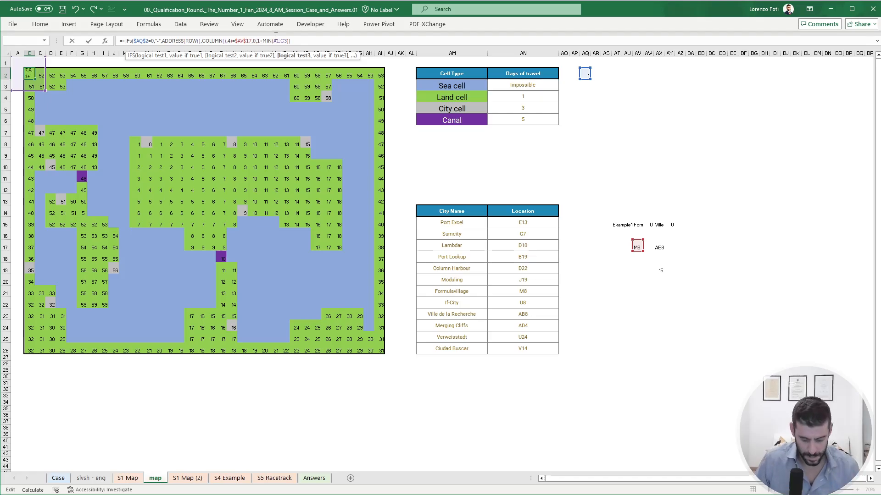
pyautogui.write('true,')
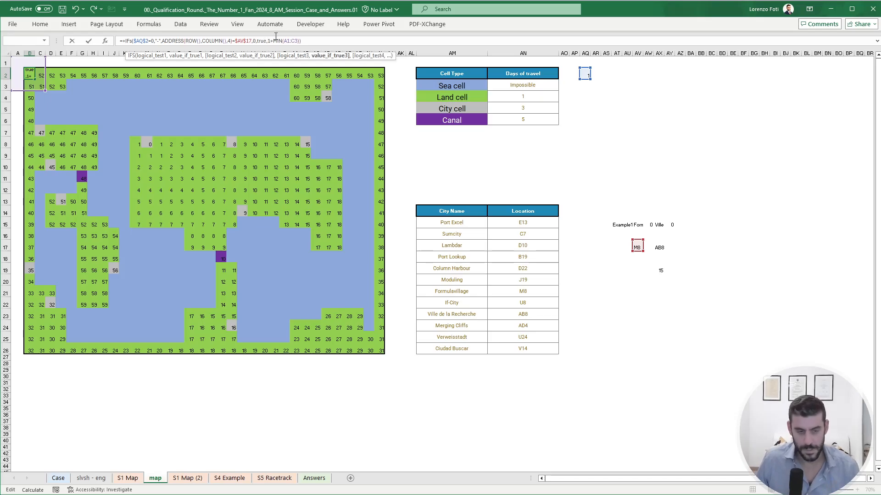
pyautogui.hotkey('ctrl', 'Return')
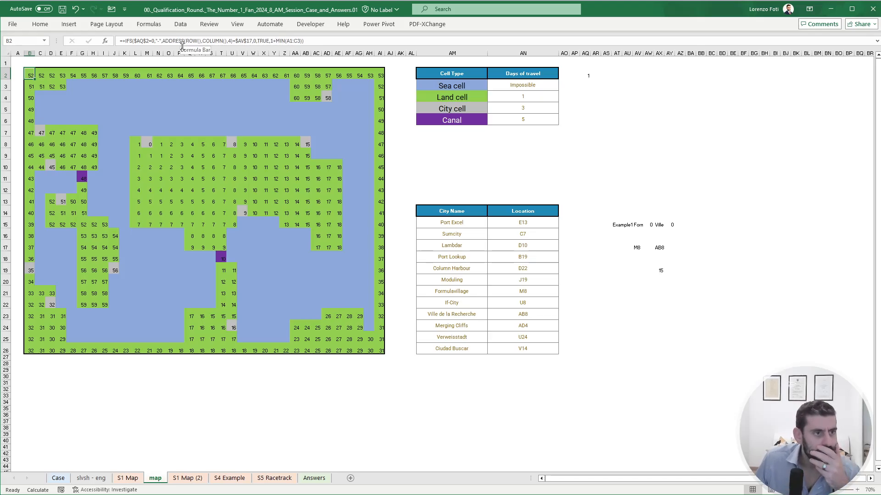
# - Insert the condition 'S1 Map (2)'!B2="c" with result 1 before TRUE in B2's IFS formula
pyautogui.click(163, 42)
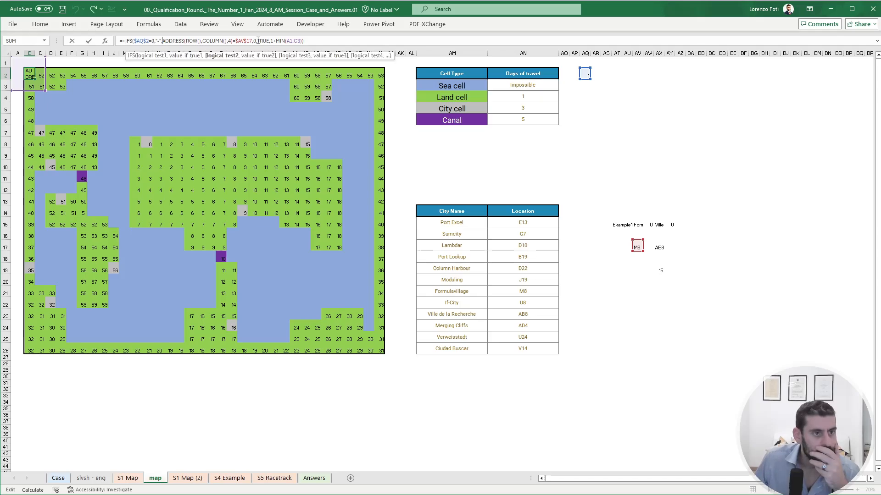
pyautogui.click(266, 41)
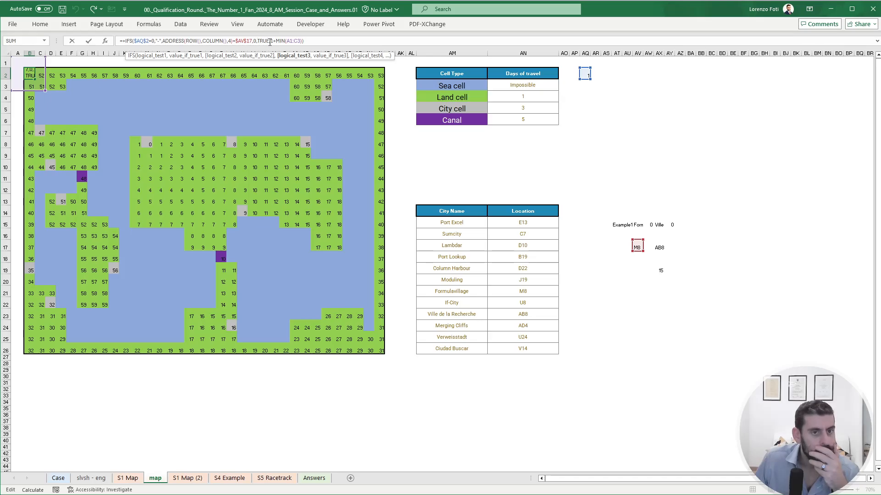
pyautogui.click(184, 478)
pyautogui.click(29, 75)
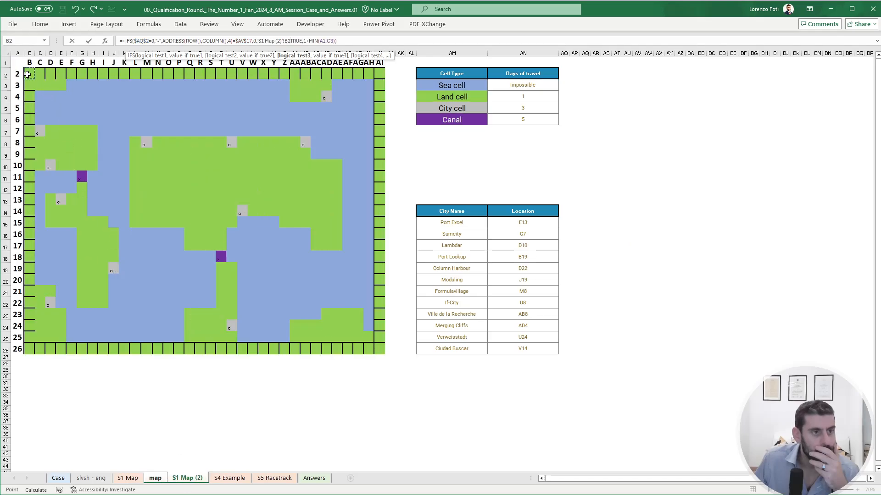
pyautogui.write('=')
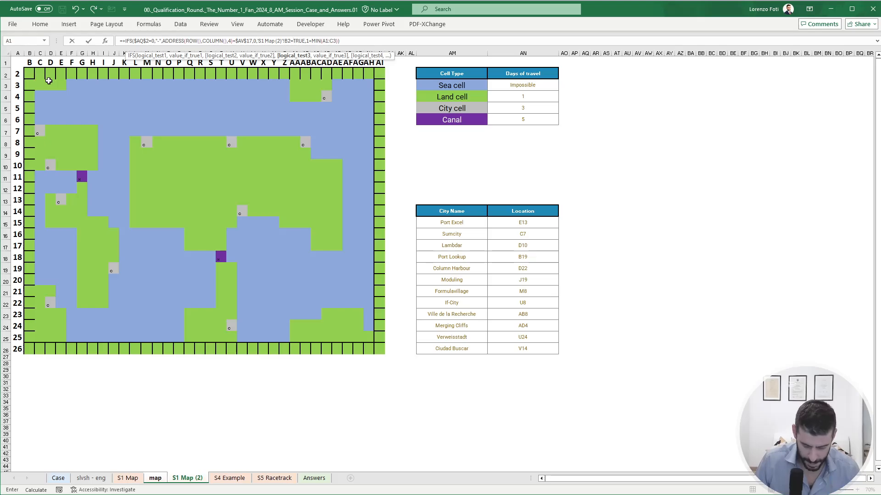
pyautogui.write('"c"')
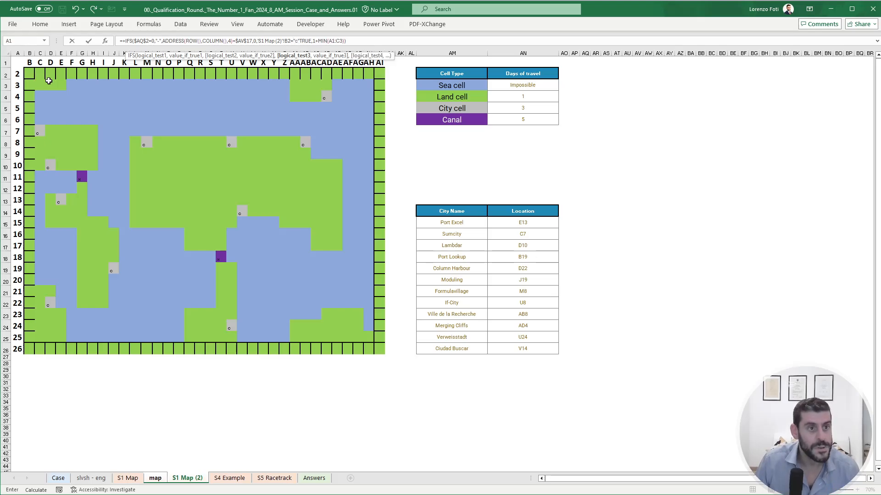
pyautogui.write(',1,')
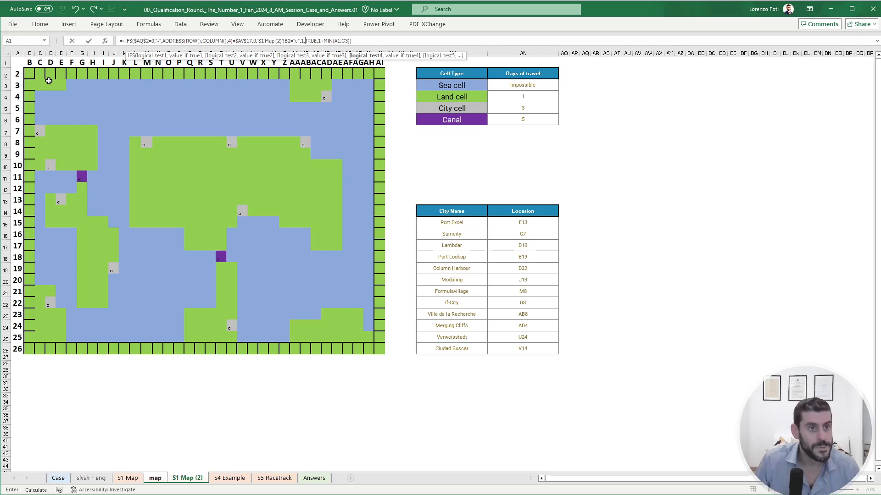
# - Add the condition 'S1 Map (2)'!B2="x" with result 1 before TRUE and enter the formula in B2
pyautogui.click(30, 74)
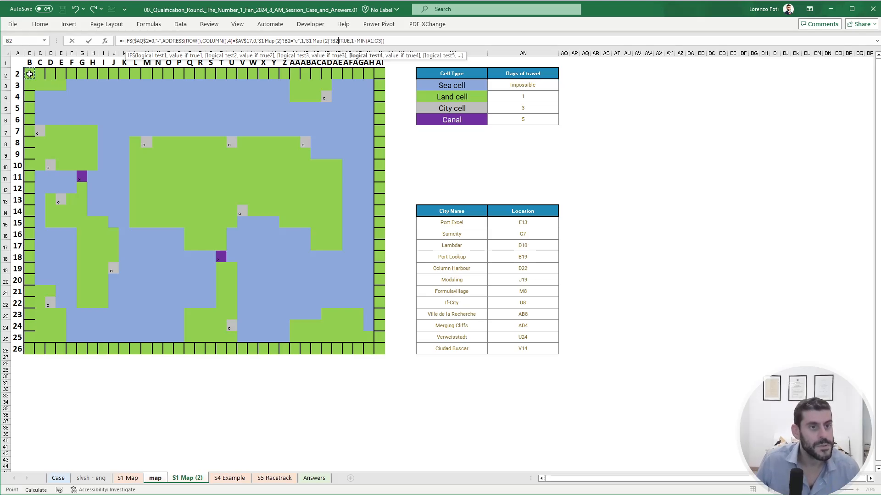
pyautogui.write('=')
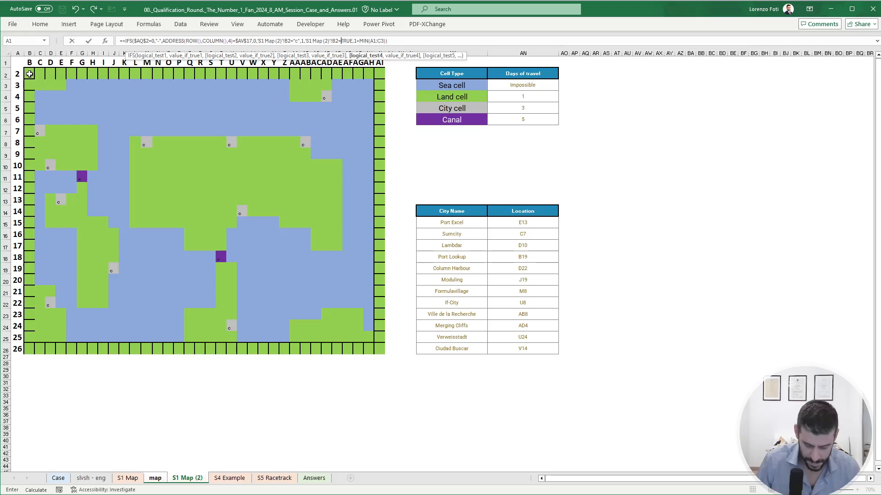
pyautogui.write('"x",1')
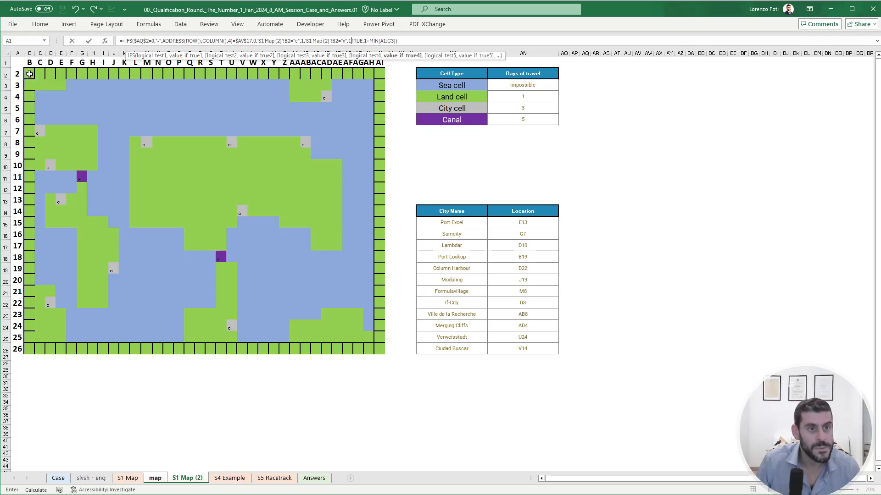
pyautogui.write(',')
pyautogui.hotkey('ctrl', 'Return')
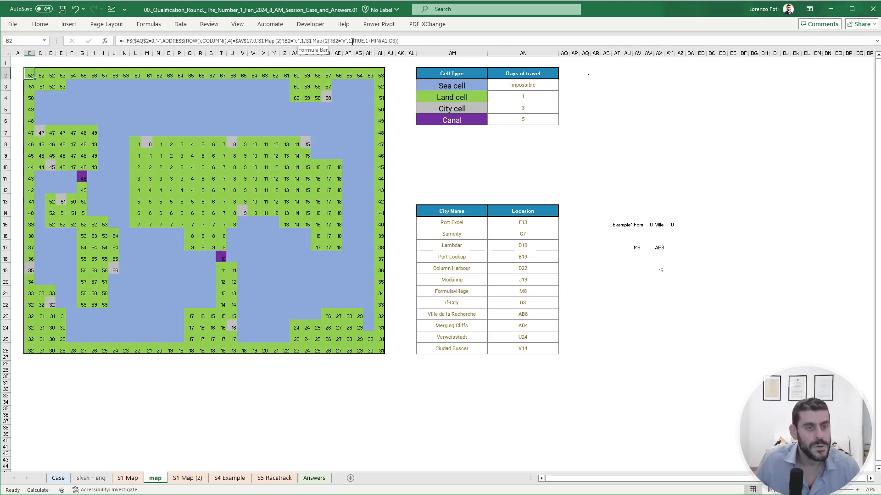
# - Change the result for the "c" condition in B2's formula to 3+MIN(A1:C3)
pyautogui.doubleClick(303, 42)
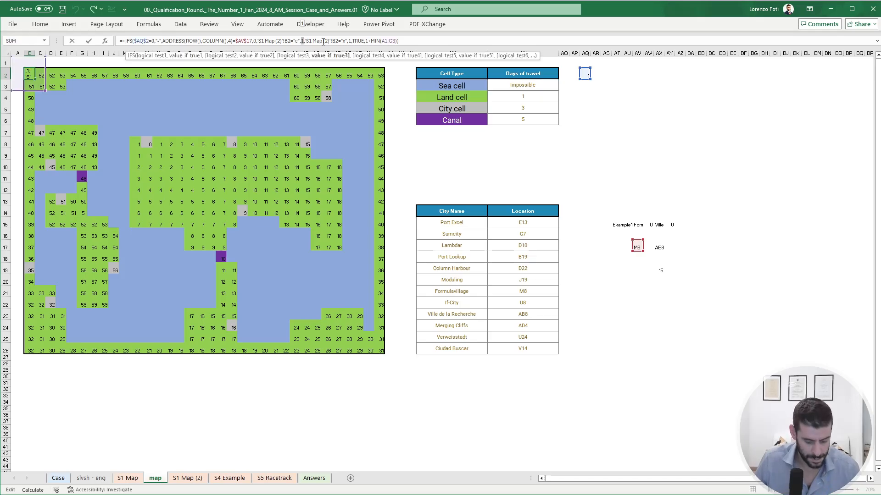
pyautogui.write('3')
pyautogui.moveTo(368, 41); pyautogui.dragTo(398, 41)
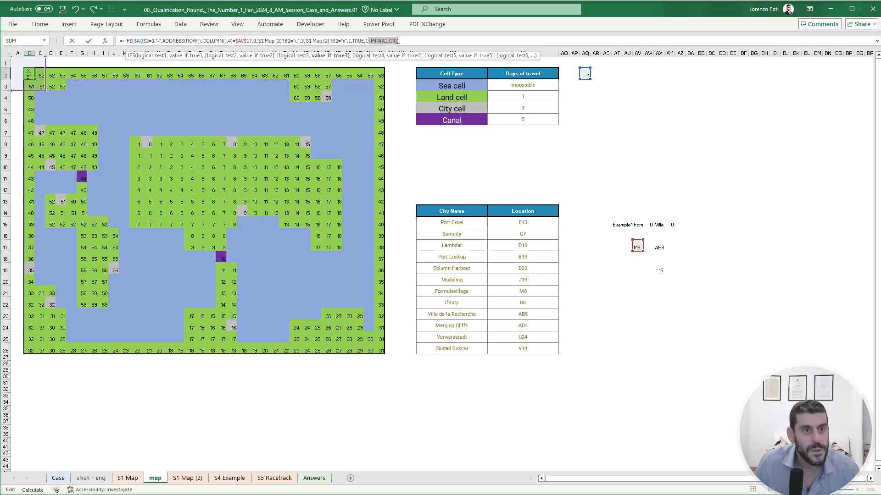
pyautogui.hotkey('ctrl', 'c')
pyautogui.click(308, 41)
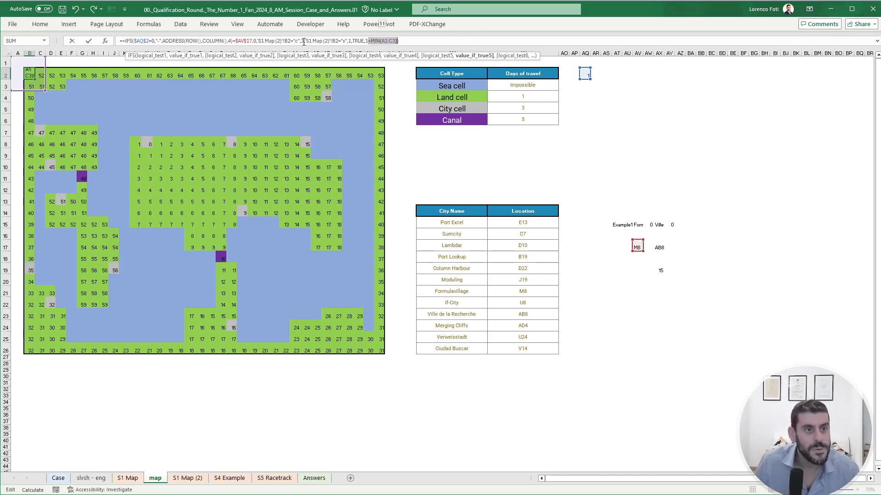
pyautogui.hotkey('ctrl', 'v')
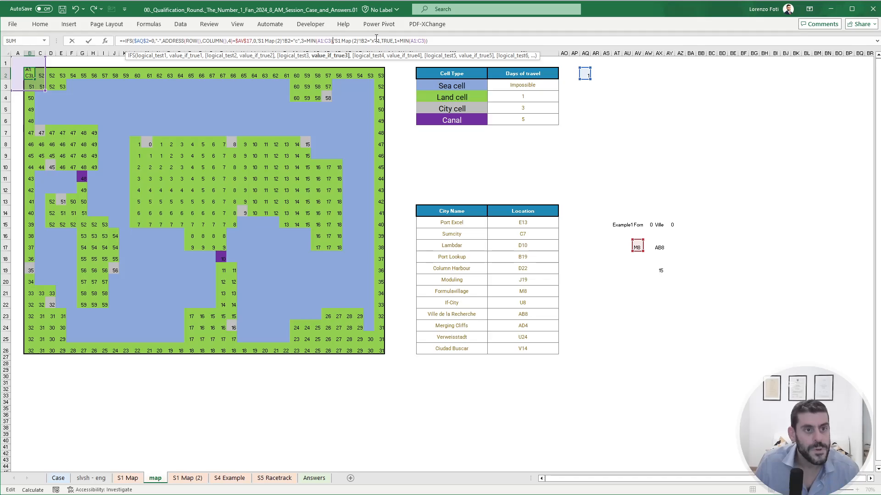
# - Set the result for the "x" condition in B2's IFS formula to 5+MIN(A1:C3), enter it and copy the cell
pyautogui.doubleClick(379, 41)
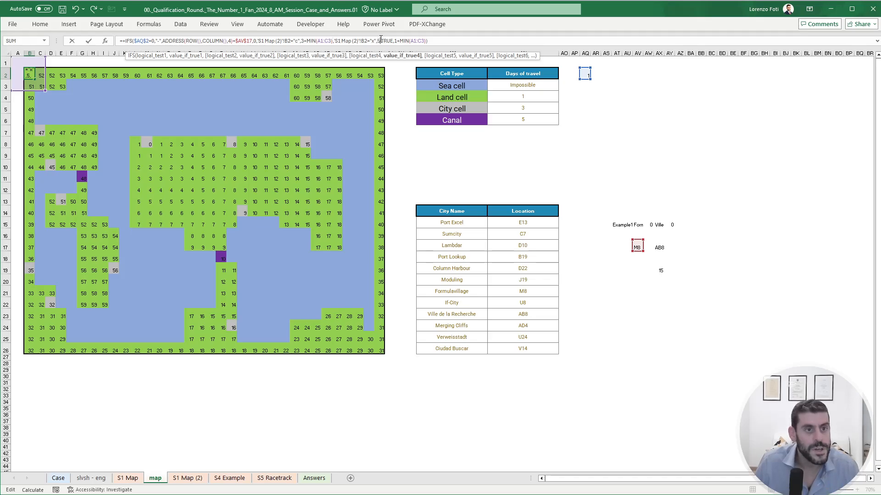
pyautogui.write('5,')
pyautogui.hotkey('ctrl', 'v')
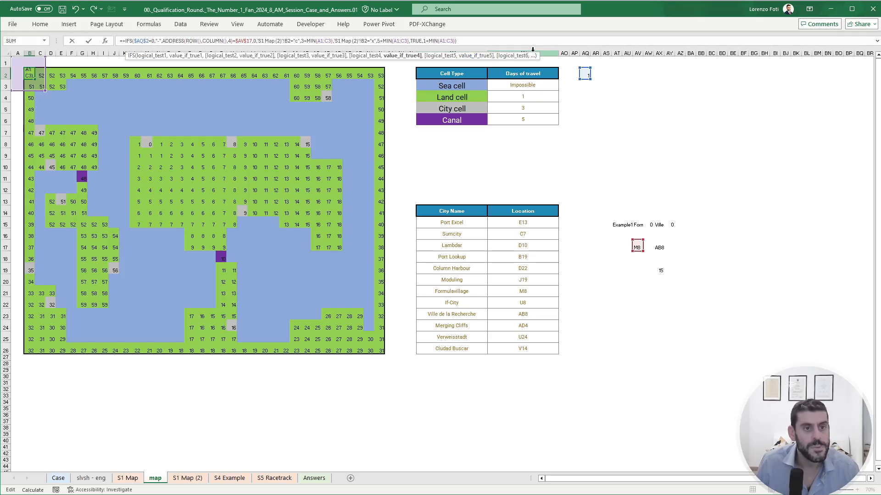
pyautogui.press('Return')
pyautogui.press('Up')
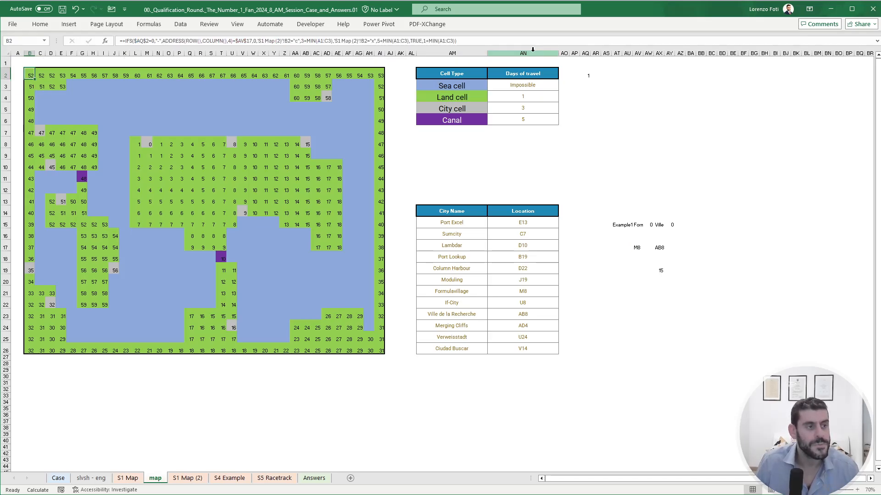
pyautogui.hotkey('ctrl', 'c')
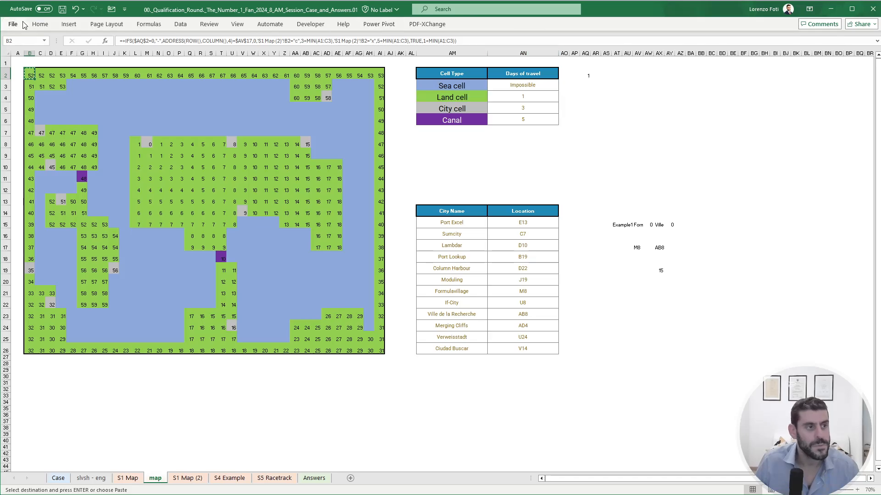
pyautogui.click(49, 25)
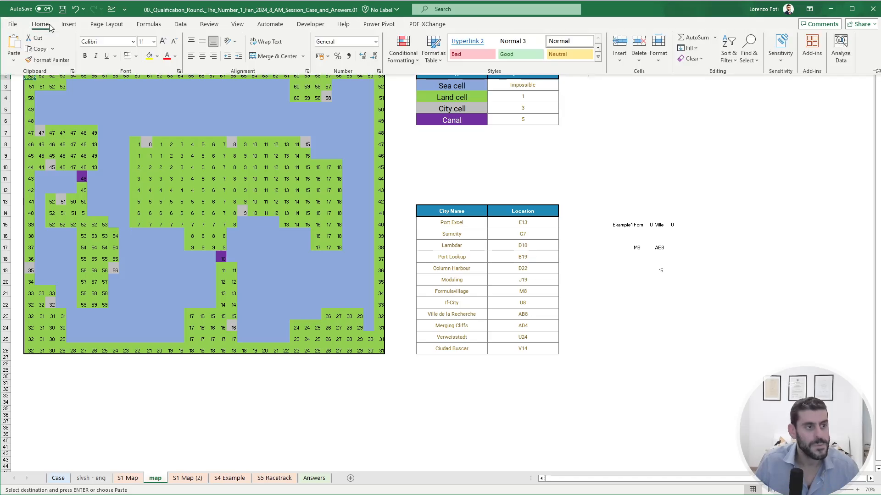
pyautogui.click(65, 101)
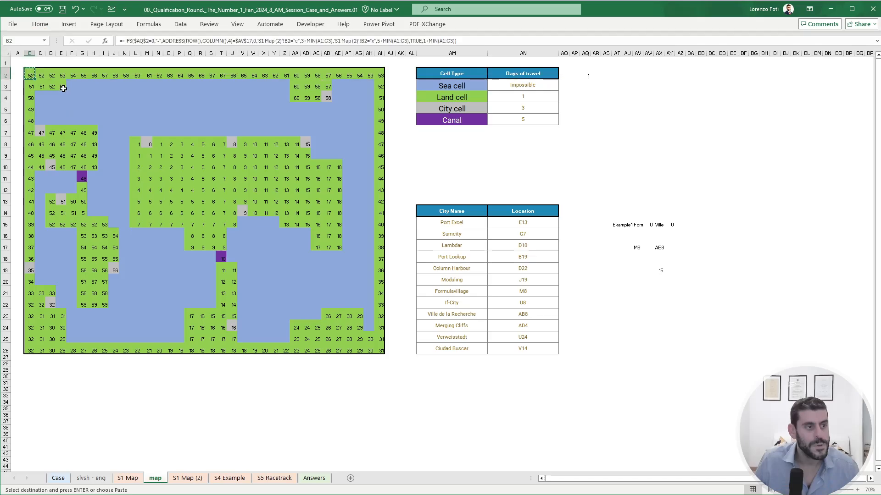
pyautogui.hotkey('ctrl', 'f')
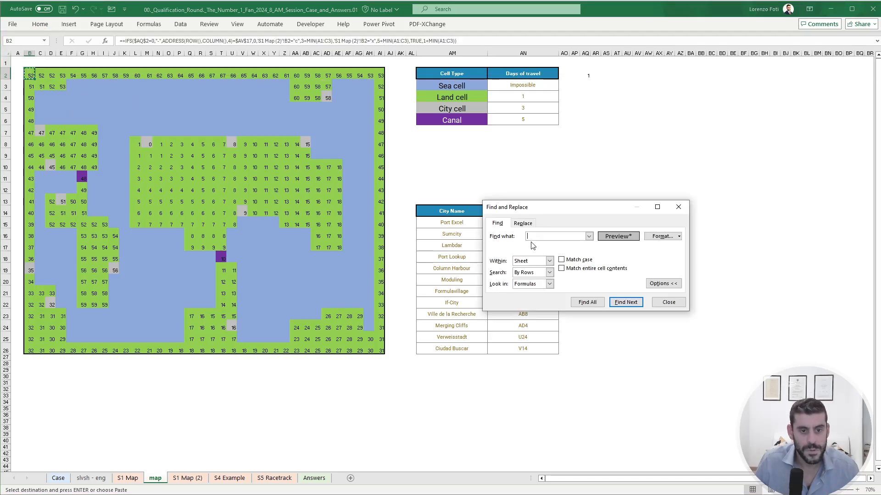
pyautogui.click(668, 302)
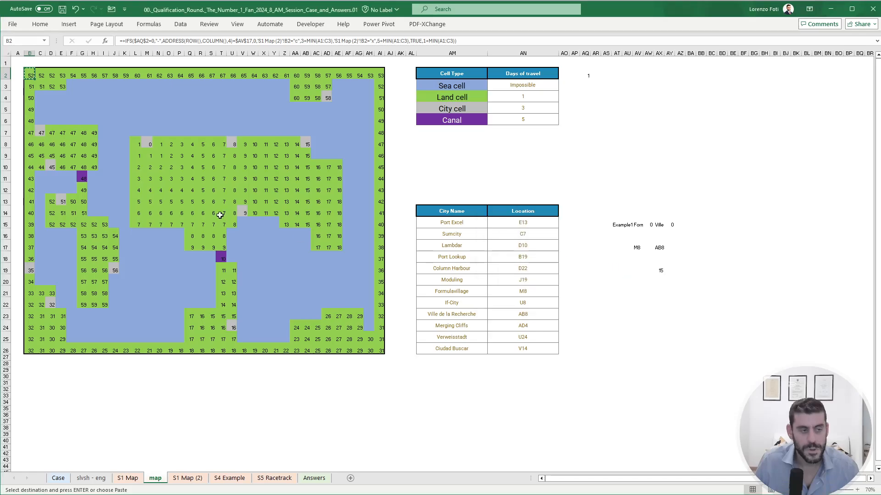
pyautogui.click(47, 27)
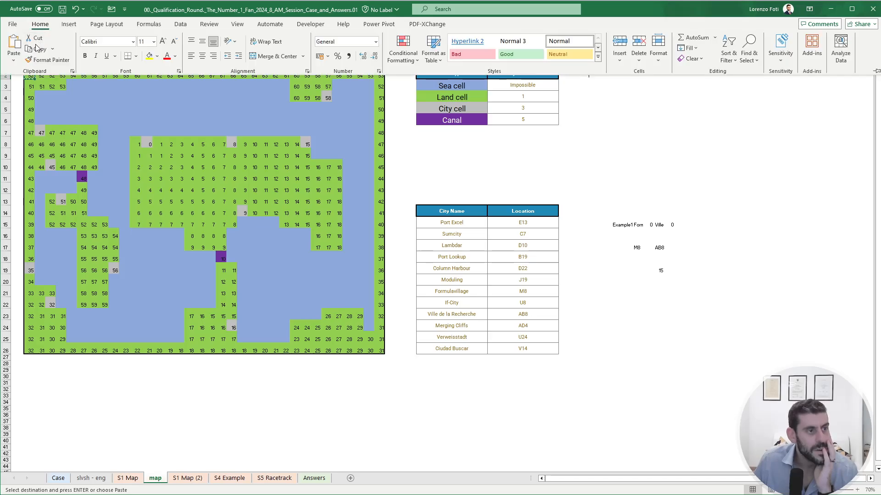
pyautogui.click(159, 119)
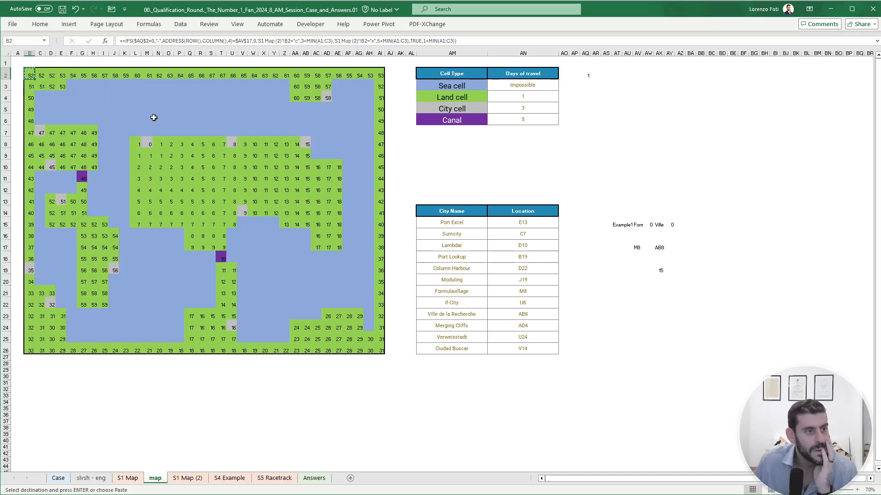
# - Paste B2's IFS formula into all land, city and canal cells of the map, leaving out the sea cells
pyautogui.moveTo(31, 74); pyautogui.dragTo(358, 317)
pyautogui.hotkey('ctrl', 'q')
pyautogui.keyDown('ctrl'); pyautogui.moveTo(285, 350); pyautogui.dragTo(30, 99); pyautogui.keyUp('ctrl')
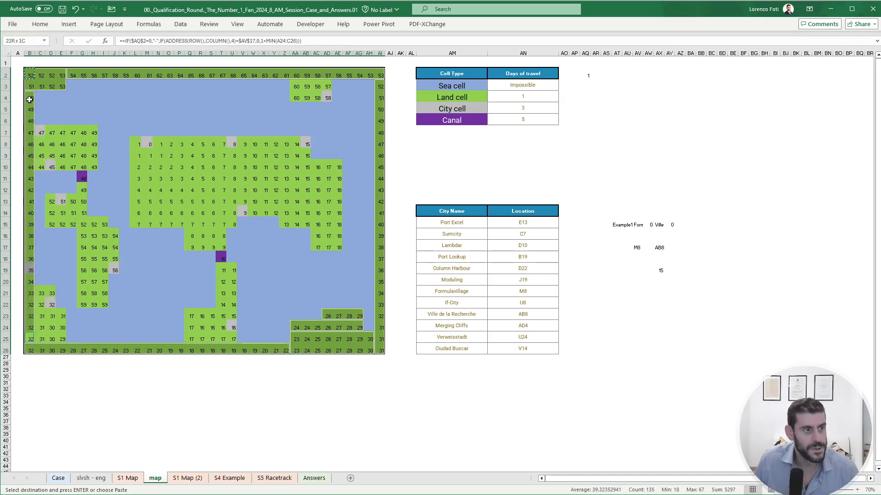
pyautogui.keyDown('ctrl'); pyautogui.moveTo(41, 133); pyautogui.dragTo(51, 200); pyautogui.keyUp('ctrl')
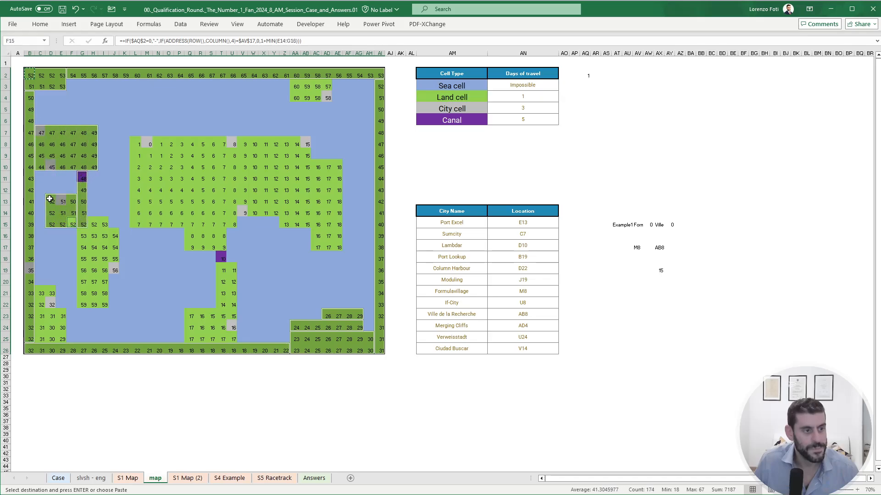
pyautogui.moveTo(93, 224)
pyautogui.keyDown('ctrl'); pyautogui.mouseDown()
pyautogui.moveTo(104, 303)
pyautogui.moveTo(84, 239)
pyautogui.mouseUp(); pyautogui.keyUp('ctrl')
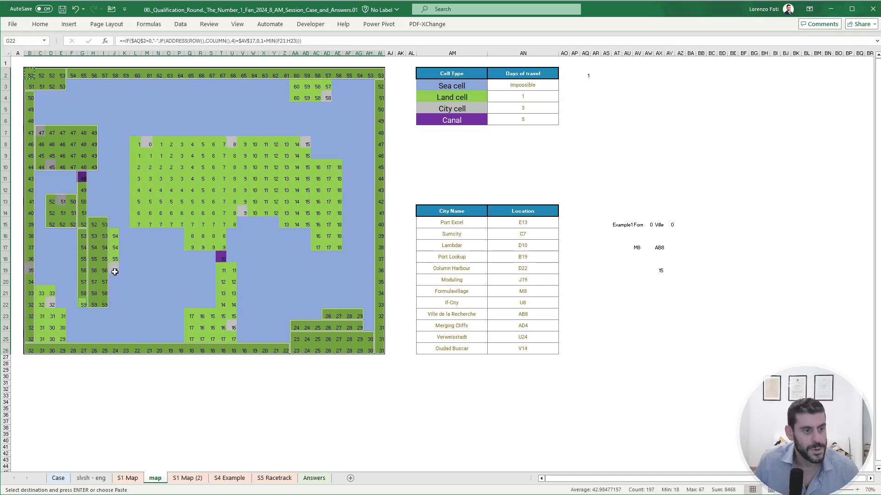
pyautogui.keyDown('ctrl'); pyautogui.moveTo(115, 271); pyautogui.dragTo(115, 236); pyautogui.keyUp('ctrl')
pyautogui.keyDown('ctrl'); pyautogui.moveTo(41, 293); pyautogui.dragTo(63, 339); pyautogui.keyUp('ctrl')
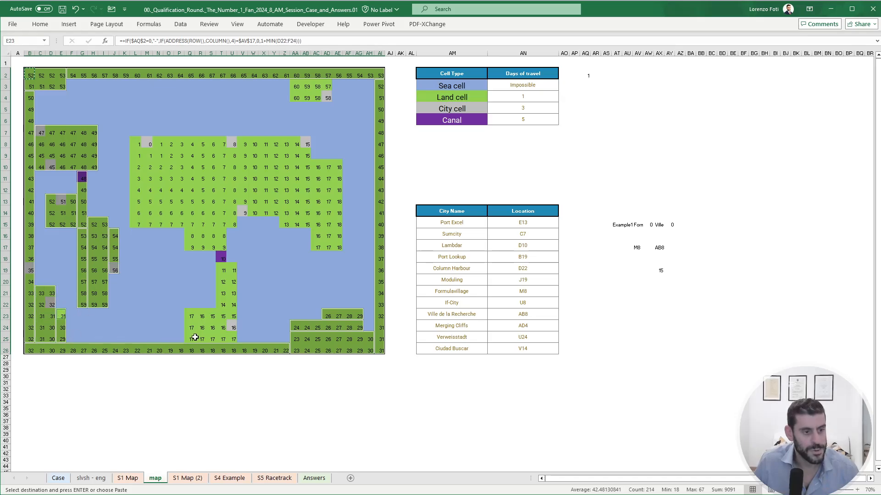
pyautogui.keyDown('ctrl'); pyautogui.moveTo(191, 338); pyautogui.dragTo(191, 244); pyautogui.keyUp('ctrl')
pyautogui.keyDown('ctrl'); pyautogui.moveTo(233, 225); pyautogui.dragTo(139, 139); pyautogui.keyUp('ctrl')
pyautogui.keyDown('ctrl'); pyautogui.moveTo(242, 144); pyautogui.dragTo(306, 224); pyautogui.keyUp('ctrl')
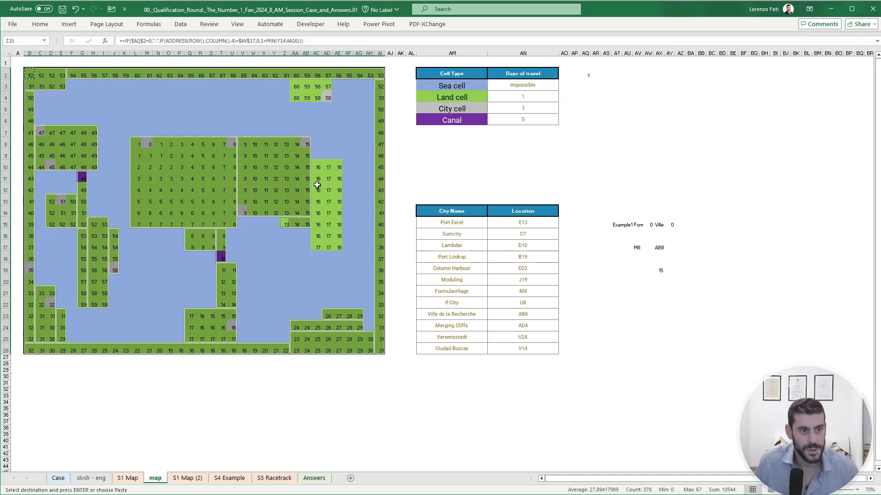
pyautogui.keyDown('ctrl'); pyautogui.moveTo(318, 166); pyautogui.dragTo(338, 248); pyautogui.keyUp('ctrl')
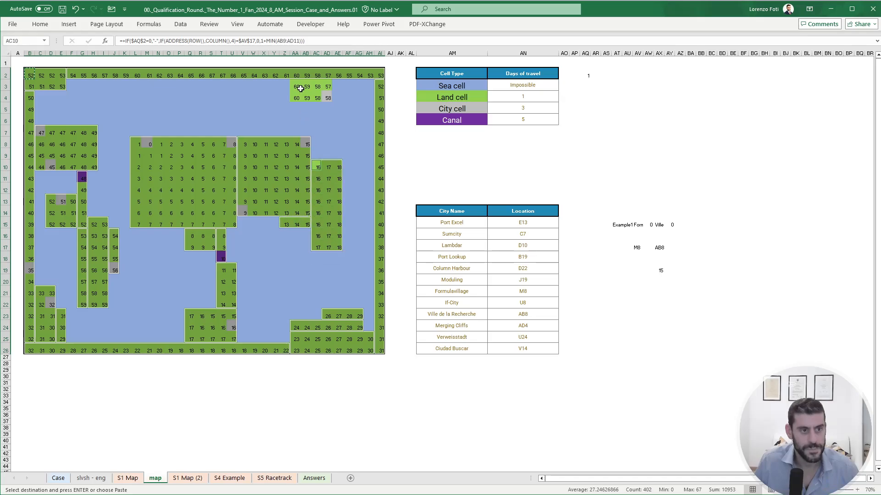
pyautogui.keyDown('ctrl'); pyautogui.moveTo(297, 87); pyautogui.dragTo(324, 98); pyautogui.keyUp('ctrl')
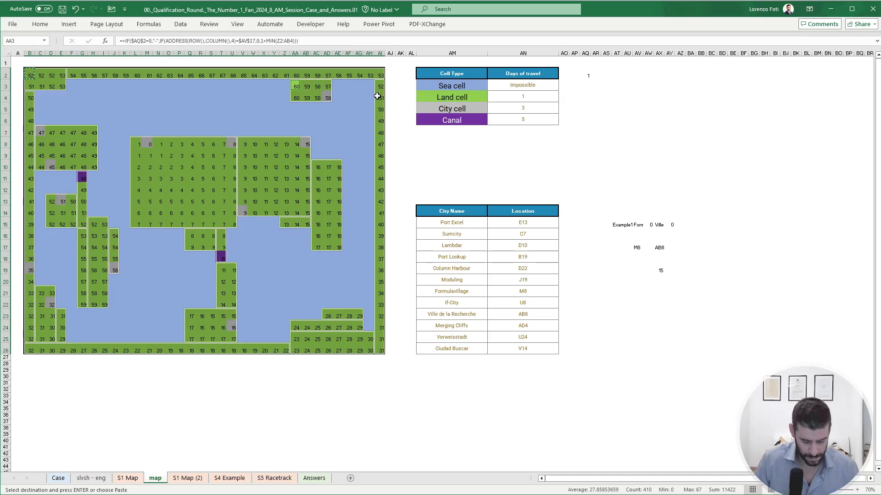
pyautogui.hotkey('ctrl', 'v')
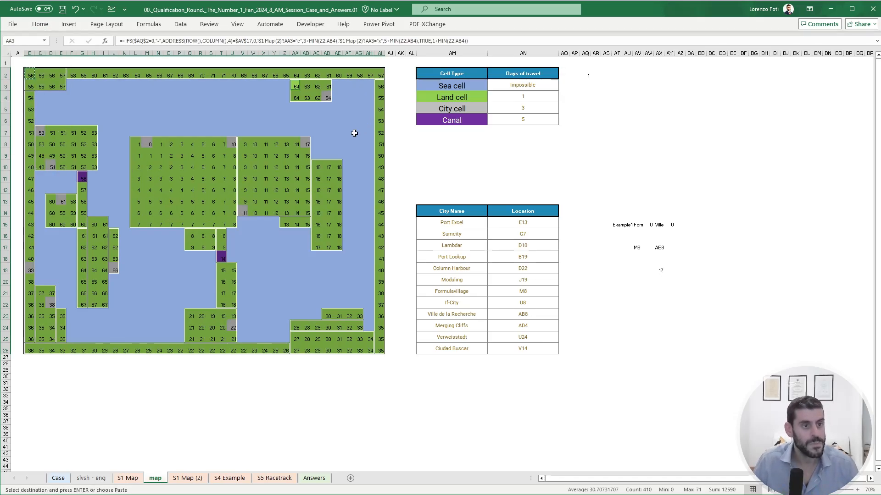
# - Capture the Example section's text from the Case sheet as a picture and return to the map sheet
pyautogui.click(298, 168)
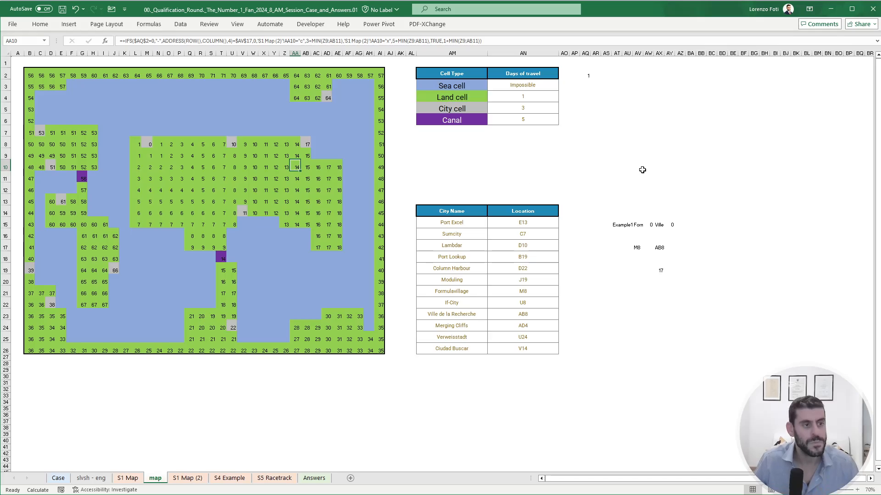
pyautogui.click(638, 247)
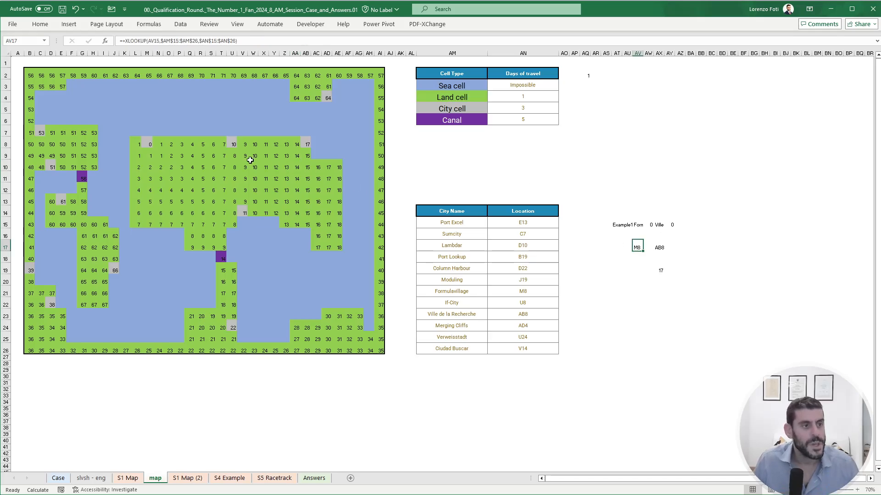
pyautogui.click(60, 479)
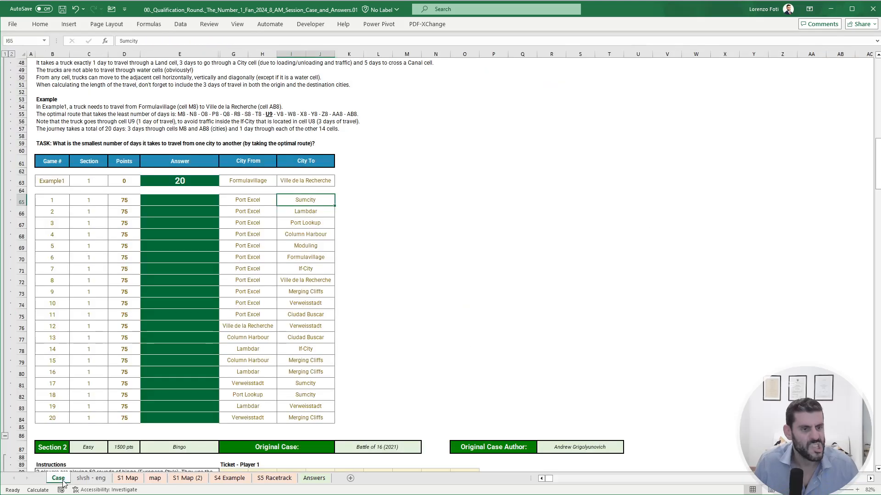
pyautogui.scroll(2, 220, 325)
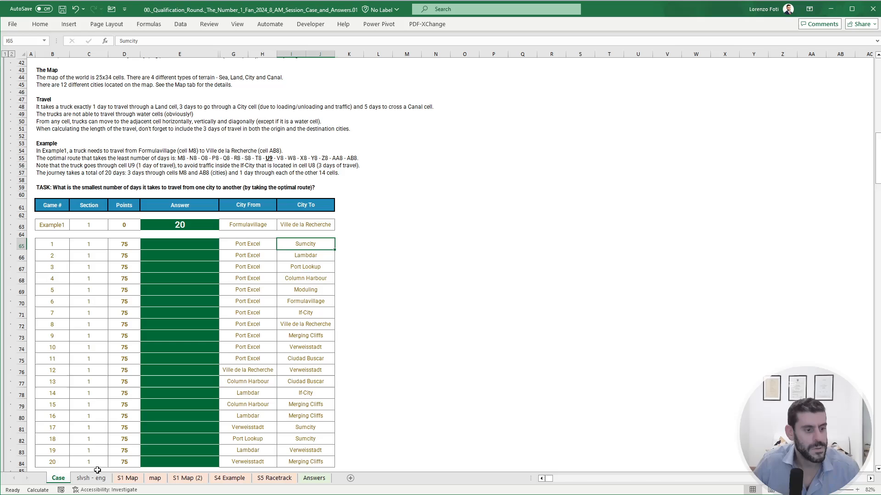
pyautogui.click(156, 479)
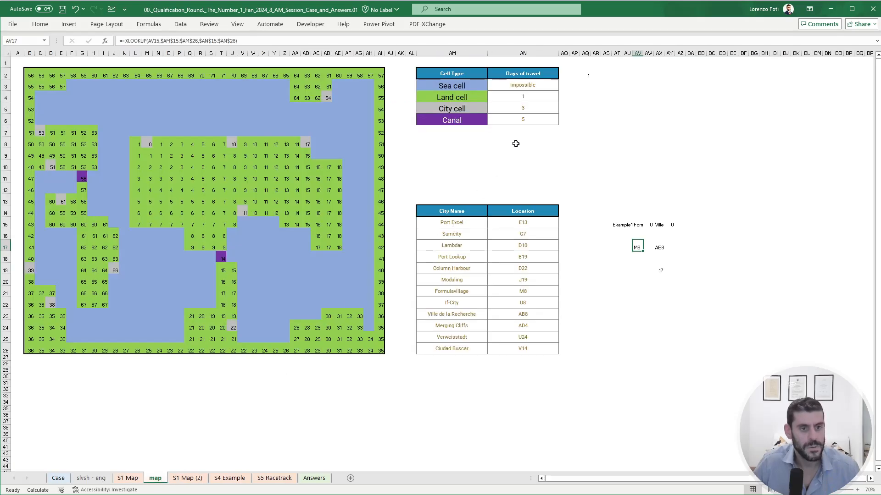
# - Paste the picture of the Example text, enlarge it and place it between the Cell Type and City Name tables
pyautogui.click(515, 144)
pyautogui.hotkey('ctrl', 'v')
pyautogui.moveTo(553, 163); pyautogui.dragTo(520, 167)
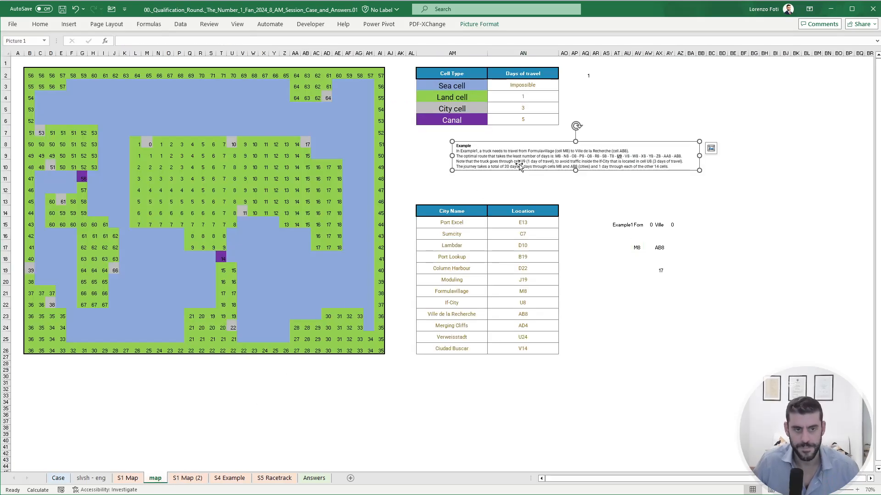
pyautogui.hotkey('shift', 'Right')
pyautogui.hotkey('shift', 'Right')
pyautogui.hotkey('shift', 'Right')
pyautogui.hotkey('shift', 'Right')
pyautogui.hotkey('shift', 'Right')
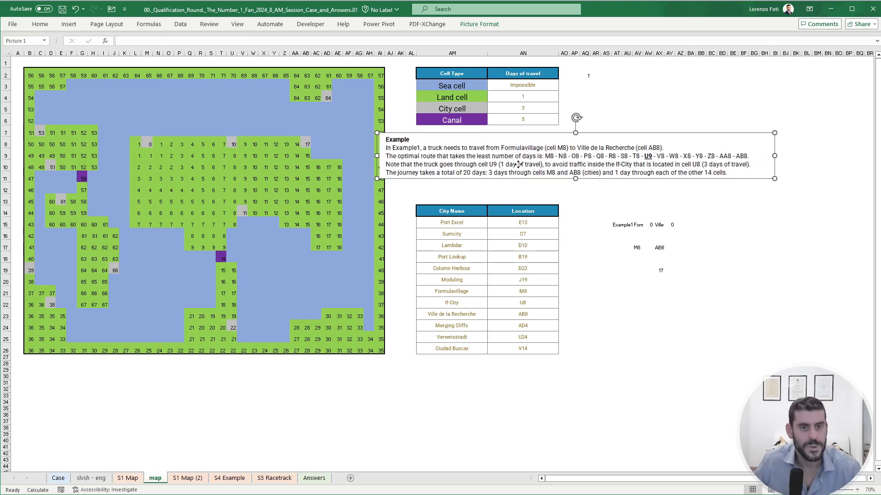
pyautogui.moveTo(519, 166); pyautogui.dragTo(562, 168)
# - Trace Example1's optimal route cell by cell on the map, from M8 past the If-City detour at U9 to AB8
pyautogui.click(147, 144)
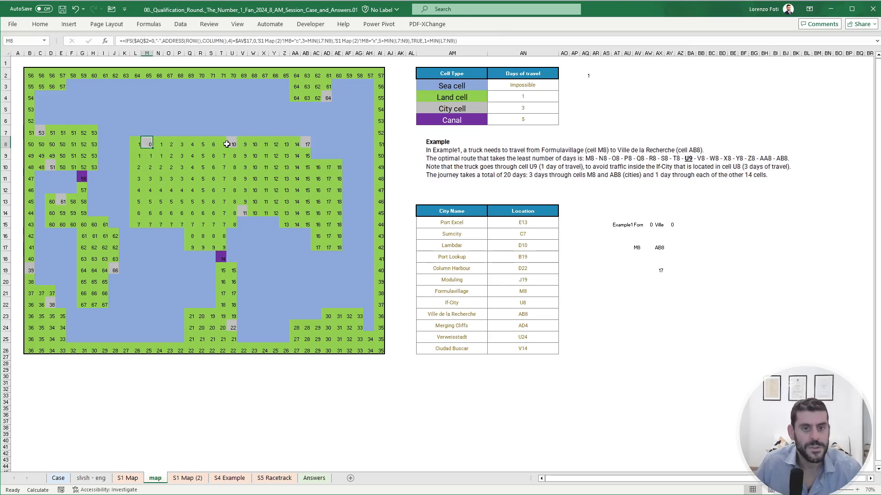
pyautogui.press('Right')
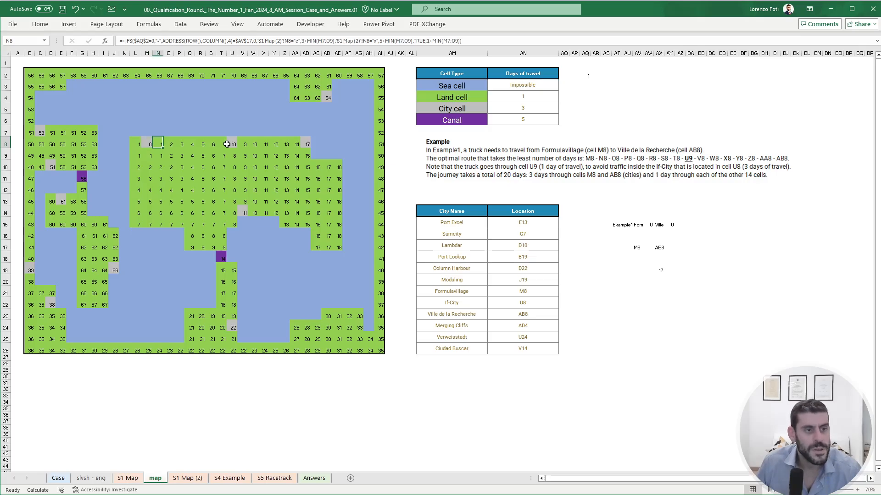
pyautogui.press('Right')
pyautogui.press('Right')
pyautogui.press('Right')
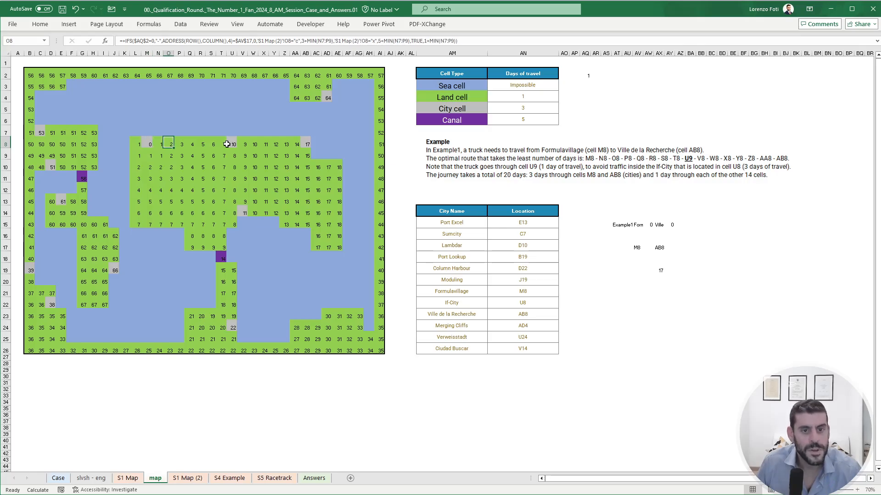
pyautogui.press('Right')
pyautogui.press('Right')
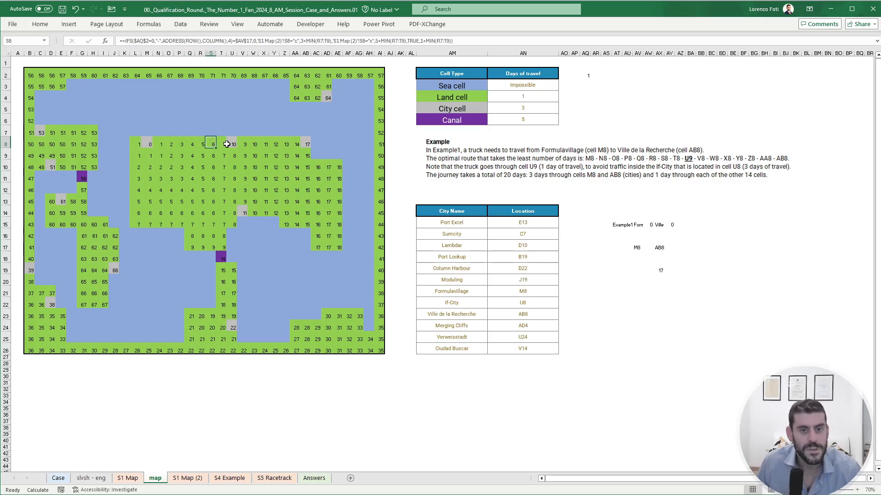
pyautogui.press('Right')
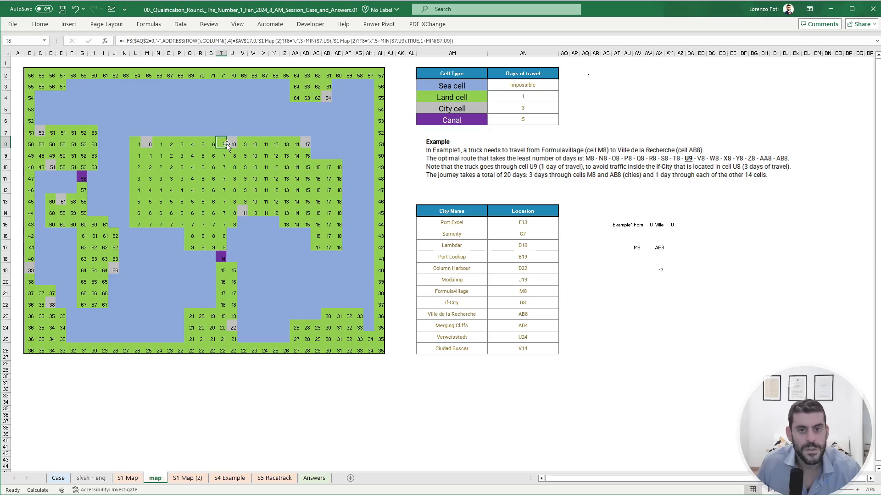
pyautogui.press('Right')
pyautogui.press('Down')
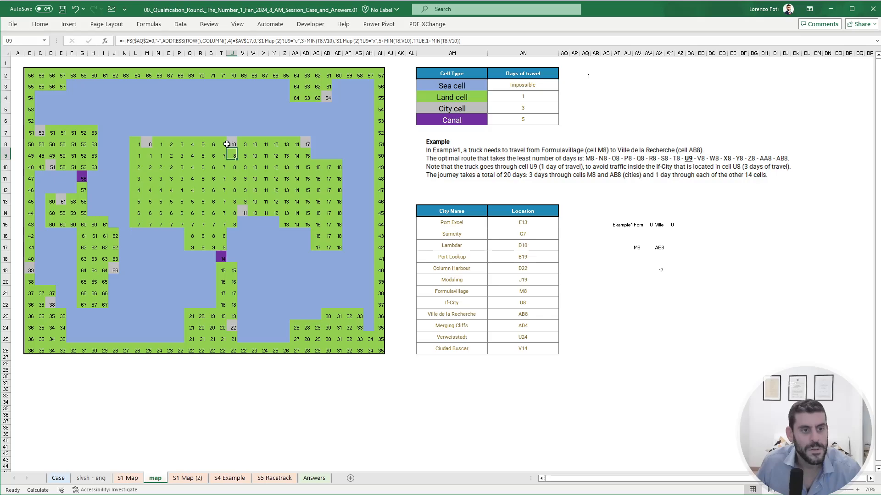
pyautogui.press('Up')
pyautogui.press('Right')
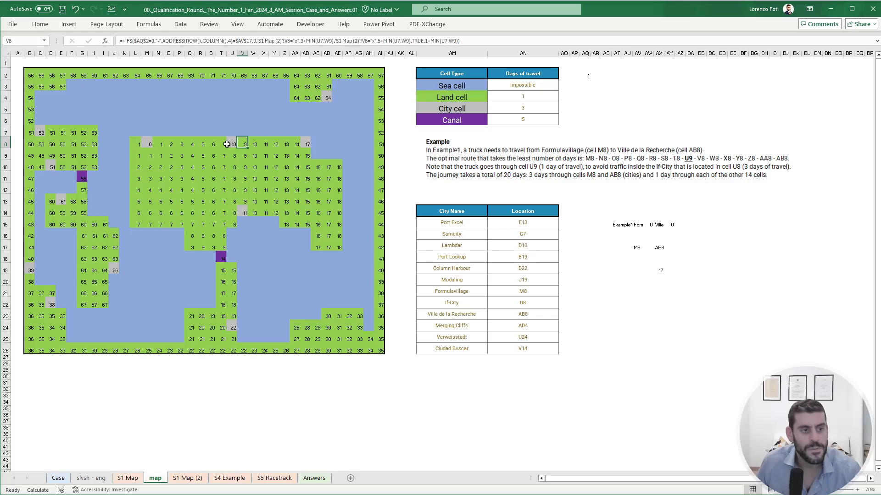
pyautogui.press('Right')
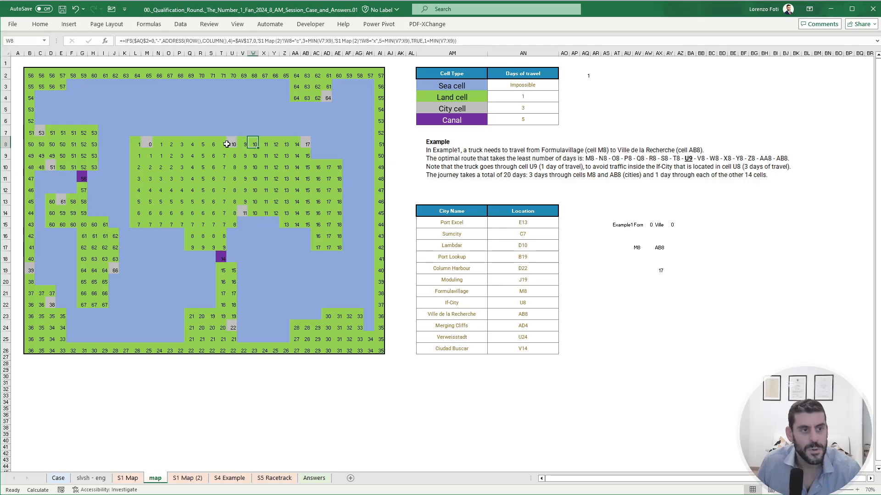
pyautogui.press('Right')
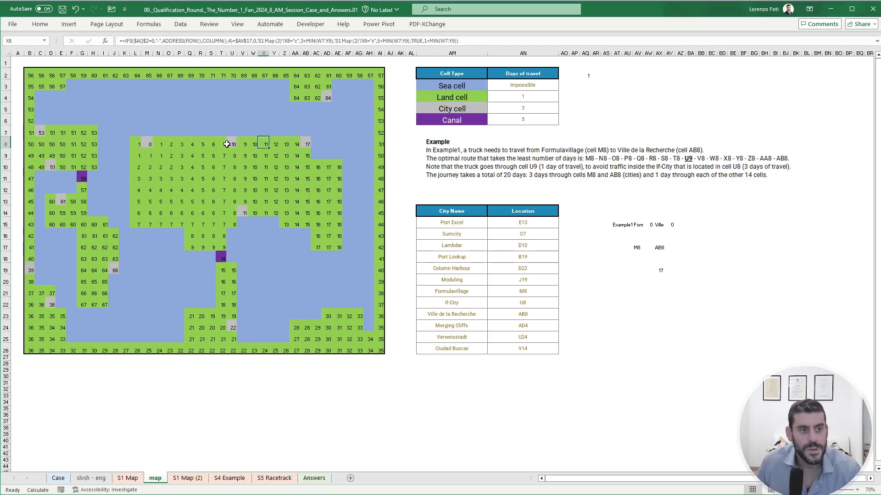
pyautogui.press('Right')
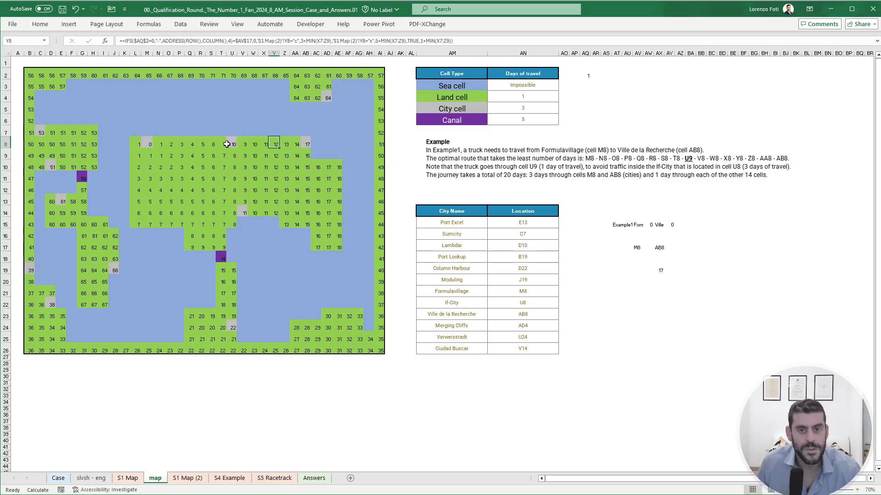
pyautogui.press('Right')
pyautogui.press('Right')
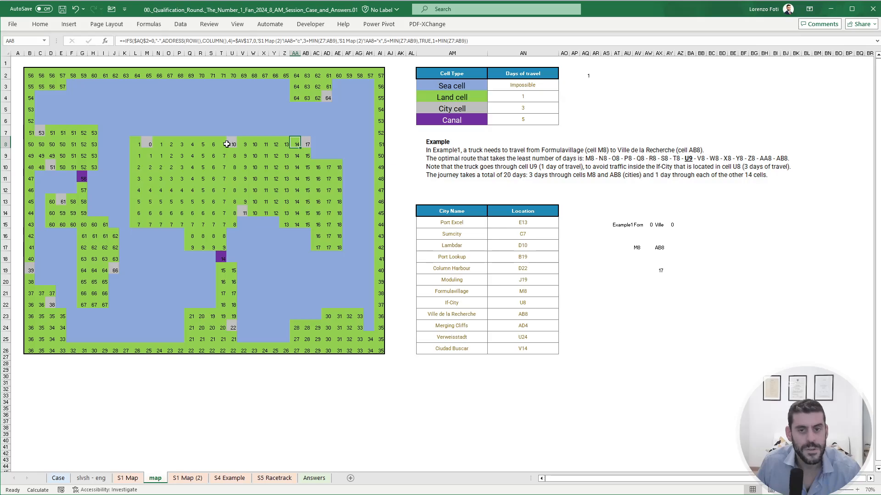
pyautogui.press('Right')
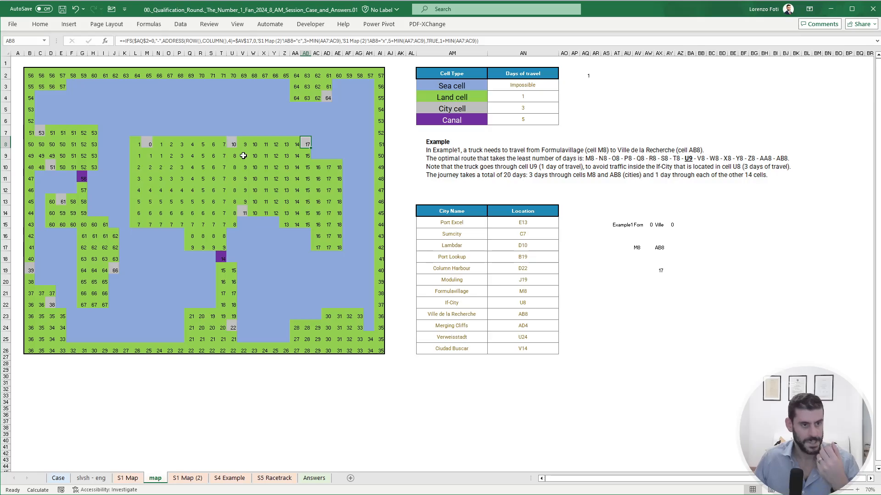
# - In AY19, add the origin city's 3 days to the route distance in AX19
pyautogui.click(661, 271)
pyautogui.click(673, 271)
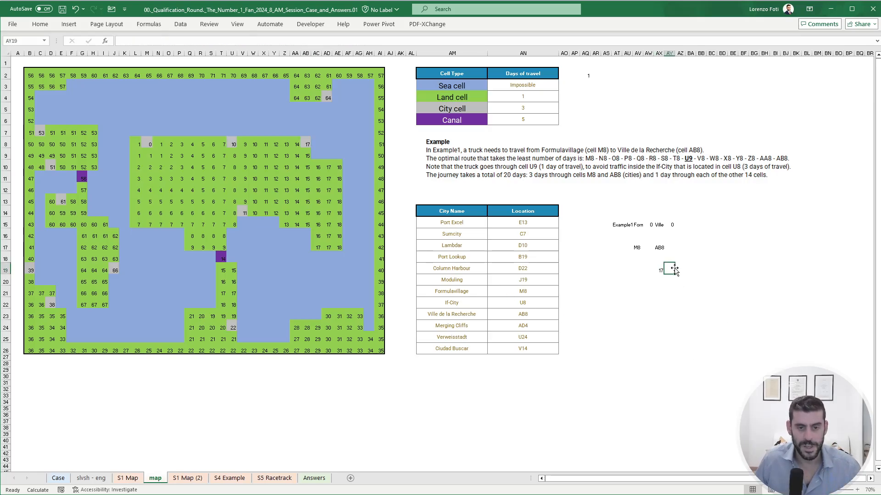
pyautogui.write('+')
pyautogui.press('Left')
pyautogui.write('+3')
pyautogui.press('Return')
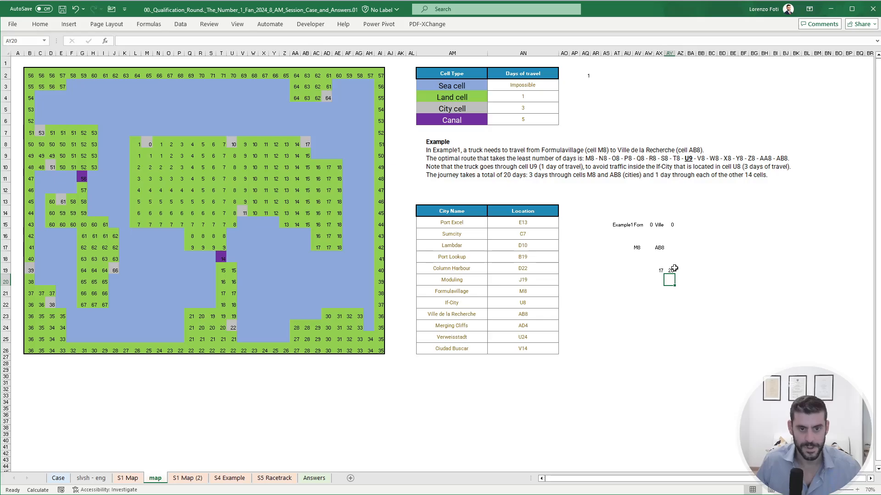
pyautogui.click(61, 479)
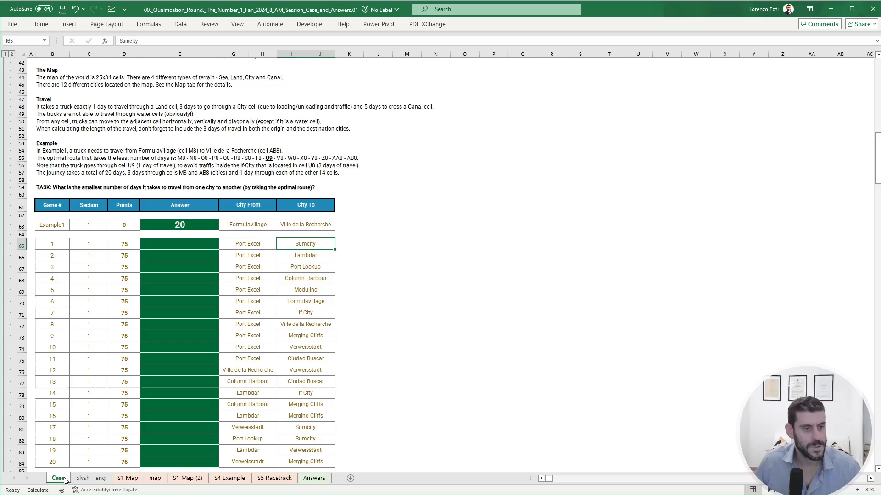
pyautogui.click(95, 478)
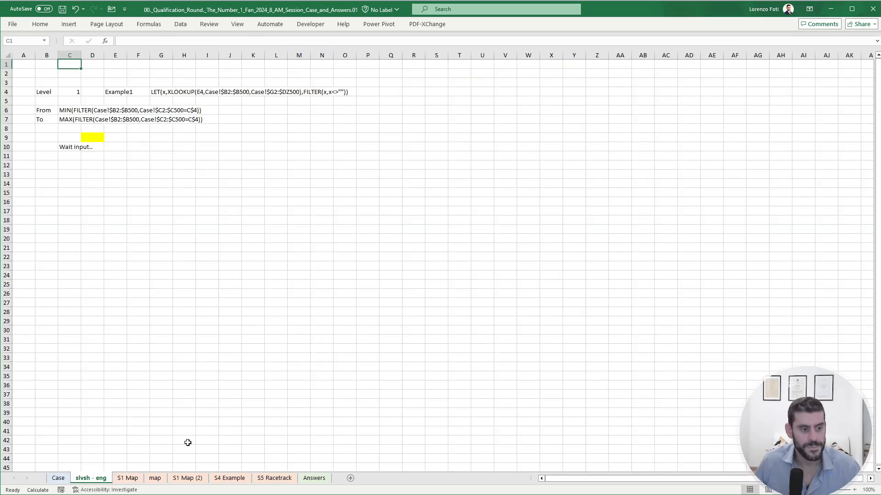
pyautogui.click(127, 479)
pyautogui.click(177, 479)
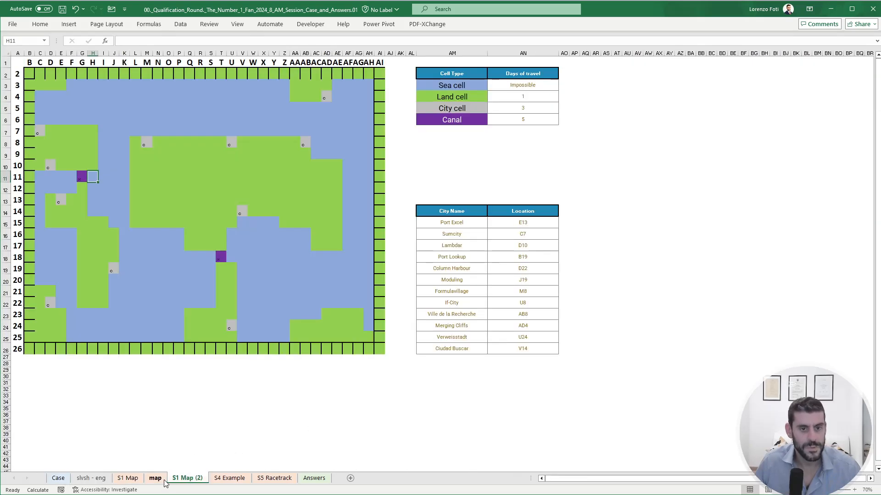
pyautogui.click(161, 480)
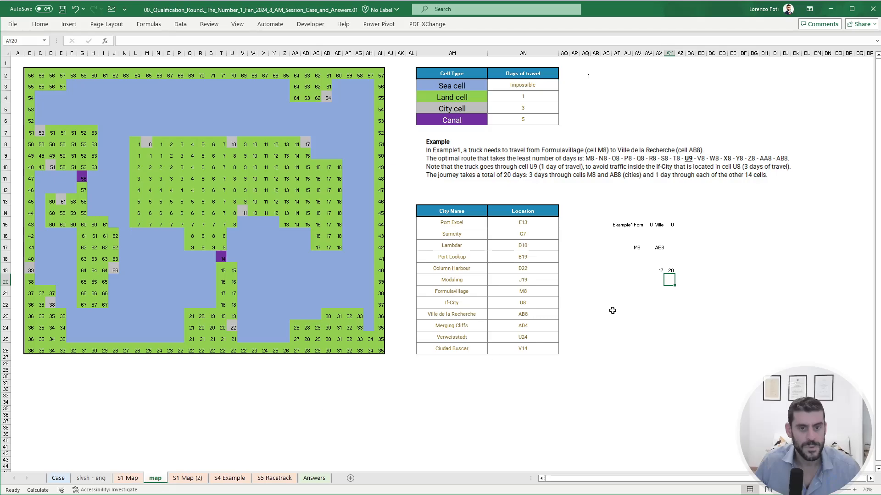
# - Link AY22 to the total travel days in AY19 as the result header for a data table
pyautogui.click(670, 305)
pyautogui.write('=')
pyautogui.hotkey('ctrl', 'Up')
pyautogui.press('Return')
pyautogui.press('Left')
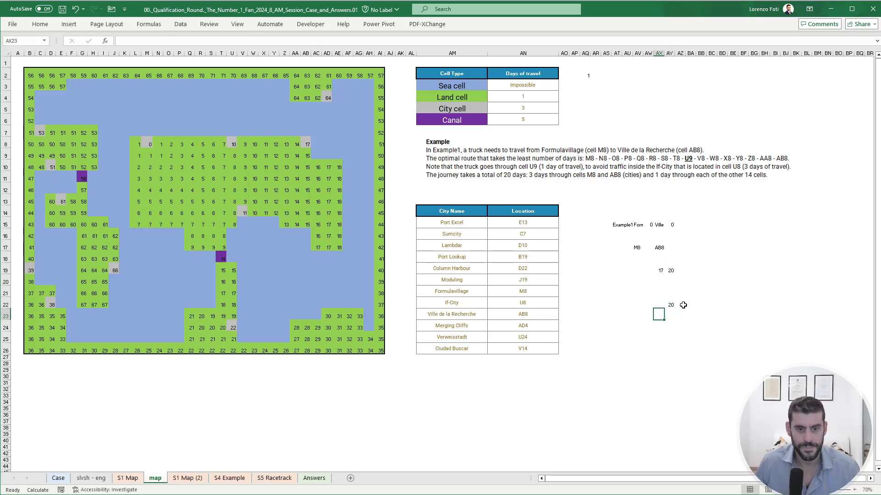
# - List Section 1's game numbers from AX23 downwards by referencing Case!B65:B84
pyautogui.write('+')
pyautogui.click(59, 478)
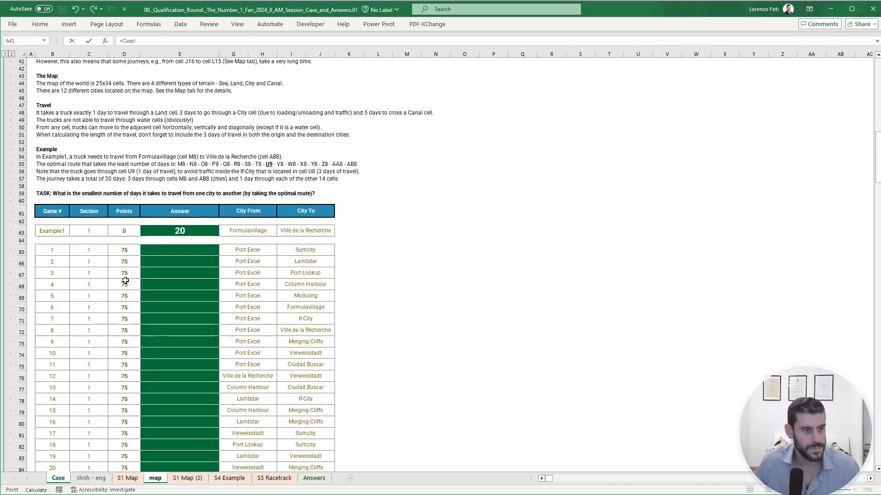
pyautogui.scroll(-4, 125, 280)
pyautogui.moveTo(52, 162); pyautogui.dragTo(50, 379)
pyautogui.press('Return')
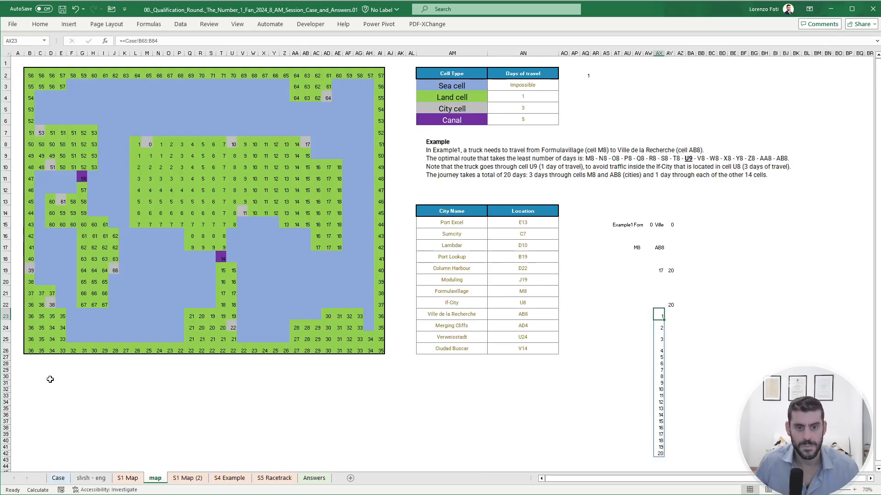
# - Create a data table over the game numbers and the AY22 result column, with AT15 as the column input cell
pyautogui.press('Up')
pyautogui.hotkey('ctrl', 'shift', 'Right')
pyautogui.hotkey('ctrl', 'shift', 'Down')
pyautogui.hotkey('ctrl', 'shift', 'Down')
pyautogui.press('alt')
pyautogui.press('a')
pyautogui.press('w')
pyautogui.press('t')
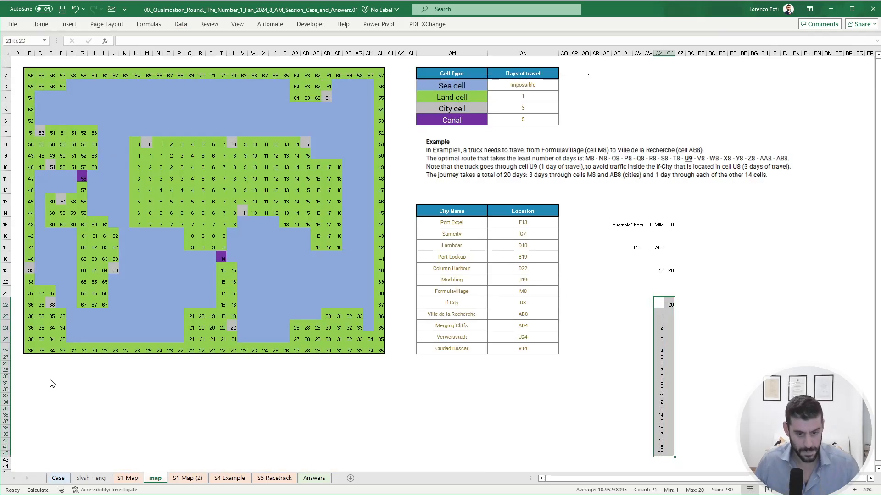
pyautogui.press('Tab')
pyautogui.click(616, 227)
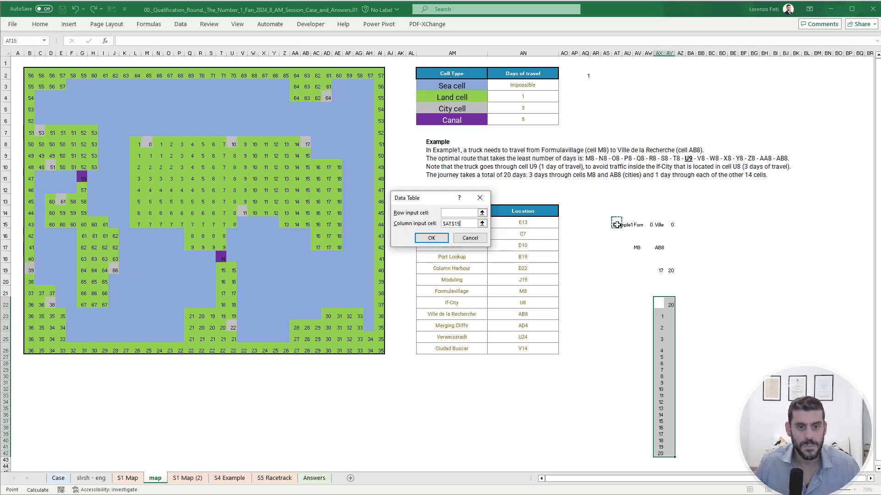
pyautogui.press('Return')
# - Recalculate the workbook to fill the data table with the travel days for every game
pyautogui.press('alt')
pyautogui.press('m')
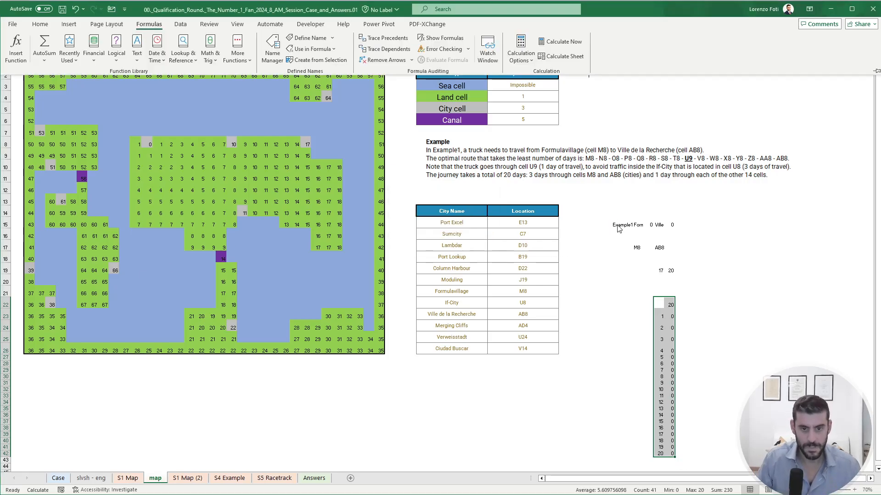
pyautogui.press('b')
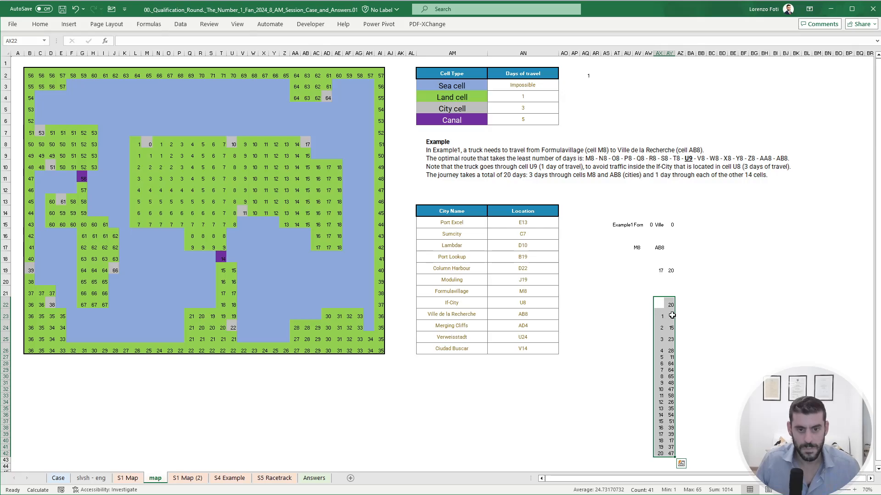
# - Copy the data table results AY23:AY42 and paste them as values into Section 1's Answer column on the Case sheet, starting at E65
pyautogui.moveTo(670, 316); pyautogui.dragTo(671, 453)
pyautogui.hotkey('ctrl', 'c')
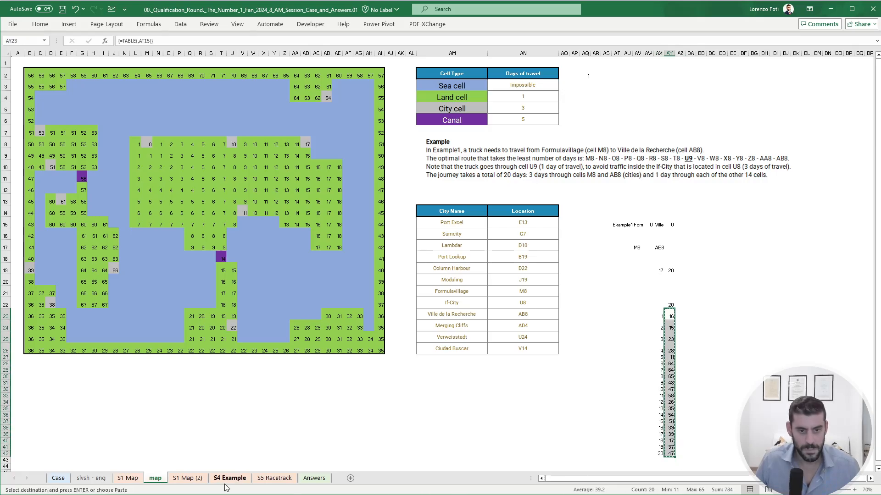
pyautogui.click(59, 478)
pyautogui.click(183, 161)
pyautogui.rightClick(183, 160)
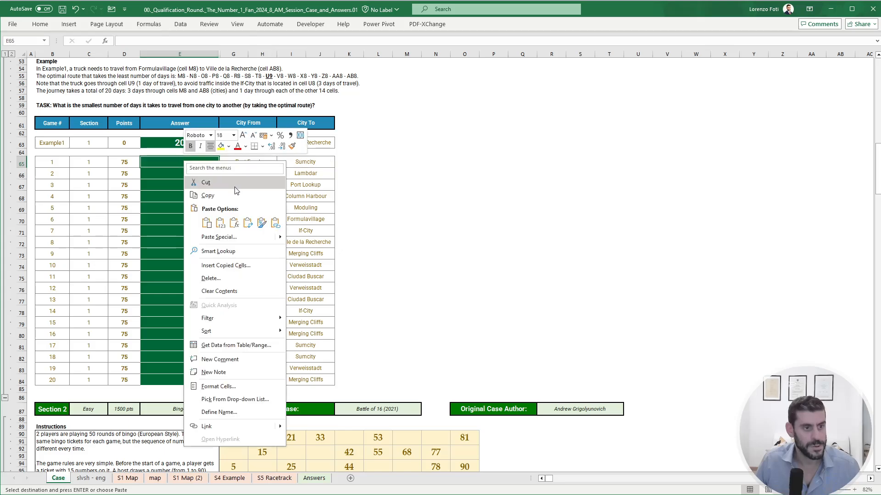
pyautogui.click(220, 224)
pyautogui.click(406, 220)
pyautogui.scroll(-4, 404, 303)
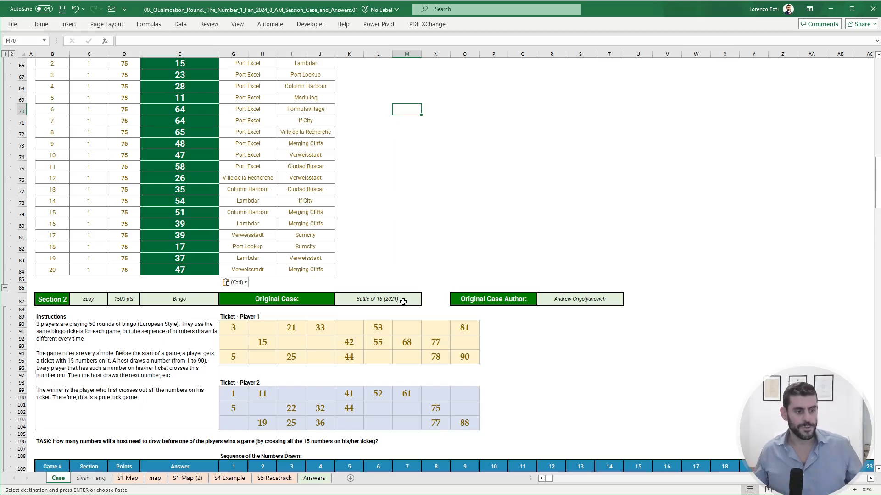
pyautogui.scroll(-3, 387, 231)
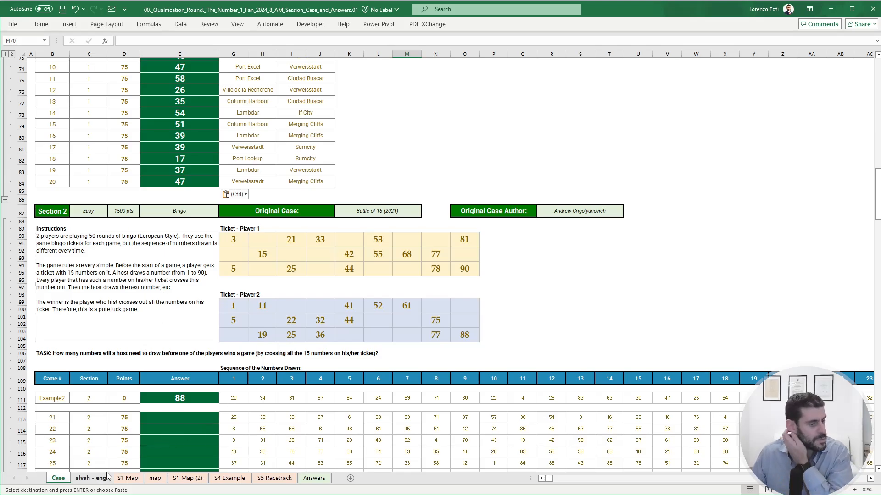
# - Turn the LET/XLOOKUP text in G4 of the slvsh - eng sheet into a live formula
pyautogui.click(91, 478)
pyautogui.click(158, 93)
pyautogui.click(126, 41)
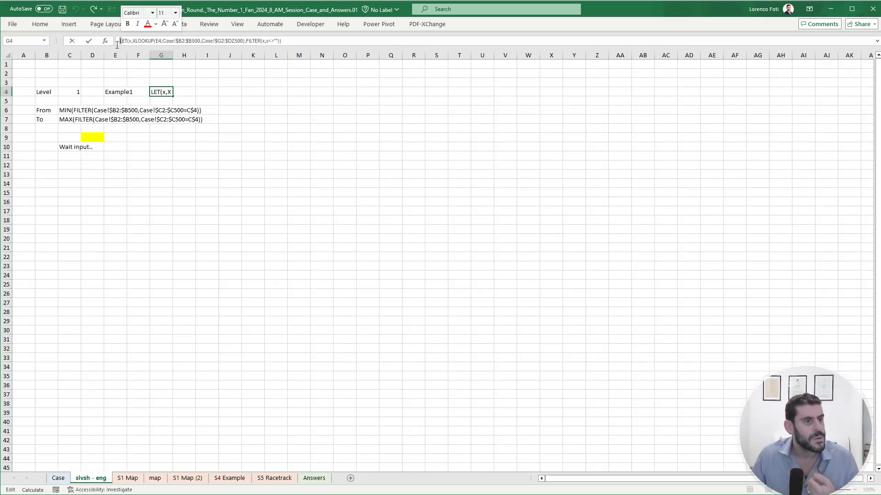
pyautogui.press('Escape')
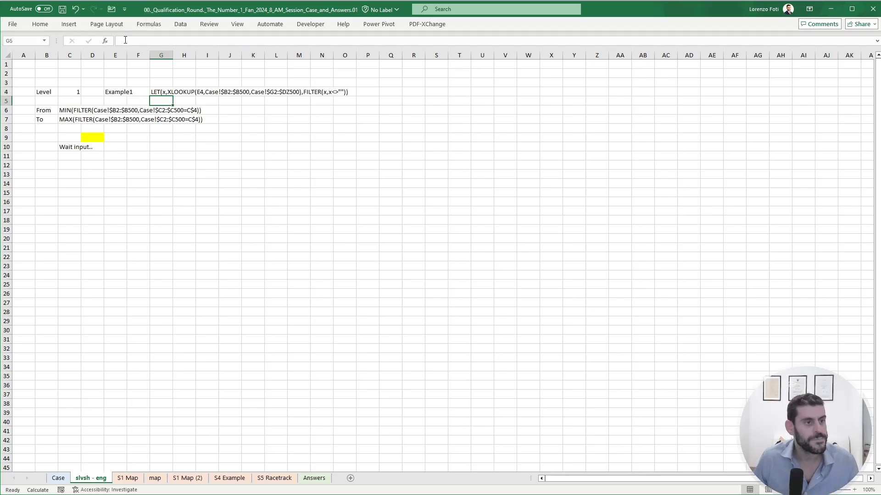
pyautogui.click(125, 41)
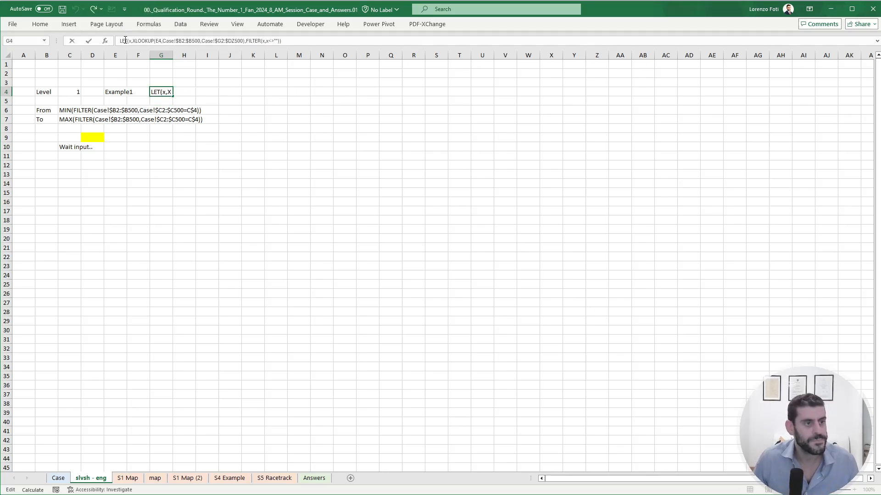
pyautogui.press('Escape')
# - Turn the MIN/FILTER text in C6 and the MAX/FILTER text in C7 into live formulas
pyautogui.press('Left')
pyautogui.press('Left')
pyautogui.press('Left')
pyautogui.press('Left')
pyautogui.press('Down')
pyautogui.press('Down')
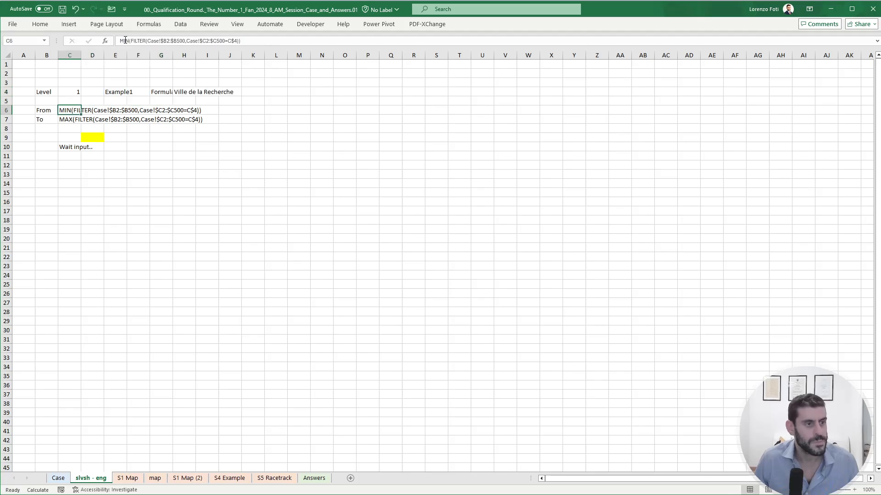
pyautogui.click(128, 29)
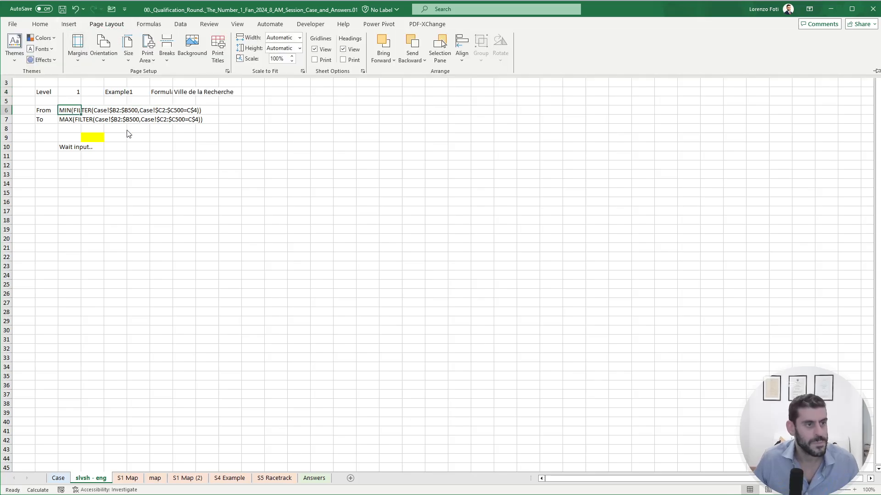
pyautogui.press('Escape')
pyautogui.click(120, 40)
pyautogui.write('=')
pyautogui.press('Return')
pyautogui.click(121, 41)
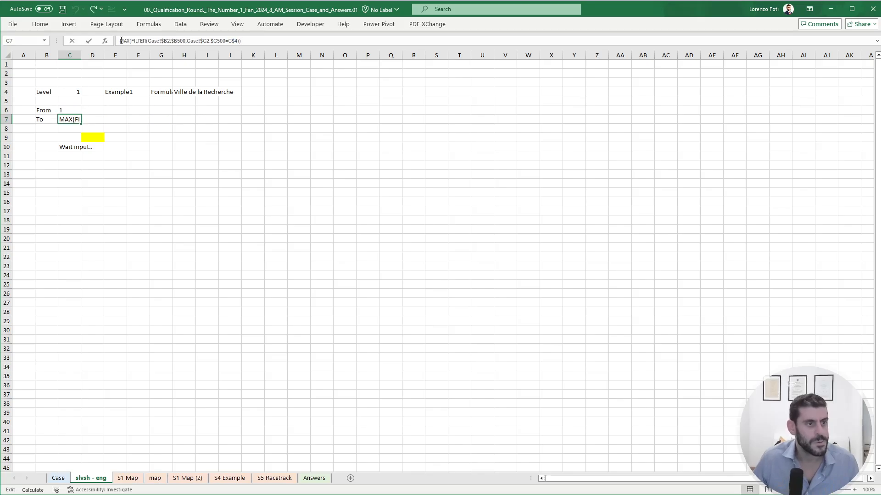
pyautogui.write('=')
pyautogui.press('Return')
# - Change the game in E4 to Example2 and the level in C4 to 2
pyautogui.click(113, 91)
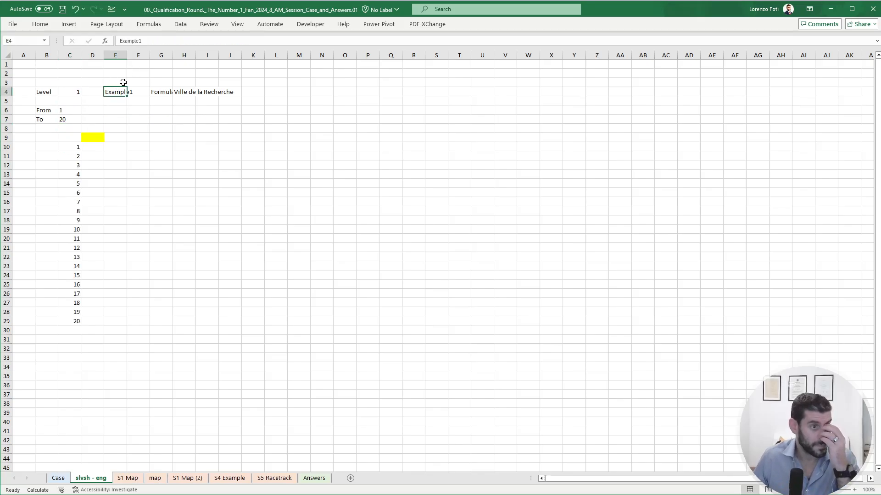
pyautogui.click(167, 42)
pyautogui.press('BackSpace')
pyautogui.write('2')
pyautogui.press('Return')
pyautogui.press('Left')
pyautogui.press('Left')
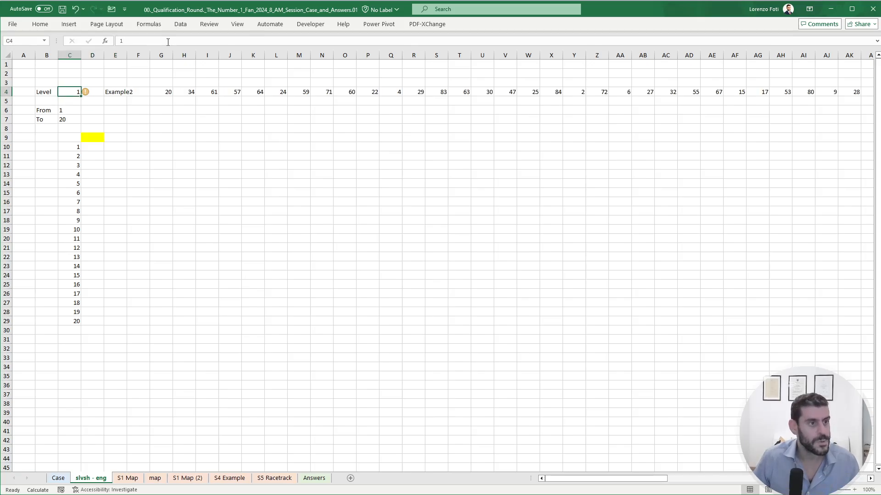
# - Enter a TRANSPOSE formula in G9 that lists the spilled draw sequence G4# vertically
pyautogui.click(167, 138)
pyautogui.write('+tr')
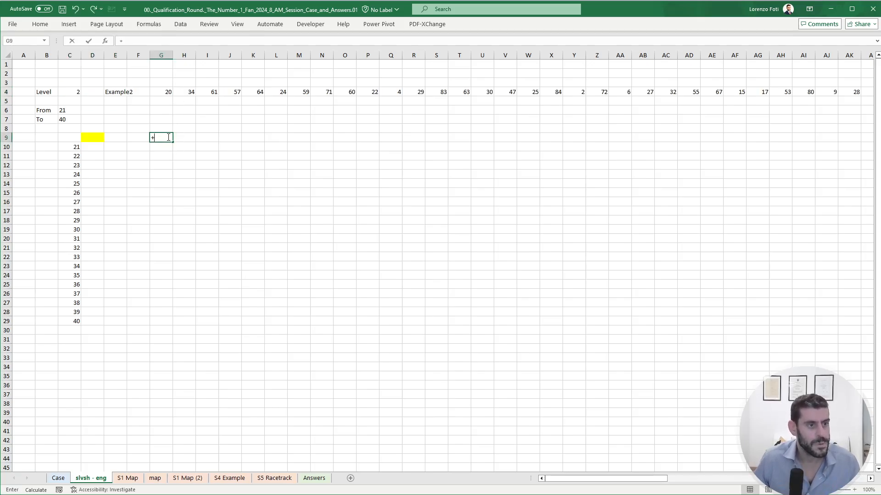
pyautogui.press('Tab')
pyautogui.press('Up')
pyautogui.press('Up')
pyautogui.press('Up')
pyautogui.press('Up')
pyautogui.press('Up')
pyautogui.hotkey('ctrl', 'shift', 'Right')
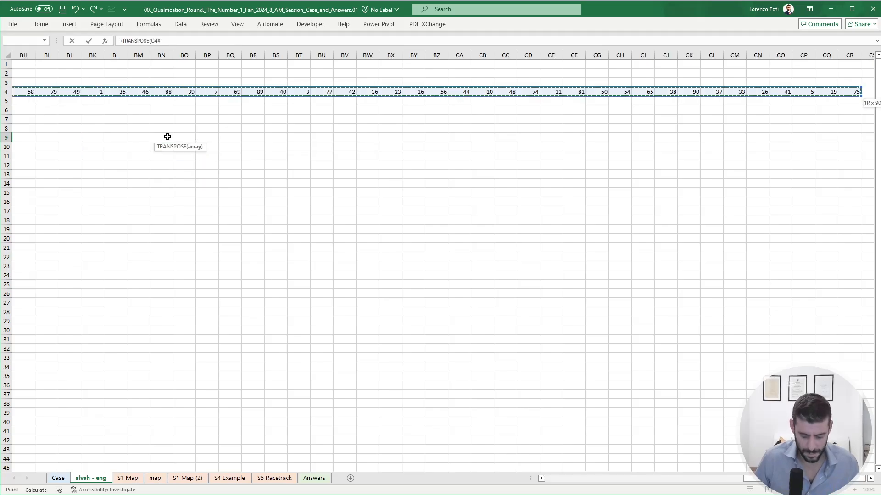
pyautogui.press('Return')
# - On the Case sheet, name Player 1's bingo ticket range in Section 2 p1ticket
pyautogui.hotkey('ctrl', 'pageup')
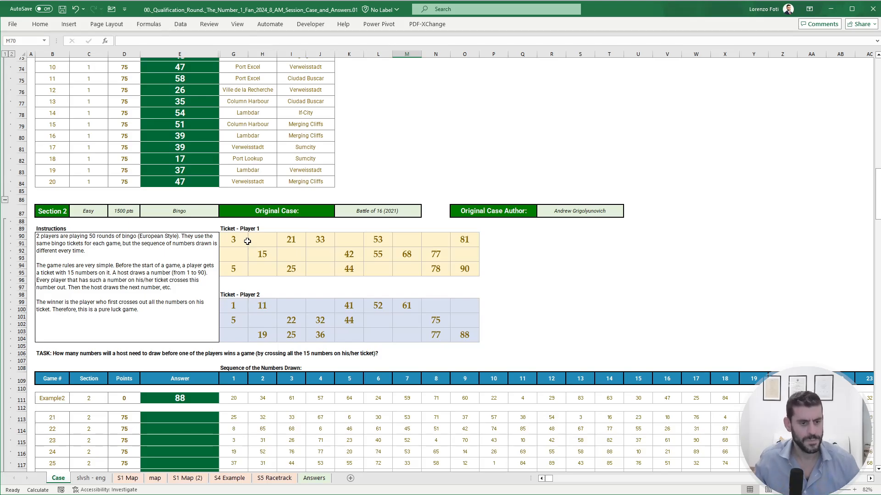
pyautogui.moveTo(247, 241); pyautogui.dragTo(464, 269)
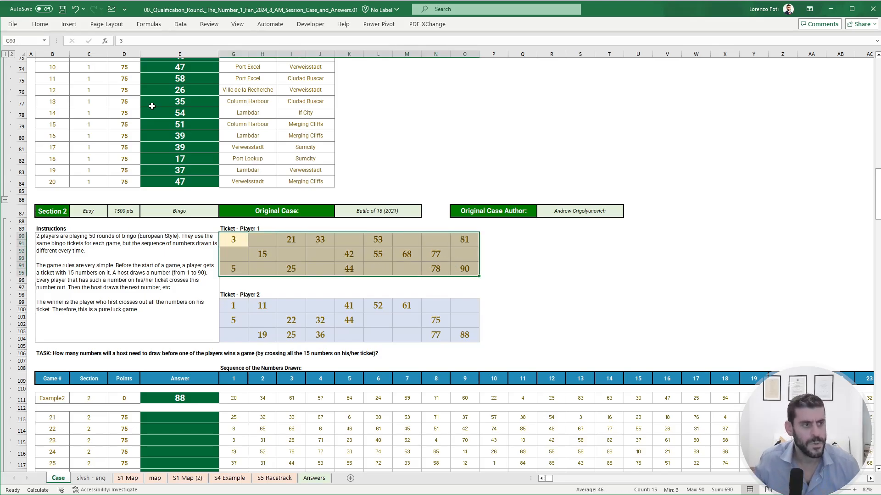
pyautogui.click(28, 40)
pyautogui.write('p1ticket')
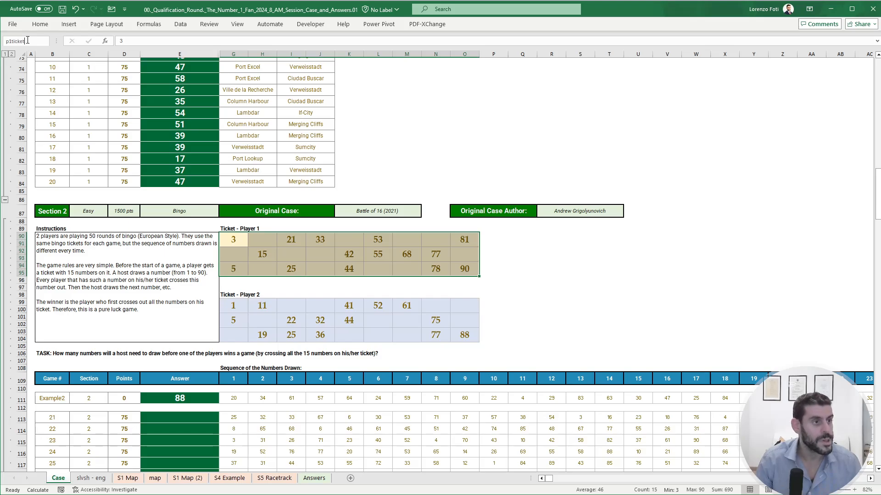
pyautogui.press('Return')
# - Name Player 2's bingo ticket range p2ticket
pyautogui.moveTo(233, 303); pyautogui.dragTo(458, 332)
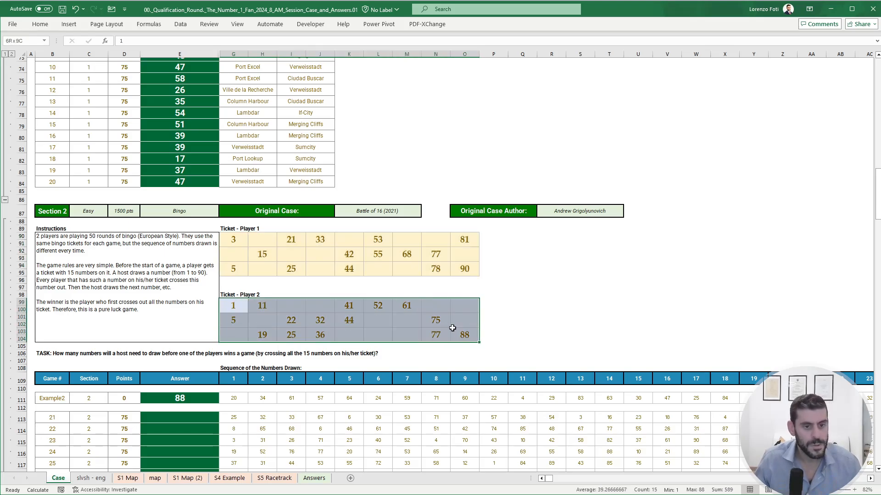
pyautogui.click(25, 41)
pyautogui.write('p2ticket')
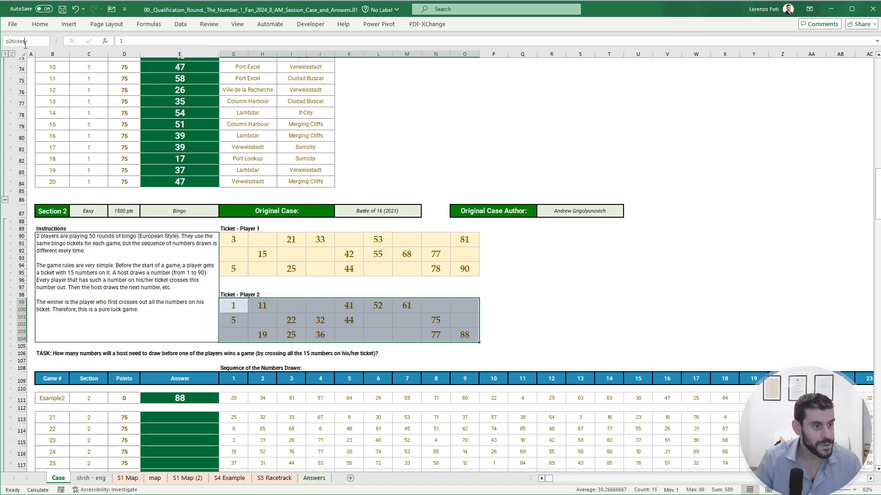
pyautogui.press('Return')
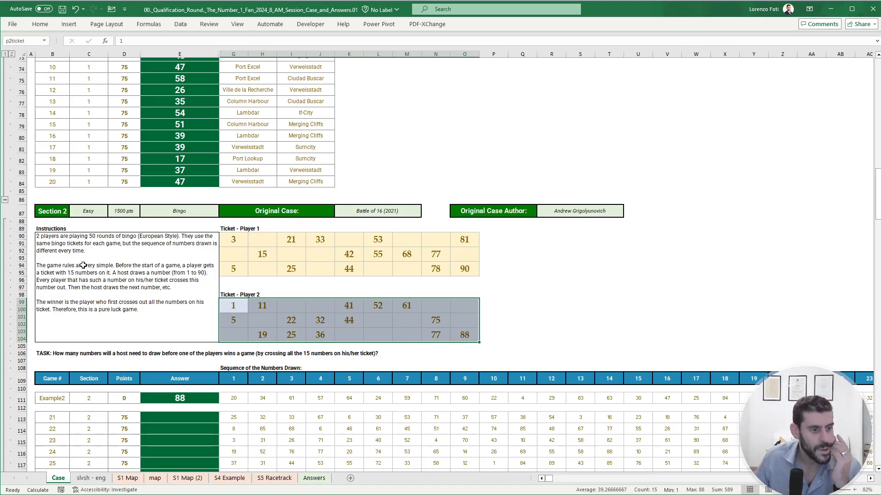
pyautogui.click(566, 340)
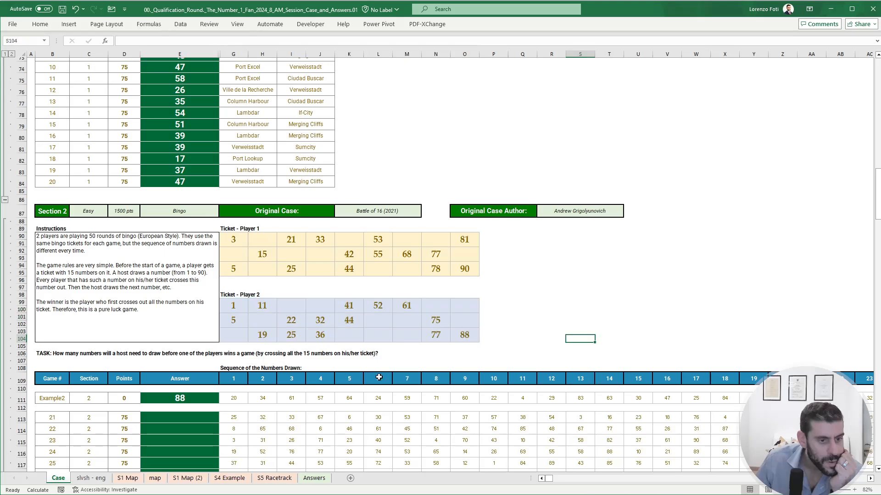
# - On the slvsh - eng sheet, add the headers P1 in H8 and P2 in I8
pyautogui.click(91, 478)
pyautogui.moveTo(138, 193); pyautogui.dragTo(18, 191)
pyautogui.click(191, 127)
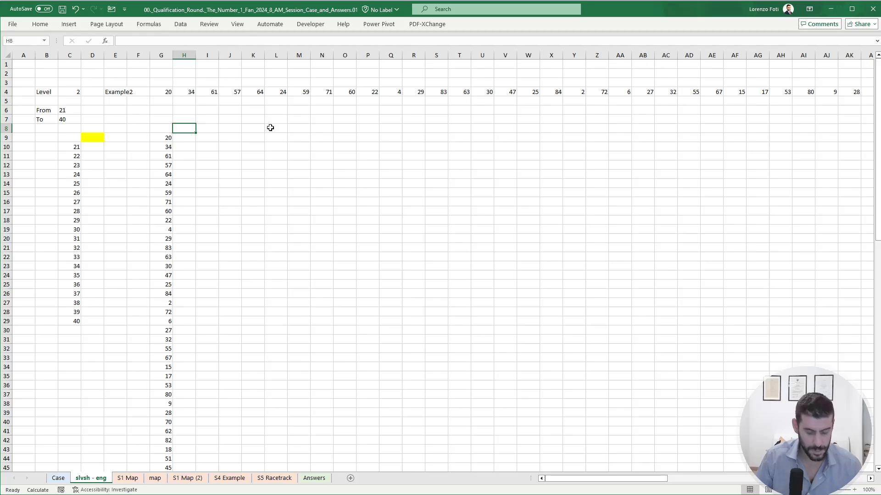
pyautogui.write('P1')
pyautogui.press('Tab')
pyautogui.write('P2')
pyautogui.press('Return')
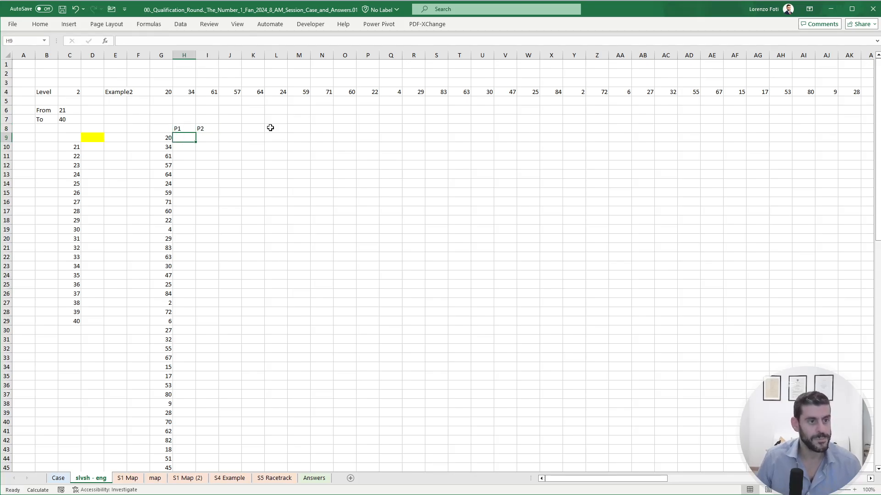
# - Enter +IF(OR(G9=p1ticket),1,0) in H9 to flag drawn numbers that are on Player 1's ticket
pyautogui.write('+if(or*')
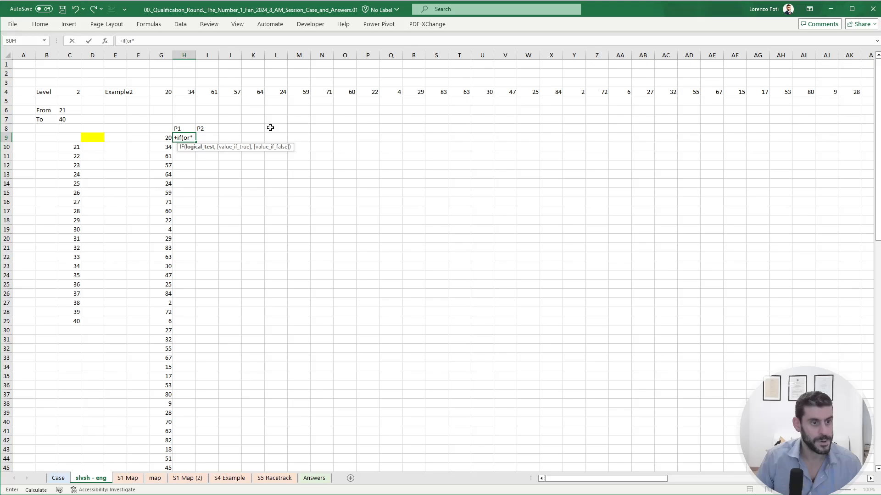
pyautogui.press('BackSpace')
pyautogui.write('(')
pyautogui.press('Left')
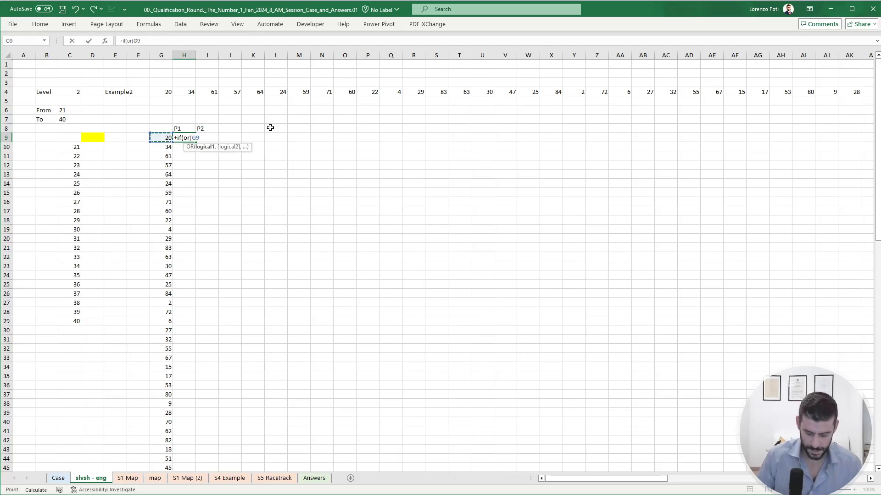
pyautogui.write('=p1ticket')
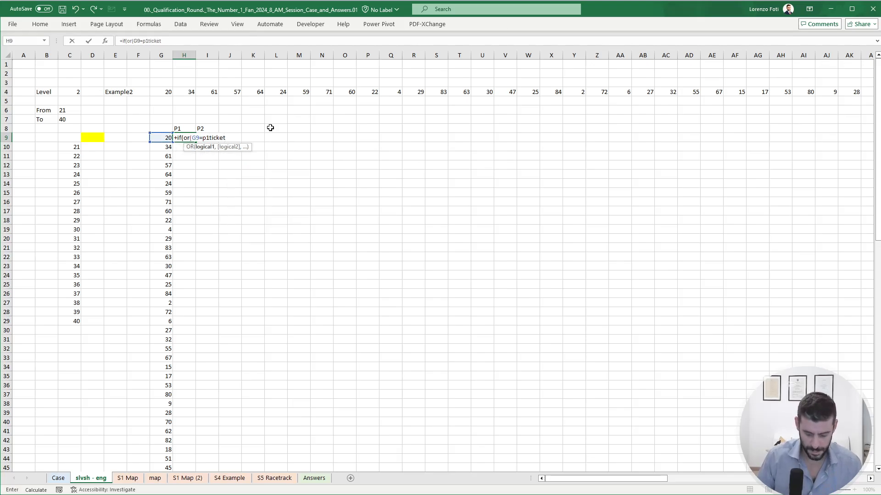
pyautogui.write('),1,0)')
pyautogui.press('Return')
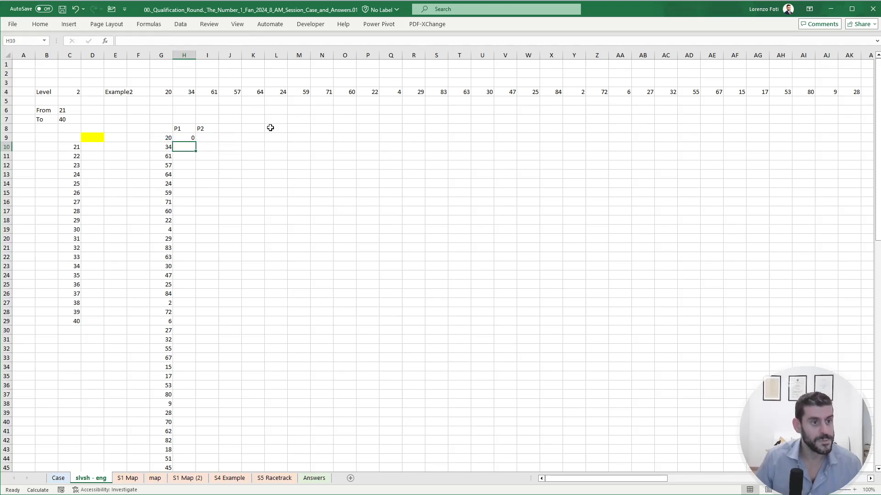
# - Fill the P1 formula into I9 and adapt it to compare G9 with p2ticket
pyautogui.press('Up')
pyautogui.press('Right')
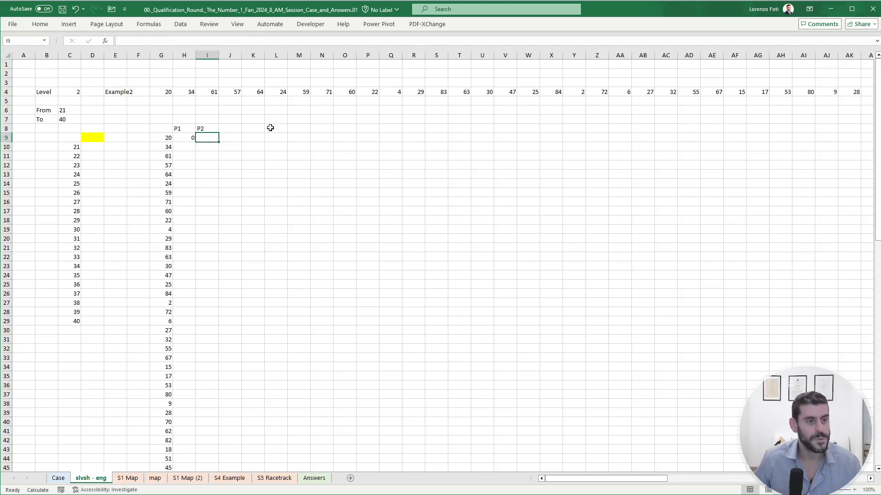
pyautogui.hotkey('ctrl', 'r')
pyautogui.click(172, 41)
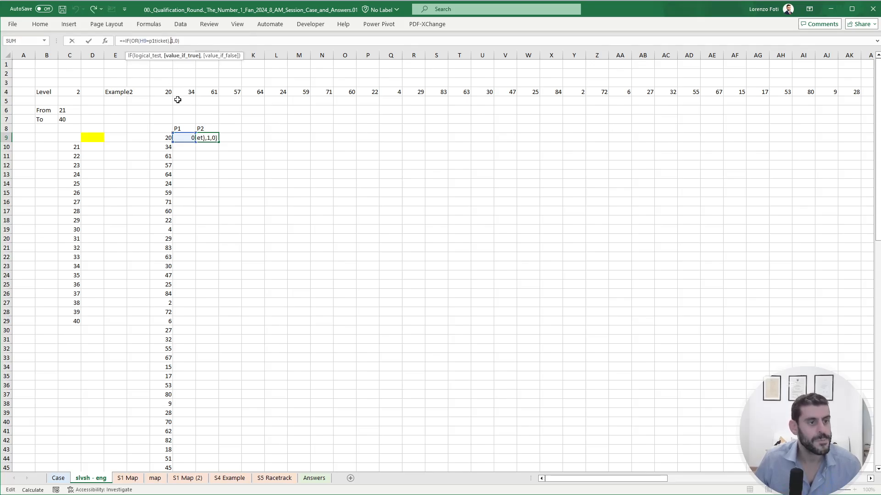
pyautogui.moveTo(187, 143); pyautogui.dragTo(163, 142)
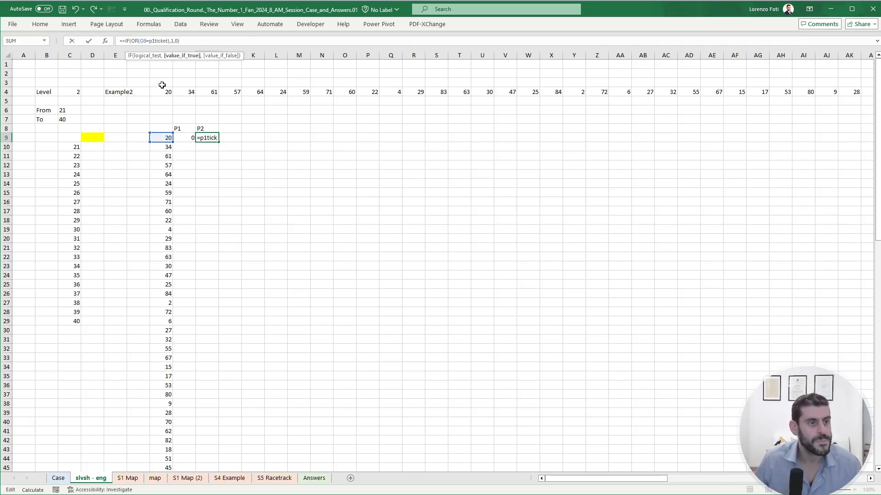
pyautogui.click(164, 40)
pyautogui.press('BackSpace')
pyautogui.write('2')
pyautogui.press('Return')
# - Copy the H9:I9 formulas down to row 98 beside every drawn number
pyautogui.press('Up')
pyautogui.press('Left')
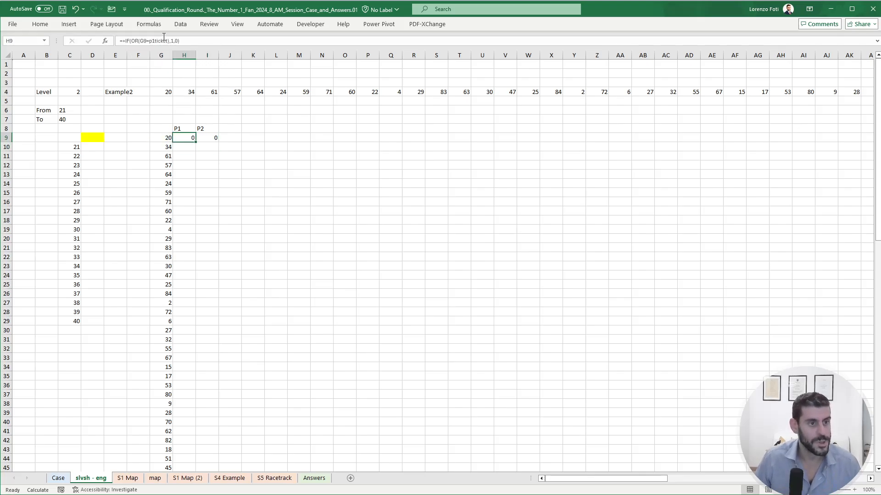
pyautogui.hotkey('shift', 'Right')
pyautogui.hotkey('ctrl', 'c')
pyautogui.press('Left')
pyautogui.hotkey('ctrl', 'Down')
pyautogui.press('Right')
pyautogui.hotkey('shift', 'Right')
pyautogui.hotkey('ctrl', 'shift', 'Up')
pyautogui.press('Return')
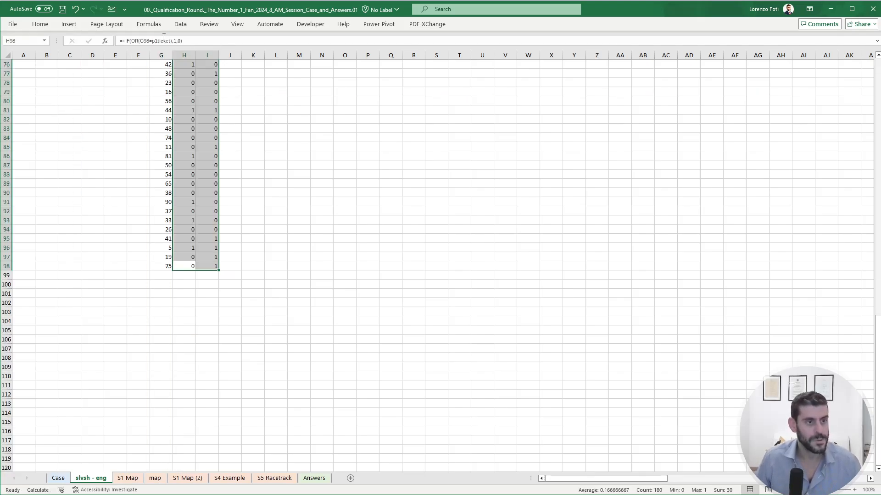
# - Check the sums of the P1 and P2 flag columns
pyautogui.hotkey('ctrl', 'Up')
pyautogui.press('Down')
pyautogui.hotkey('ctrl', 'shift', 'Down')
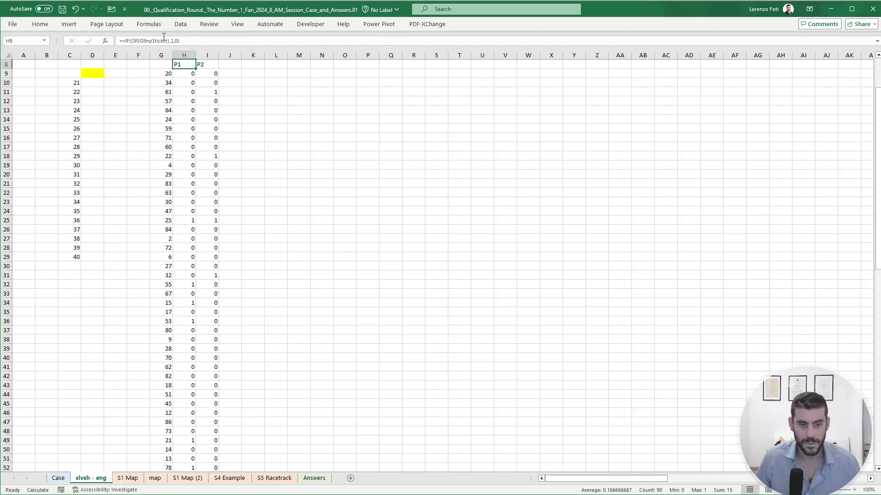
pyautogui.press('Right')
pyautogui.hotkey('ctrl', 'shift', 'Down')
pyautogui.hotkey('ctrl', 'Up')
pyautogui.hotkey('ctrl', 'Up')
pyautogui.hotkey('ctrl', 'Up')
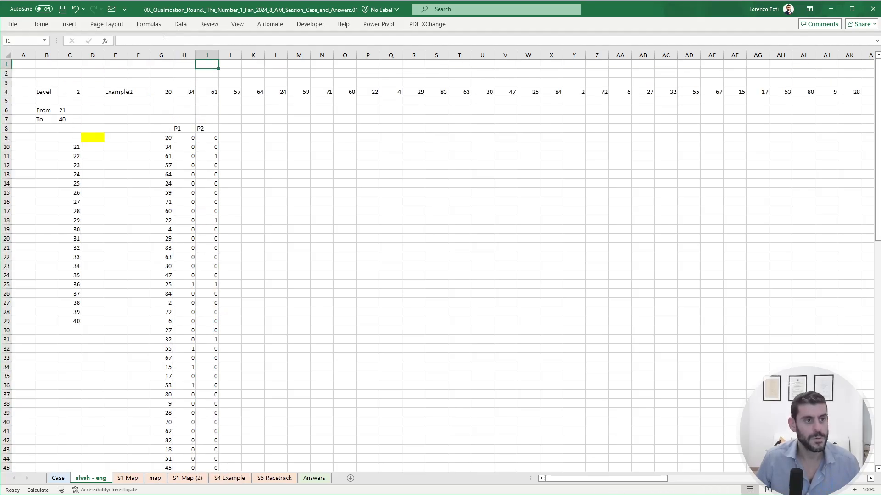
# - Enter a SCAN formula in J9 with initial value 0, array H9:H98 and sum as its function
pyautogui.hotkey('ctrl', 'Down')
pyautogui.press('Down')
pyautogui.press('Down')
pyautogui.press('Down')
pyautogui.press('Down')
pyautogui.press('Down')
pyautogui.press('Right')
pyautogui.write('+scan')
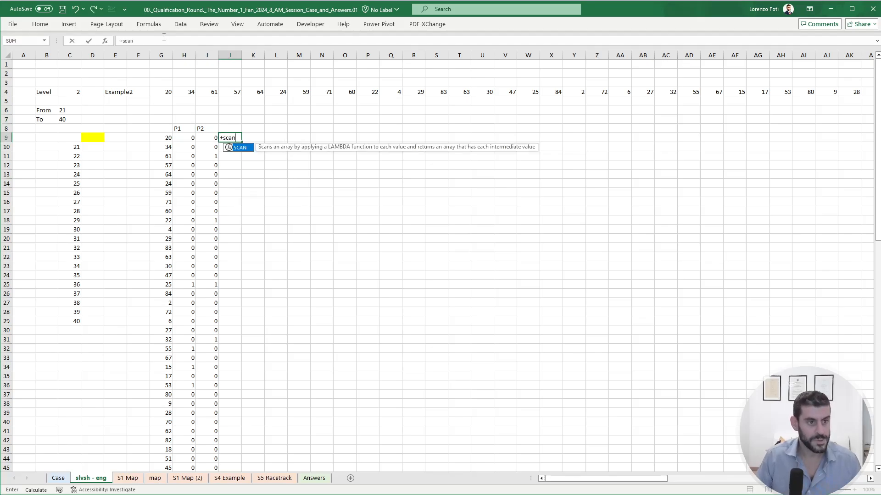
pyautogui.press('Tab')
pyautogui.write('0')
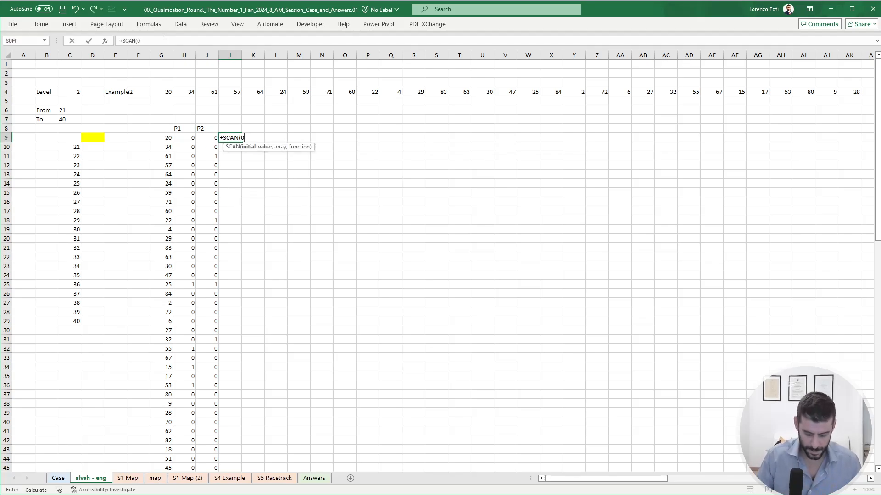
pyautogui.write(',')
pyautogui.press('Left')
pyautogui.press('Left')
pyautogui.hotkey('ctrl', 'shift', 'Down')
pyautogui.write(',sum')
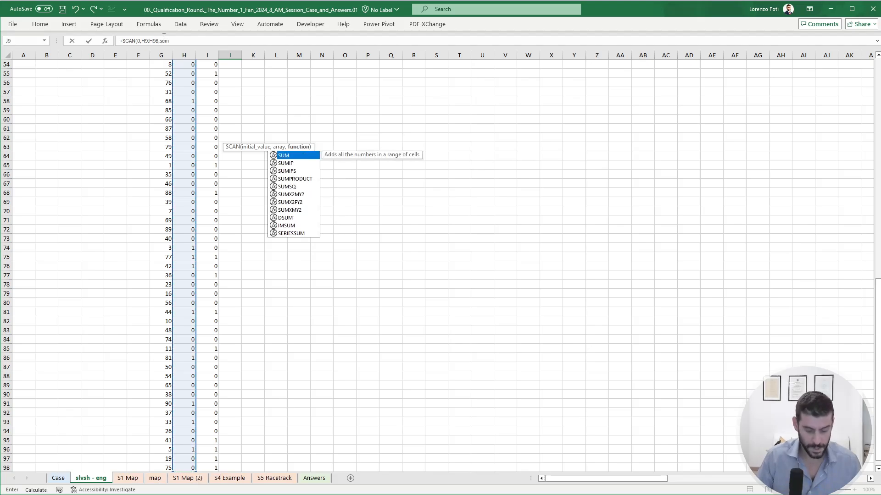
pyautogui.press('Tab')
pyautogui.write(')')
pyautogui.press('Return')
# - Replace the sum argument of the SCAN formula in J9 with LAMBDA(a,v,a+v)
pyautogui.press('Up')
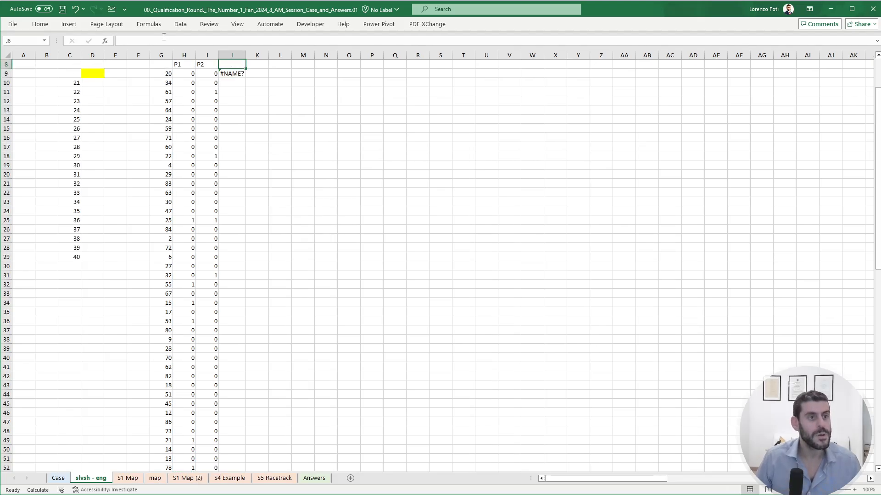
pyautogui.doubleClick(164, 40)
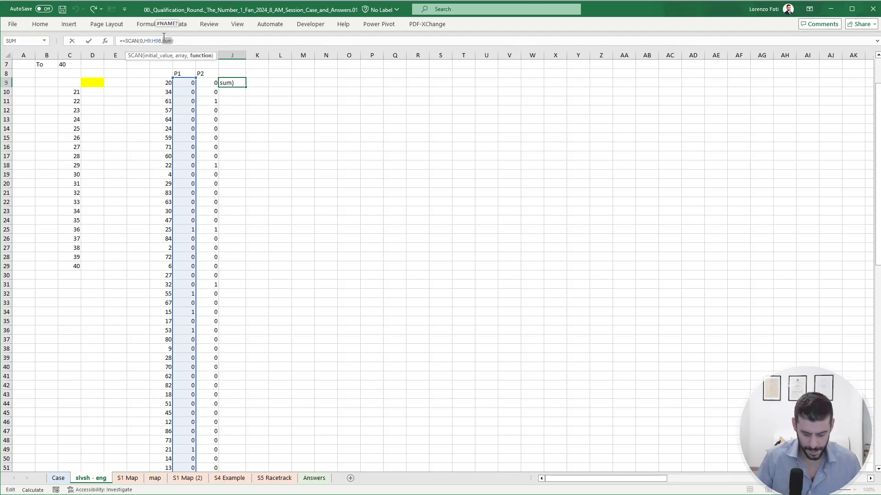
pyautogui.write('lam')
pyautogui.press('Tab')
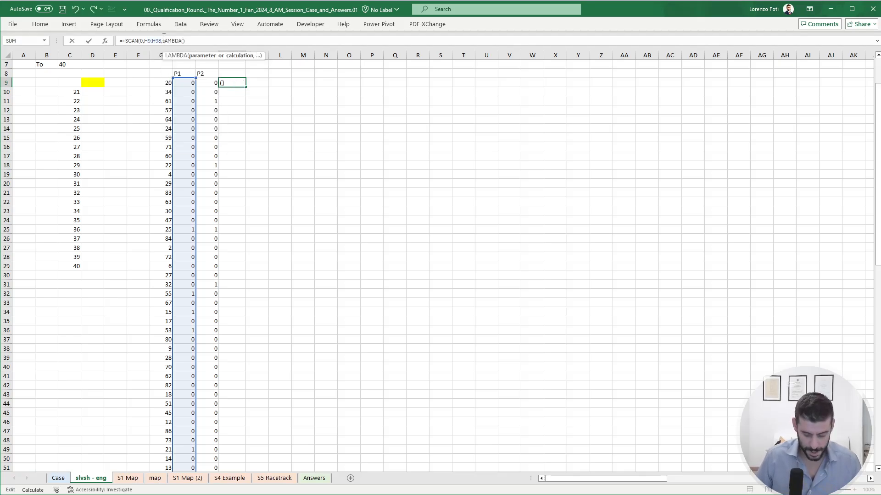
pyautogui.write('a,v,')
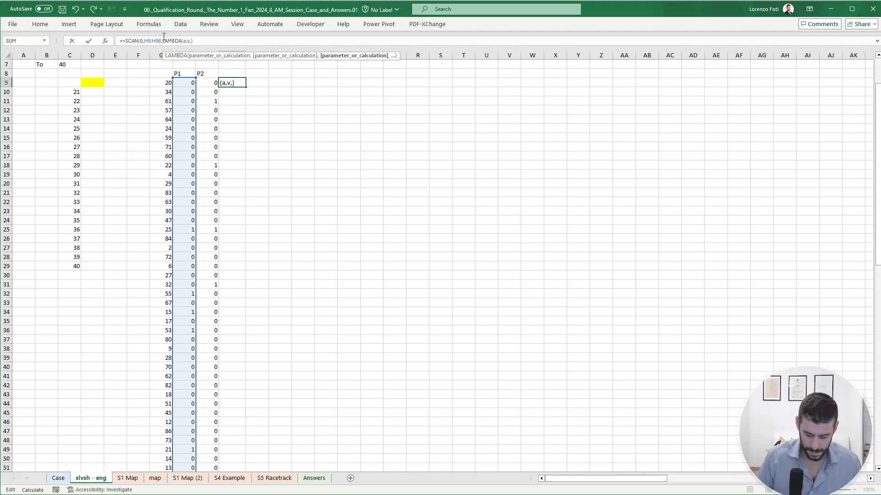
pyautogui.write('a+v)')
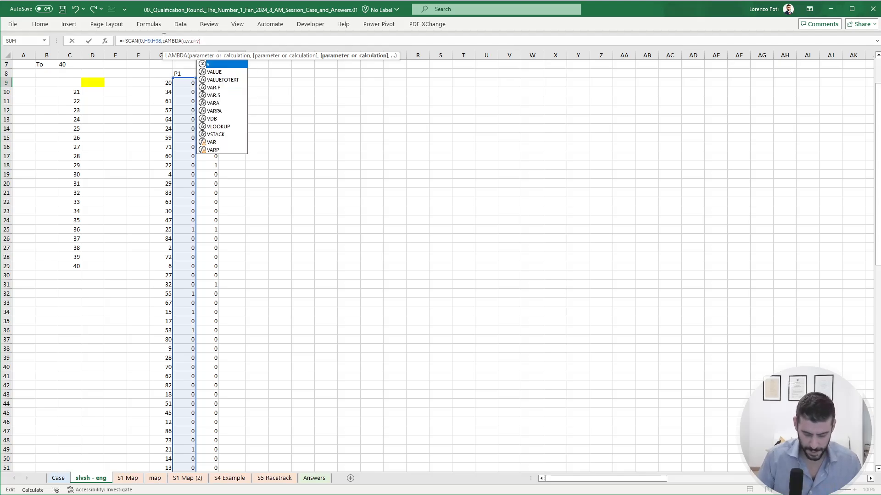
pyautogui.press('Return')
# - Copy the P1 running-total formula from J9 into K9 for P2
pyautogui.press('Up')
pyautogui.hotkey('ctrl', 'c')
pyautogui.press('Right')
pyautogui.hotkey('ctrl', 'v')
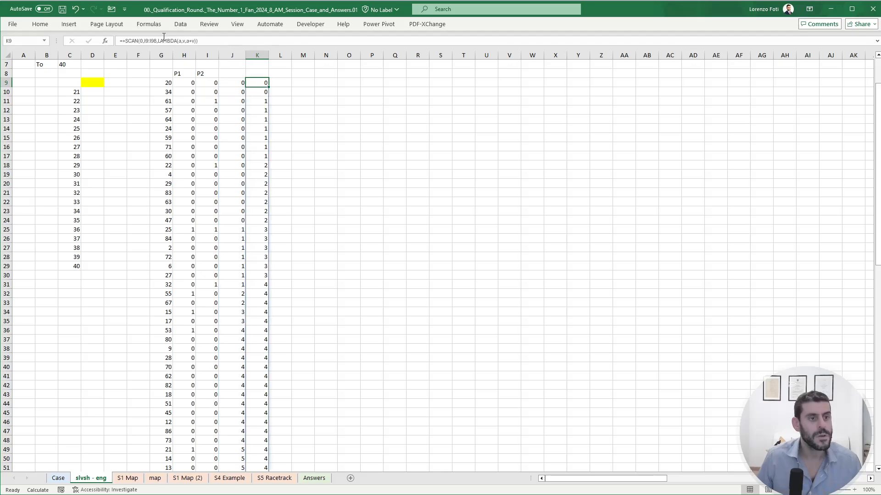
# - Enter exact MATCH formulas for 15 in J7 and K7 over each running total, and compare them with Example2's answer on the Case sheet
pyautogui.press('Left')
pyautogui.press('Up')
pyautogui.press('Up')
pyautogui.press('Up')
pyautogui.press('Up')
pyautogui.press('Down')
pyautogui.press('Down')
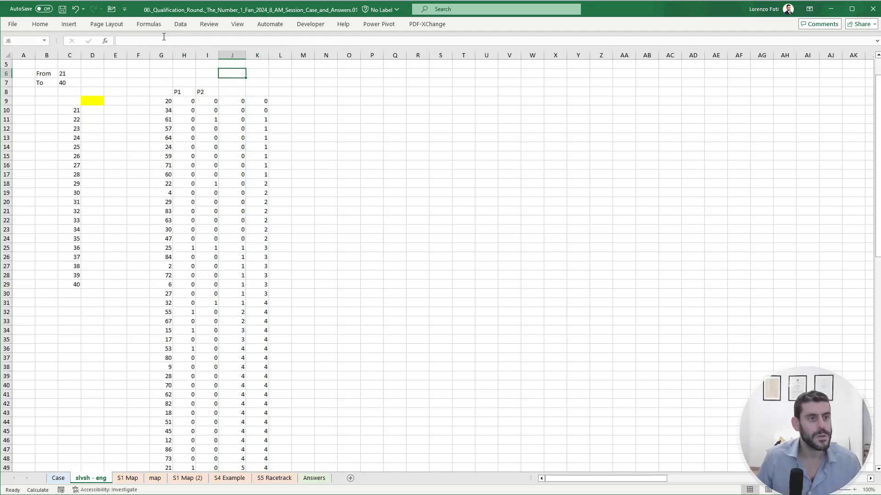
pyautogui.write('+match')
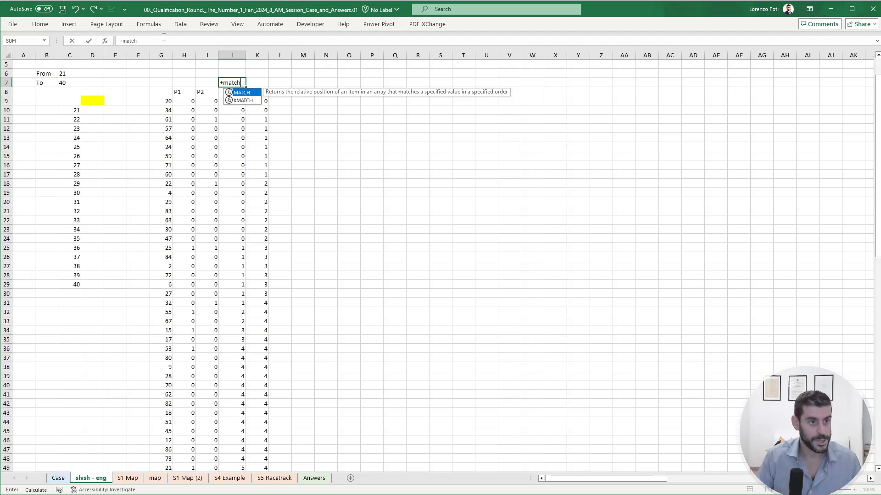
pyautogui.press('Tab')
pyautogui.write('15,')
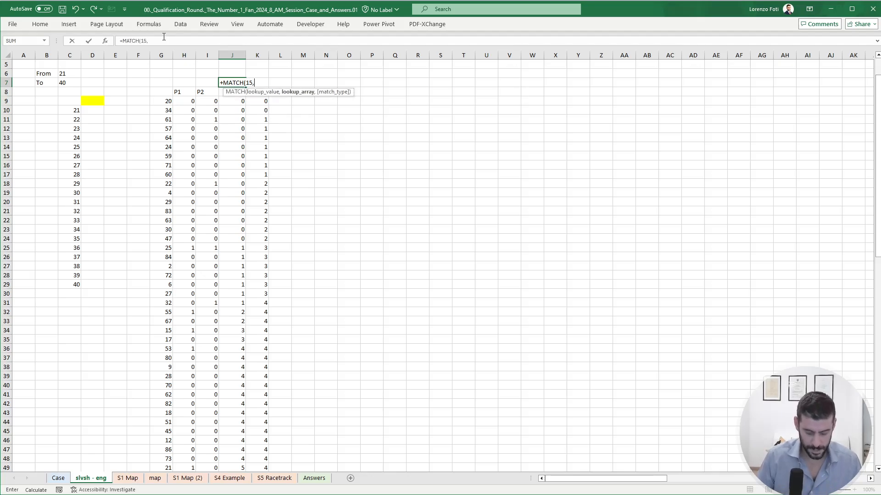
pyautogui.press('Down')
pyautogui.press('Down')
pyautogui.hotkey('ctrl', 'shift', 'Down')
pyautogui.write(',0')
pyautogui.hotkey('ctrl', 'Return')
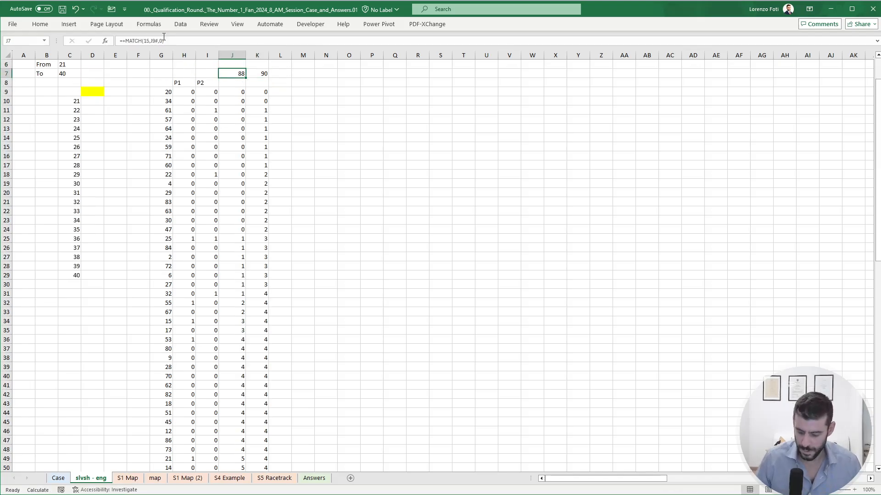
pyautogui.hotkey('ctrl', 'pageup')
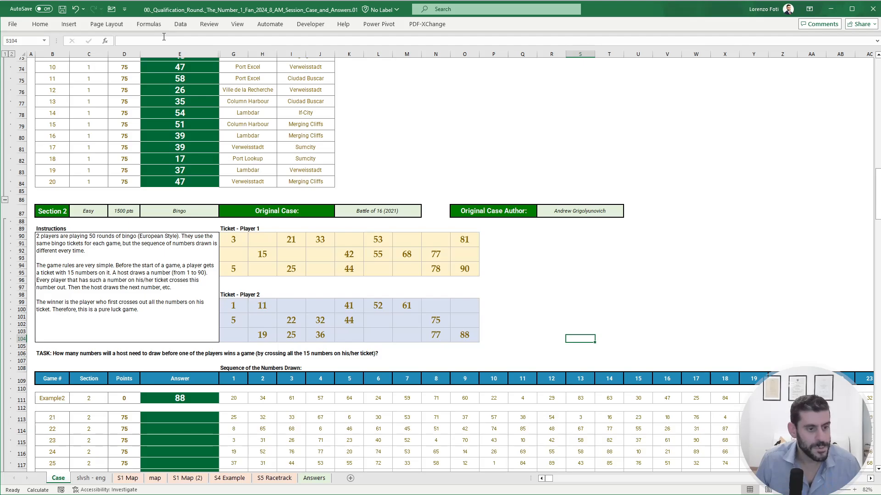
pyautogui.hotkey('ctrl', 'pagedown')
# - Enter a MIN formula over J7:K7 in the yellow cell D9
pyautogui.press('Left')
pyautogui.press('Left')
pyautogui.press('Left')
pyautogui.press('Left')
pyautogui.press('Left')
pyautogui.press('Left')
pyautogui.press('Down')
pyautogui.press('Down')
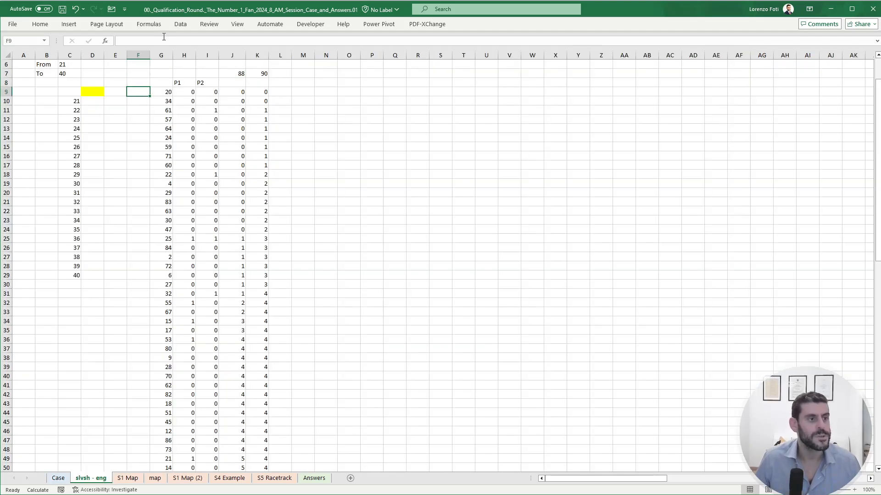
pyautogui.write('+min(')
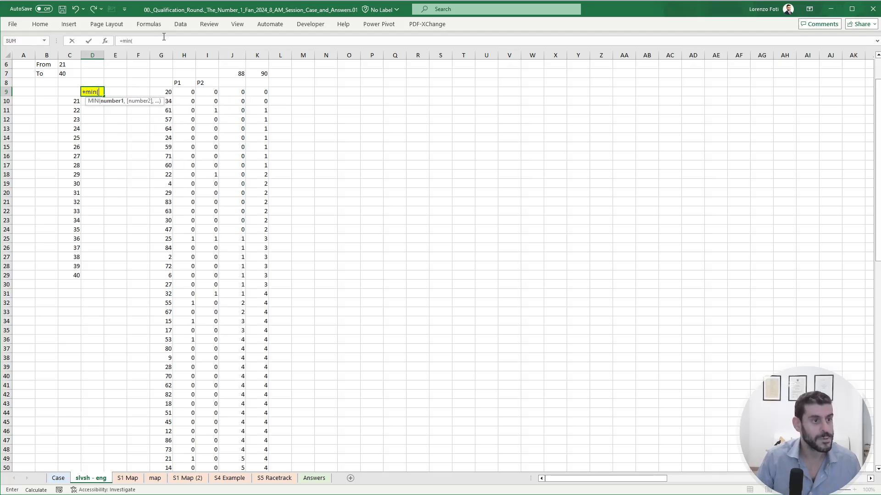
pyautogui.press('Up')
pyautogui.press('Up')
pyautogui.press('Right')
pyautogui.press('Right')
pyautogui.press('Right')
pyautogui.press('Right')
pyautogui.press('Right')
pyautogui.press('Right')
pyautogui.hotkey('shift', 'Right')
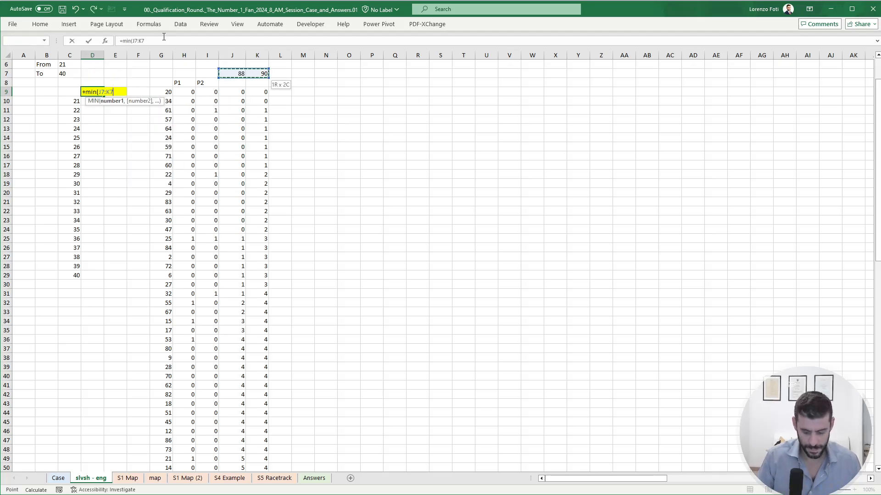
pyautogui.press('Return')
# - Create a data table over C9:D29 with E4 as the column input cell, and recalculate the workbook
pyautogui.press('Up')
pyautogui.press('Left')
pyautogui.hotkey('shift', 'Right')
pyautogui.hotkey('ctrl', 'shift', 'Down')
pyautogui.hotkey('ctrl', 'shift', 'Down')
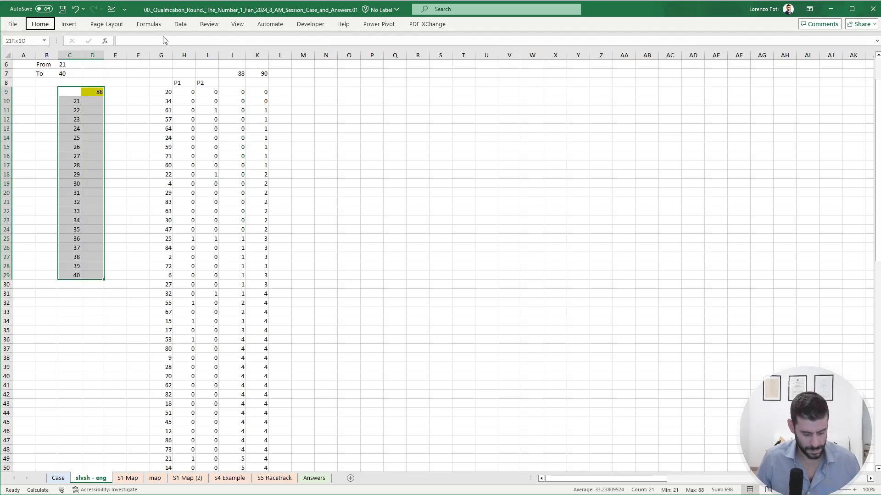
pyautogui.hotkey('alt', 'a')
pyautogui.press('w')
pyautogui.press('t')
pyautogui.scroll(2, 150, 191)
pyautogui.click(114, 91)
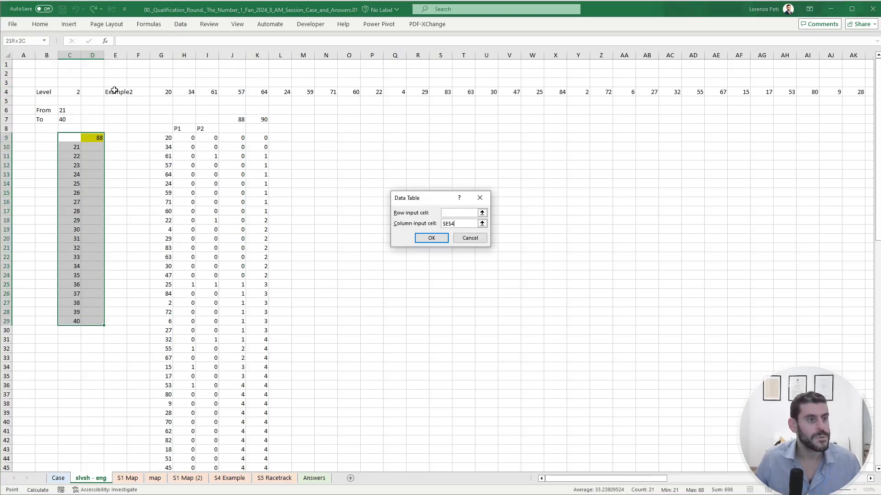
pyautogui.press('Return')
pyautogui.hotkey('alt', 'm')
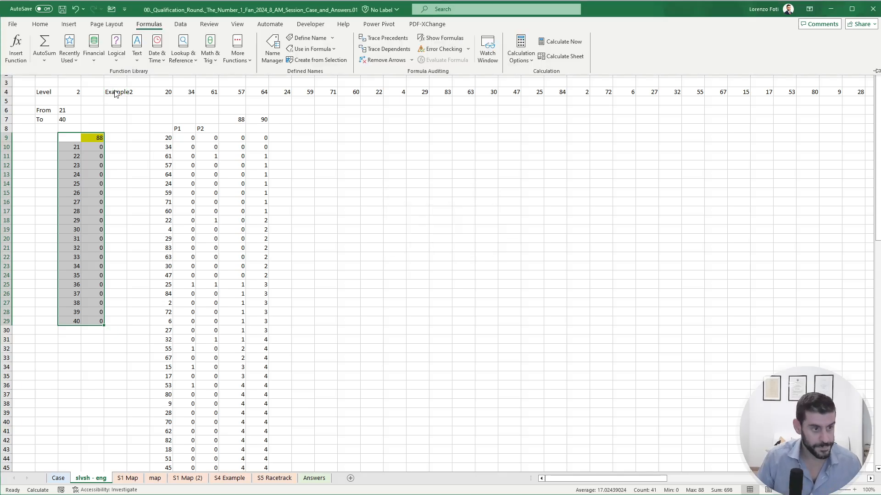
pyautogui.press('b')
# - Copy the data table results D10:D29 and paste them as values into the Section 2 answers from E113 on the Case sheet
pyautogui.press('Right')
pyautogui.press('Down')
pyautogui.hotkey('ctrl', 'shift', 'Down')
pyautogui.hotkey('ctrl', 'c')
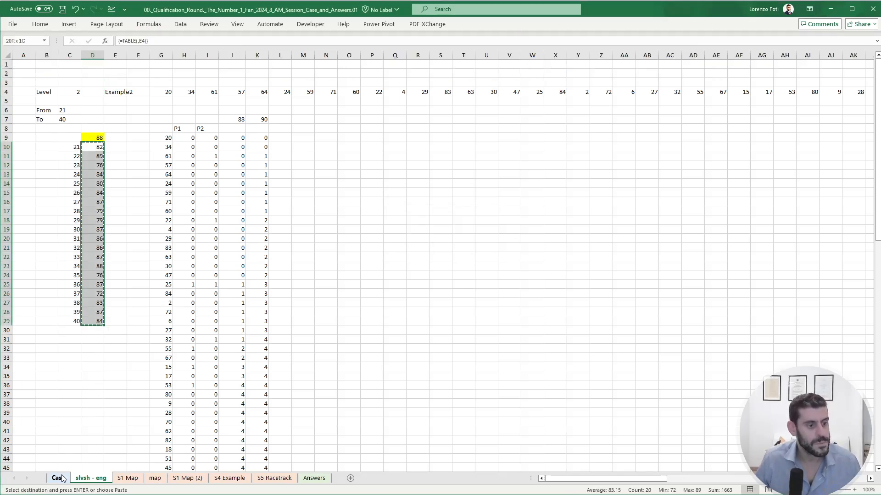
pyautogui.click(62, 479)
pyautogui.scroll(-7, 160, 235)
pyautogui.rightClick(183, 177)
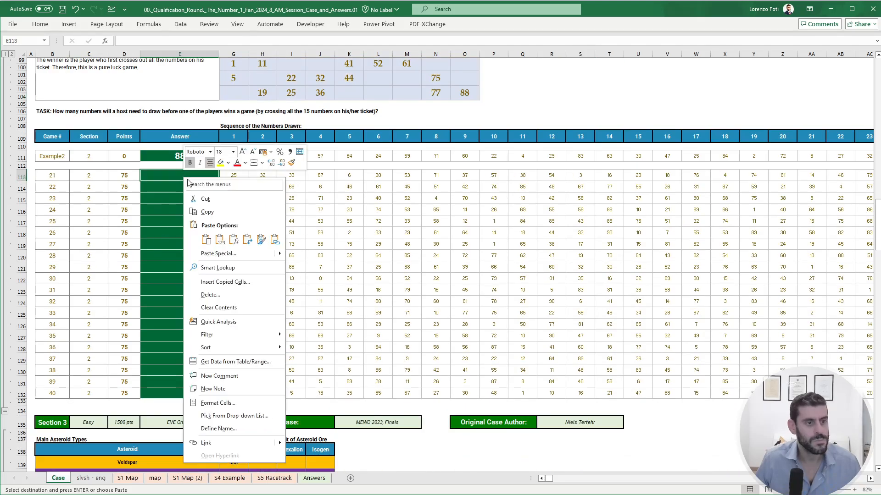
pyautogui.click(219, 238)
pyautogui.click(186, 247)
pyautogui.scroll(7, 185, 255)
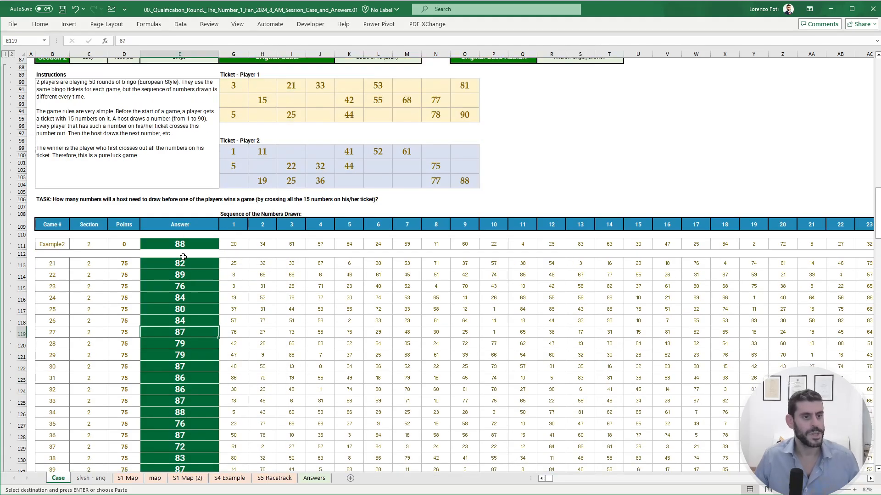
# - Review Section 3's EVE Online instructions, asteroid types and mineral price table on the Case sheet
pyautogui.scroll(-14, 181, 259)
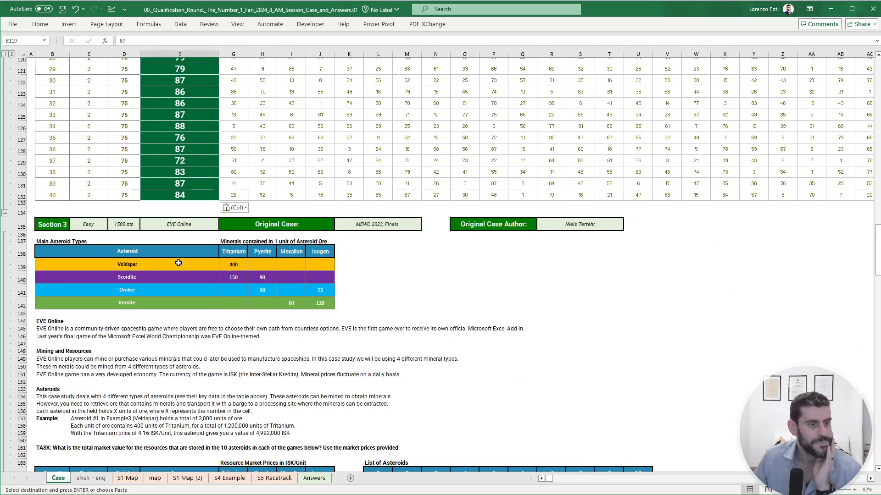
pyautogui.click(388, 276)
pyautogui.scroll(-2, 368, 316)
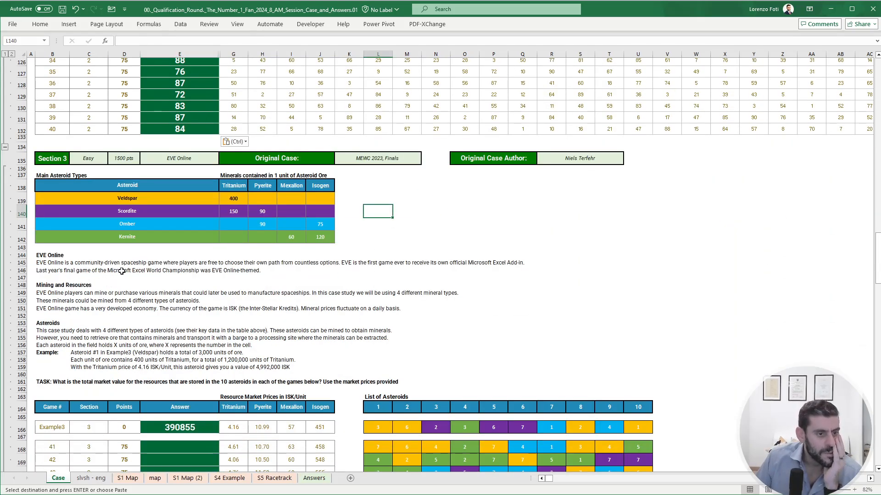
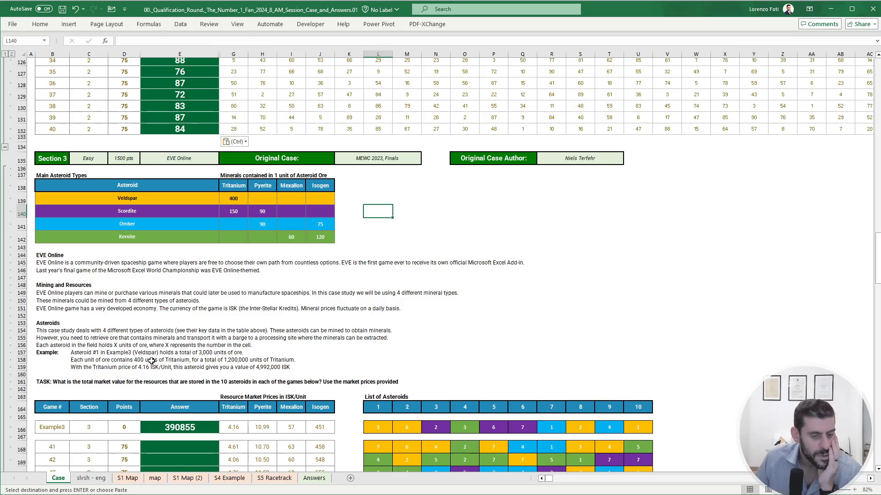
# - Copy Section 3's coloured asteroid list L166:U187 and paste it beside the original, starting at W166
pyautogui.scroll(-3, 435, 355)
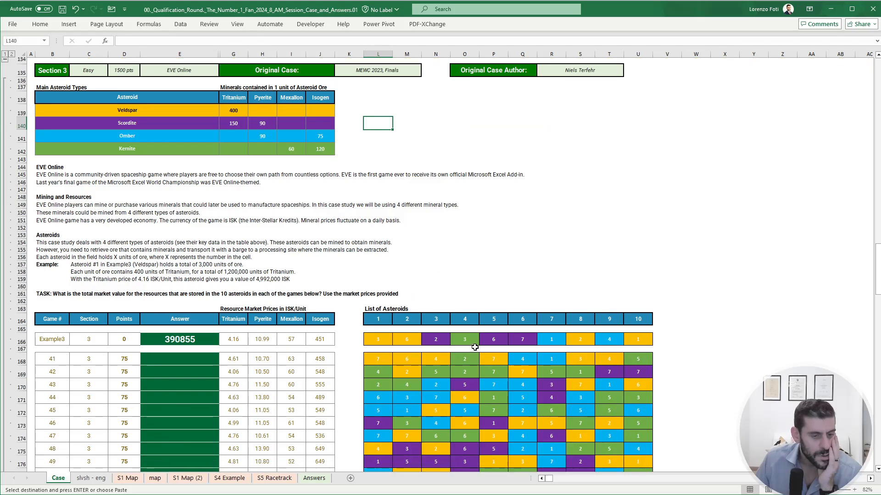
pyautogui.scroll(-2, 475, 347)
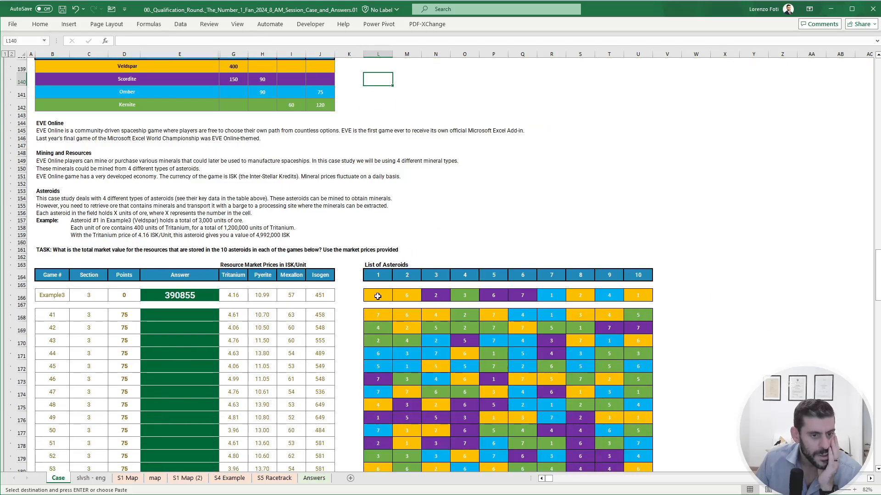
pyautogui.moveTo(377, 296); pyautogui.dragTo(648, 460)
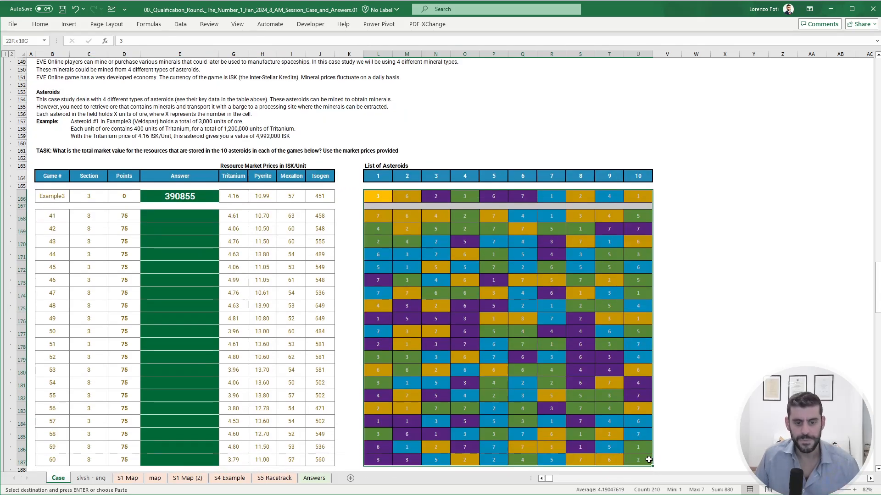
pyautogui.hotkey('ctrl', 'c')
pyautogui.click(695, 197)
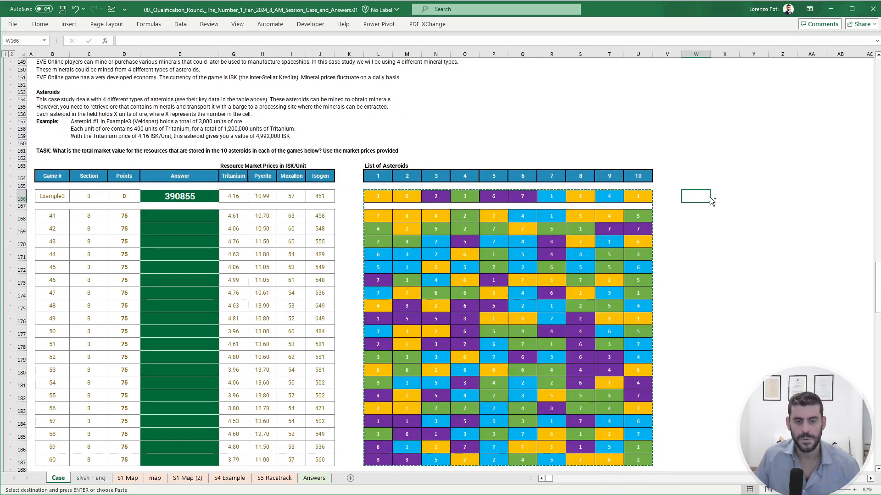
pyautogui.hotkey('ctrl', 'v')
# - Clear the numbers from the pasted copy W166:AF187, keeping the cell colours
pyautogui.moveTo(721, 247); pyautogui.dragTo(821, 256)
pyautogui.hscroll(3, 821, 256)
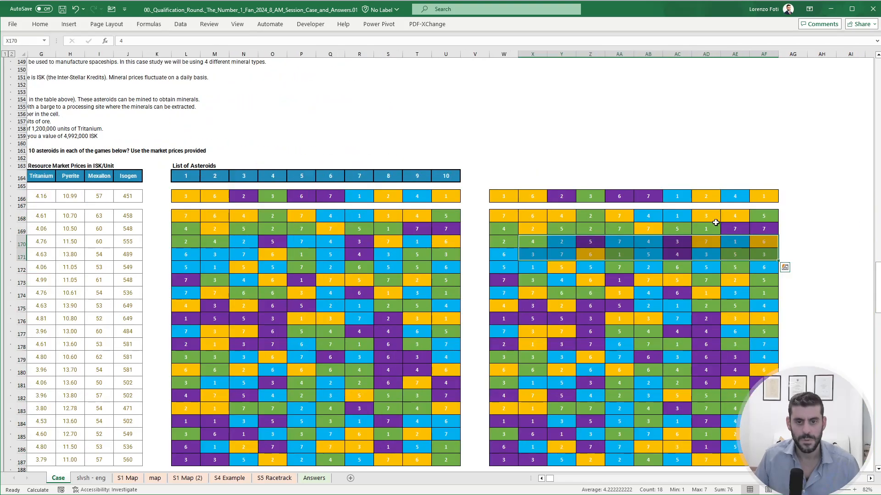
pyautogui.moveTo(497, 198); pyautogui.dragTo(763, 461)
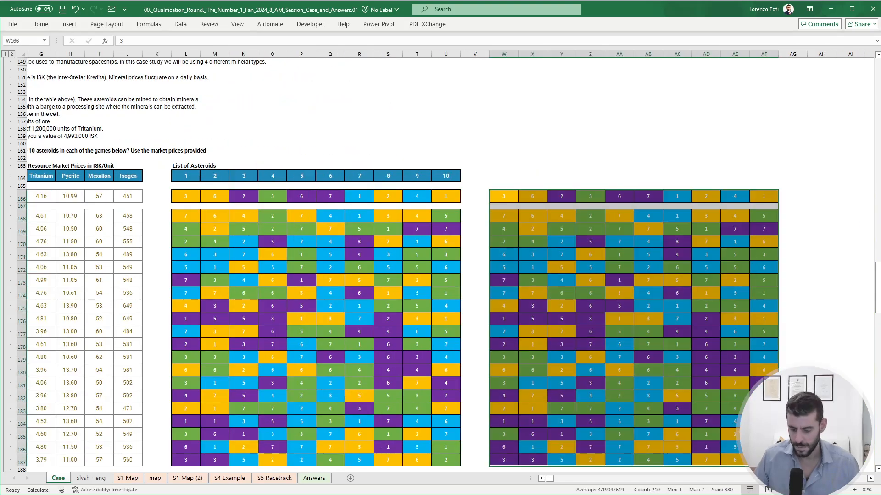
pyautogui.press('Delete')
# - Open a format-based find on the copied grid, picking the orange Veldspar cell W166 as the format to find
pyautogui.press('Left')
pyautogui.press('Up')
pyautogui.press('Right')
pyautogui.press('Down')
pyautogui.hotkey('shift', 'Right')
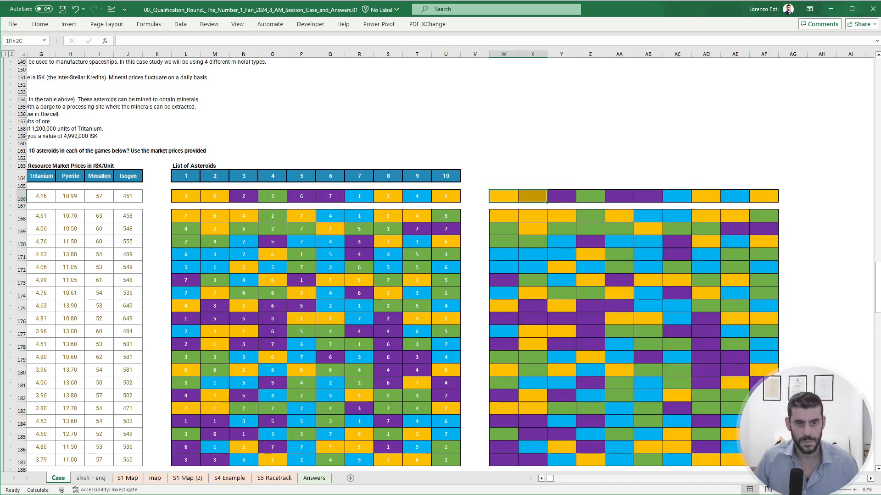
pyautogui.hotkey('shift', 'Right')
pyautogui.hotkey('shift', 'Right')
pyautogui.hotkey('shift', 'Right')
pyautogui.hotkey('shift', 'Right')
pyautogui.hotkey('shift', 'Right')
pyautogui.hotkey('shift', 'Right')
pyautogui.hotkey('shift', 'Right')
pyautogui.hotkey('shift', 'Right')
pyautogui.hotkey('shift', 'Down')
pyautogui.hotkey('shift', 'Down')
pyautogui.hotkey('shift', 'Down')
pyautogui.hotkey('shift', 'Down')
pyautogui.hotkey('shift', 'Down')
pyautogui.hotkey('shift', 'Down')
pyautogui.hotkey('shift', 'Down')
pyautogui.hotkey('shift', 'Down')
pyautogui.hotkey('shift', 'Down')
pyautogui.hotkey('shift', 'Down')
pyautogui.hotkey('shift', 'Down')
pyautogui.hotkey('shift', 'Down')
pyautogui.hotkey('shift', 'Down')
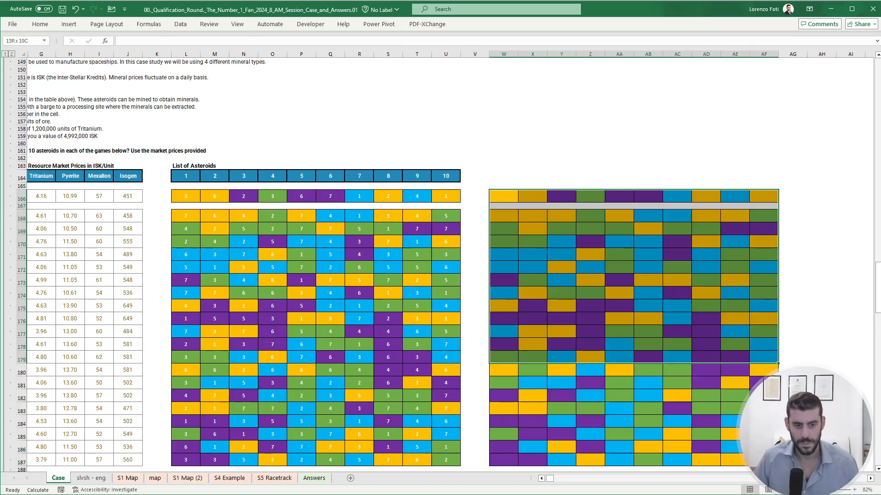
pyautogui.hotkey('shift', 'Down')
pyautogui.hotkey('shift', 'Down')
pyautogui.hotkey('shift', 'Down')
pyautogui.hotkey('shift', 'Down')
pyautogui.hotkey('shift', 'Down')
pyautogui.hotkey('shift', 'Down')
pyautogui.hotkey('shift', 'Down')
pyautogui.hotkey('shift', 'Down')
pyautogui.hotkey('ctrl', 'f')
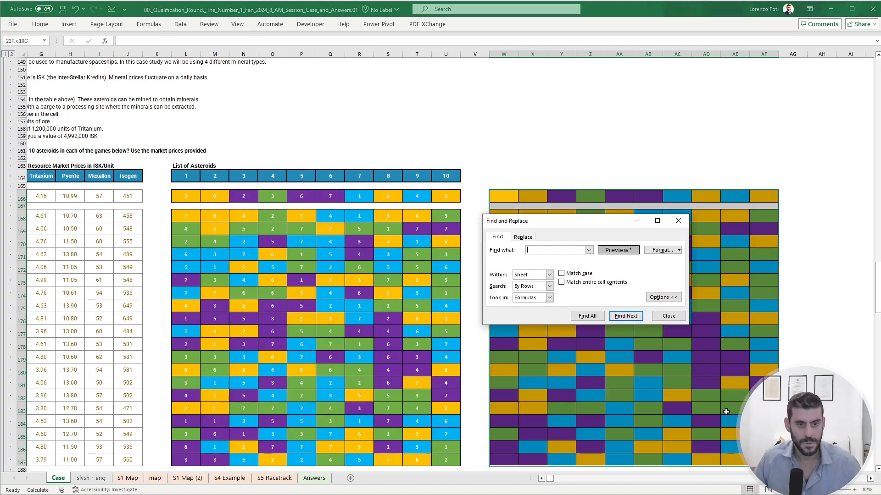
pyautogui.moveTo(585, 219); pyautogui.dragTo(766, 242)
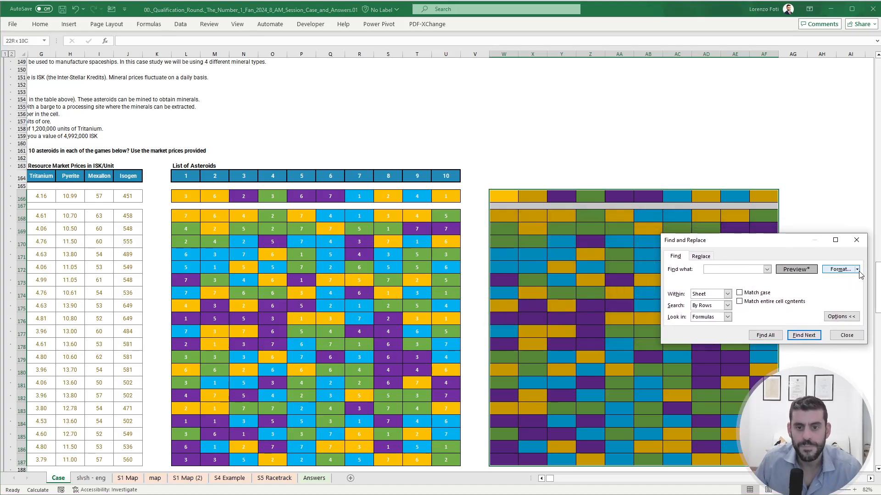
pyautogui.click(856, 270)
pyautogui.click(847, 292)
pyautogui.click(503, 196)
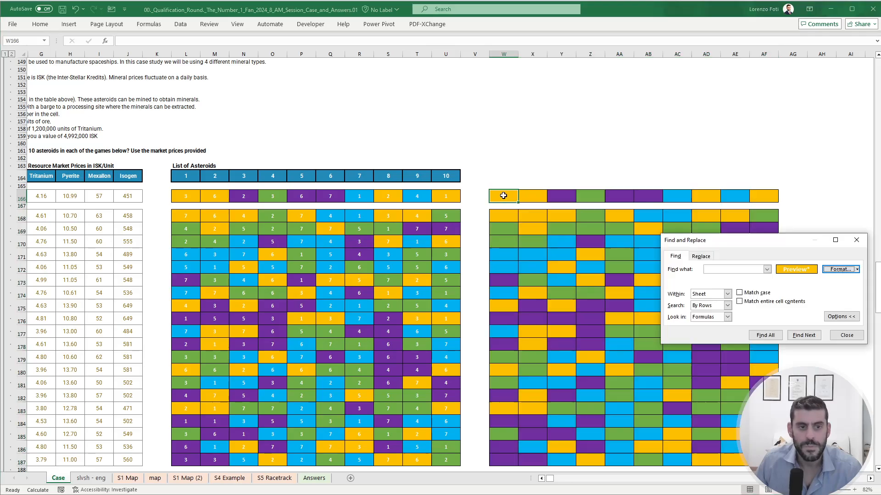
# - Replace all orange Veldspar cells in W166:AF187 with the letter V
pyautogui.moveTo(505, 196); pyautogui.dragTo(764, 463)
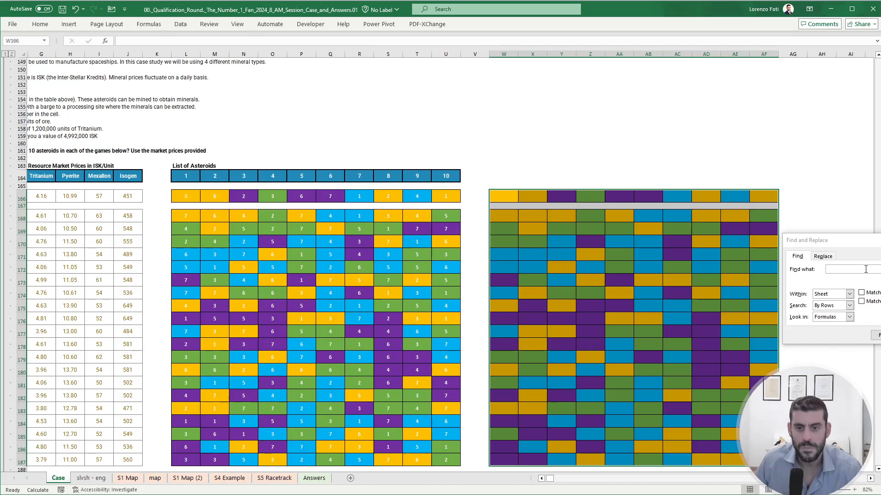
pyautogui.hotkey('ctrl', 'h')
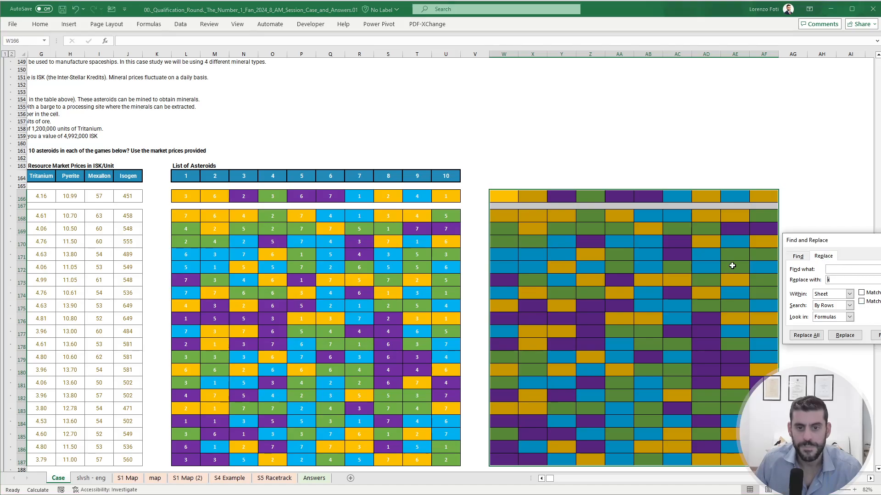
pyautogui.scroll(3, 454, 209)
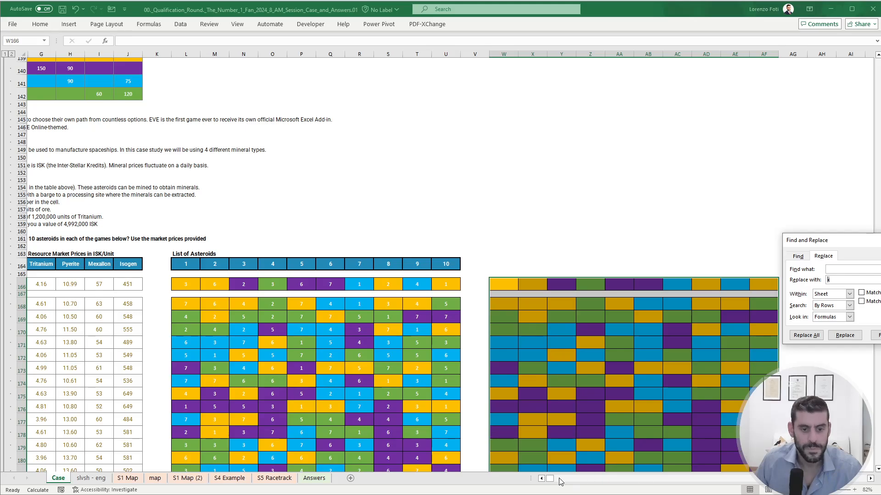
pyautogui.moveTo(549, 479); pyautogui.dragTo(545, 479)
pyautogui.scroll(1, 540, 417)
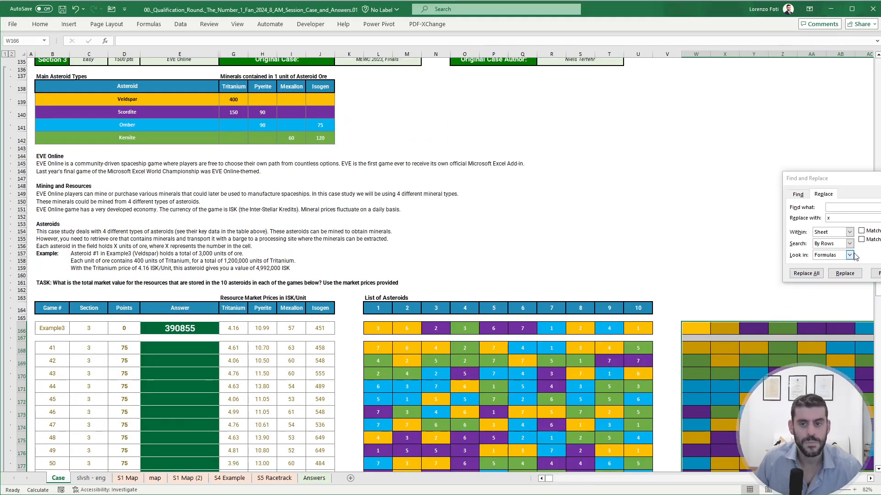
pyautogui.click(794, 220)
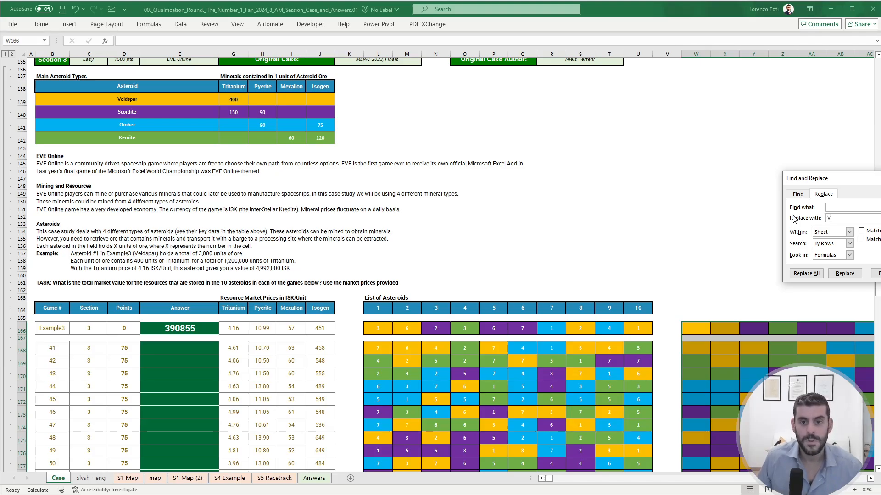
pyautogui.write('V')
pyautogui.click(799, 274)
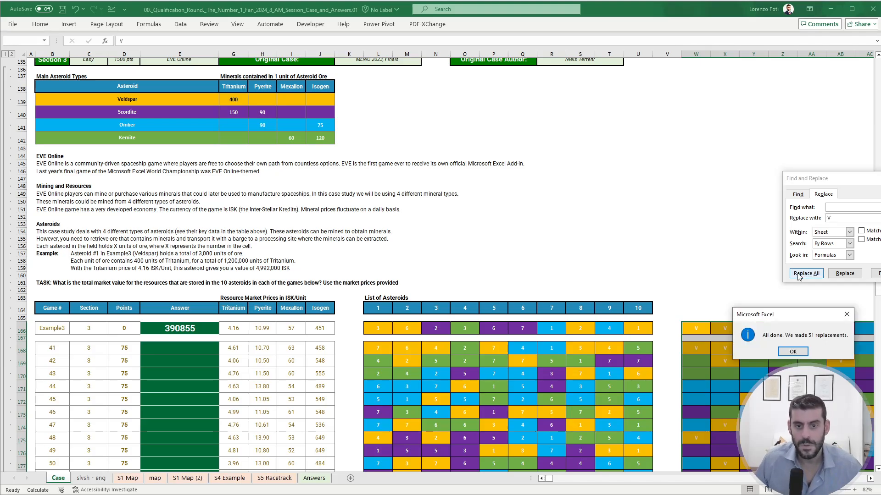
pyautogui.click(793, 352)
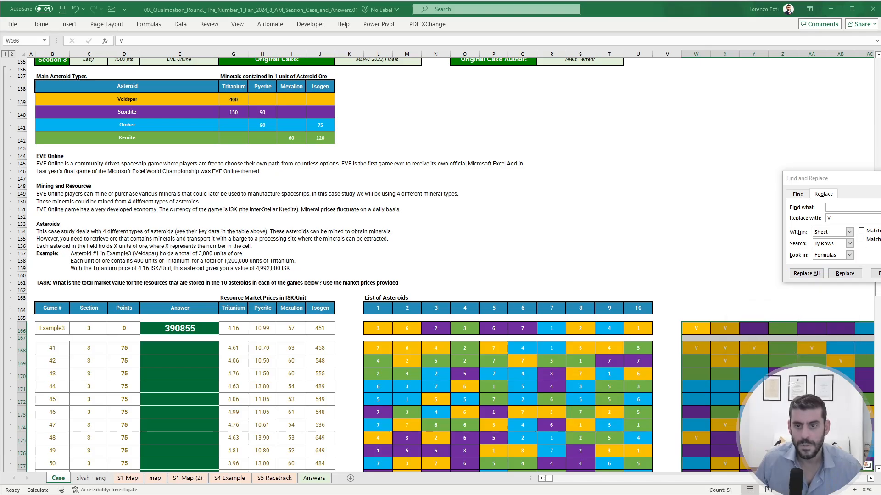
# - Pick purple cell Y166 as the format to find and replace all Scordite cells in W166:AF187 with S
pyautogui.click(753, 327)
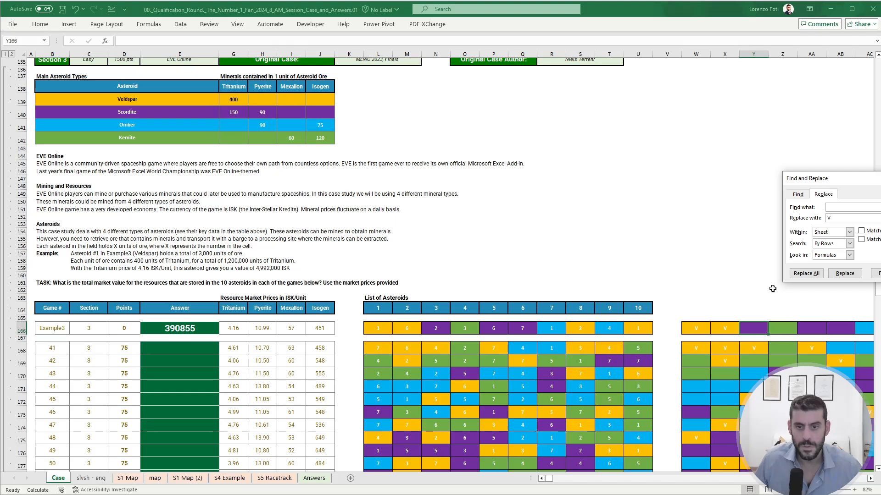
pyautogui.moveTo(693, 331); pyautogui.dragTo(764, 448)
pyautogui.scroll(6, 360, 328)
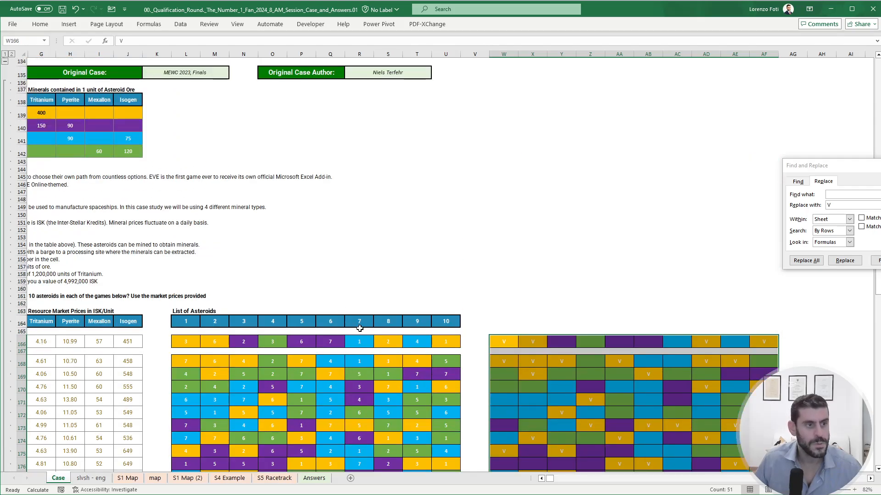
pyautogui.moveTo(549, 478); pyautogui.dragTo(542, 478)
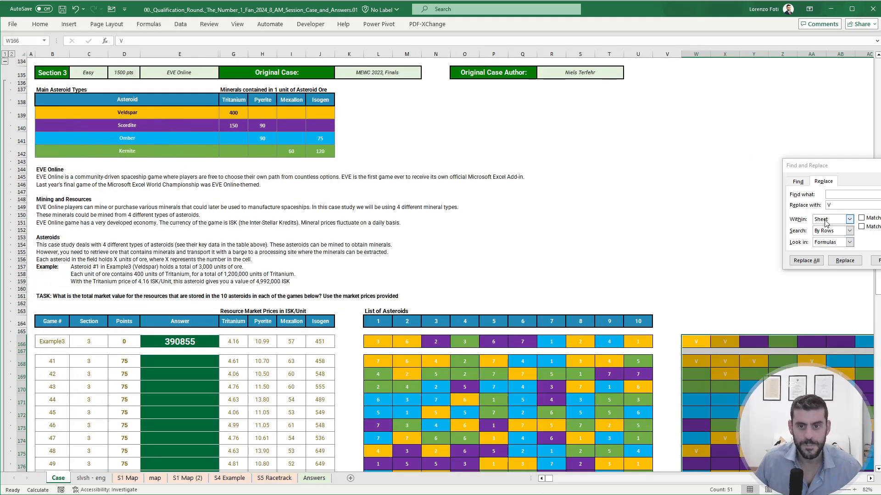
pyautogui.doubleClick(838, 206)
pyautogui.write('S')
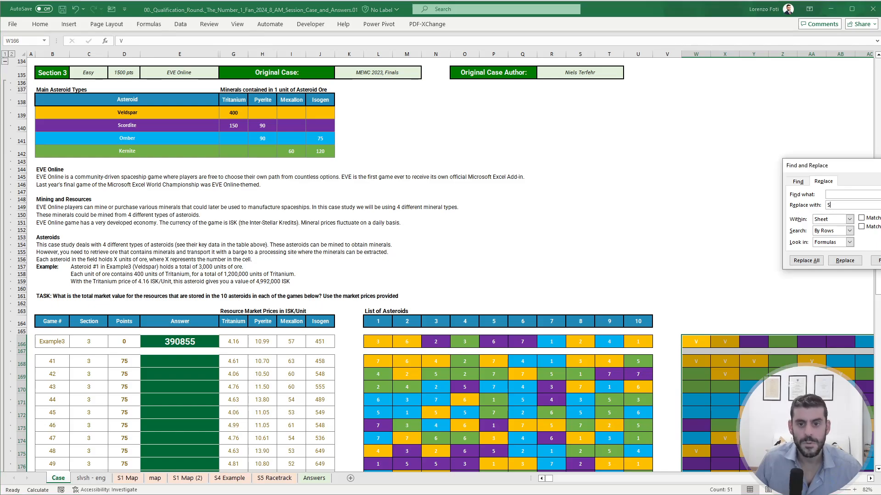
pyautogui.click(806, 261)
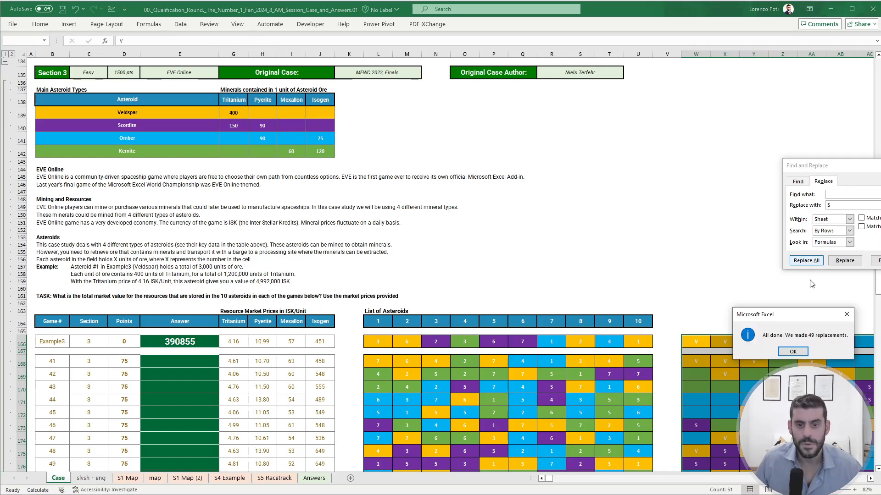
pyautogui.click(792, 352)
# - Pick green cell Z166 as the format to find and replace all Kernite cells in W166:AF187 with K
pyautogui.click(727, 352)
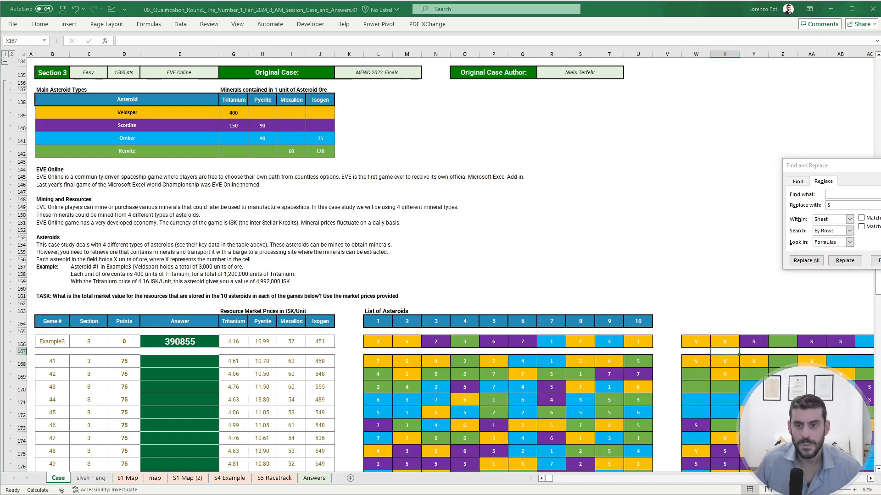
pyautogui.click(781, 343)
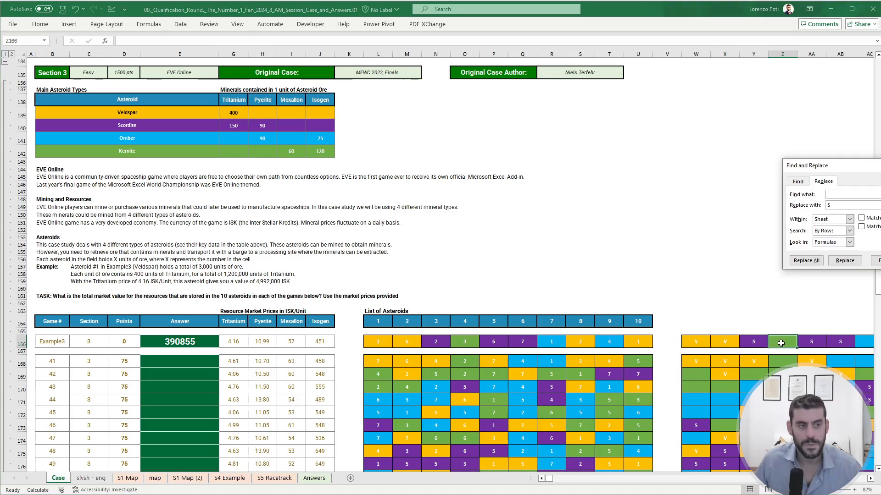
pyautogui.moveTo(704, 343); pyautogui.dragTo(739, 401)
pyautogui.click(854, 207)
pyautogui.press('BackSpace')
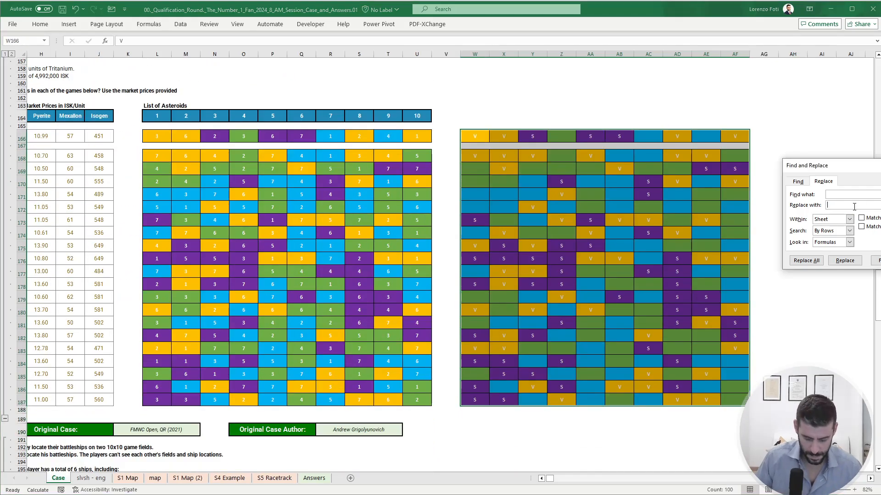
pyautogui.write('K')
pyautogui.click(806, 260)
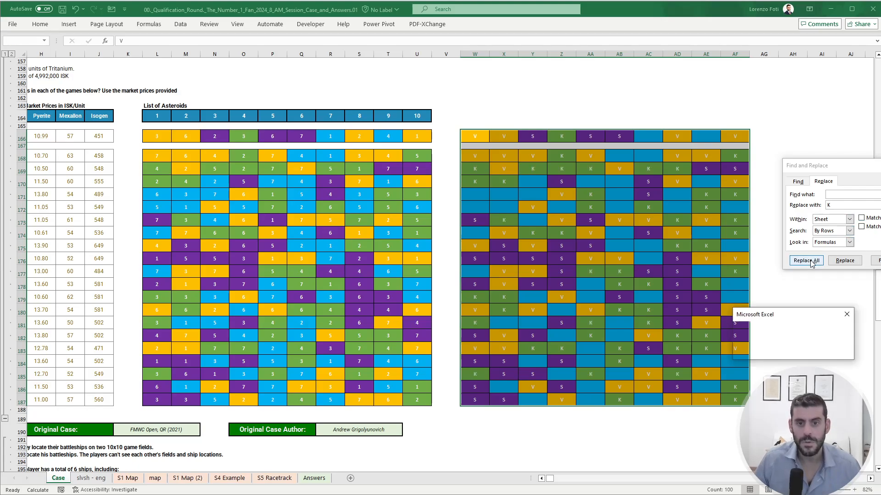
pyautogui.click(794, 352)
# - Pick blue cell AC166 as the format to find, replace all Omber cells in W166:AF187 with O, and close Find and Replace
pyautogui.scroll(8, 505, 275)
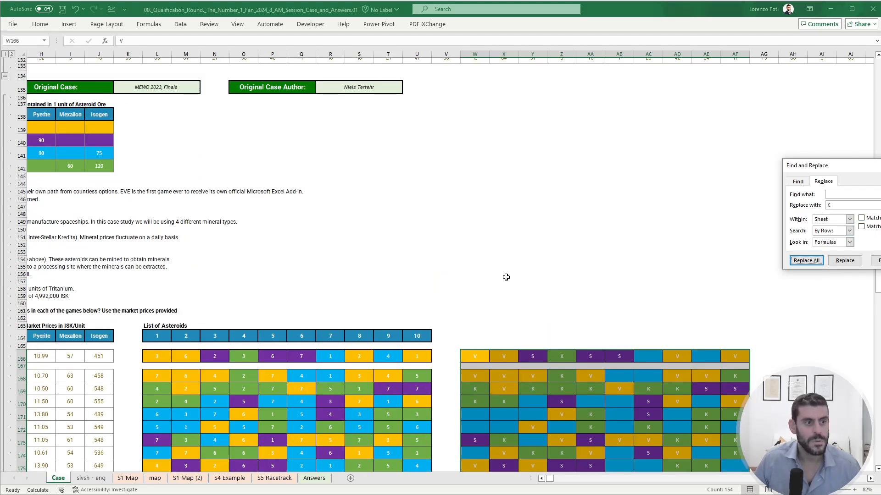
pyautogui.moveTo(505, 275); pyautogui.dragTo(2, 268)
pyautogui.click(638, 229)
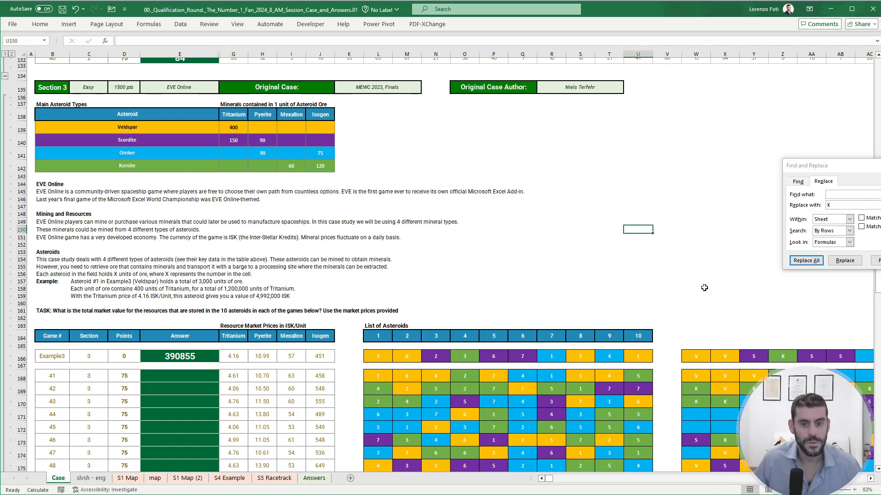
pyautogui.click(855, 361)
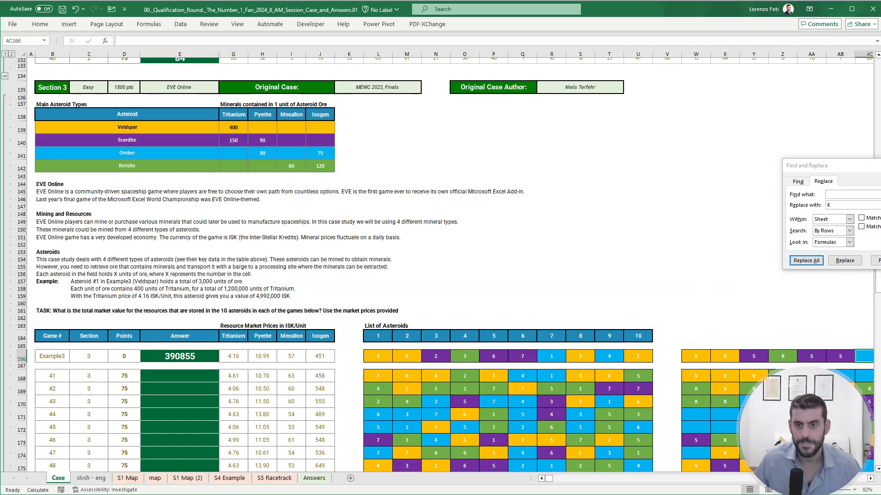
pyautogui.press('Escape')
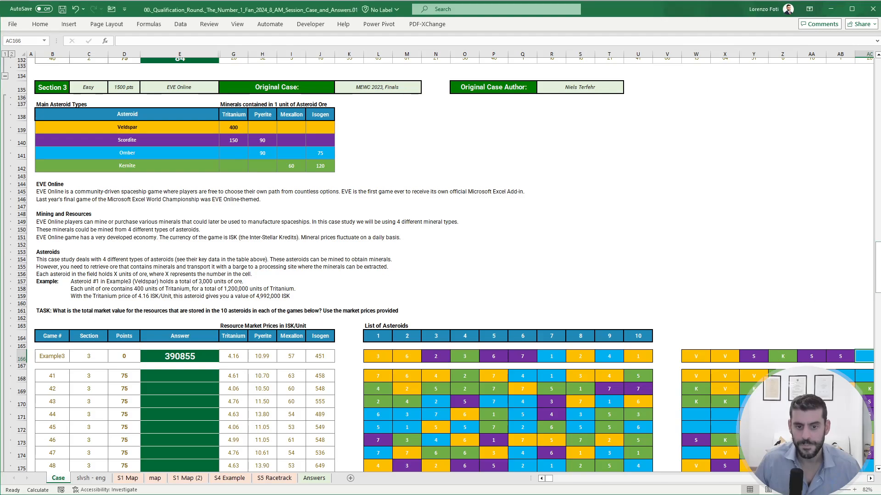
pyautogui.hotkey('ctrl', 'h')
pyautogui.moveTo(696, 357); pyautogui.dragTo(764, 422)
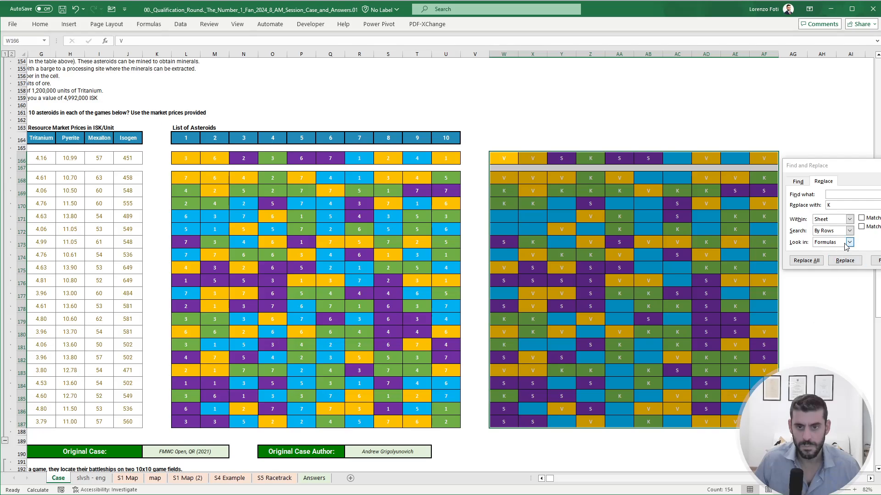
pyautogui.click(812, 205)
pyautogui.write('O')
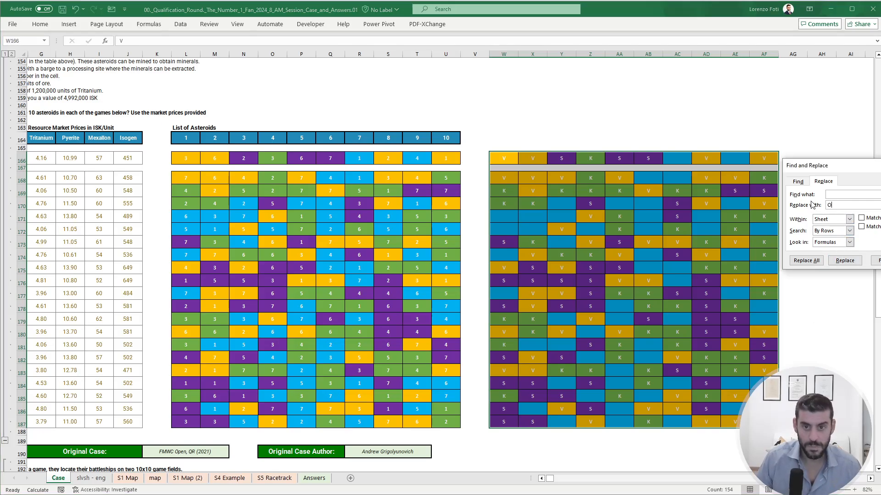
pyautogui.click(806, 260)
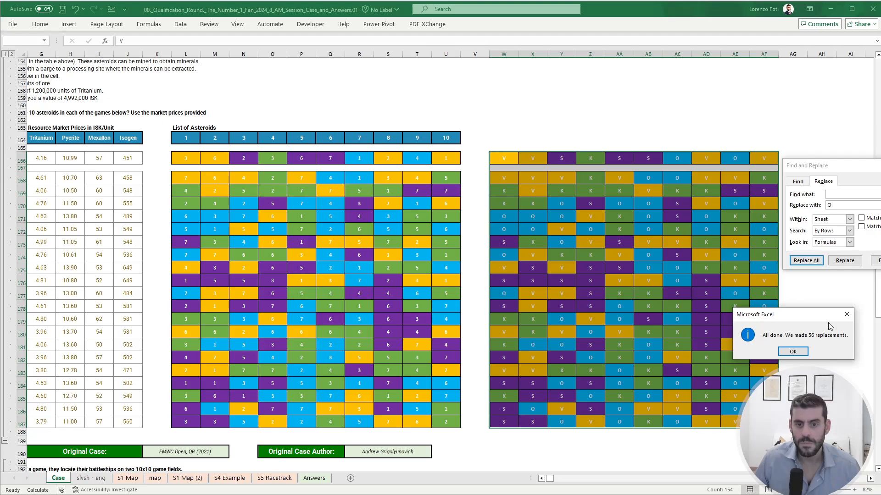
pyautogui.click(792, 351)
pyautogui.press('Escape')
pyautogui.scroll(10, 379, 254)
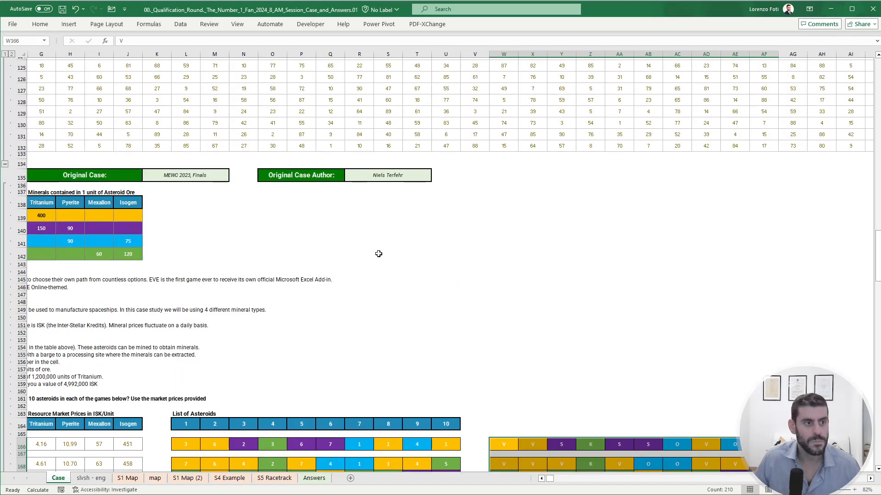
# - Unmerge the asteroid name cells in B139:E142 of Section 3's Main Asteroid Types table
pyautogui.moveTo(220, 254); pyautogui.dragTo(178, 302)
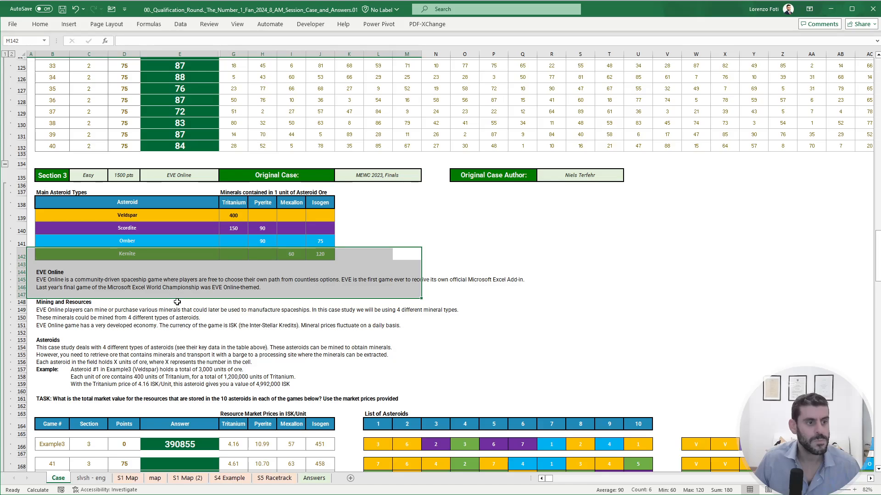
pyautogui.moveTo(154, 216); pyautogui.dragTo(192, 256)
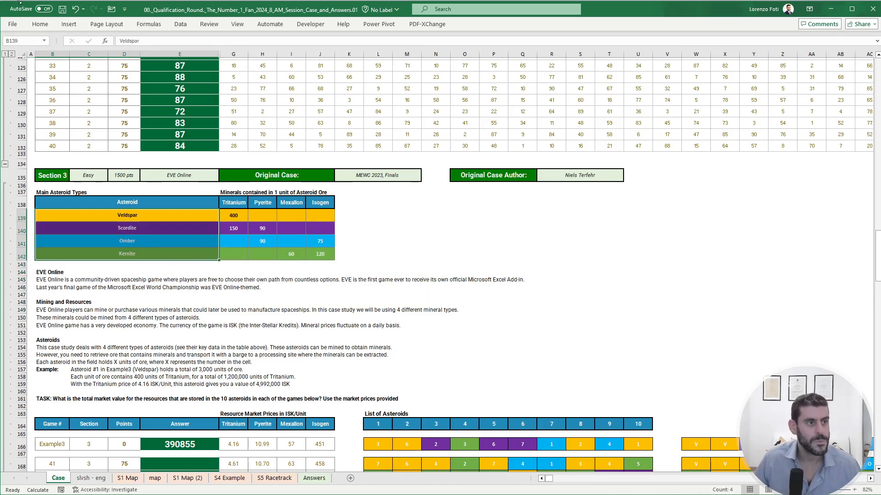
pyautogui.click(40, 23)
pyautogui.click(272, 56)
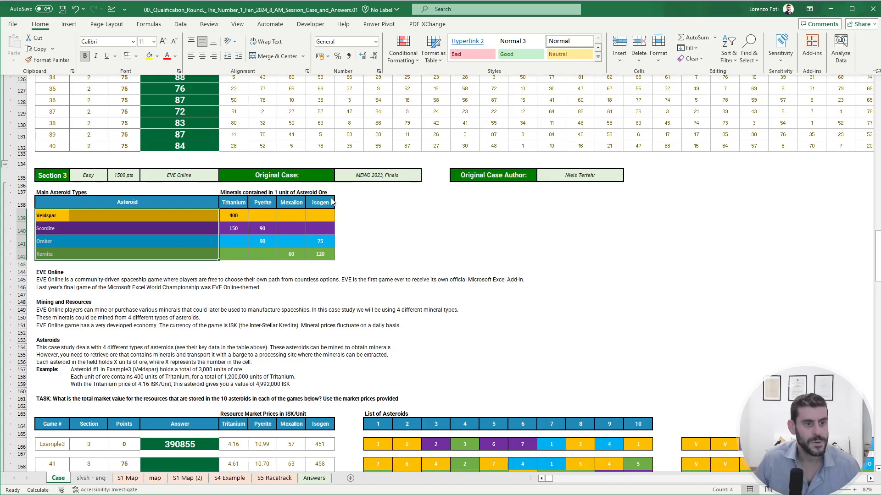
# - Enter the letter codes v, S, O and K beside Veldspar, Scordite, Omber and Kernite in K139:K142
pyautogui.click(354, 215)
pyautogui.write('v')
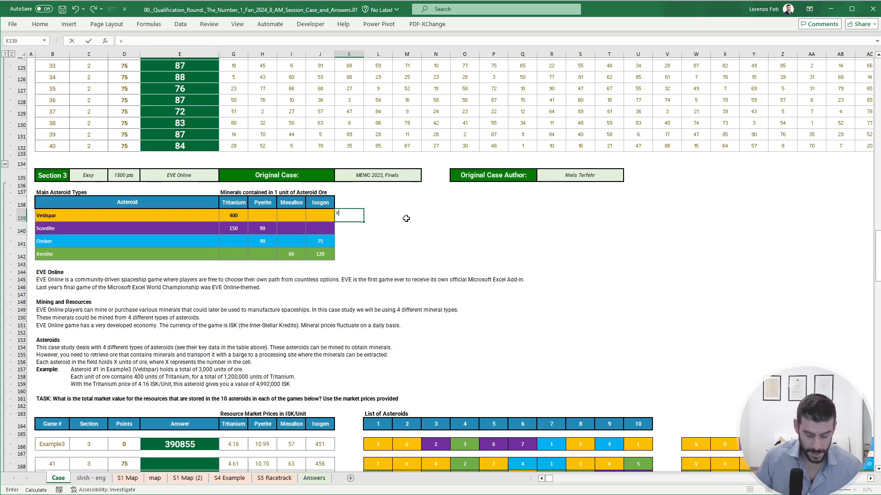
pyautogui.press('Return')
pyautogui.write('s')
pyautogui.press('Return')
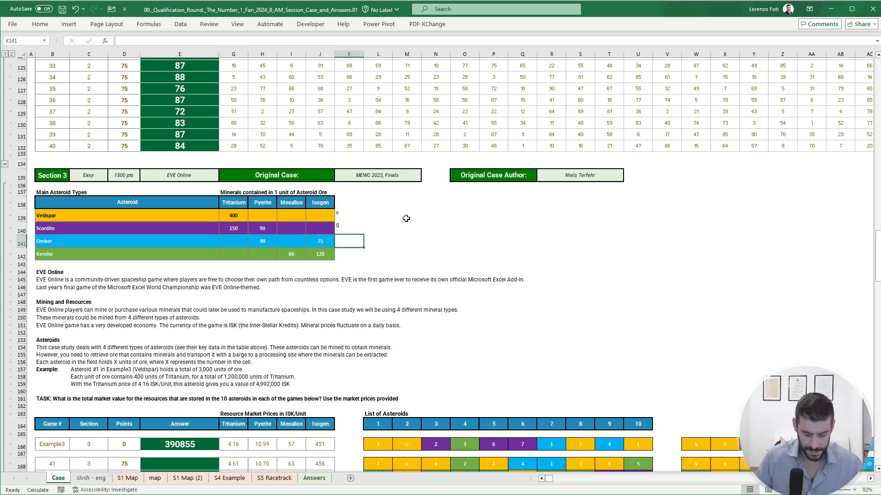
pyautogui.write('o')
pyautogui.press('Return')
pyautogui.write('k')
pyautogui.press('Return')
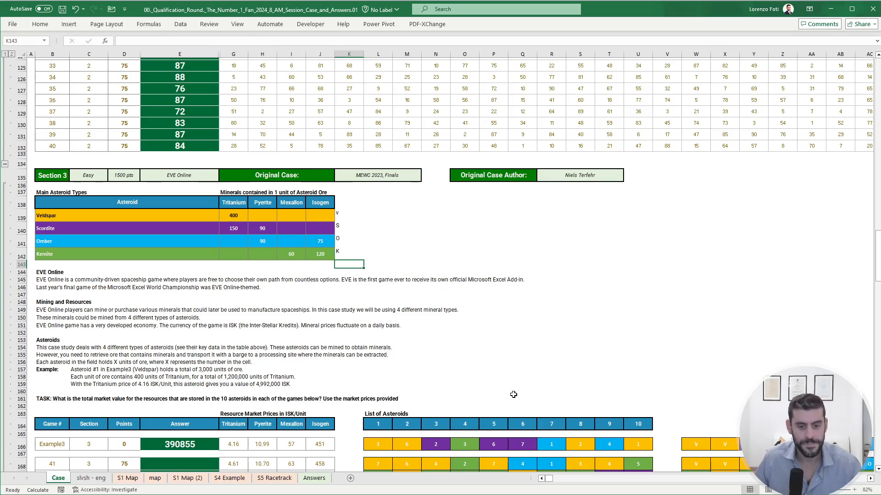
# - Duplicate the slvsh - eng sheet, placing the copy directly after the Case sheet
pyautogui.hscroll(4, 547, 478)
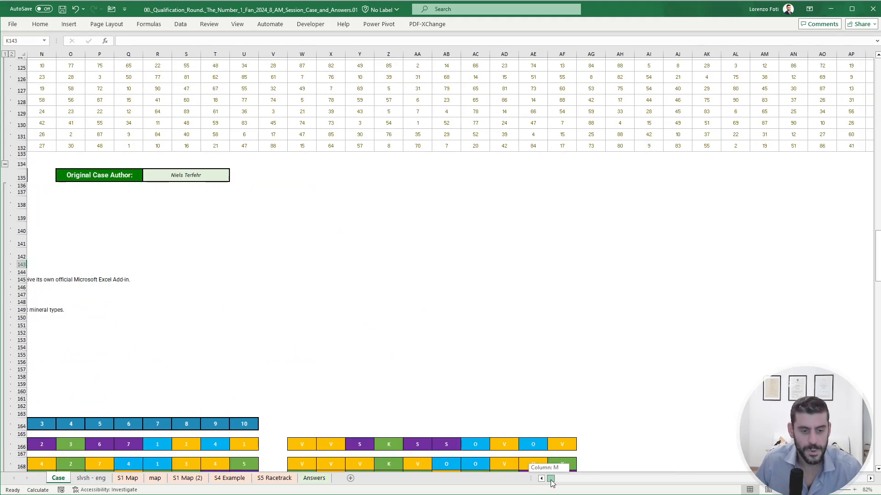
pyautogui.scroll(-4, 565, 431)
pyautogui.scroll(-1, 565, 431)
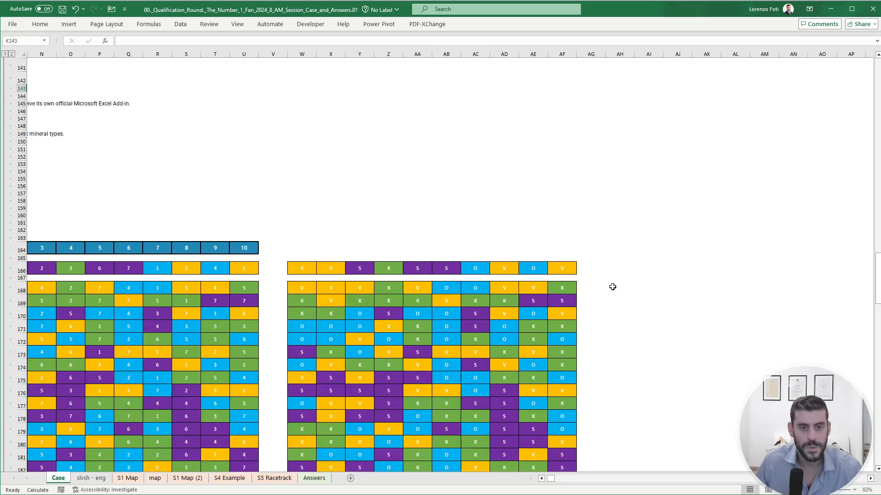
pyautogui.click(611, 271)
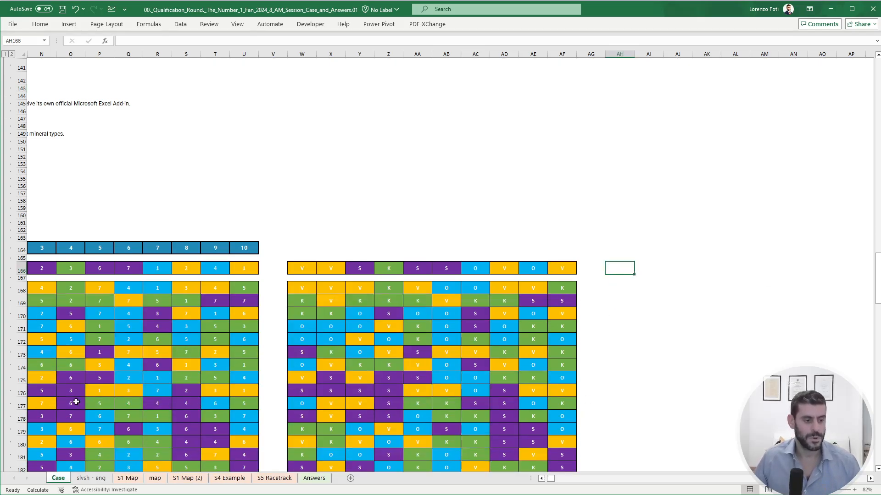
pyautogui.rightClick(84, 482)
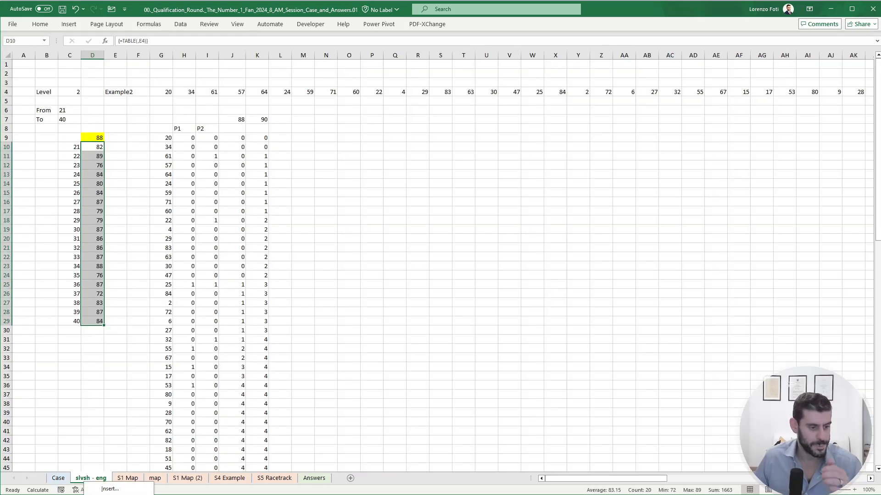
pyautogui.press('m')
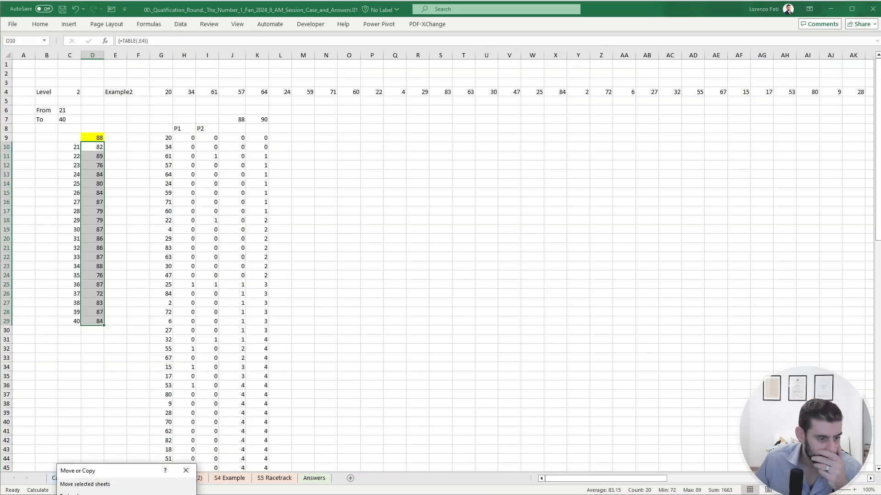
pyautogui.press('Return')
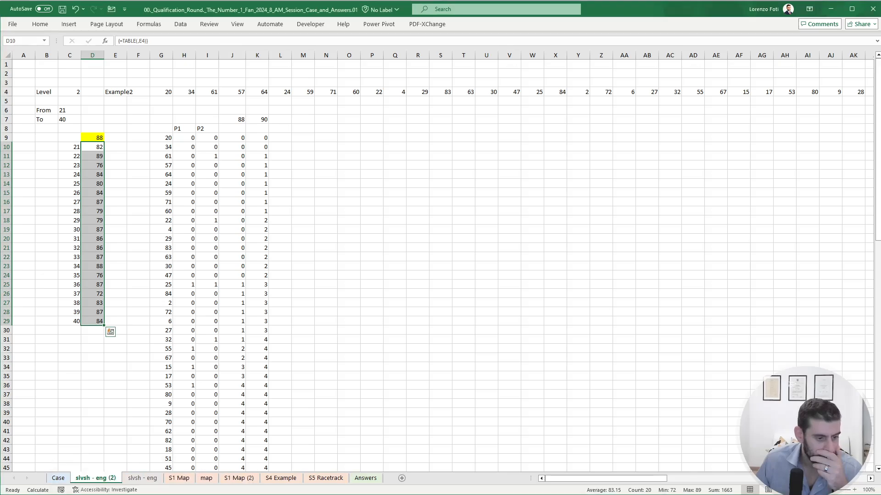
# - On the copied sheet, set the game in E4 to Example3 and the level in C4 to 3
pyautogui.click(123, 92)
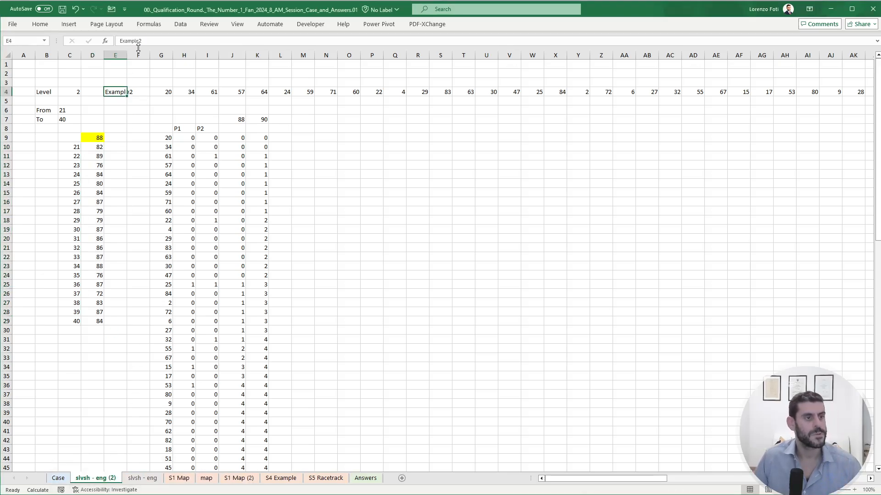
pyautogui.click(144, 41)
pyautogui.press('BackSpace')
pyautogui.write('3')
pyautogui.press('Return')
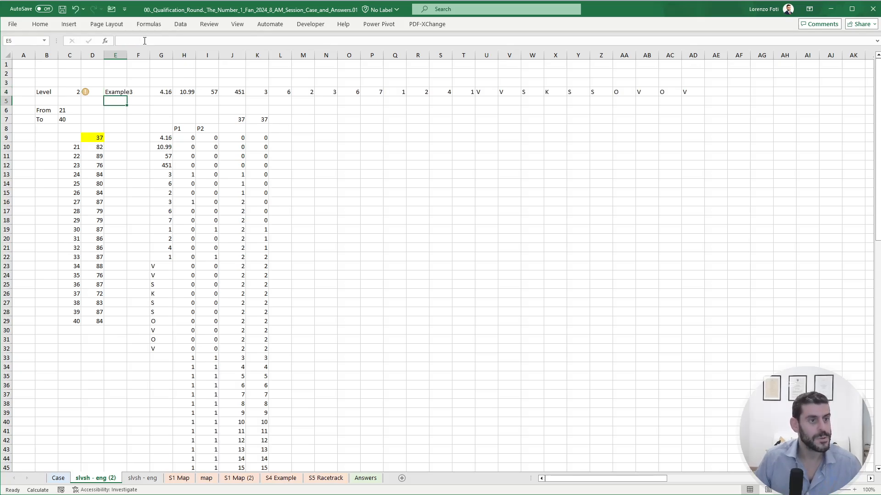
pyautogui.press('Left')
pyautogui.press('Left')
pyautogui.press('Up')
pyautogui.write('3')
pyautogui.press('Return')
# - Clear the old Section 2 calculation block in columns G to K from row 7 downwards
pyautogui.press('Down')
pyautogui.press('Down')
pyautogui.press('Right')
pyautogui.press('Right')
pyautogui.press('Down')
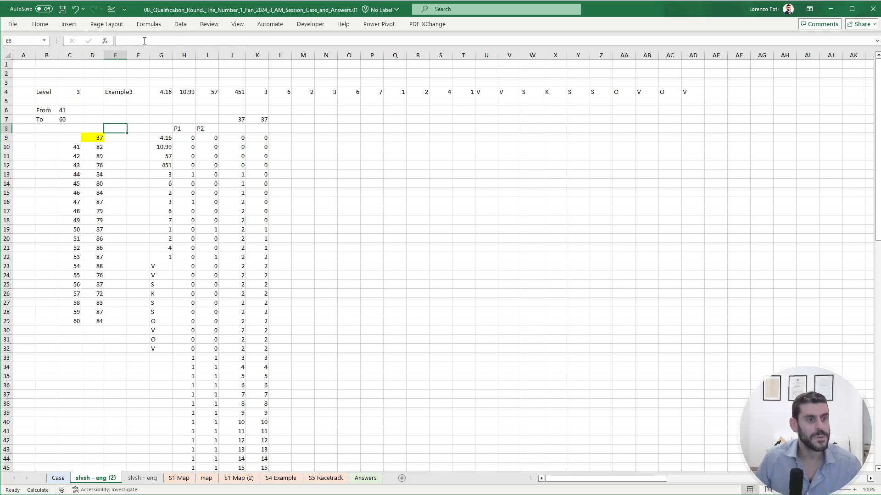
pyautogui.press('Right')
pyautogui.press('Down')
pyautogui.press('Up')
pyautogui.press('Up')
pyautogui.press('Right')
pyautogui.hotkey('shift', 'Right')
pyautogui.hotkey('shift', 'Right')
pyautogui.hotkey('shift', 'Right')
pyautogui.hotkey('shift', 'Right')
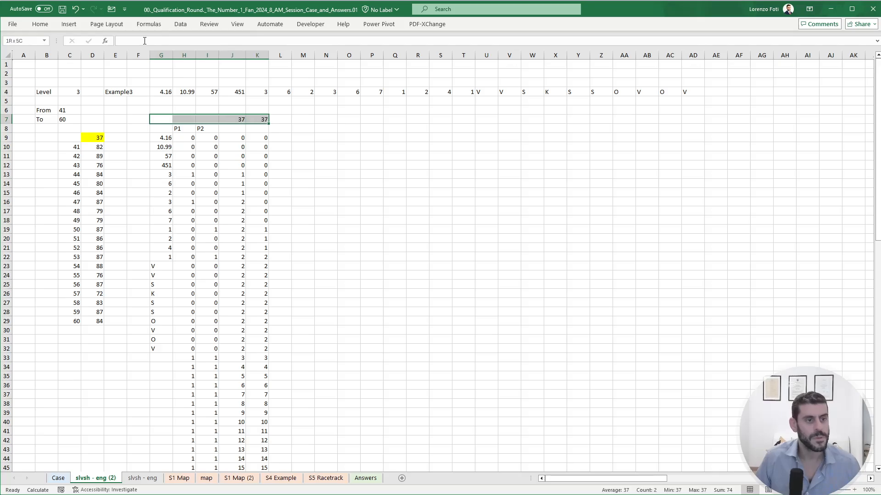
pyautogui.hotkey('shift', 'Down')
pyautogui.hotkey('shift', 'Down')
pyautogui.hotkey('ctrl', 'shift', 'Down')
pyautogui.hotkey('ctrl', 'shift', 'Down')
pyautogui.press('Delete')
# - Enter the formula +G4:J4 in G9 to bring in the four mineral market prices
pyautogui.press('Up')
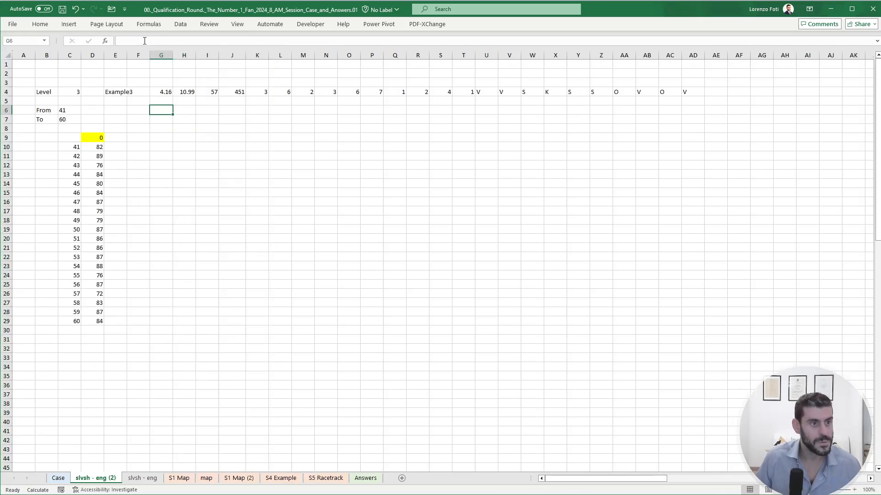
pyautogui.press('Down')
pyautogui.press('Down')
pyautogui.press('Down')
pyautogui.write('+')
pyautogui.press('Up')
pyautogui.press('Up')
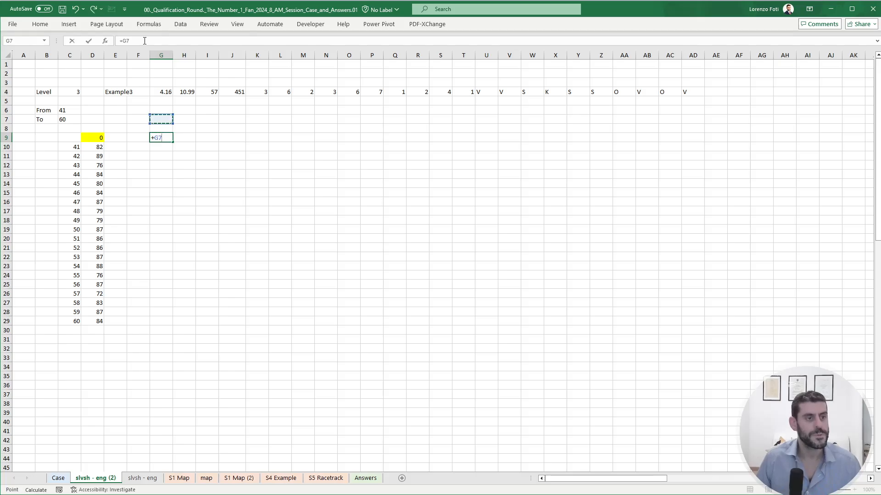
pyautogui.press('Up')
pyautogui.press('Up')
pyautogui.press('Up')
pyautogui.hotkey('shift', 'Right')
pyautogui.hotkey('shift', 'Right')
pyautogui.hotkey('shift', 'Right')
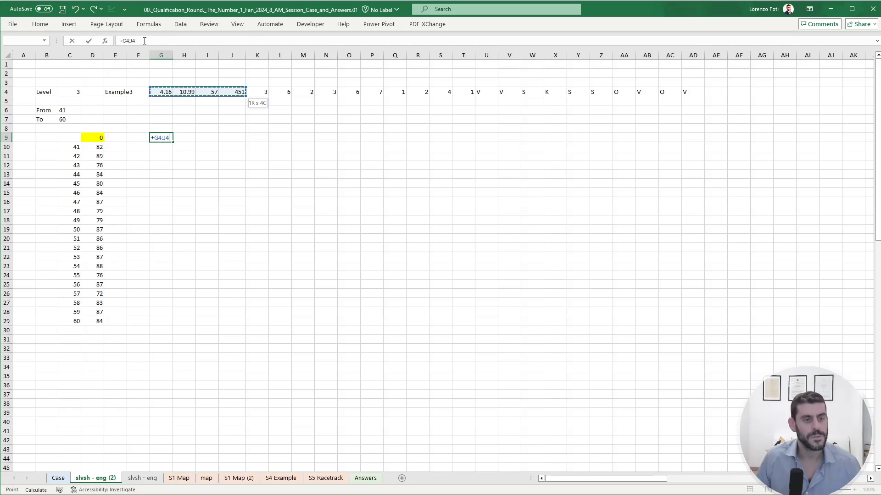
pyautogui.press('Return')
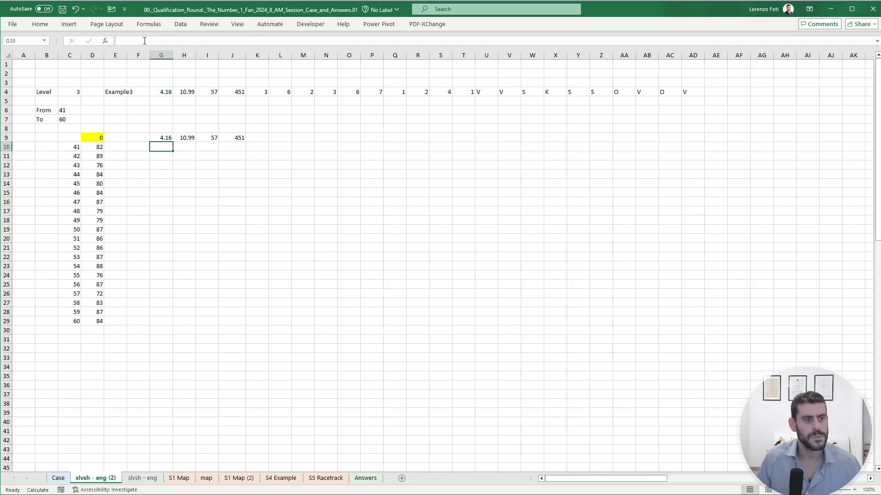
# - Label the prices by referencing the mineral headers in Case G164:J164 from cell G8
pyautogui.press('Up')
pyautogui.hotkey('ctrl', 'pageup')
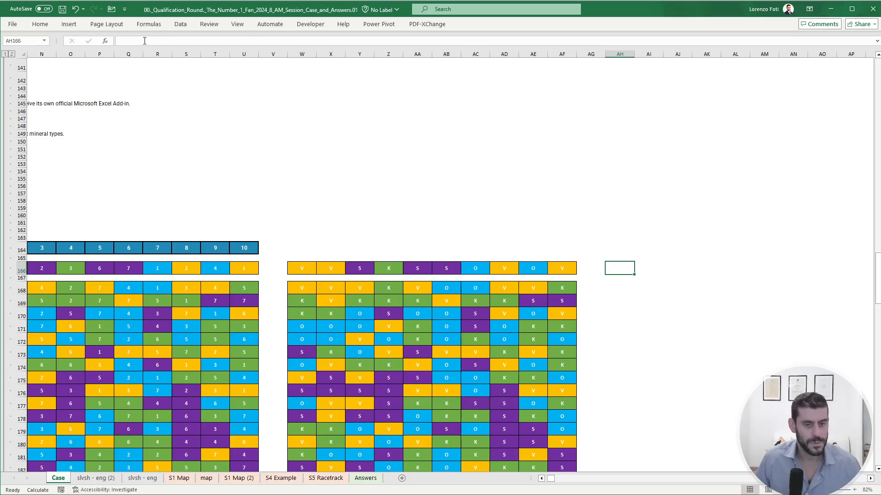
pyautogui.press('Left')
pyautogui.press('Home')
pyautogui.press('Right')
pyautogui.press('Right')
pyautogui.hotkey('ctrl', 'Right')
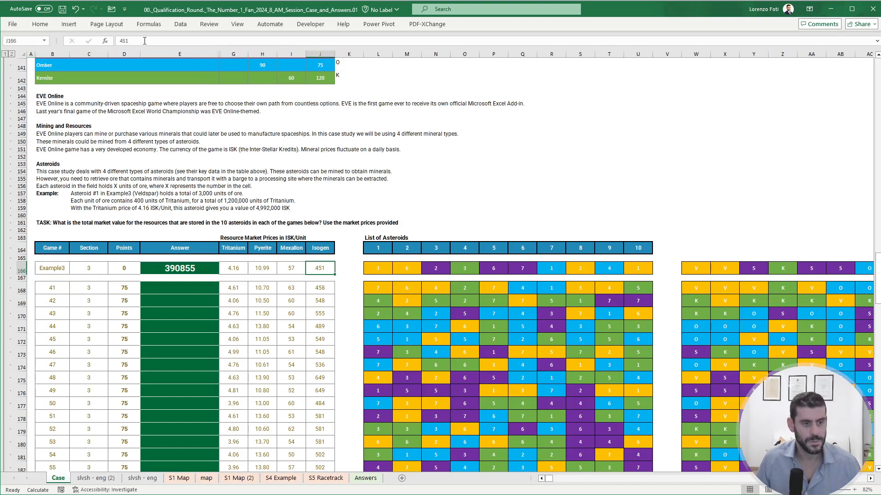
pyautogui.press('Right')
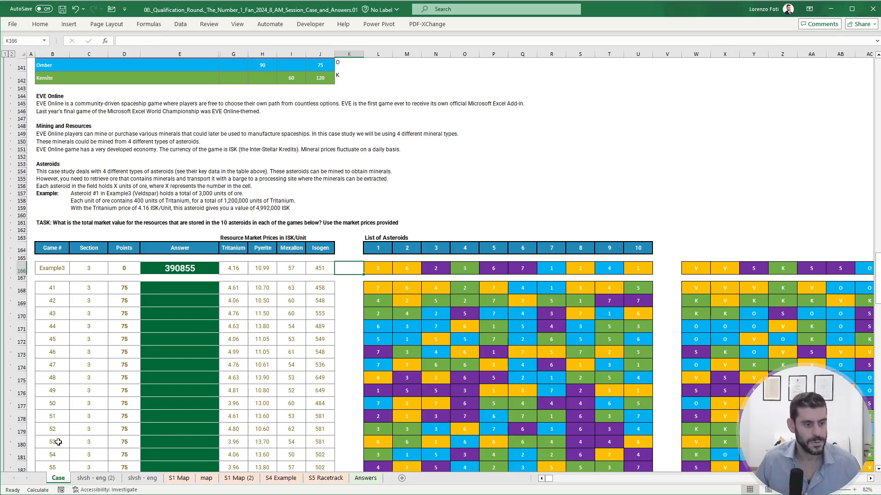
pyautogui.click(80, 477)
pyautogui.click(163, 128)
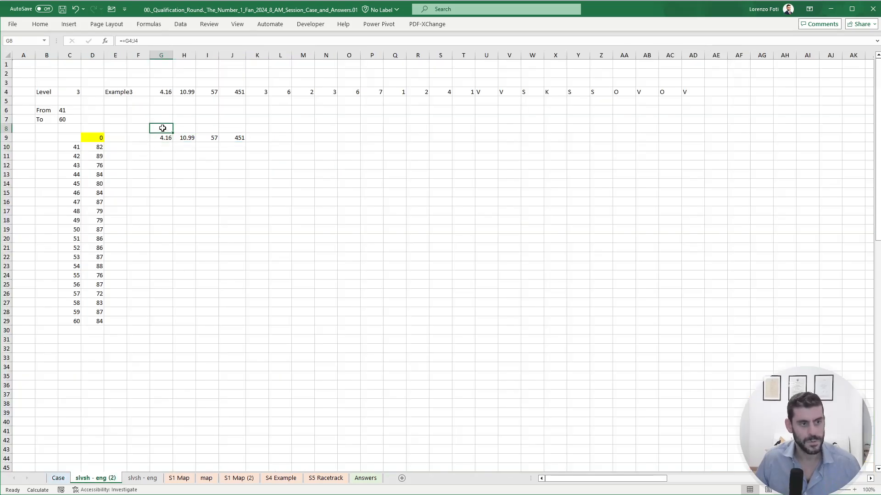
pyautogui.write('+')
pyautogui.click(58, 478)
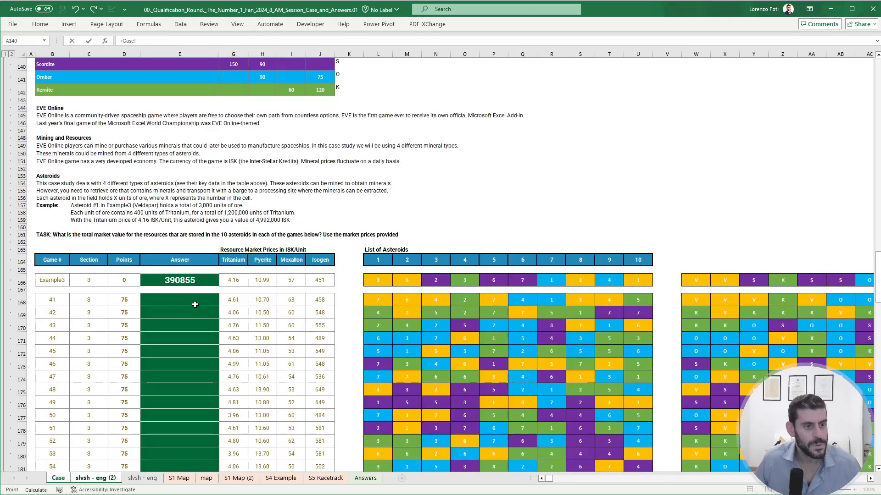
pyautogui.moveTo(229, 259); pyautogui.dragTo(317, 260)
pyautogui.press('Return')
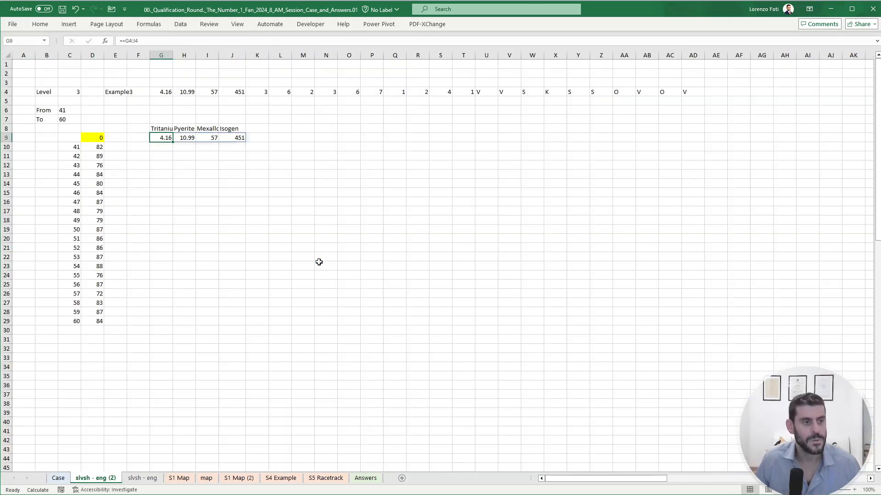
# - Enter a formula in L9 that references the ten asteroid quantities in K4:T4
pyautogui.press('Right')
pyautogui.press('Right')
pyautogui.press('Right')
pyautogui.press('Right')
pyautogui.press('Right')
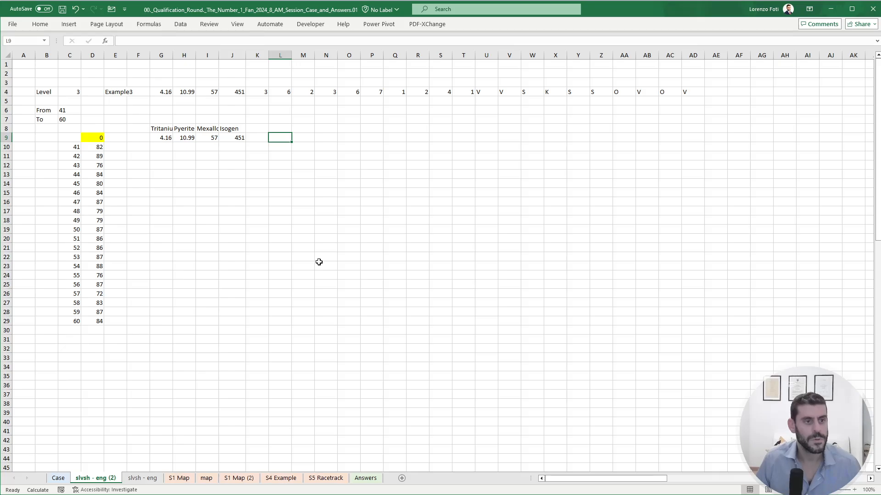
pyautogui.write('+')
pyautogui.press('Left')
pyautogui.press('Up')
pyautogui.press('Up')
pyautogui.press('Up')
pyautogui.press('Up')
pyautogui.press('Up')
pyautogui.hotkey('shift', 'Right')
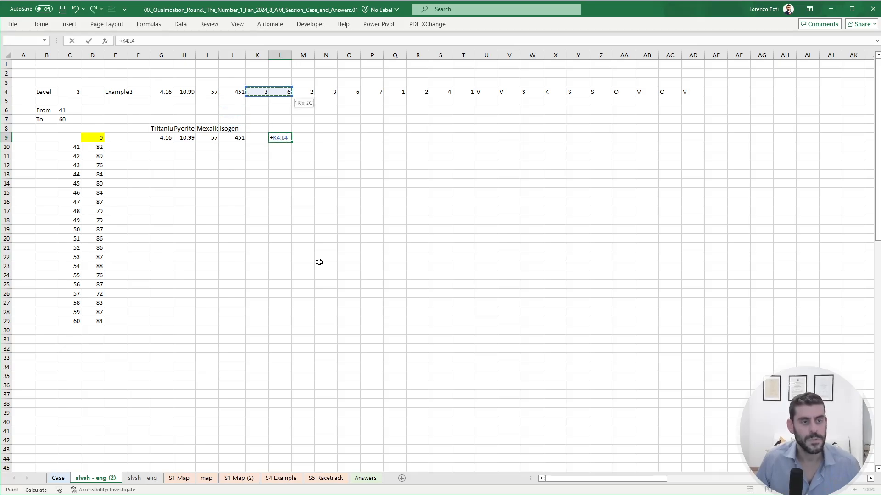
pyautogui.hotkey('shift', 'Right')
pyautogui.hotkey('shift', 'Right')
pyautogui.hotkey('shift', 'Right')
pyautogui.hotkey('shift', 'Right')
pyautogui.hotkey('shift', 'Right')
pyautogui.hotkey('shift', 'Right')
pyautogui.hotkey('shift', 'Right')
pyautogui.hotkey('shift', 'Right')
pyautogui.press('Return')
pyautogui.press('Up')
# - Enter a formula in W9 that references the ten asteroid letter codes in U4:AD4
pyautogui.hotkey('ctrl', 'Right')
pyautogui.press('Right')
pyautogui.press('Right')
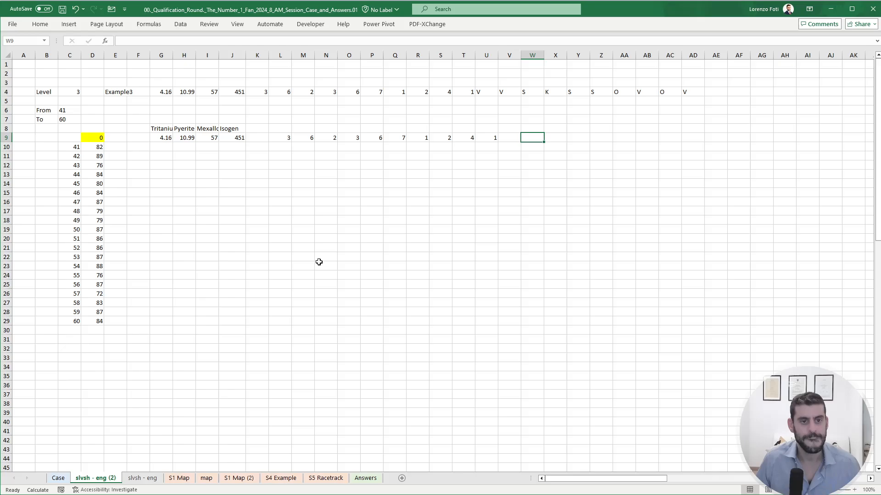
pyautogui.write('+')
pyautogui.press('Left')
pyautogui.press('Left')
pyautogui.hotkey('ctrl', 'Up')
pyautogui.hotkey('ctrl', 'Up')
pyautogui.hotkey('ctrl', 'Down')
pyautogui.hotkey('ctrl', 'Down')
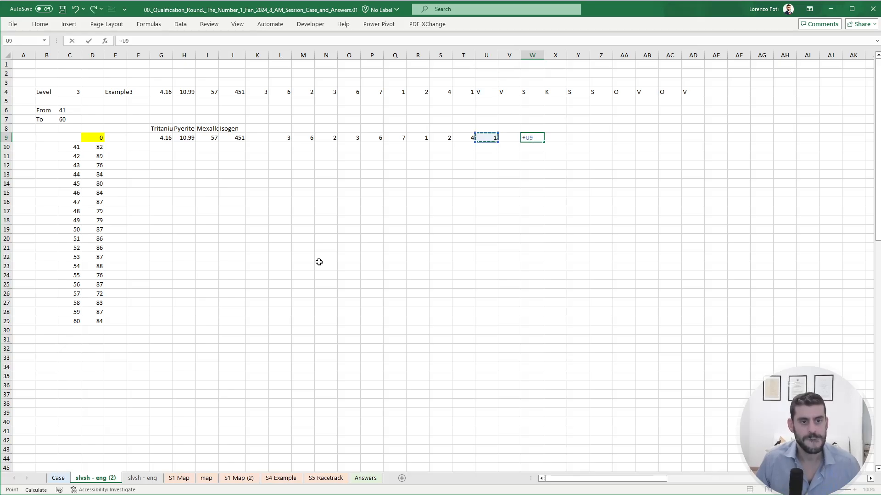
pyautogui.hotkey('ctrl', 'Up')
pyautogui.hotkey('ctrl', 'shift', 'Right')
pyautogui.press('Return')
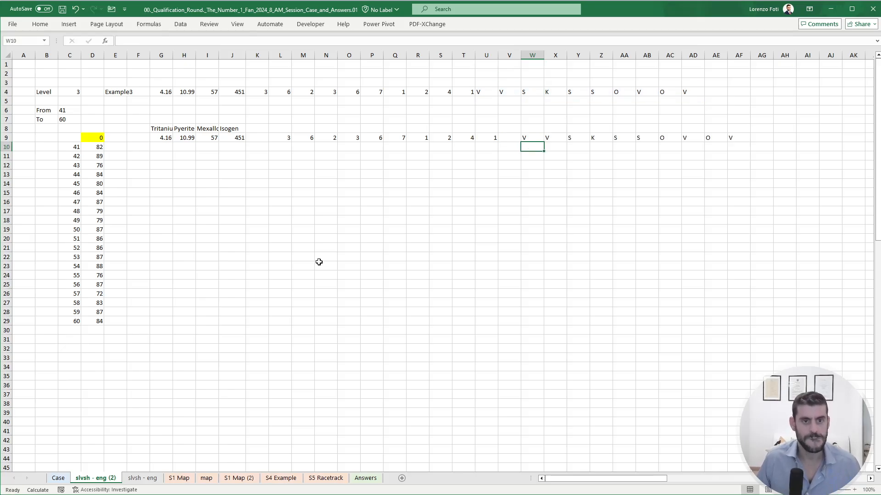
# - Move the letter-code formula from W9 to L10, directly beneath the asteroid quantities
pyautogui.click(533, 136)
pyautogui.moveTo(533, 136); pyautogui.dragTo(281, 145)
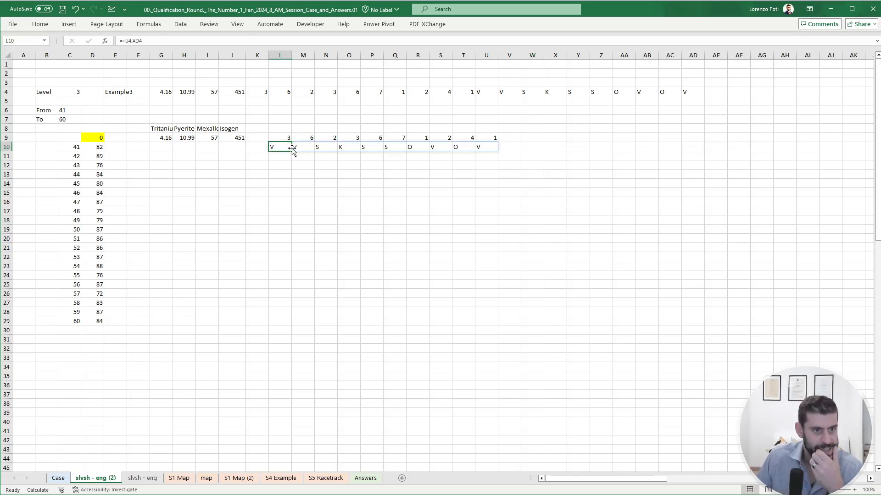
pyautogui.click(302, 183)
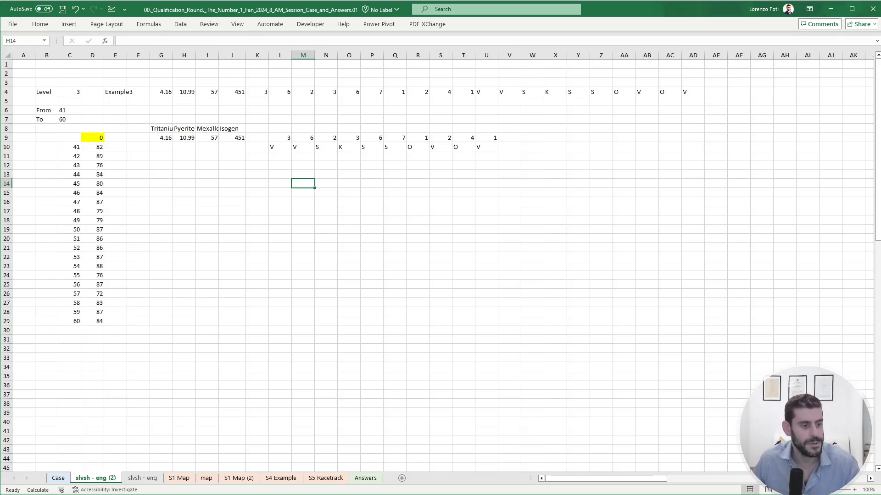
# - Name the asteroid letter codes in Case K139:K142 "ships"
pyautogui.click(58, 478)
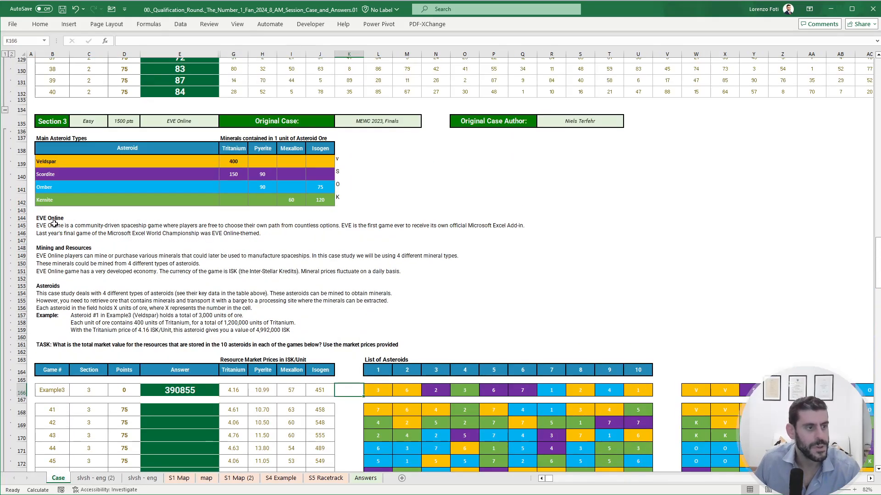
pyautogui.moveTo(342, 160); pyautogui.dragTo(340, 199)
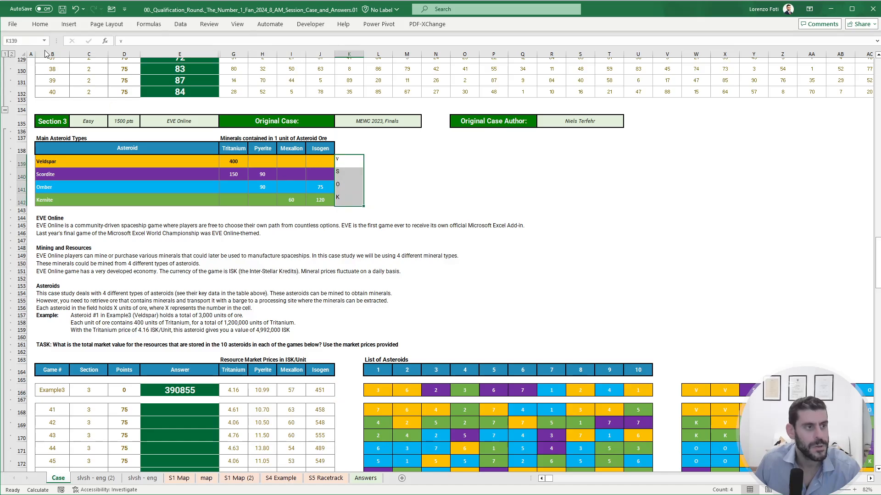
pyautogui.click(29, 41)
pyautogui.write('ship')
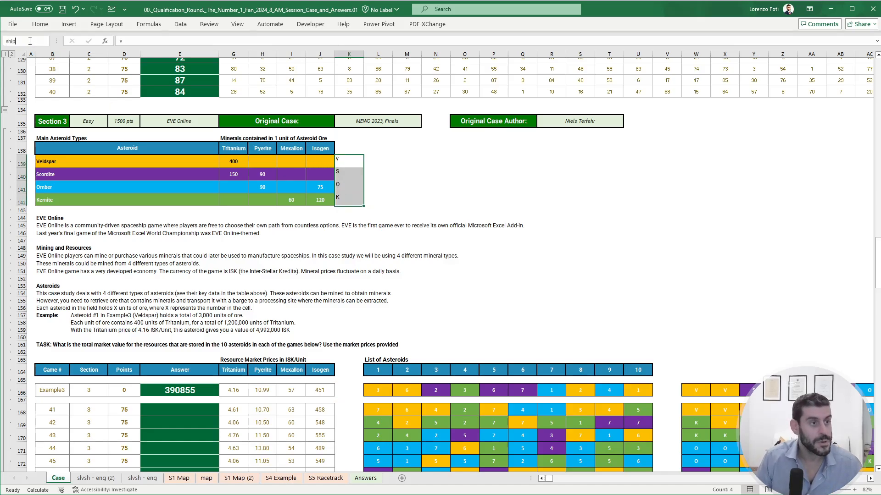
pyautogui.press('Return')
# - Name the mineral content table in Case G139:J142 "minerals"
pyautogui.press('Left')
pyautogui.press('Left')
pyautogui.press('Left')
pyautogui.press('Left')
pyautogui.hotkey('shift', 'Right')
pyautogui.hotkey('shift', 'Right')
pyautogui.hotkey('shift', 'Right')
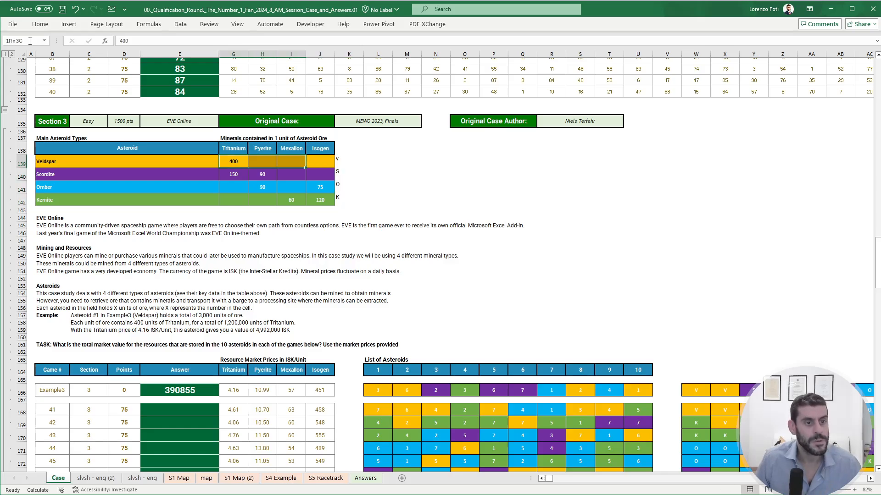
pyautogui.hotkey('shift', 'Down')
pyautogui.hotkey('shift', 'Down')
pyautogui.hotkey('shift', 'Down')
pyautogui.click(30, 42)
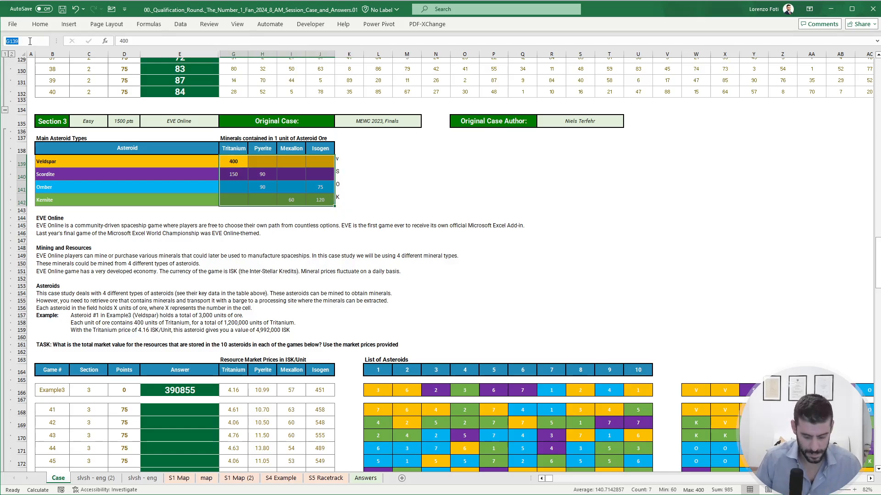
pyautogui.write('minerals')
pyautogui.press('Return')
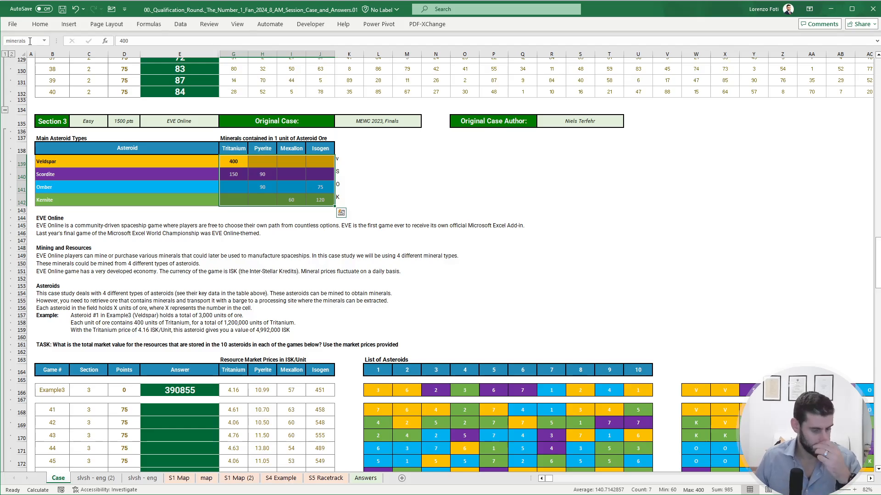
# - In L12 of the calculation sheet, look up the first letter code with XLOOKUP(L10,ships,minerals)
pyautogui.hotkey('ctrl', 'pagedown')
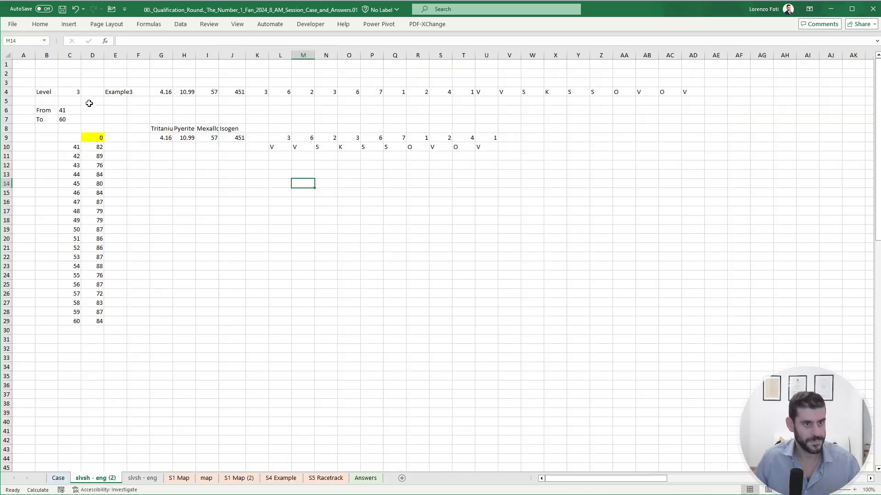
pyautogui.click(282, 168)
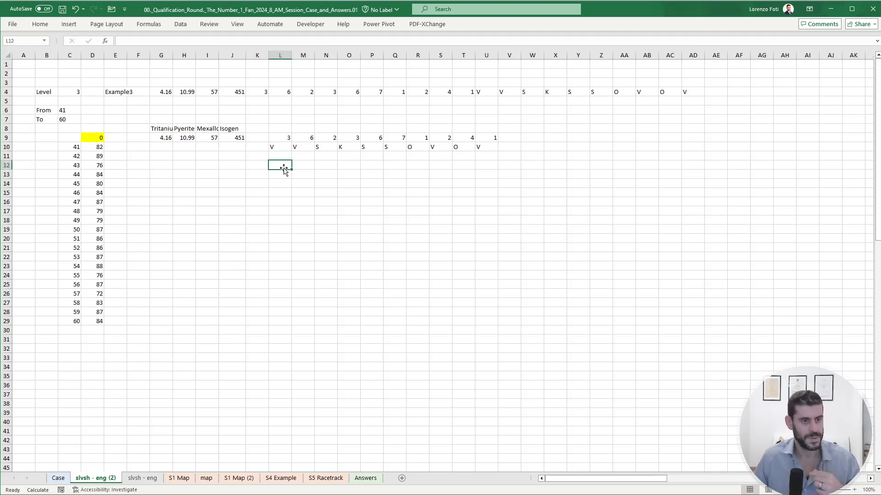
pyautogui.write('+')
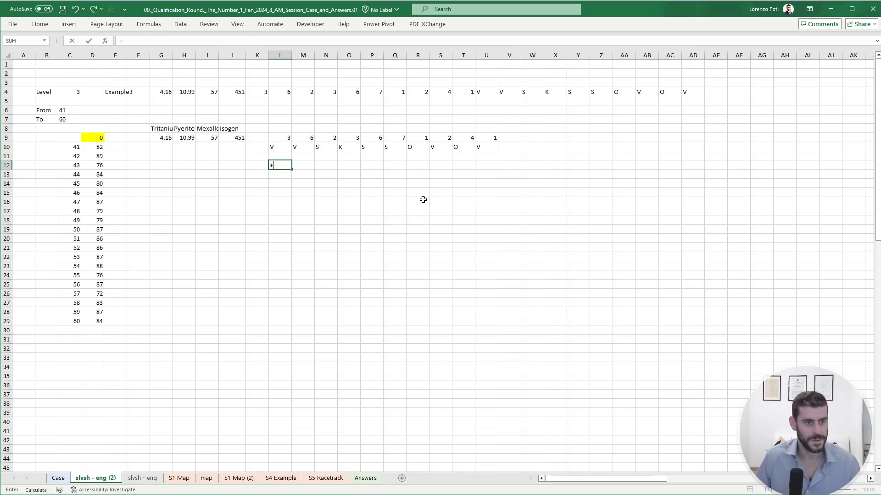
pyautogui.write('xl')
pyautogui.press('Tab')
pyautogui.press('Up')
pyautogui.press('Up')
pyautogui.write(',')
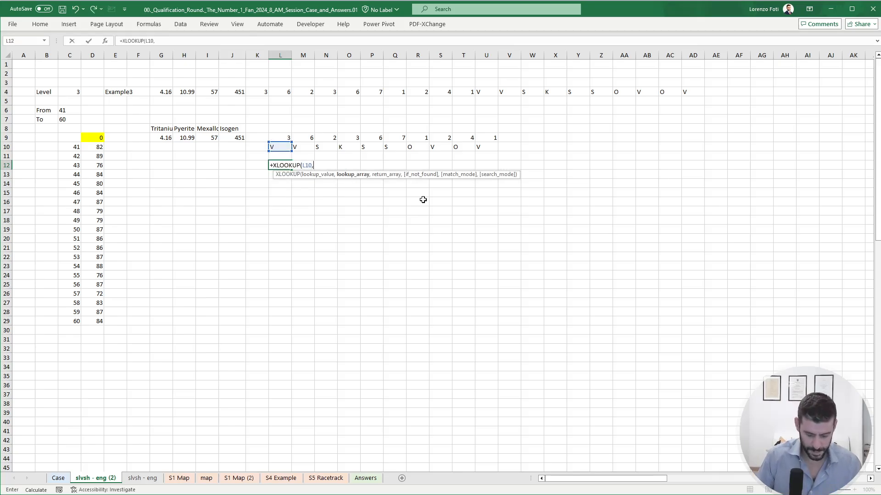
pyautogui.write('ships,MINe')
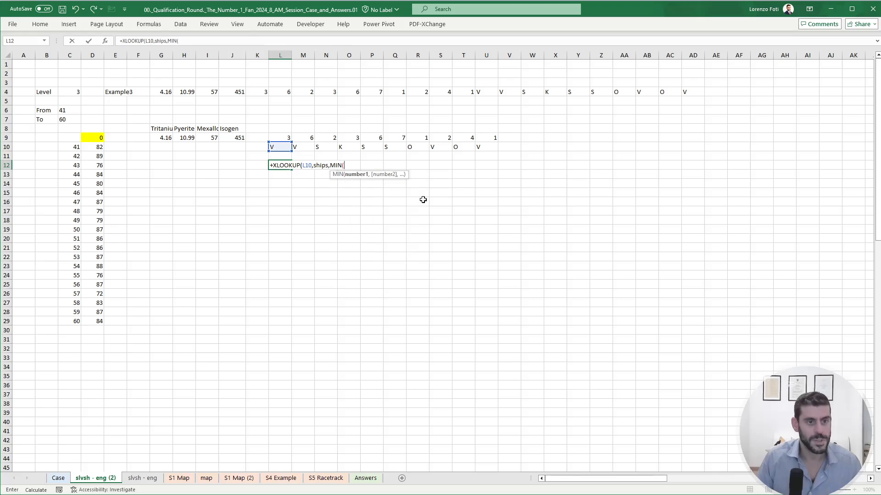
pyautogui.press('Tab')
pyautogui.press('Return')
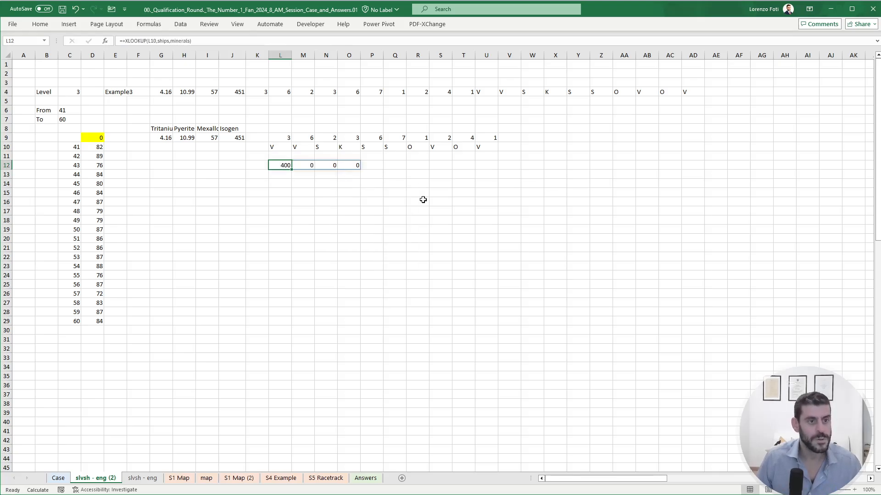
# - Wrap the XLOOKUP in L12 in TRANSPOSE so the mineral contents run down the column
pyautogui.click(128, 40)
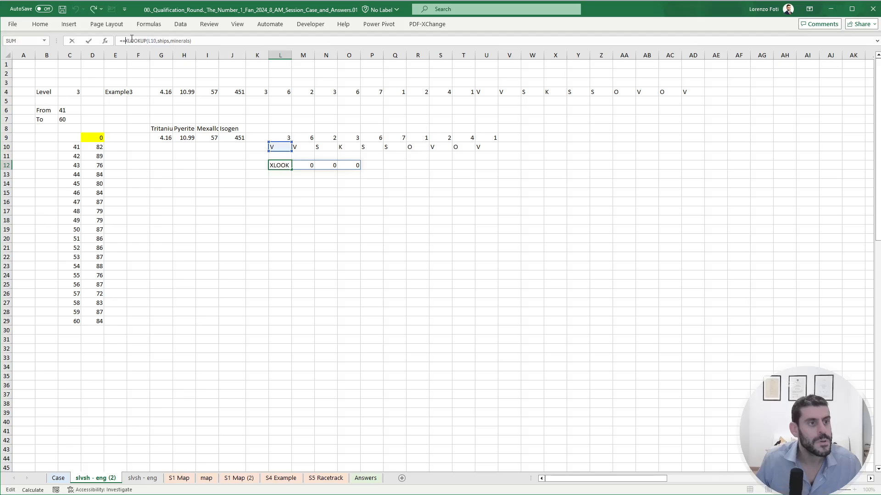
pyautogui.write('TRANSPOSE(')
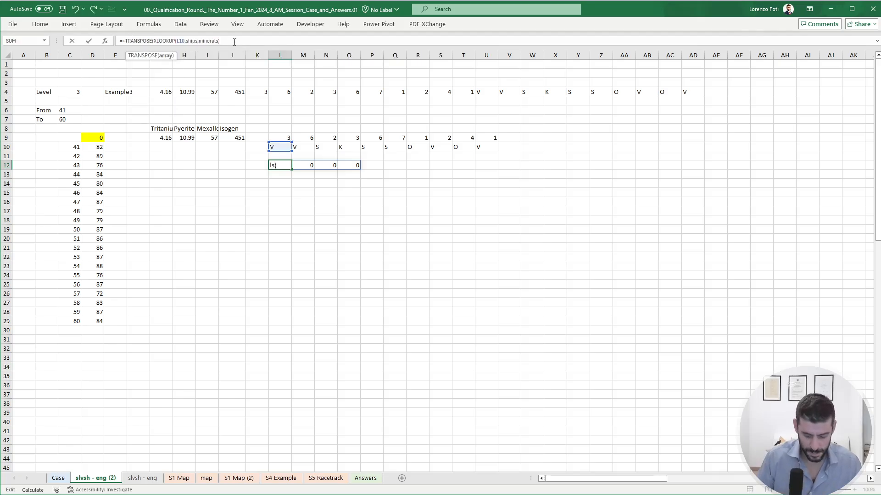
pyautogui.press('Return')
# - Copy the transposed lookup formula from L12 across M12:U12 for the remaining asteroids
pyautogui.press('Up')
pyautogui.press('Right')
pyautogui.hotkey('ctrl', 'r')
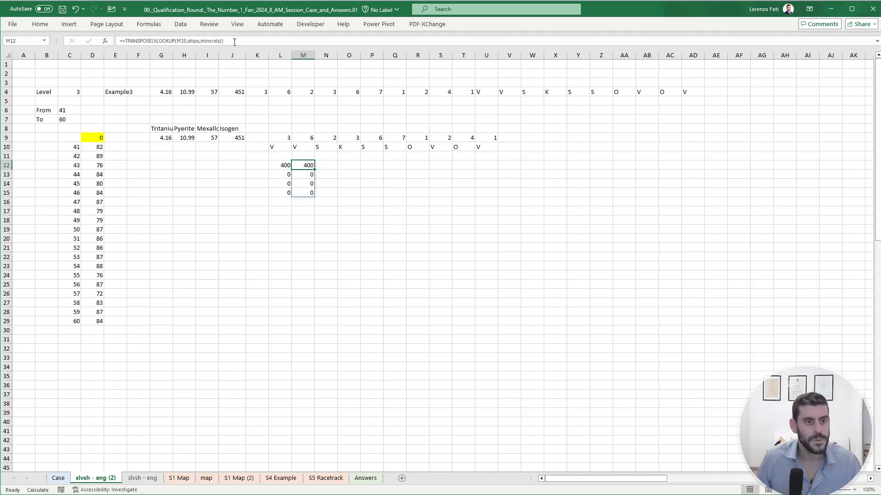
pyautogui.hotkey('ctrl', 'c')
pyautogui.press('Right')
pyautogui.hotkey('shift', 'Right')
pyautogui.hotkey('shift', 'Right')
pyautogui.hotkey('shift', 'Right')
pyautogui.hotkey('shift', 'Right')
pyautogui.hotkey('shift', 'Right')
pyautogui.hotkey('shift', 'Right')
pyautogui.hotkey('shift', 'Right')
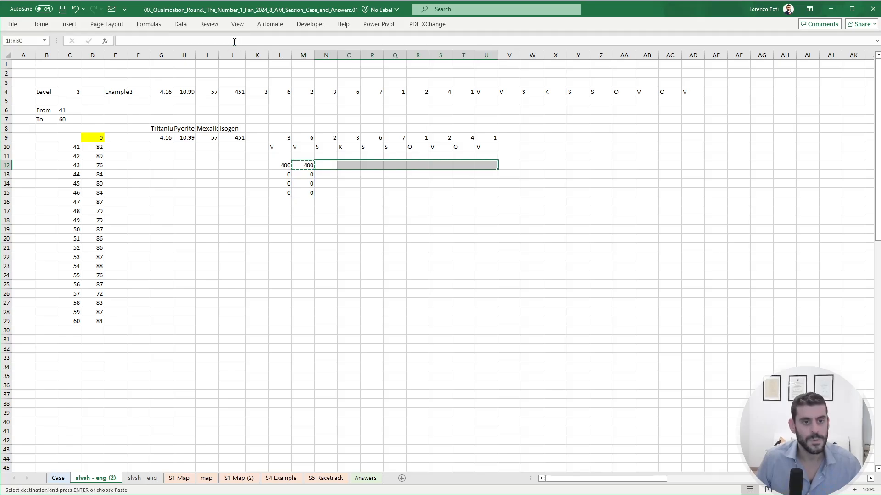
pyautogui.hotkey('ctrl', 'v')
pyautogui.press('Escape')
# - Enter a TRANSPOSE formula in G12 that lists the mineral names and prices from G8:J9 vertically
pyautogui.press('Left')
pyautogui.press('Left')
pyautogui.press('Left')
pyautogui.press('Left')
pyautogui.press('Left')
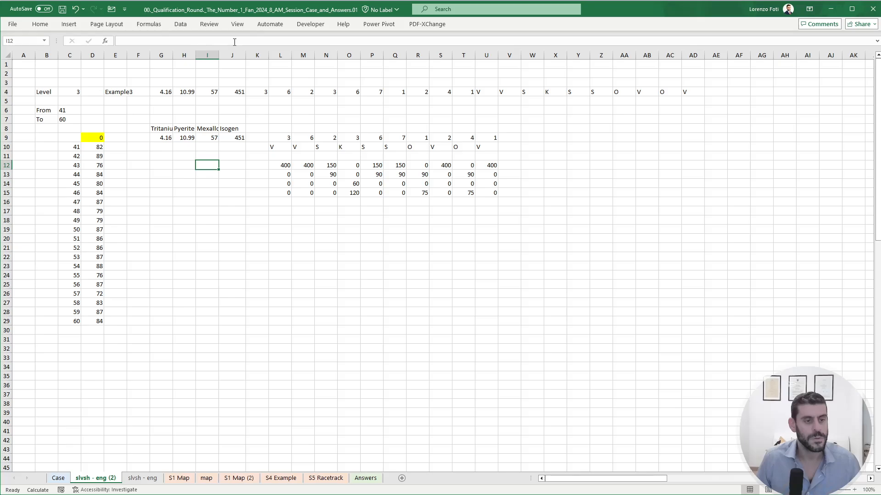
pyautogui.press('Left')
pyautogui.press('Left')
pyautogui.write('+tr')
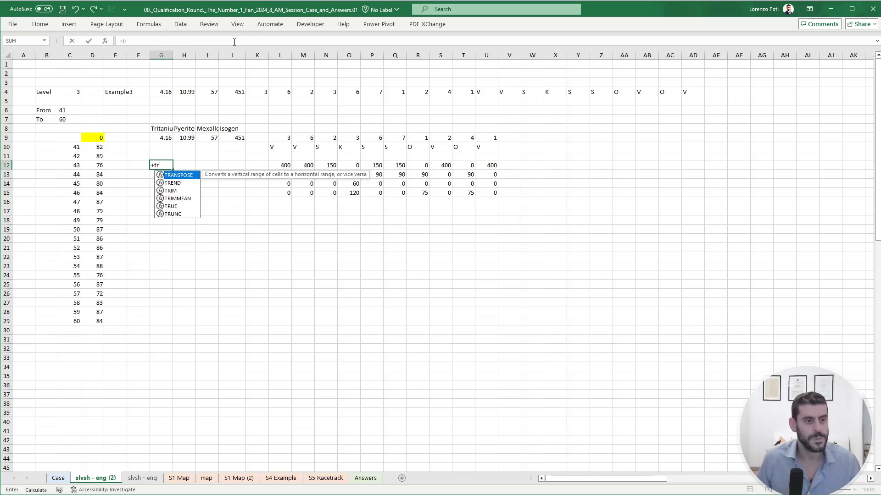
pyautogui.press('Escape')
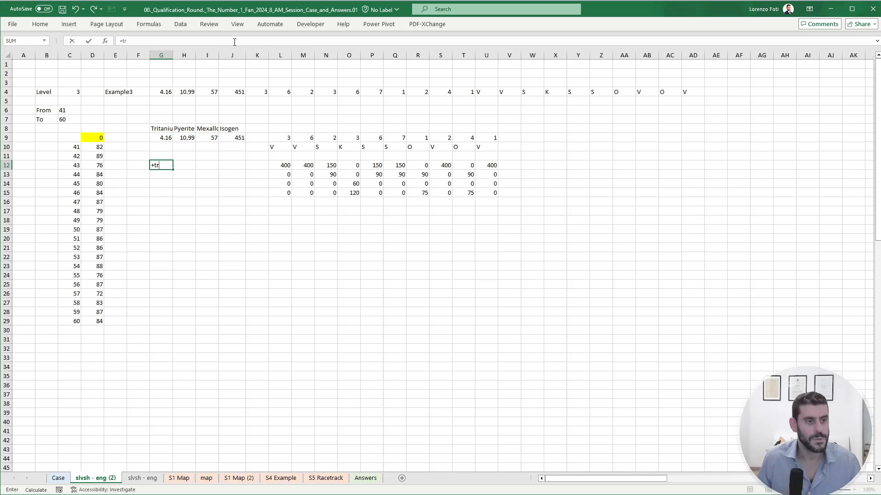
pyautogui.write('a')
pyautogui.press('Tab')
pyautogui.press('Up')
pyautogui.press('Up')
pyautogui.press('Up')
pyautogui.press('Up')
pyautogui.hotkey('shift', 'Right')
pyautogui.hotkey('shift', 'Right')
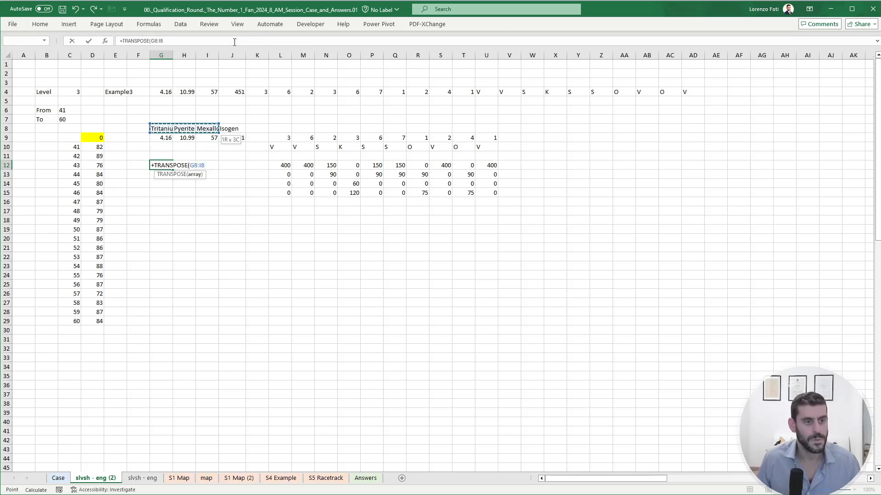
pyautogui.hotkey('shift', 'Right')
pyautogui.hotkey('shift', 'Down')
pyautogui.hotkey('ctrl', 'Return')
# - Enter a formula in W12 that multiplies the Tritanium price in H12 by the contents in L12:U12
pyautogui.press('Right')
pyautogui.press('Right')
pyautogui.press('Right')
pyautogui.press('Right')
pyautogui.press('Right')
pyautogui.press('Right')
pyautogui.press('Right')
pyautogui.press('Right')
pyautogui.press('Right')
pyautogui.press('Right')
pyautogui.press('Right')
pyautogui.press('Right')
pyautogui.press('Right')
pyautogui.press('Right')
pyautogui.press('Right')
pyautogui.press('Right')
pyautogui.press('Right')
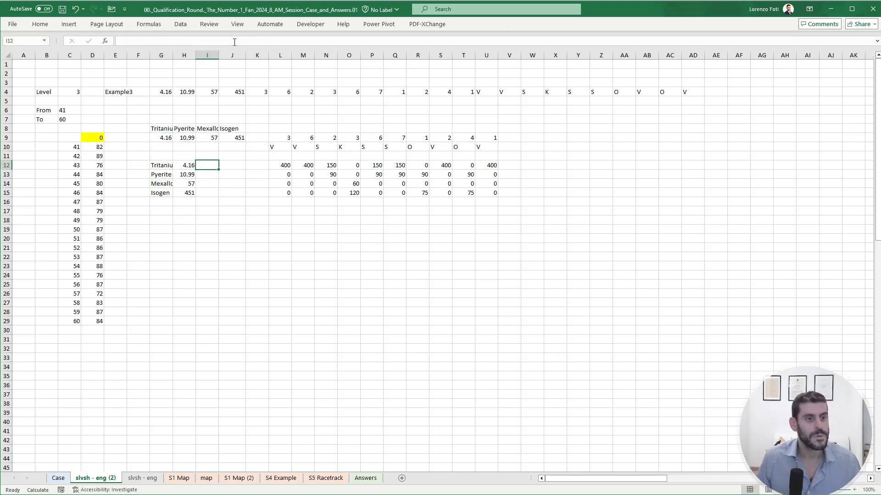
pyautogui.press('Left')
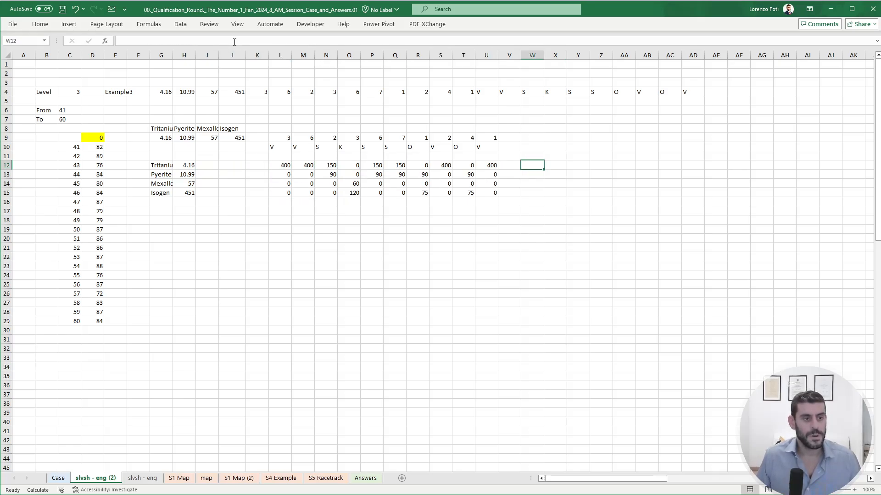
pyautogui.write('+')
pyautogui.press('Left')
pyautogui.press('Left')
pyautogui.press('Left')
pyautogui.press('Left')
pyautogui.press('Left')
pyautogui.press('Left')
pyautogui.press('Left')
pyautogui.press('Left')
pyautogui.press('Left')
pyautogui.press('Left')
pyautogui.press('Left')
pyautogui.press('Left')
pyautogui.press('Left')
pyautogui.press('Left')
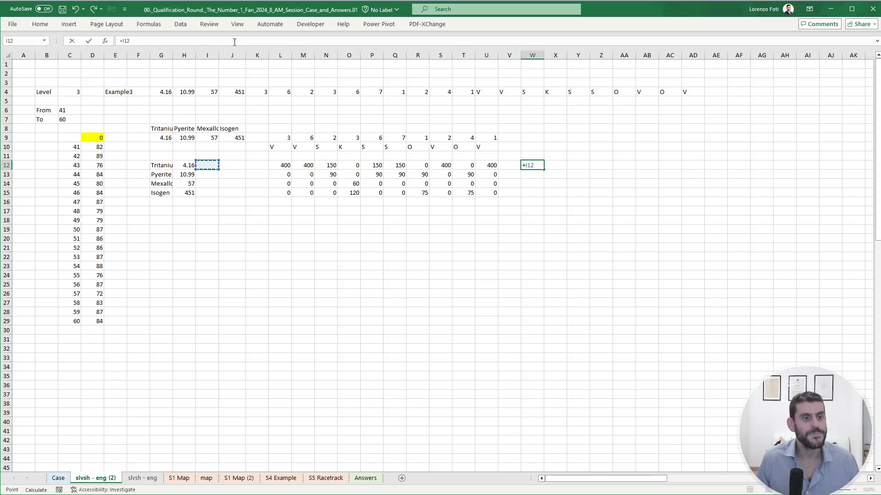
pyautogui.press('Left')
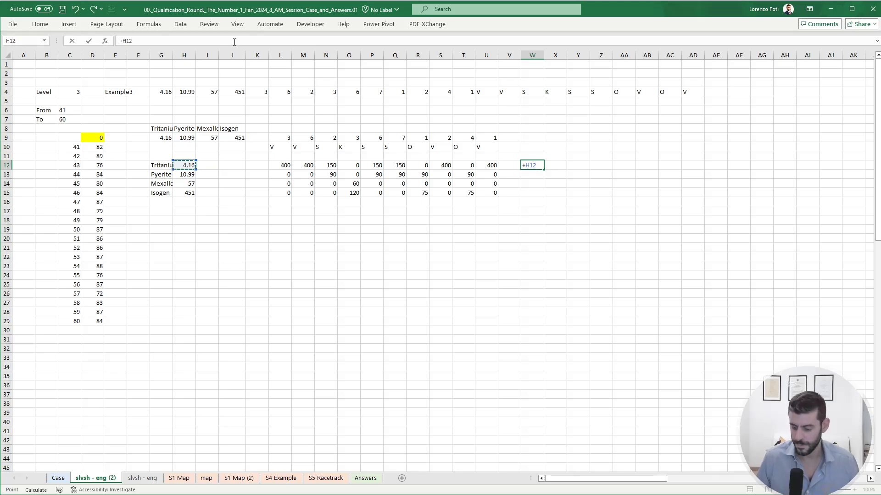
pyautogui.write('*')
pyautogui.hotkey('ctrl', 'Left')
pyautogui.hotkey('ctrl', 'Left')
pyautogui.hotkey('ctrl', 'shift', 'Right')
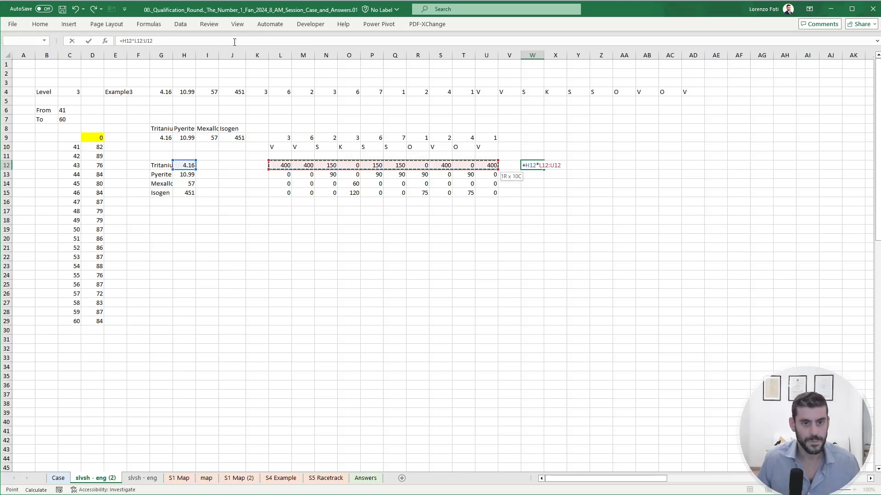
pyautogui.press('Return')
# - Fill the price-times-content formula from W12 down through W15 for the other three minerals
pyautogui.hotkey('ctrl', 'd')
pyautogui.press('Down')
pyautogui.hotkey('ctrl', 'd')
pyautogui.press('Down')
pyautogui.hotkey('ctrl', 'd')
# - Total the Tritanium row in AH12 with SUM(W12#)
pyautogui.press('Up')
pyautogui.press('Up')
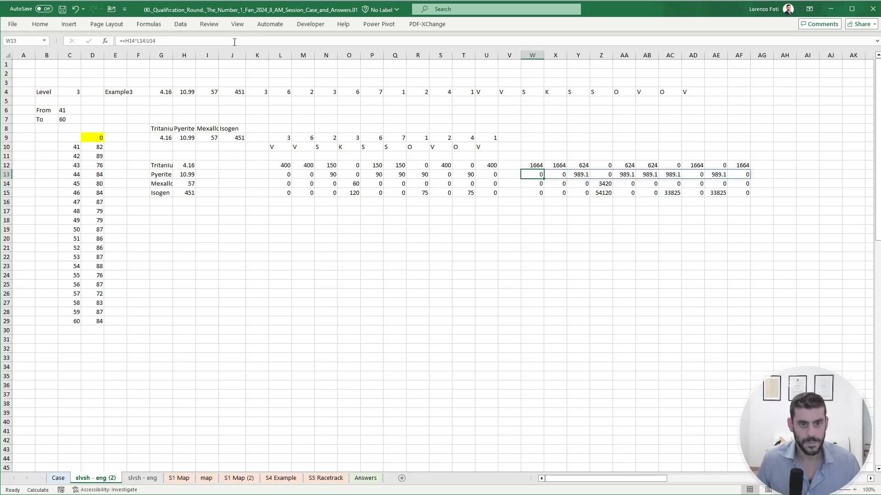
pyautogui.press('Up')
pyautogui.hotkey('ctrl', 'Right')
pyautogui.press('Right')
pyautogui.press('Right')
pyautogui.write('+sum')
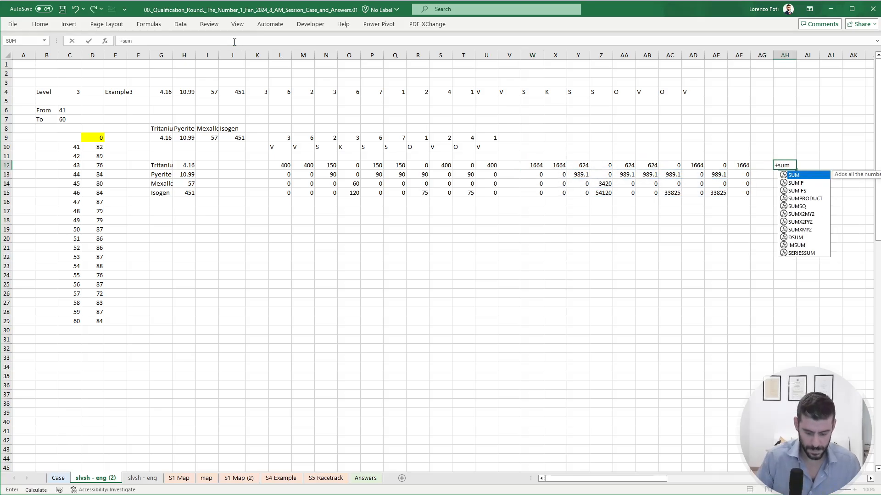
pyautogui.write('(')
pyautogui.press('Left')
pyautogui.hotkey('ctrl', 'Left')
pyautogui.hotkey('ctrl', 'Left')
pyautogui.hotkey('ctrl', 'shift', 'Right')
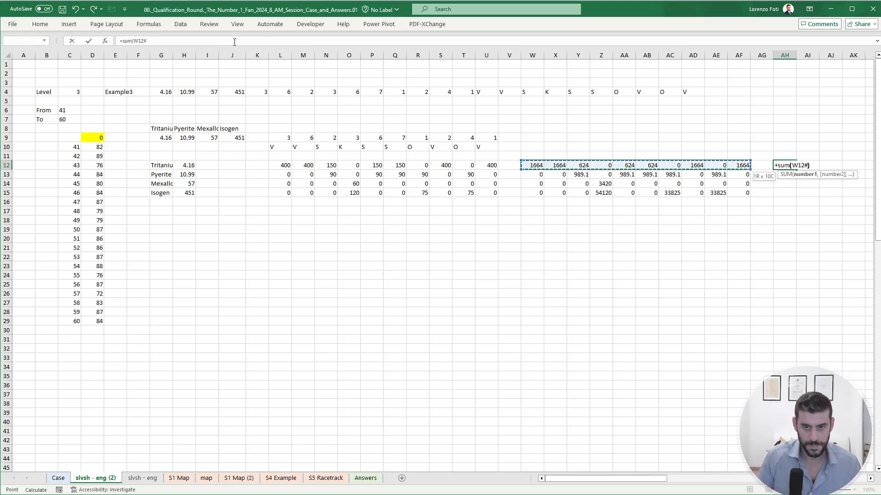
pyautogui.press('Return')
# - Fill the row total from AH12 down through AH15 for the other minerals
pyautogui.hotkey('ctrl', 'd')
pyautogui.press('Down')
pyautogui.hotkey('ctrl', 'd')
pyautogui.press('Down')
pyautogui.hotkey('ctrl', 'd')
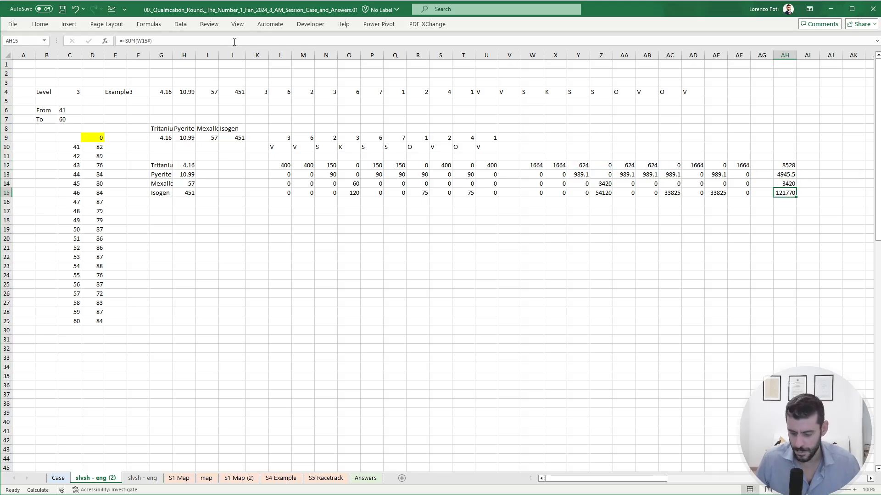
# - Compare the Example3 explanation and answer on the Case sheet with the mineral contents in L12:U15
pyautogui.hotkey('ctrl', 'pageup')
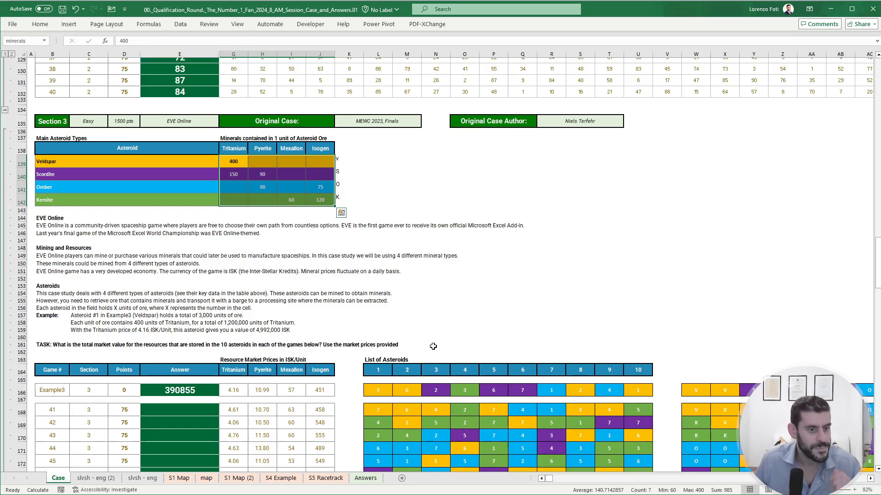
pyautogui.click(443, 316)
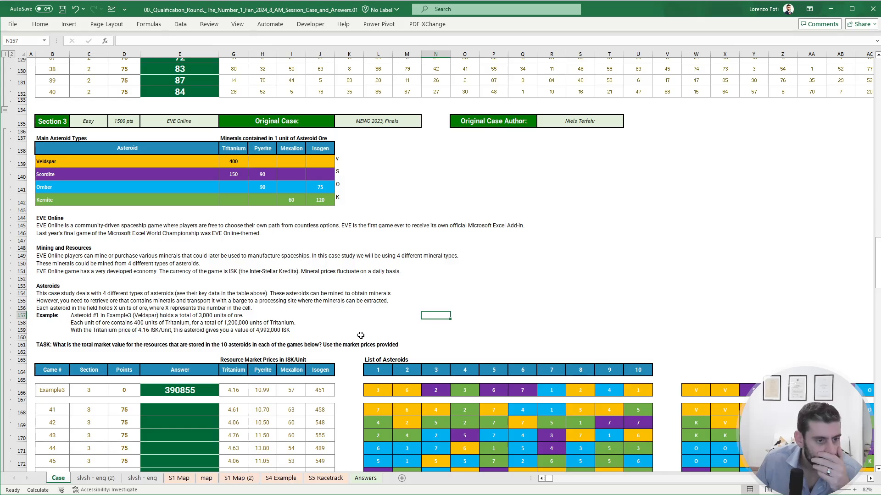
pyautogui.click(107, 479)
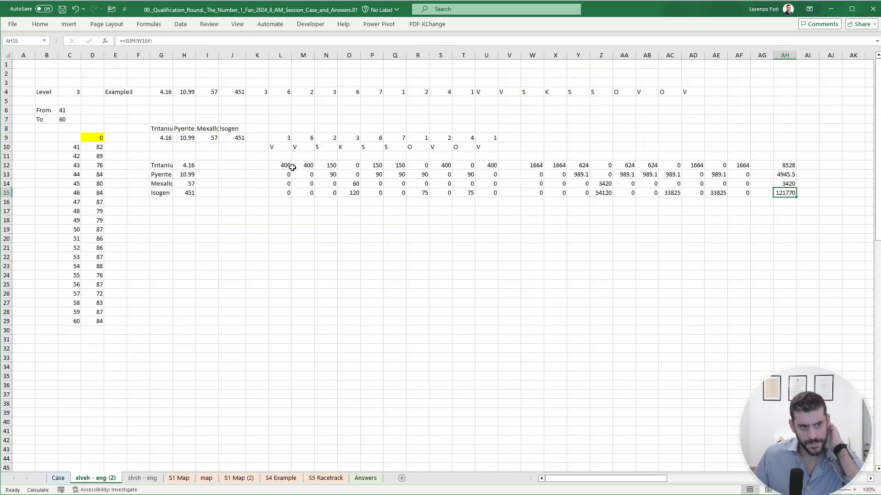
pyautogui.moveTo(280, 164); pyautogui.dragTo(485, 194)
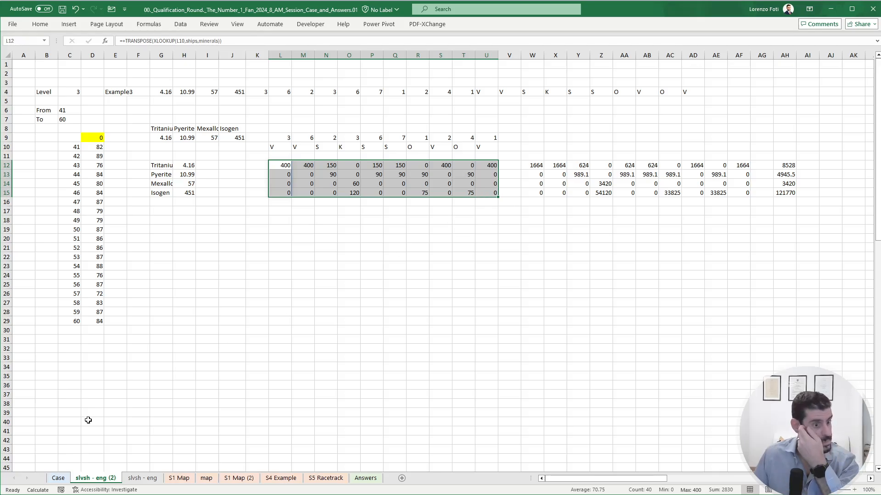
pyautogui.click(58, 478)
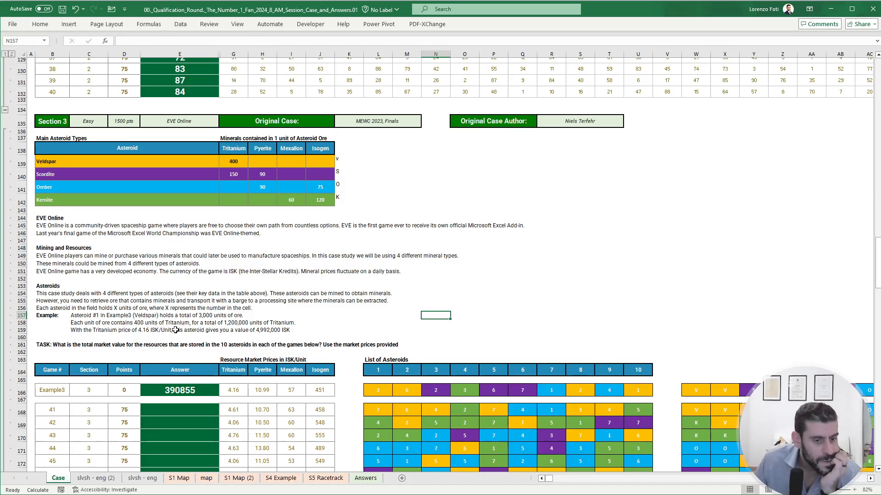
pyautogui.click(100, 479)
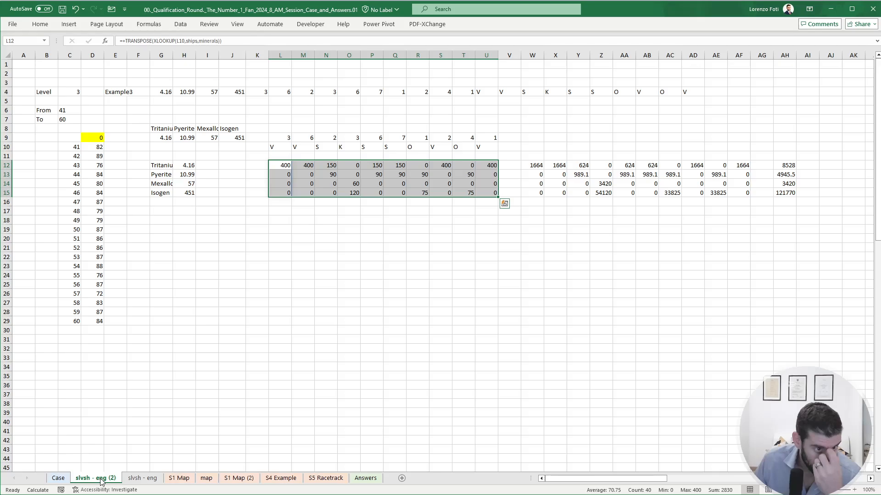
# - Compare the ore quantities in L9 and mineral contents in L12 with the asteroid explanation on the Case sheet
pyautogui.click(243, 239)
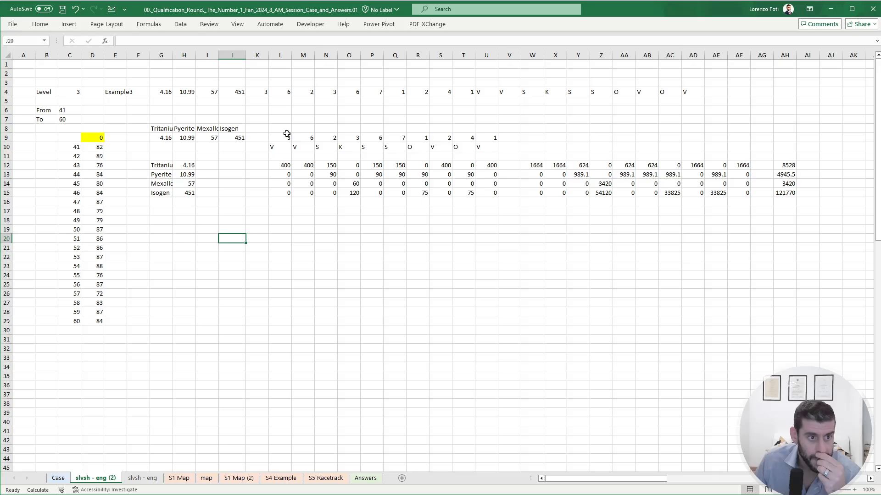
pyautogui.click(58, 479)
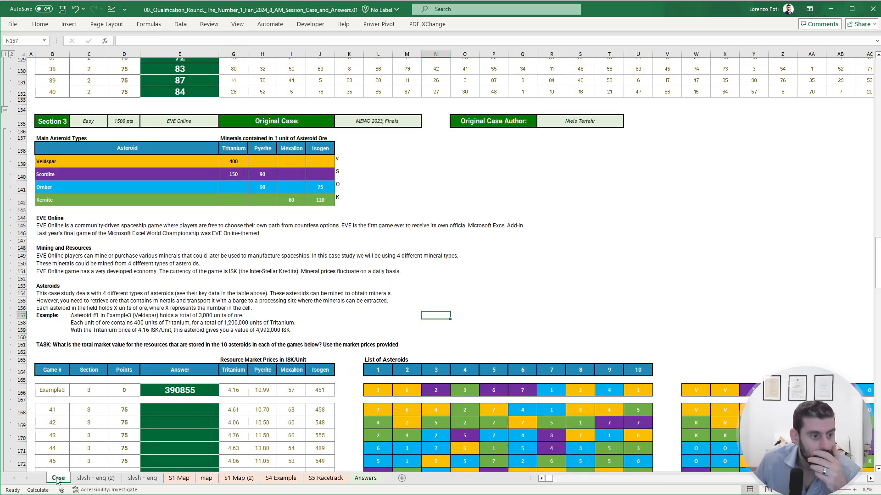
pyautogui.click(76, 479)
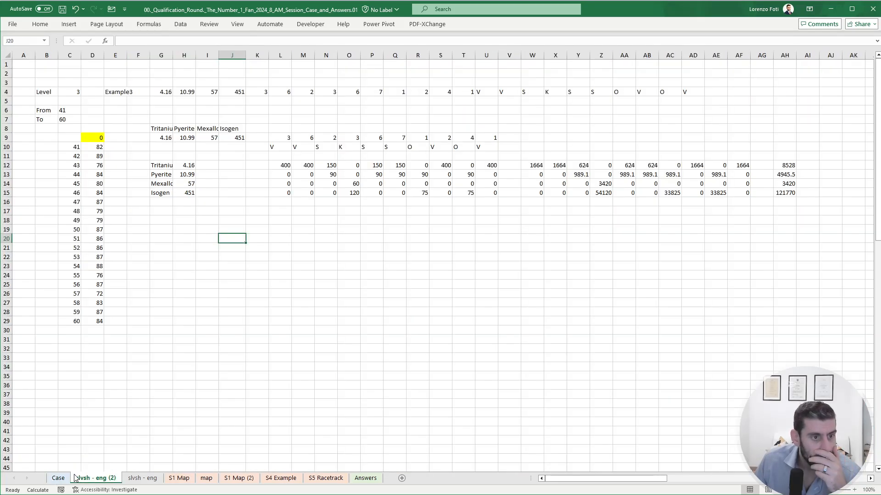
pyautogui.click(284, 137)
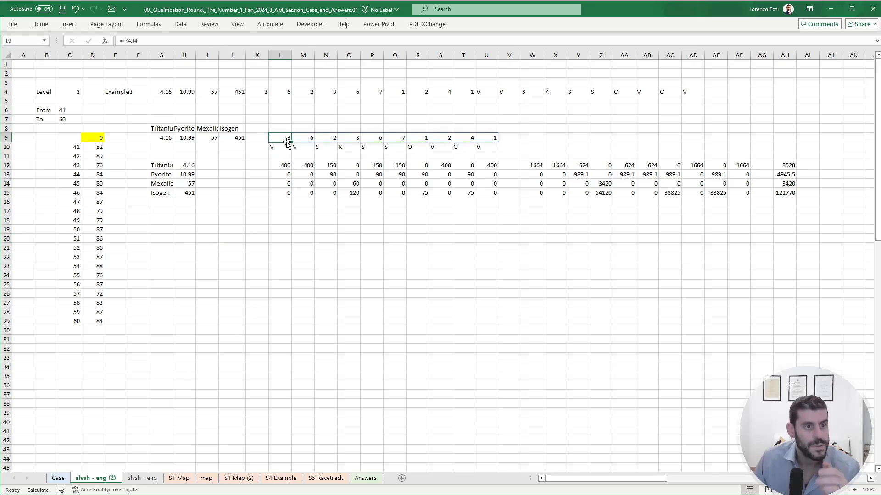
pyautogui.keyDown('ctrl'); pyautogui.click(285, 166); pyautogui.keyUp('ctrl')
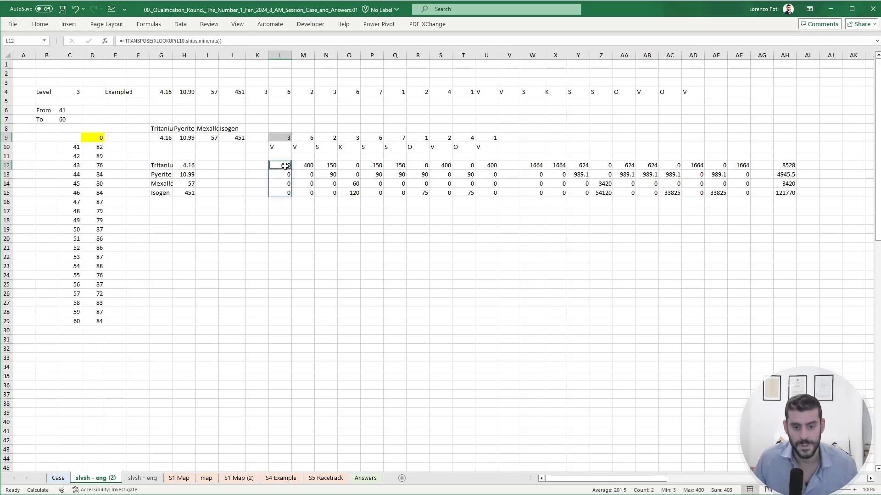
pyautogui.click(293, 229)
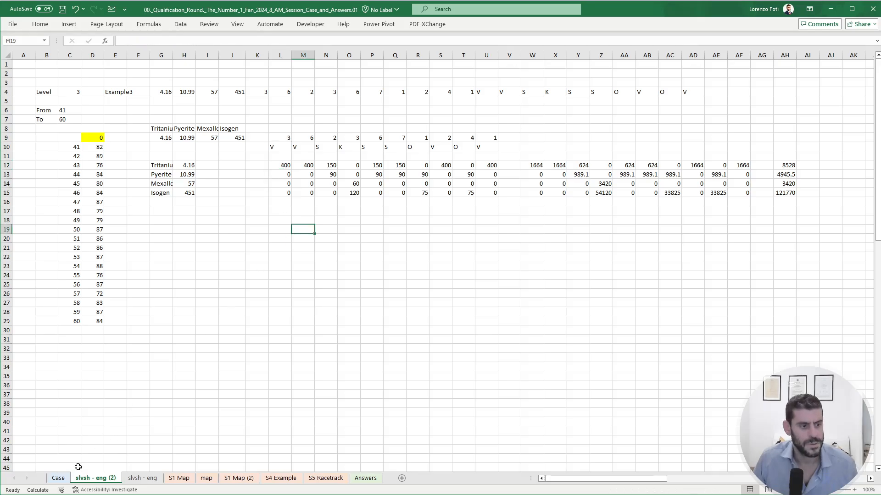
pyautogui.click(59, 478)
pyautogui.click(94, 479)
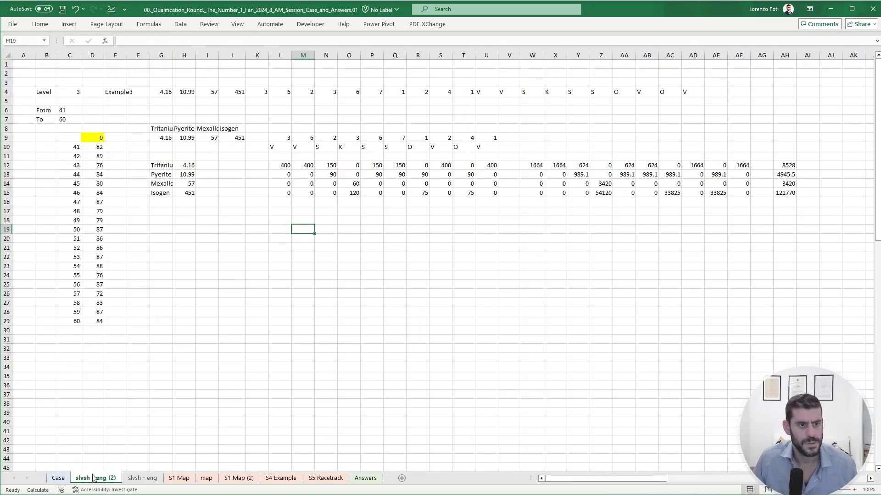
pyautogui.click(58, 478)
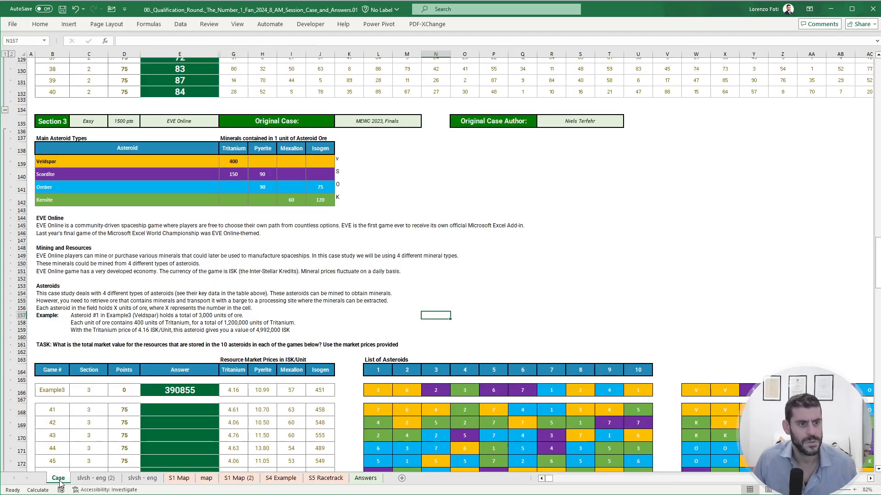
pyautogui.click(88, 480)
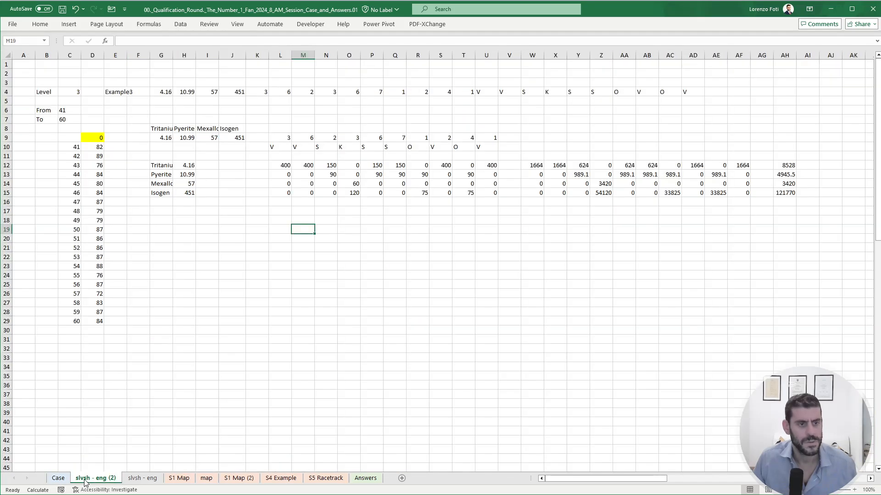
# - Check the mineral lookup formula in L12 against the Veldspar row G139:J139 on the Case sheet
pyautogui.click(287, 166)
pyautogui.click(191, 41)
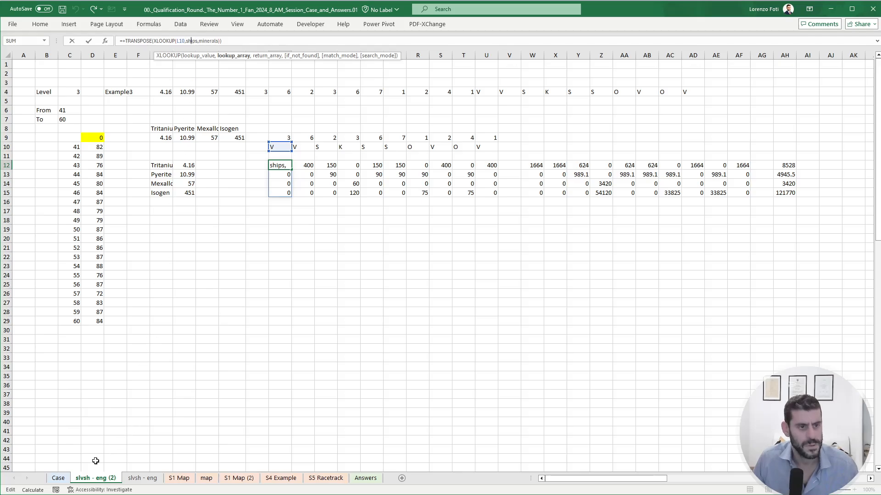
pyautogui.press('Escape')
pyautogui.click(59, 478)
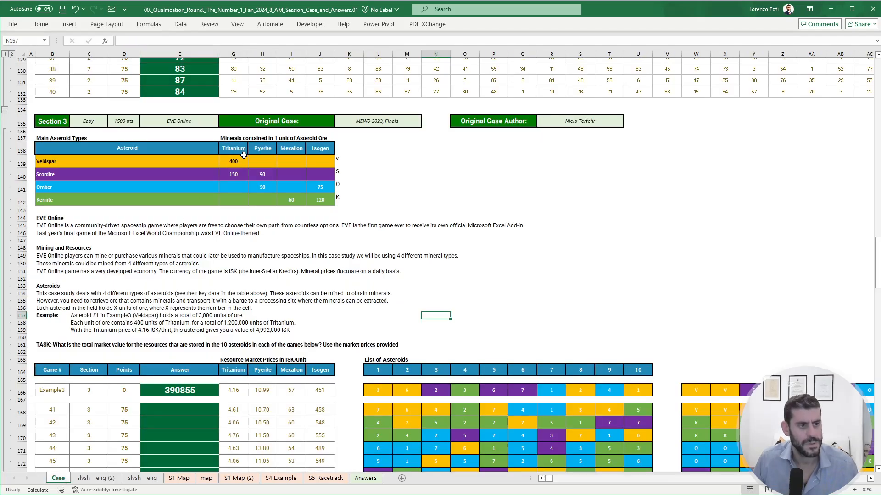
pyautogui.moveTo(238, 160); pyautogui.dragTo(319, 156)
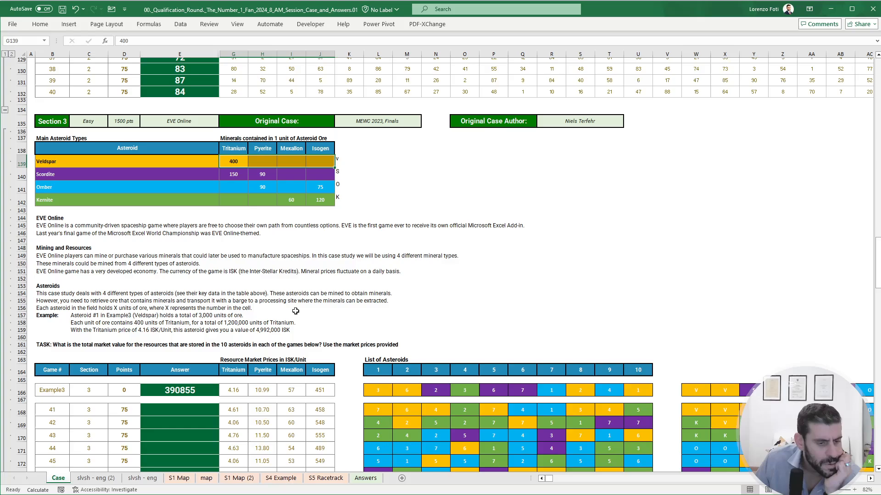
pyautogui.click(94, 478)
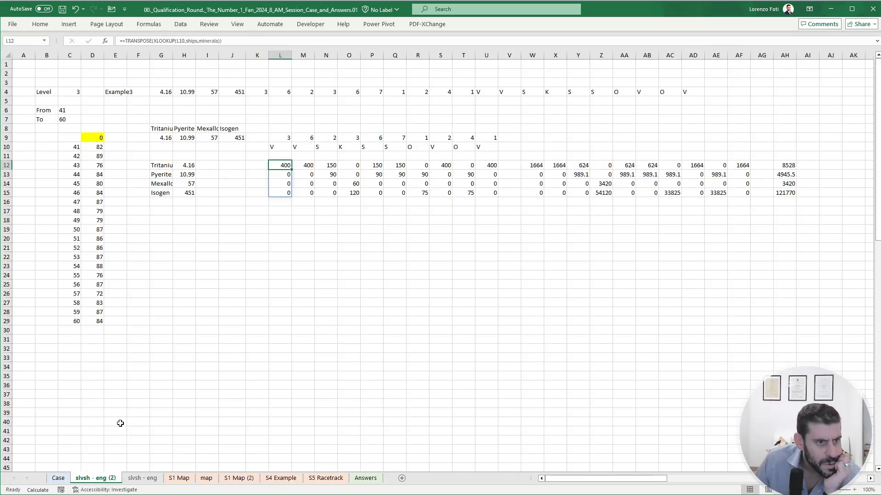
# - Review the price formula in W12 and the totals in AH12:AH15 against the Example3 answer on the Case sheet
pyautogui.click(190, 168)
pyautogui.click(285, 166)
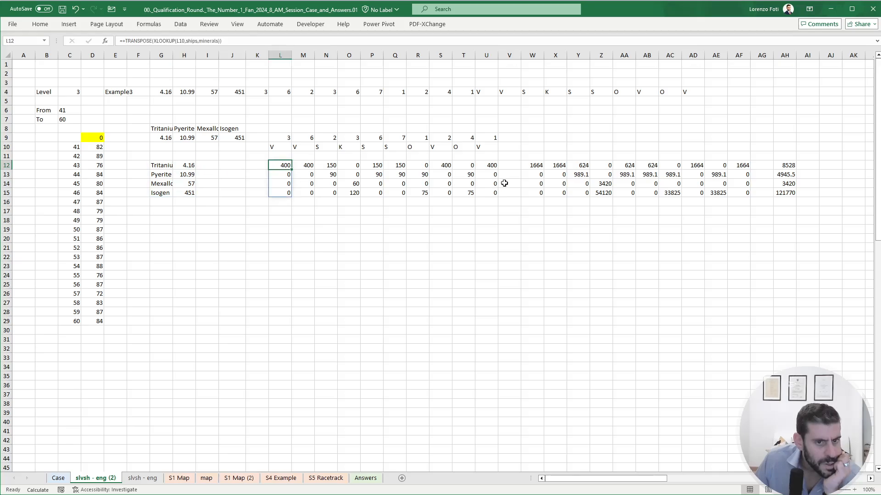
pyautogui.click(526, 166)
pyautogui.click(160, 41)
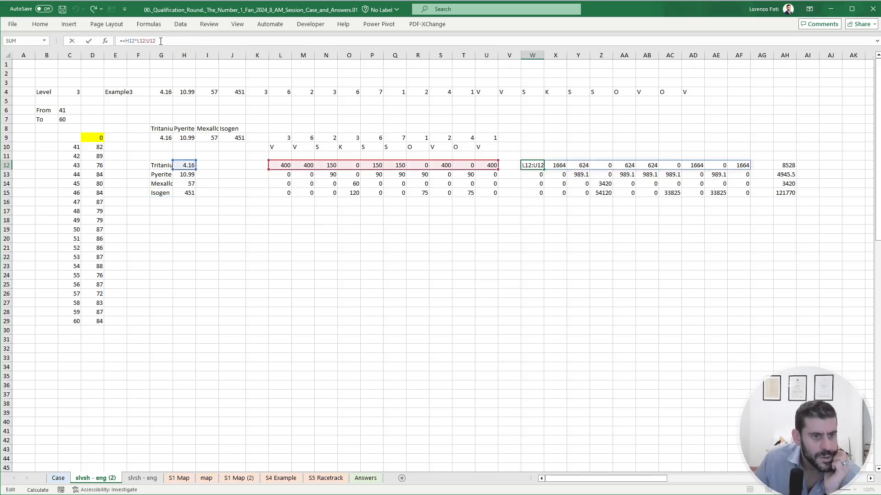
pyautogui.press('Escape')
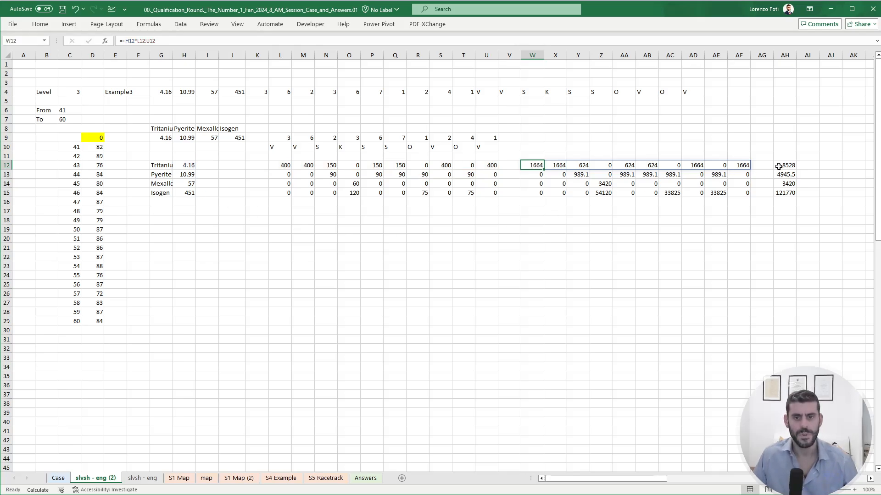
pyautogui.moveTo(785, 166); pyautogui.dragTo(785, 192)
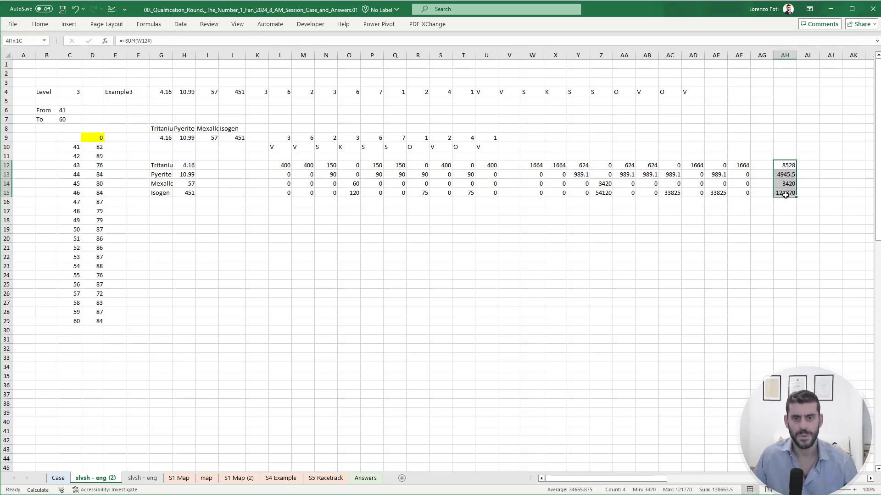
pyautogui.click(62, 479)
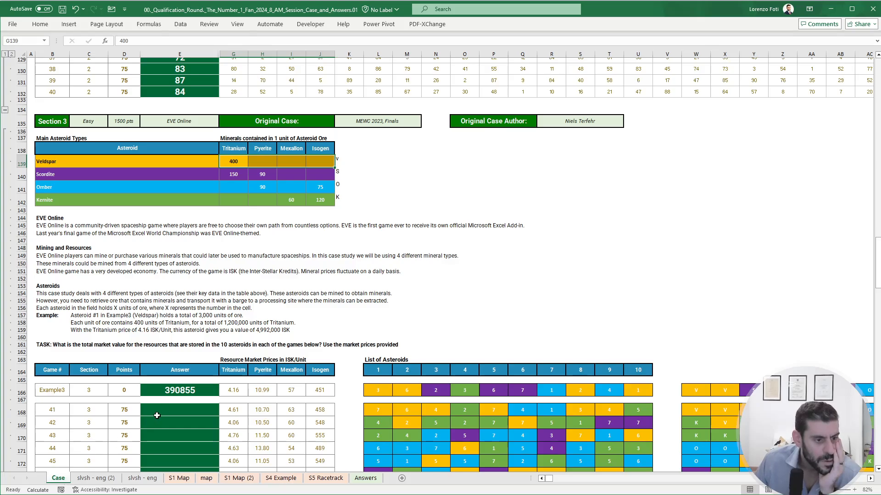
pyautogui.click(170, 391)
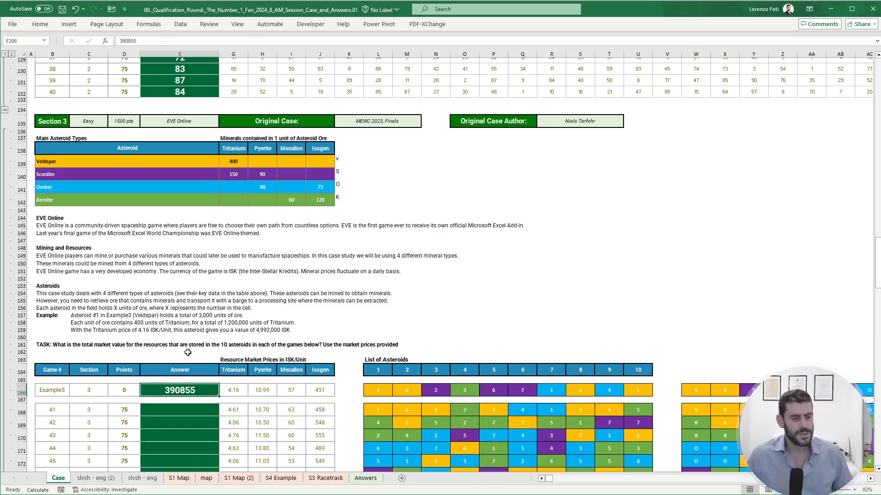
pyautogui.click(115, 479)
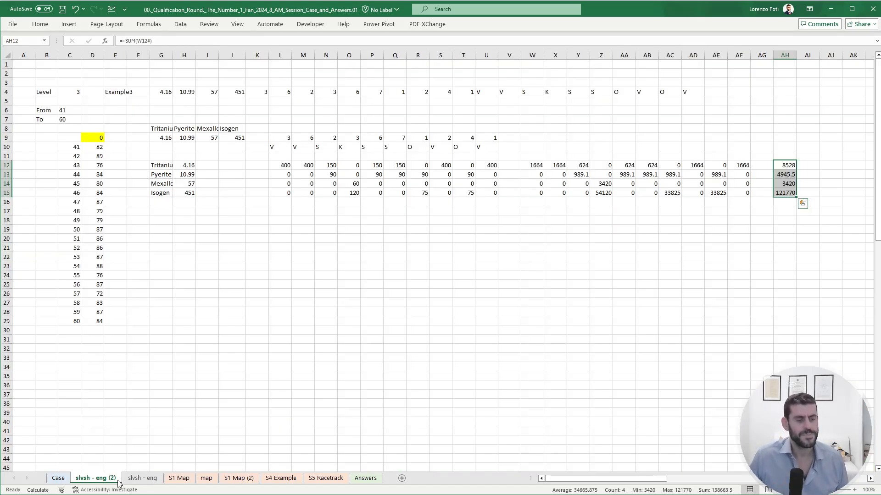
pyautogui.click(58, 479)
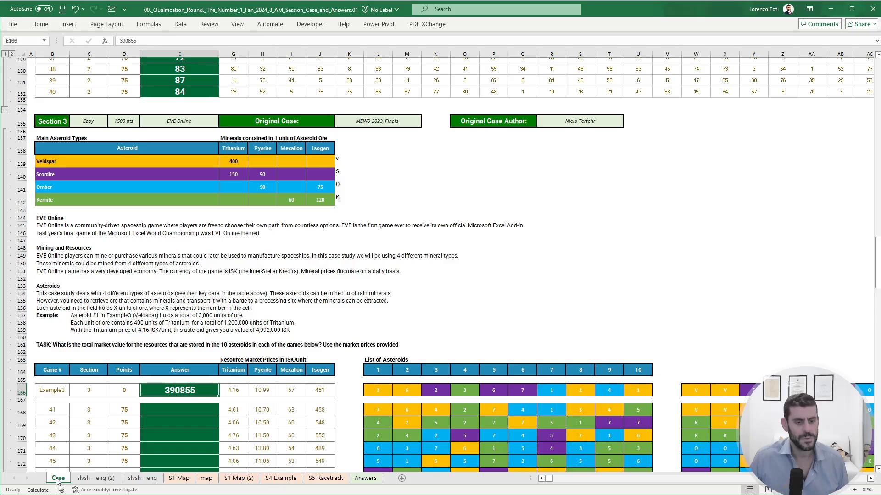
pyautogui.click(80, 480)
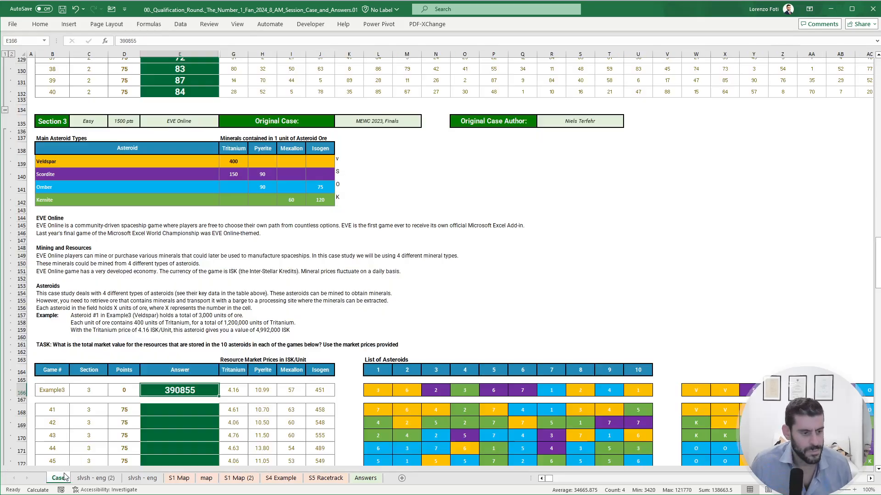
# - Check the worked example for asteroid #1 and its ore quantity on the Case sheet against the formulas in L12 and W12
pyautogui.click(68, 476)
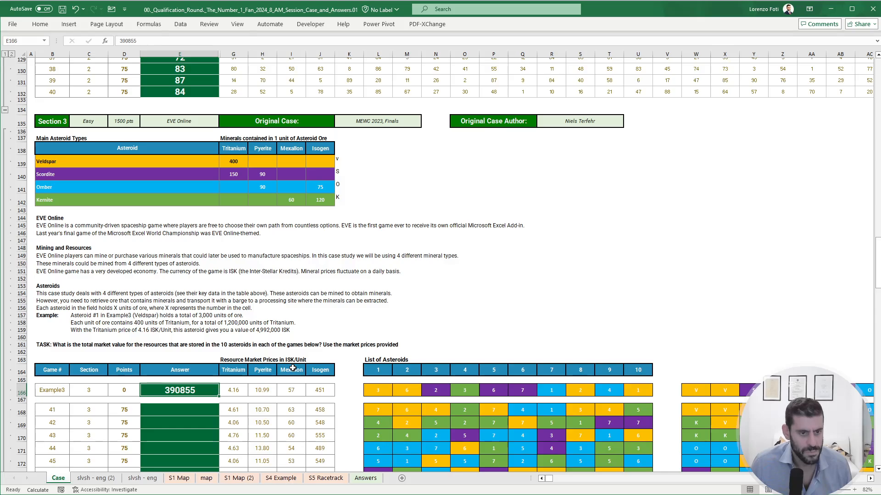
pyautogui.click(79, 316)
pyautogui.click(92, 479)
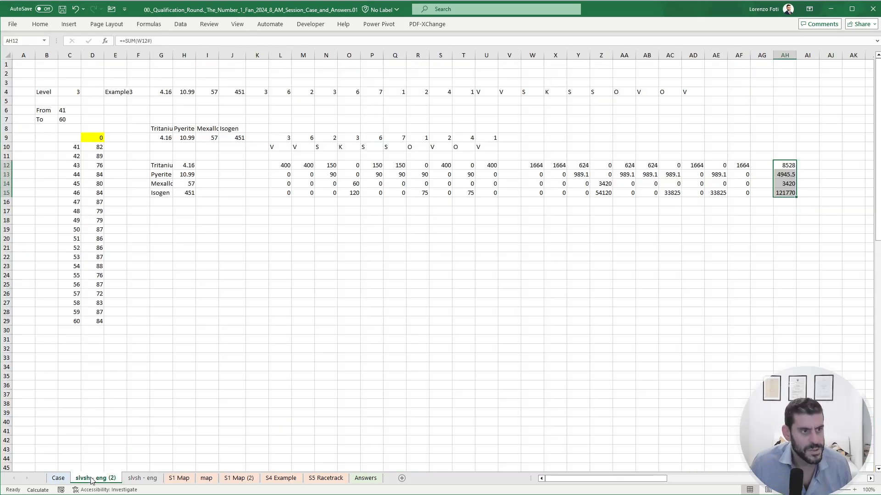
pyautogui.click(62, 479)
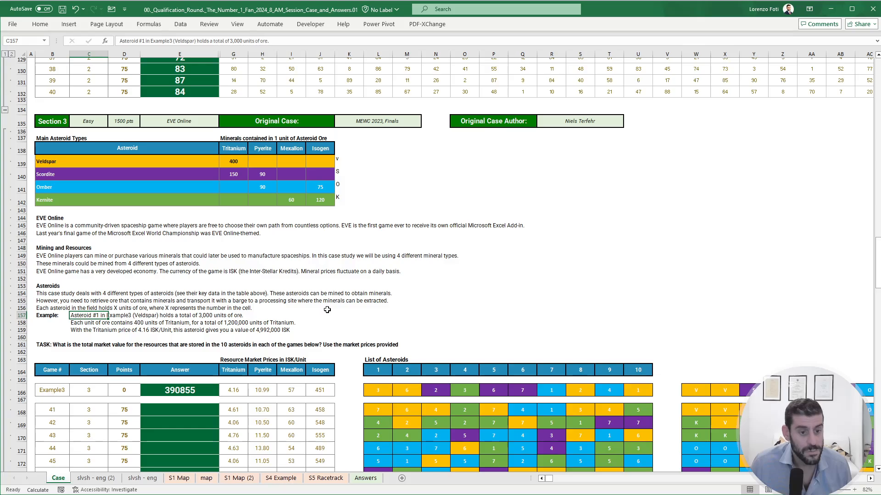
pyautogui.click(372, 393)
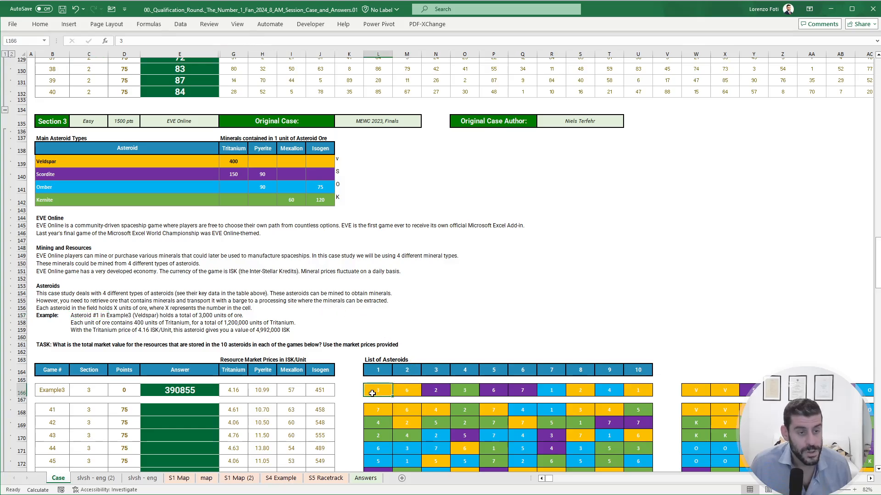
pyautogui.click(102, 479)
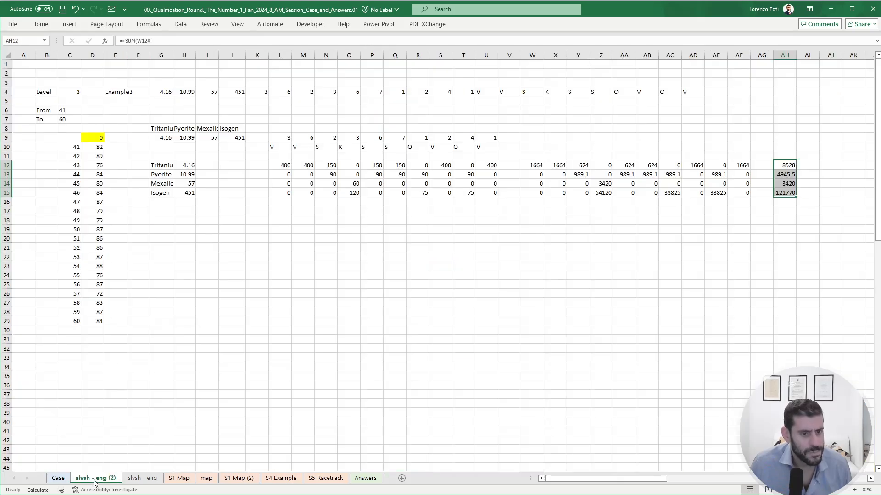
pyautogui.click(280, 166)
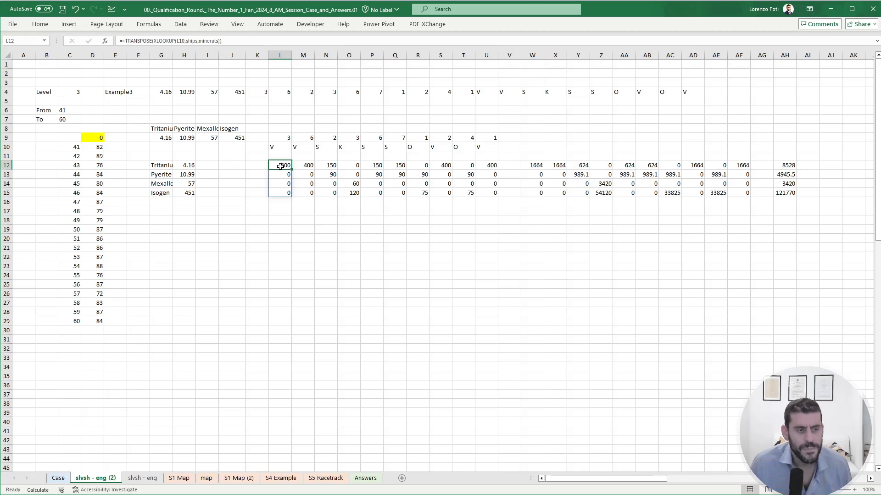
pyautogui.click(540, 168)
pyautogui.click(285, 168)
pyautogui.click(199, 44)
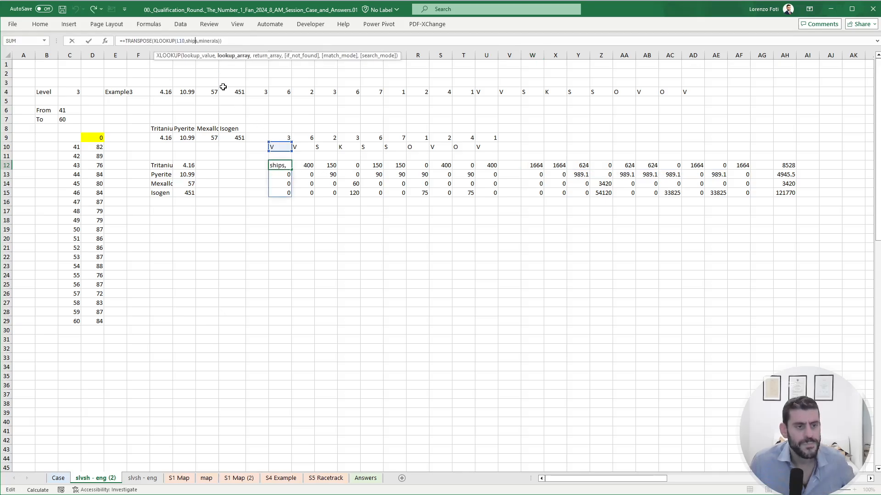
pyautogui.press('Escape')
# - Multiply the first asteroid's mineral contents by its ore quantity in L17 with +L12#*L9
pyautogui.click(284, 209)
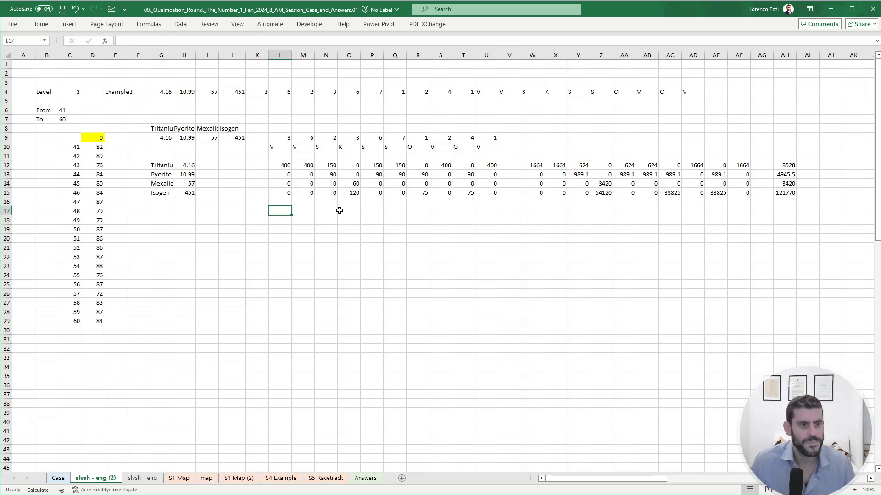
pyautogui.write('+')
pyautogui.press('Up')
pyautogui.press('Up')
pyautogui.press('Up')
pyautogui.press('Up')
pyautogui.press('Up')
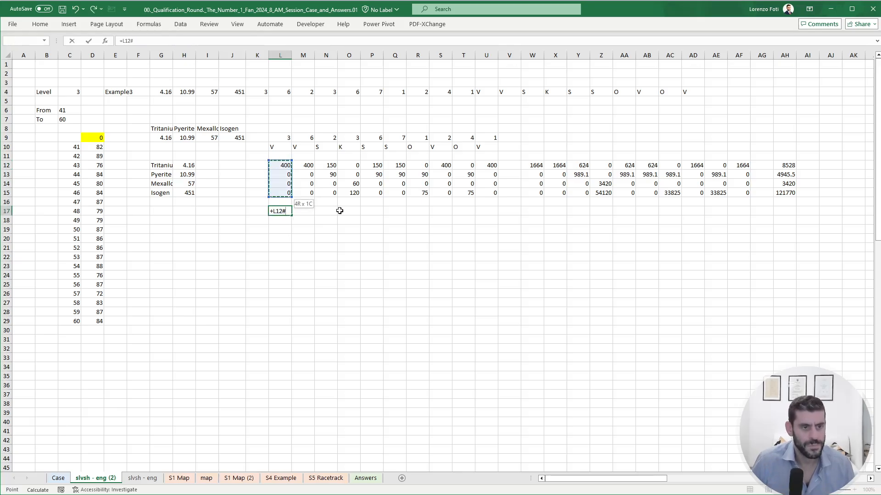
pyautogui.write('*')
pyautogui.press('Up')
pyautogui.press('Up')
pyautogui.press('Up')
pyautogui.press('Up')
pyautogui.press('Up')
pyautogui.press('Up')
pyautogui.press('Up')
pyautogui.press('Up')
pyautogui.press('Return')
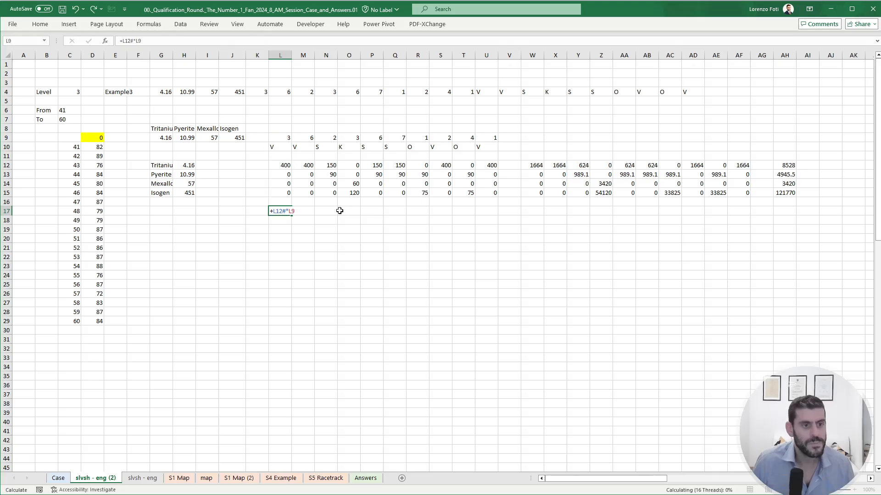
# - Copy the content-times-quantity formula from L17 across M17:U17 for the other nine asteroids
pyautogui.press('Up')
pyautogui.hotkey('ctrl', 'c')
pyautogui.press('Right')
pyautogui.hotkey('shift', 'Right')
pyautogui.hotkey('shift', 'Right')
pyautogui.hotkey('shift', 'Right')
pyautogui.hotkey('shift', 'Right')
pyautogui.hotkey('shift', 'Right')
pyautogui.hotkey('shift', 'Right')
pyautogui.hotkey('shift', 'Right')
pyautogui.hotkey('shift', 'Right')
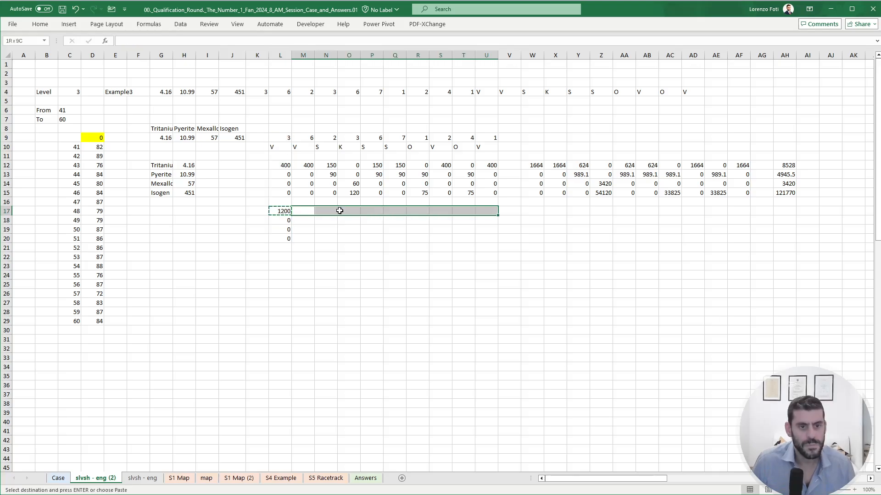
pyautogui.hotkey('ctrl', 'v')
pyautogui.press('Escape')
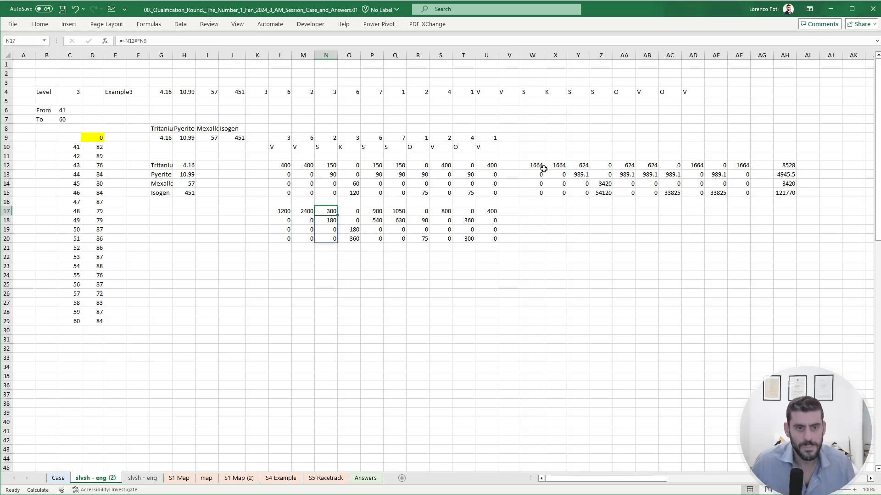
# - Calculate the Tritanium values of all ten asteroids in W17 with +L17:U17*H12
pyautogui.click(535, 165)
pyautogui.click(533, 207)
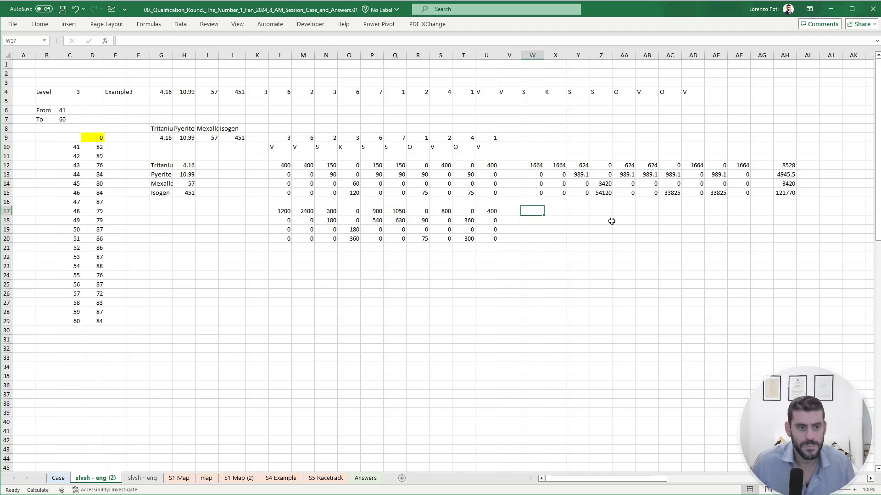
pyautogui.write('+')
pyautogui.press('Left')
pyautogui.press('Left')
pyautogui.press('Left')
pyautogui.press('Left')
pyautogui.press('Left')
pyautogui.press('Left')
pyautogui.press('Left')
pyautogui.press('Left')
pyautogui.press('Left')
pyautogui.press('Left')
pyautogui.press('Left')
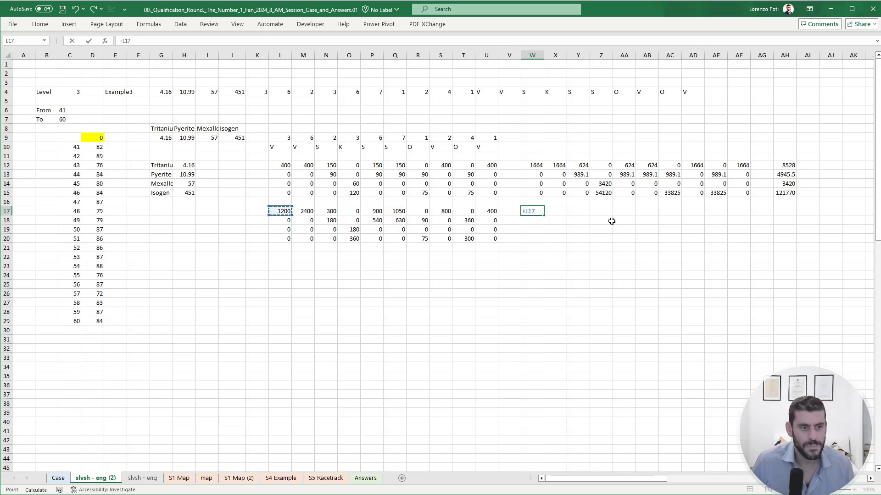
pyautogui.hotkey('ctrl', 'shift', 'Right')
pyautogui.write('*')
pyautogui.hotkey('ctrl', 'Left')
pyautogui.hotkey('ctrl', 'Left')
pyautogui.hotkey('ctrl', 'Left')
pyautogui.press('Right')
pyautogui.press('Right')
pyautogui.press('Right')
pyautogui.press('Up')
pyautogui.press('Up')
pyautogui.press('Right')
pyautogui.press('Up')
pyautogui.press('Up')
pyautogui.press('Up')
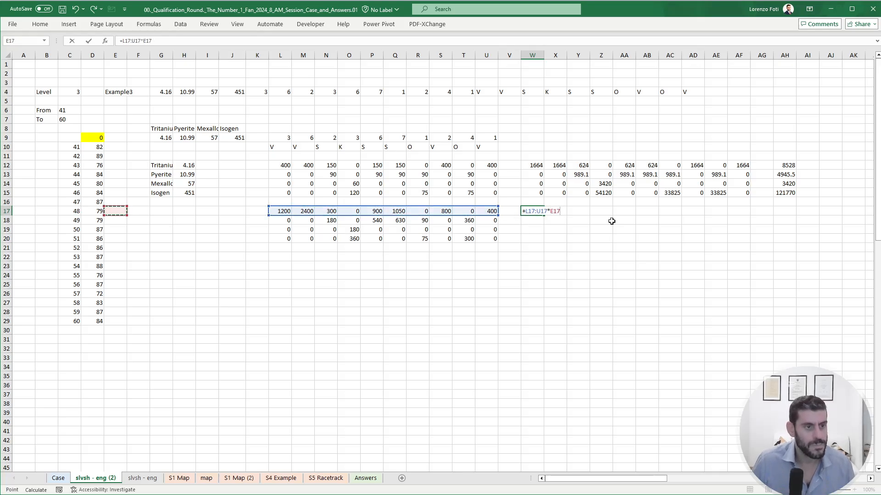
pyautogui.press('Return')
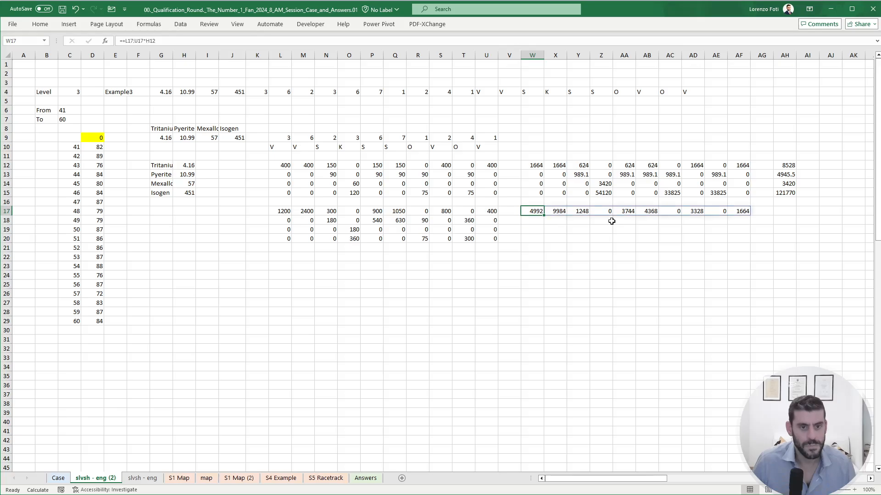
# - Copy the W17 value formula down to W18:W20 for the other three minerals
pyautogui.hotkey('ctrl', 'c')
pyautogui.press('Down')
pyautogui.hotkey('shift', 'Down')
pyautogui.hotkey('shift', 'Down')
pyautogui.hotkey('ctrl', 'v')
pyautogui.press('Escape')
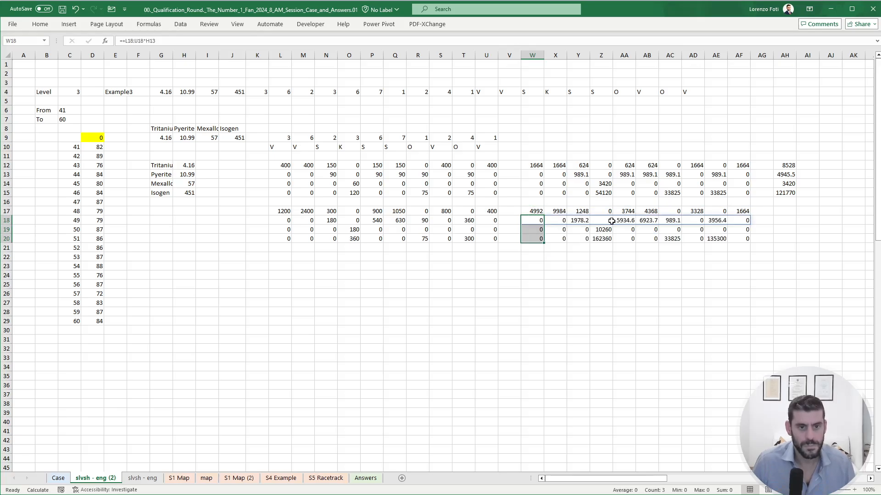
# - Compare the sum of the values in W17:AF20 with the Example3 answer on the Case sheet
pyautogui.press('Up')
pyautogui.hotkey('ctrl', 'shift', 'Right')
pyautogui.hotkey('ctrl', 'shift', 'Down')
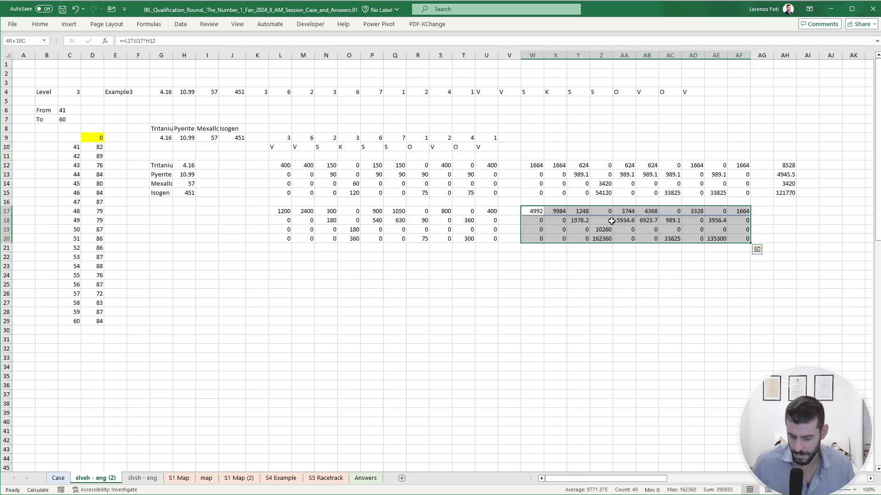
pyautogui.hotkey('ctrl', 'pageup')
pyautogui.hotkey('ctrl', 'pagedown')
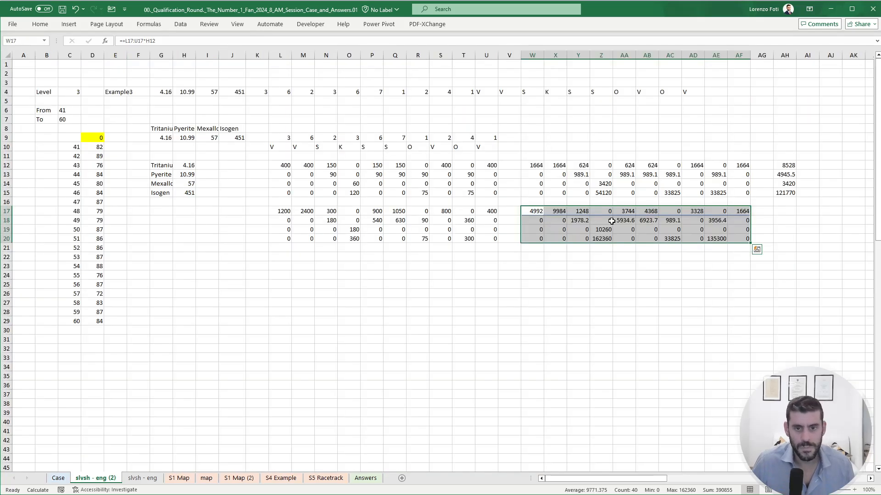
# - Total the asteroid values in AF23 with +SUM(W17:AF20) and check it against the Example3 answer on the Case sheet
pyautogui.press('Right')
pyautogui.press('Right')
pyautogui.press('Right')
pyautogui.hotkey('ctrl', 'Right')
pyautogui.press('Down')
pyautogui.press('Down')
pyautogui.press('Down')
pyautogui.press('Down')
pyautogui.press('Down')
pyautogui.press('Down')
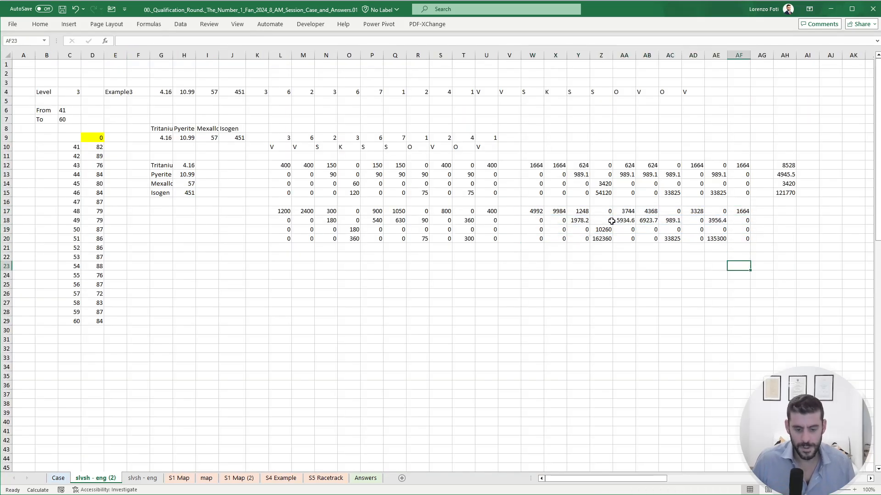
pyautogui.write('+sum(')
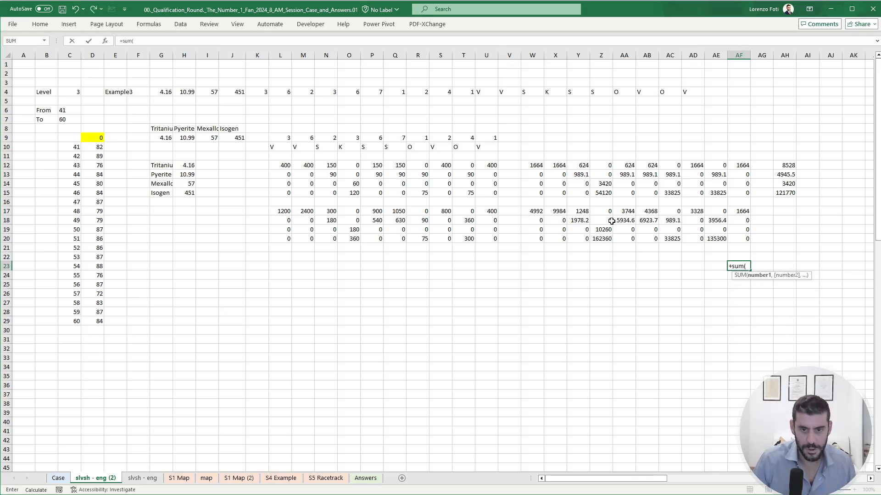
pyautogui.hotkey('ctrl', 'Up')
pyautogui.hotkey('ctrl', 'Up')
pyautogui.hotkey('ctrl', 'Left')
pyautogui.hotkey('ctrl', 'shift', 'Right')
pyautogui.hotkey('ctrl', 'shift', 'Down')
pyautogui.write(')')
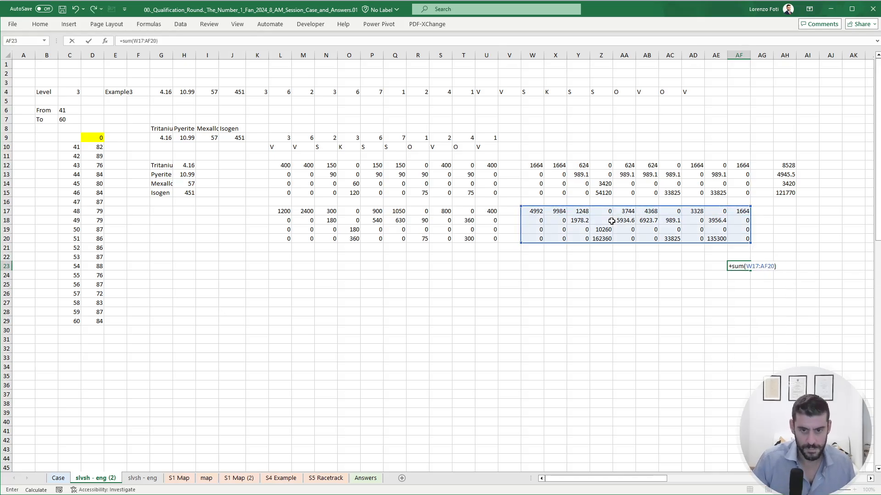
pyautogui.hotkey('ctrl', 'Return')
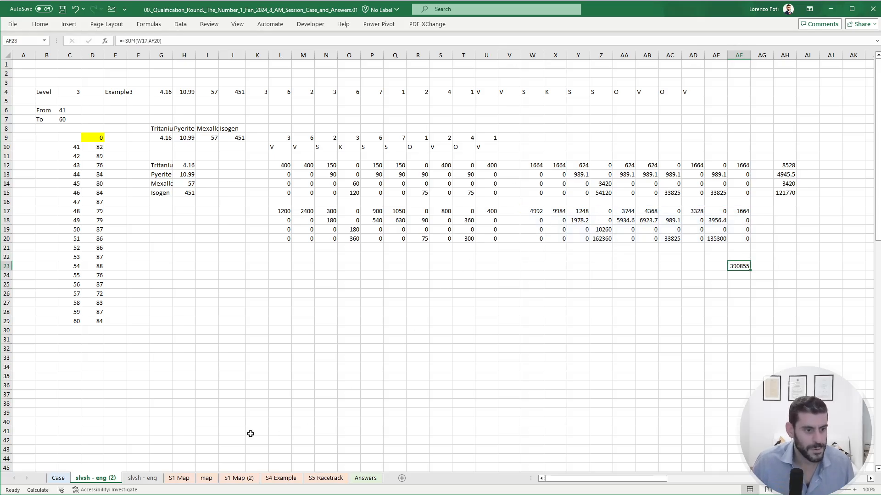
pyautogui.click(59, 478)
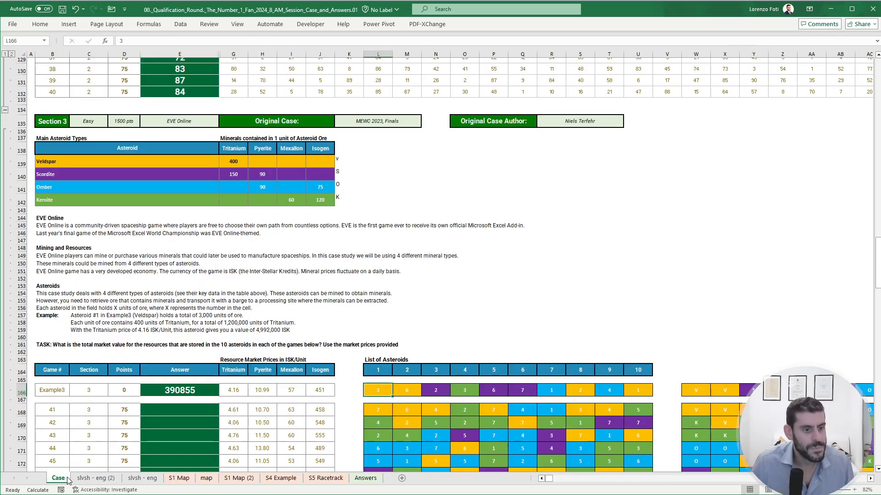
pyautogui.click(89, 478)
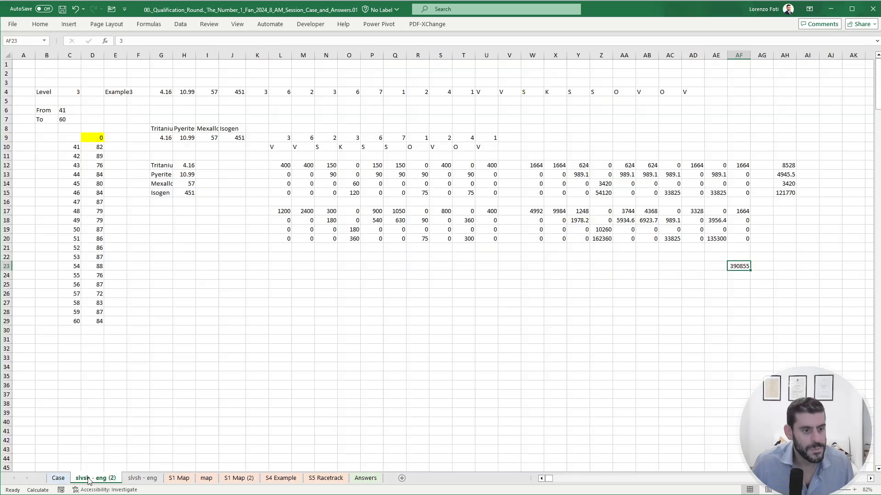
# - Link the highlighted result cell D9 to the total in AF23
pyautogui.click(103, 136)
pyautogui.write('+')
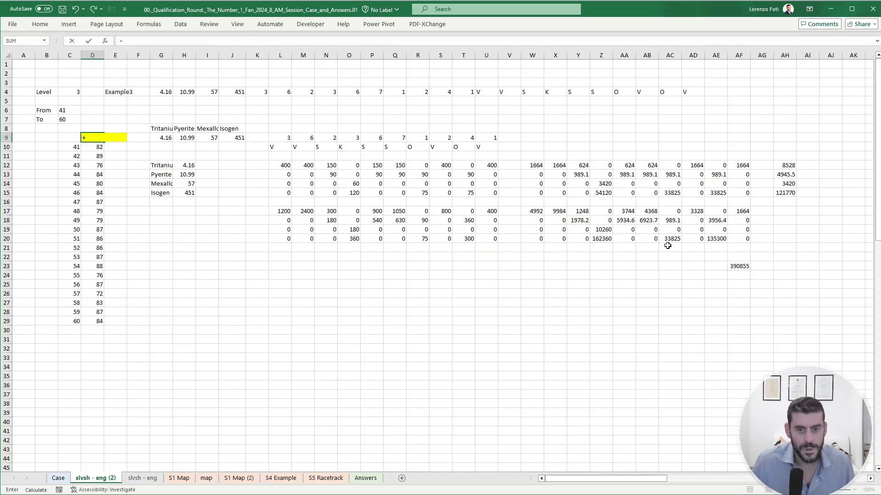
pyautogui.click(739, 264)
pyautogui.press('Return')
# - Create a data table over C9:D29 with E4 as the column input cell and recalculate the sheet
pyautogui.press('Left')
pyautogui.press('Up')
pyautogui.hotkey('ctrl', 'shift', 'Right')
pyautogui.hotkey('ctrl', 'shift', 'Down')
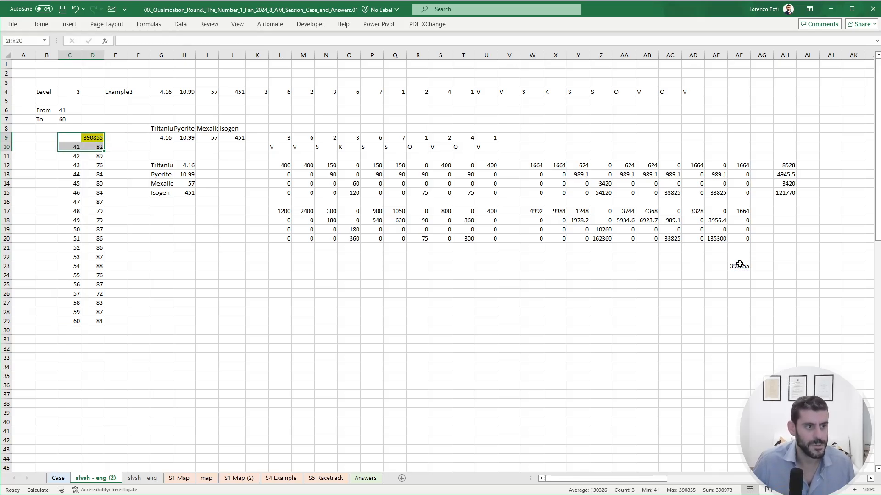
pyautogui.hotkey('ctrl', 'shift', 'Down')
pyautogui.press('alt')
pyautogui.press('a')
pyautogui.press('w')
pyautogui.press('t')
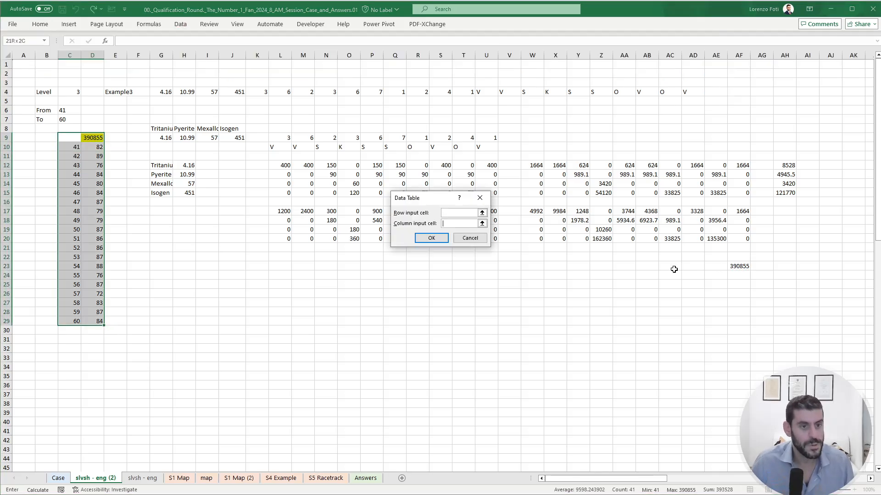
pyautogui.click(116, 94)
pyautogui.press('Return')
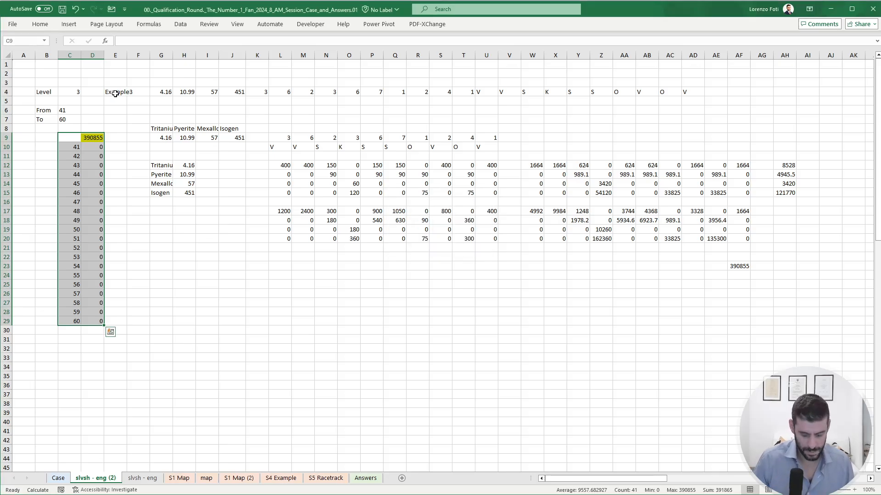
pyautogui.hotkey('alt', 'm')
pyautogui.press('j')
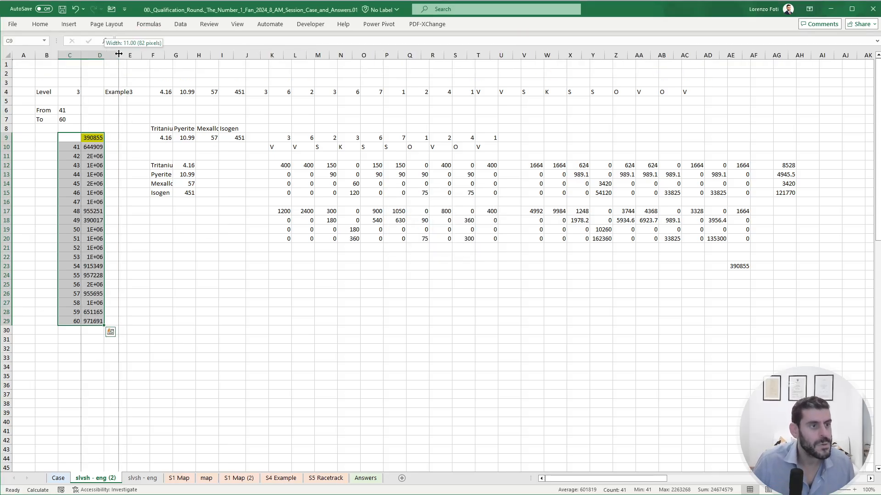
# - Widen column D and paste the results in D10:D29 as values into the Case sheet answers for games 41 to 60
pyautogui.doubleClick(104, 55)
pyautogui.moveTo(110, 148); pyautogui.dragTo(108, 324)
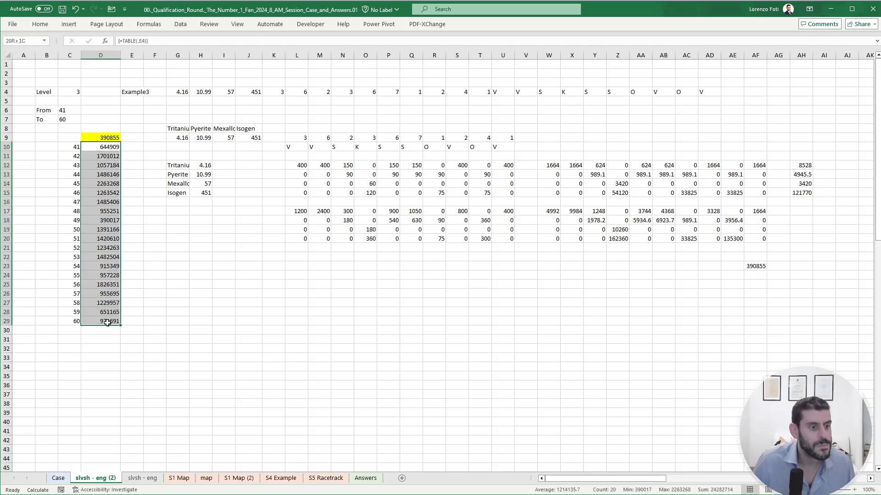
pyautogui.hotkey('ctrl', 'c')
pyautogui.click(58, 478)
pyautogui.scroll(-6, 104, 397)
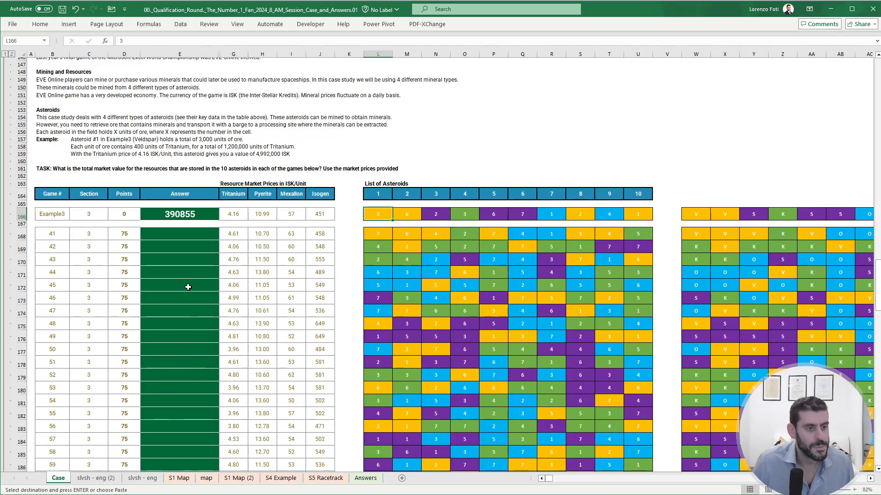
pyautogui.rightClick(194, 233)
pyautogui.click(227, 296)
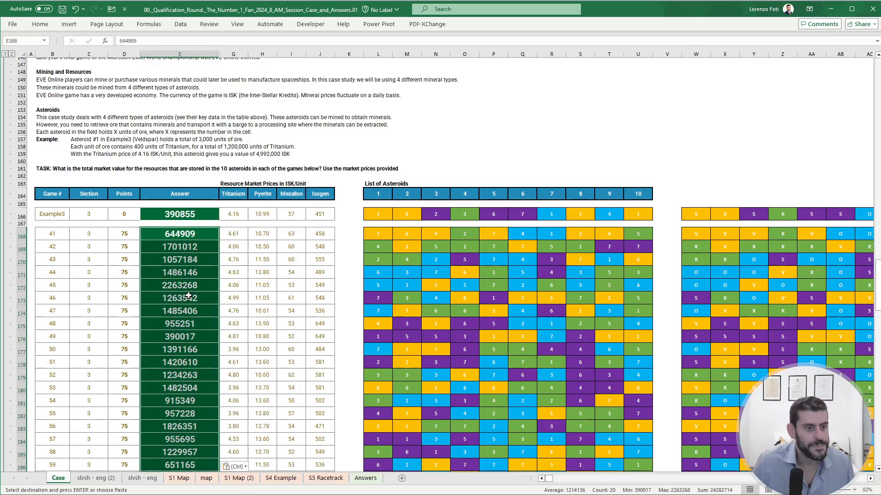
# - Set the game in E4 of the slvsh - eng (2) sheet to 41 and clear the old totals in AH12:AH15
pyautogui.click(85, 478)
pyautogui.click(133, 91)
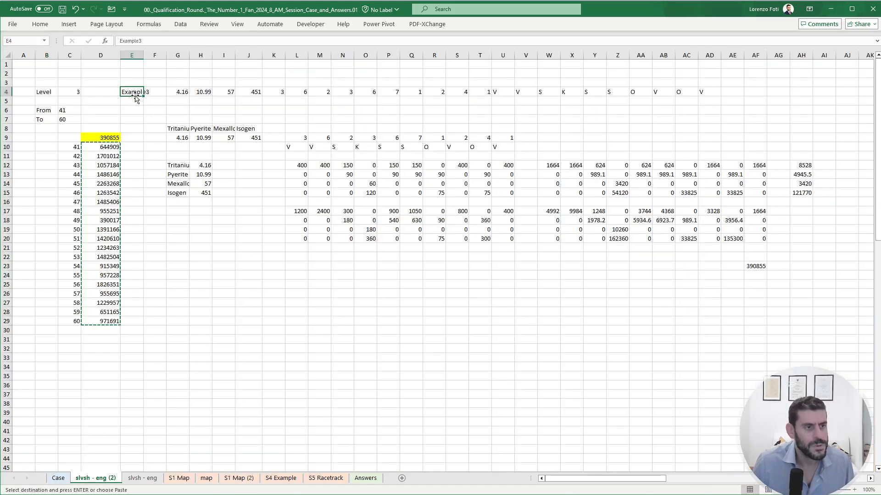
pyautogui.write('41')
pyautogui.press('Return')
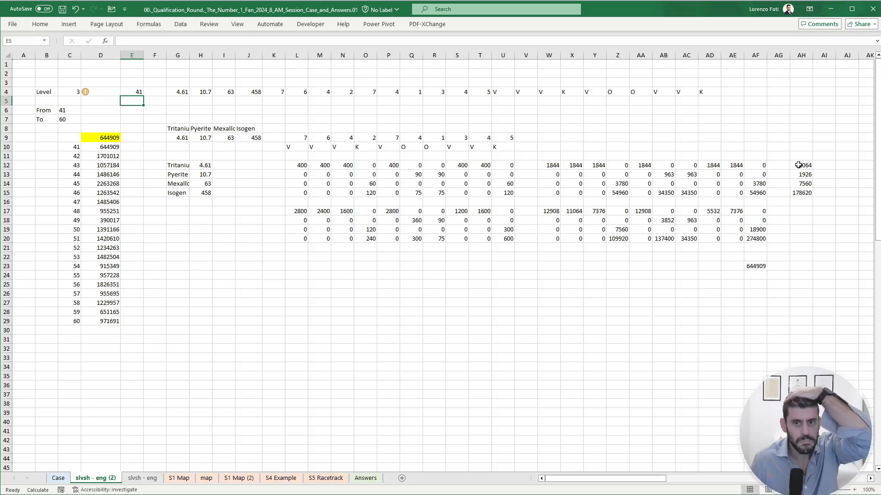
pyautogui.moveTo(800, 166); pyautogui.dragTo(807, 197)
pyautogui.press('Delete')
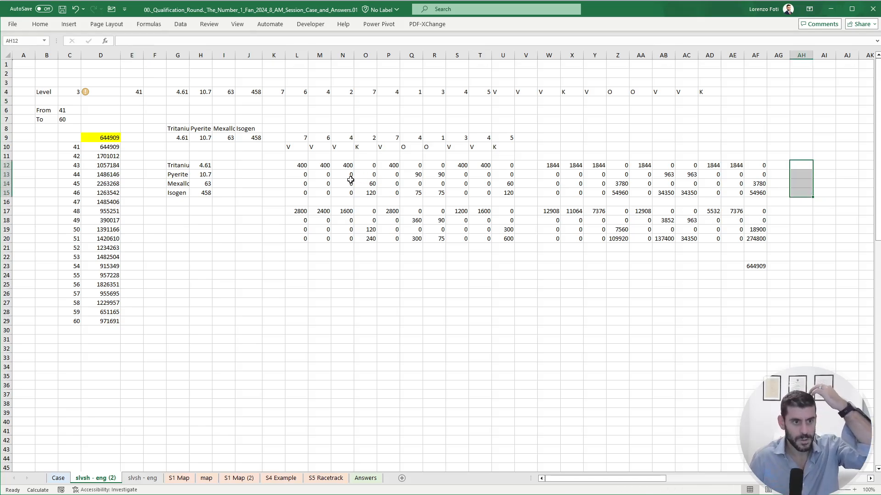
# - Inspect the formulas in L12 and L17, and copy the mineral names and prices from G12:H15 to G17:H20
pyautogui.click(300, 168)
pyautogui.click(192, 41)
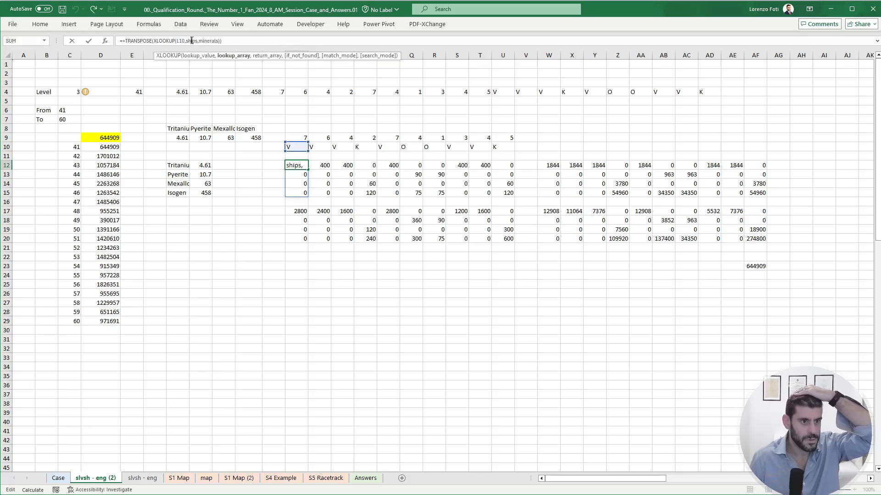
pyautogui.press('Escape')
pyautogui.click(301, 211)
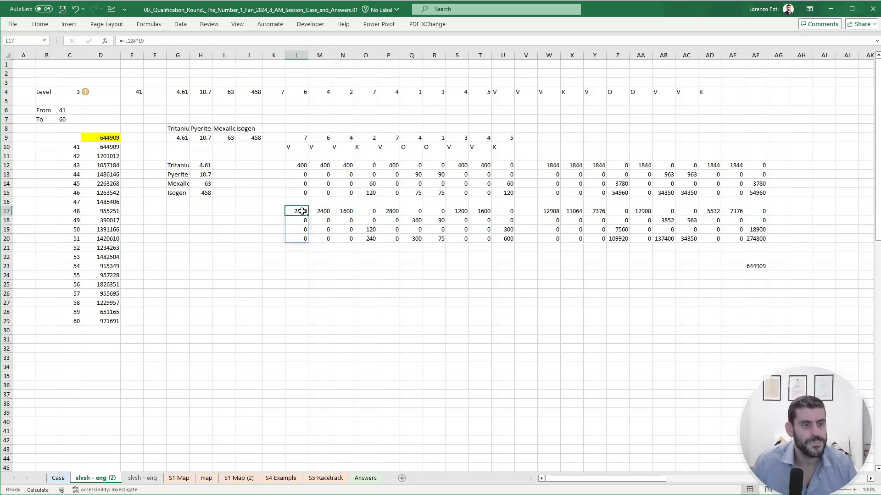
pyautogui.click(193, 43)
pyautogui.press('Escape')
pyautogui.moveTo(178, 167); pyautogui.dragTo(201, 239)
pyautogui.click(297, 294)
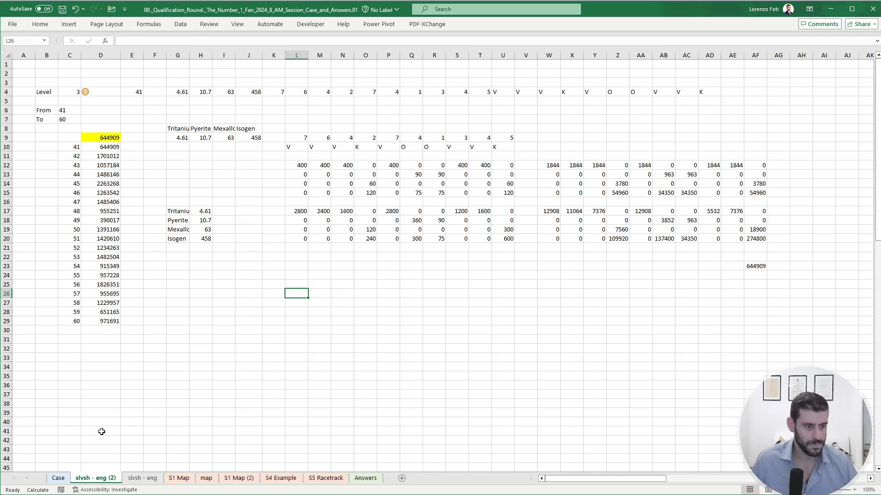
# - Skim the Section 4 and Section 5 instructions and read the Bonus Questions on the Case sheet
pyautogui.click(58, 479)
pyautogui.scroll(-5, 156, 369)
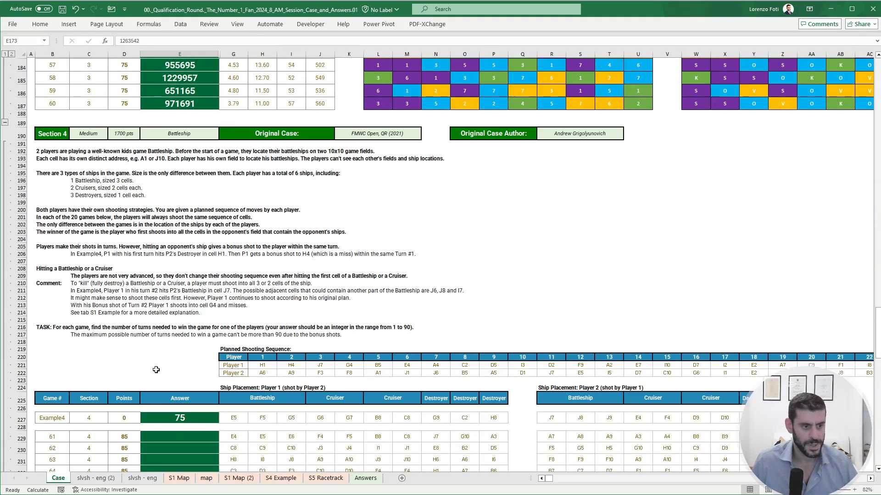
pyautogui.click(466, 266)
pyautogui.scroll(-20, 459, 267)
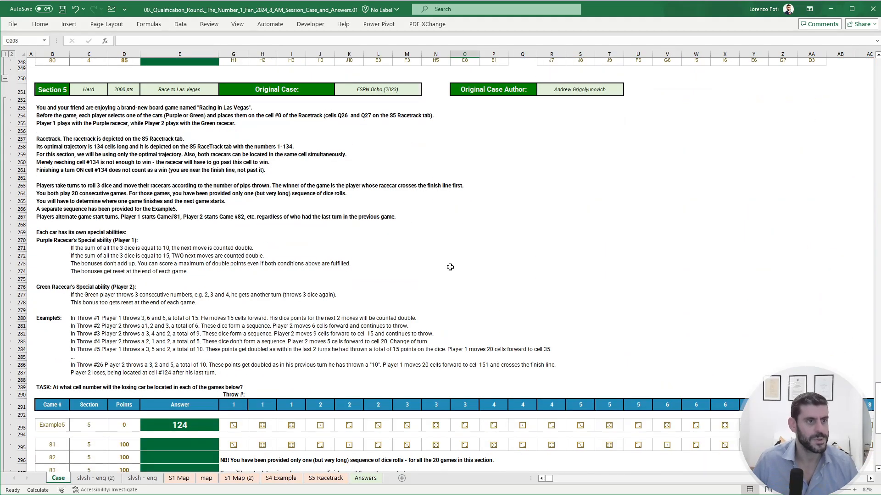
pyautogui.scroll(-7, 450, 267)
pyautogui.scroll(20, 440, 268)
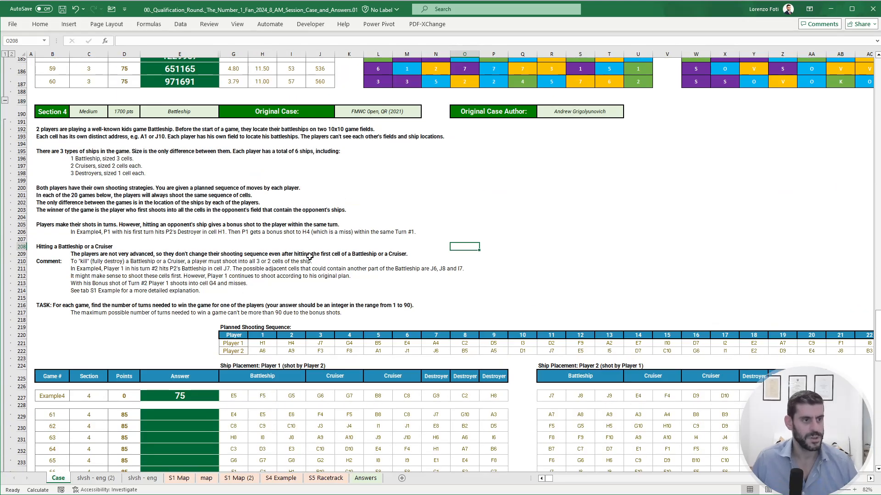
pyautogui.scroll(20, 259, 232)
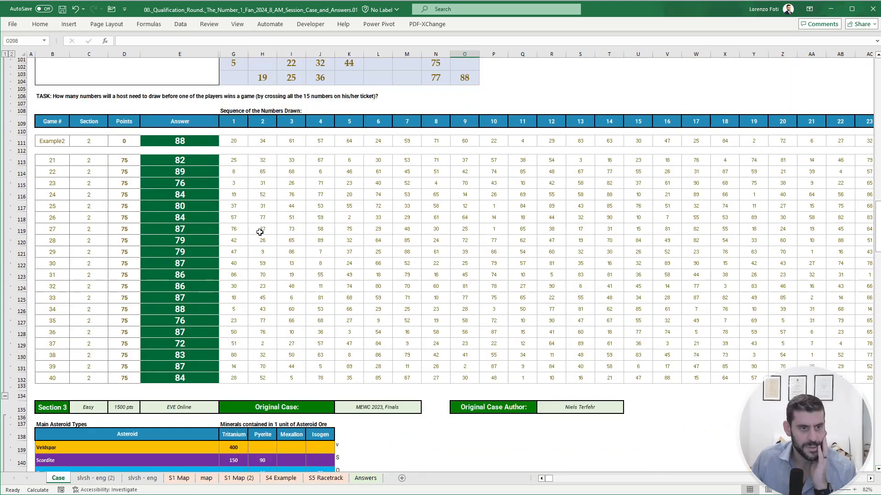
pyautogui.scroll(20, 260, 232)
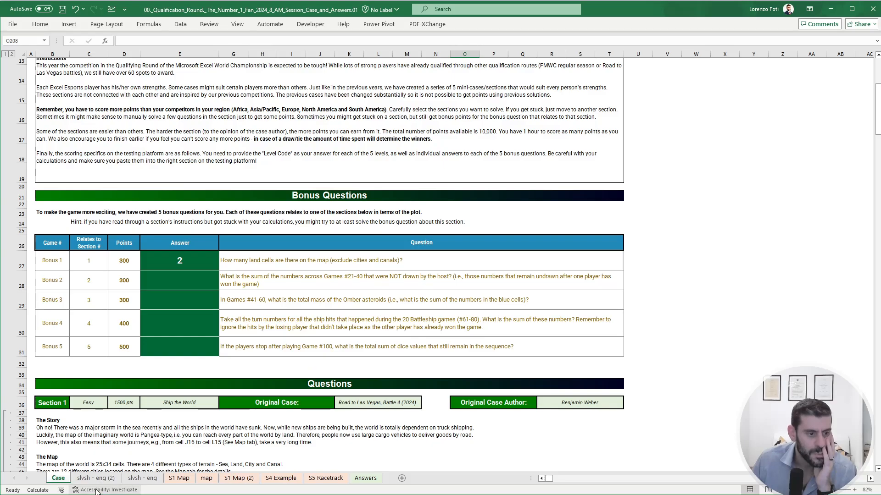
# - Switch to the slvsh - eng sheet that holds the Section 2 draw calculations
pyautogui.click(145, 478)
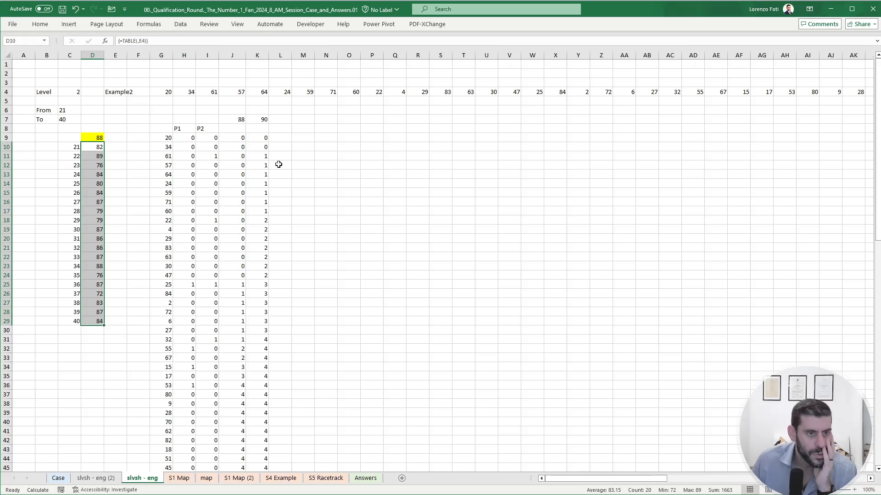
pyautogui.click(344, 121)
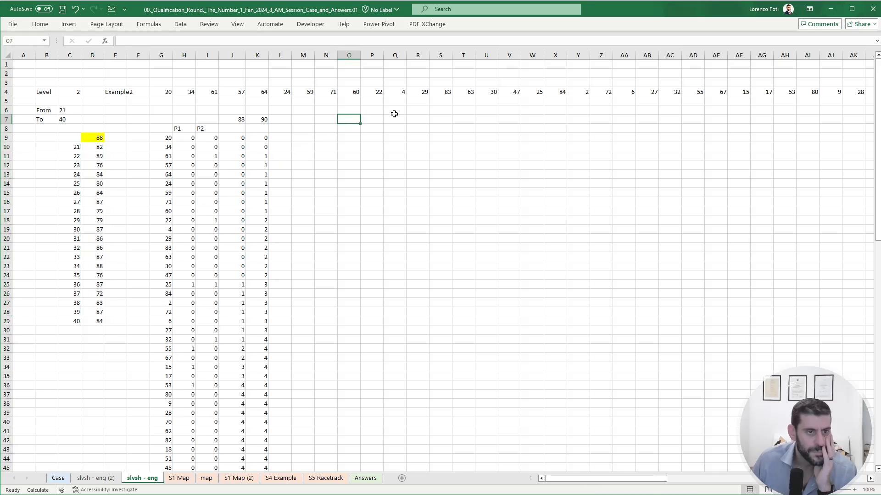
pyautogui.write('+tak')
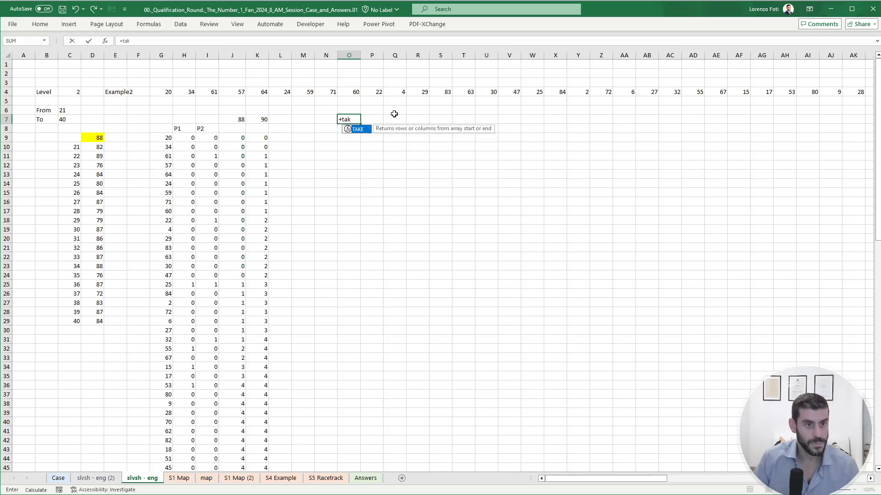
pyautogui.write('e')
pyautogui.press('Escape')
pyautogui.press('Left')
pyautogui.press('Left')
pyautogui.press('Left')
pyautogui.press('Left')
pyautogui.press('Down')
pyautogui.press('Down')
pyautogui.hotkey('ctrl', 'shift', 'Down')
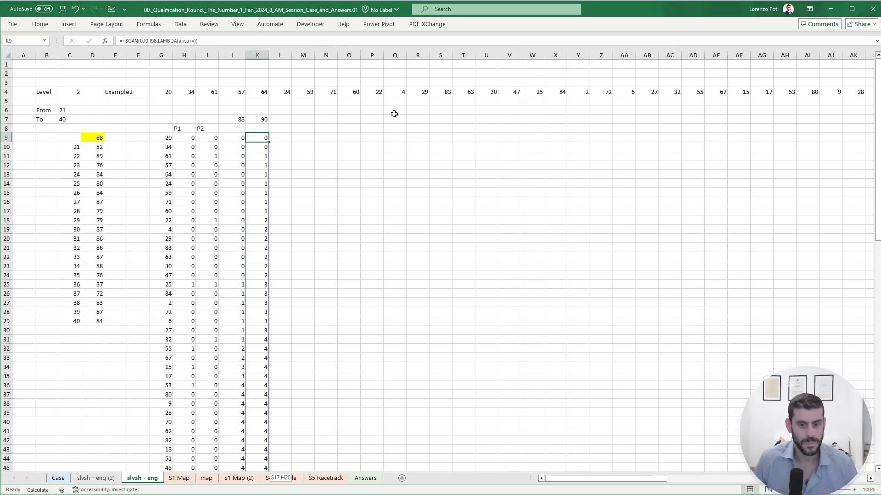
pyautogui.press('Up')
pyautogui.press('Up')
pyautogui.press('Up')
pyautogui.press('Up')
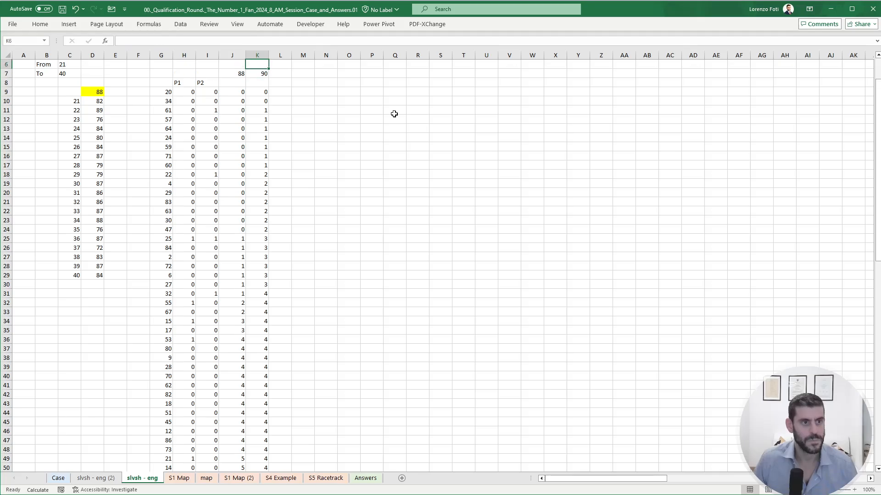
# - Enter =TAKE(G9#,-(90-MIN(J7:K7))) in N7 to list the numbers left undrawn once a player has won
pyautogui.press('Down')
pyautogui.press('Down')
pyautogui.press('Right')
pyautogui.press('Right')
pyautogui.press('Right')
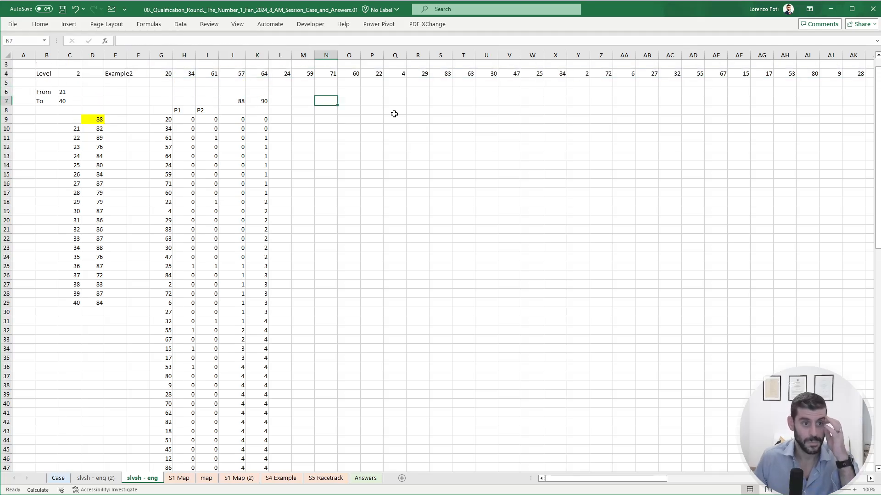
pyautogui.write('+take')
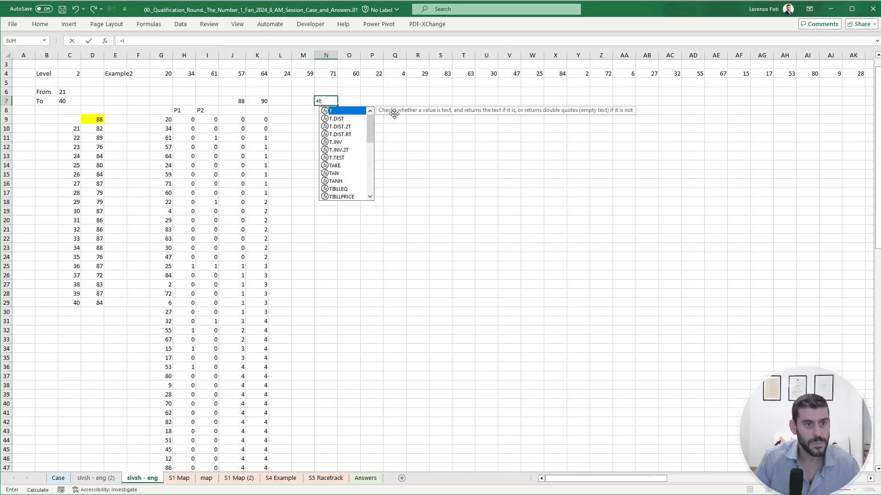
pyautogui.press('Tab')
pyautogui.press('Left')
pyautogui.press('Left')
pyautogui.press('Left')
pyautogui.press('Down')
pyautogui.press('Down')
pyautogui.press('Left')
pyautogui.press('Left')
pyautogui.press('Left')
pyautogui.press('Left')
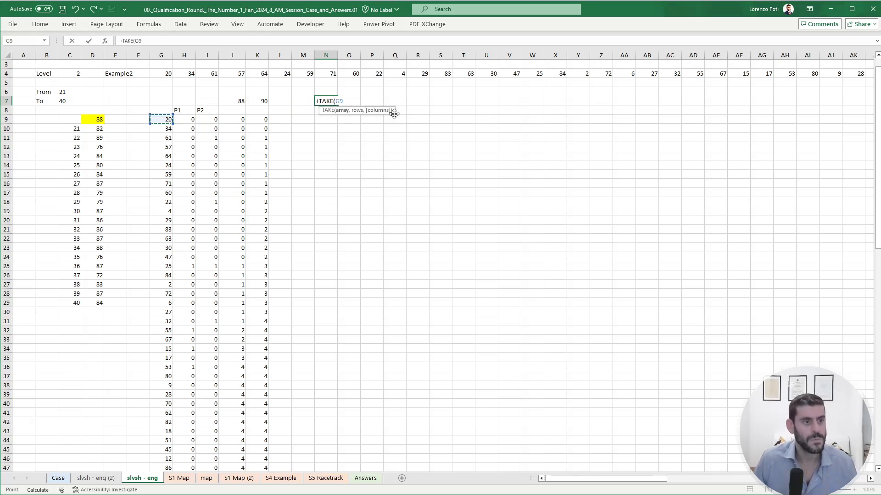
pyautogui.hotkey('ctrl', 'shift', 'Down')
pyautogui.write(',-(90-')
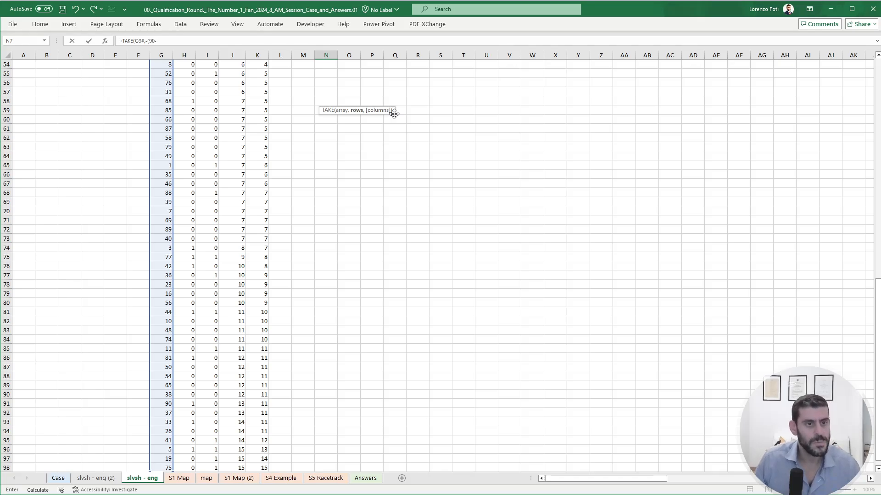
pyautogui.scroll(18, 394, 114)
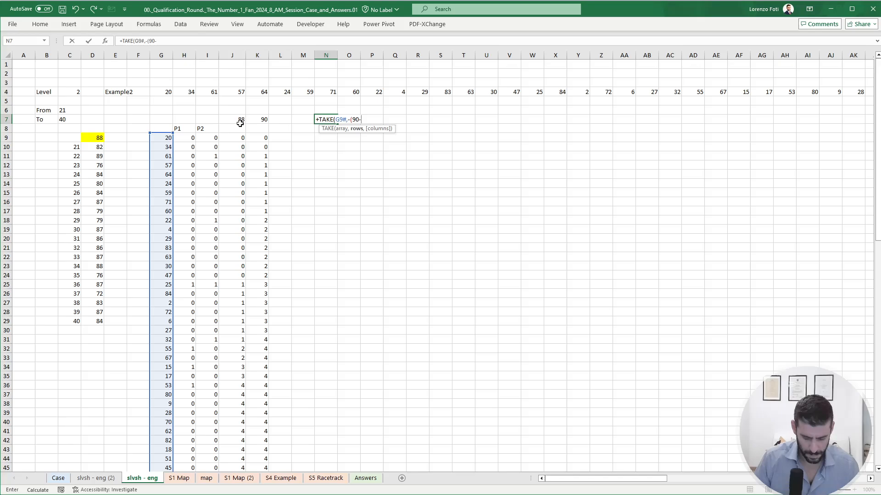
pyautogui.write('min(')
pyautogui.moveTo(241, 121); pyautogui.dragTo(252, 120)
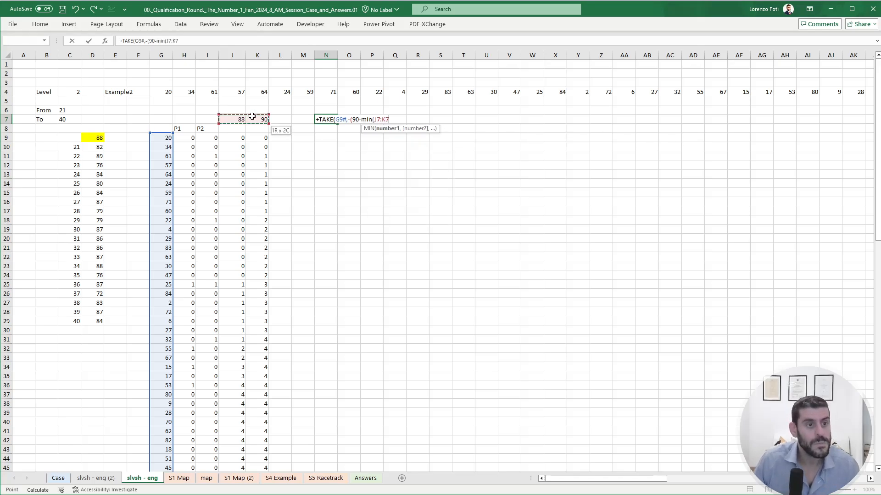
pyautogui.write(')')
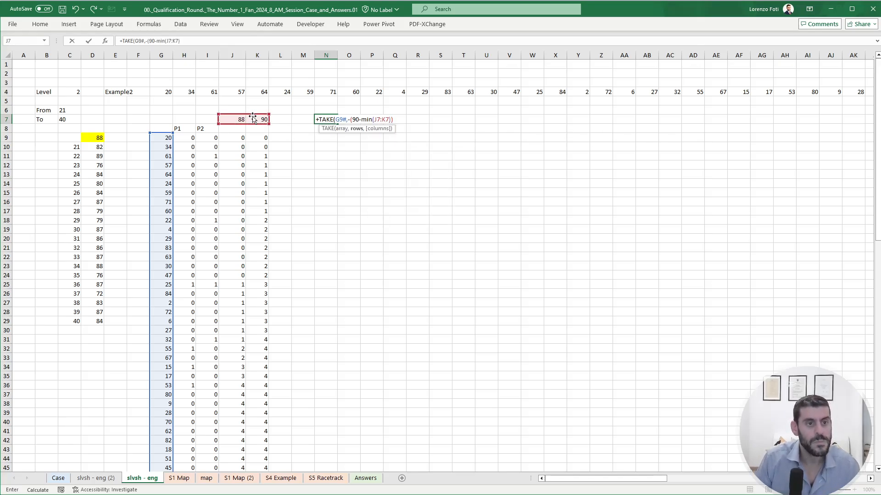
pyautogui.press('Return')
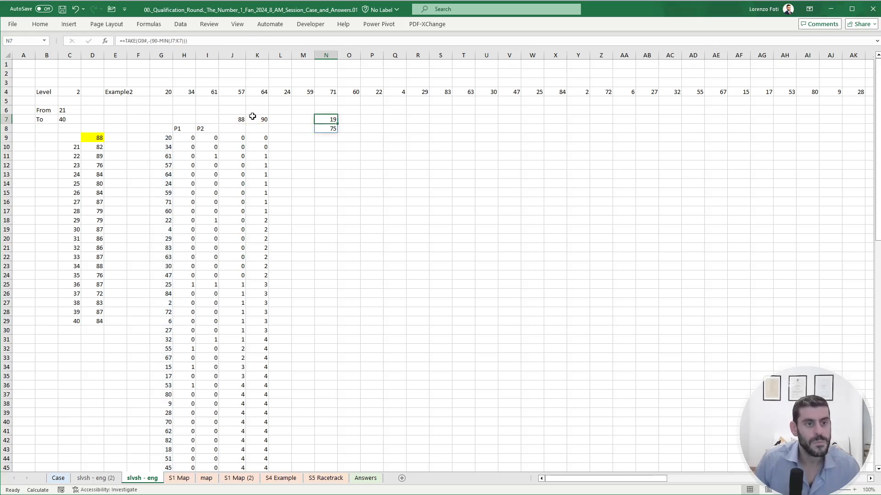
# - Check the last numbers of the draw in G96:G98 against the players' running counts in columns J and K
pyautogui.scroll(-19, 252, 116)
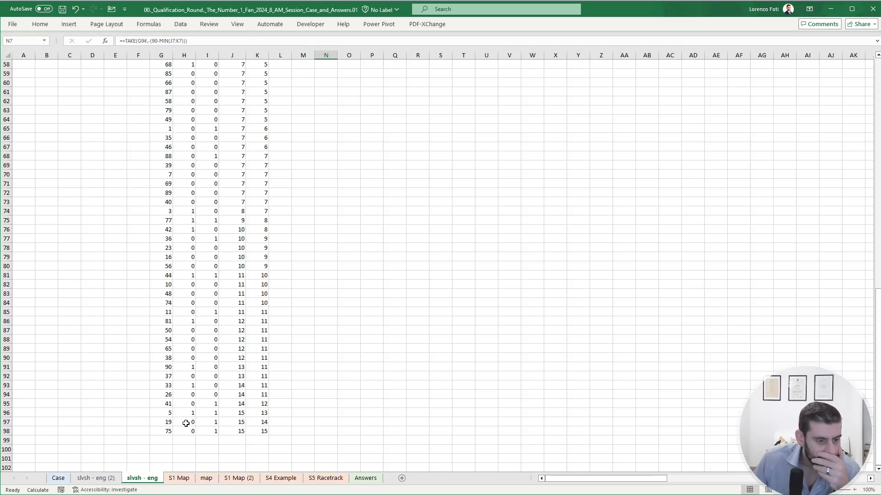
pyautogui.click(166, 415)
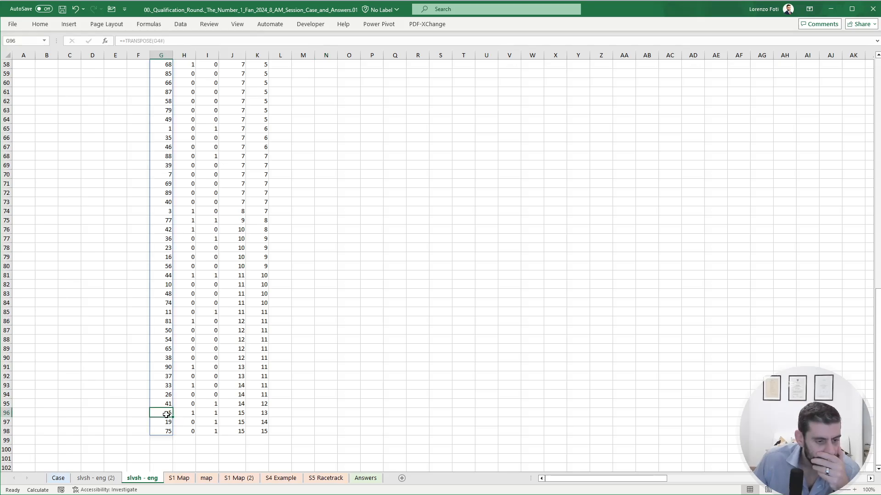
pyautogui.click(167, 421)
pyautogui.click(168, 431)
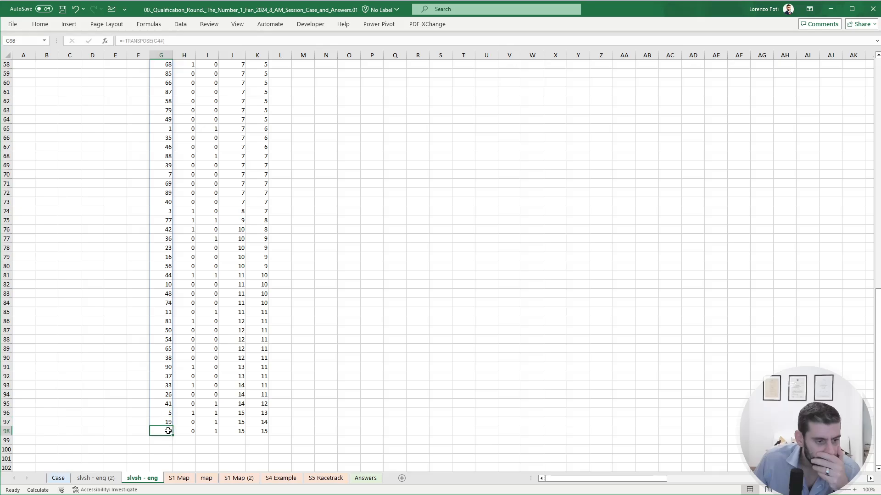
pyautogui.click(268, 394)
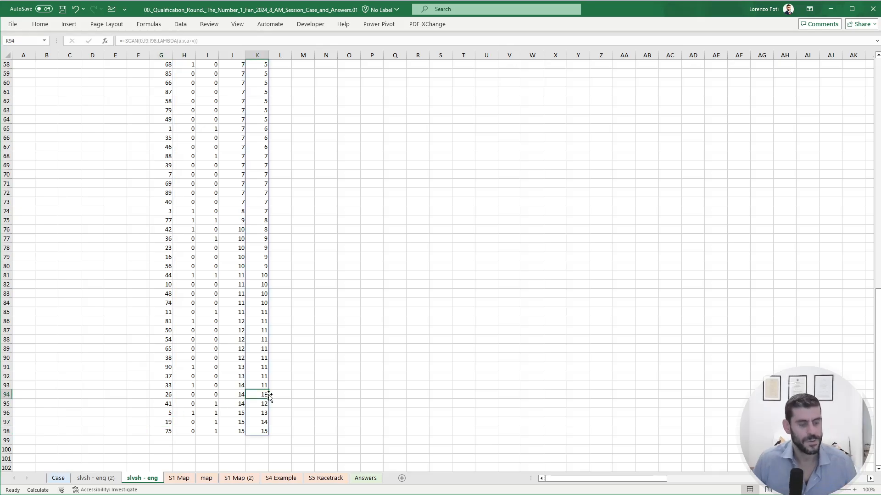
# - Enter a SUM formula in E9 that totals the undrawn numbers listed from N7
pyautogui.hotkey('ctrl', 'Up')
pyautogui.hotkey('ctrl', 'Up')
pyautogui.hotkey('ctrl', 'Up')
pyautogui.hotkey('ctrl', 'Up')
pyautogui.hotkey('ctrl', 'Down')
pyautogui.press('Right')
pyautogui.press('Right')
pyautogui.press('Right')
pyautogui.press('Down')
pyautogui.press('Down')
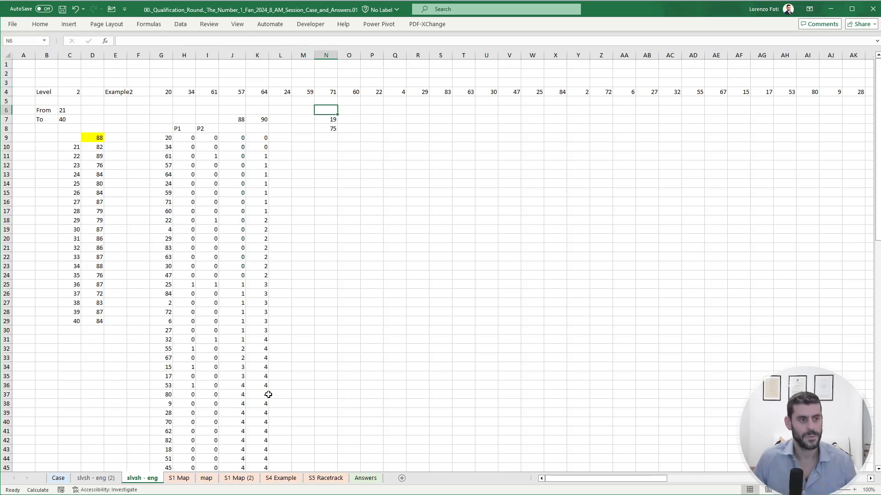
pyautogui.press('Left')
pyautogui.press('Left')
pyautogui.press('Left')
pyautogui.press('Down')
pyautogui.press('Left')
pyautogui.press('Left')
pyautogui.press('Left')
pyautogui.press('Left')
pyautogui.press('Left')
pyautogui.press('Left')
pyautogui.press('Down')
pyautogui.press('Down')
pyautogui.write('+')
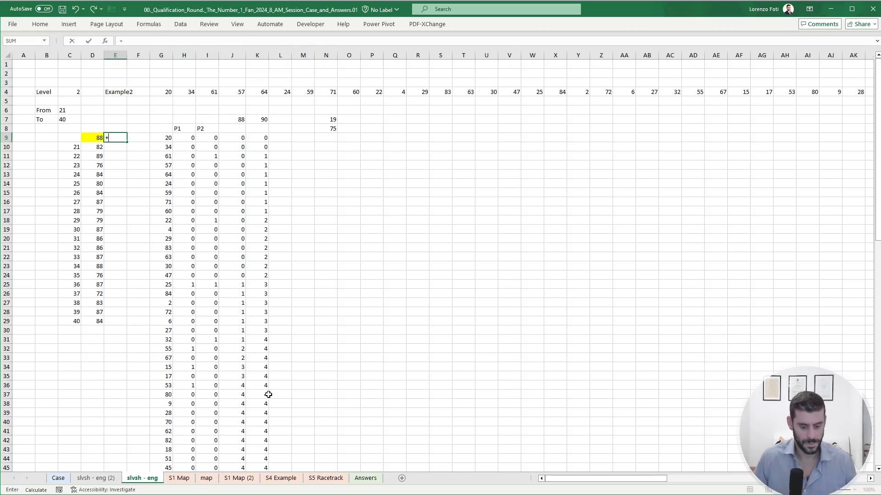
pyautogui.write('sum(')
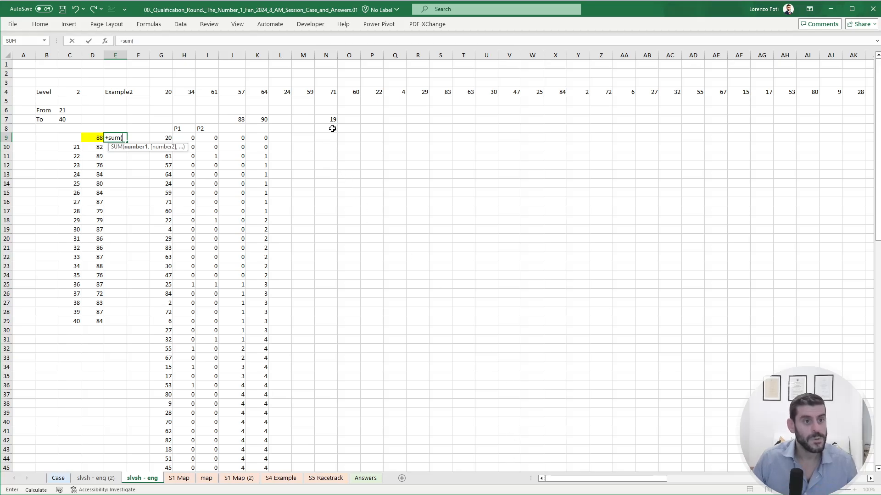
pyautogui.moveTo(335, 121); pyautogui.dragTo(335, 126)
pyautogui.press('Return')
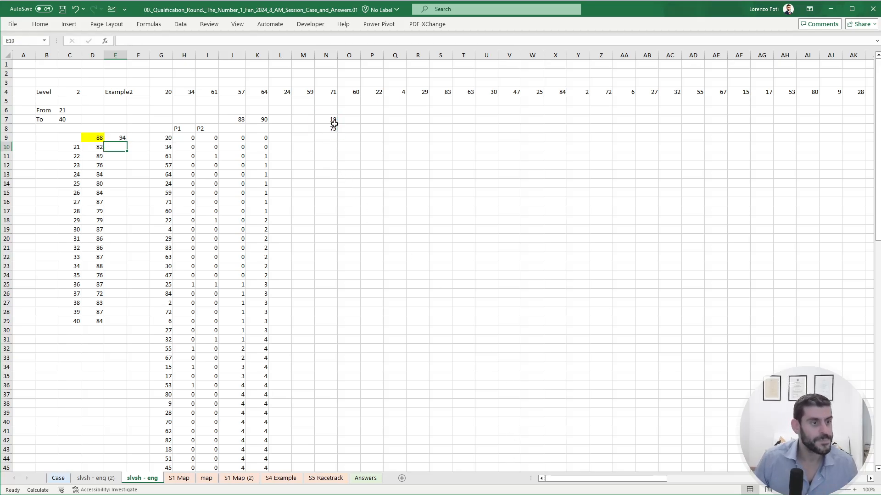
# - Create a data table over C9:E29 with E4 as the column input cell, covering games 21 to 40
pyautogui.press('Up')
pyautogui.press('Left')
pyautogui.press('Left')
pyautogui.hotkey('shift', 'Right')
pyautogui.hotkey('shift', 'Right')
pyautogui.hotkey('ctrl', 'shift', 'Down')
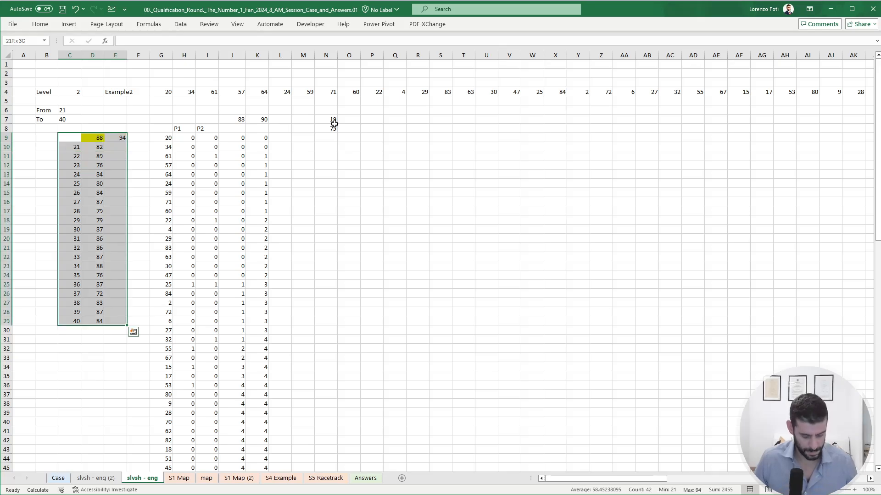
pyautogui.hotkey('alt', 'a')
pyautogui.press('w')
pyautogui.press('t')
pyautogui.press('Tab')
pyautogui.click(120, 92)
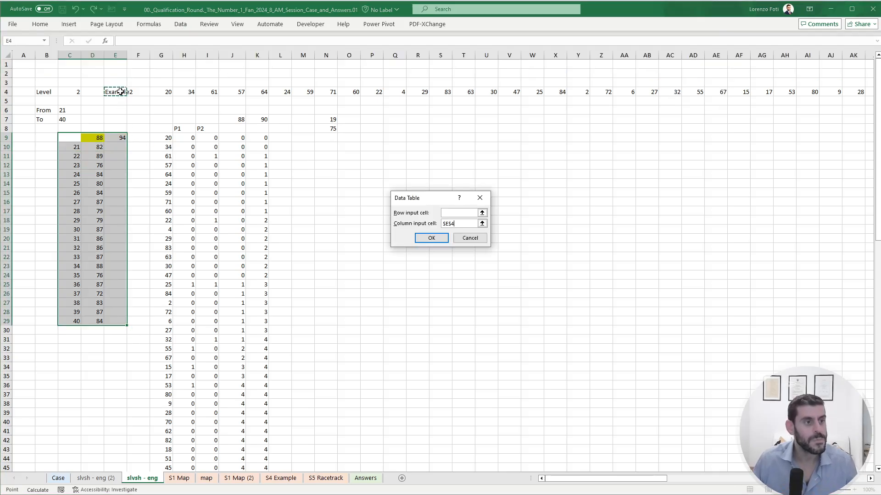
pyautogui.press('Return')
pyautogui.hotkey('alt', 'm')
pyautogui.press('Escape')
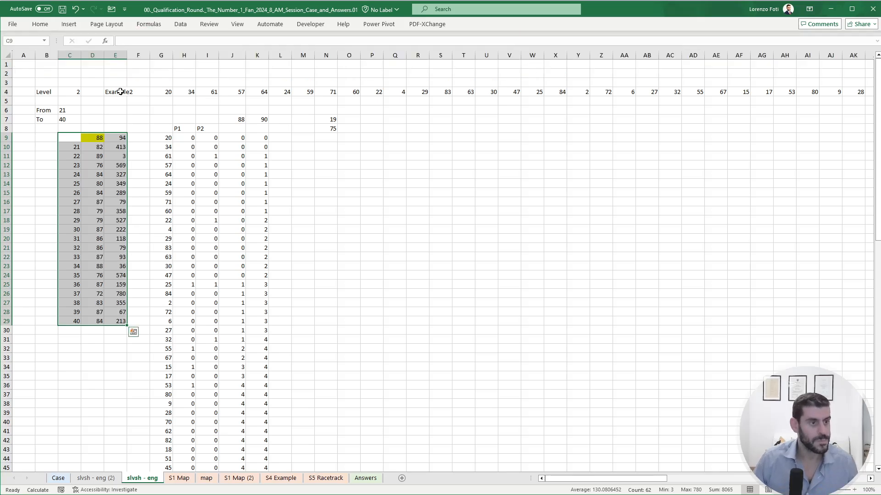
# - Set the game in E4 to 22 and check the end of its draw and running counts at row 98
pyautogui.click(225, 158)
pyautogui.click(119, 93)
pyautogui.write('22')
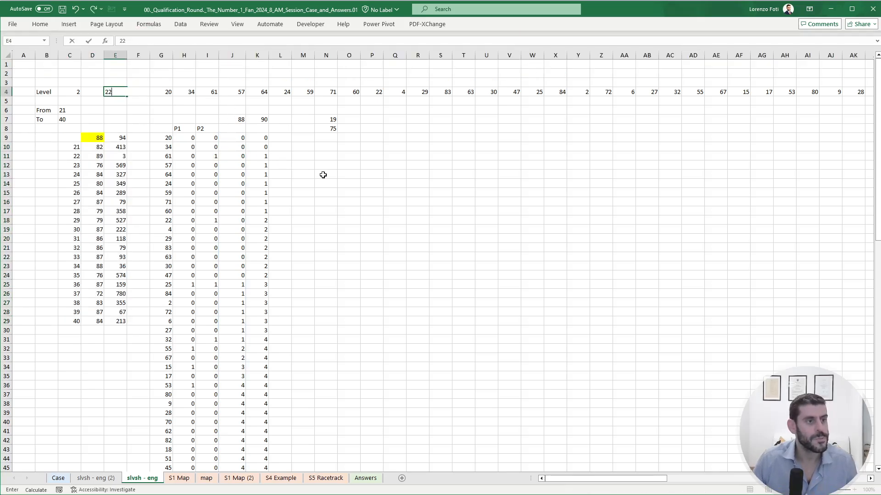
pyautogui.click(323, 174)
pyautogui.scroll(-20, 326, 342)
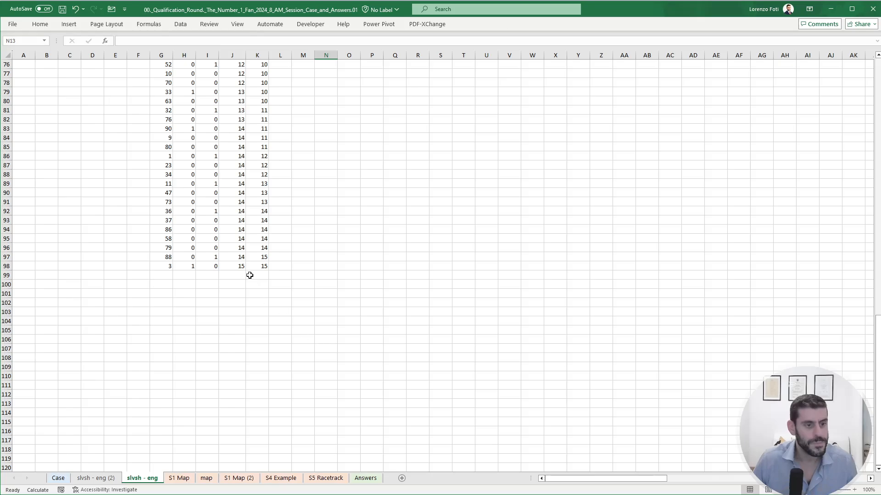
pyautogui.click(257, 266)
pyautogui.scroll(20, 234, 301)
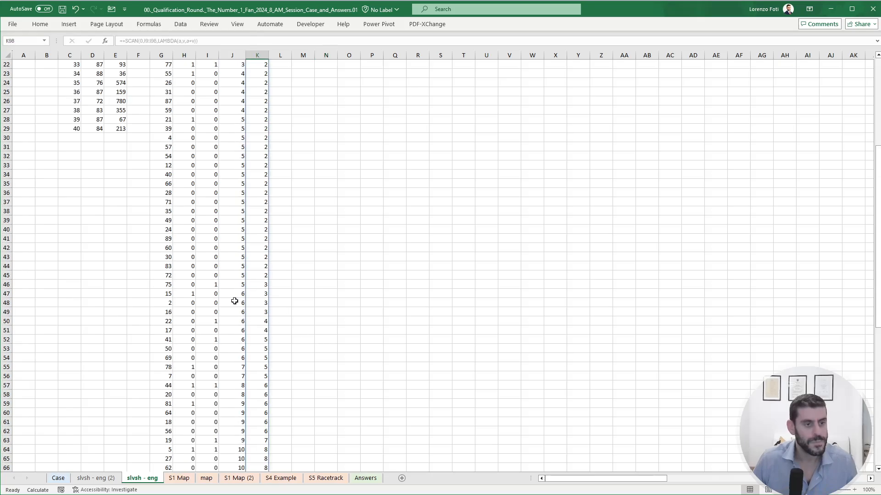
# - Total the undrawn sums in E10:E29 and enter 5610 as the Bonus 2 answer on the Case sheet
pyautogui.moveTo(119, 151); pyautogui.dragTo(121, 321)
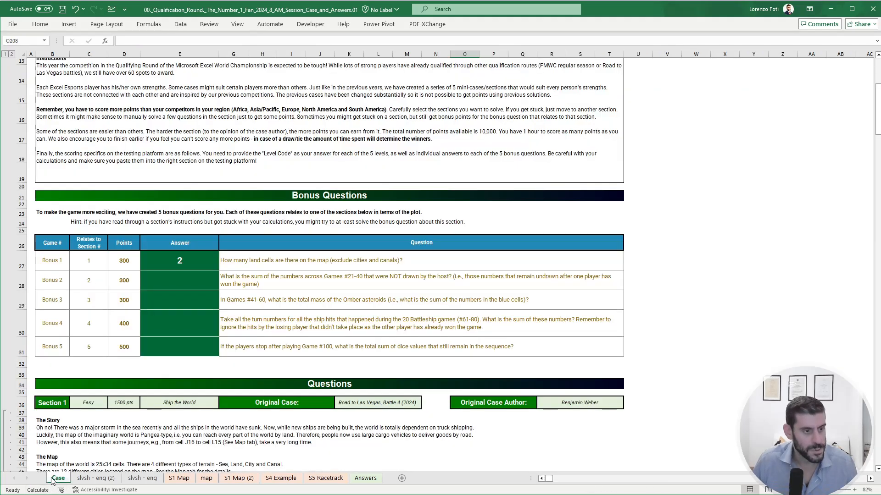
pyautogui.click(58, 478)
pyautogui.click(172, 276)
pyautogui.write('5610')
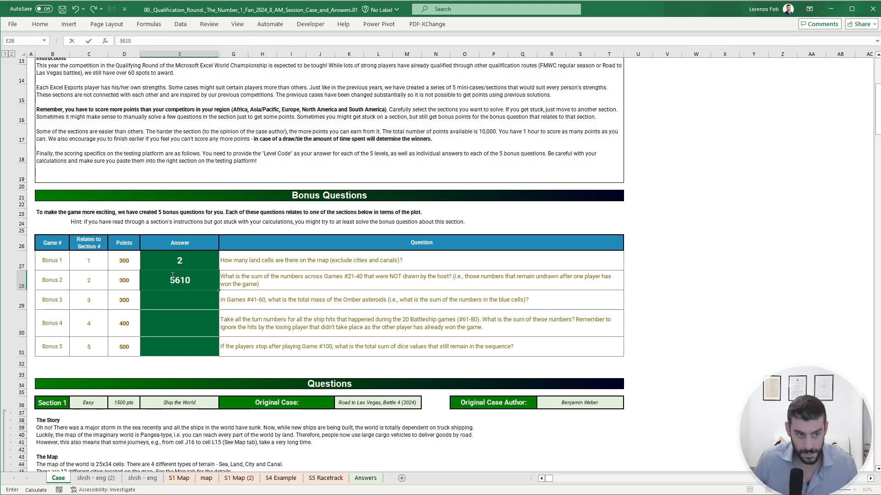
pyautogui.press('Return')
pyautogui.click(671, 268)
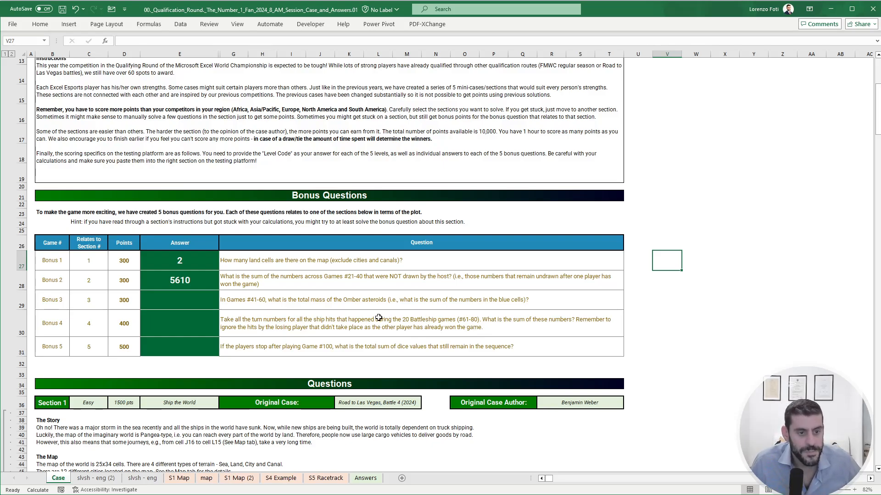
# - Enter a TOCOL formula in AI168 of the Case sheet to stack the asteroid numbers of games 41 to 60 in one column
pyautogui.scroll(-20, 379, 318)
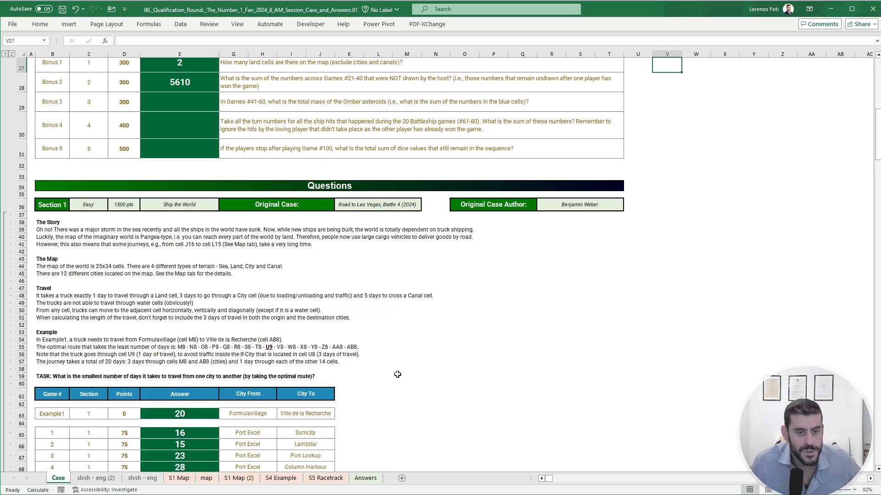
pyautogui.scroll(-7, 404, 380)
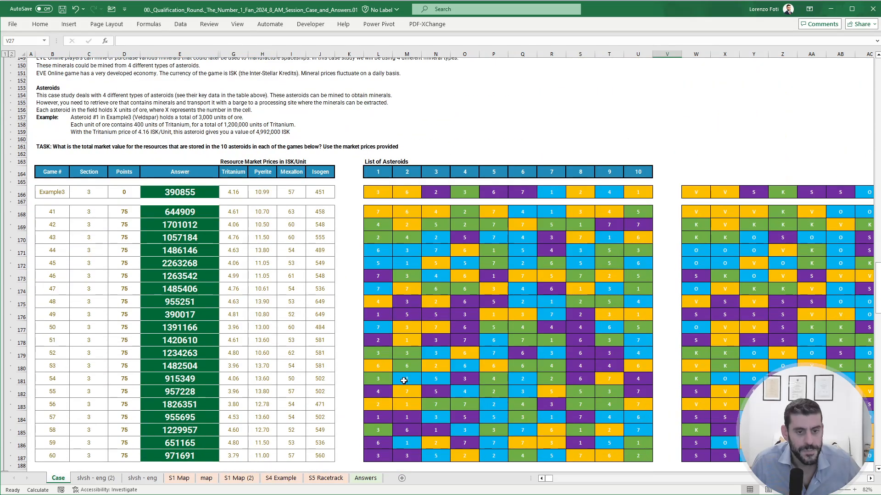
pyautogui.hscroll(1, 811, 289)
pyautogui.moveTo(741, 282); pyautogui.dragTo(771, 257)
pyautogui.click(836, 165)
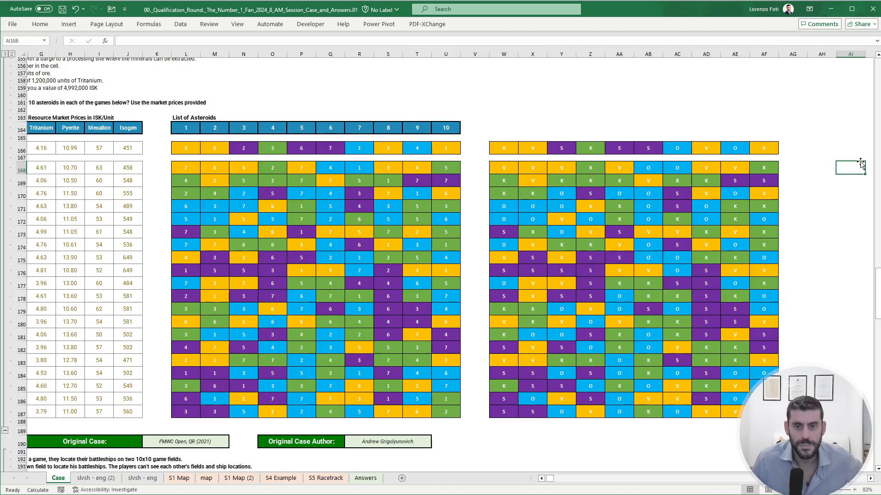
pyautogui.write('+TOCOL(')
pyautogui.hotkey('ctrl', 'Left')
pyautogui.hotkey('ctrl', 'Left')
pyautogui.hotkey('ctrl', 'Left')
pyautogui.hotkey('ctrl', 'Left')
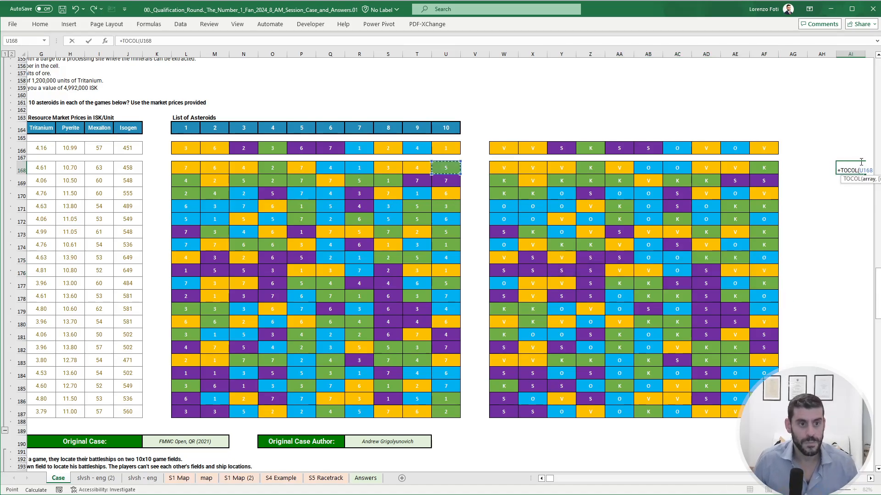
pyautogui.hotkey('ctrl', 'shift', 'Right')
pyautogui.hotkey('ctrl', 'shift', 'Down')
pyautogui.press('Return')
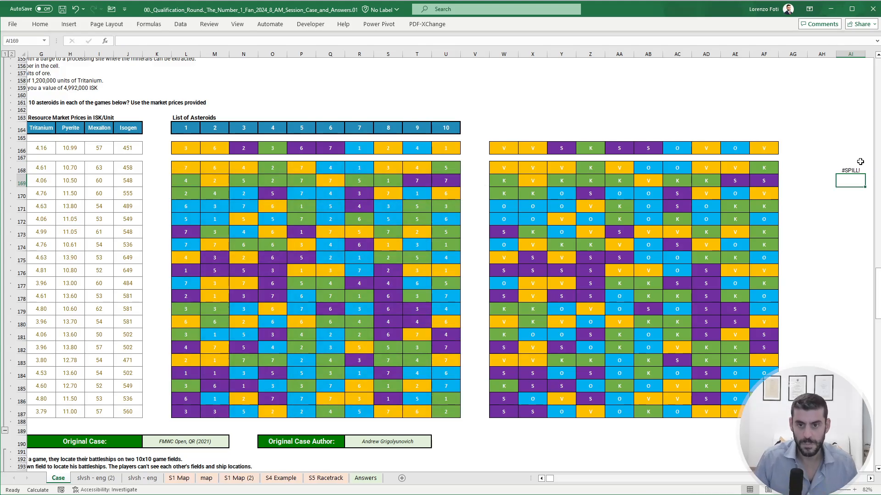
# - Change the TOCOL formula in AI168 to TOROW so the asteroid numbers in L168:U187 run along one row
pyautogui.click(860, 163)
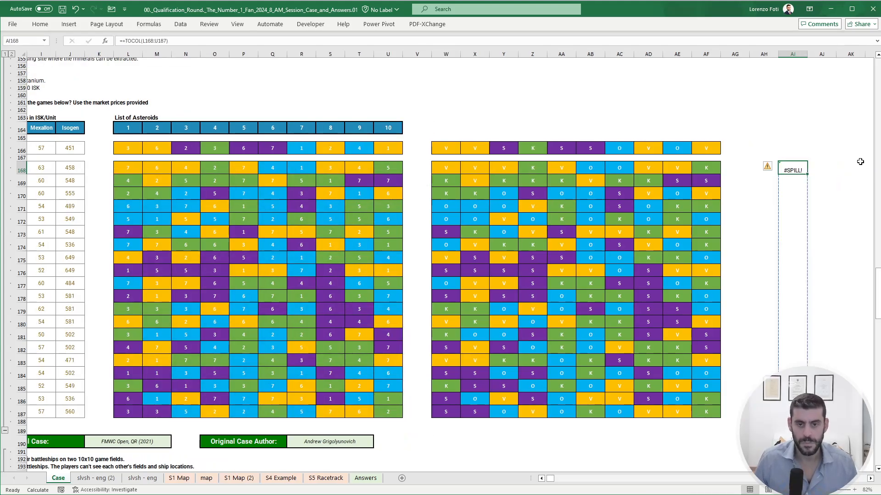
pyautogui.scroll(-12, 824, 252)
pyautogui.scroll(13, 815, 270)
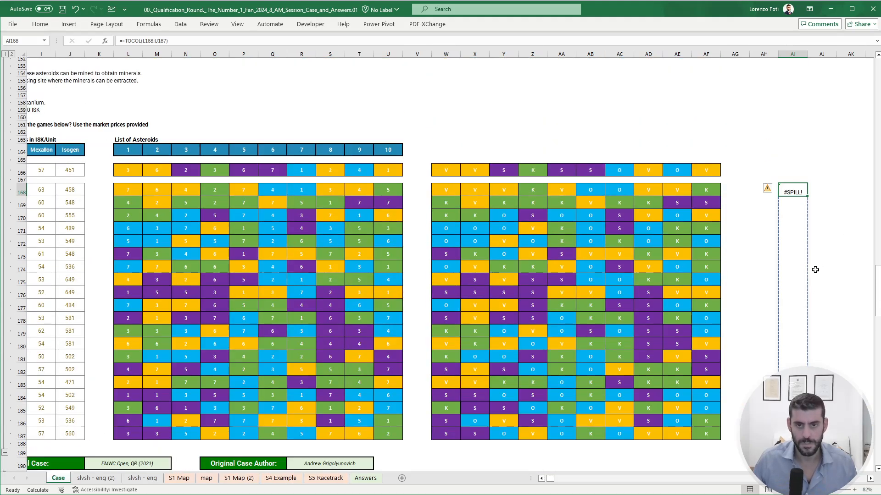
pyautogui.scroll(5, 816, 270)
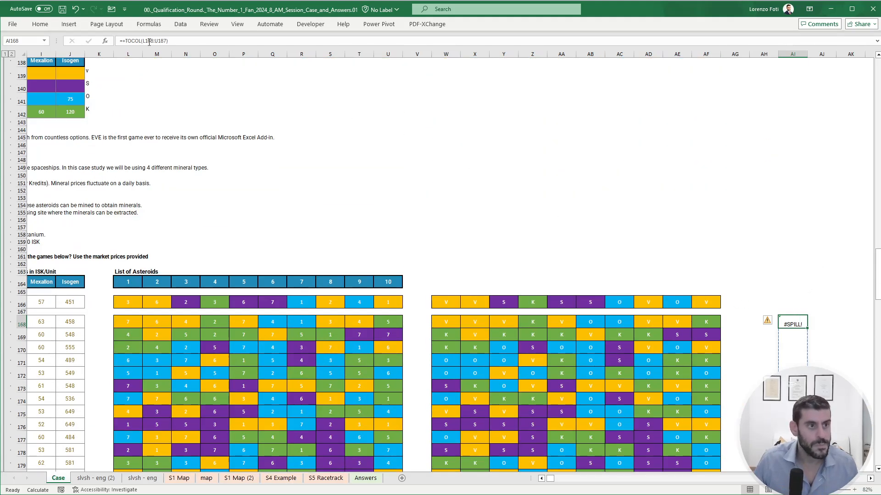
pyautogui.doubleClick(130, 40)
pyautogui.write('TOROW')
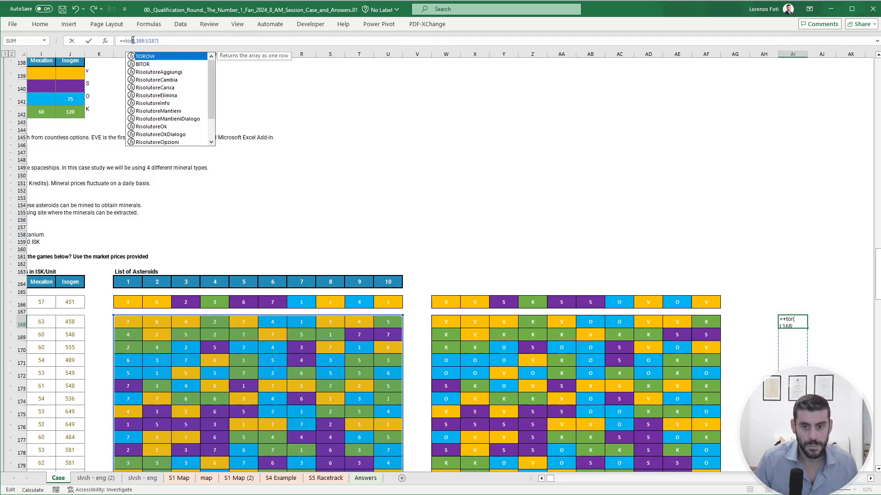
pyautogui.press('Return')
# - Enter a TOROW formula in AI169 to lay out the asteroid type letters of W168:AF187 in one row
pyautogui.write('+')
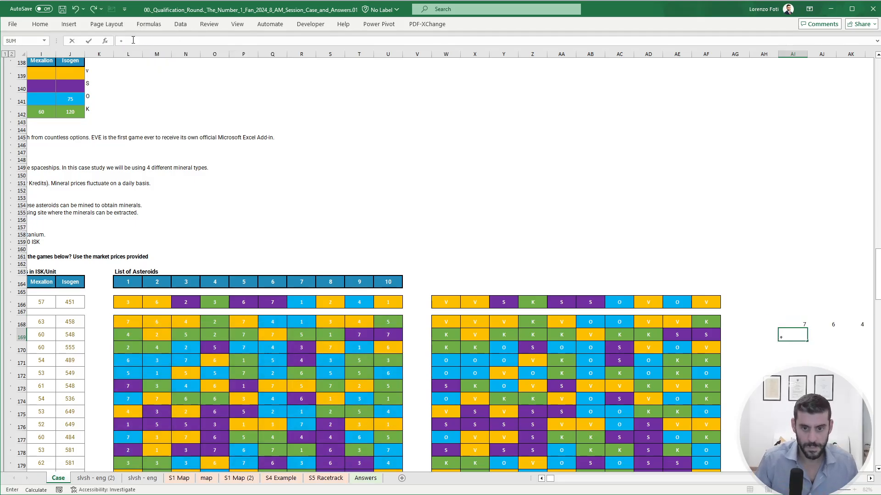
pyautogui.write('TOROW(')
pyautogui.hotkey('ctrl', 'Left')
pyautogui.hotkey('ctrl', 'Left')
pyautogui.press('Up')
pyautogui.press('Left')
pyautogui.press('Right')
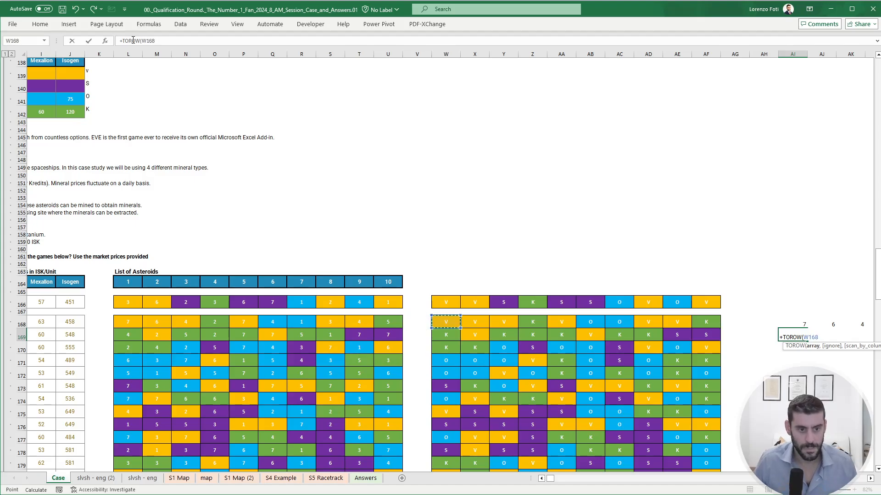
pyautogui.hotkey('ctrl', 'shift', 'Right')
pyautogui.hotkey('ctrl', 'shift', 'Down')
pyautogui.press('Return')
pyautogui.press('Return')
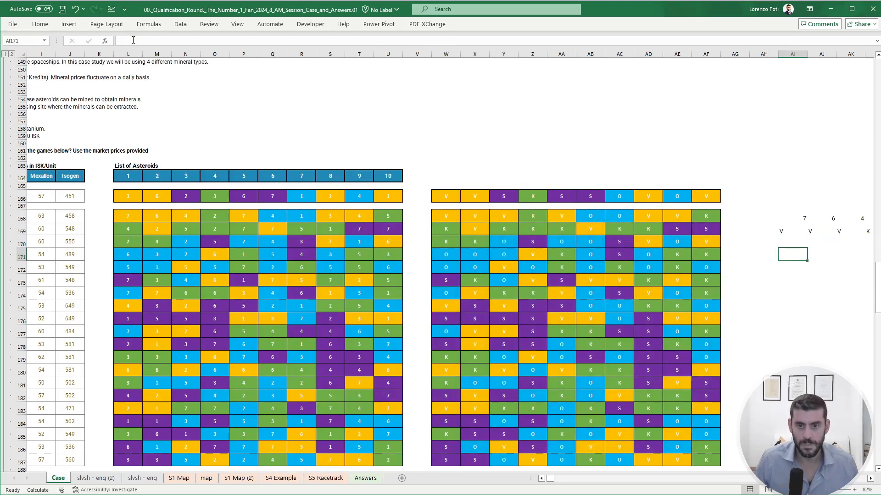
# - Sum the Omber asteroid numbers in AI171 with SUM(FILTER(AI168#,AI169#="O")), accepting the corrected closing parenthesis
pyautogui.write('+sum(FILTER(')
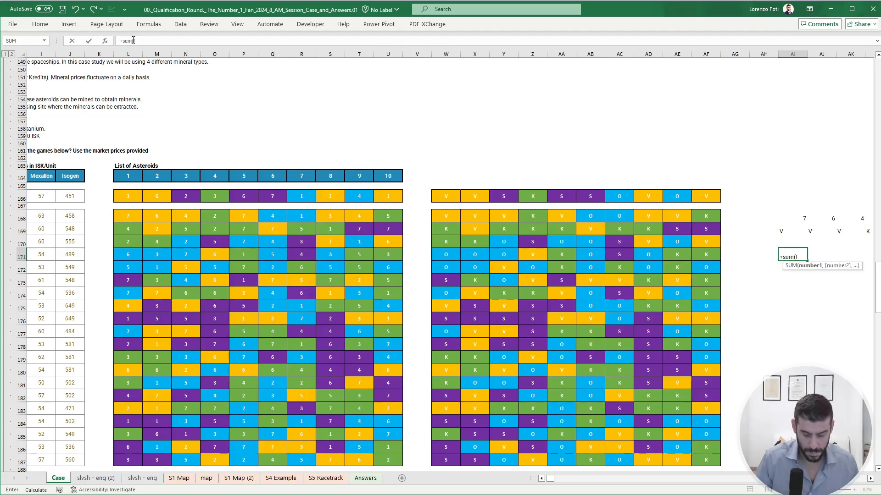
pyautogui.press('Up')
pyautogui.press('Up')
pyautogui.press('Up')
pyautogui.hotkey('ctrl', 'shift', 'Right')
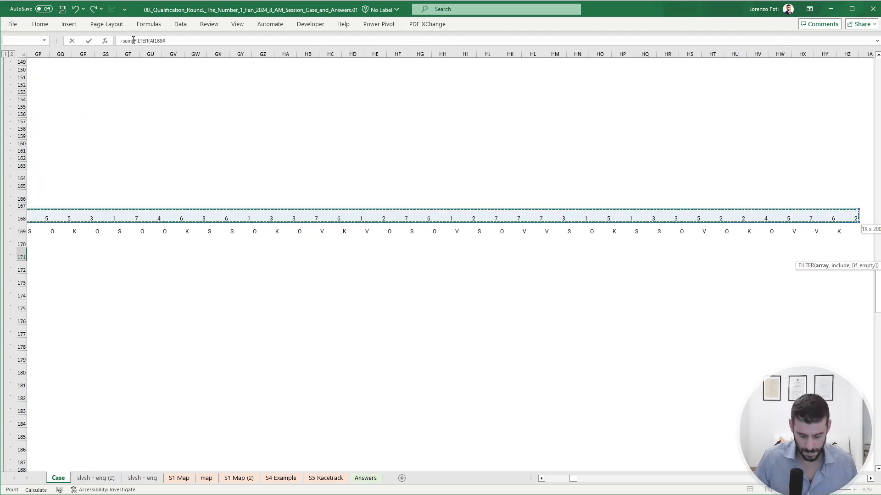
pyautogui.write(',')
pyautogui.press('Left')
pyautogui.press('Right')
pyautogui.press('Up')
pyautogui.press('Up')
pyautogui.hotkey('ctrl', 'shift', 'Right')
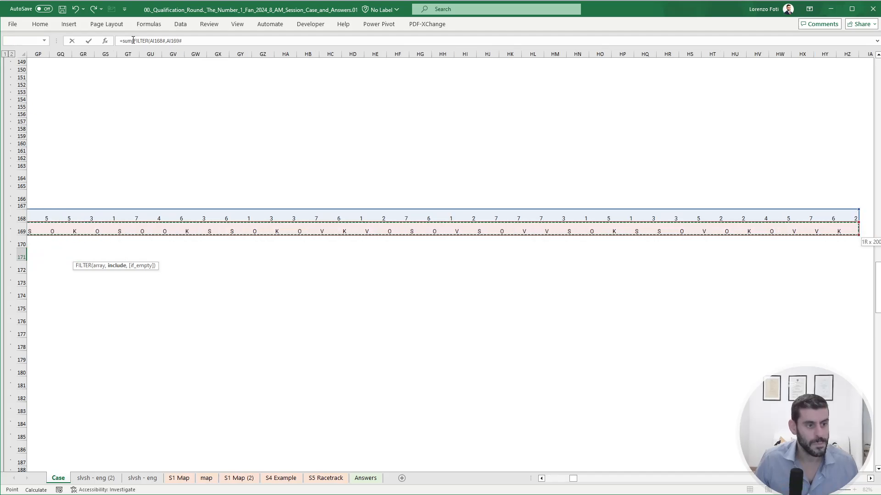
pyautogui.write('=')
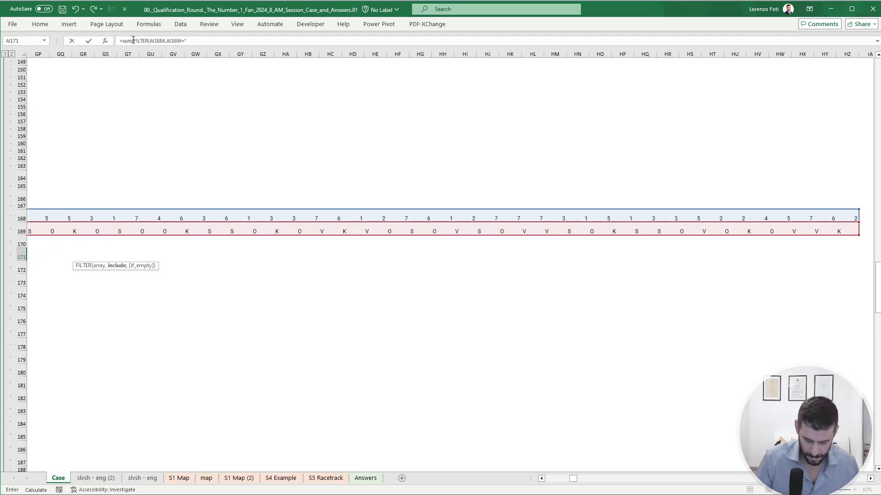
pyautogui.write('"O")')
pyautogui.press('Return')
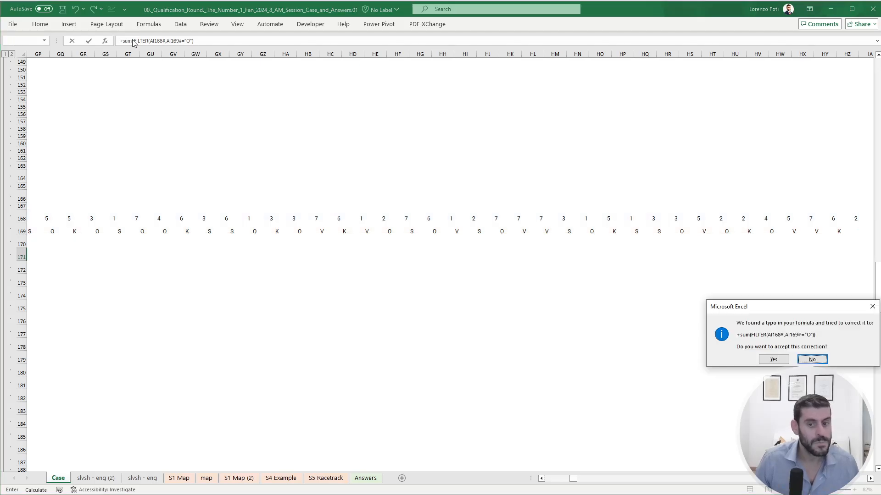
pyautogui.press('Return')
# - Return to AI171 and check the result and references of its SUM and FILTER formula
pyautogui.press('Left')
pyautogui.press('Left')
pyautogui.press('Left')
pyautogui.press('Left')
pyautogui.press('Left')
pyautogui.press('Left')
pyautogui.press('Left')
pyautogui.press('Left')
pyautogui.press('Left')
pyautogui.press('Left')
pyautogui.press('Left')
pyautogui.press('Left')
pyautogui.press('Left')
pyautogui.press('Left')
pyautogui.press('Left')
pyautogui.press('Left')
pyautogui.press('Left')
pyautogui.press('Left')
pyautogui.press('Left')
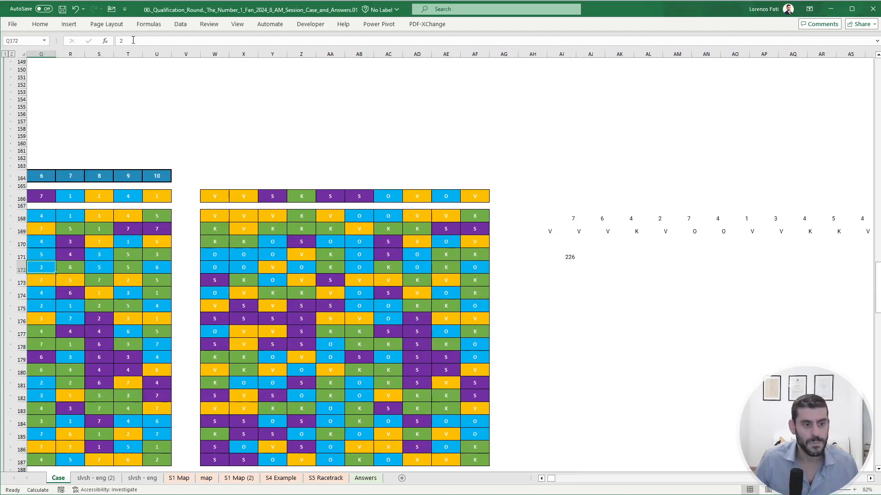
pyautogui.press('Right')
pyautogui.press('Right')
pyautogui.press('Right')
pyautogui.press('Right')
pyautogui.press('Right')
pyautogui.press('Right')
pyautogui.press('Right')
pyautogui.press('Right')
pyautogui.press('Right')
pyautogui.press('Right')
pyautogui.press('Right')
pyautogui.press('Right')
pyautogui.press('Right')
pyautogui.press('Up')
pyautogui.press('Left')
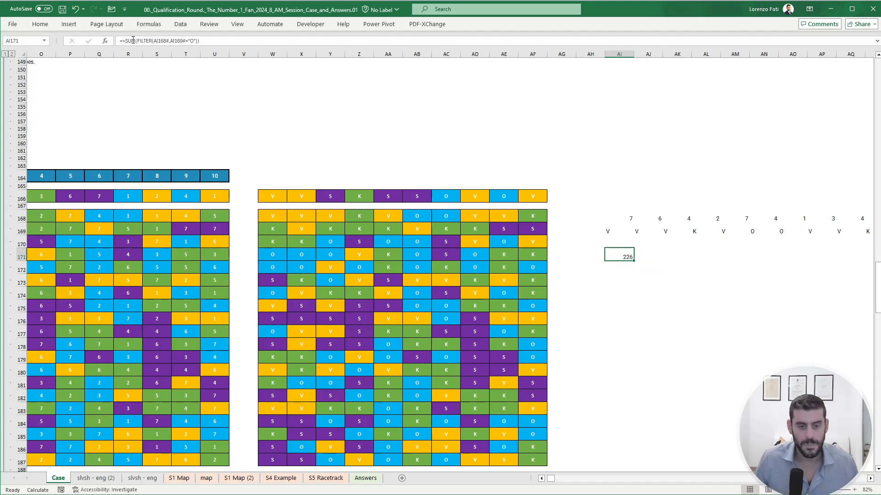
pyautogui.click(133, 40)
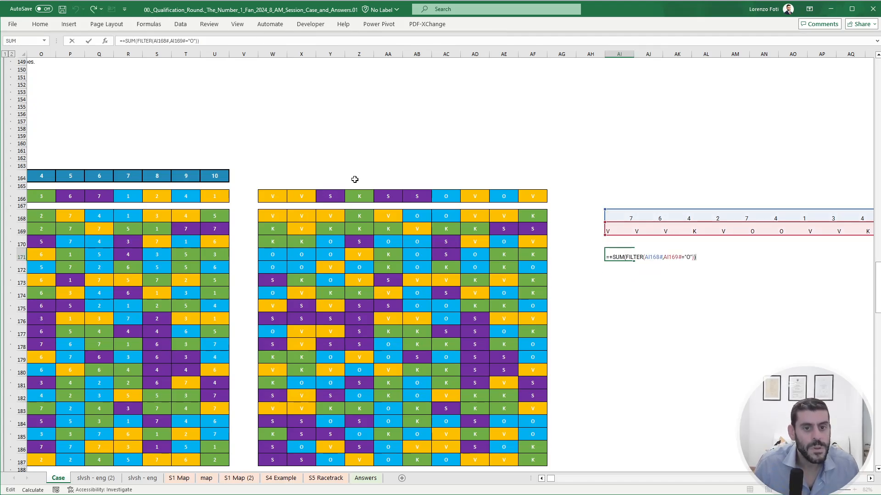
pyautogui.press('Escape')
# - Enter 226 as the Bonus 3 answer in E29 of the bonus questions table
pyautogui.hotkey('ctrl', 'Home')
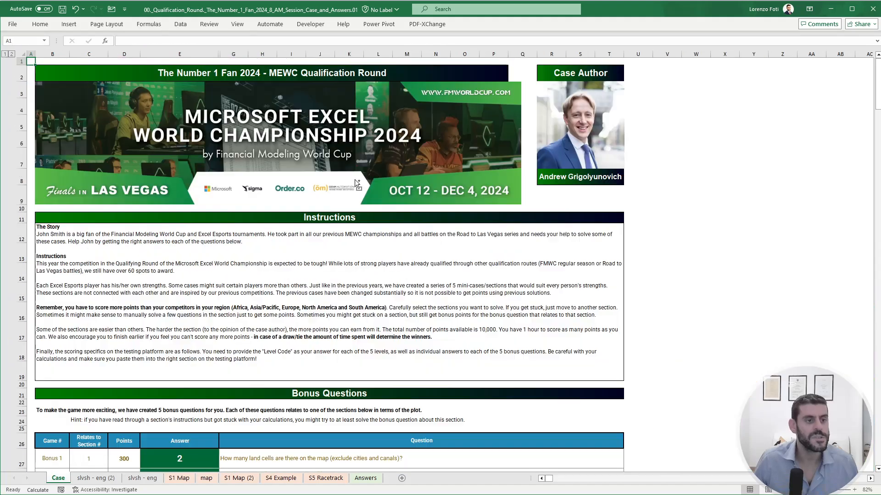
pyautogui.scroll(-4, 355, 180)
pyautogui.click(179, 300)
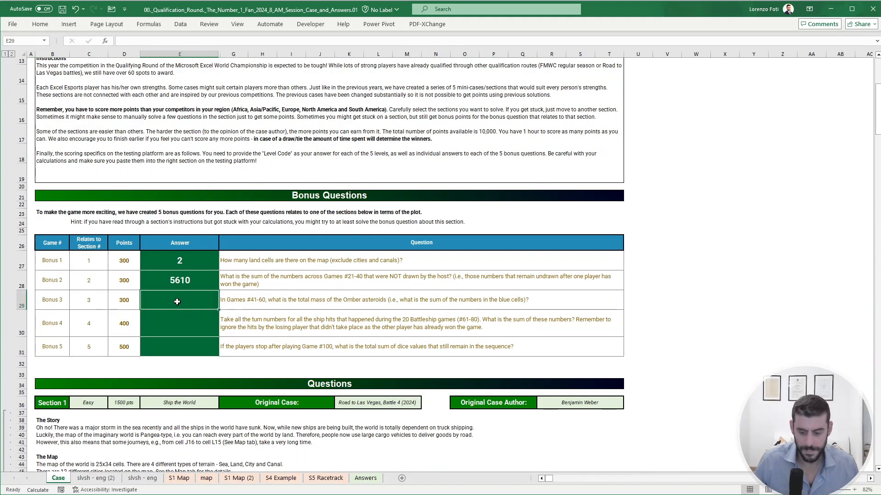
pyautogui.write('226')
pyautogui.press('Return')
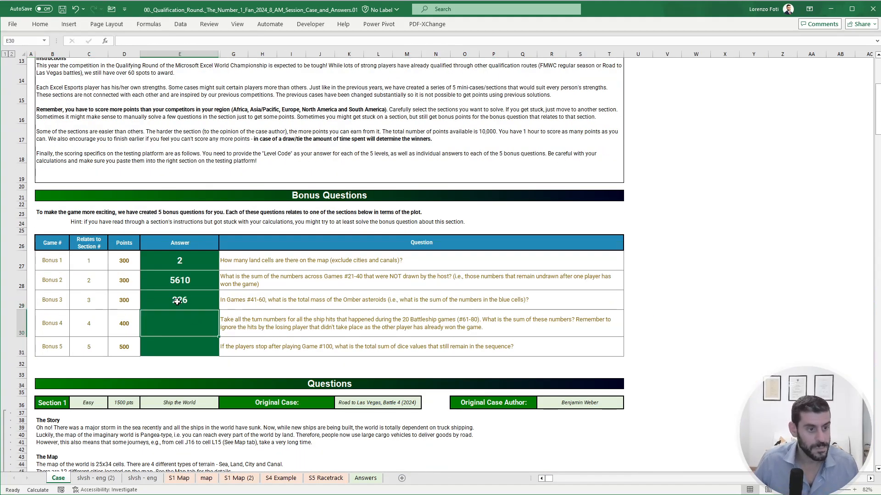
# - Review the completed answers of Sections 1 to 3 and total the points of the first three bonus questions in D27:D29
pyautogui.click(712, 281)
pyautogui.scroll(-20, 406, 337)
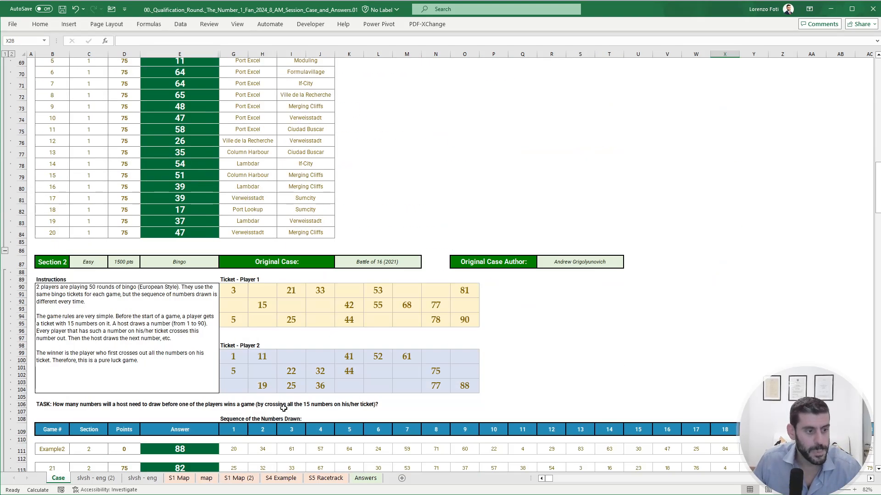
pyautogui.scroll(-7, 255, 357)
pyautogui.scroll(5, 252, 362)
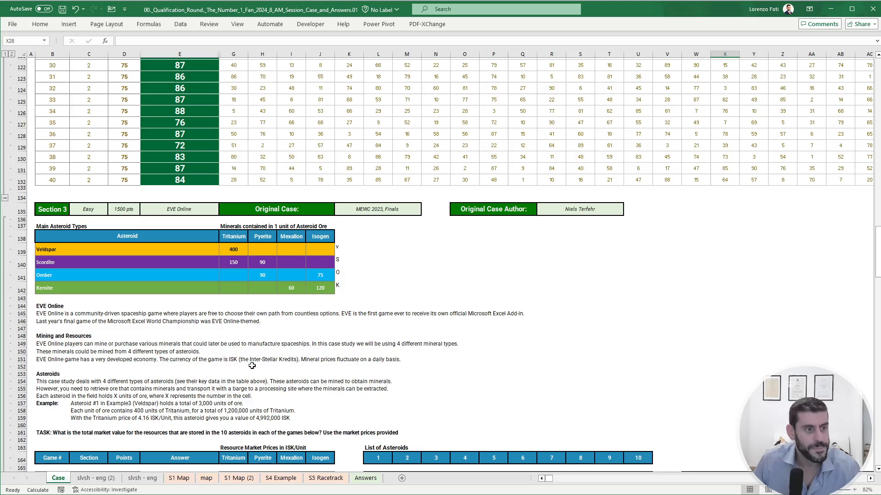
pyautogui.scroll(12, 198, 373)
pyautogui.scroll(-6, 198, 374)
pyautogui.scroll(20, 193, 369)
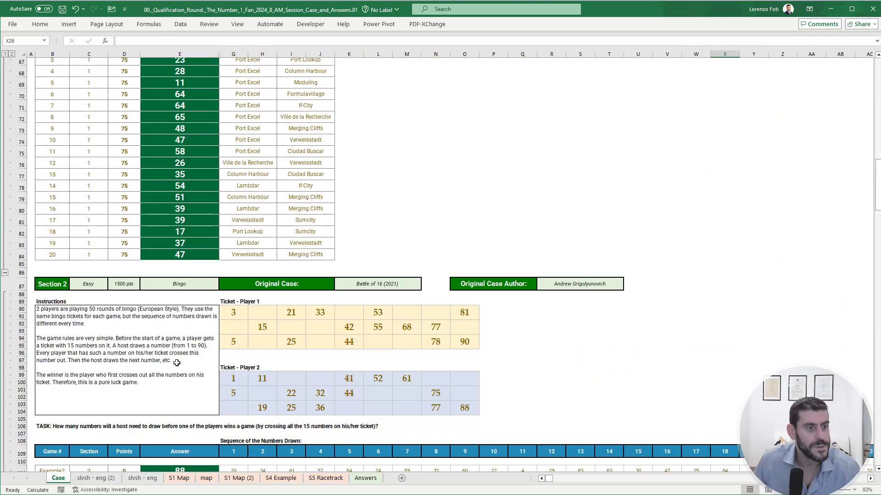
pyautogui.scroll(3, 138, 320)
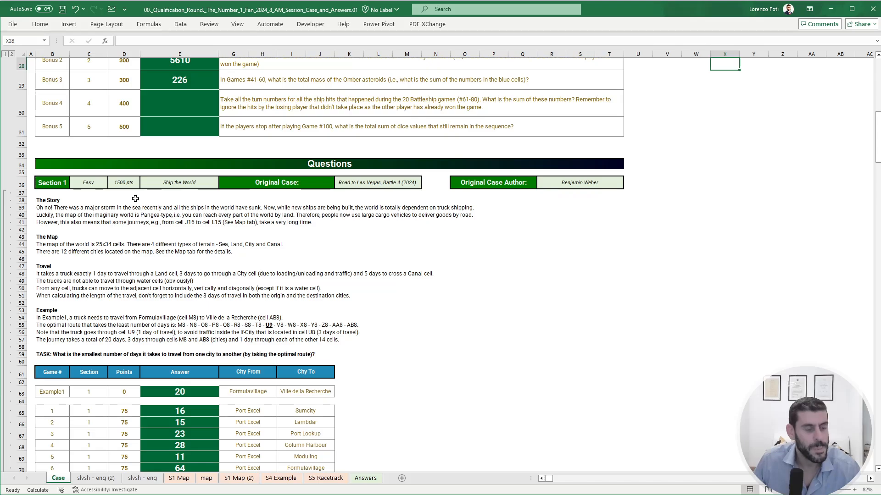
pyautogui.scroll(4, 135, 198)
pyautogui.moveTo(125, 198); pyautogui.dragTo(124, 232)
pyautogui.scroll(-20, 148, 379)
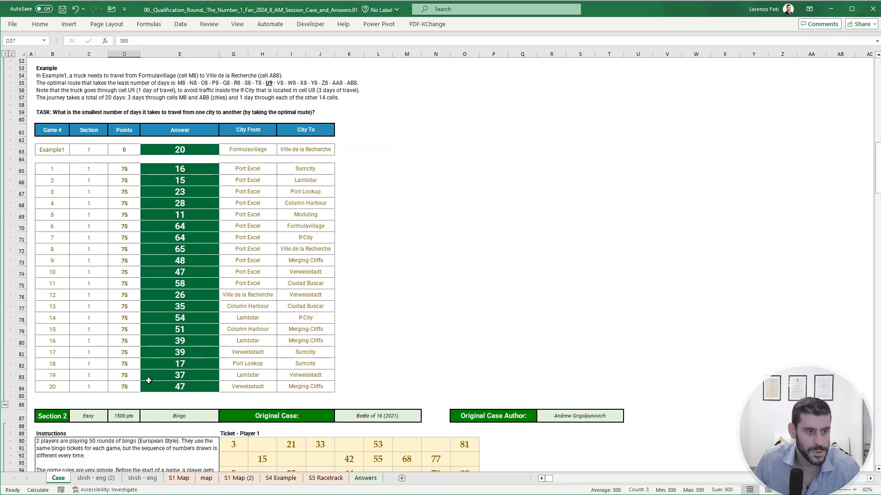
pyautogui.scroll(-18, 148, 377)
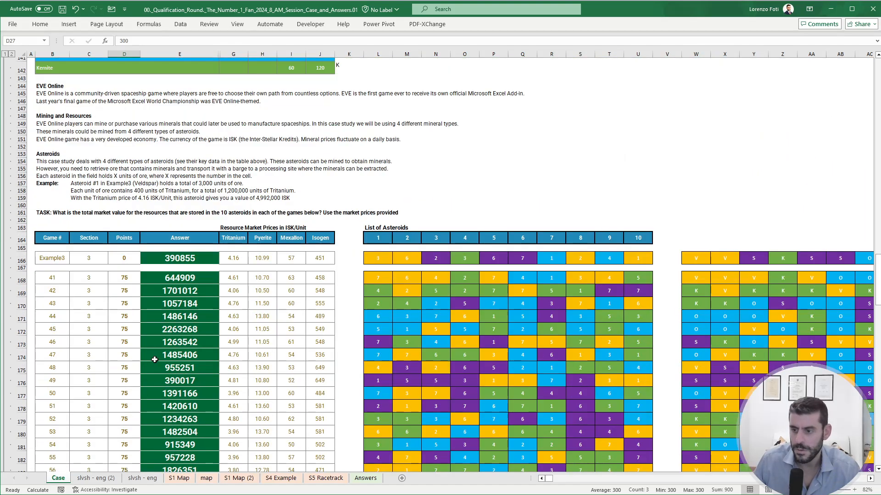
# - Read the Section 4 Battleship rules and game tables and compare them with the Section 5 Race to Las Vegas instructions
pyautogui.scroll(-14, 155, 359)
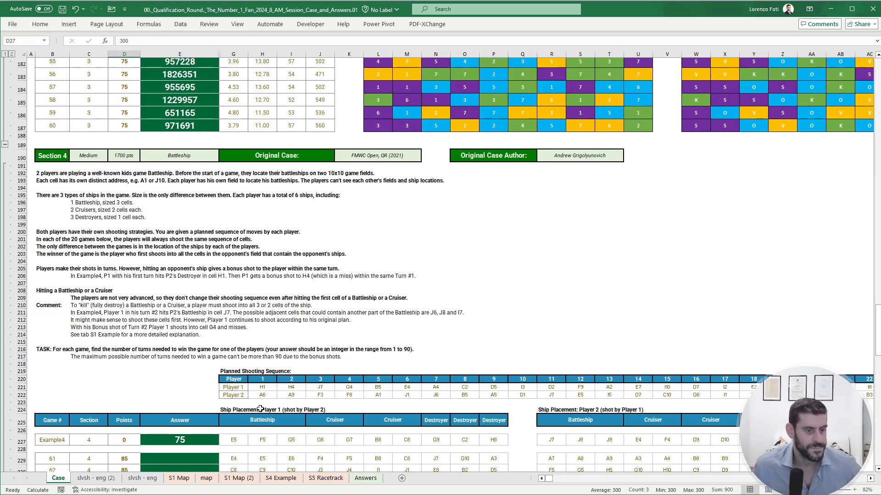
pyautogui.scroll(-17, 260, 413)
pyautogui.scroll(-6, 261, 416)
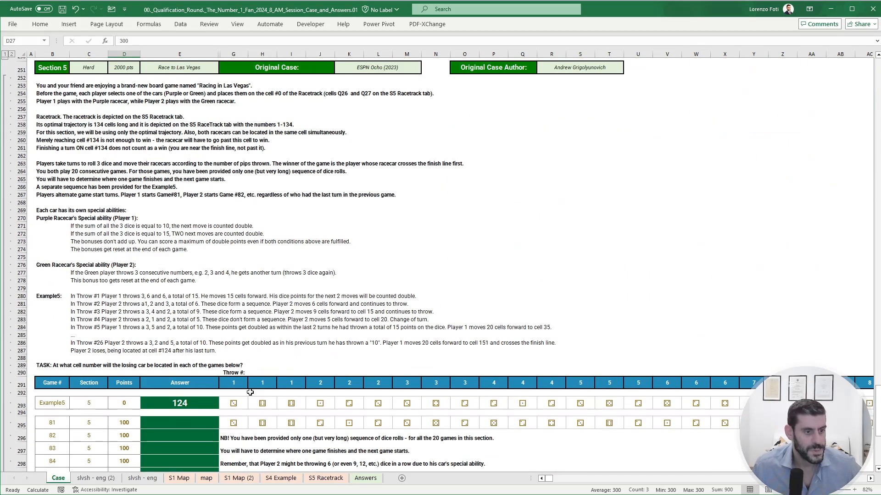
pyautogui.scroll(6, 248, 393)
pyautogui.scroll(19, 247, 393)
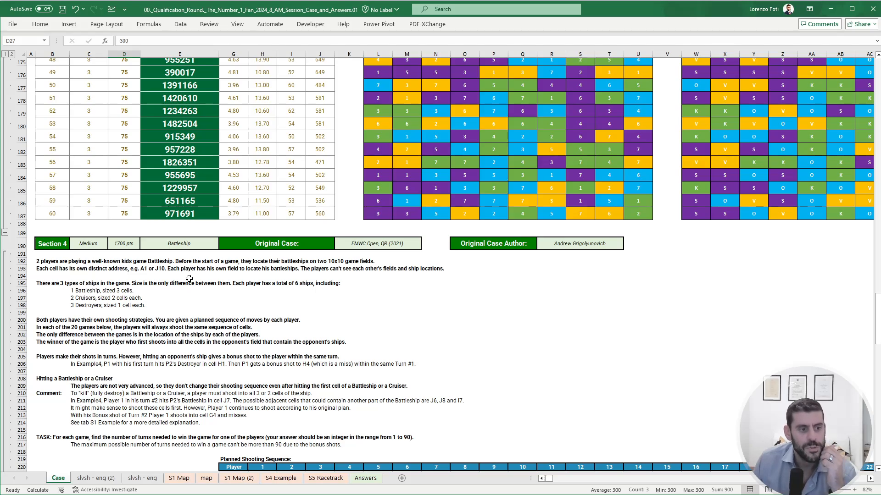
pyautogui.scroll(-5, 189, 278)
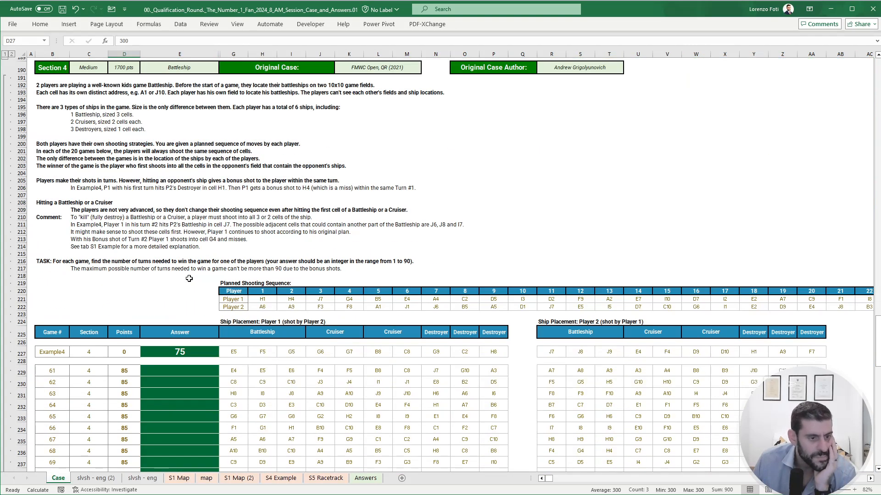
pyautogui.scroll(2, 189, 278)
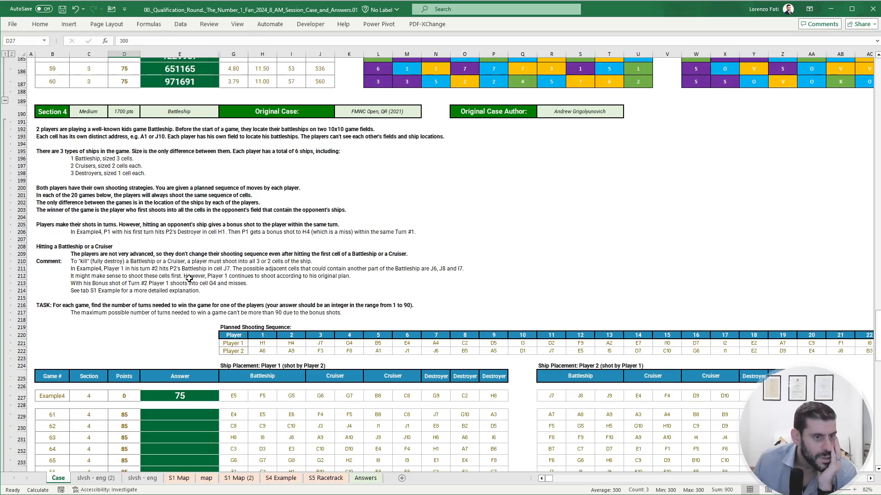
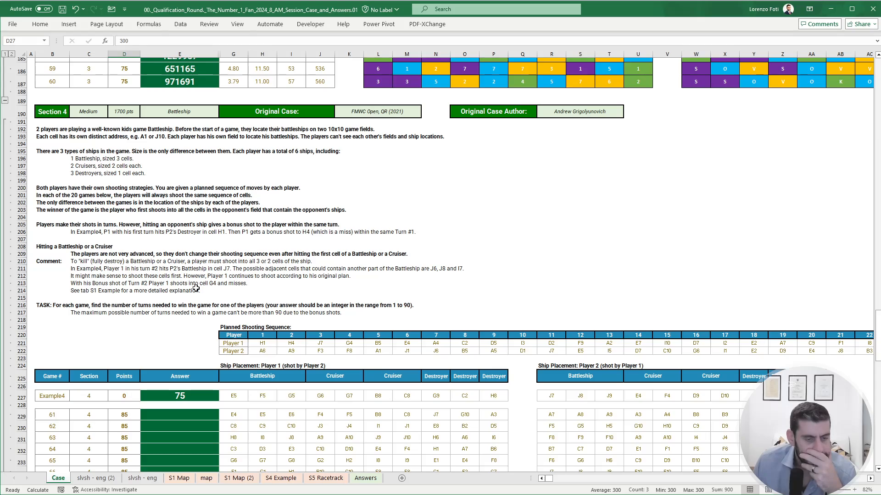
# - Duplicate the slvsh - eng (2) sheet and clear the old calculations in G7:AF25 of the copy
pyautogui.click(96, 479)
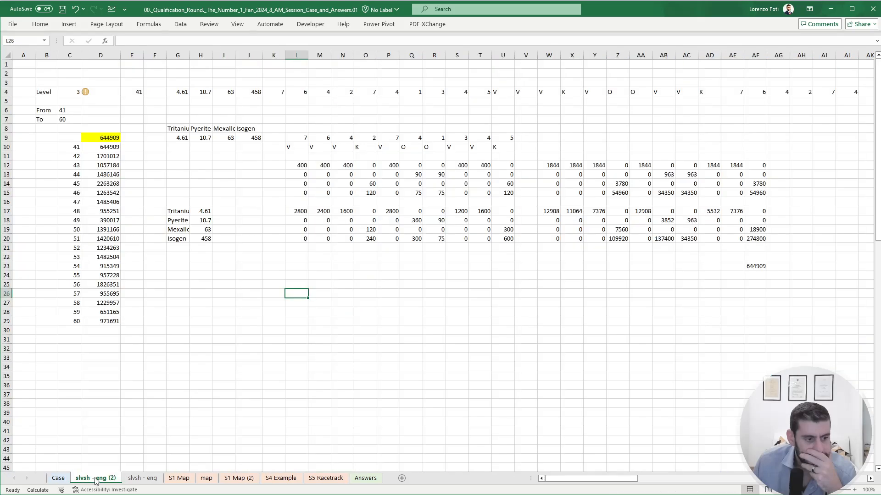
pyautogui.rightClick(97, 480)
pyautogui.click(115, 494)
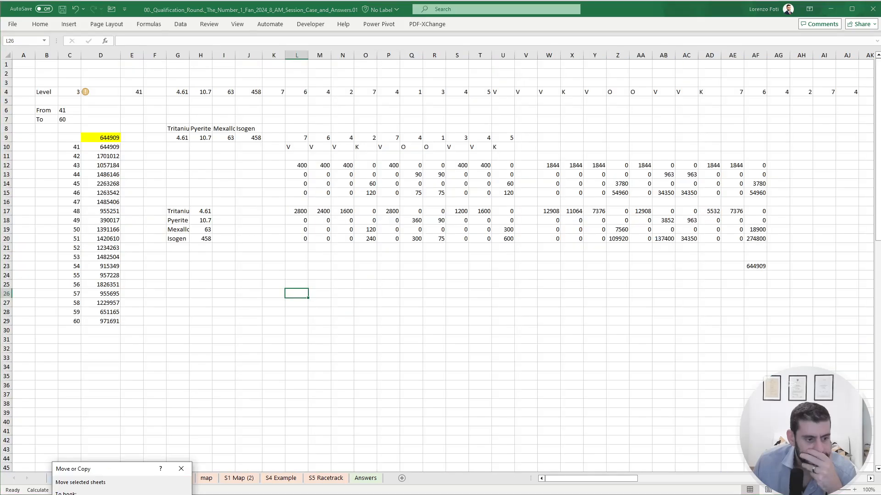
pyautogui.press('Return')
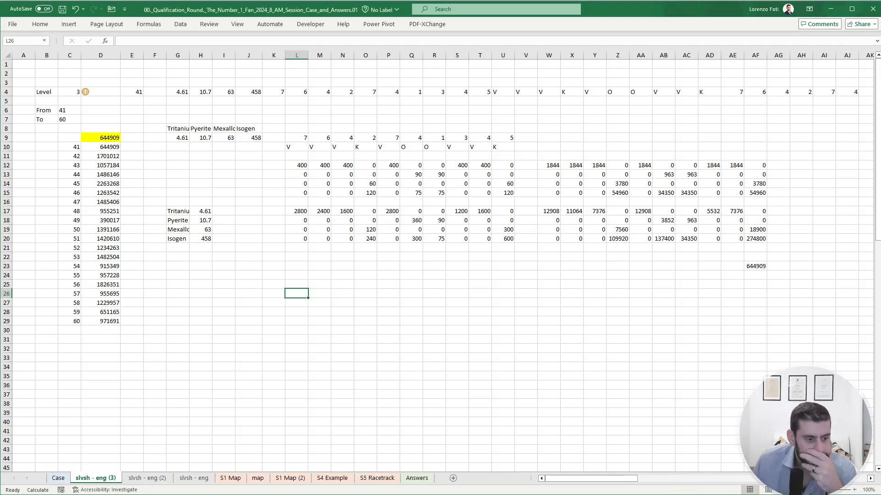
pyautogui.click(182, 123)
pyautogui.moveTo(181, 123); pyautogui.dragTo(759, 285)
pyautogui.press('Delete')
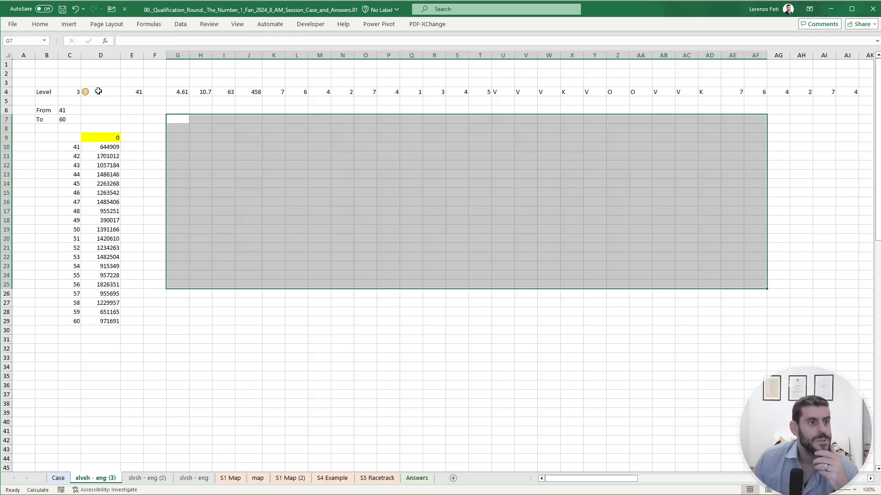
# - Set the level to 4 and enter Example4 as the game in E4
pyautogui.click(132, 91)
pyautogui.write('Example4')
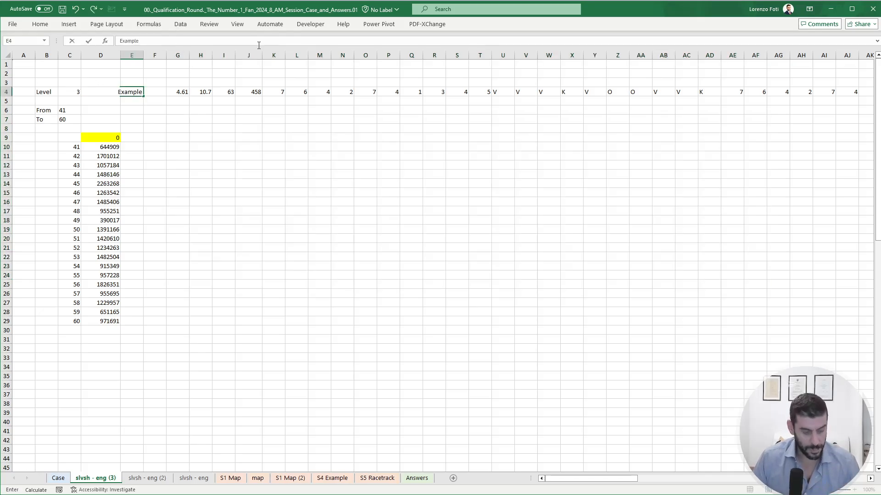
pyautogui.press('Return')
pyautogui.press('Right')
pyautogui.press('Down')
pyautogui.press('Right')
# - List Player 1's planned shooting sequence vertically from G10 with TRANSPOSE of Case!G221:DC221
pyautogui.press('Down')
pyautogui.press('Down')
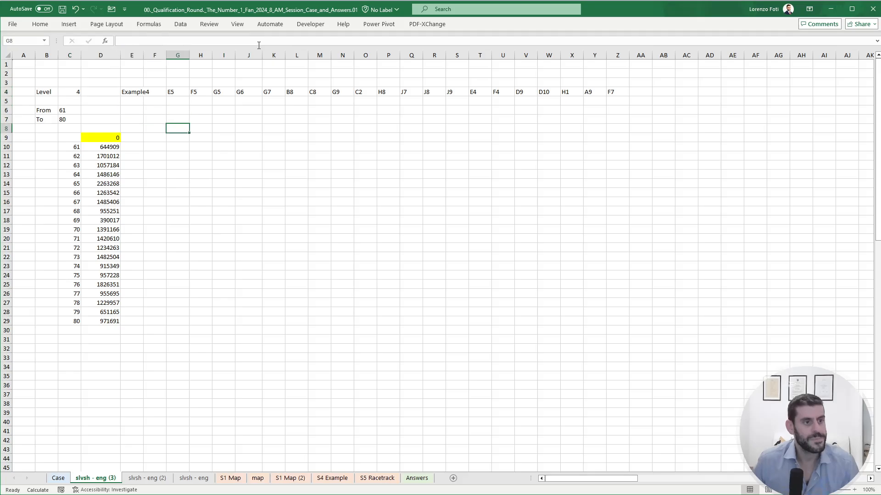
pyautogui.press('Down')
pyautogui.press('Down')
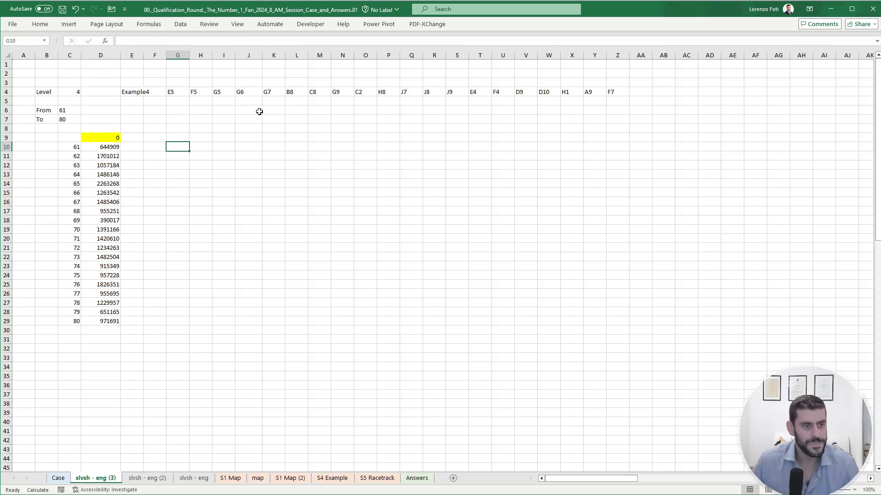
pyautogui.write('+trq')
pyautogui.press('Tab')
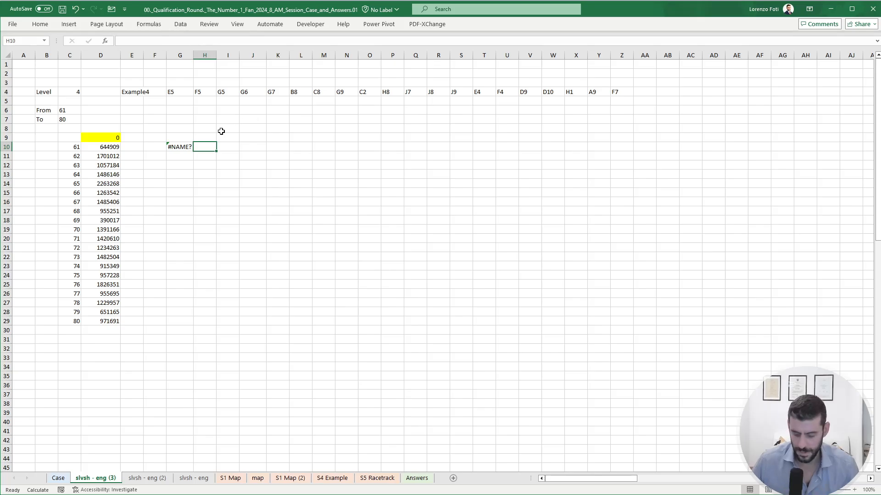
pyautogui.press('Left')
pyautogui.write('+tr')
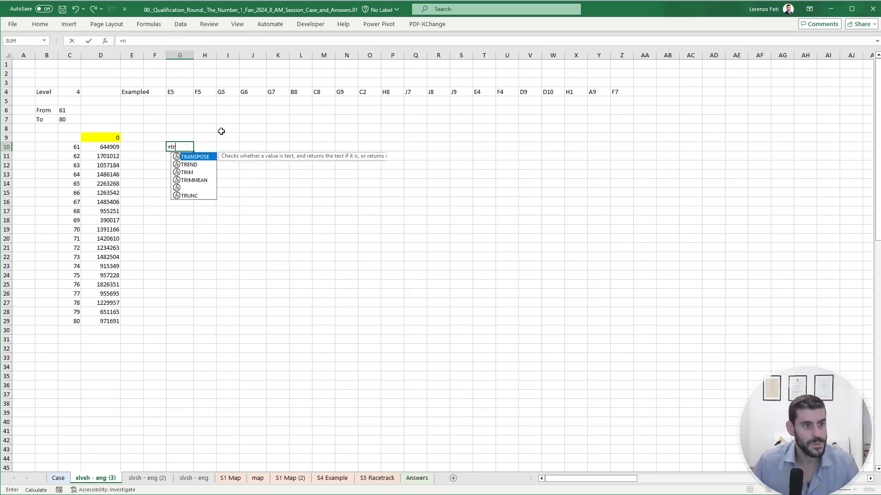
pyautogui.press('Tab')
pyautogui.click(58, 478)
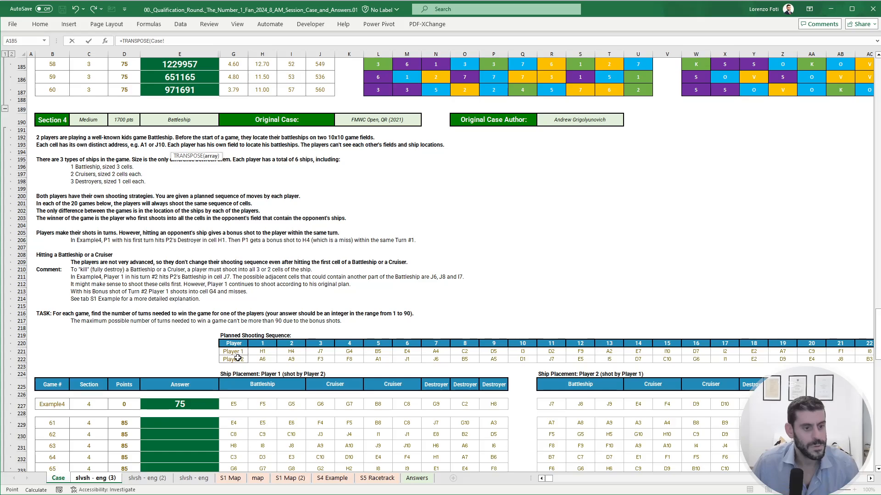
pyautogui.click(261, 353)
pyautogui.press('Left')
pyautogui.hotkey('ctrl', 'shift', 'Right')
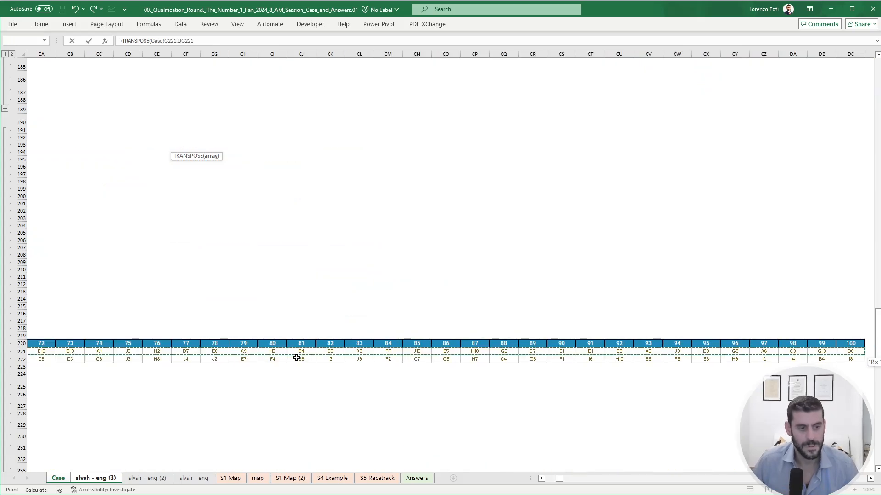
pyautogui.press('Return')
# - List Player 2's planned shooting sequence vertically from H10 by transposing row 222 of the Case sheet from G222 onward
pyautogui.press('Right')
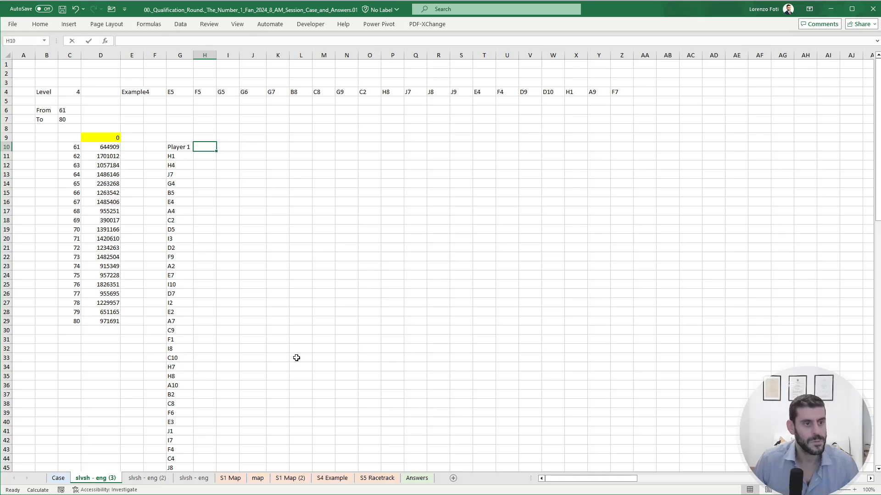
pyautogui.write('+tr')
pyautogui.press('Tab')
pyautogui.click(58, 478)
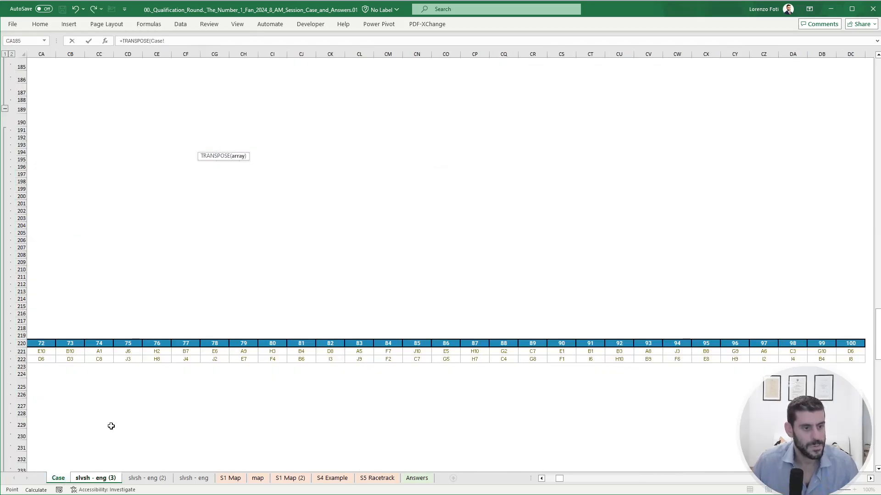
pyautogui.click(123, 359)
pyautogui.hotkey('ctrl', 'Left')
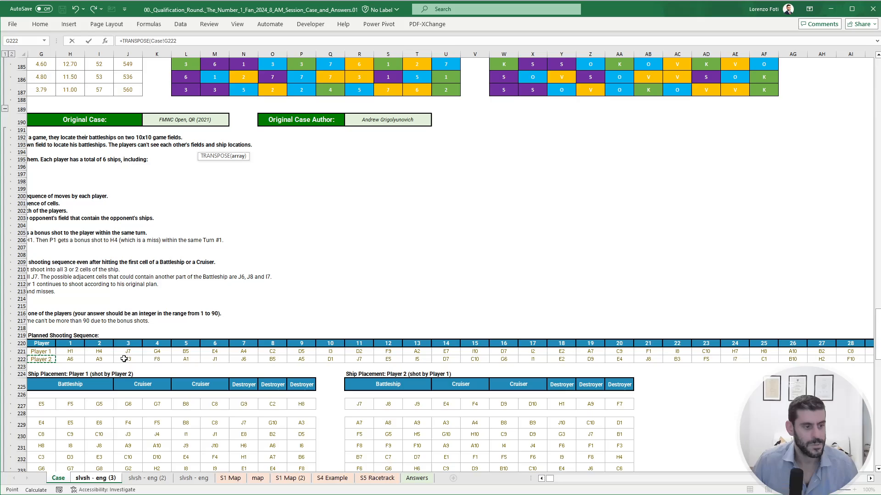
pyautogui.hotkey('ctrl', 'shift', 'Right')
pyautogui.press('Return')
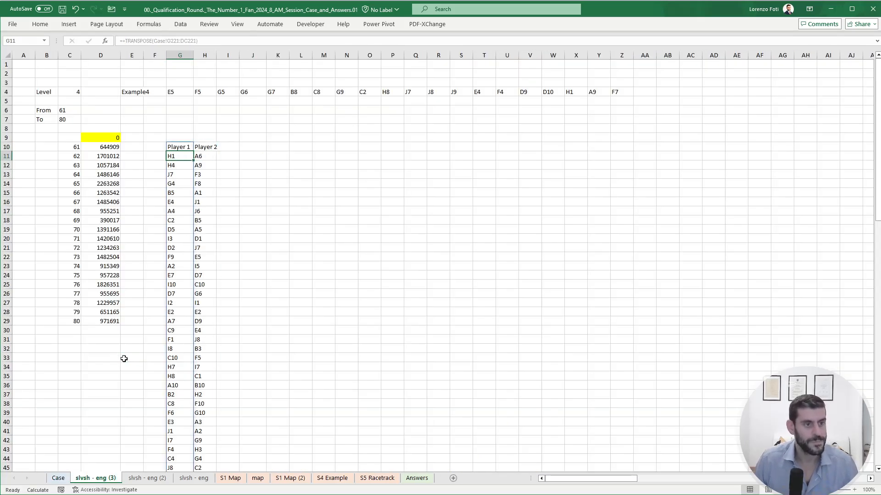
# - Examine the Example4 ship placements of both players in row 227 of the Case sheet
pyautogui.press('Home')
pyautogui.press('Right')
pyautogui.press('Right')
pyautogui.press('Right')
pyautogui.press('Right')
pyautogui.press('Right')
pyautogui.press('Right')
pyautogui.press('Right')
pyautogui.press('Right')
pyautogui.press('Right')
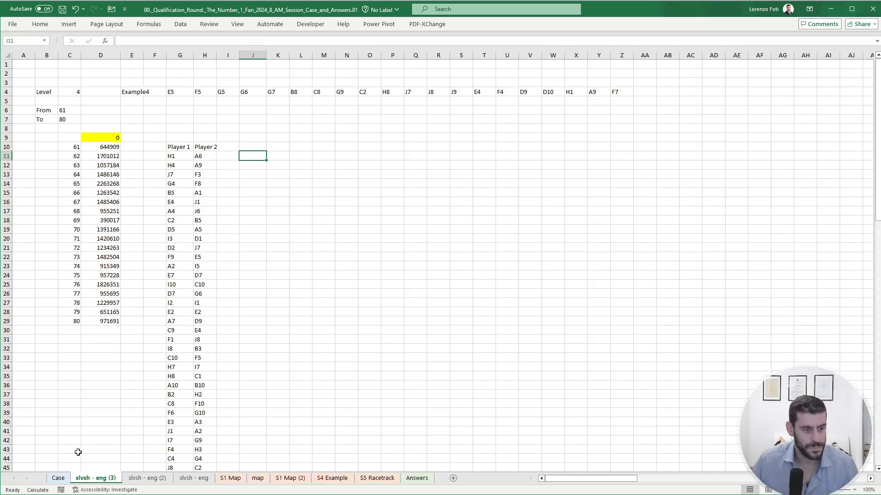
pyautogui.click(58, 478)
pyautogui.scroll(-6, 246, 391)
pyautogui.moveTo(388, 395); pyautogui.dragTo(3, 342)
pyautogui.hotkey('ctrl', 'Left')
pyautogui.hotkey('ctrl', 'Left')
pyautogui.hotkey('ctrl', 'Left')
pyautogui.hotkey('ctrl', 'Left')
pyautogui.hotkey('ctrl', 'Left')
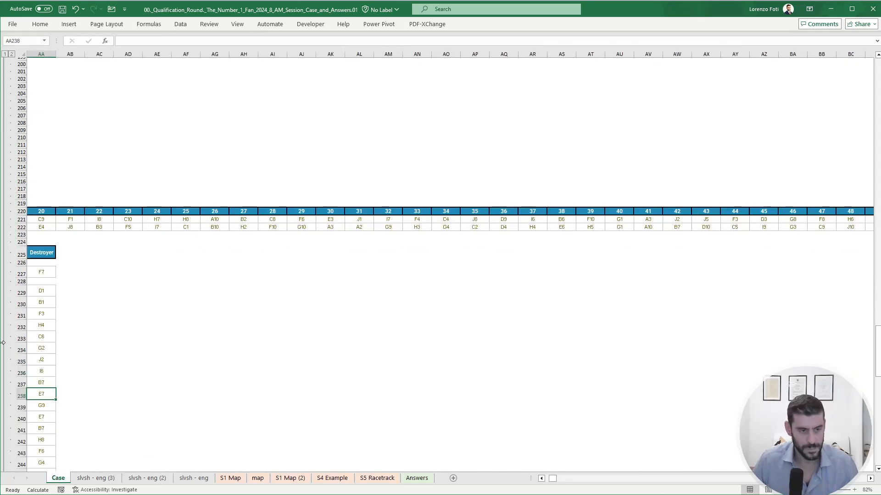
pyautogui.scroll(-3, 250, 271)
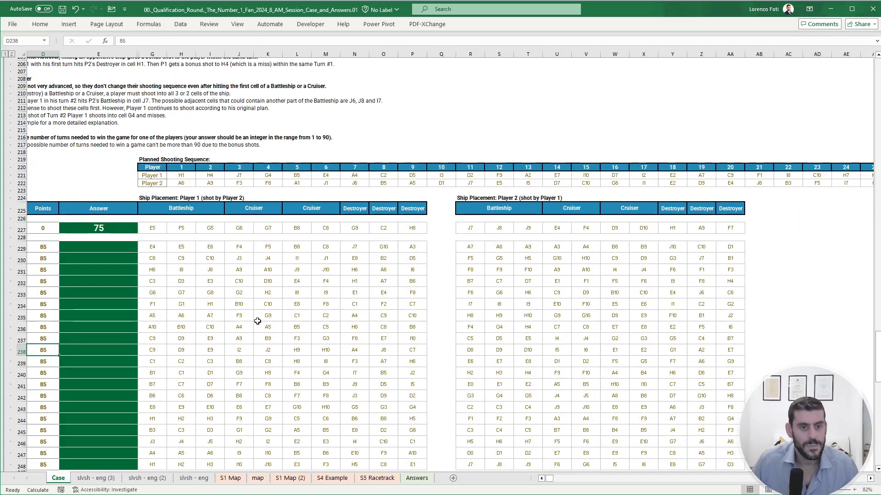
pyautogui.moveTo(153, 206); pyautogui.dragTo(403, 208)
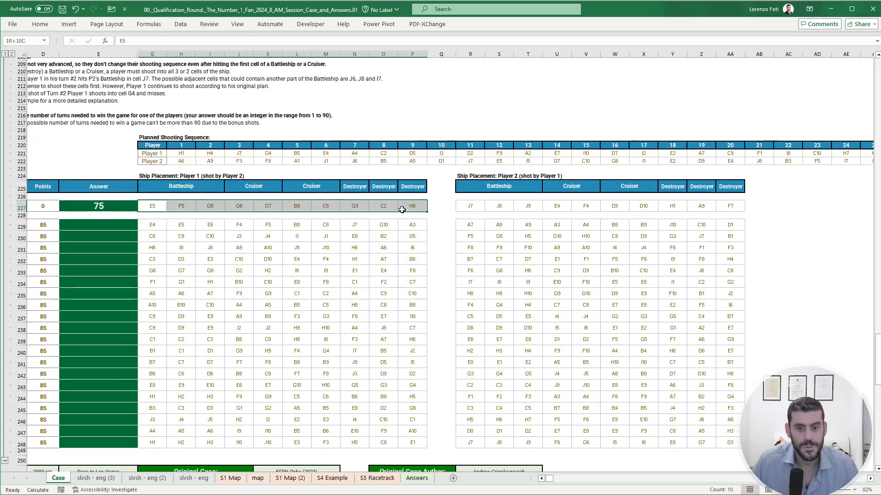
pyautogui.moveTo(470, 206); pyautogui.dragTo(732, 202)
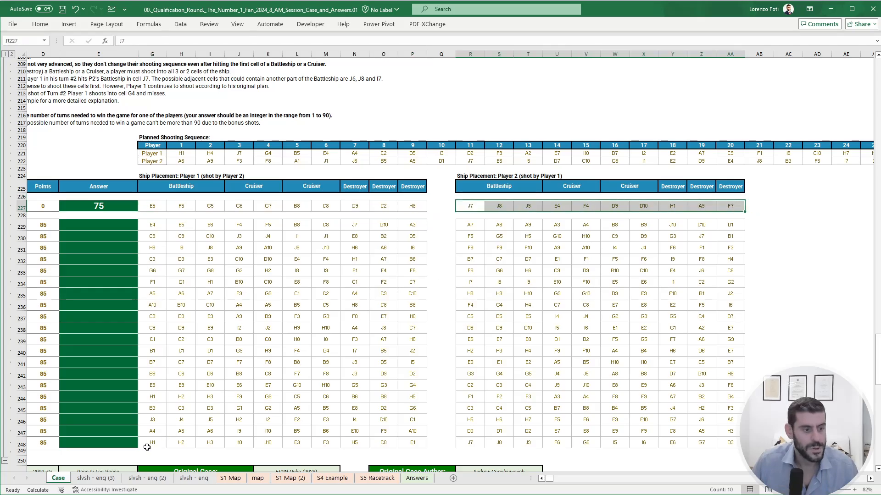
# - Transpose Player 1's ship cells G4:P4 into a vertical list starting at J11
pyautogui.click(95, 478)
pyautogui.write('+tr')
pyautogui.press('Tab')
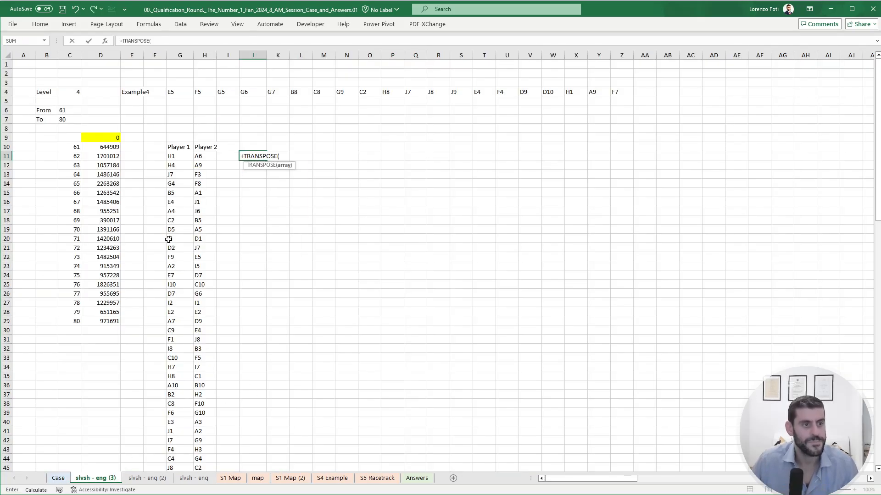
pyautogui.moveTo(170, 91); pyautogui.dragTo(400, 92)
pyautogui.hotkey('ctrl', 'Return')
# - Transpose Player 2's ship cells Q4:Z4 into a vertical list starting at K11
pyautogui.press('Right')
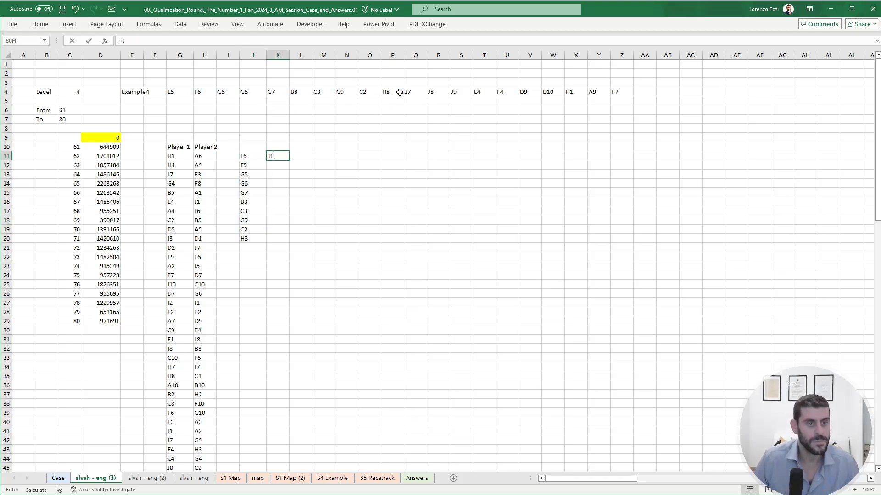
pyautogui.write('+tr')
pyautogui.press('Tab')
pyautogui.moveTo(407, 92); pyautogui.dragTo(622, 92)
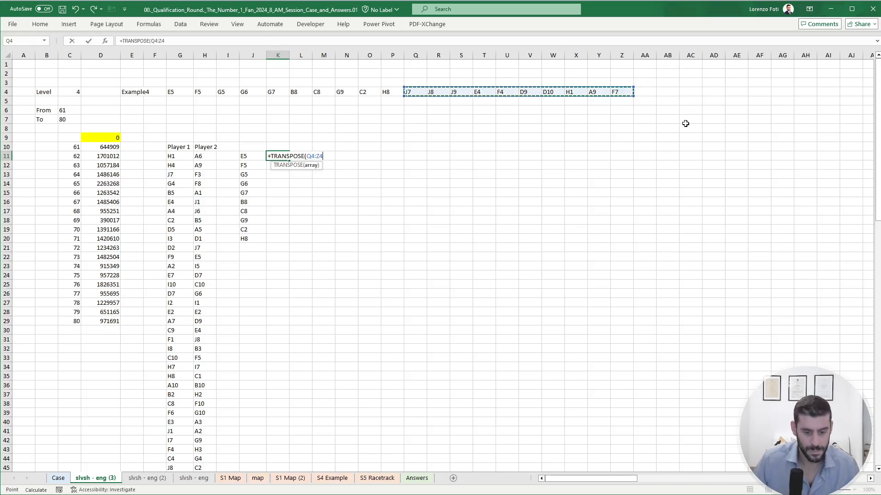
pyautogui.hotkey('ctrl', 'Return')
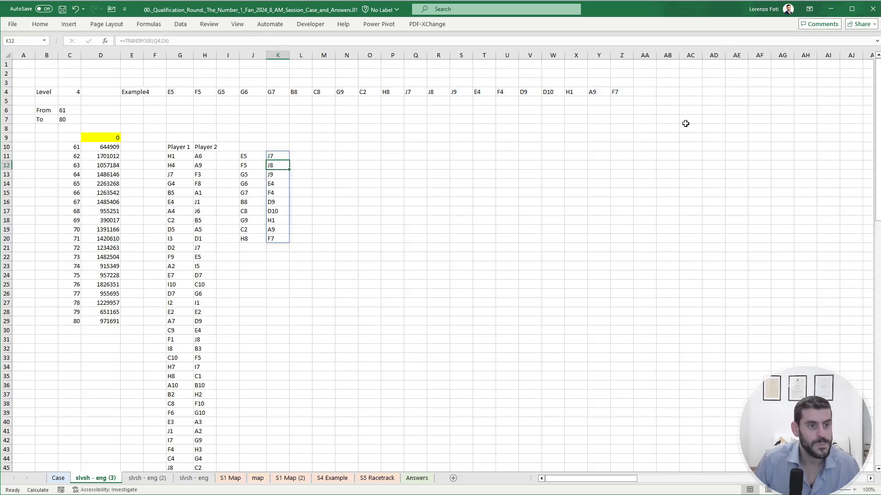
# - Head the two ship position lists P1 in J10 and P2 in K10
pyautogui.press('Left')
pyautogui.press('Up')
pyautogui.write('P1')
pyautogui.press('Right')
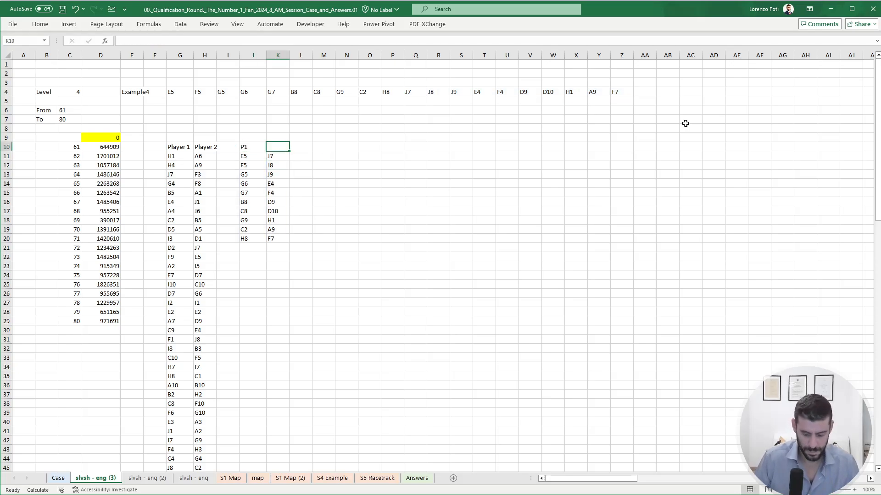
pyautogui.write('P2')
# - Name Player 1's ship position range J11:J20 p1pos
pyautogui.press('Down')
pyautogui.press('Left')
pyautogui.hotkey('ctrl', 'shift', 'Down')
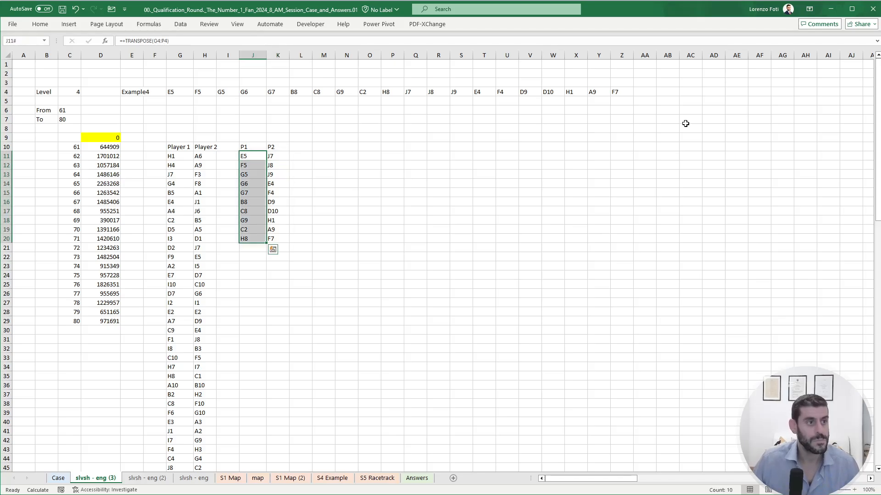
pyautogui.click(26, 41)
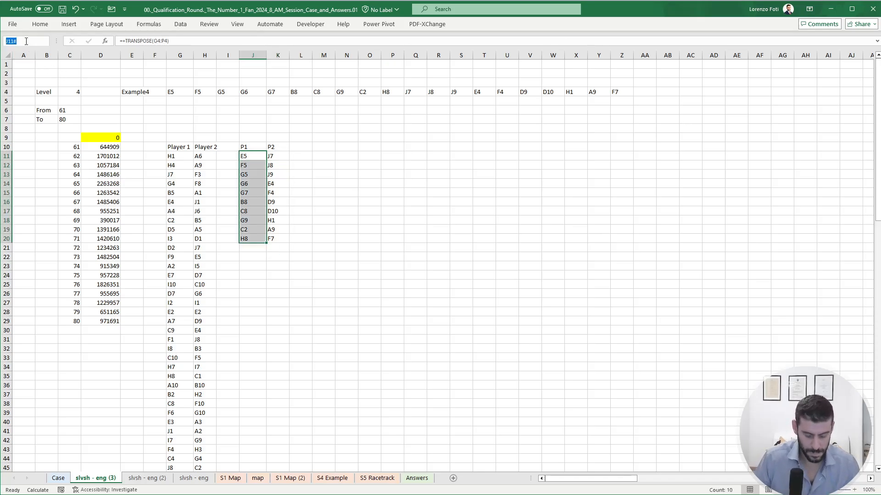
pyautogui.write('p1pos')
pyautogui.press('Return')
# - Name Player 2's ship position range K11:K20 p2pos
pyautogui.press('Right')
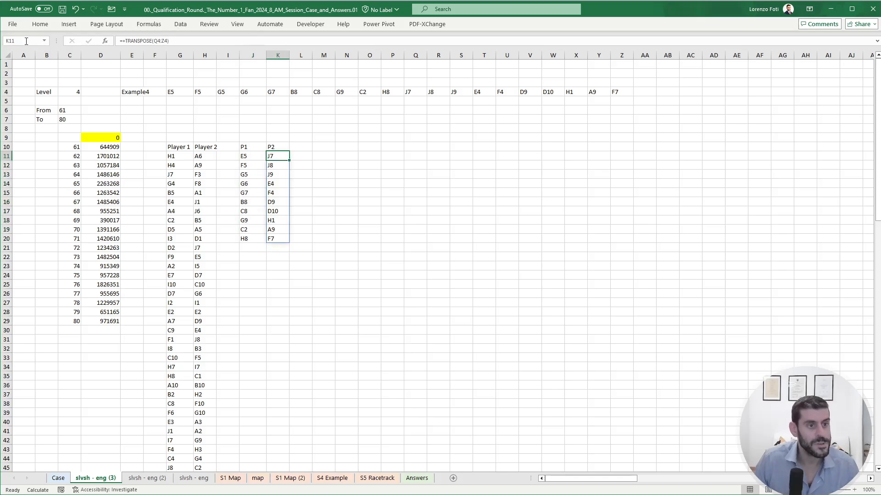
pyautogui.hotkey('ctrl', 'shift', 'Down')
pyautogui.click(26, 41)
pyautogui.write('p2pos')
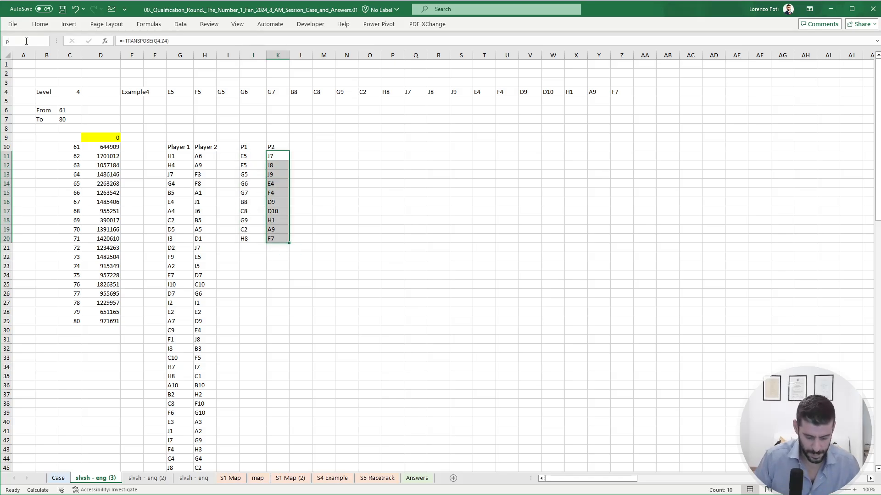
pyautogui.press('Return')
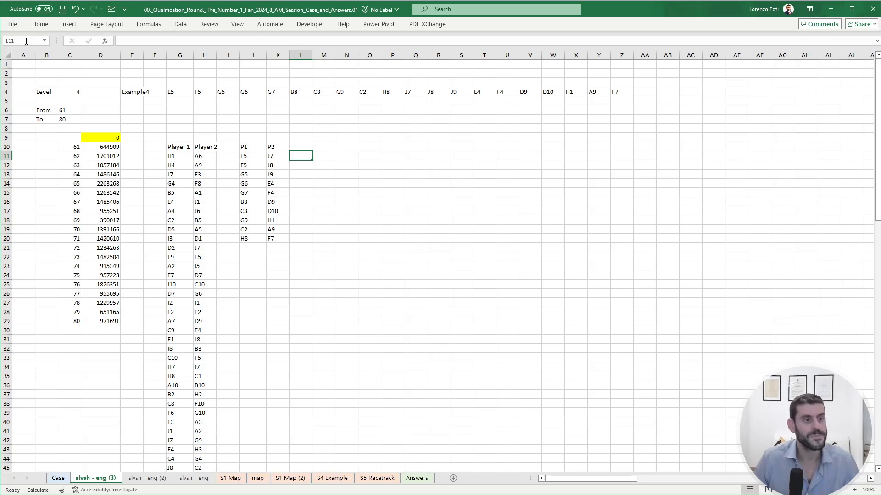
pyautogui.press('Left')
pyautogui.press('Left')
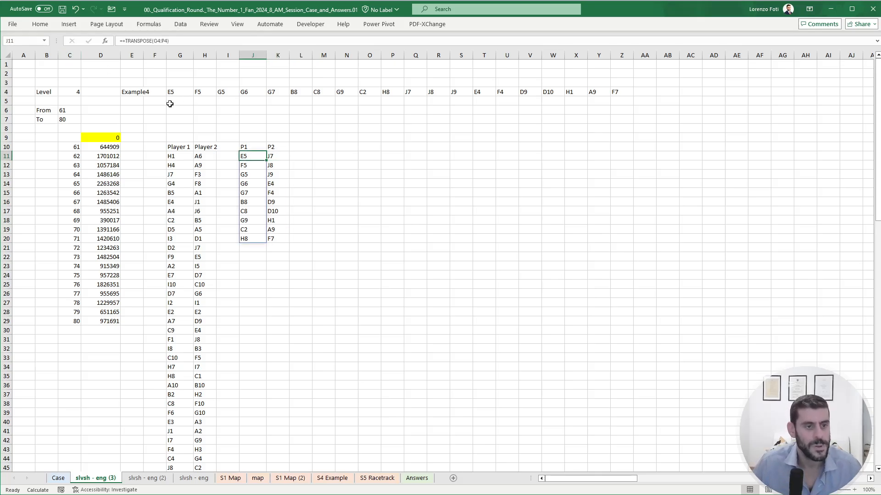
# - Reference Player 1's whole shot list, from G11 down, in a spilled column starting at N11
pyautogui.click(353, 155)
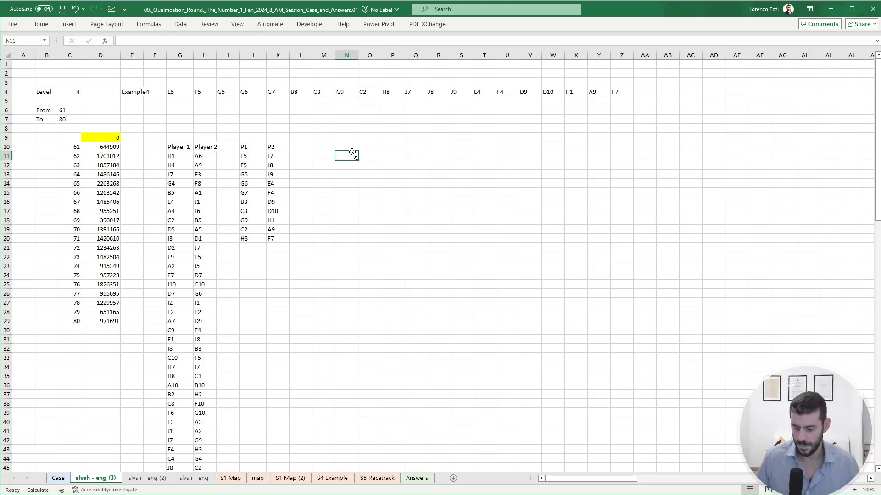
pyautogui.write('+')
pyautogui.hotkey('ctrl', 'Left')
pyautogui.hotkey('ctrl', 'Left')
pyautogui.hotkey('ctrl', 'Left')
pyautogui.hotkey('ctrl', 'Left')
pyautogui.hotkey('ctrl', 'shift', 'Down')
pyautogui.hotkey('ctrl', 'Return')
pyautogui.press('Up')
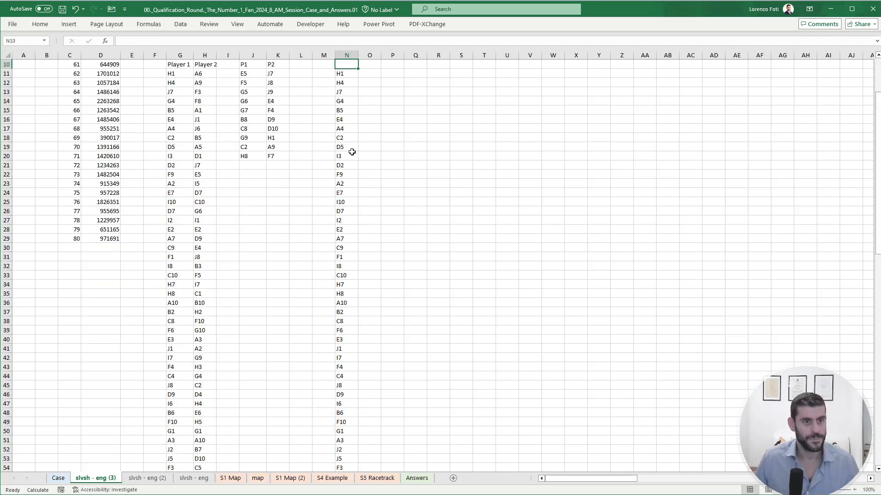
pyautogui.press('Up')
pyautogui.scroll(3, 352, 152)
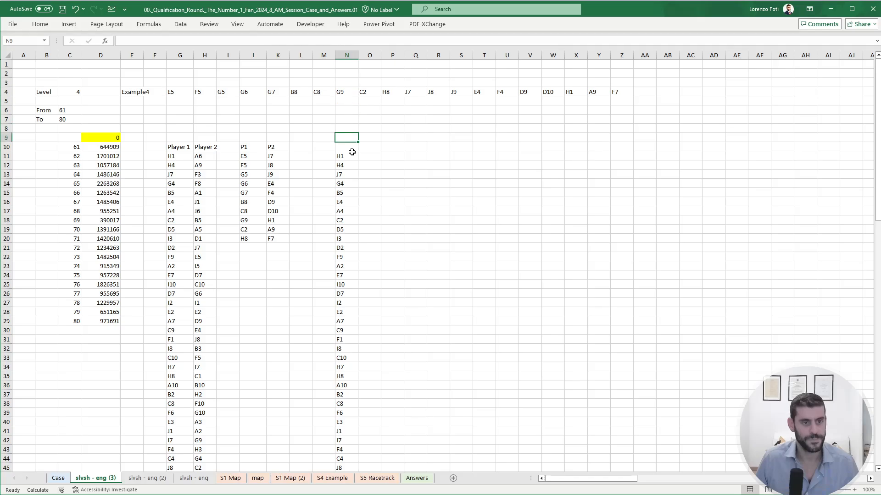
# - In O11, enter =IF(OR(N11=p2pos),1,0) to flag whether Player 1's shot hits any of Player 2's ship positions
pyautogui.press('Down')
pyautogui.press('Down')
pyautogui.press('Right')
pyautogui.write('+if')
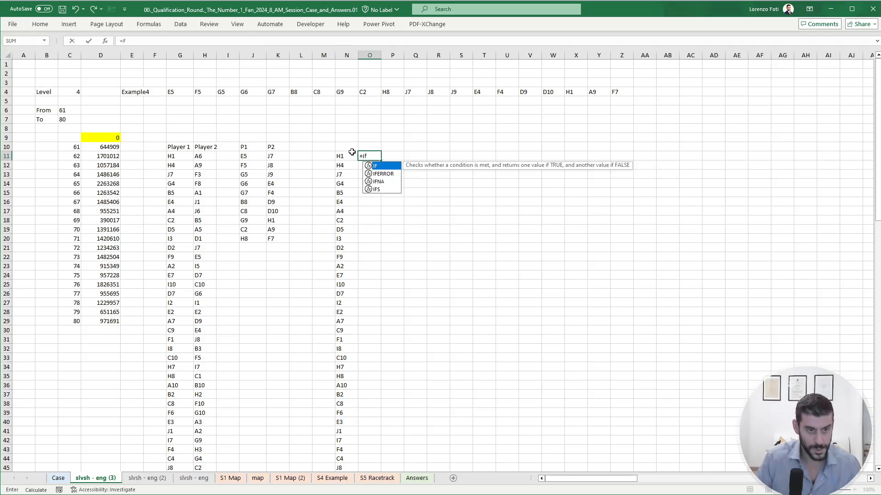
pyautogui.write('(or(')
pyautogui.click(352, 154)
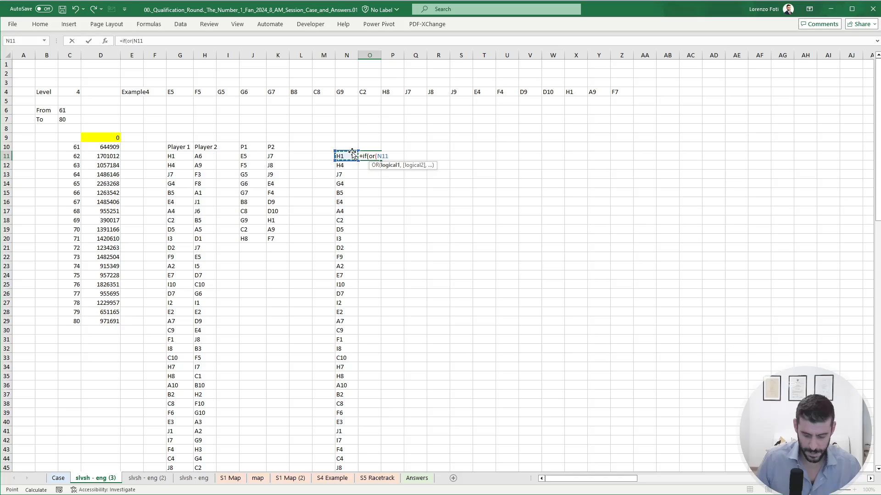
pyautogui.write('=p2p')
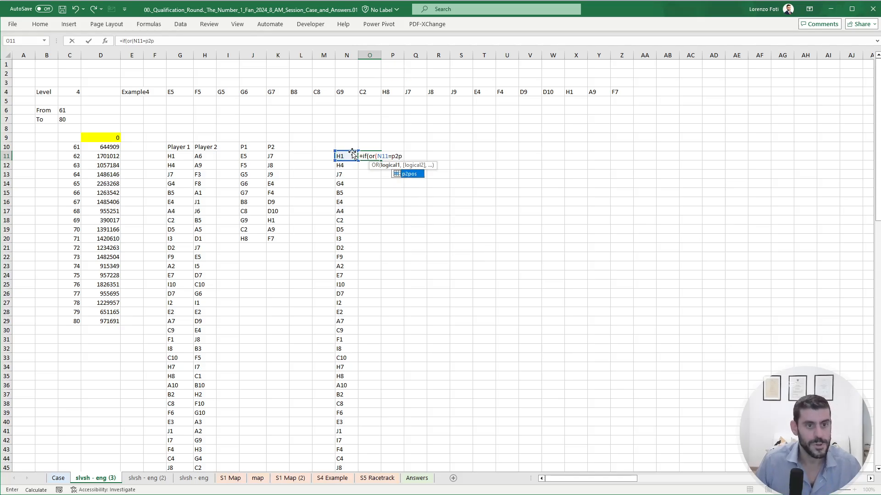
pyautogui.press('Tab')
pyautogui.write('),1,0')
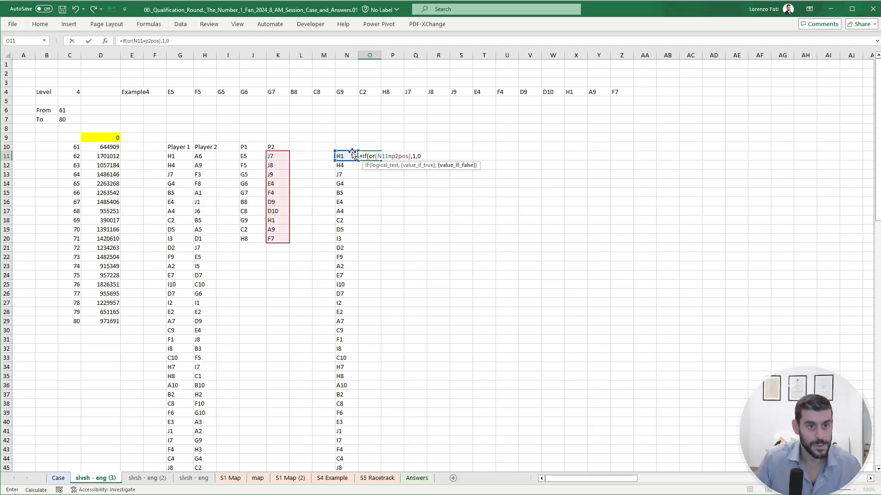
pyautogui.hotkey('ctrl', 'Return')
# - Copy the hit formula down the column to O110, alongside Player 1's whole shot list, and look over the filled range
pyautogui.hotkey('ctrl', 'c')
pyautogui.press('Left')
pyautogui.hotkey('ctrl', 'Down')
pyautogui.press('Right')
pyautogui.hotkey('ctrl', 'shift', 'Up')
pyautogui.hotkey('ctrl', 'v')
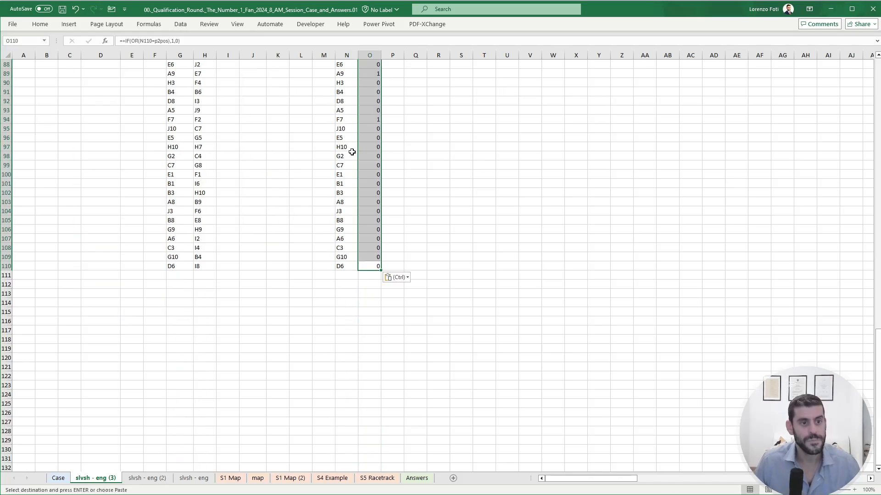
pyautogui.press('Escape')
pyautogui.hotkey('ctrl', 'Up')
pyautogui.hotkey('ctrl', 'Up')
pyautogui.hotkey('ctrl', 'Up')
pyautogui.hotkey('ctrl', 'Down')
# - Head the hit column Hit in O10 and the column beside it Turn in P10
pyautogui.hotkey('ctrl', 'Down')
pyautogui.hotkey('ctrl', 'Down')
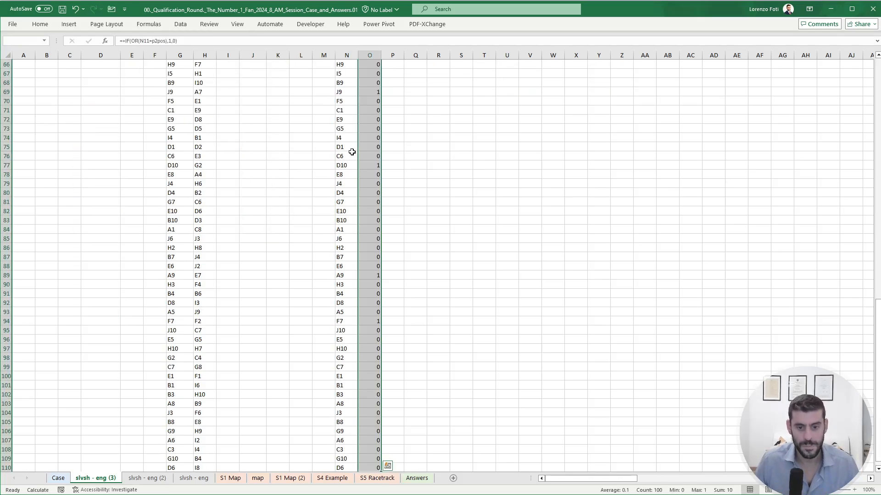
pyautogui.hotkey('ctrl', 'Up')
pyautogui.hotkey('ctrl', 'Up')
pyautogui.hotkey('ctrl', 'Down')
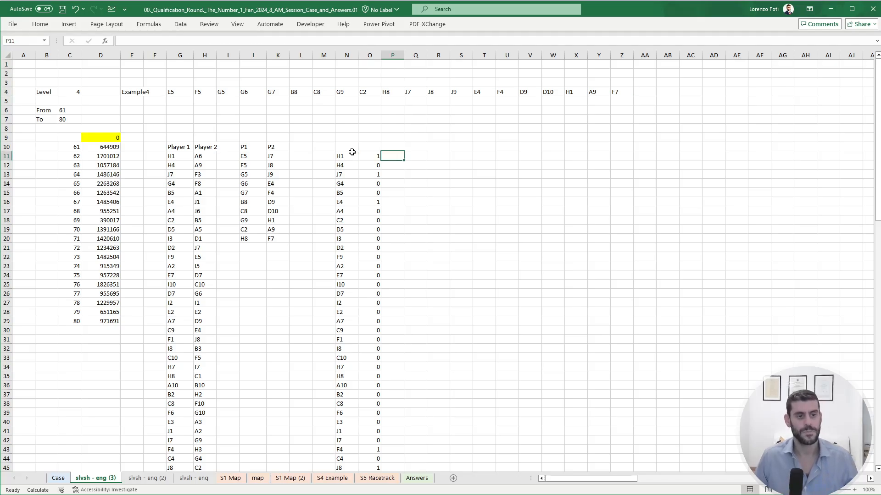
pyautogui.press('Up')
pyautogui.write('Hit')
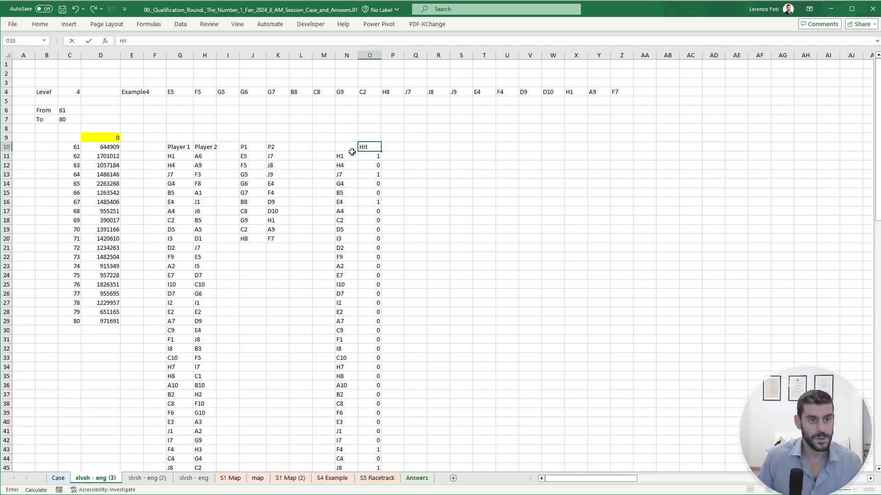
pyautogui.press('Right')
pyautogui.write('Turn')
pyautogui.press('Return')
# - Start Player 1's turn counter with the value 1 in P11
pyautogui.write('+')
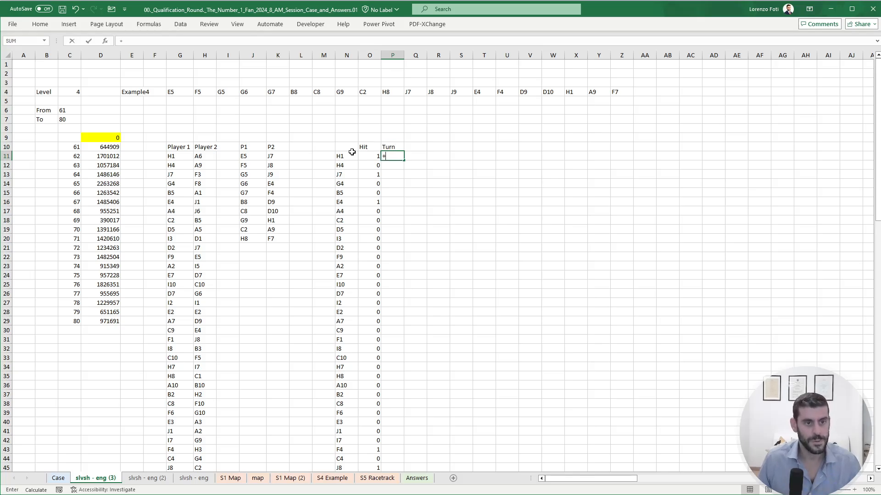
pyautogui.press('BackSpace')
pyautogui.write('1+')
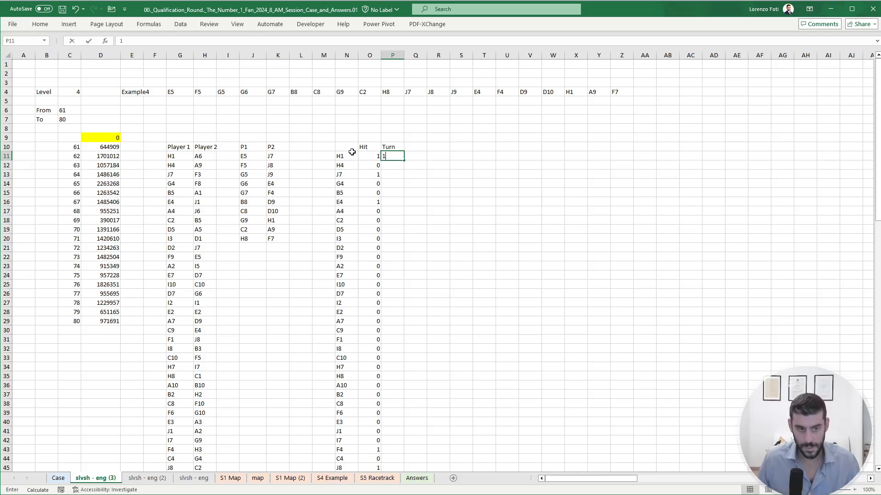
pyautogui.press('Return')
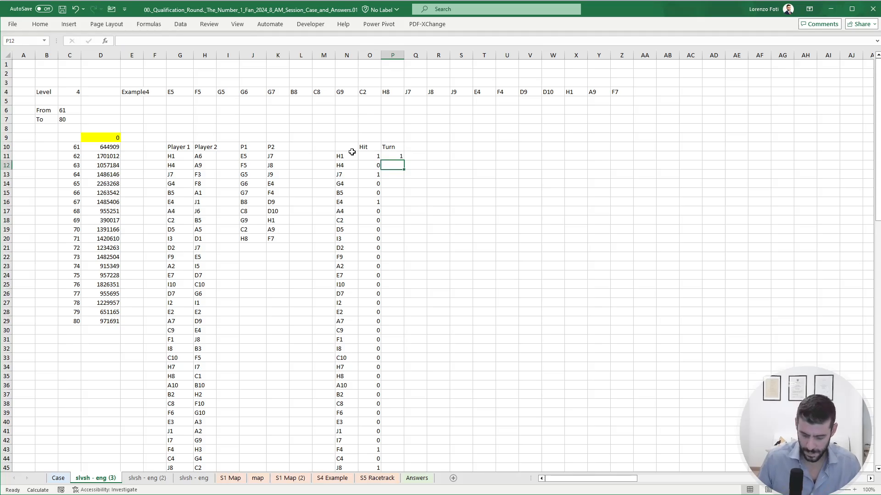
# - In P12, enter =IF(O11=1,P11,P11+1) so the turn number only advances after a miss
pyautogui.write('=if(')
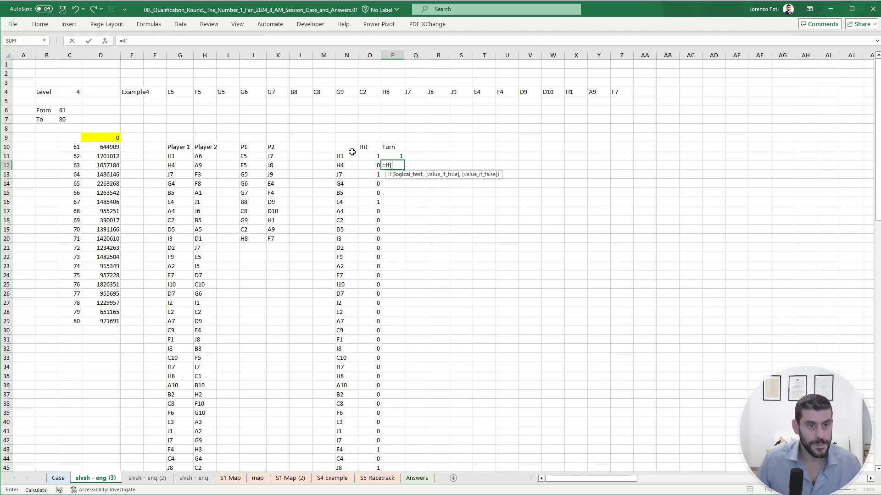
pyautogui.press('Left')
pyautogui.press('Up')
pyautogui.write('=1,')
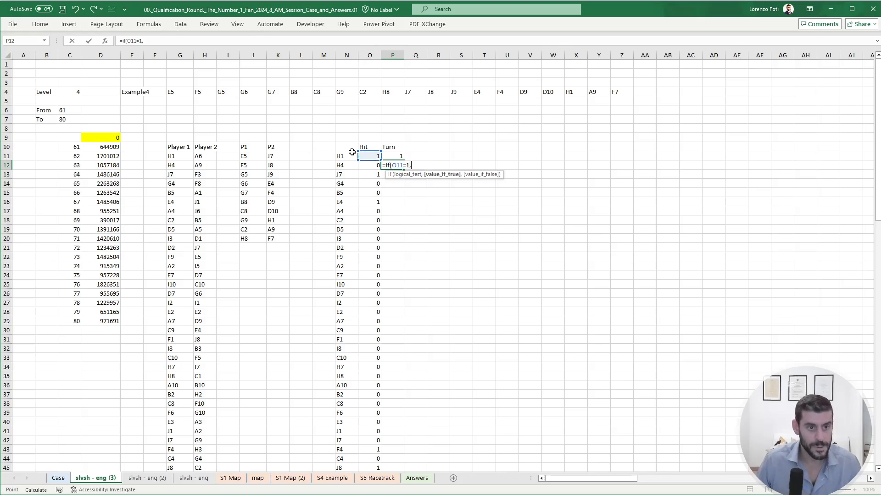
pyautogui.press('Up')
pyautogui.write(',')
pyautogui.press('Up')
pyautogui.write('=')
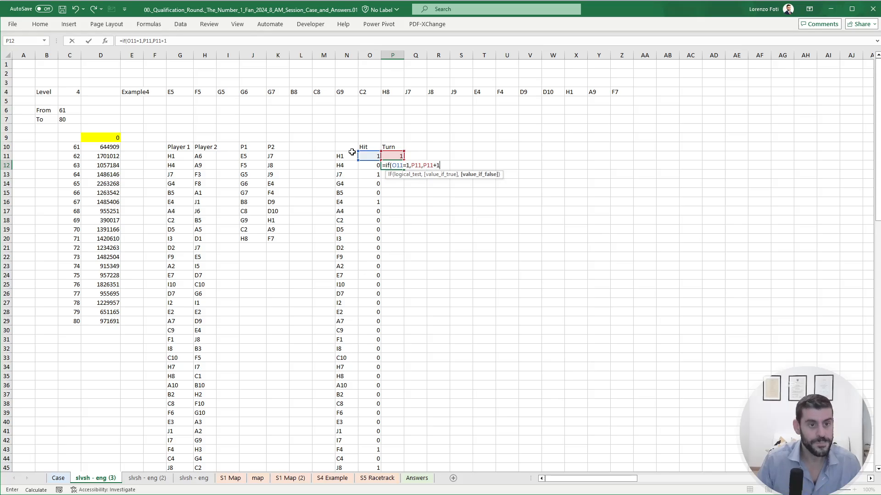
pyautogui.write(')')
pyautogui.press('Return')
# - Copy the turn formula from P12 down to P110 for all of Player 1's remaining shots
pyautogui.press('Up')
pyautogui.hotkey('ctrl', 'c')
pyautogui.press('Left')
pyautogui.hotkey('ctrl', 'Down')
pyautogui.press('Right')
pyautogui.hotkey('ctrl', 'shift', 'Up')
pyautogui.hotkey('ctrl', 'v')
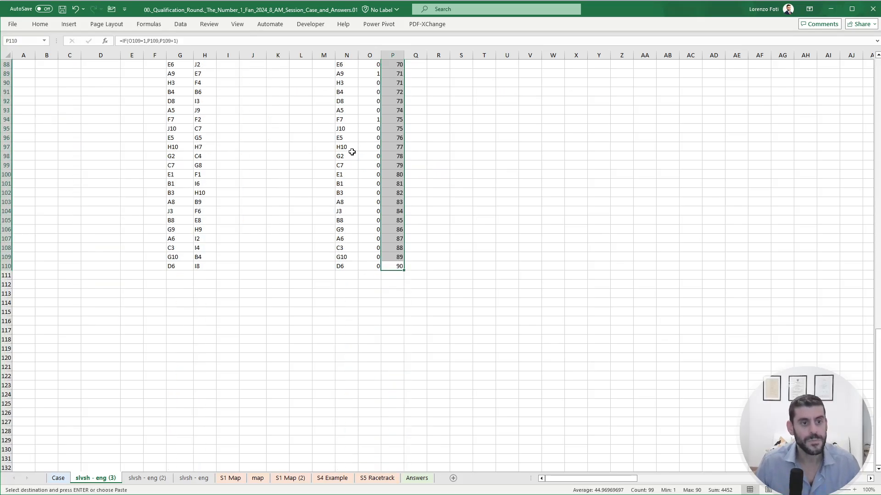
pyautogui.press('Escape')
pyautogui.hotkey('ctrl', 'Up')
pyautogui.hotkey('ctrl', 'Up')
pyautogui.scroll(1, 352, 152)
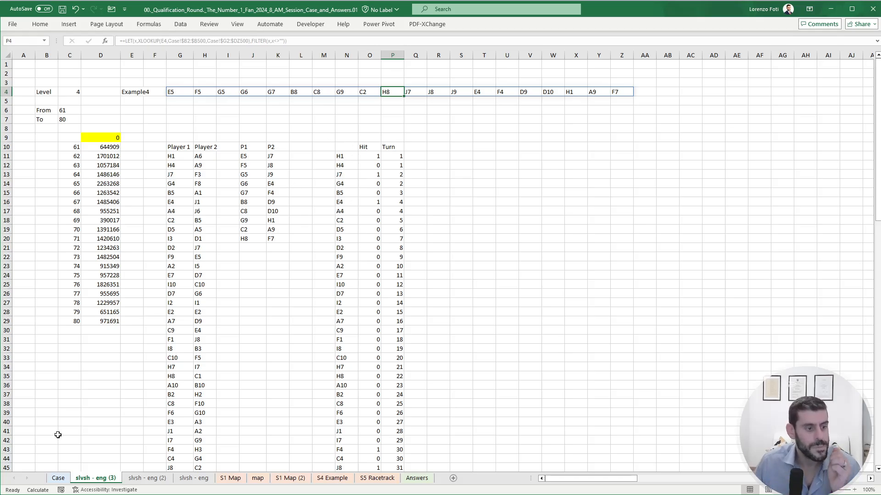
# - Compare the Battleship rules and planned shooting sequence on the Case sheet with the modelled Hit and Turn columns for Example4
pyautogui.click(58, 479)
pyautogui.scroll(5, 74, 435)
pyautogui.moveTo(137, 250); pyautogui.dragTo(2, 213)
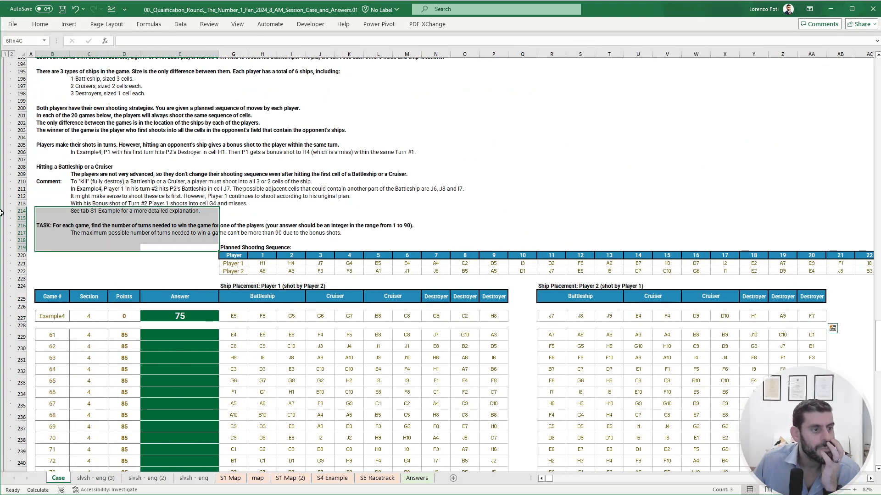
pyautogui.click(179, 189)
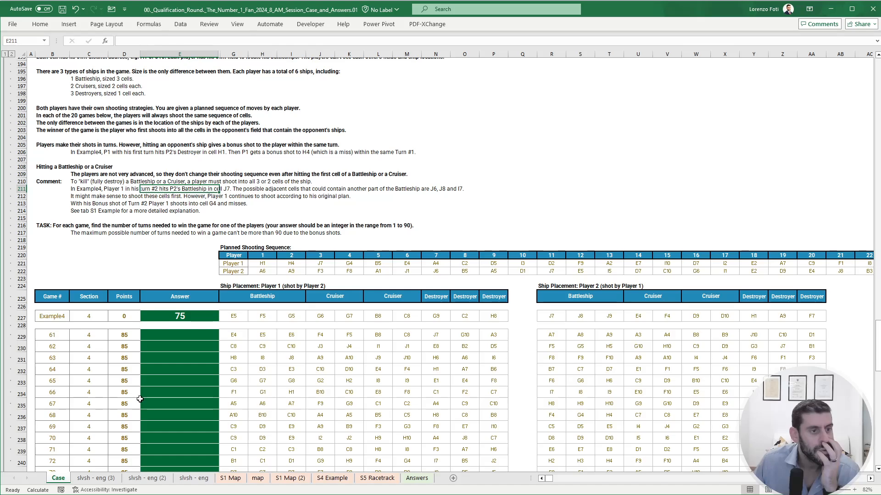
pyautogui.click(318, 265)
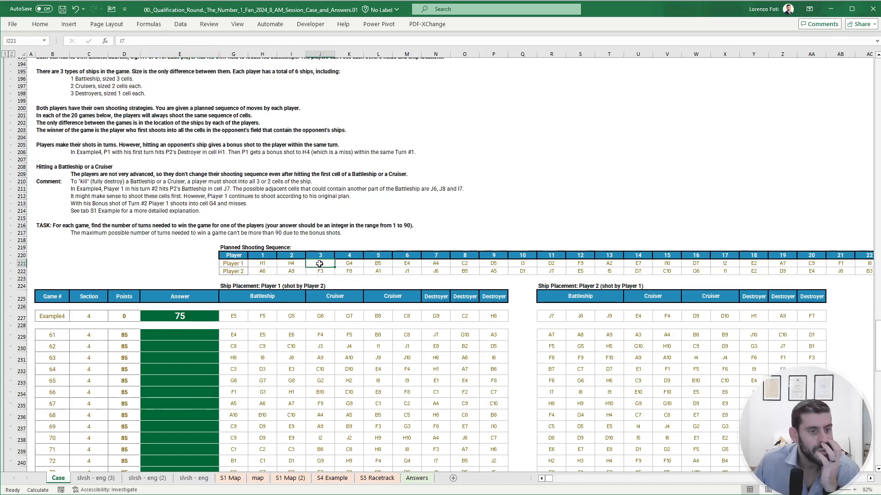
pyautogui.click(108, 478)
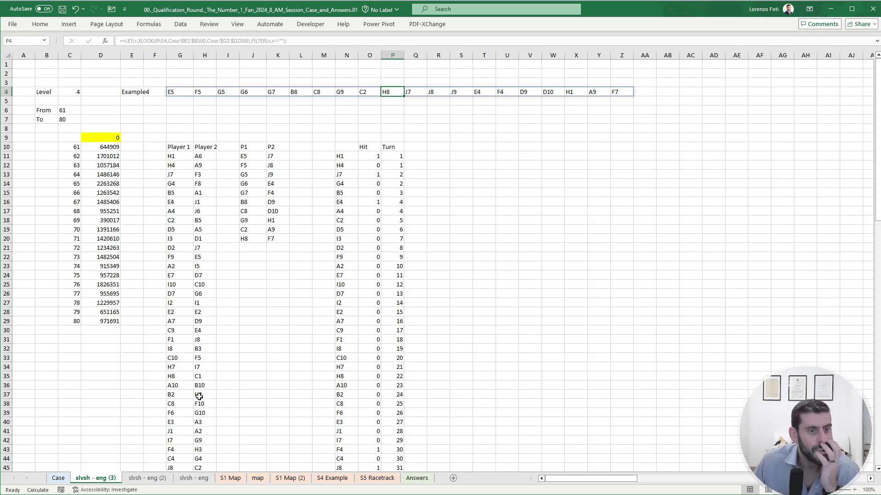
pyautogui.click(375, 157)
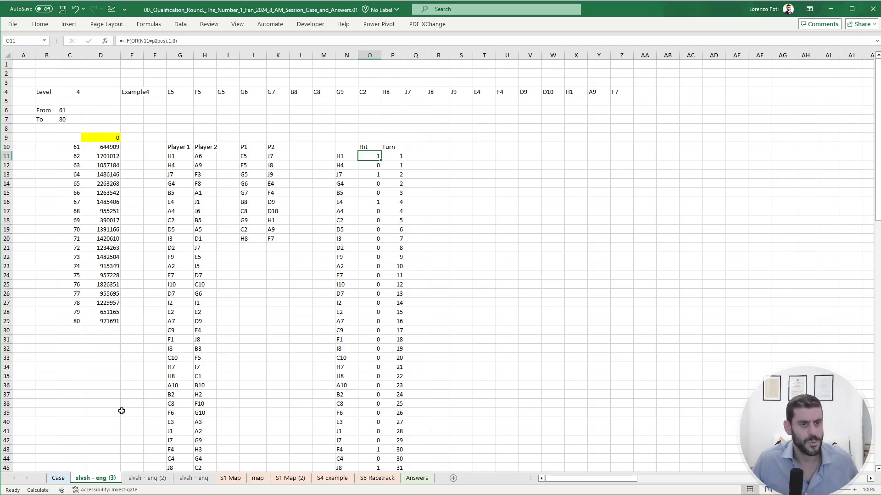
pyautogui.click(61, 479)
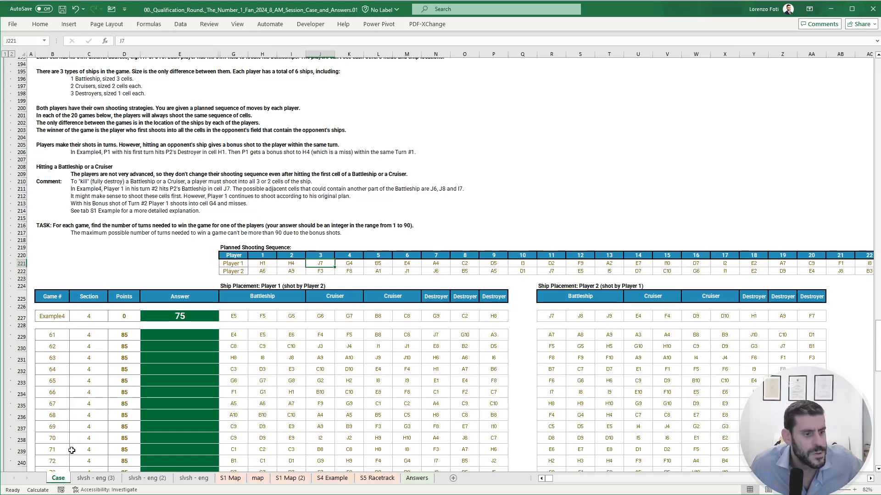
pyautogui.click(87, 479)
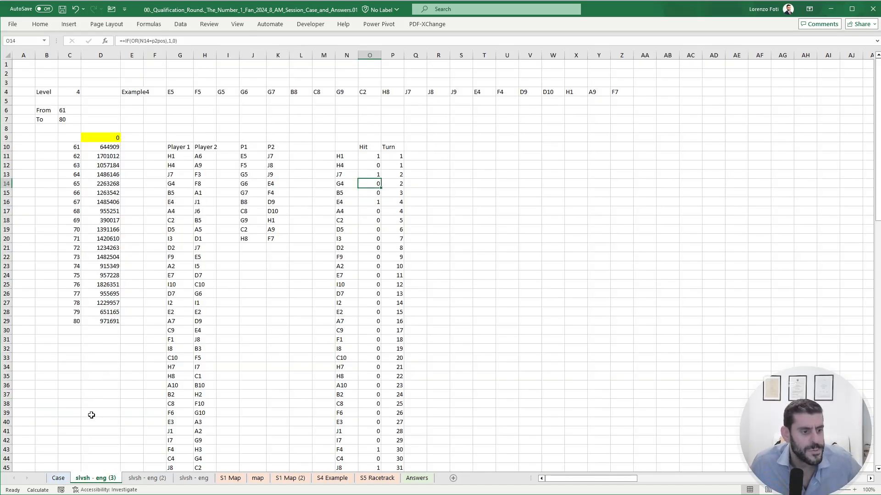
pyautogui.click(59, 478)
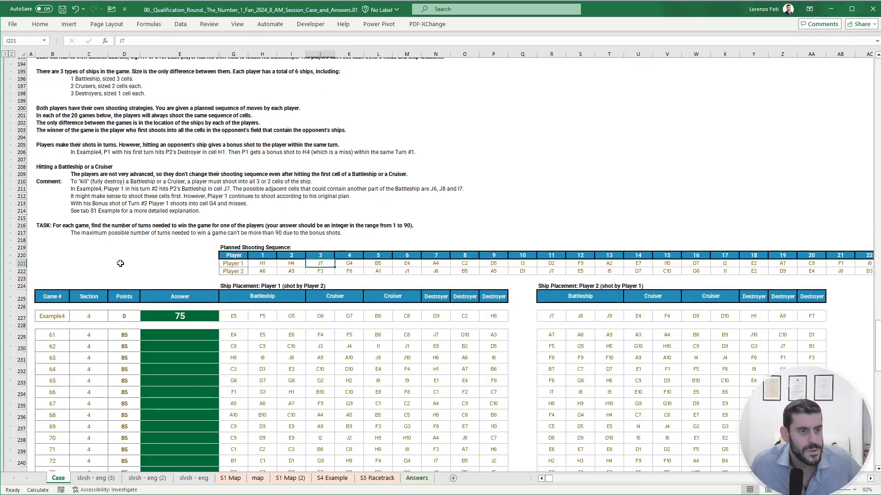
pyautogui.click(96, 478)
# - Copy Player 1's shot, Hit and Turn block N10:P110 and paste it starting at S10 for Player 2
pyautogui.click(346, 147)
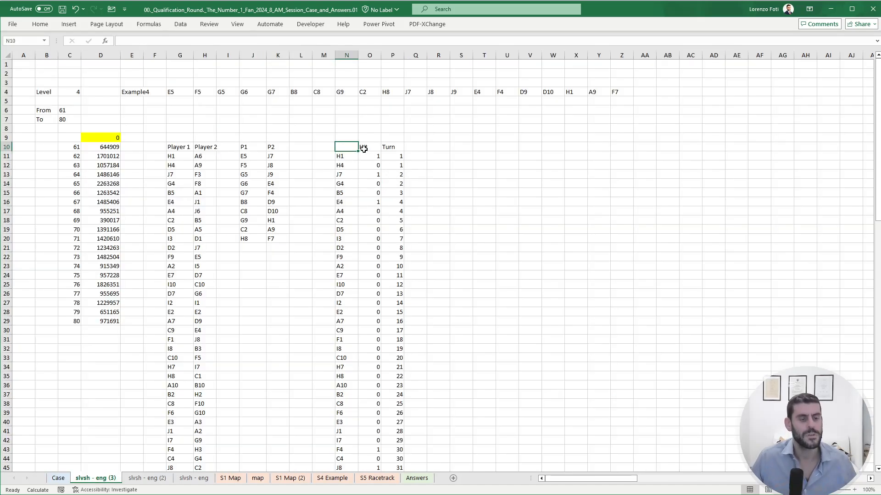
pyautogui.hotkey('ctrl', 'shift', 'Right')
pyautogui.hotkey('ctrl', 'shift', 'Down')
pyautogui.hotkey('ctrl', 'shift', 'Right')
pyautogui.hotkey('ctrl', 'shift', 'Down')
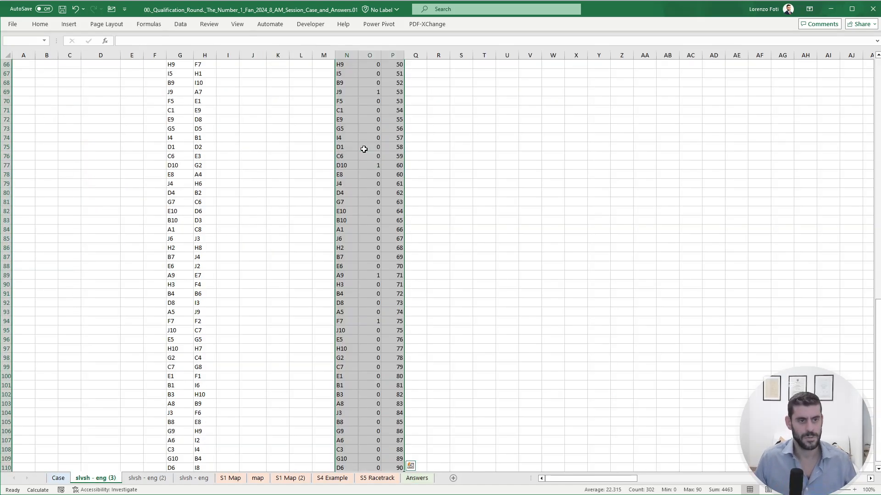
pyautogui.hotkey('ctrl', 'c')
pyautogui.press('Up')
pyautogui.scroll(3, 364, 149)
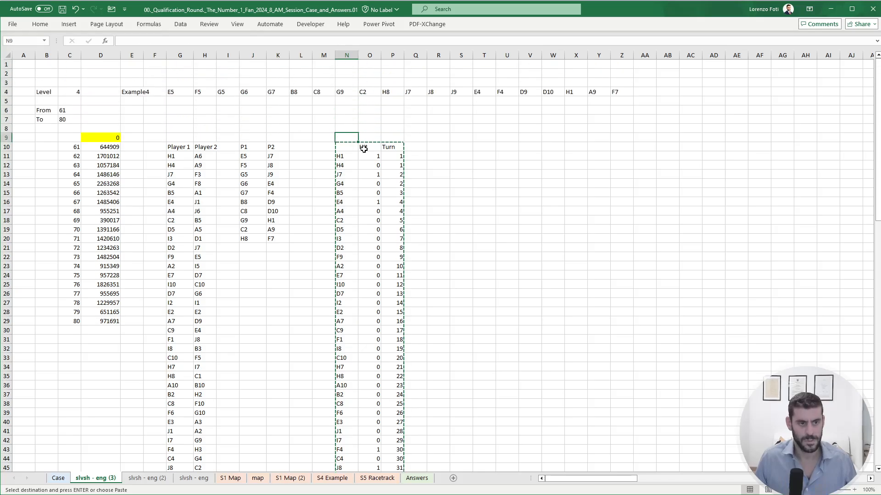
pyautogui.click(364, 149)
pyautogui.press('Right')
pyautogui.press('Right')
pyautogui.press('Right')
pyautogui.press('Right')
pyautogui.press('Right')
pyautogui.press('Left')
pyautogui.hotkey('ctrl', 'v')
pyautogui.press('Escape')
# - Reference Player 2's whole shot list, from H11 down, in a spilled column starting at S11
pyautogui.press('Down')
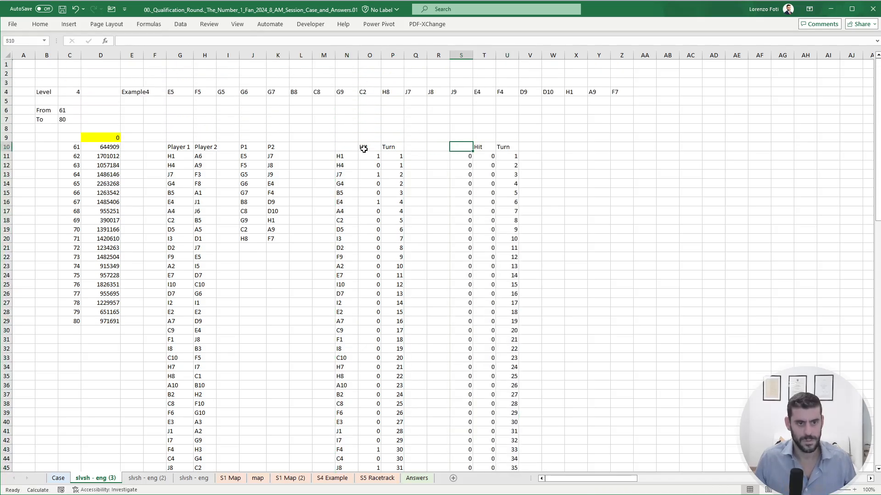
pyautogui.write('+')
pyautogui.press('Left')
pyautogui.press('Left')
pyautogui.press('Left')
pyautogui.press('Left')
pyautogui.press('Left')
pyautogui.press('Left')
pyautogui.press('Left')
pyautogui.press('Left')
pyautogui.press('Left')
pyautogui.press('Left')
pyautogui.press('Left')
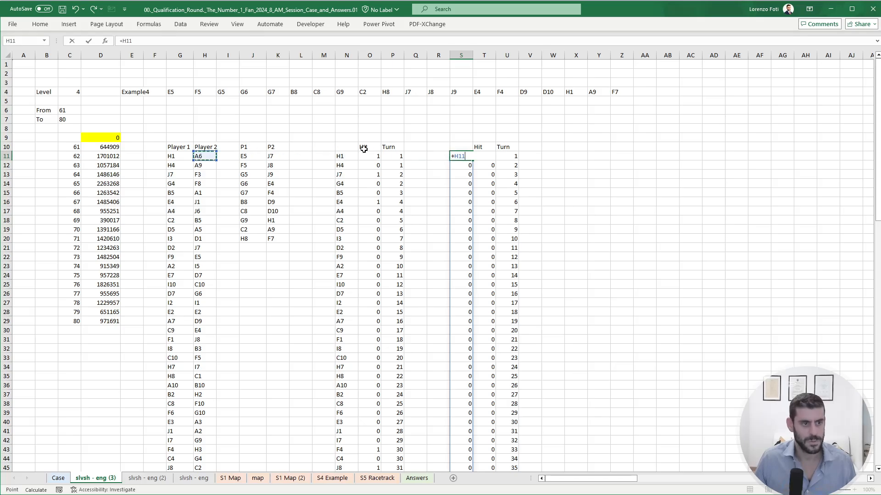
pyautogui.hotkey('ctrl', 'shift', 'Down')
pyautogui.press('Tab')
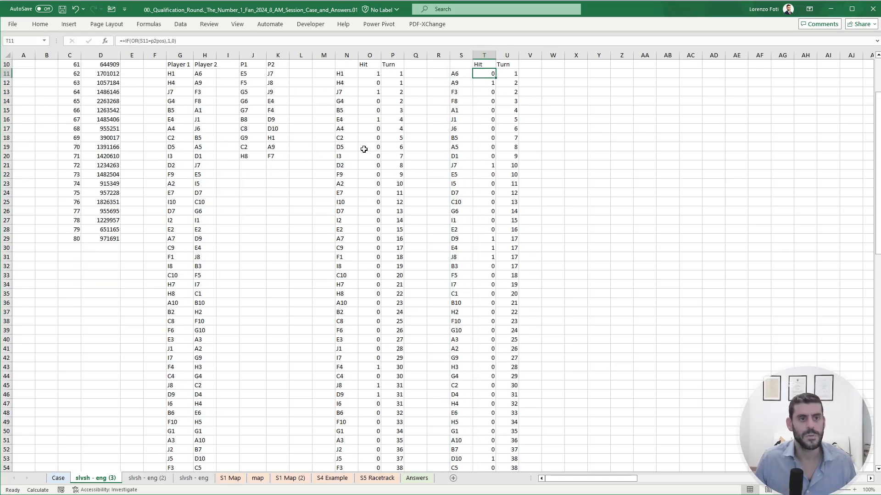
# - Change the hit formula in T11 to test Player 2's shot against p1pos instead of p2pos
pyautogui.click(156, 41)
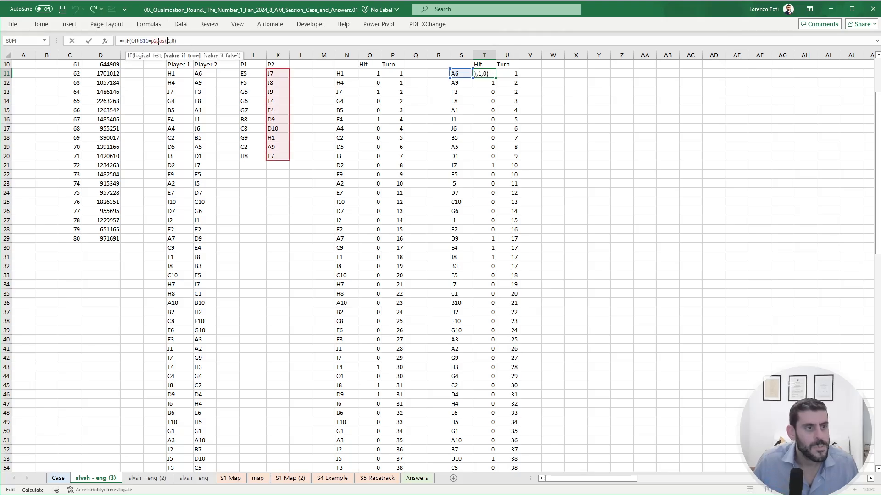
pyautogui.press('BackSpace')
pyautogui.write('1')
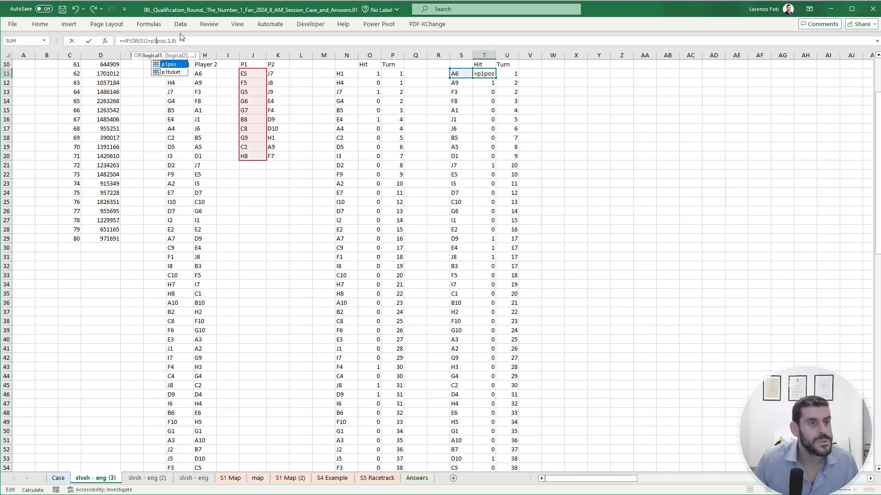
pyautogui.press('Return')
# - Copy the corrected T11 hit formula down the rest of Player 2's Hit column
pyautogui.press('Up')
pyautogui.hotkey('ctrl', 'c')
pyautogui.press('Down')
pyautogui.hotkey('ctrl', 'shift', 'Down')
pyautogui.hotkey('ctrl', 'v')
pyautogui.press('Escape')
pyautogui.hotkey('ctrl', 'Up')
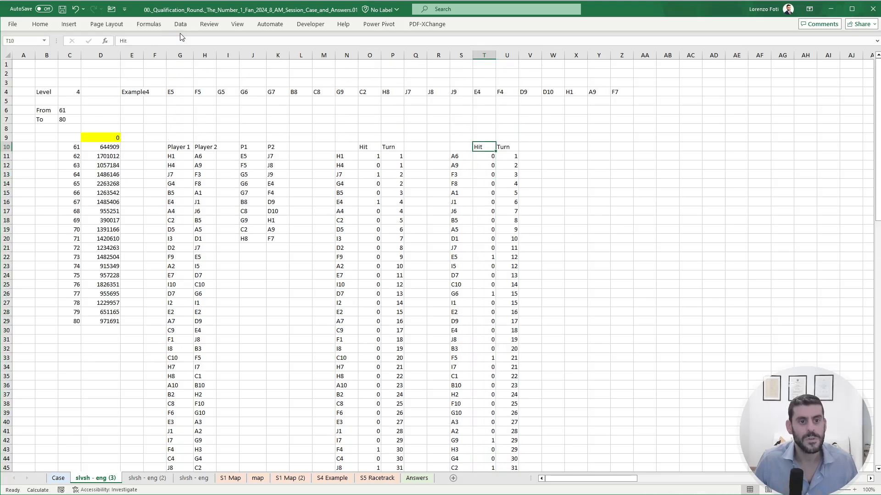
# - Recheck the Section 4 task description and Example4 answer on the Case sheet, and return to the model sheet
pyautogui.click(56, 480)
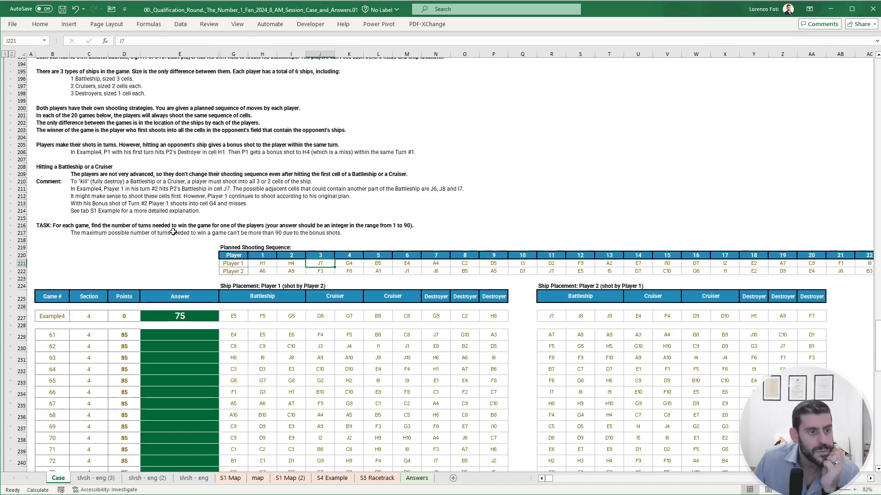
pyautogui.click(104, 477)
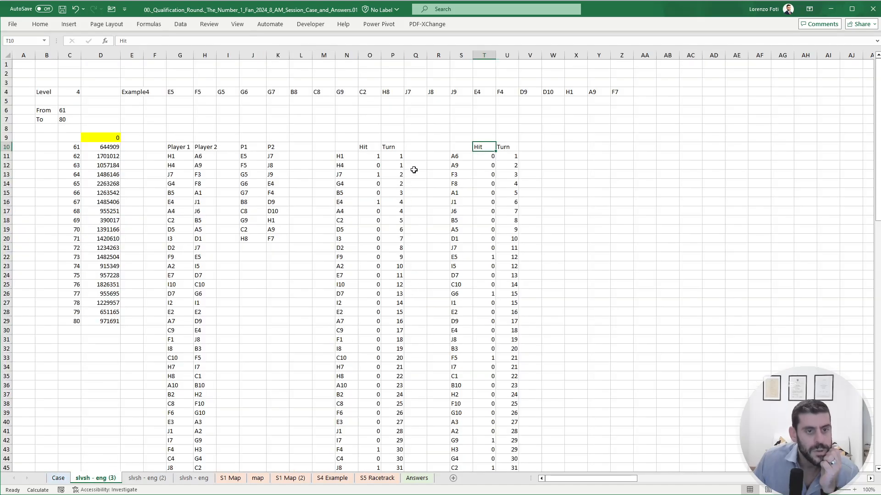
# - Enter a running hit total for Player 1 in Q11 that adds O11 to the cell above, Q10
pyautogui.click(416, 156)
pyautogui.write('+O11+')
pyautogui.click(374, 156)
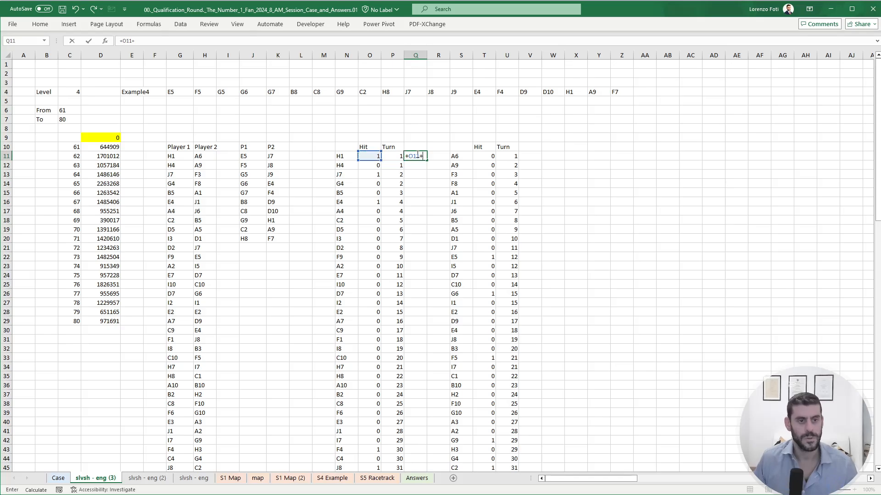
pyautogui.write('+')
pyautogui.click(415, 147)
pyautogui.press('Return')
# - Copy the Q11 running total down Player 1's column to Q110
pyautogui.click(417, 155)
pyautogui.hotkey('ctrl', 'c')
pyautogui.press('Left')
pyautogui.hotkey('ctrl', 'Down')
pyautogui.press('Right')
pyautogui.hotkey('ctrl', 'shift', 'Up')
pyautogui.hotkey('ctrl', 'v')
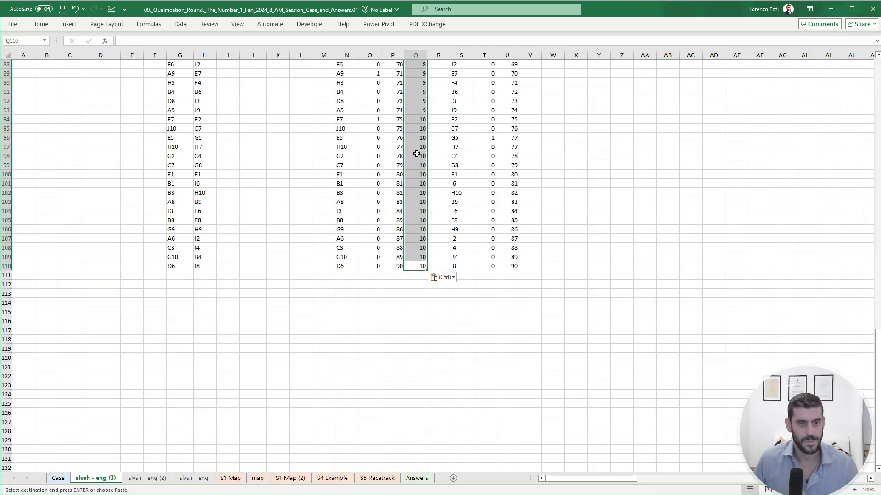
pyautogui.press('Escape')
# - Copy Player 1's running hit totals, Q11:Q110, to Player 2's block starting at V11
pyautogui.hotkey('ctrl', 'Up')
pyautogui.hotkey('ctrl', 'Up')
pyautogui.hotkey('ctrl', 'Down')
pyautogui.hotkey('ctrl', 'c')
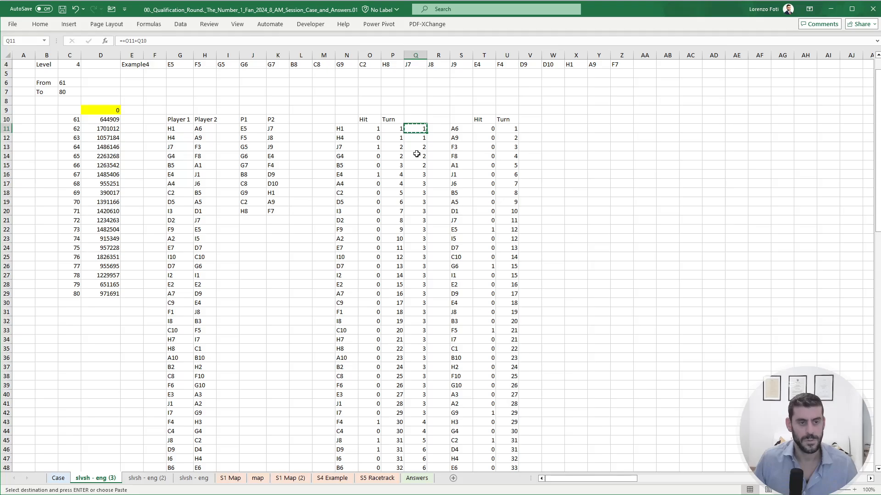
pyautogui.hotkey('ctrl', 'shift', 'Down')
pyautogui.hotkey('ctrl', 'c')
pyautogui.hotkey('ctrl', 'Up')
pyautogui.press('Right')
pyautogui.press('Right')
pyautogui.press('Right')
pyautogui.press('Right')
pyautogui.press('Right')
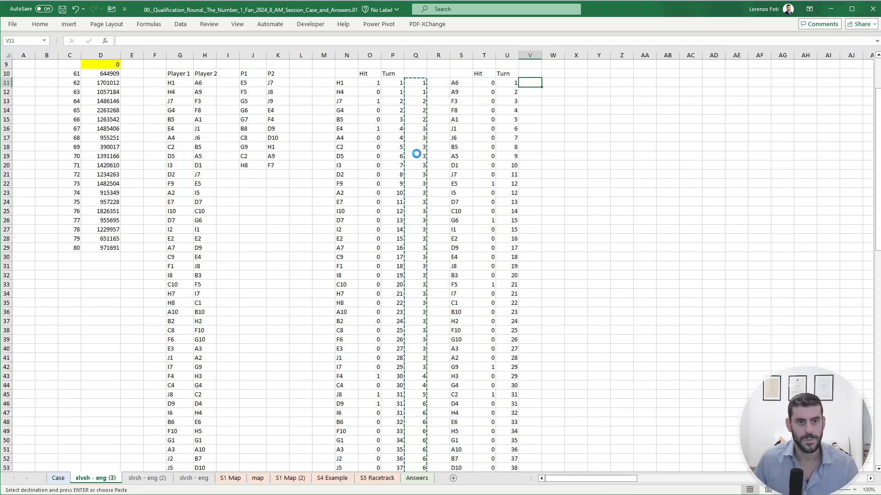
pyautogui.hotkey('ctrl', 'shift', 'Down')
pyautogui.press('Return')
# - Enter an INDEX formula in V8 returning the turn from U11:U110 where an exact MATCH finds 10 in V11:V110
pyautogui.hotkey('ctrl', 'Up')
pyautogui.press('Down')
pyautogui.press('Down')
pyautogui.press('Down')
pyautogui.press('Down')
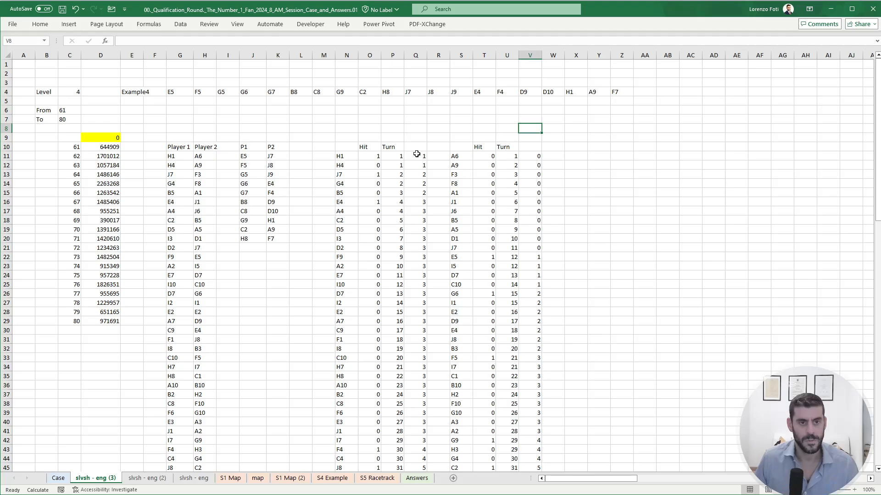
pyautogui.write('+in')
pyautogui.press('Tab')
pyautogui.press('Left')
pyautogui.press('Down')
pyautogui.press('Down')
pyautogui.press('Down')
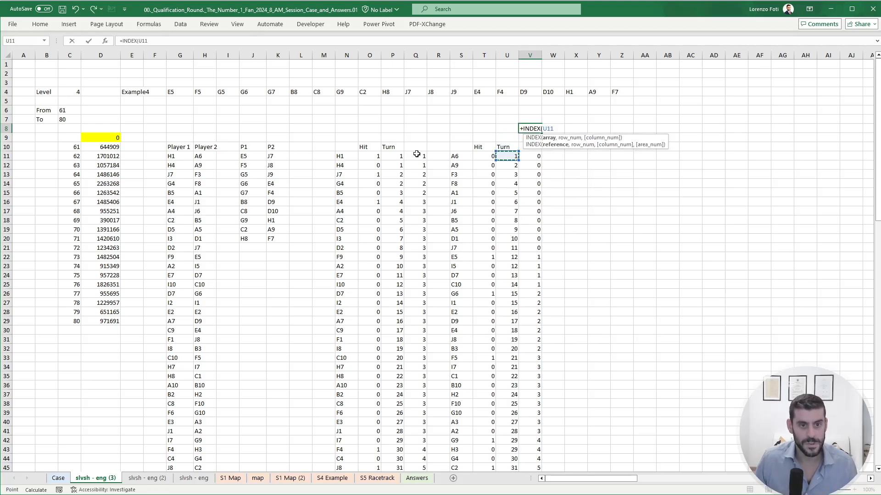
pyautogui.hotkey('ctrl', 'shift', 'Down')
pyautogui.write(',match')
pyautogui.press('Tab')
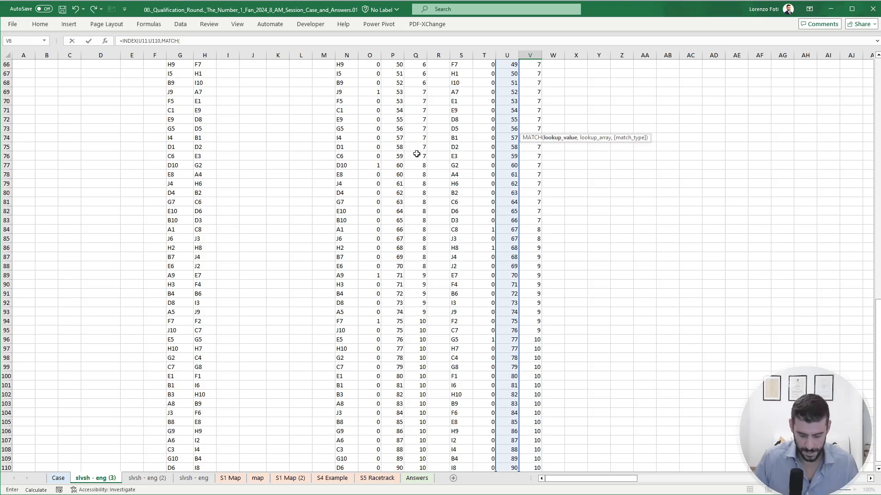
pyautogui.write('10,')
pyautogui.press('Down')
pyautogui.press('Down')
pyautogui.press('Down')
pyautogui.hotkey('ctrl', 'shift', 'Down')
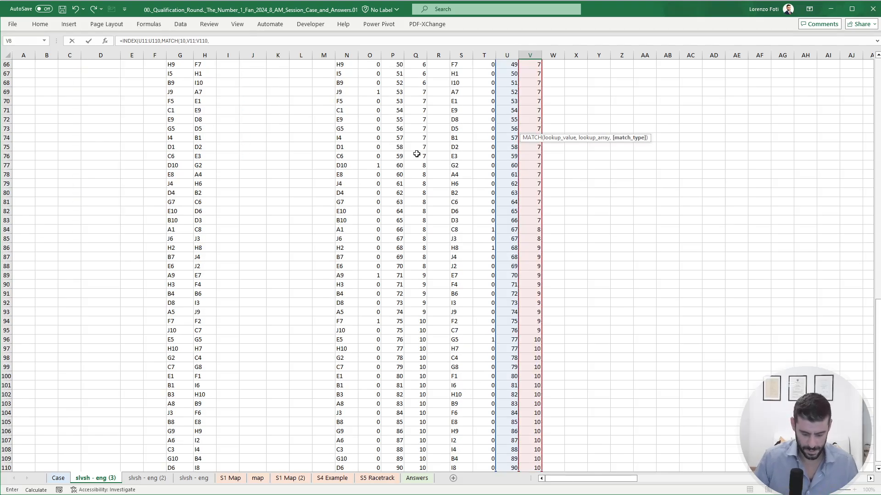
pyautogui.write(',0)]')
pyautogui.press('Return')
pyautogui.press('Return')
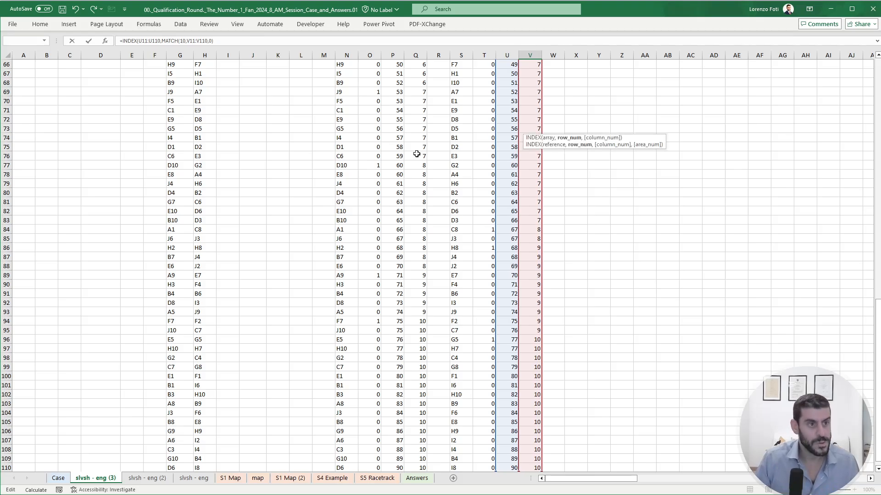
pyautogui.press('Return')
# - Copy the V8 formula to Q8 for Player 1 and compare it with the Example4 answer on the Case sheet
pyautogui.press('Up')
pyautogui.hotkey('ctrl', 'c')
pyautogui.press('Left')
pyautogui.press('Left')
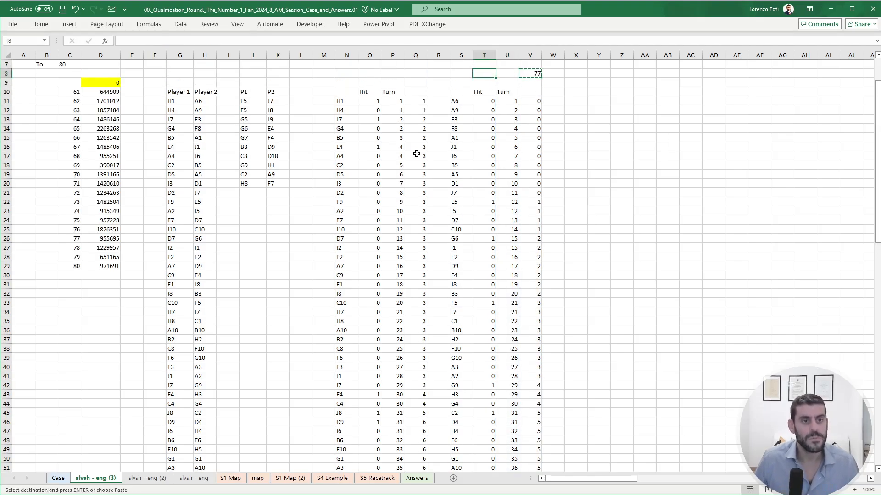
pyautogui.press('Left')
pyautogui.press('Left')
pyautogui.press('Left')
pyautogui.hotkey('ctrl', 'v')
pyautogui.press('Escape')
pyautogui.press('Left')
pyautogui.hotkey('ctrl', 'pageup')
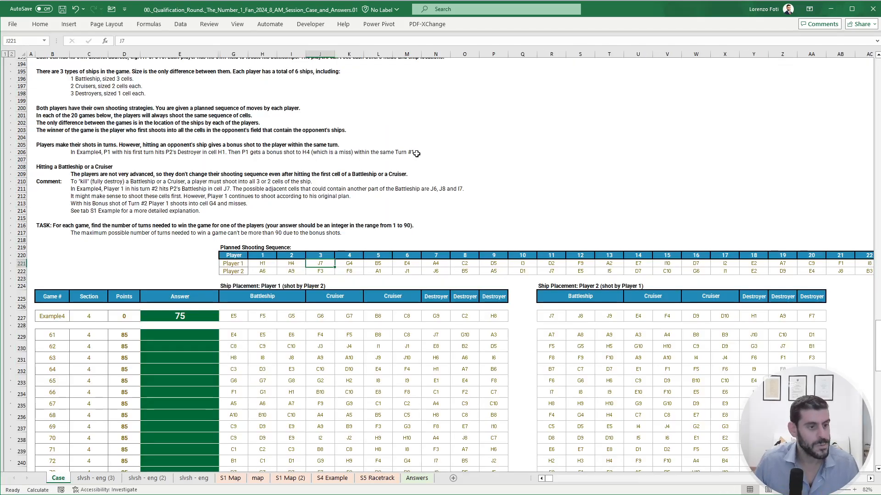
pyautogui.hotkey('ctrl', 'pagedown')
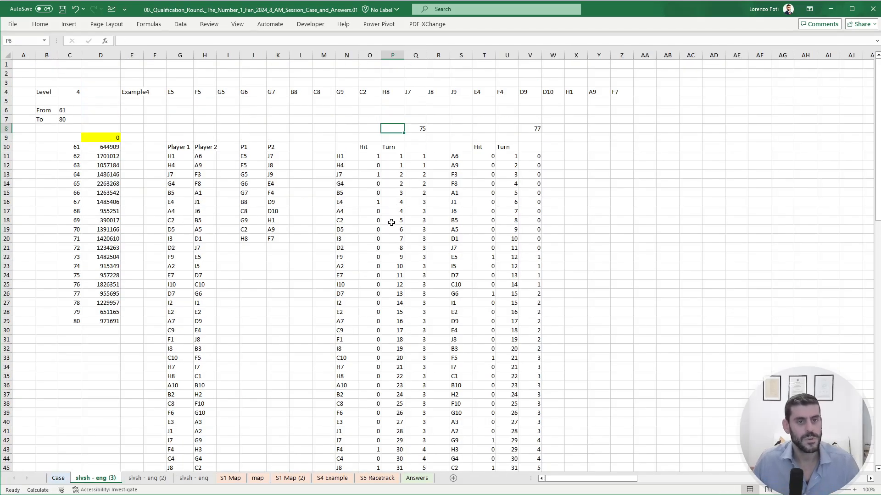
# - Set the yellow result cell D9 to the MIN of Q8:V8 and recalculate the data table for games 61 to 80
pyautogui.click(110, 134)
pyautogui.write('+')
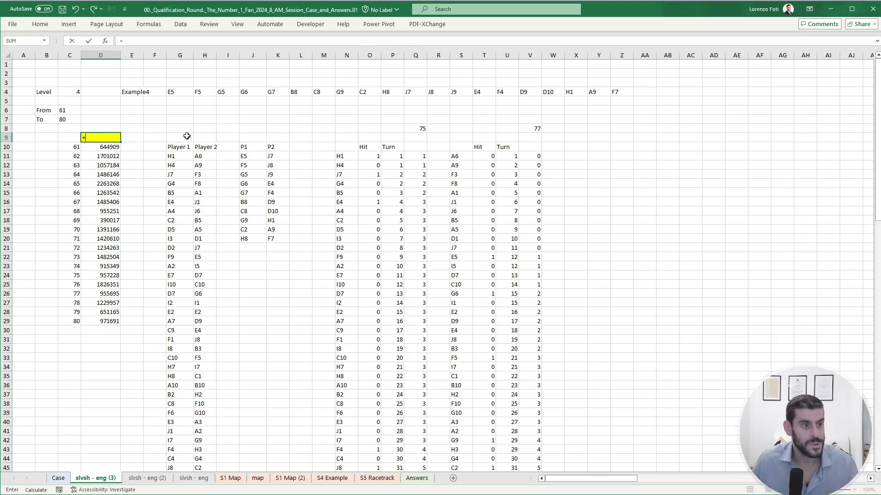
pyautogui.write('min(')
pyautogui.press('Up')
pyautogui.press('Right')
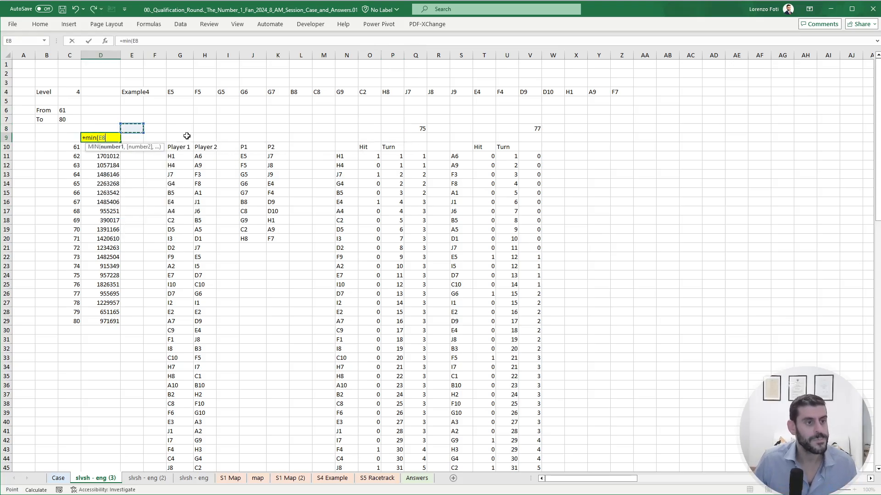
pyautogui.hotkey('ctrl', 'Right')
pyautogui.hotkey('ctrl', 'shift', 'Right')
pyautogui.press('Return')
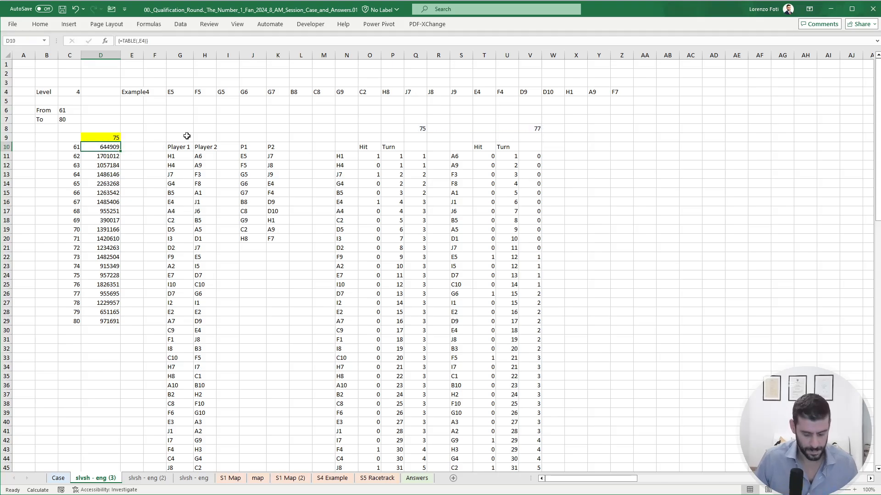
pyautogui.hotkey('alt', 'm')
pyautogui.press('b')
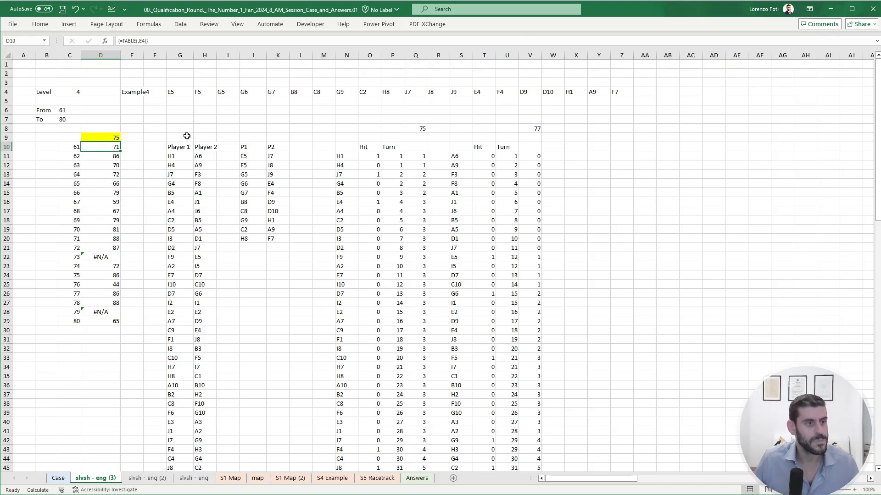
# - Set the game in E4 to 73 and inspect both players' hits and running totals for the source of the error
pyautogui.click(132, 94)
pyautogui.write('73')
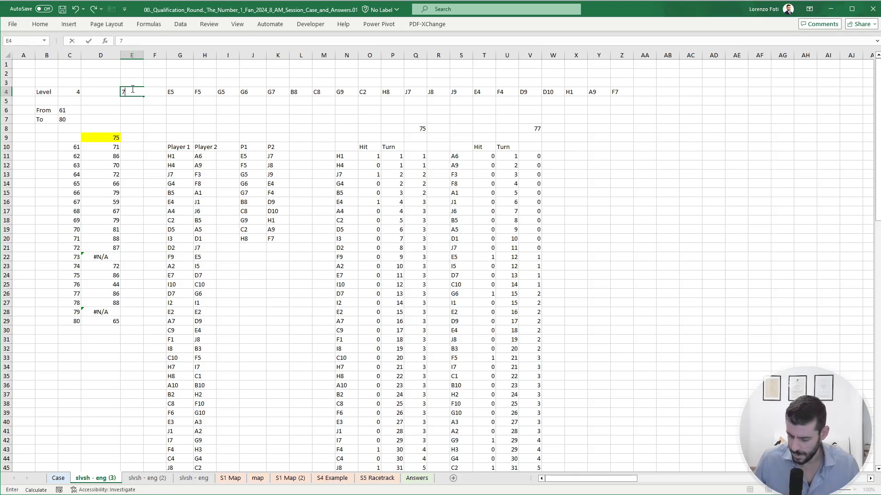
pyautogui.press('Return')
pyautogui.scroll(-20, 436, 320)
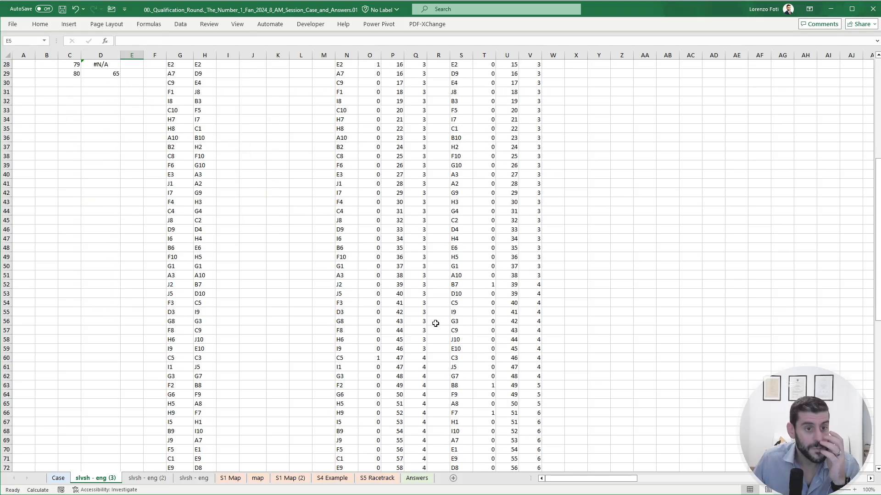
pyautogui.scroll(20, 421, 344)
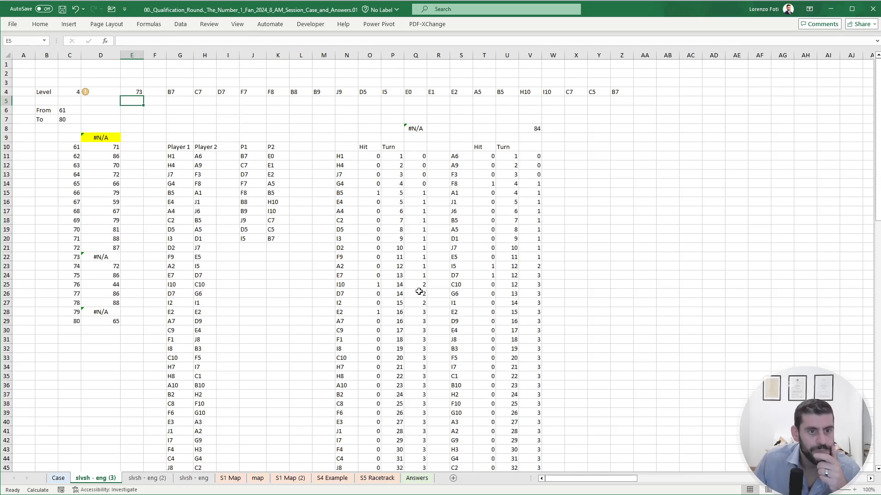
# - Wrap the Q8 INDEX formula in IFERROR with 999 as the fallback value
pyautogui.click(414, 128)
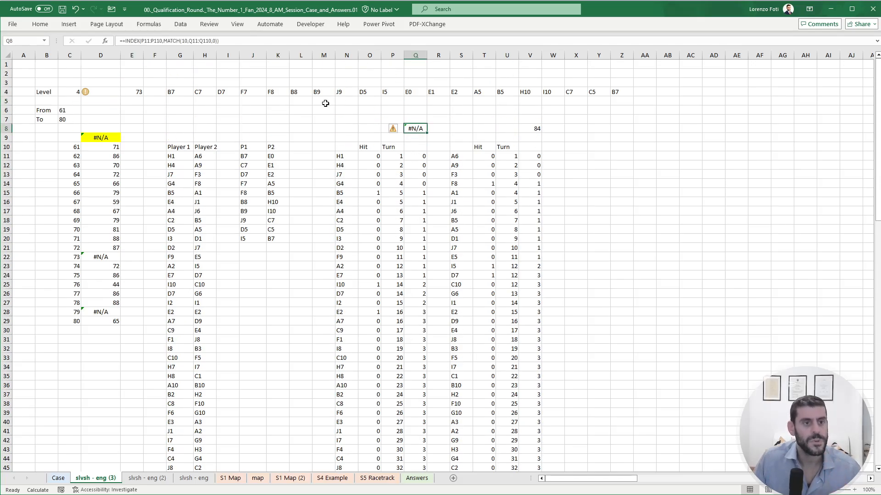
pyautogui.click(126, 41)
pyautogui.write('ife')
pyautogui.press('Tab')
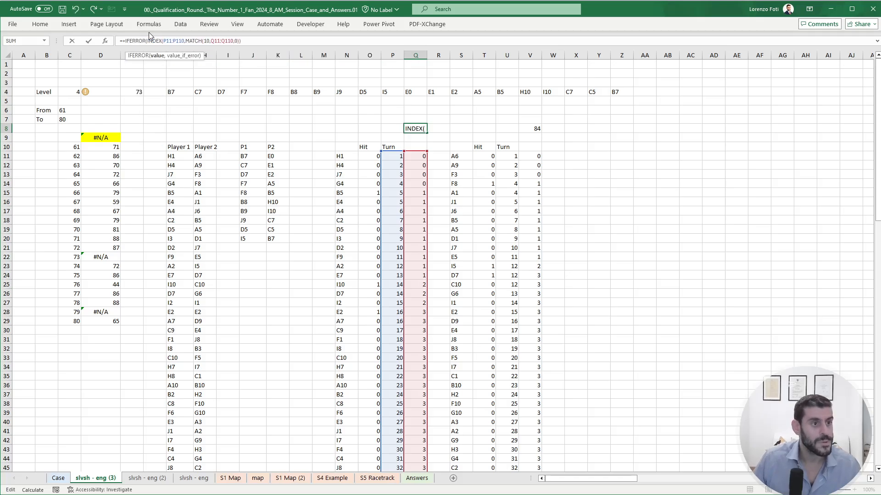
pyautogui.write(',999')
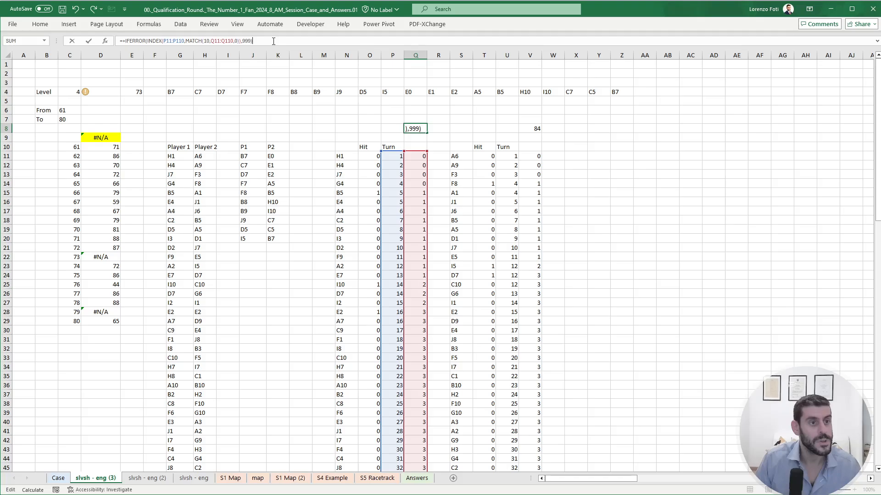
pyautogui.hotkey('ctrl', 'Return')
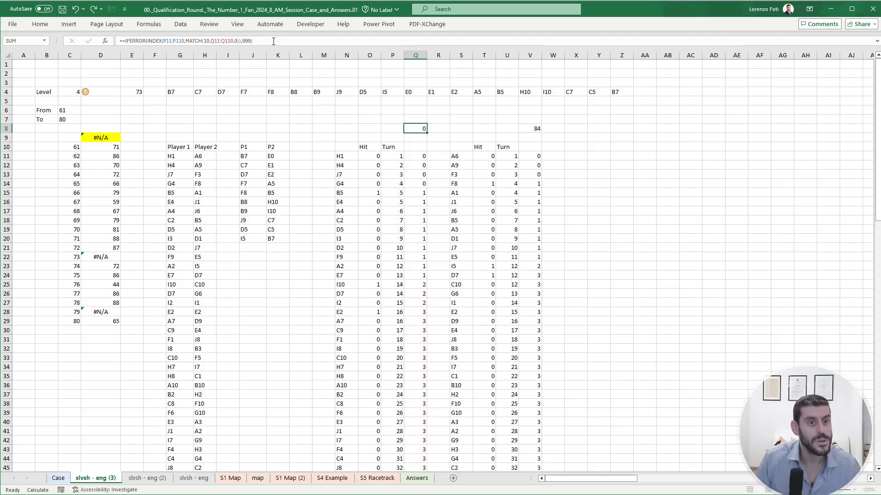
# - Copy the IFERROR formula from Q8 to V8 for Player 2
pyautogui.hotkey('ctrl', 'c')
pyautogui.hotkey('ctrl', 'Right')
pyautogui.hotkey('ctrl', 'v')
pyautogui.press('Escape')
pyautogui.press('Left')
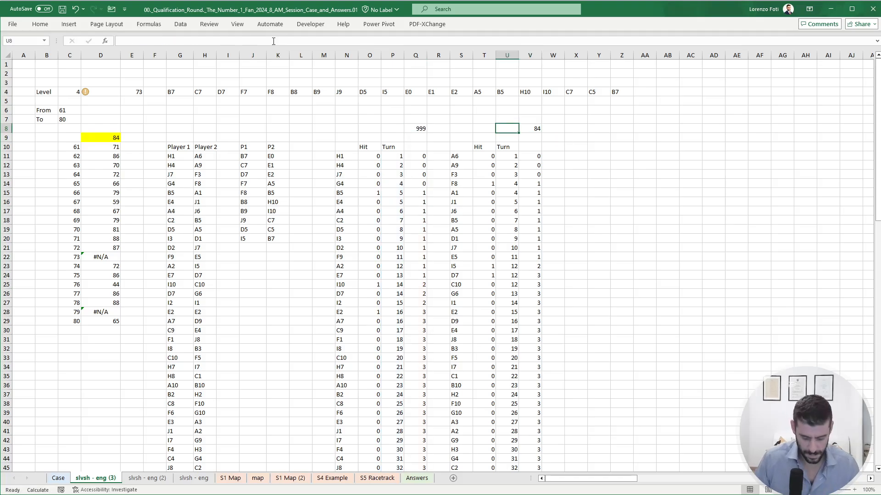
# - Copy the data table results D10:D29 and paste them as values into the Section 4 answers starting at E229 on Case
pyautogui.moveTo(109, 149); pyautogui.dragTo(98, 321)
pyautogui.hotkey('ctrl', 'c')
pyautogui.click(59, 478)
pyautogui.scroll(-1, 128, 363)
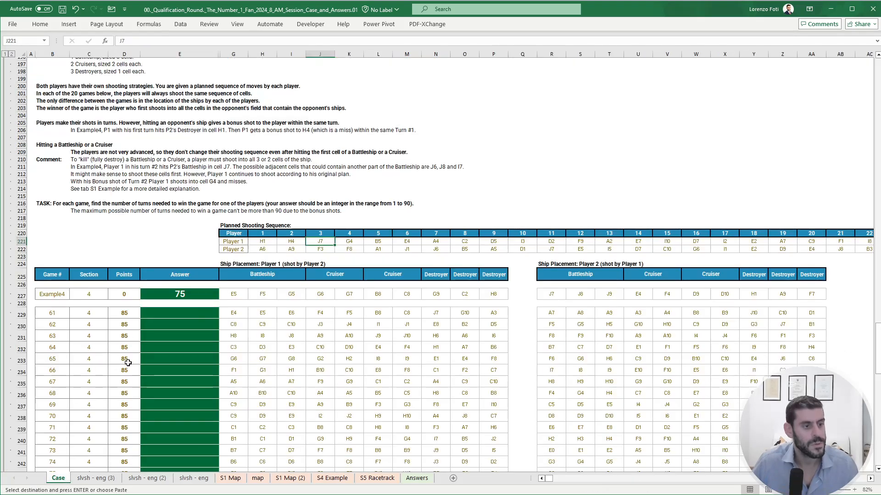
pyautogui.scroll(-6, 128, 363)
pyautogui.click(175, 181)
pyautogui.rightClick(177, 180)
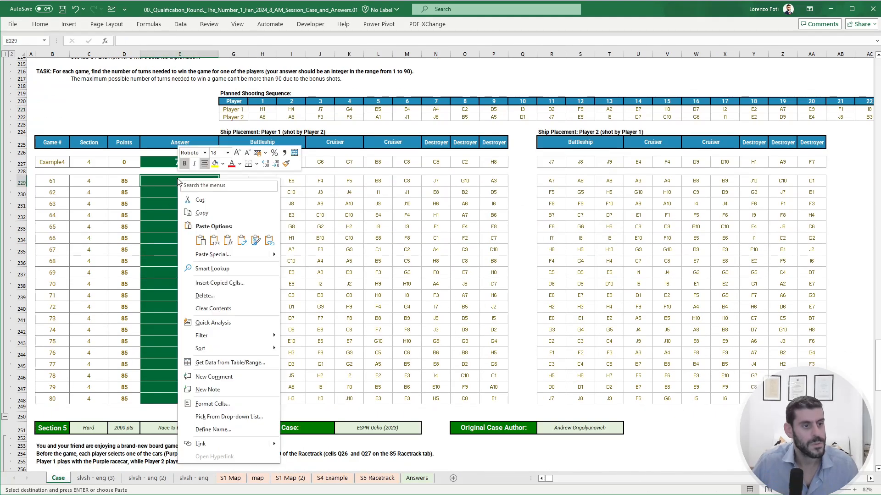
pyautogui.click(214, 241)
pyautogui.click(214, 240)
pyautogui.press('Escape')
# - Review the pasted Section 4 answers, the Section 5 instructions and the bonus questions on the Case sheet
pyautogui.scroll(3, 182, 237)
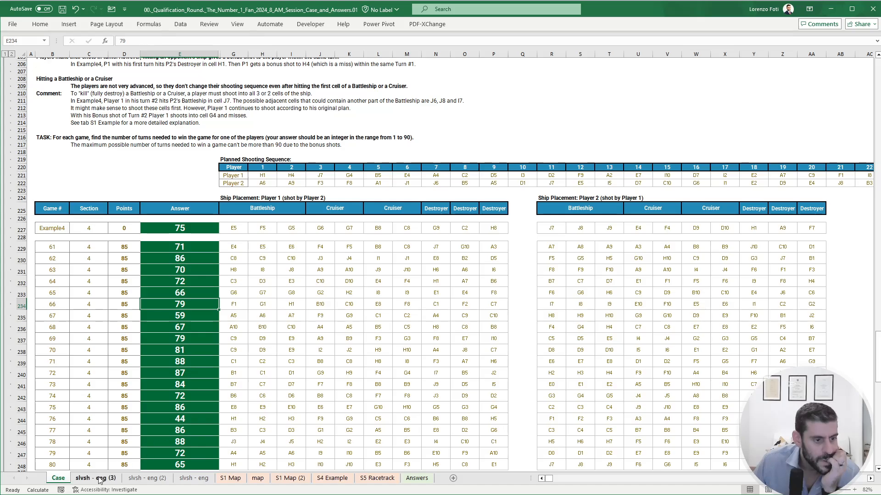
pyautogui.scroll(-2, 179, 367)
pyautogui.moveTo(176, 420); pyautogui.dragTo(178, 203)
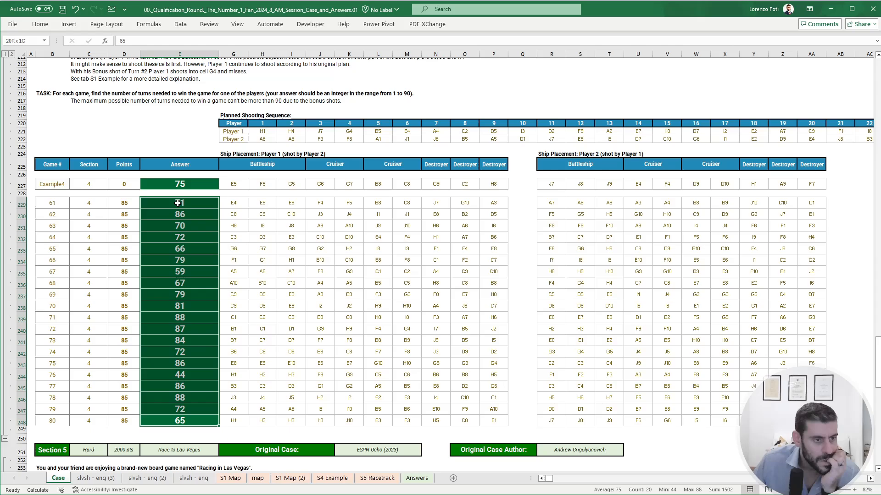
pyautogui.click(179, 225)
pyautogui.scroll(-7, 196, 340)
pyautogui.scroll(-5, 197, 345)
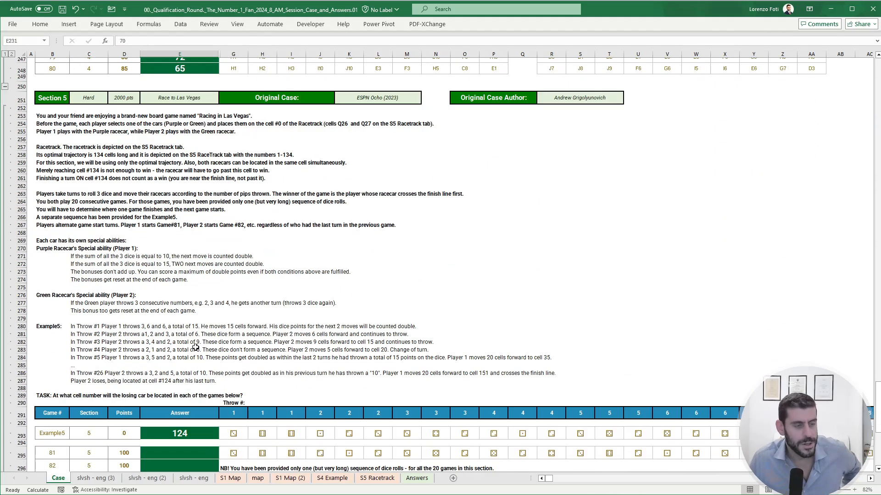
pyautogui.scroll(3, 192, 336)
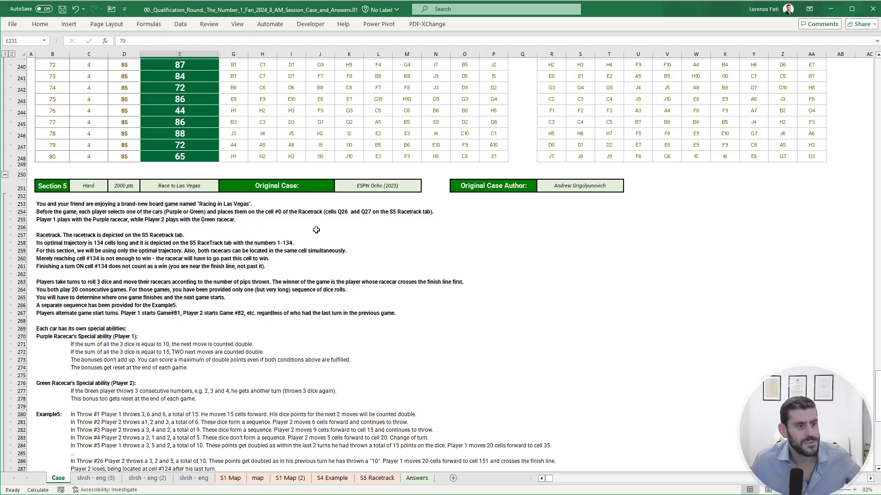
pyautogui.moveTo(878, 390); pyautogui.dragTo(878, 99)
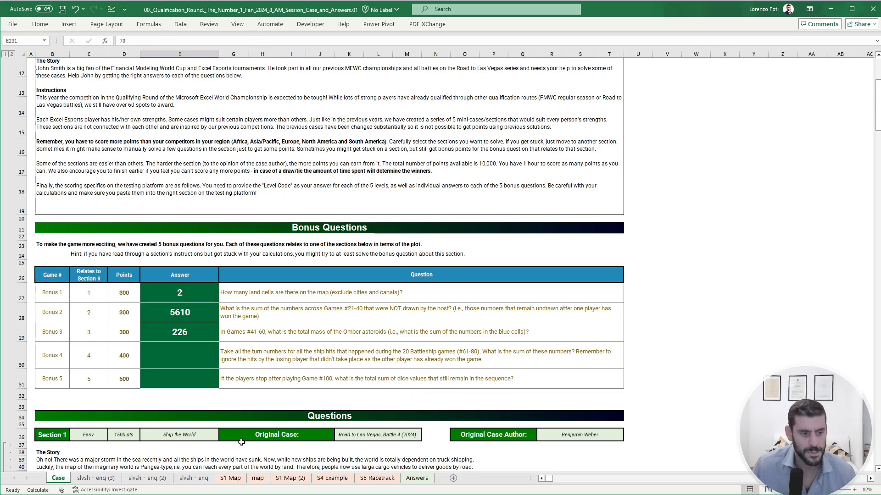
# - Insert two blank columns at column R of the slvsh - eng (3) sheet, between the two players' blocks
pyautogui.click(109, 480)
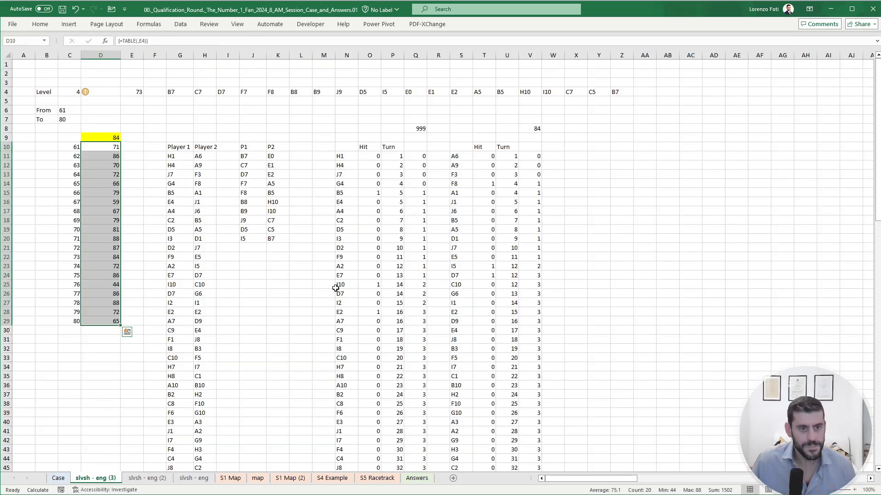
pyautogui.click(440, 200)
pyautogui.hotkey('ctrl', 'space')
pyautogui.hotkey('ctrl', 'shift', '=')
pyautogui.hotkey('ctrl', 'shift', '=')
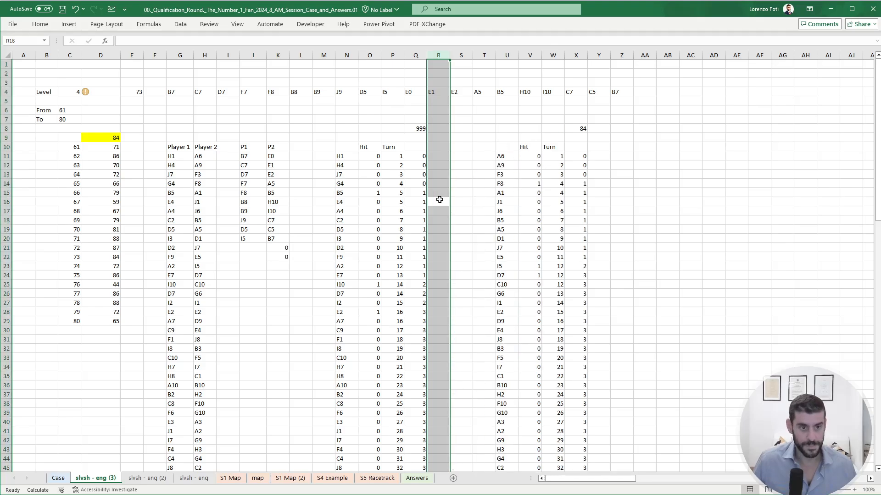
# - Add the header Valid in R10 above the new column of the Player 1 block
pyautogui.press('Up')
pyautogui.press('Up')
pyautogui.press('Up')
pyautogui.press('Up')
pyautogui.press('Up')
pyautogui.press('Up')
pyautogui.write('Valid')
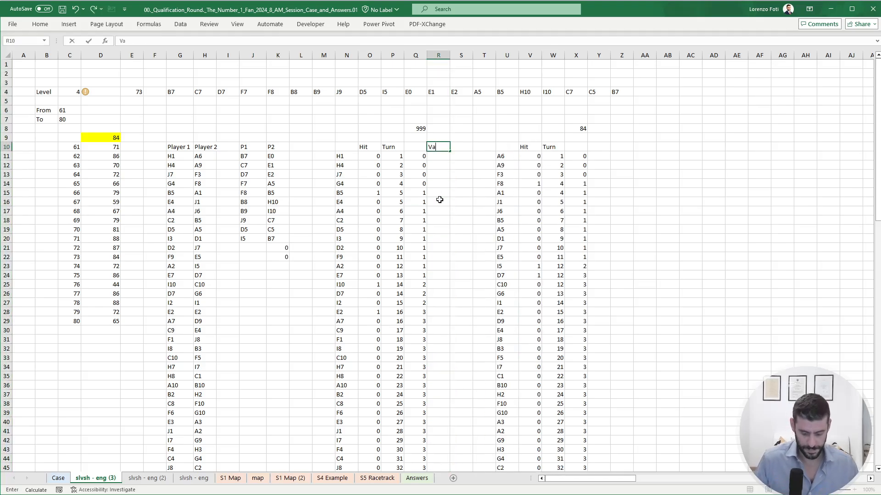
pyautogui.press('Return')
pyautogui.write('+')
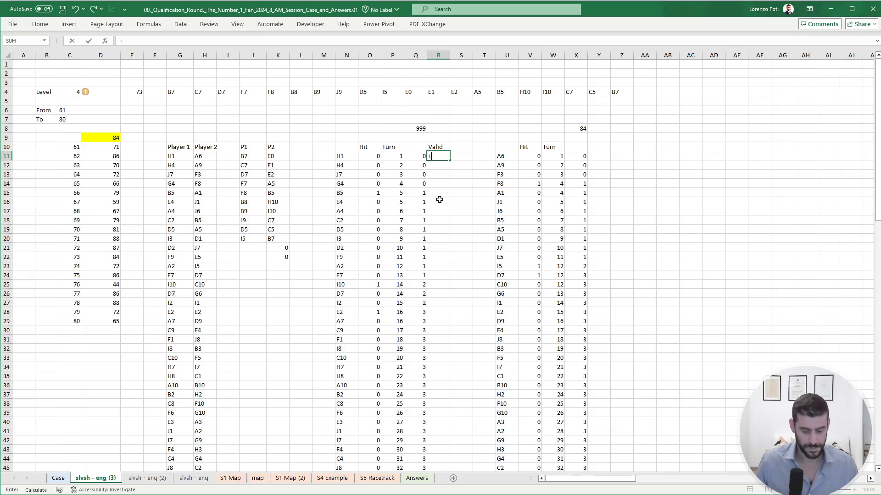
pyautogui.write('if')
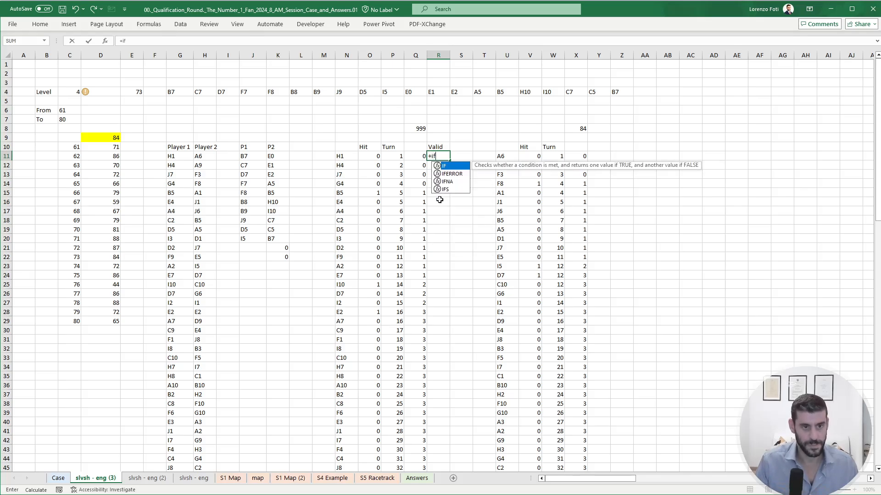
pyautogui.write('(and')
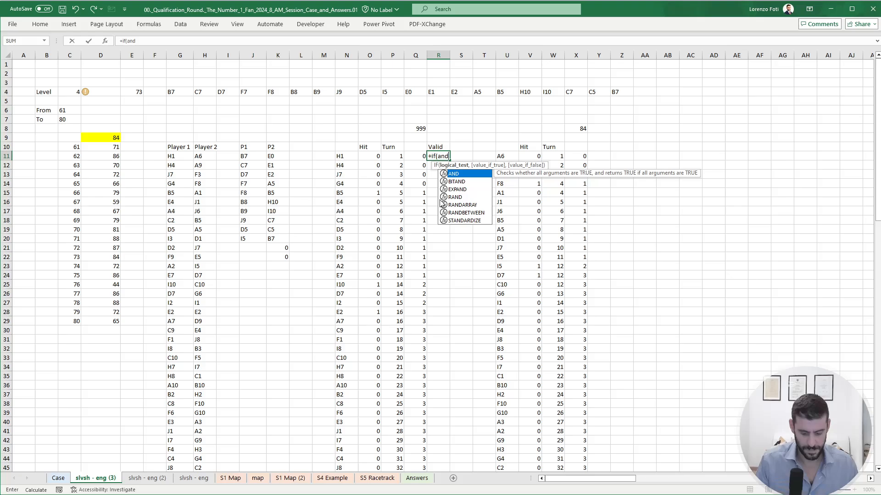
pyautogui.write('(')
pyautogui.press('Left')
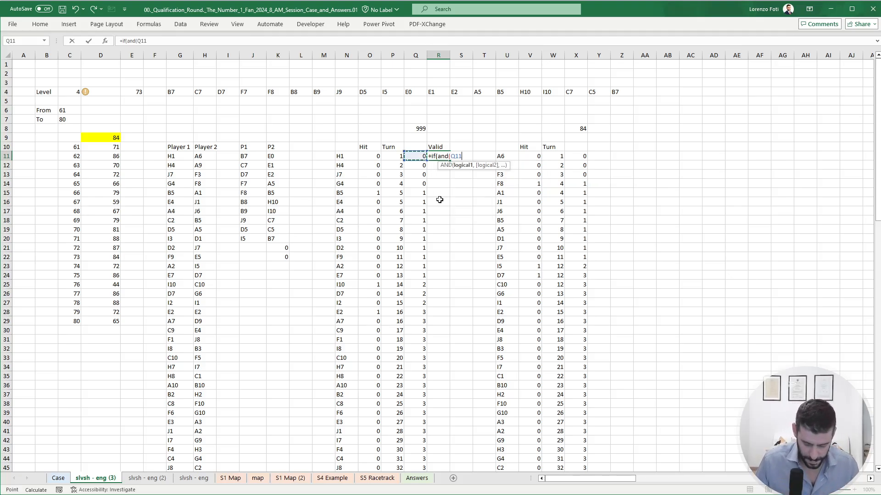
pyautogui.write('<')
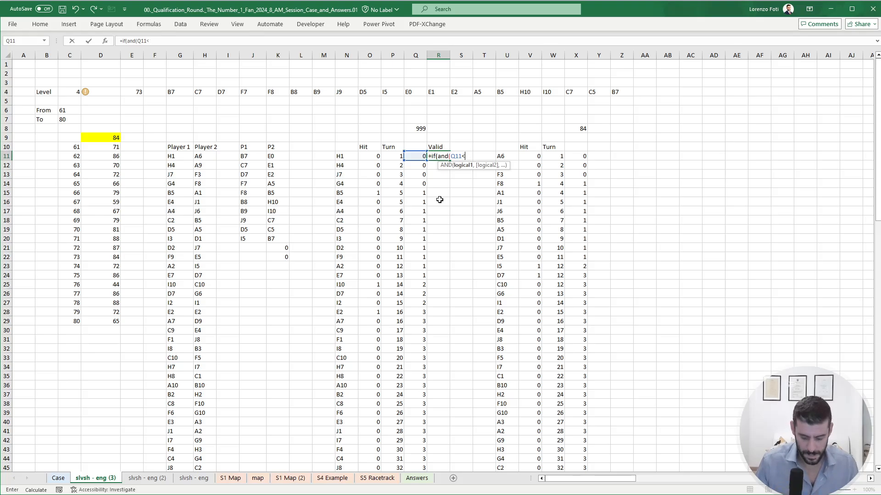
pyautogui.write('1010,')
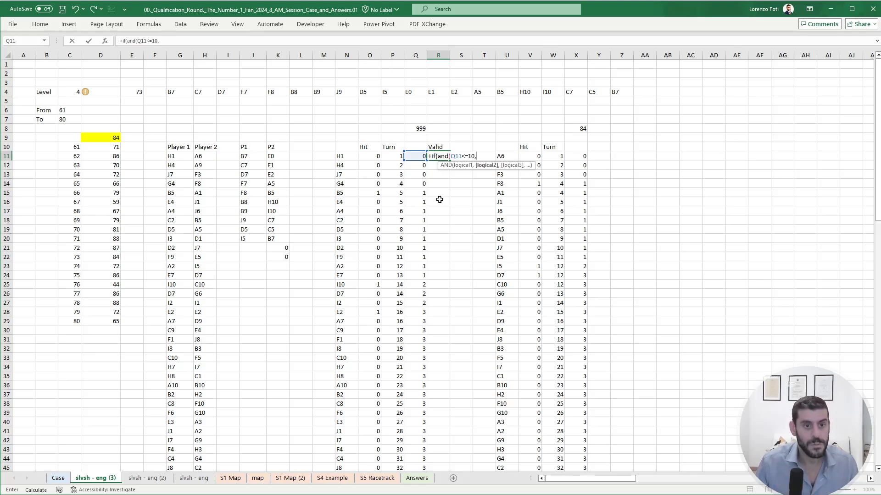
pyautogui.press('Right')
pyautogui.press('Right')
pyautogui.press('Right')
pyautogui.press('Right')
pyautogui.press('Right')
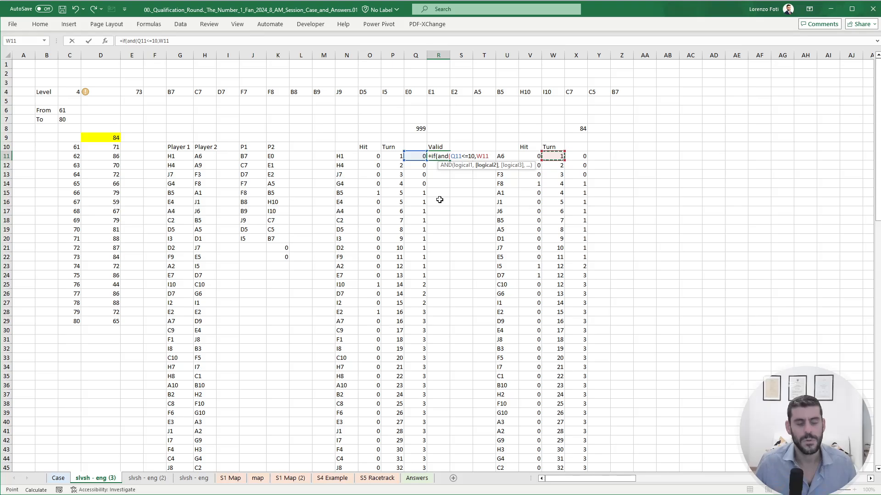
pyautogui.press('Escape')
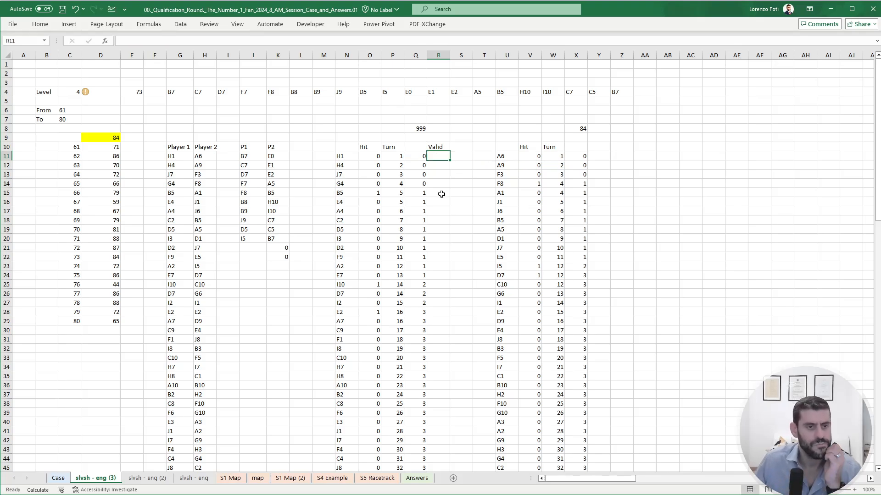
# - Check the cumulative hits near the end of the game and enter +IF(AND(Q11<=10,X10<=10),1,0) in R11
pyautogui.scroll(-20, 317, 354)
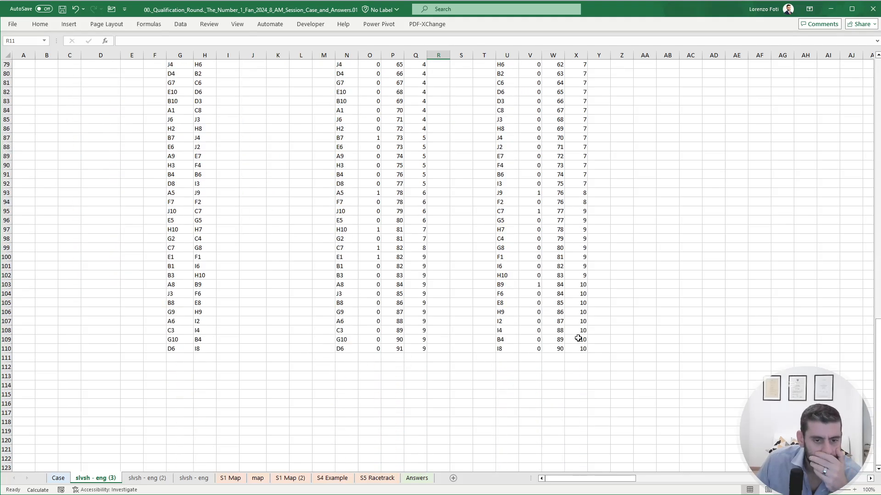
pyautogui.click(583, 284)
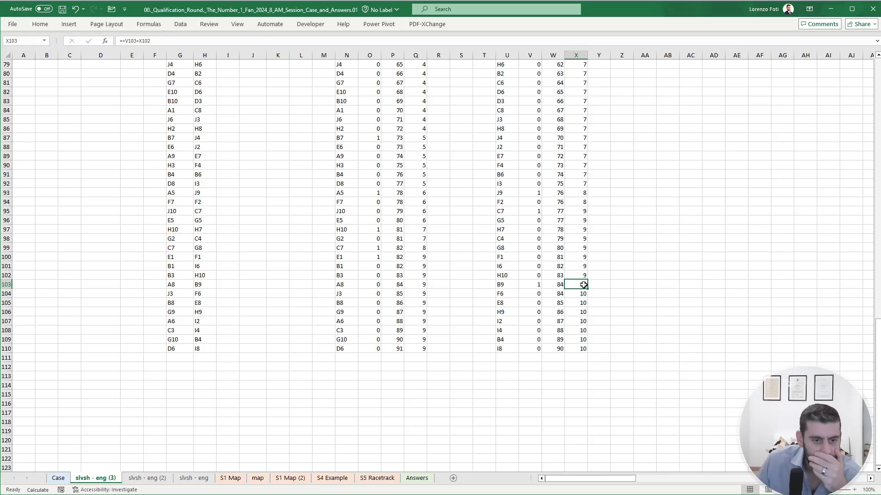
pyautogui.scroll(20, 517, 298)
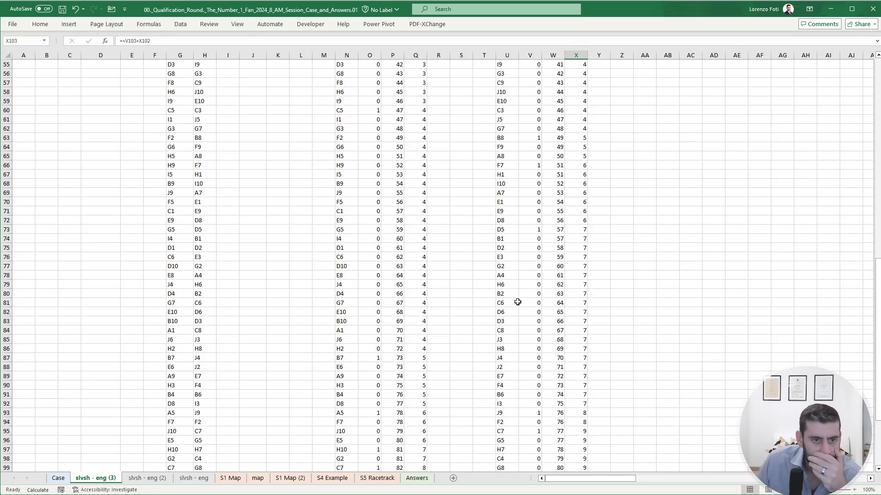
pyautogui.click(438, 156)
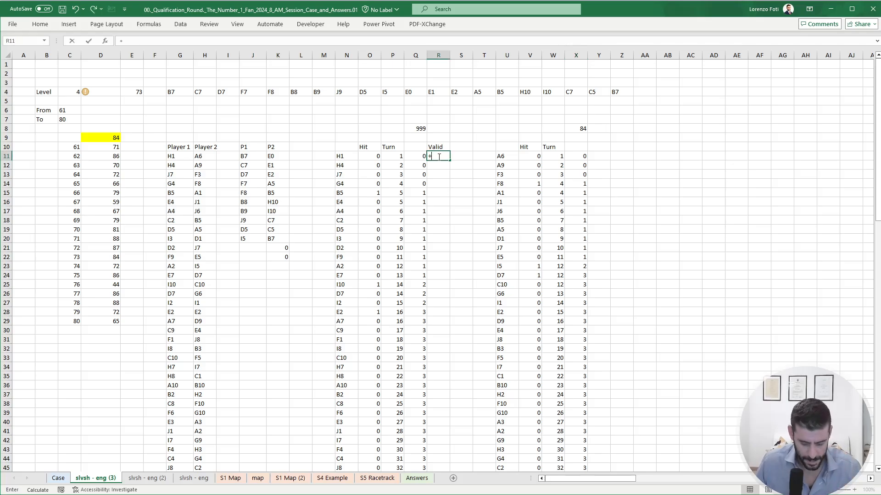
pyautogui.write('+if(and(')
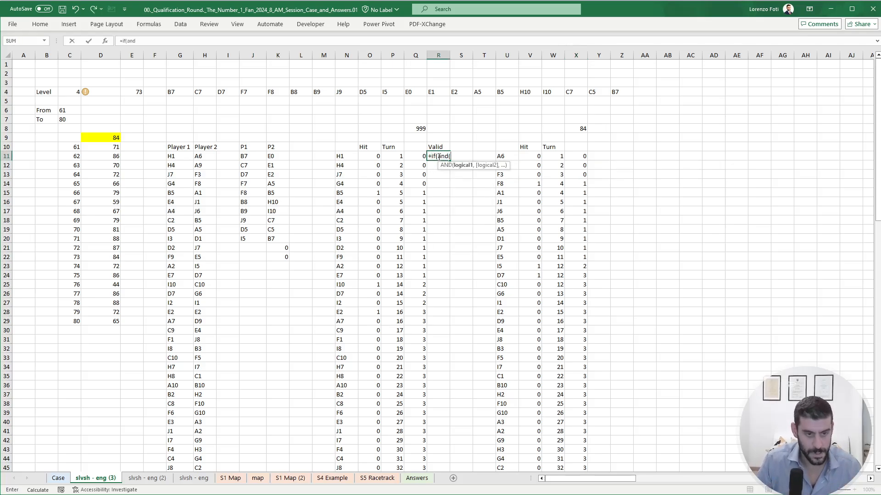
pyautogui.press('Left')
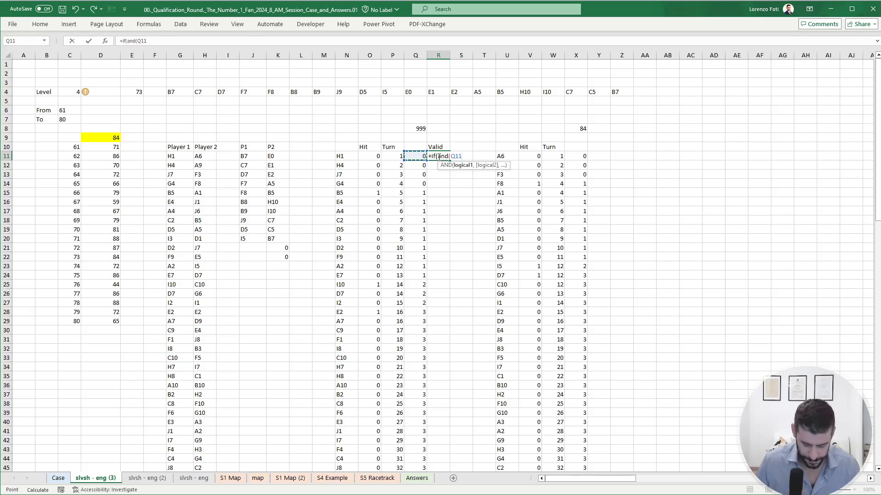
pyautogui.write(',')
pyautogui.press('BackSpace')
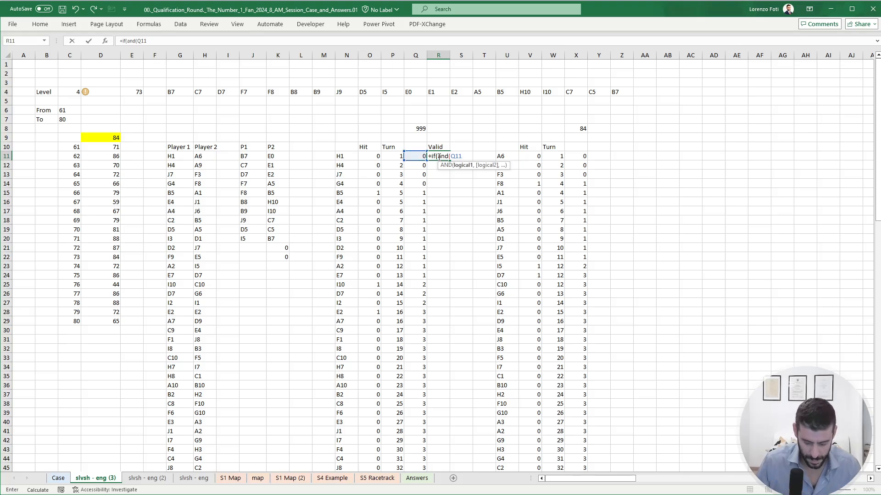
pyautogui.write('<=10,')
pyautogui.press('Right')
pyautogui.press('Right')
pyautogui.press('Right')
pyautogui.press('Right')
pyautogui.press('Right')
pyautogui.press('Right')
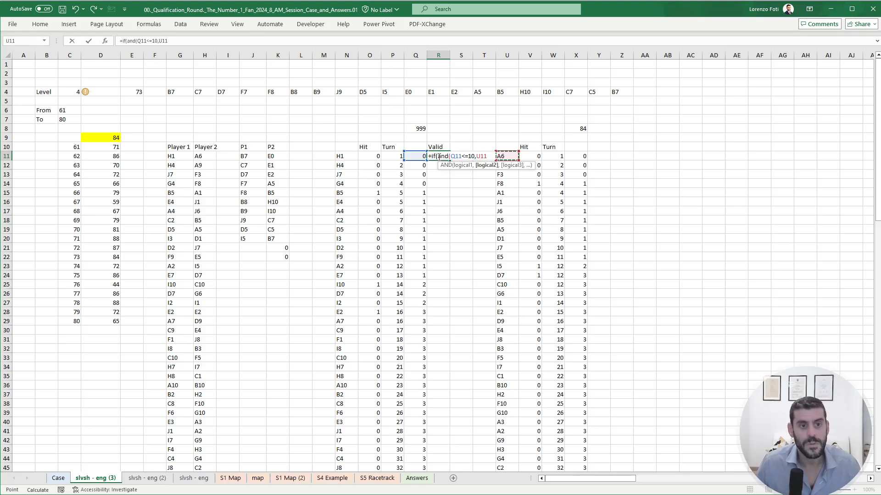
pyautogui.press('Up')
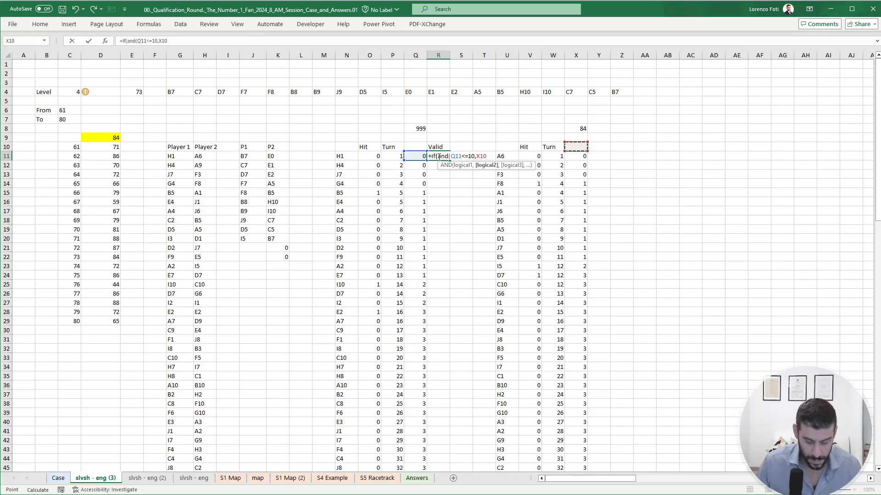
pyautogui.write('<')
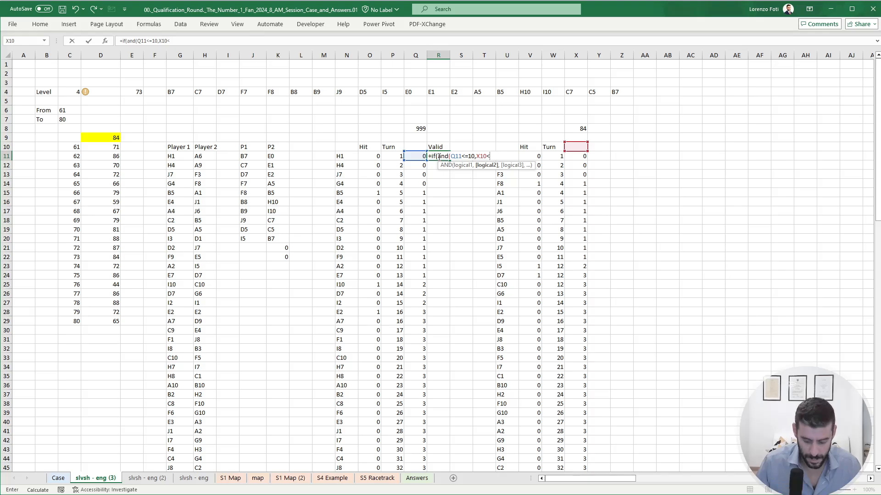
pyautogui.write('=10')
pyautogui.write('),')
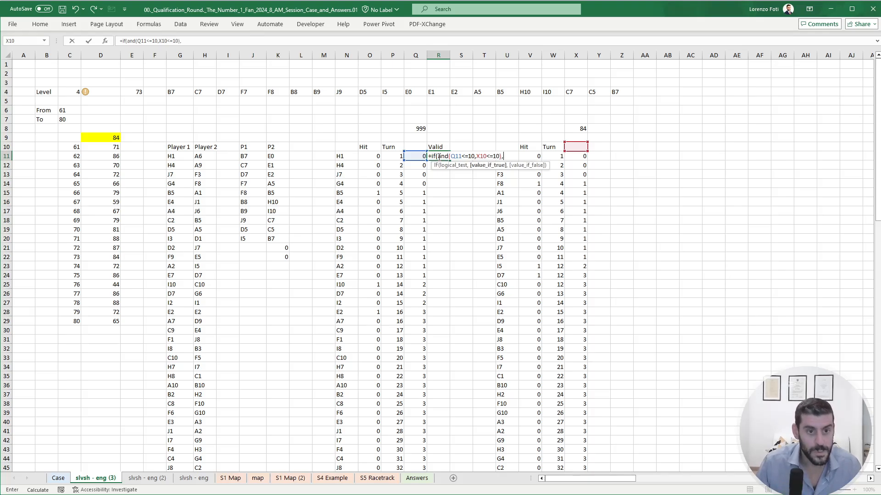
pyautogui.write('1,0)')
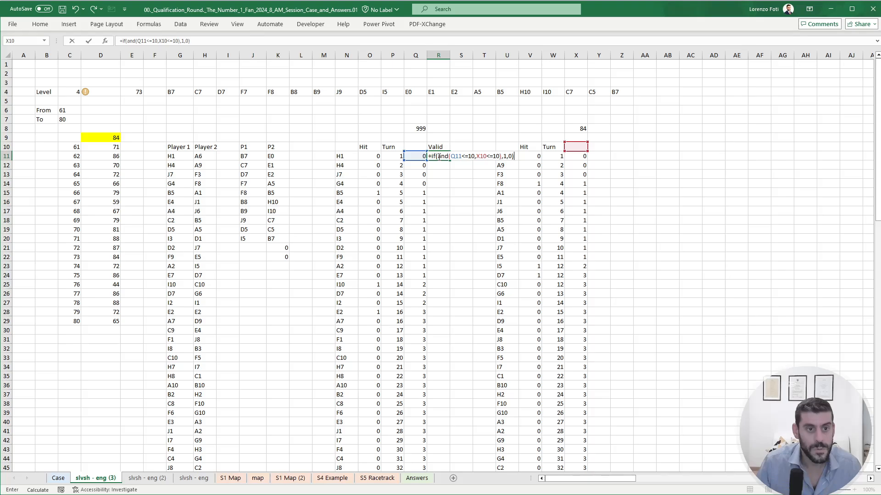
pyautogui.press('Return')
# - Copy the R11 validity formula down the Valid column through R110
pyautogui.press('Up')
pyautogui.hotkey('ctrl', 'c')
pyautogui.hotkey('ctrl', 'Left')
pyautogui.hotkey('ctrl', 'shift', 'Down')
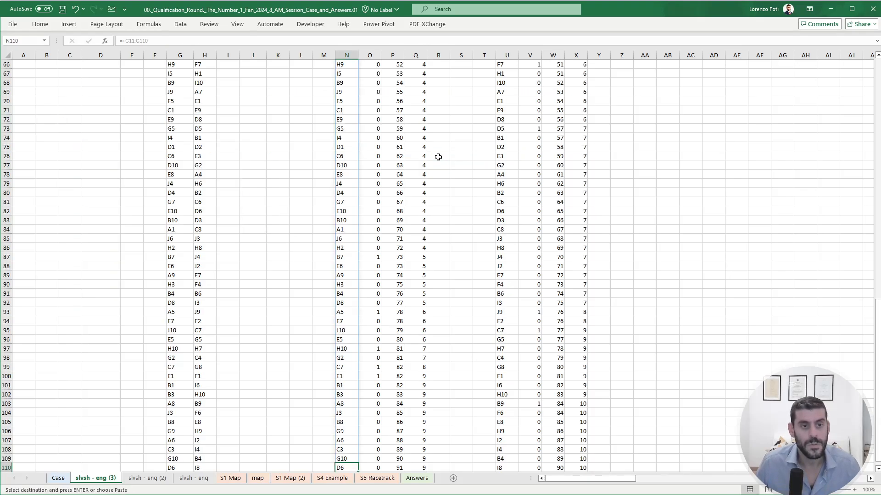
pyautogui.hotkey('ctrl', 'Down')
pyautogui.press('Right')
pyautogui.press('Right')
pyautogui.press('Right')
pyautogui.press('Right')
pyautogui.hotkey('ctrl', 'shift', 'Up')
pyautogui.hotkey('ctrl', 'v')
pyautogui.press('Escape')
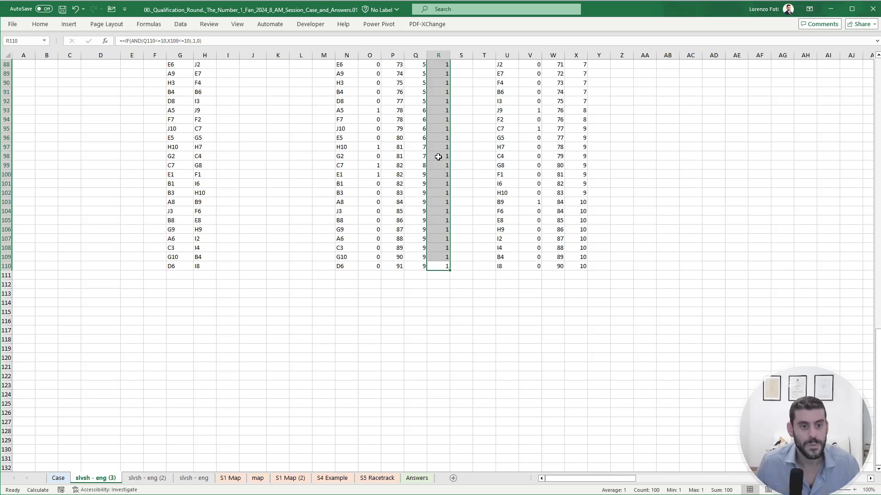
# - Check the Valid formulas around the game's last turns and change the second condition in R104 to X103<10
pyautogui.press('Down')
pyautogui.press('Up')
pyautogui.press('Up')
pyautogui.press('Up')
pyautogui.press('Up')
pyautogui.press('Up')
pyautogui.press('Up')
pyautogui.press('Up')
pyautogui.press('Up')
pyautogui.press('Up')
pyautogui.press('Up')
pyautogui.press('Up')
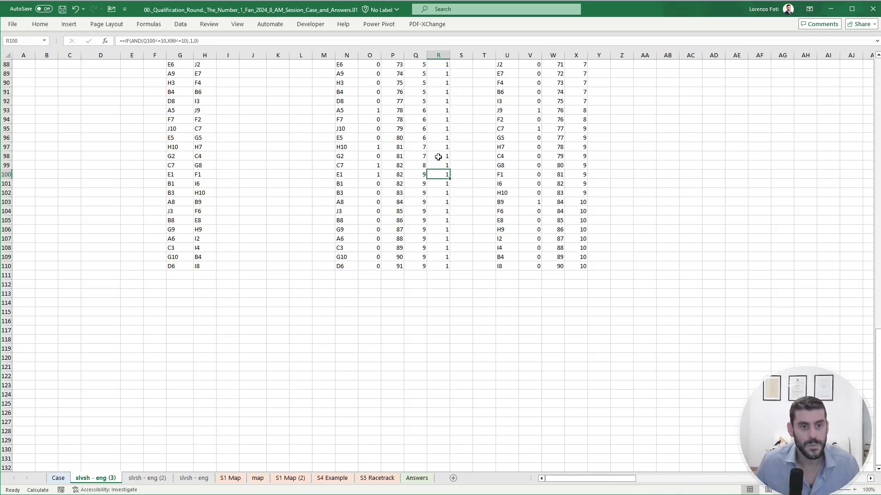
pyautogui.press('F2')
pyautogui.press('Escape')
pyautogui.press('Down')
pyautogui.press('Down')
pyautogui.press('Down')
pyautogui.press('Down')
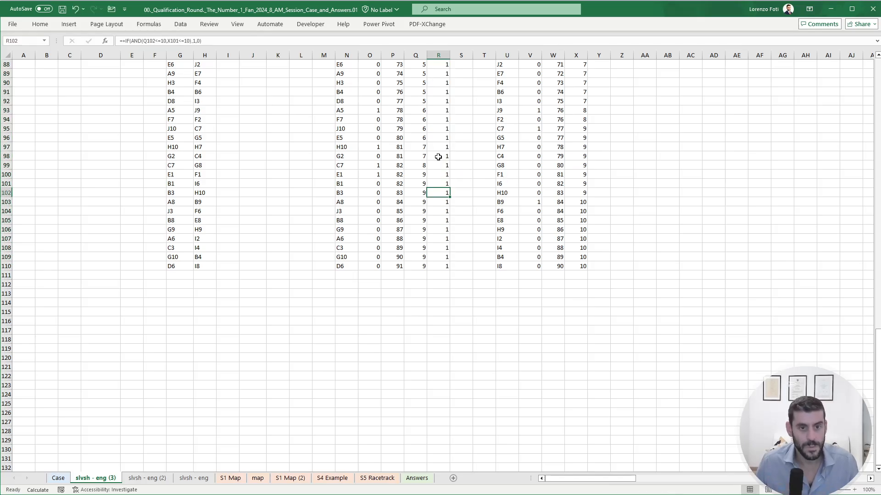
pyautogui.press('F2')
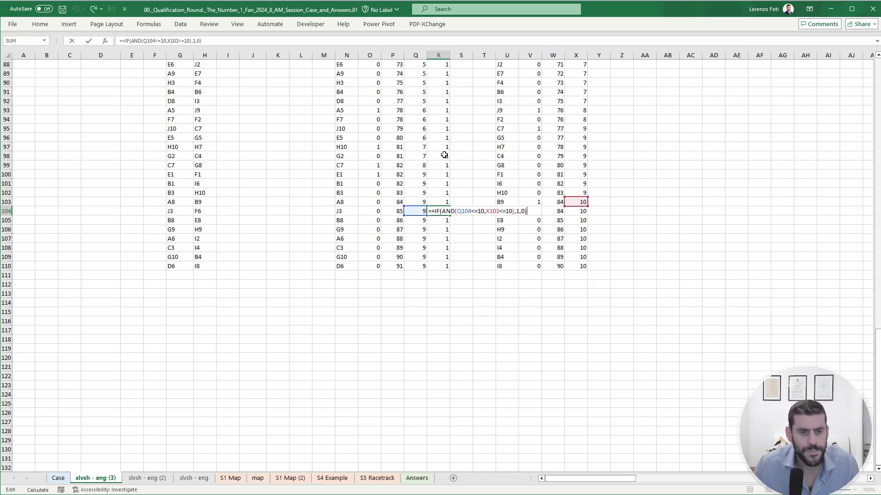
pyautogui.click(507, 212)
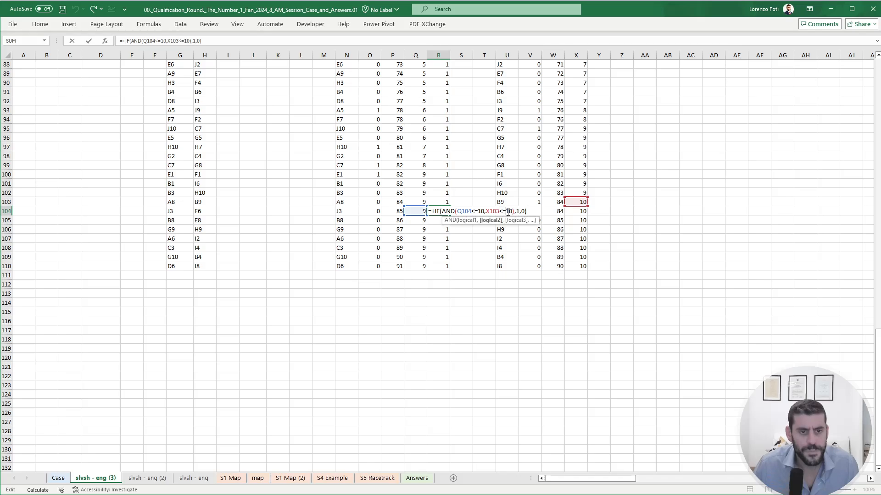
pyautogui.press('Return')
pyautogui.press('Up')
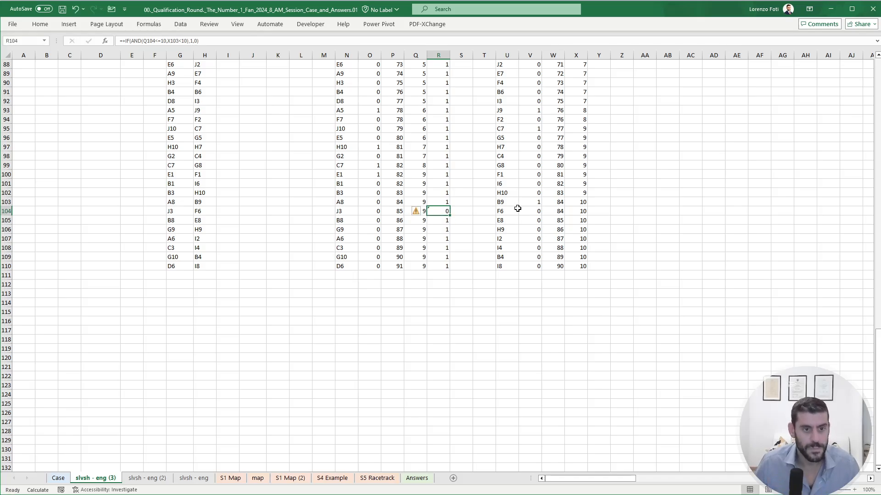
# - Copy the corrected formula from R104 over the whole Valid range R11:R110, leaving the header in place
pyautogui.hotkey('ctrl', 'c')
pyautogui.hotkey('ctrl', 'Down')
pyautogui.hotkey('ctrl', 'shift', 'Up')
pyautogui.hotkey('ctrl', 'v')
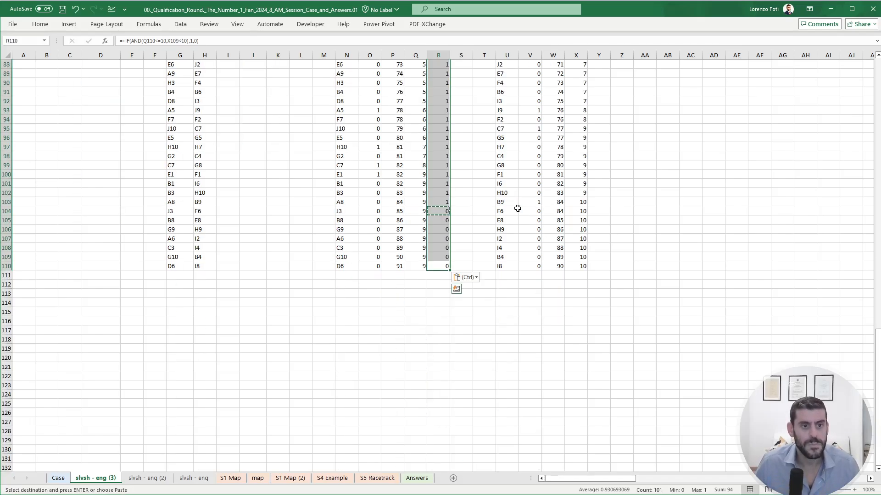
pyautogui.hotkey('ctrl', 'Up')
pyautogui.press('Down')
pyautogui.hotkey('ctrl', 'shift', 'Down')
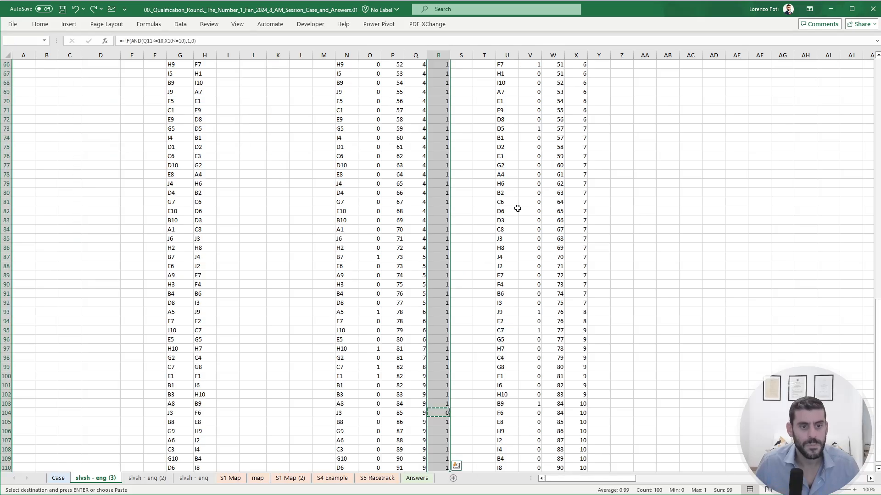
pyautogui.hotkey('ctrl', 'v')
pyautogui.press('Escape')
pyautogui.press('Up')
pyautogui.press('Down')
# - Enter the Player 2 validity formula +IF(AND(X11<=10,R11<10),1,0) in Y11
pyautogui.press('Right')
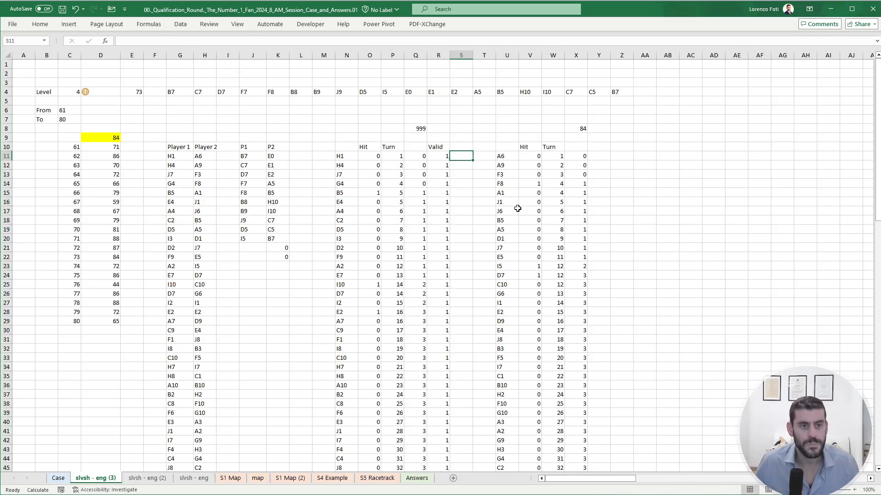
pyautogui.press('Right')
pyautogui.press('Right')
pyautogui.press('Right')
pyautogui.press('Right')
pyautogui.press('Right')
pyautogui.press('Right')
pyautogui.write('+if')
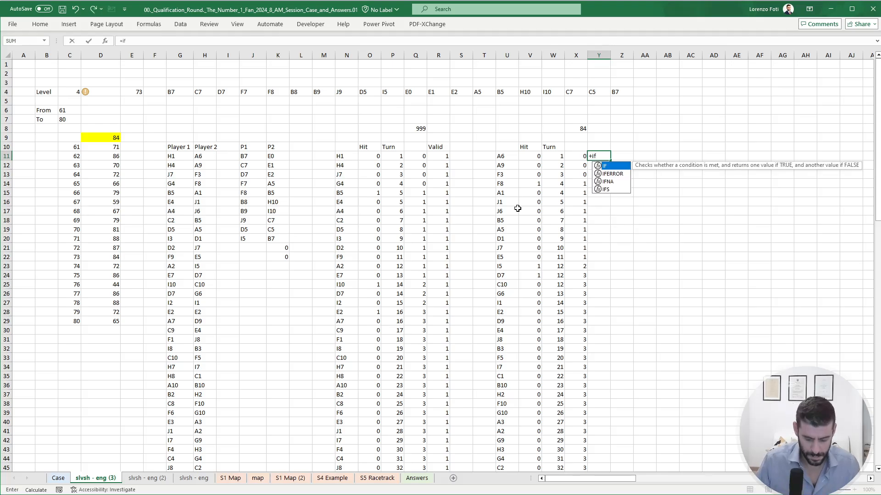
pyautogui.write('(and(')
pyautogui.press('Left')
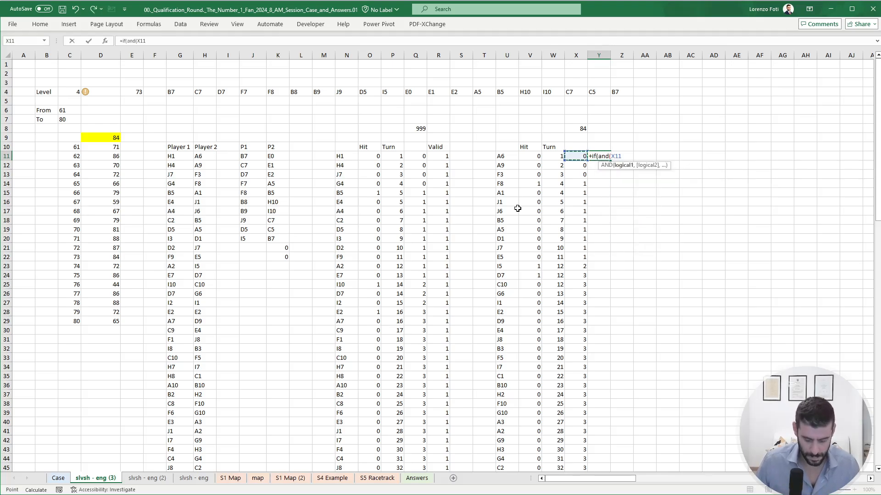
pyautogui.write('<=10,')
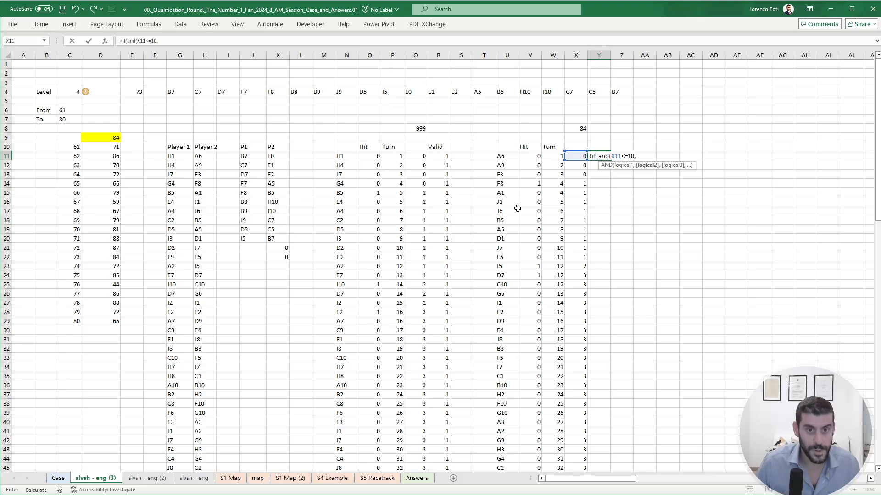
pyautogui.press('Left')
pyautogui.press('Left')
pyautogui.press('Left')
pyautogui.press('Left')
pyautogui.press('Left')
pyautogui.press('Left')
pyautogui.press('Left')
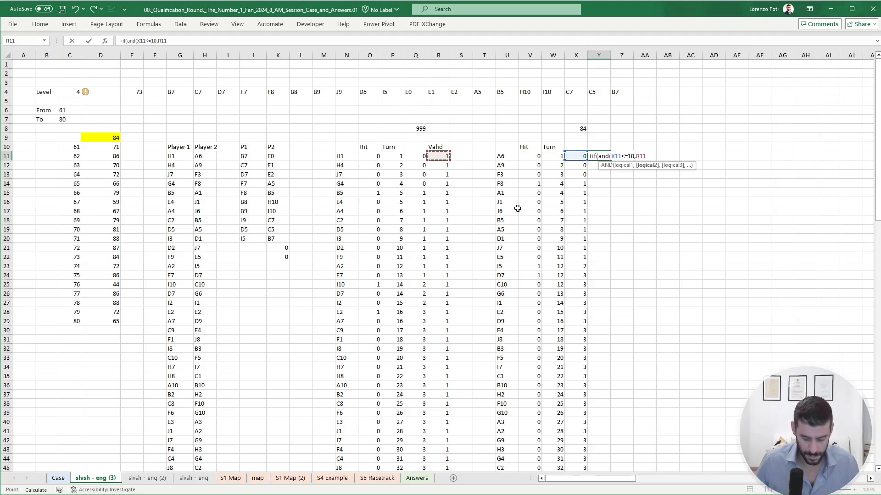
pyautogui.write('<')
pyautogui.write('10),1,0)')
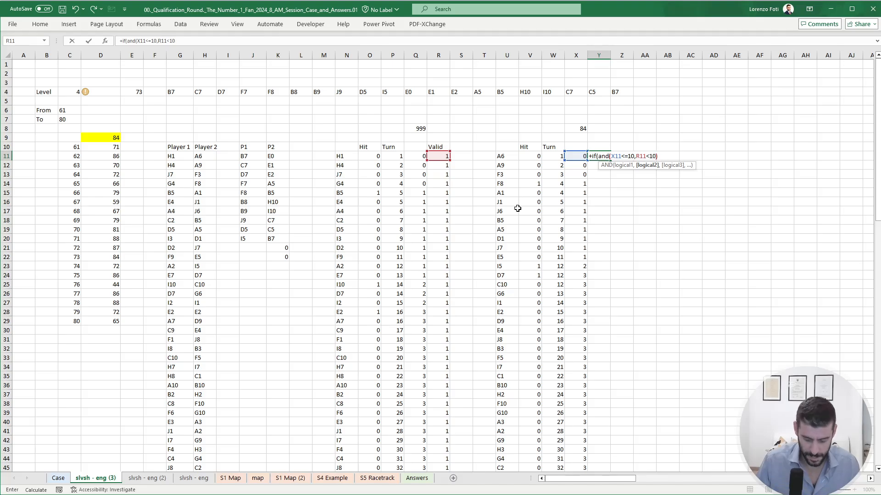
pyautogui.press('Return')
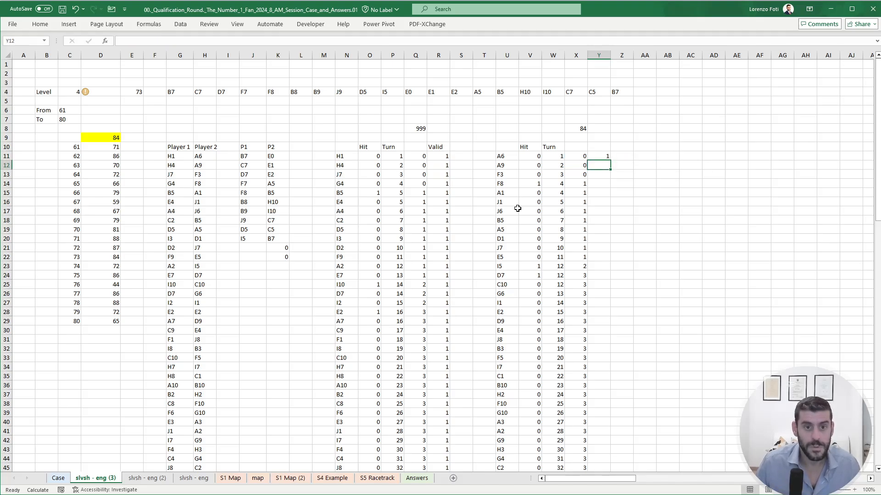
# - Copy the Y11 validity formula over the rest of the Player 2 column through Y110
pyautogui.press('Up')
pyautogui.hotkey('ctrl', 'c')
pyautogui.press('Left')
pyautogui.hotkey('ctrl', 'Down')
pyautogui.press('Right')
pyautogui.hotkey('ctrl', 'shift', 'Up')
pyautogui.hotkey('ctrl', 'v')
pyautogui.press('Escape')
pyautogui.press('Down')
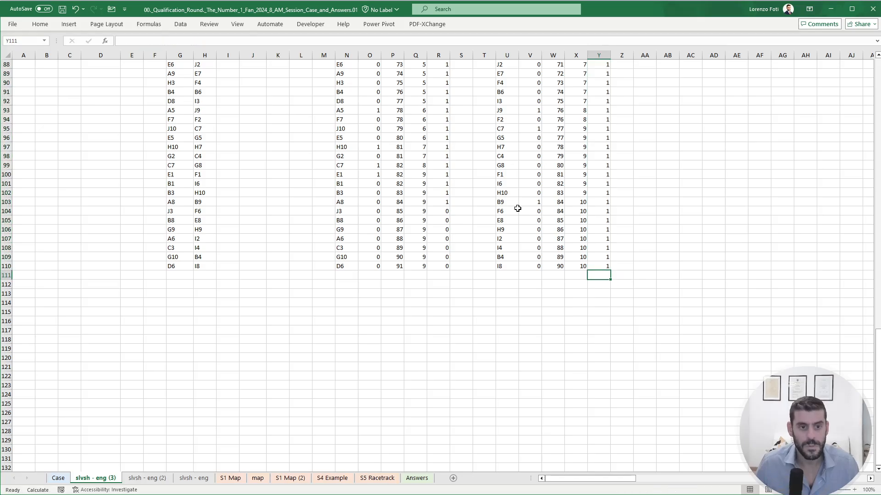
# - Review the Valid flags near the game's end and change the R11 formula to +IF(Q11<=MIN($Q$8:$X$8),1,0)
pyautogui.scroll(5, 393, 295)
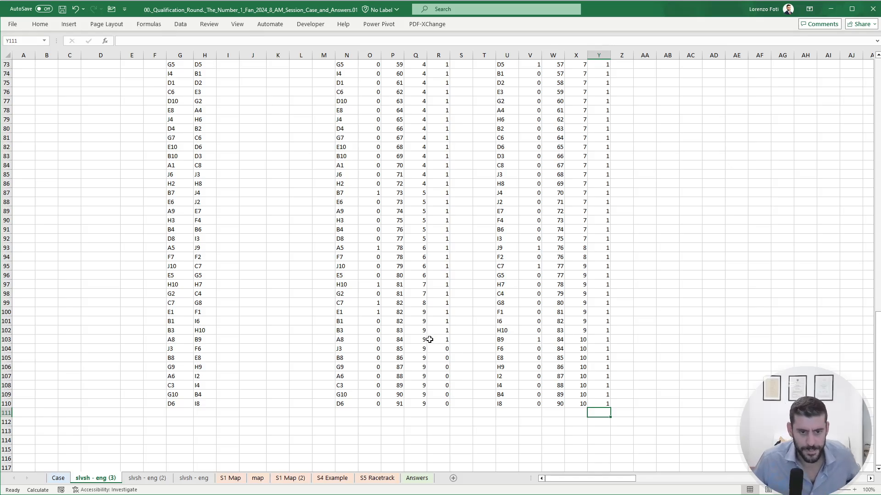
pyautogui.scroll(20, 429, 340)
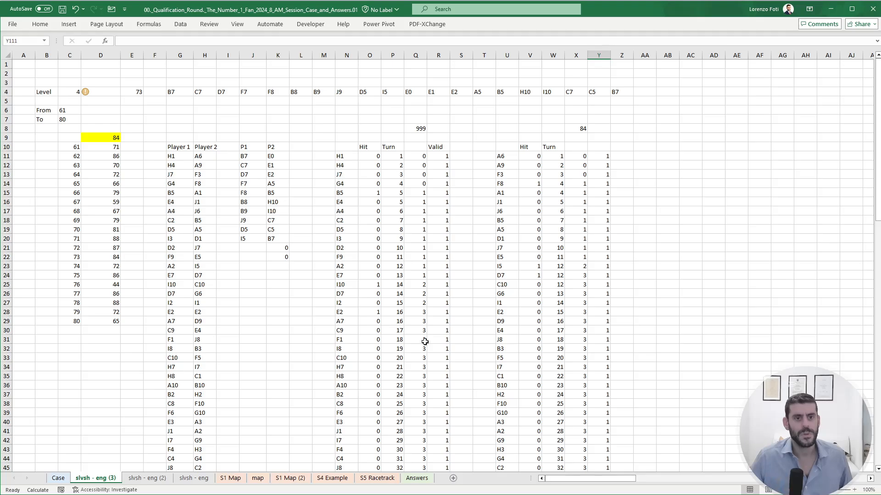
pyautogui.scroll(-17, 421, 287)
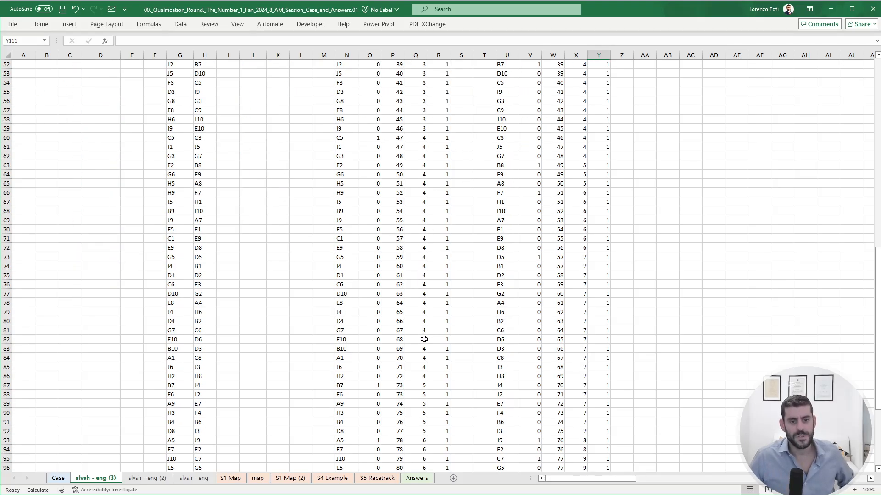
pyautogui.scroll(-6, 424, 340)
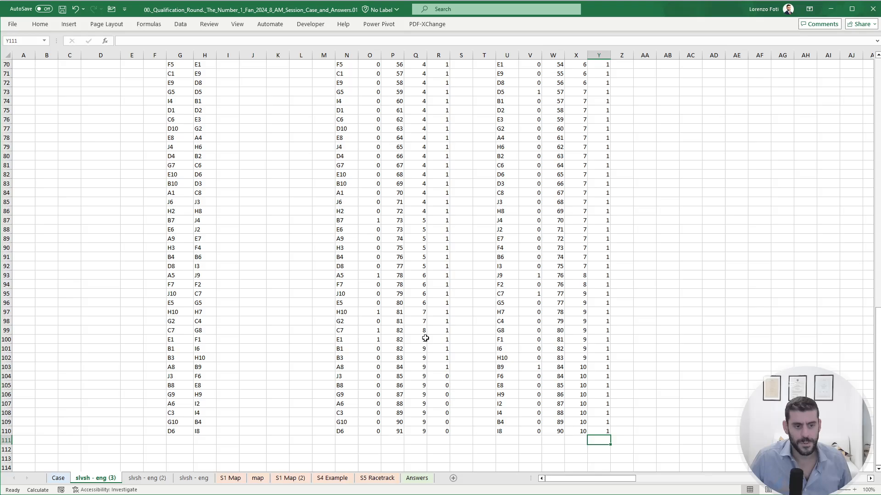
pyautogui.scroll(20, 425, 338)
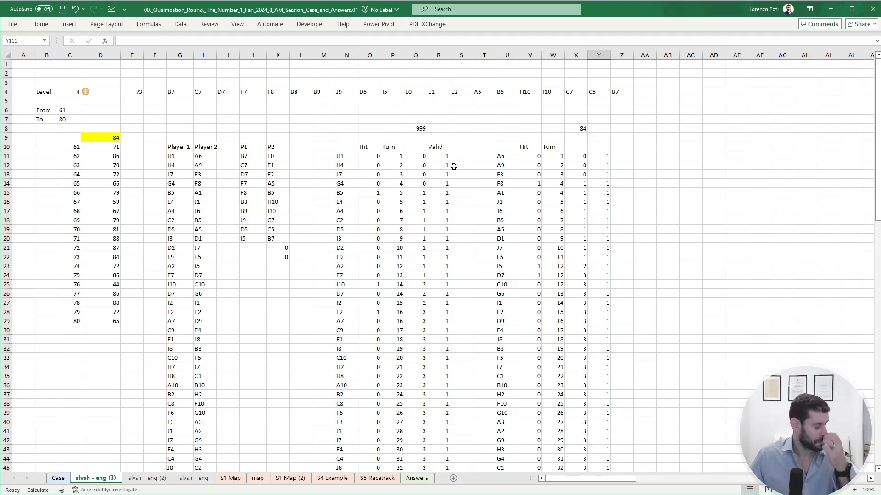
pyautogui.click(444, 147)
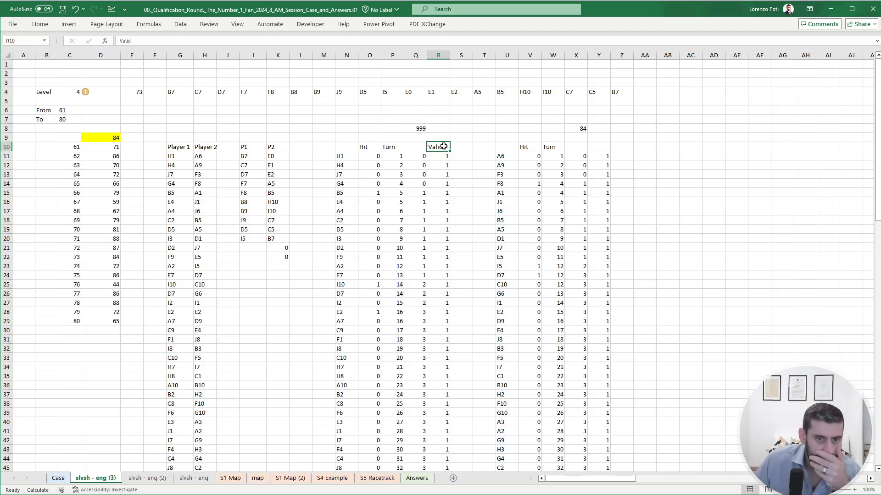
pyautogui.press('Down')
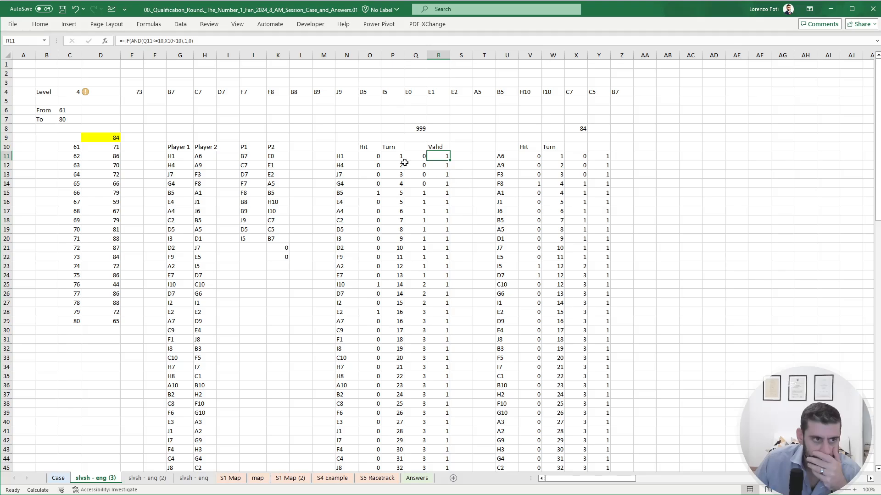
pyautogui.click(167, 41)
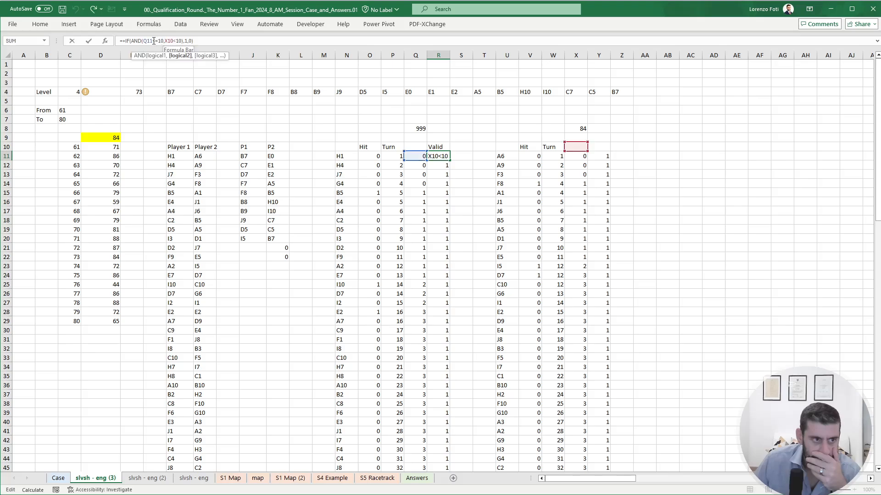
pyautogui.moveTo(158, 41); pyautogui.dragTo(194, 41)
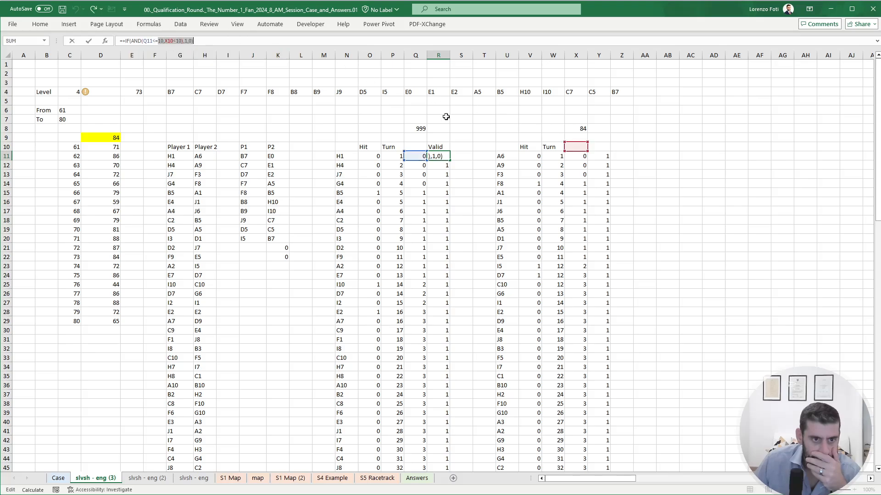
pyautogui.write('min(')
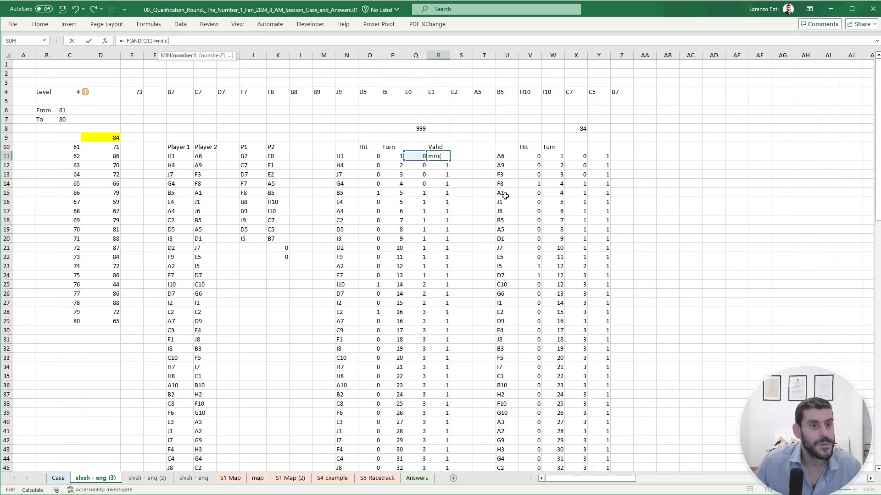
pyautogui.moveTo(417, 128); pyautogui.dragTo(579, 128)
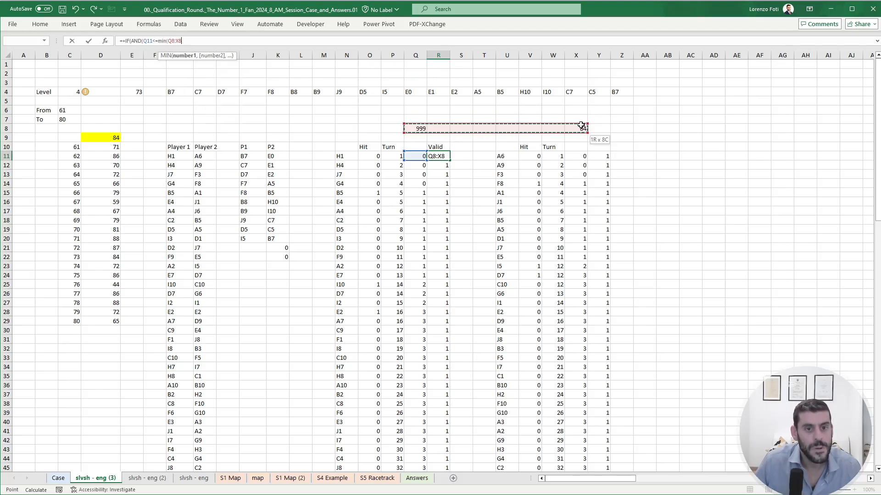
pyautogui.press('F4')
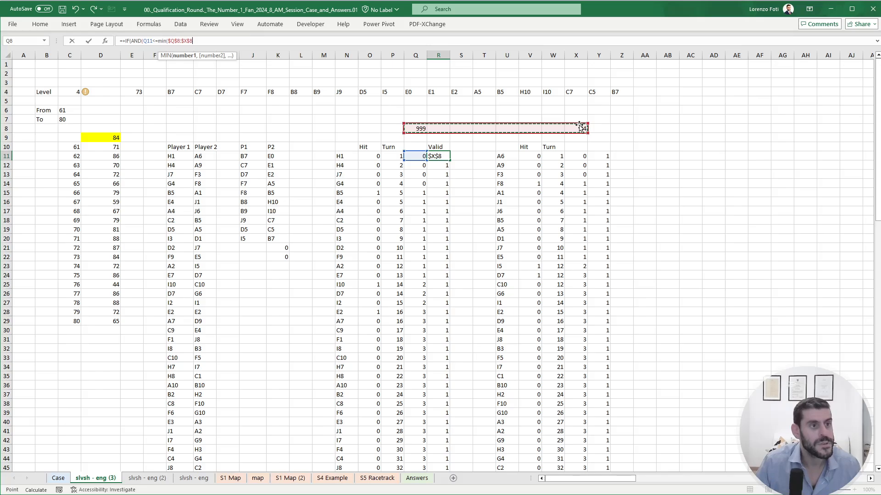
pyautogui.write(')')
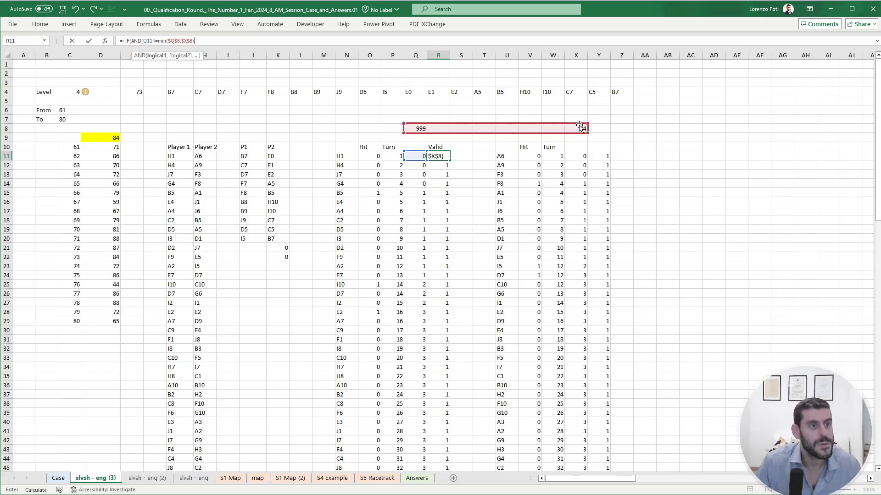
pyautogui.doubleClick(137, 41)
pyautogui.press('Delete')
pyautogui.press('Delete')
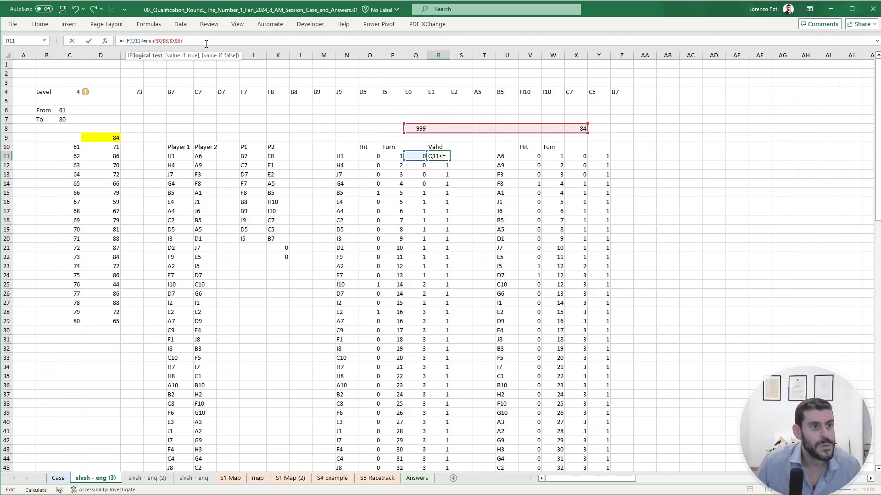
pyautogui.click(206, 40)
pyautogui.write(',1,0)')
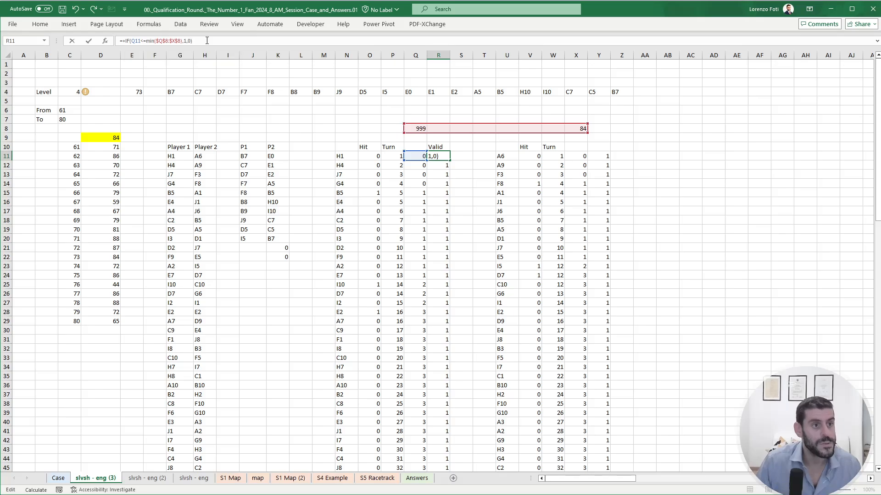
pyautogui.hotkey('ctrl', 'Return')
# - Copy the MIN-based formula from R11 down through R110 and check it in the last rows
pyautogui.hotkey('ctrl', 'c')
pyautogui.press('Down')
pyautogui.hotkey('ctrl', 'shift', 'Down')
pyautogui.press('Return')
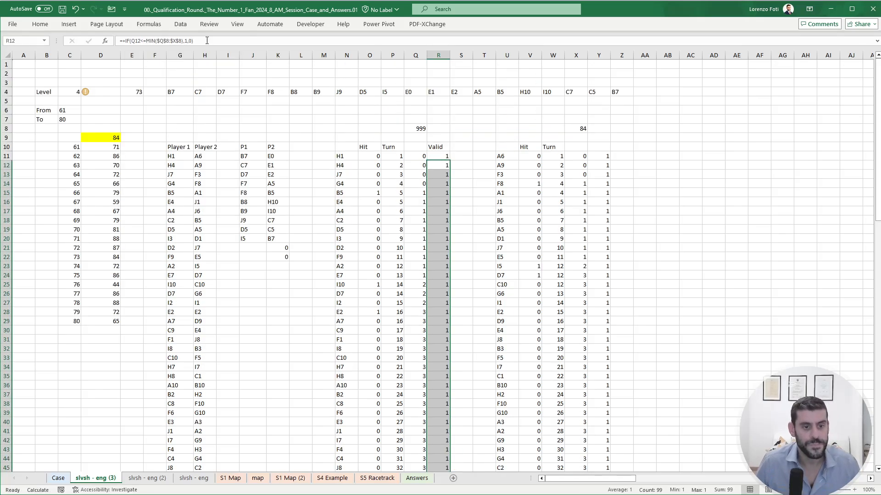
pyautogui.hotkey('ctrl', 'Down')
pyautogui.press('Up')
pyautogui.press('Up')
pyautogui.press('Up')
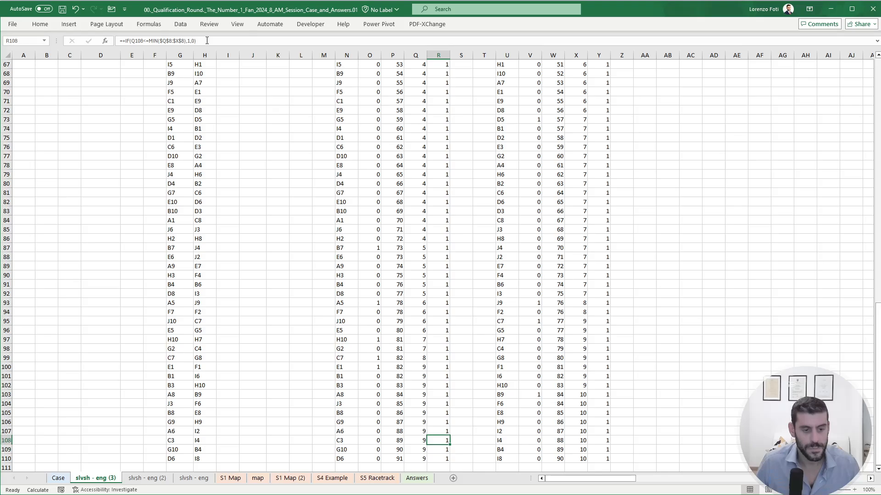
pyautogui.press('F2')
pyautogui.press('Escape')
pyautogui.hotkey('ctrl', 'Up')
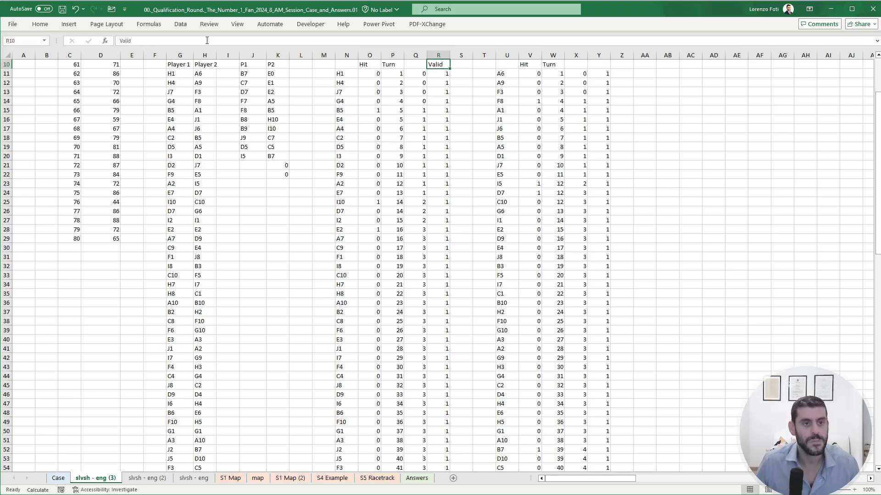
# - Make the R11 validity formula compare turn cell P11 with MIN($Q$8:$X$8)
pyautogui.press('Down')
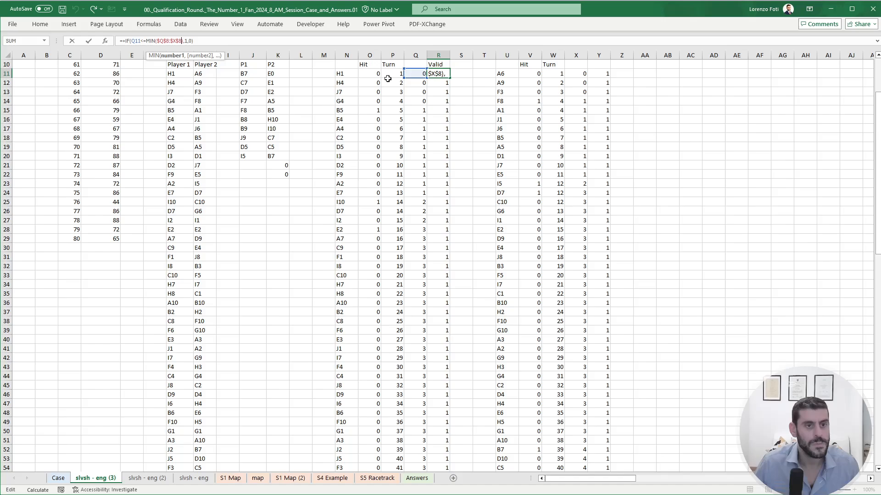
pyautogui.press('Down')
pyautogui.press('Up')
# - Copy the turn-based formula from R11 down through R110 and check the Valid flags around the final turns
pyautogui.hotkey('ctrl', 'c')
pyautogui.press('Down')
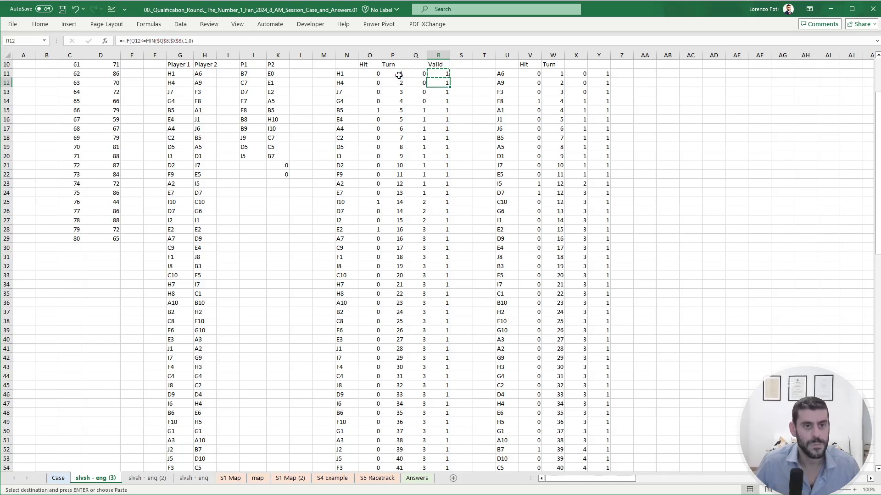
pyautogui.hotkey('ctrl', 'shift', 'Down')
pyautogui.hotkey('ctrl', 'v')
pyautogui.press('Escape')
pyautogui.press('Down')
pyautogui.hotkey('ctrl', 'Down')
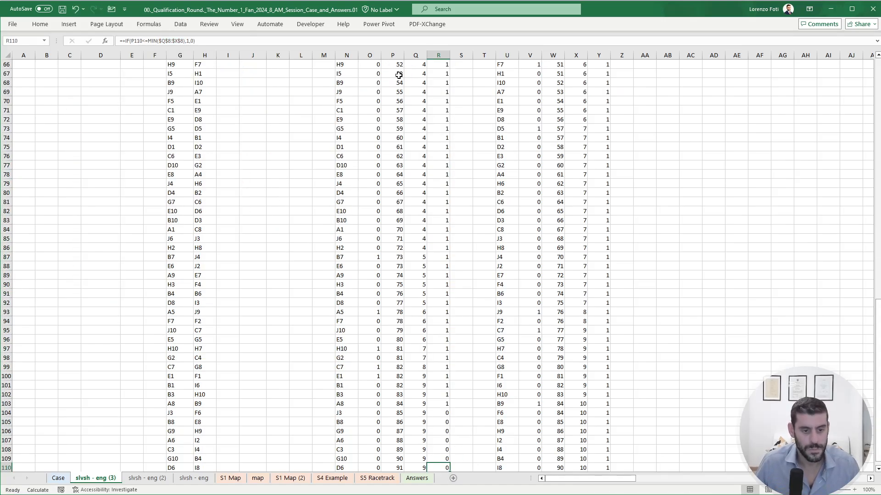
pyautogui.press('Up')
pyautogui.press('Up')
pyautogui.press('Up')
pyautogui.press('Up')
pyautogui.press('Up')
pyautogui.press('Up')
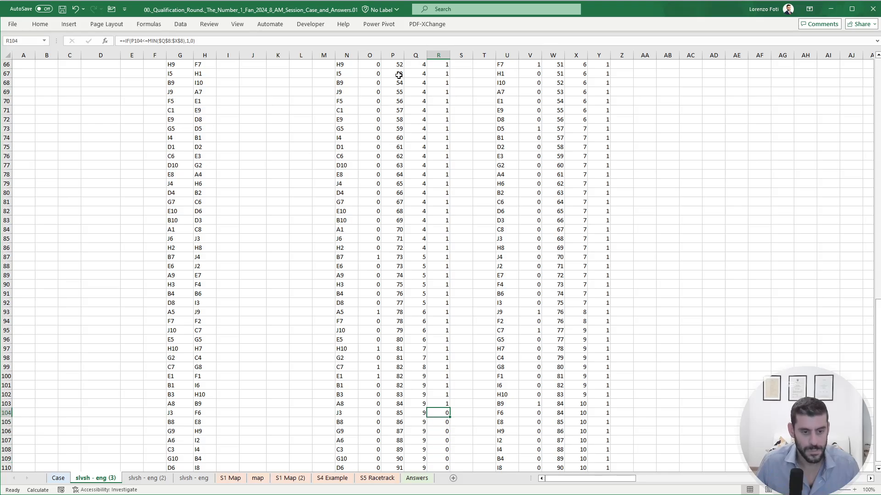
pyautogui.press('Up')
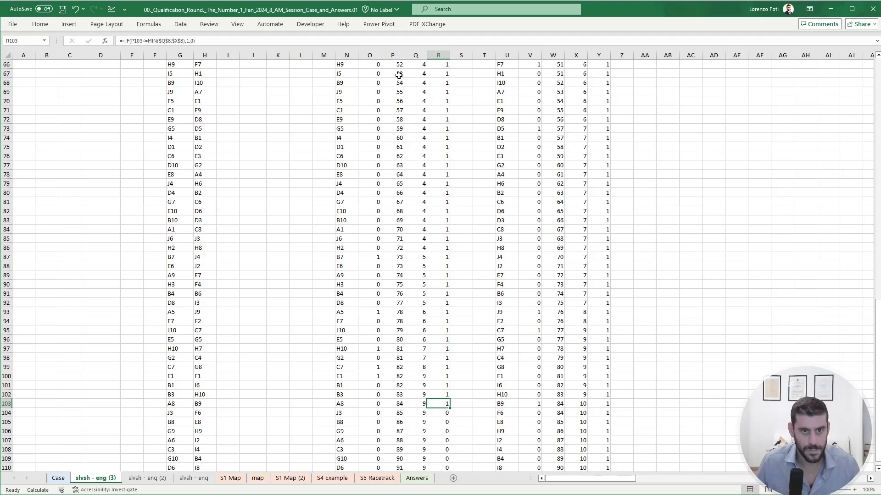
pyautogui.hotkey('ctrl', 'Up')
pyautogui.press('Down')
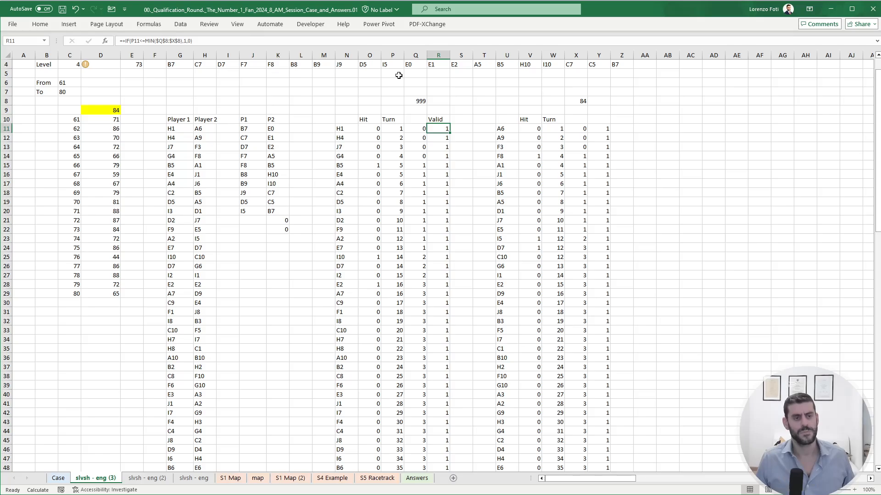
pyautogui.press('Up')
pyautogui.press('Up')
pyautogui.write('+')
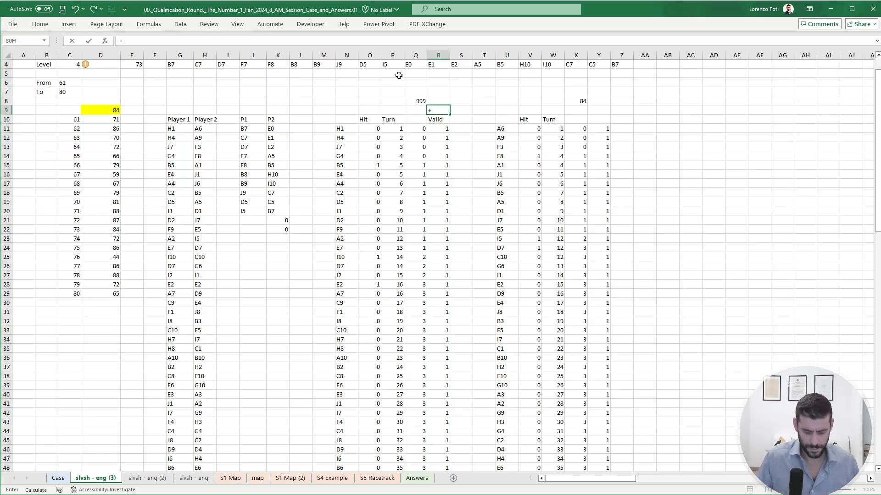
pyautogui.write('if(')
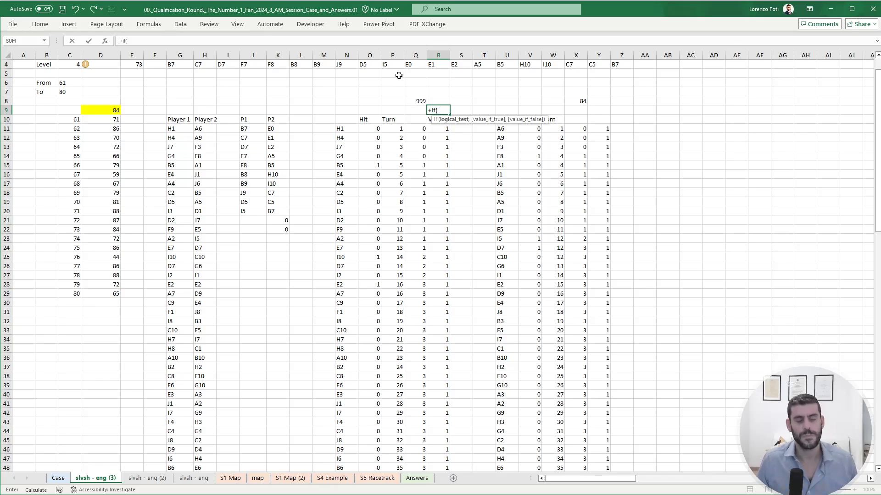
pyautogui.press('Escape')
pyautogui.press('Down')
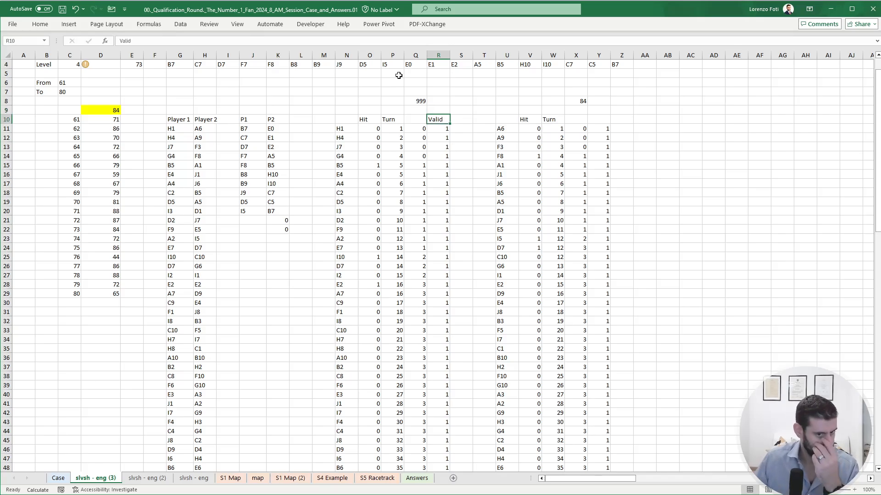
# - Copy the Valid header and its formula from R10:R11 to Y10:Y11 for the second player
pyautogui.scroll(-8, 465, 238)
pyautogui.scroll(-10, 459, 276)
pyautogui.scroll(20, 454, 310)
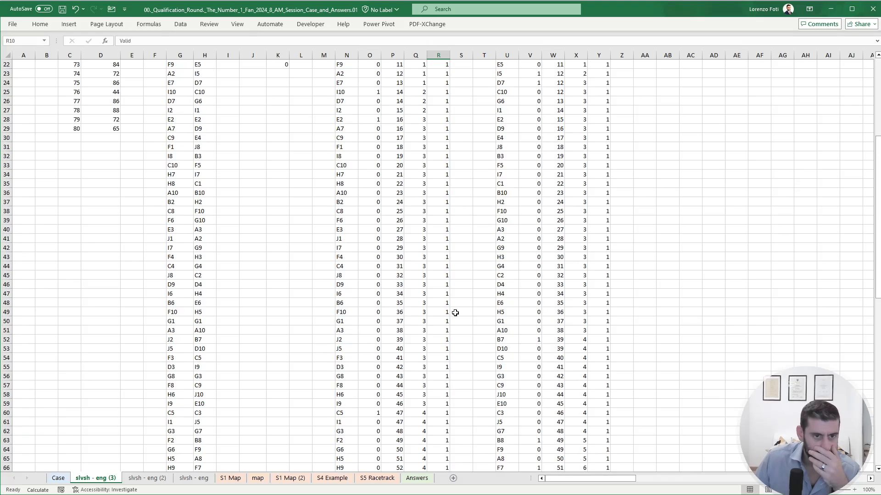
pyautogui.click(443, 157)
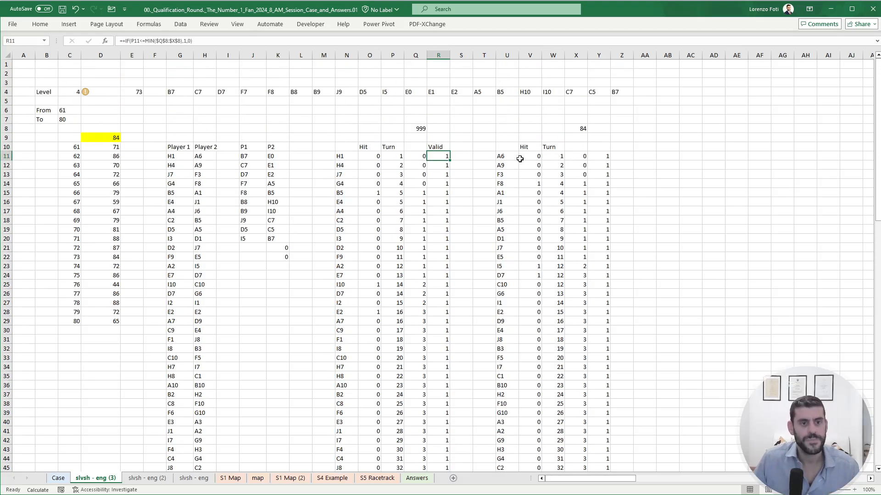
pyautogui.moveTo(442, 147); pyautogui.dragTo(441, 157)
pyautogui.hotkey('ctrl', 'c')
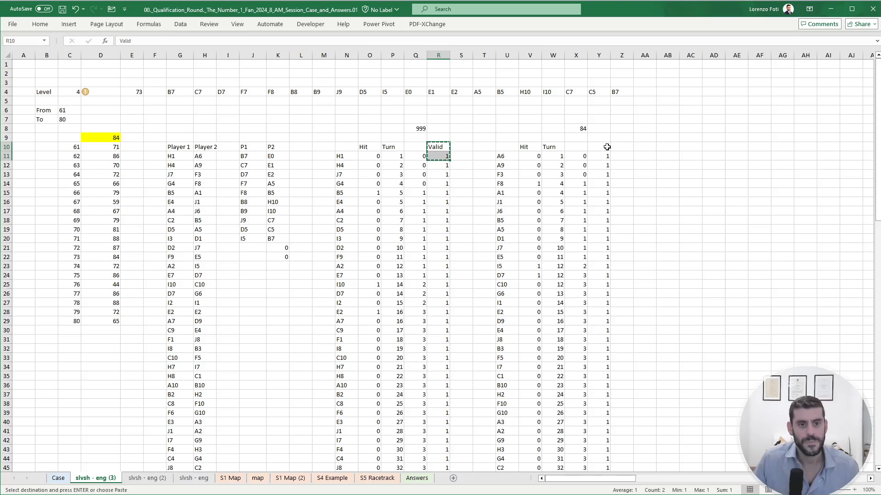
pyautogui.click(604, 148)
pyautogui.press('Return')
pyautogui.press('Down')
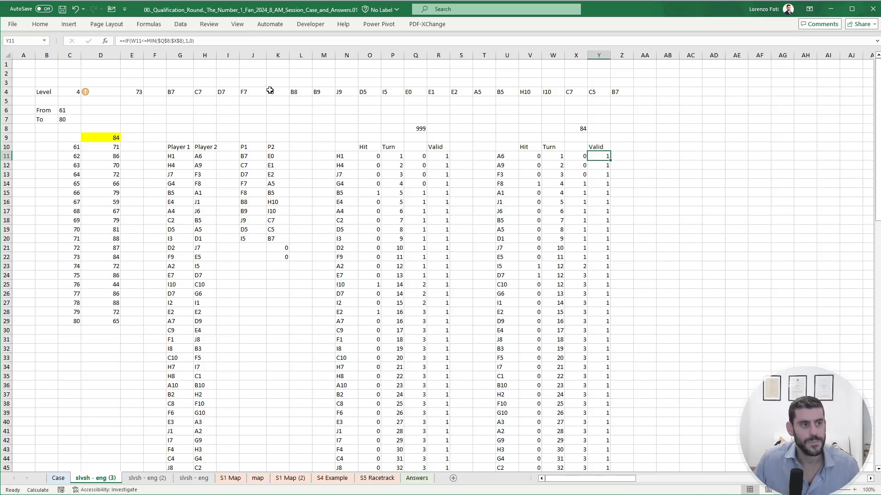
# - Wrap the Y11 formula in LET, defining x as an IF that tests whether X8 equals MIN($Q$8:$X$8)
pyautogui.click(174, 43)
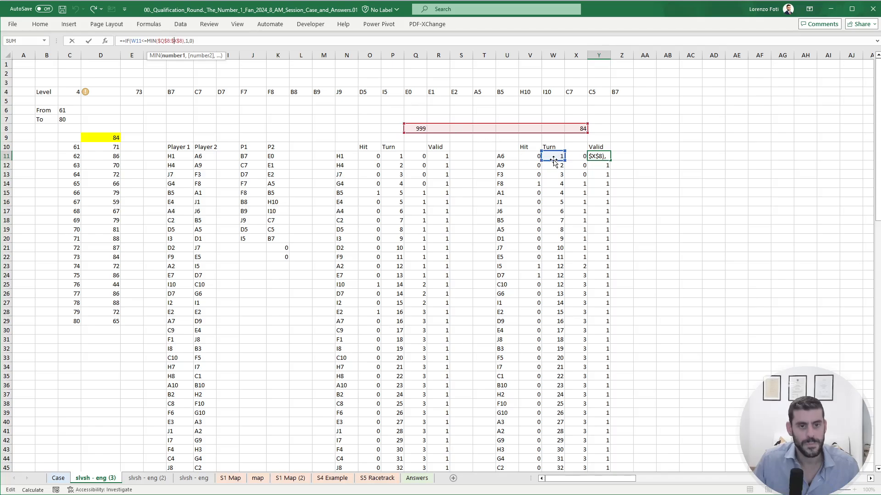
pyautogui.click(147, 41)
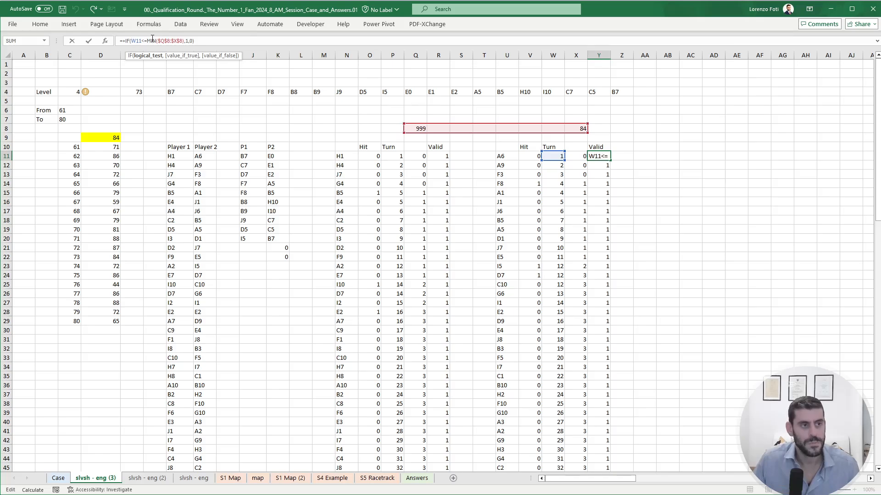
pyautogui.click(126, 41)
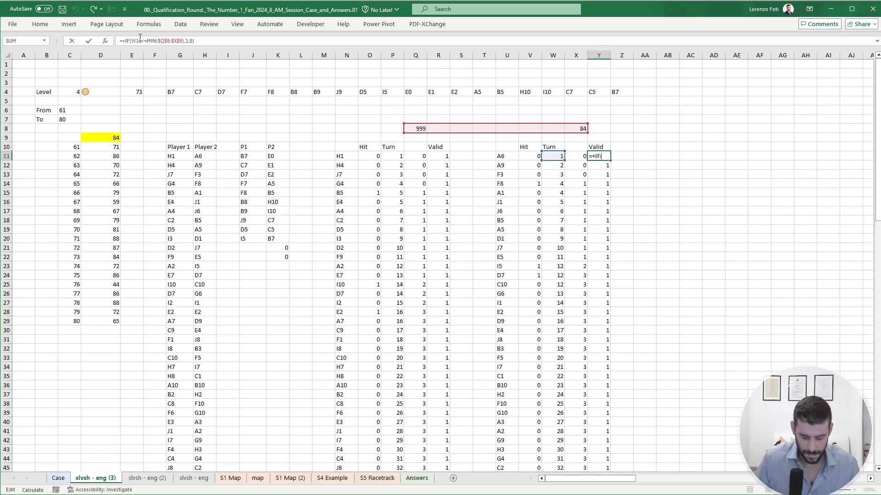
pyautogui.write('let(x,')
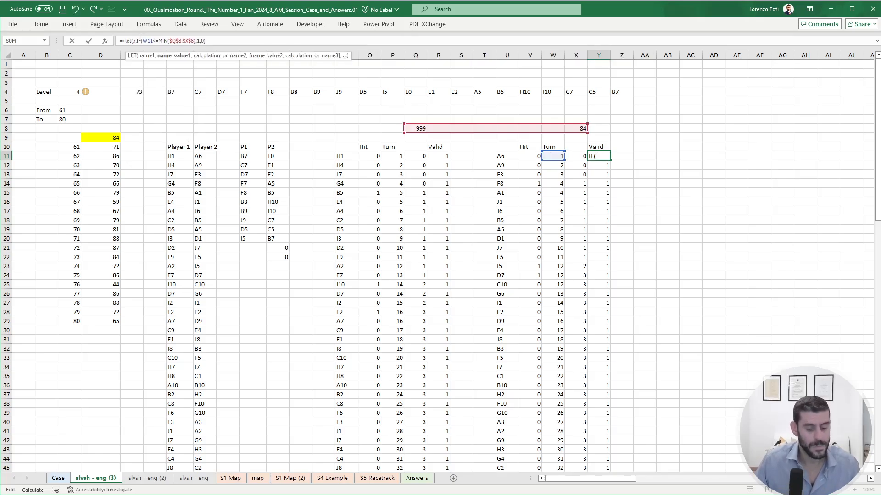
pyautogui.write('if(')
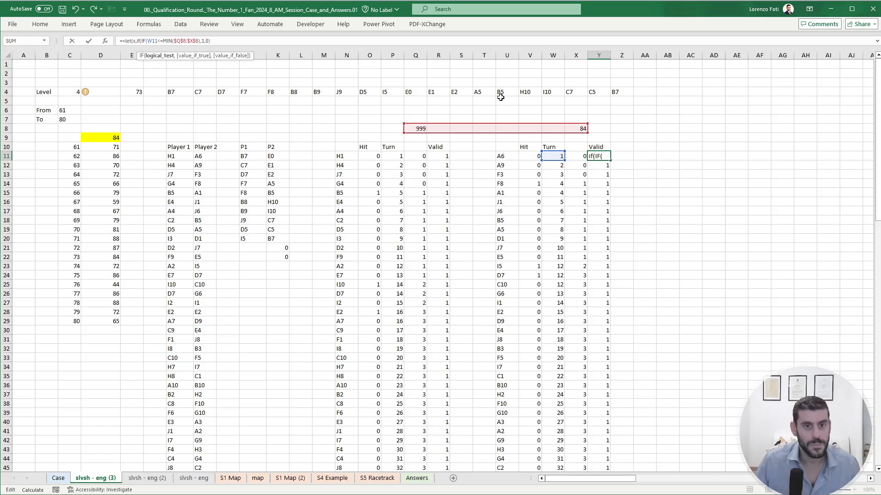
pyautogui.click(576, 128)
pyautogui.write('=')
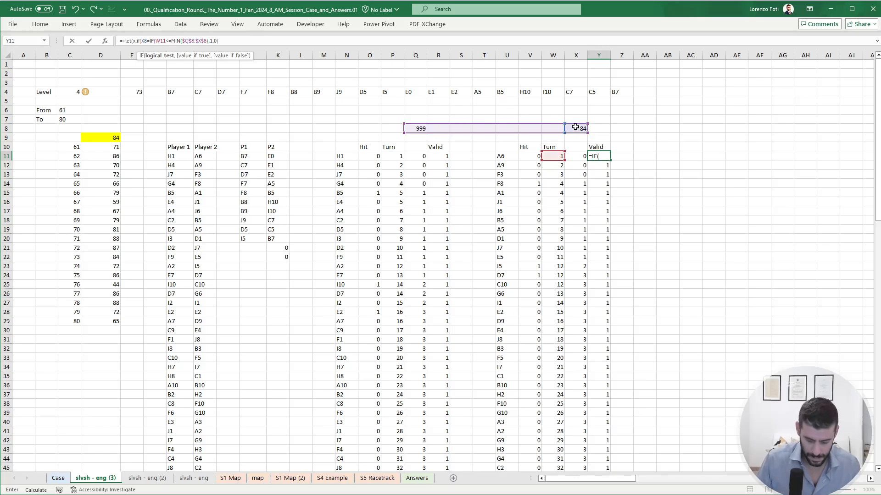
pyautogui.write('min(')
pyautogui.press('BackSpace')
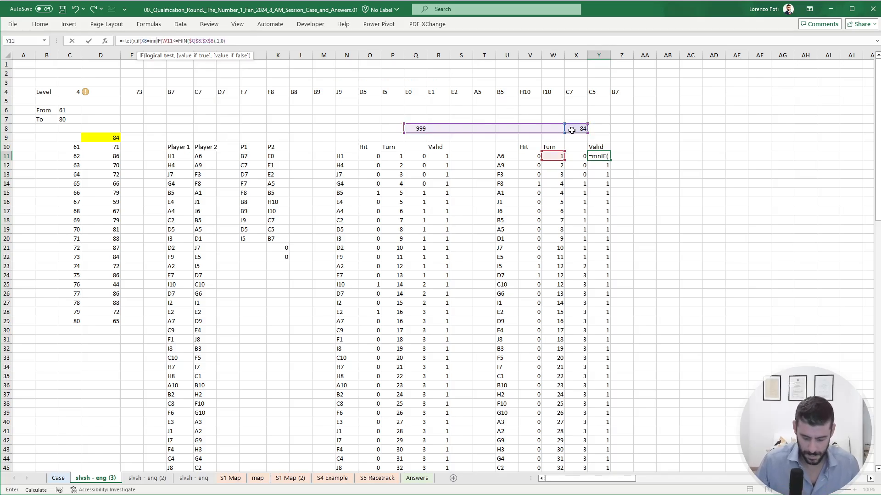
pyautogui.write('in(')
pyautogui.press('BackSpace')
pyautogui.press('BackSpace')
pyautogui.press('BackSpace')
pyautogui.press('BackSpace')
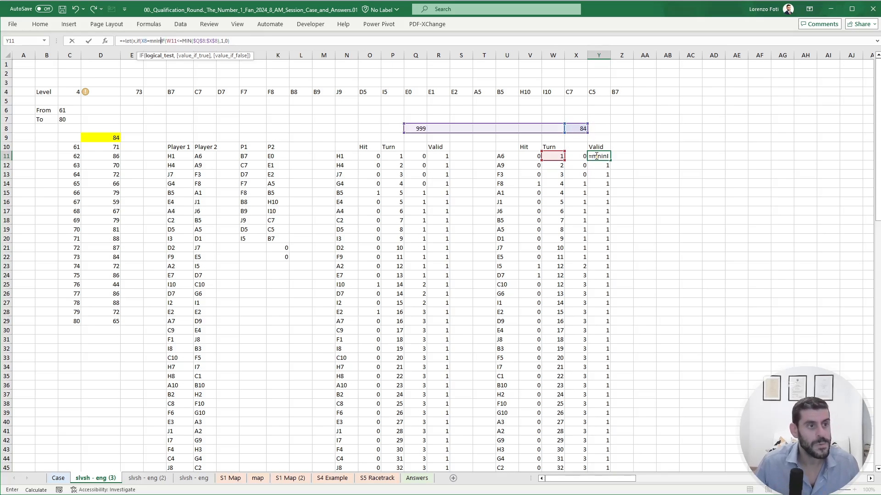
pyautogui.write('in(')
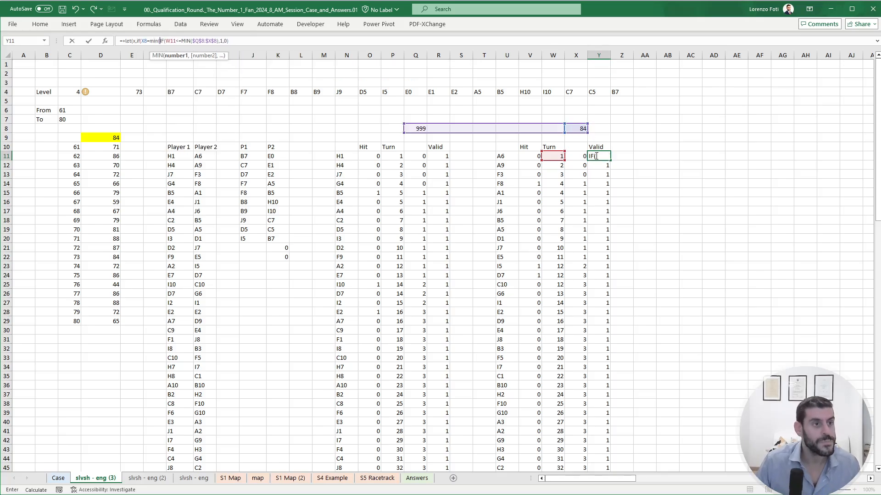
pyautogui.moveTo(420, 129); pyautogui.dragTo(581, 127)
pyautogui.press('F4')
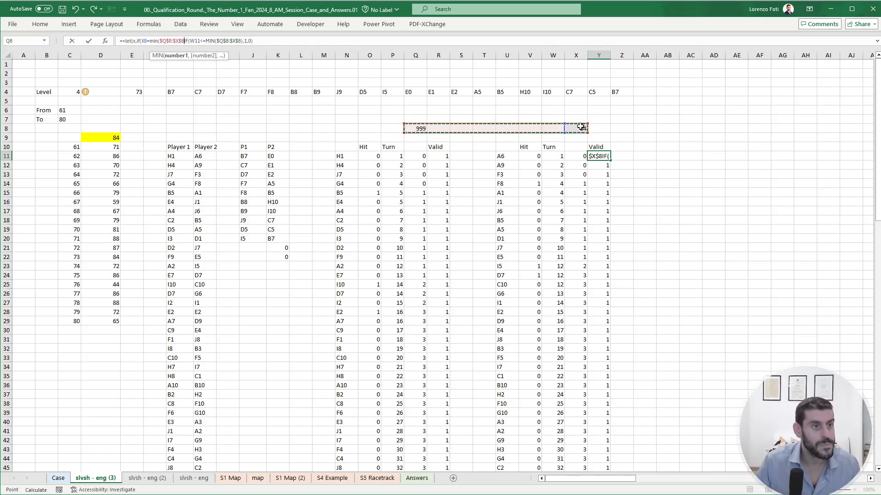
pyautogui.write('),')
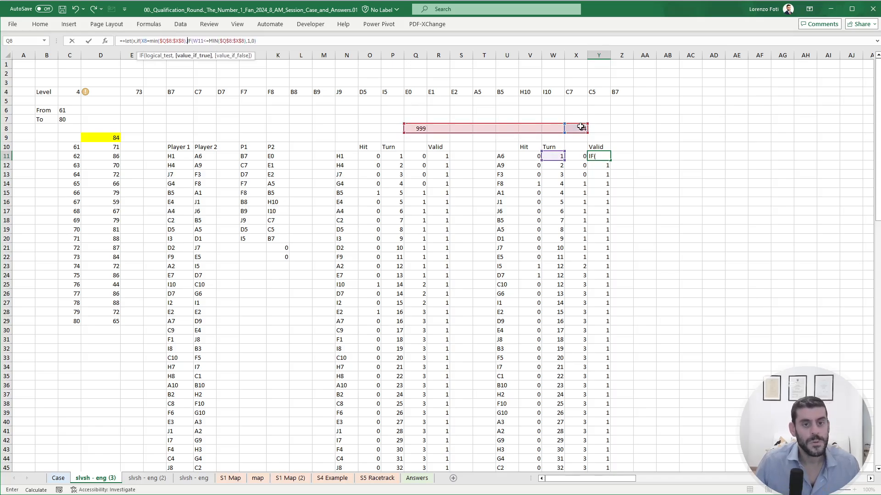
# - Complete the definition of x in Y11 so the IF returns X8 when true and MIN($Q$8:$X$8)-1 otherwise
pyautogui.click(580, 127)
pyautogui.write(',')
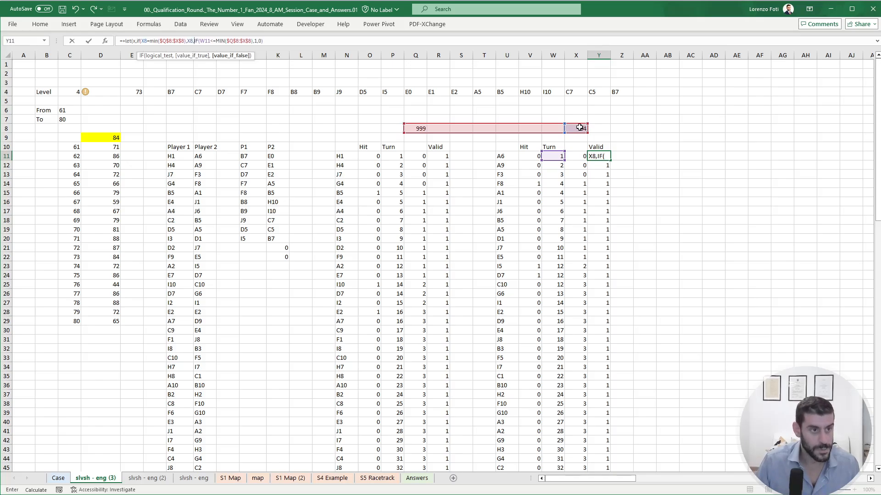
pyautogui.write('mo')
pyautogui.press('BackSpace')
pyautogui.press('BackSpace')
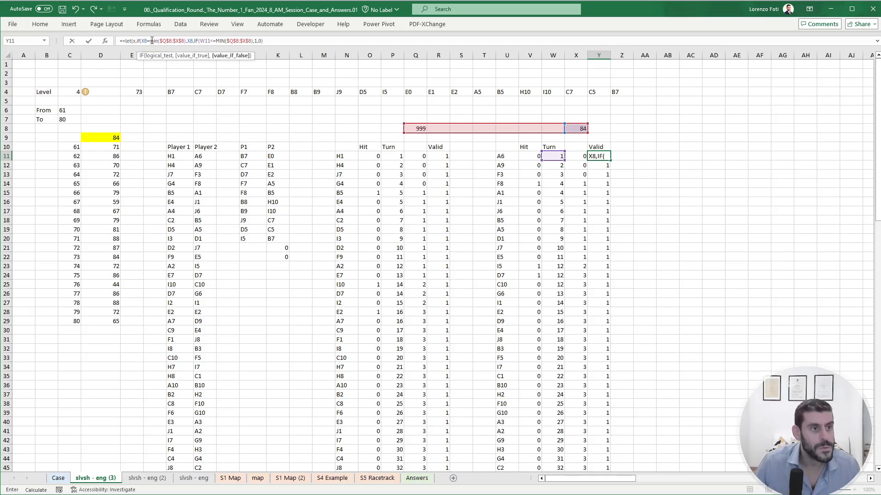
pyautogui.moveTo(150, 41); pyautogui.dragTo(186, 41)
pyautogui.hotkey('ctrl', 'c')
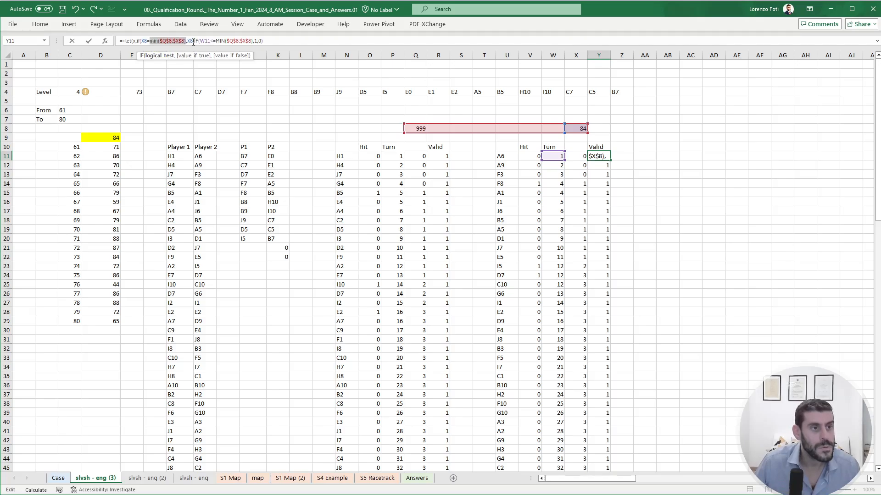
pyautogui.click(195, 42)
pyautogui.click(197, 41)
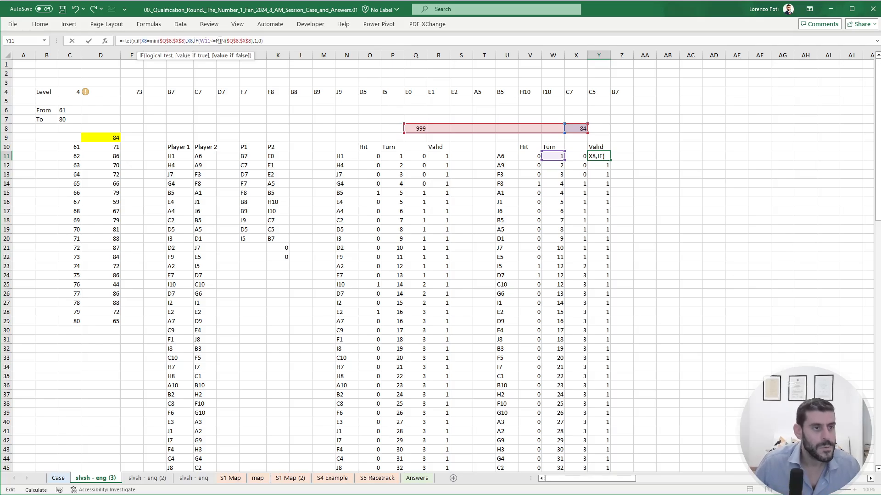
pyautogui.moveTo(186, 42)
pyautogui.mouseDown()
pyautogui.moveTo(145, 43)
pyautogui.moveTo(185, 41)
pyautogui.mouseUp()
pyautogui.click(188, 41)
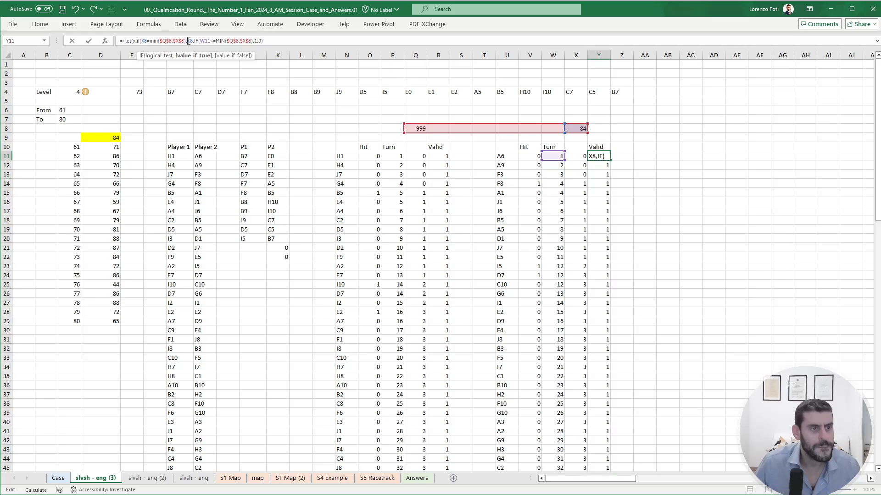
pyautogui.click(194, 41)
pyautogui.hotkey('ctrl', 'v')
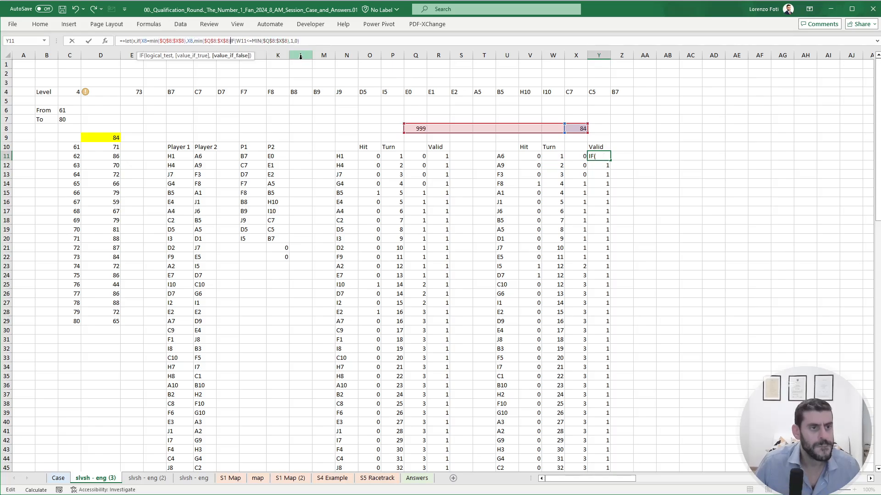
pyautogui.write('-1')
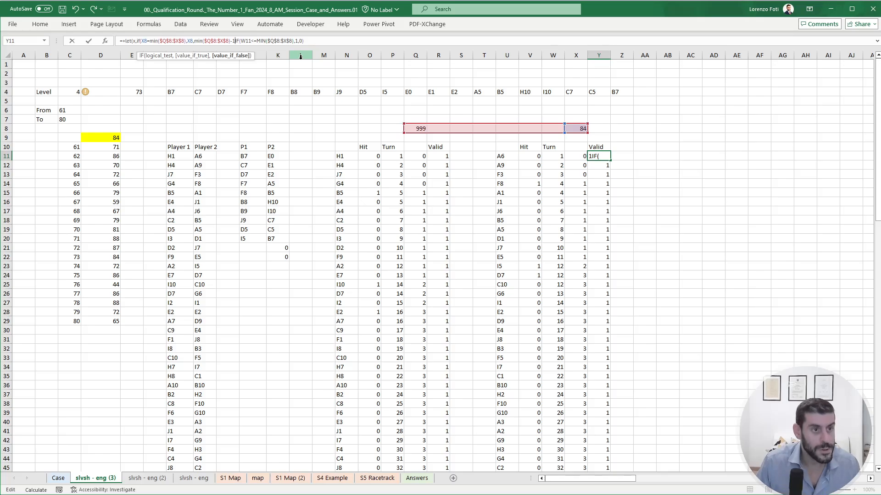
pyautogui.write(')')
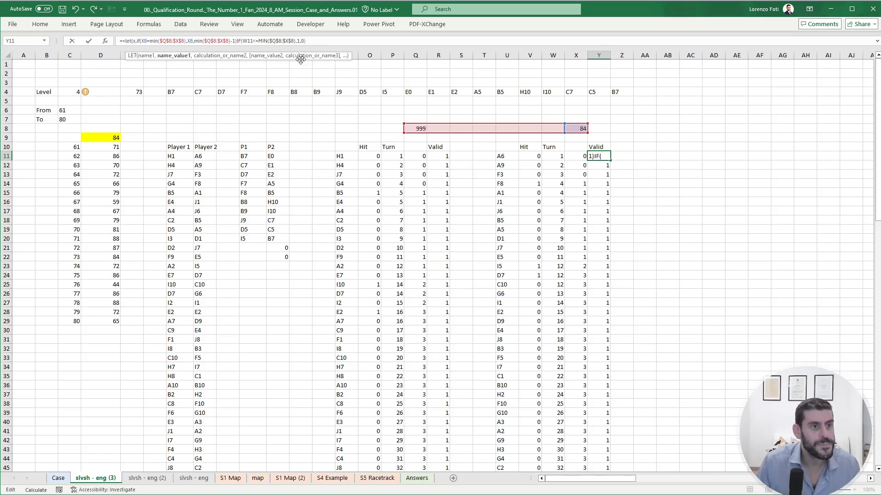
pyautogui.write(',')
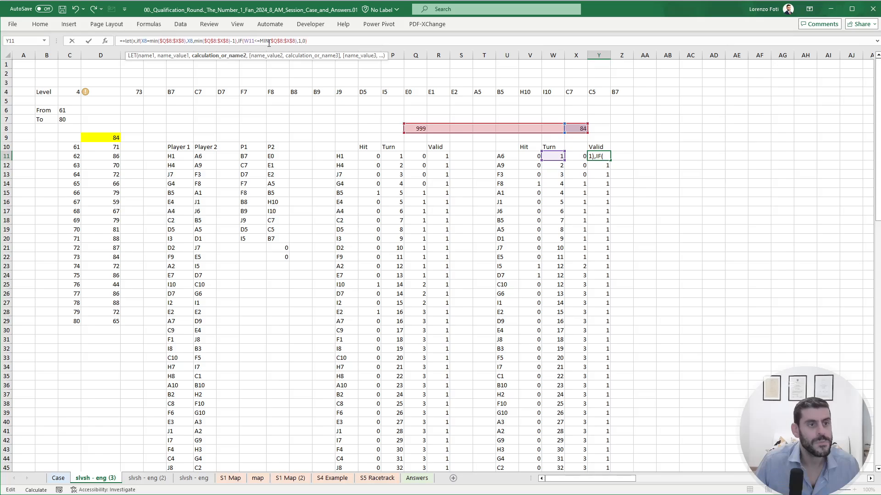
# - Replace MIN($Q$8:$X$8) with x in Y11's final IF, making it IF(W11<=x,1,0), and enter the completed LET formula
pyautogui.moveTo(259, 42); pyautogui.dragTo(293, 41)
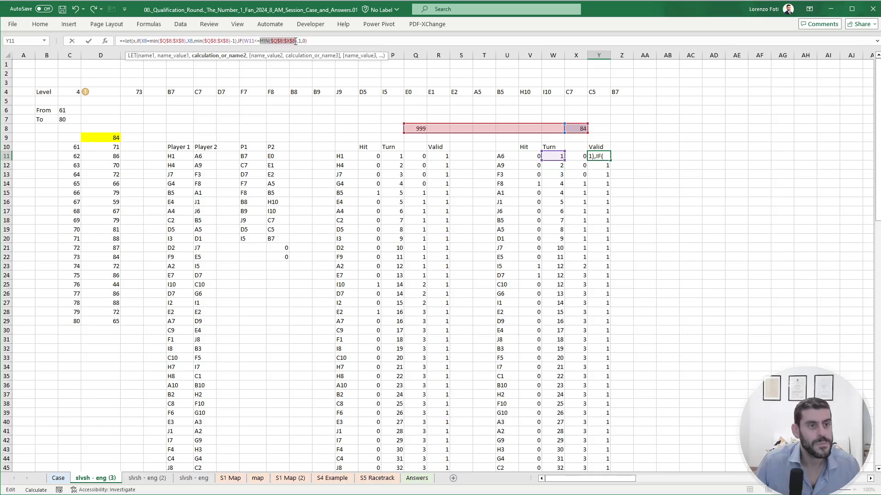
pyautogui.write('x')
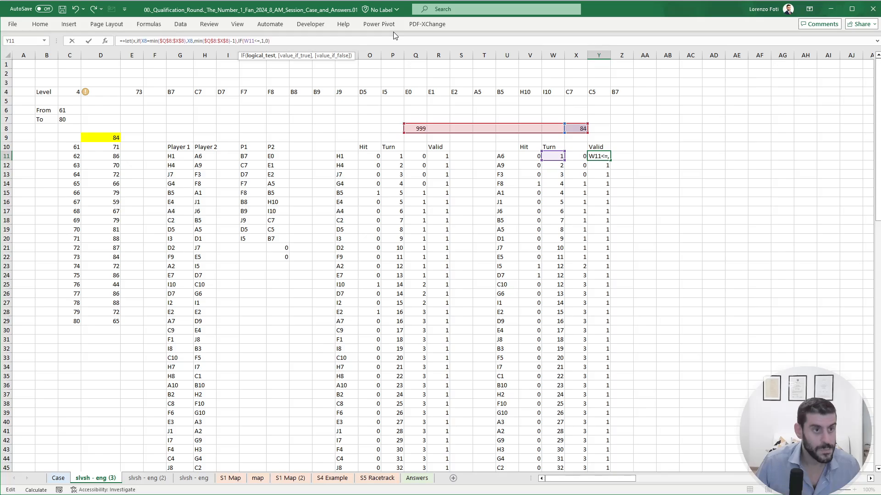
pyautogui.click(305, 41)
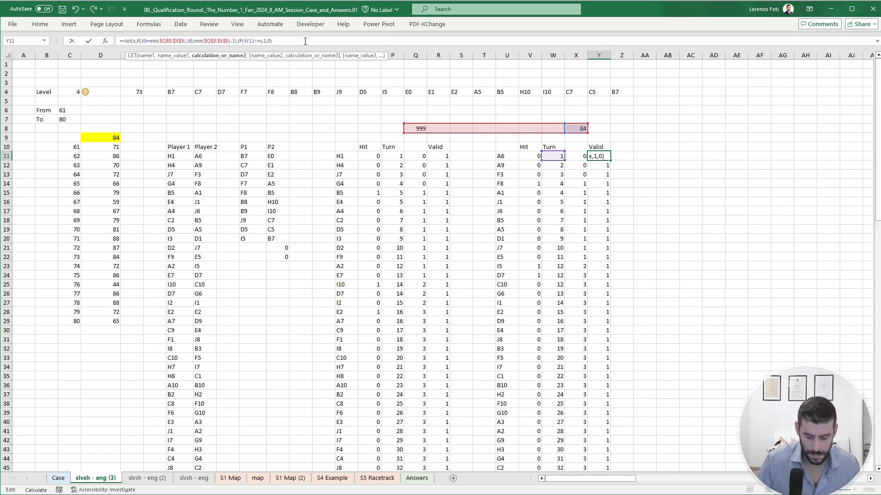
pyautogui.write(')')
pyautogui.press('Return')
# - Copy the LET formula from Y11 down through Y110 and check the Valid flags in the last rows
pyautogui.press('Up')
pyautogui.hotkey('ctrl', 'c')
pyautogui.hotkey('ctrl', 'Down')
pyautogui.hotkey('ctrl', 'shift', 'Down')
pyautogui.hotkey('ctrl', 'Up')
pyautogui.hotkey('ctrl', 'Up')
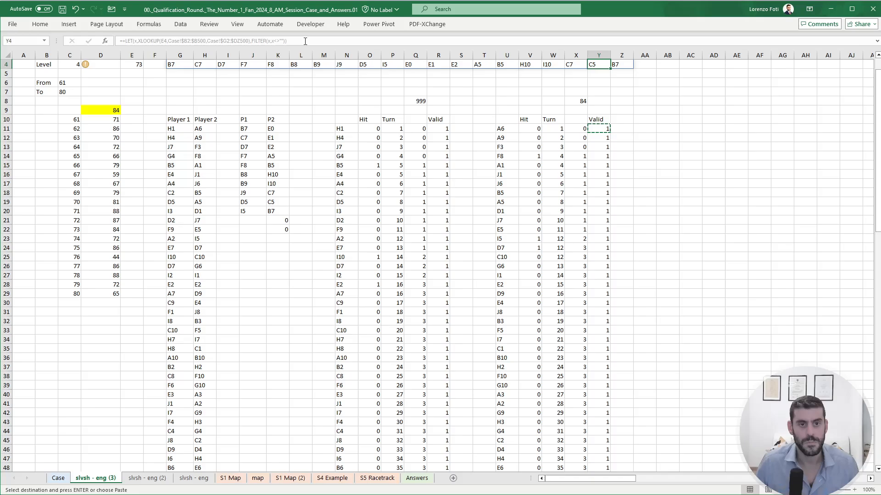
pyautogui.hotkey('ctrl', 'Down')
pyautogui.press('Down')
pyautogui.press('Down')
pyautogui.hotkey('ctrl', 'shift', 'Down')
pyautogui.hotkey('ctrl', 'v')
pyautogui.hotkey('ctrl', 'BackSpace')
pyautogui.press('Escape')
pyautogui.press('Down')
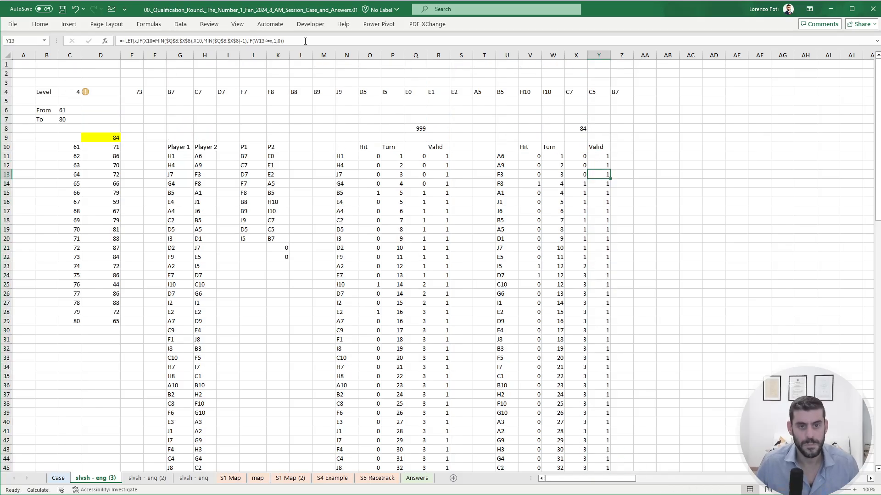
pyautogui.scroll(-20, 432, 239)
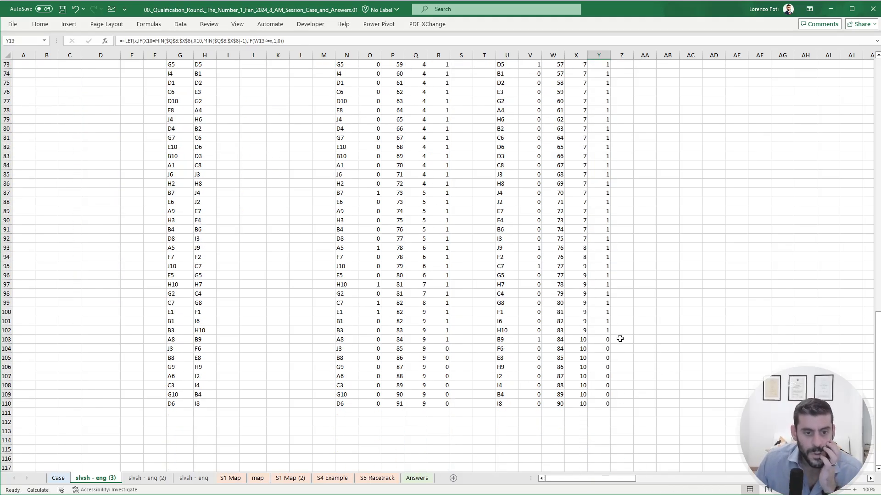
# - Anchor the X8 reference in the IF test of Y11's LET formula as $X$8 and copy the formula down through Y110
pyautogui.click(607, 340)
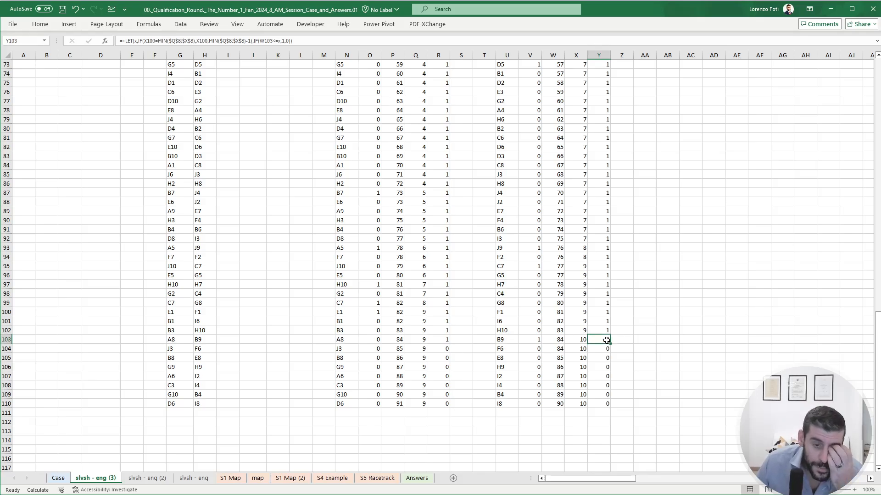
pyautogui.doubleClick(606, 340)
pyautogui.scroll(20, 605, 339)
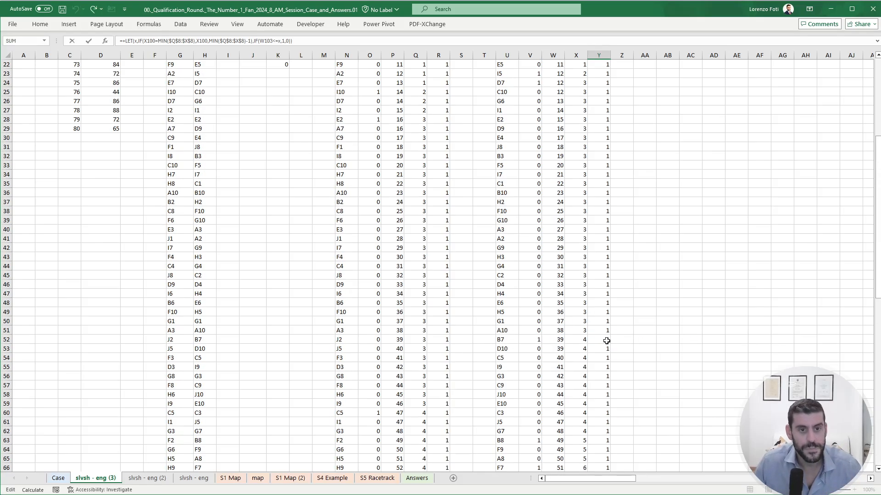
pyautogui.press('Return')
pyautogui.scroll(20, 596, 370)
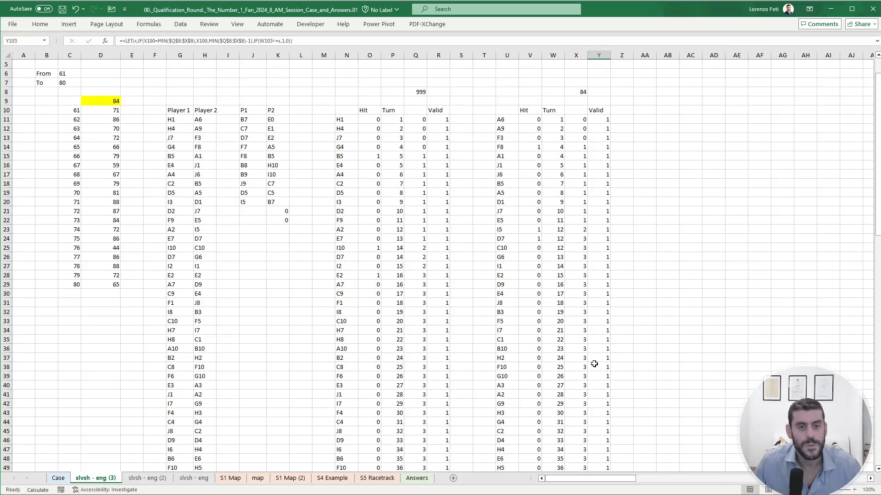
pyautogui.click(602, 155)
pyautogui.press('F2')
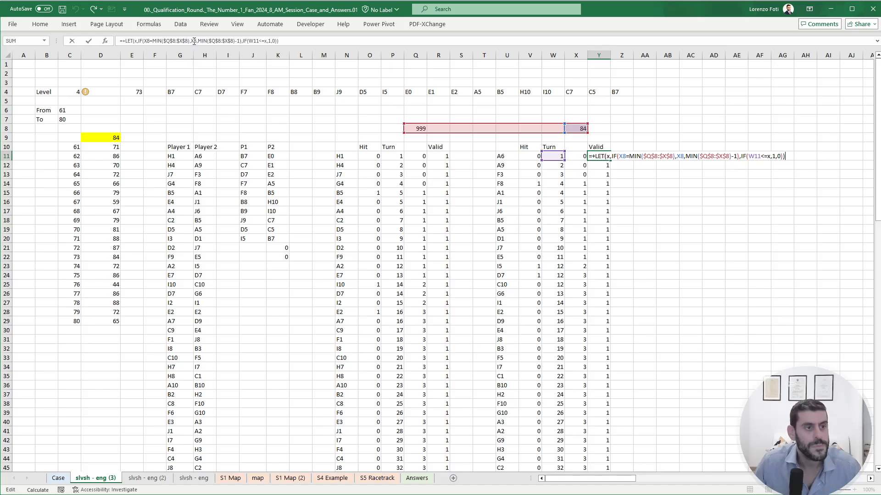
pyautogui.click(147, 41)
pyautogui.press('F4')
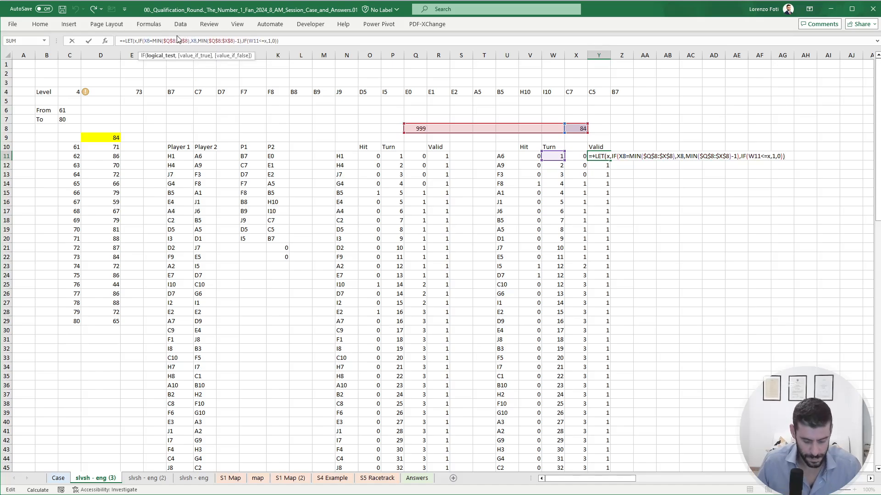
pyautogui.hotkey('ctrl', 'Return')
pyautogui.hotkey('ctrl', 'c')
pyautogui.hotkey('ctrl', 'shift', 'Down')
pyautogui.press('Return')
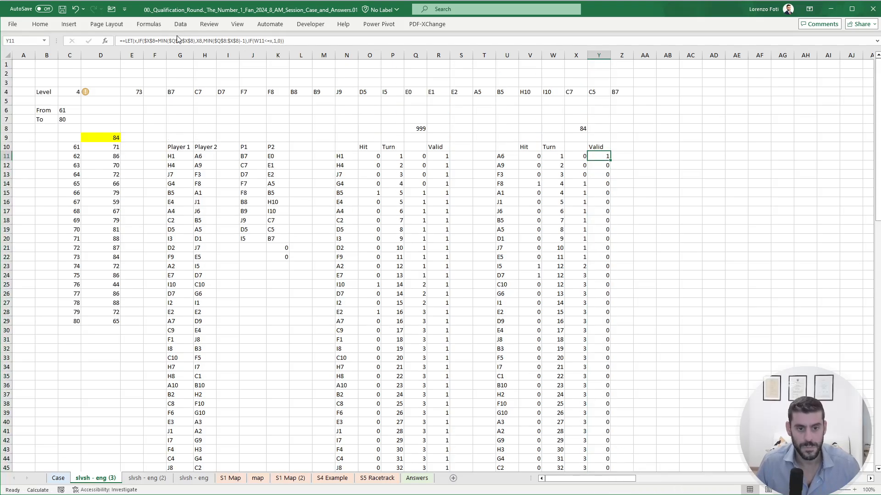
# - Check the references in Y12, and anchor X8 in the value-if-true argument of Y11's formula as $X$8
pyautogui.press('Down')
pyautogui.press('F2')
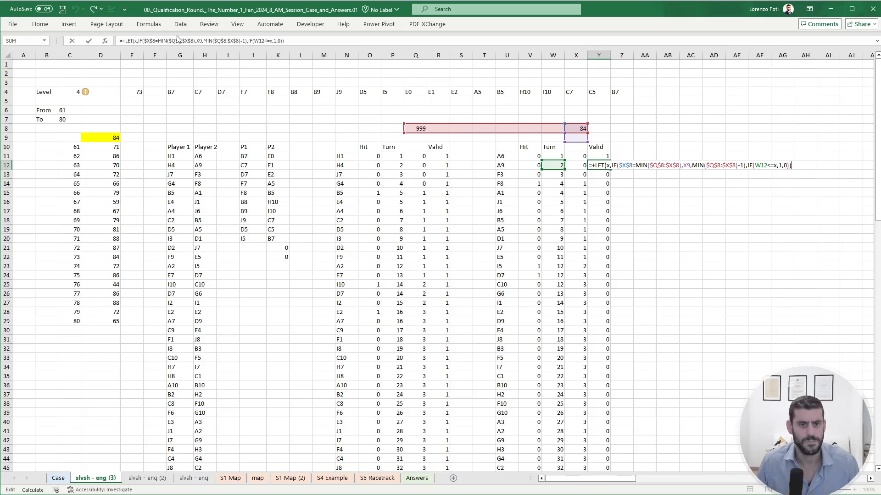
pyautogui.press('Escape')
pyautogui.press('Up')
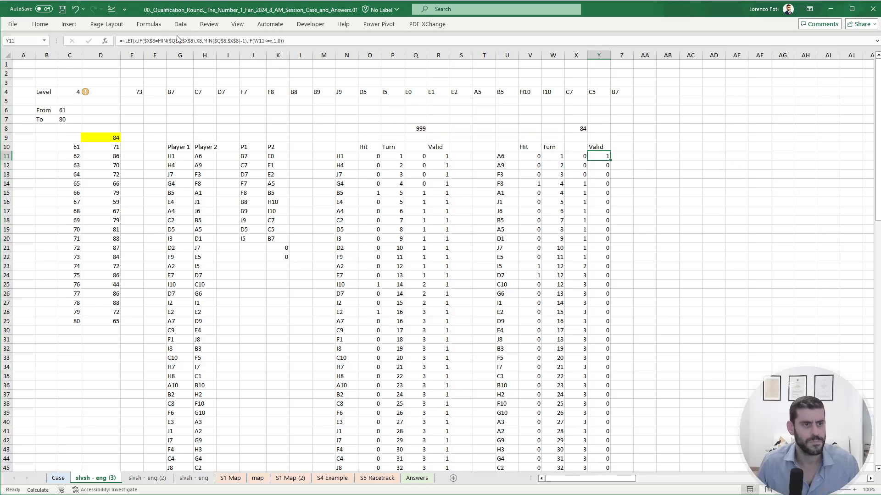
pyautogui.click(229, 41)
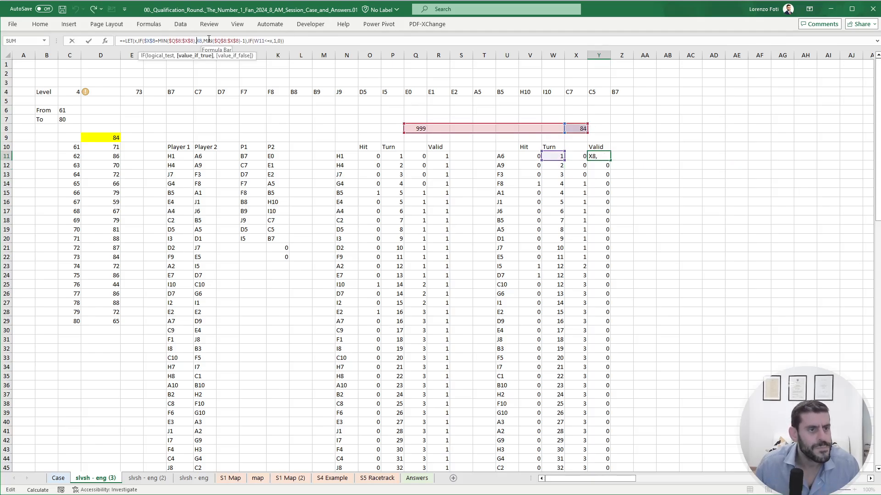
pyautogui.press('Return')
pyautogui.press('Up')
# - Copy the fully anchored Y11 formula down through Y110 and check the Valid flags in the last rows
pyautogui.hotkey('ctrl', 'c')
pyautogui.hotkey('ctrl', 'Down')
pyautogui.hotkey('ctrl', 'shift', 'Down')
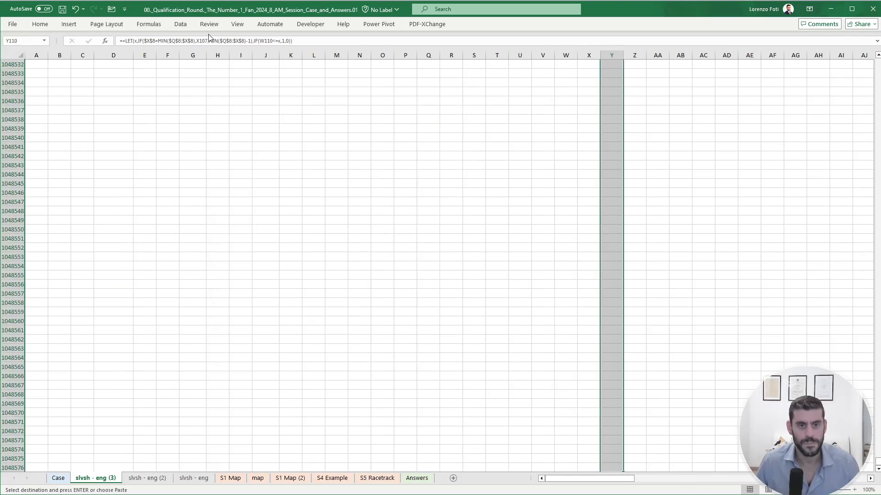
pyautogui.hotkey('ctrl', 'shift', 'Up')
pyautogui.hotkey('ctrl', 'Up')
pyautogui.hotkey('ctrl', 'Up')
pyautogui.press('Down')
pyautogui.press('Down')
pyautogui.press('Down')
pyautogui.press('Down')
pyautogui.press('Down')
pyautogui.press('Down')
pyautogui.press('Down')
pyautogui.press('Down')
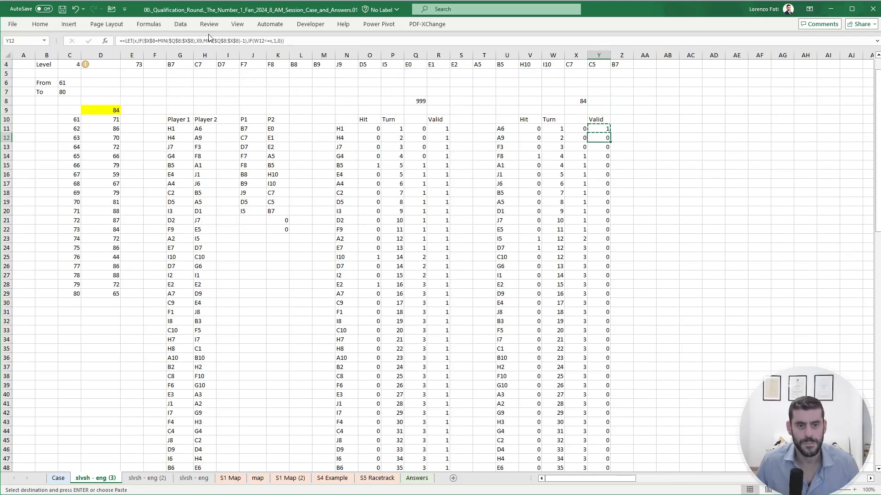
pyautogui.hotkey('ctrl', 'shift', 'Down')
pyautogui.press('Return')
pyautogui.scroll(-20, 426, 292)
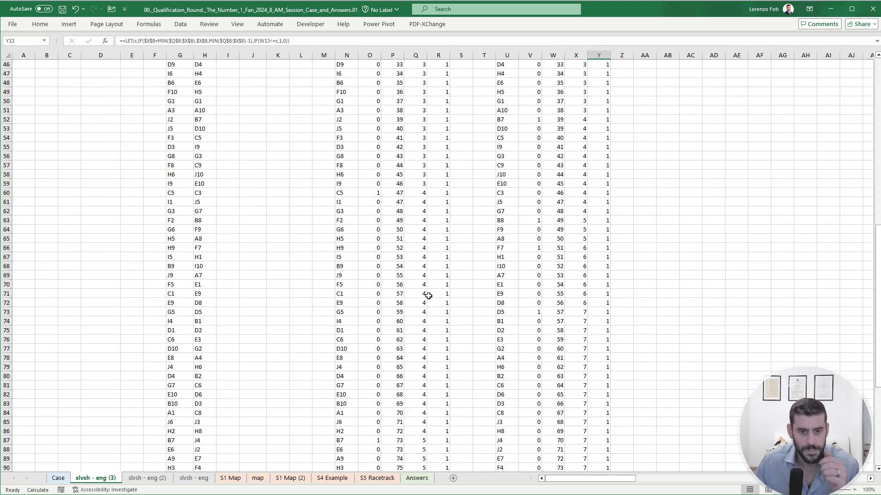
pyautogui.click(602, 238)
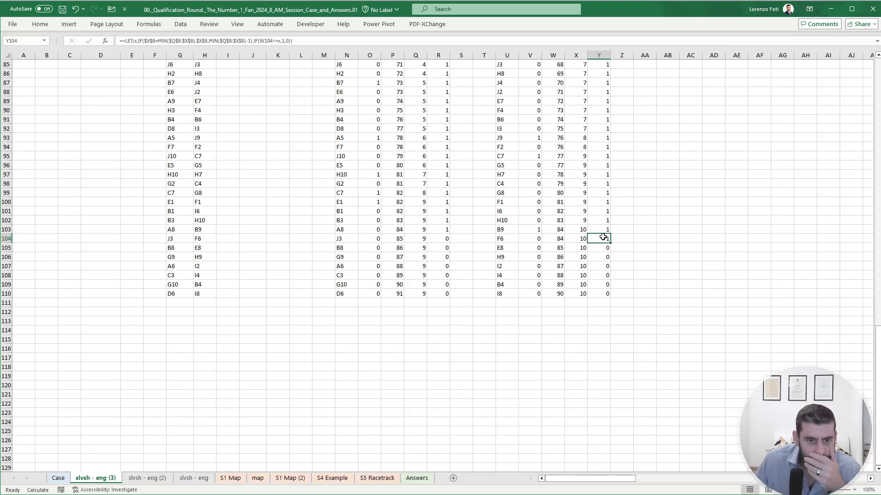
pyautogui.scroll(3, 596, 269)
pyautogui.scroll(20, 596, 269)
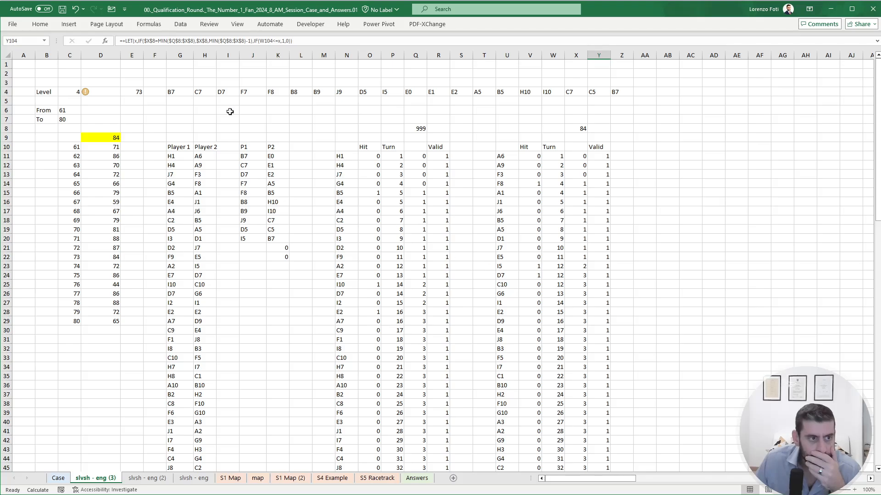
# - Set the game selector in E4 to Example4 and check Player 2's Valid flags near the final turns
pyautogui.click(139, 93)
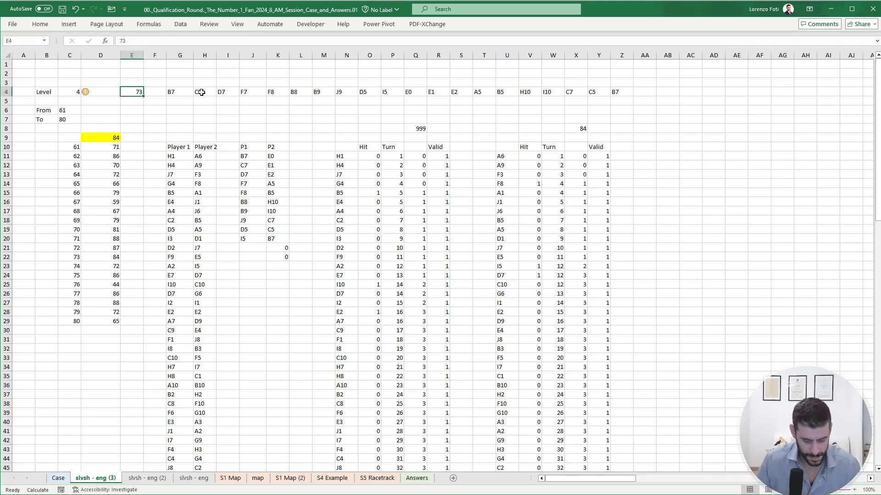
pyautogui.write('Example4')
pyautogui.press('Return')
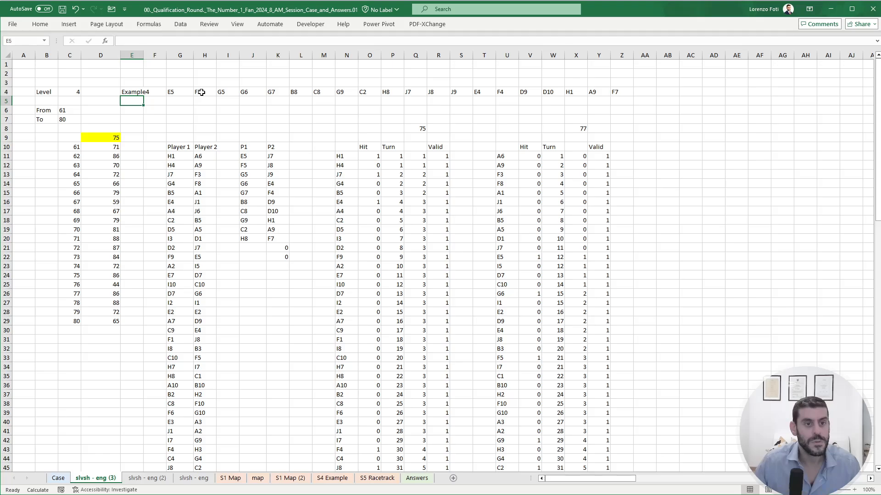
pyautogui.scroll(-20, 598, 253)
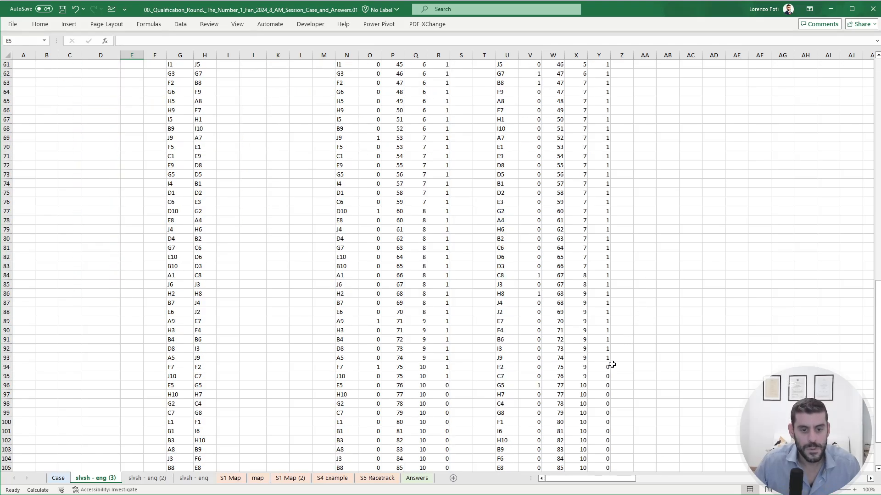
pyautogui.click(602, 359)
pyautogui.scroll(20, 448, 346)
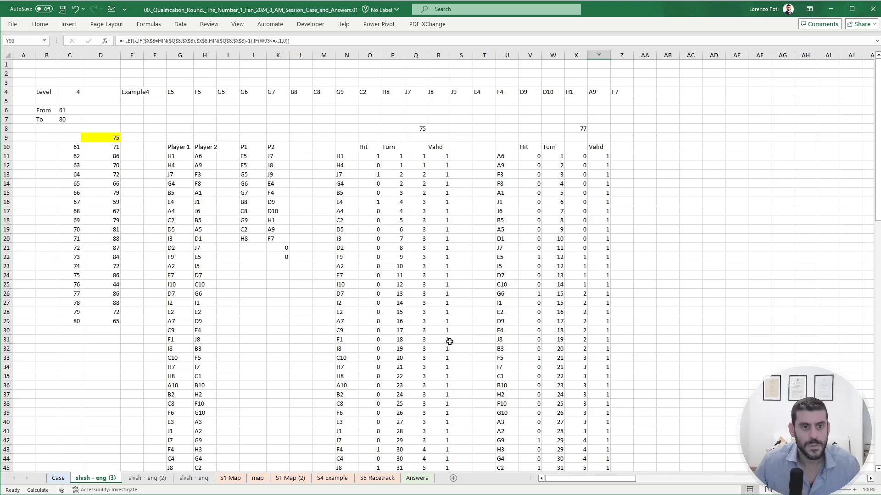
# - Start a SUMPRODUCT formula in R6 with Player 1's Valid flags R11:R110 as the first array
pyautogui.click(441, 113)
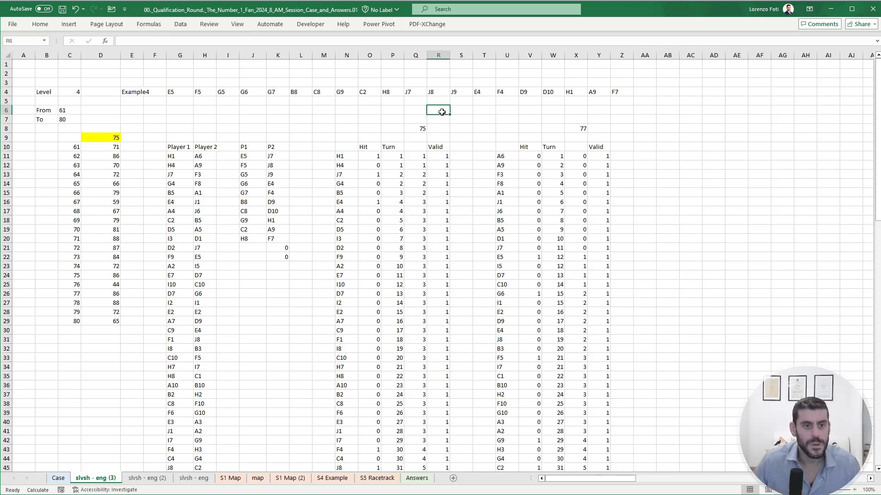
pyautogui.write('+sumpr')
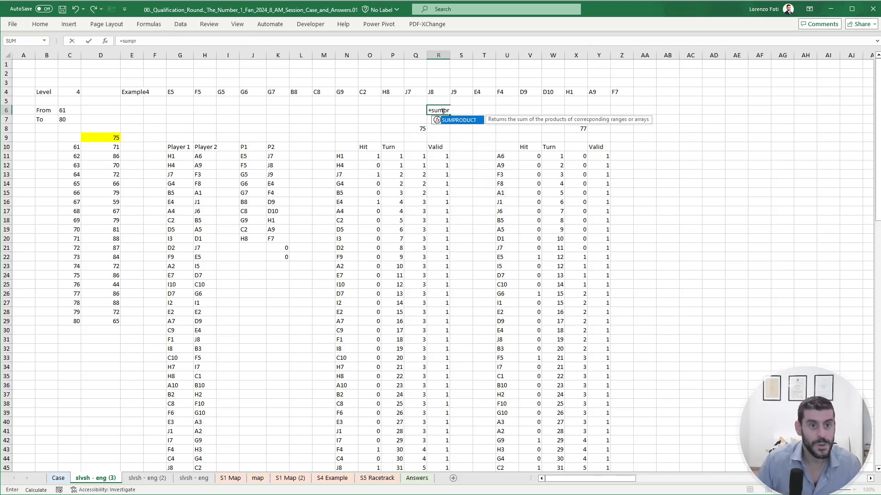
pyautogui.press('Tab')
pyautogui.press('Down')
pyautogui.press('Down')
pyautogui.press('Down')
pyautogui.press('Down')
# - Add Player 1's Hit flags O11:O110 as the second array of the SUMPRODUCT in R6
pyautogui.press('Down')
pyautogui.hotkey('ctrl', 'shift', 'Down')
pyautogui.write(',')
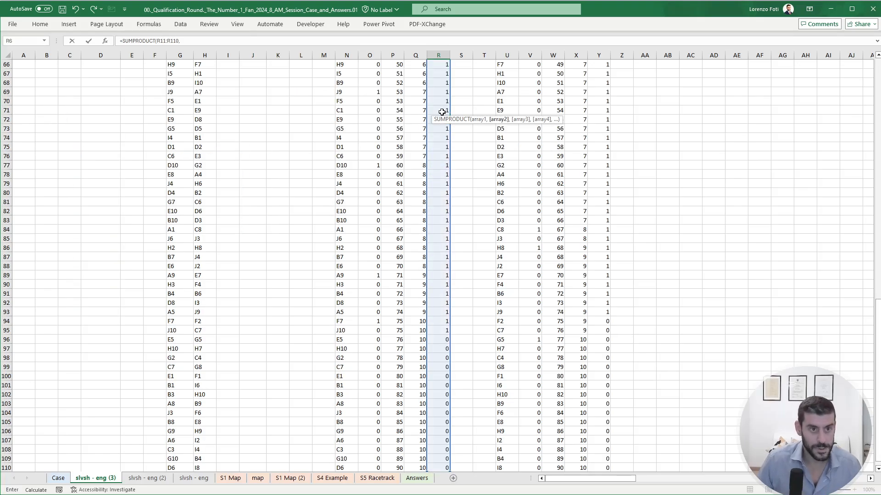
pyautogui.press('Left')
# - Add Player 1's Turn numbers P11:P110 as the third array and enter the SUMPRODUCT formula in R6
pyautogui.press('Down')
pyautogui.press('Down')
pyautogui.press('Down')
pyautogui.press('Down')
pyautogui.press('Down')
pyautogui.press('Left')
pyautogui.press('Left')
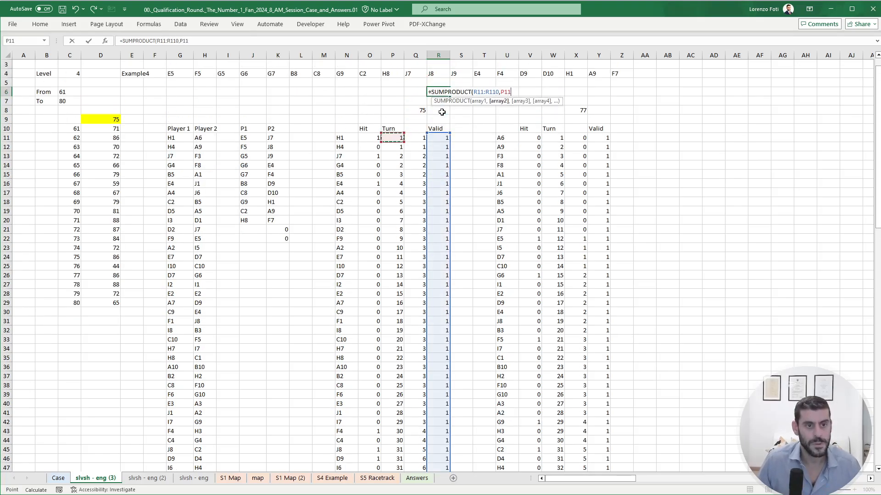
pyautogui.hotkey('ctrl', 'shift', 'Down')
pyautogui.write(',')
pyautogui.press('Left')
pyautogui.press('Down')
pyautogui.press('Down')
pyautogui.press('Down')
pyautogui.press('Down')
pyautogui.press('Down')
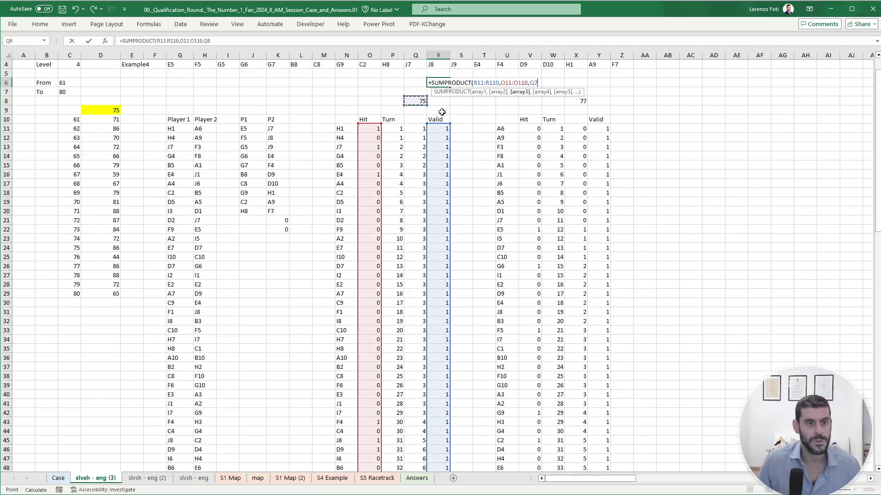
pyautogui.press('Left')
pyautogui.hotkey('ctrl', 'shift', 'Down')
pyautogui.press('Return')
pyautogui.press('Up')
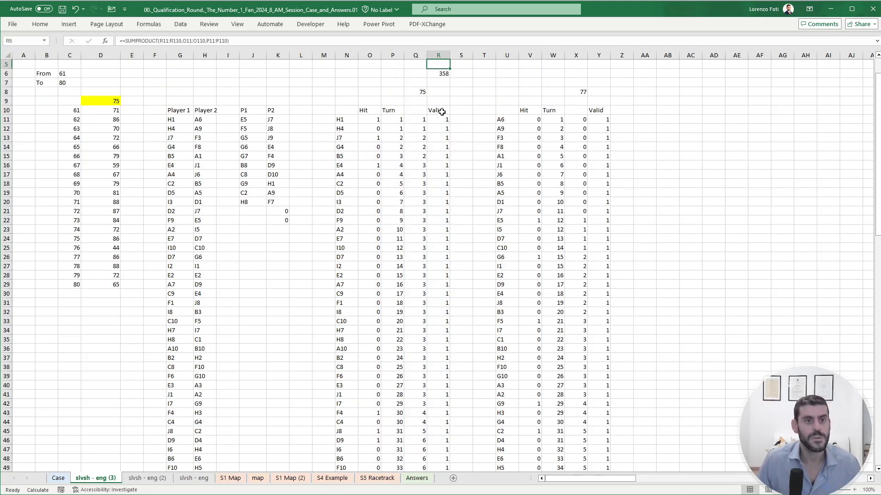
# - Copy the SUMPRODUCT formula from R6 to Y6 for Player 2's Valid, Hit and Turn columns
pyautogui.hotkey('ctrl', 'c')
pyautogui.press('Right')
pyautogui.press('Right')
pyautogui.press('Right')
pyautogui.press('Right')
pyautogui.press('Right')
pyautogui.press('Right')
pyautogui.press('Right')
pyautogui.hotkey('ctrl', 'v')
pyautogui.press('Escape')
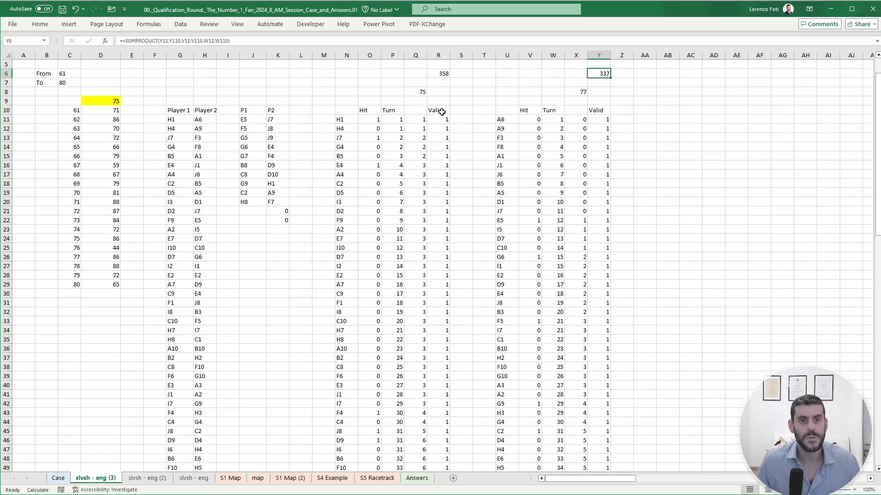
# - Enter a formula in E9 that adds both players' hit turn sums, R6+Y6
pyautogui.press('Left')
pyautogui.click(138, 100)
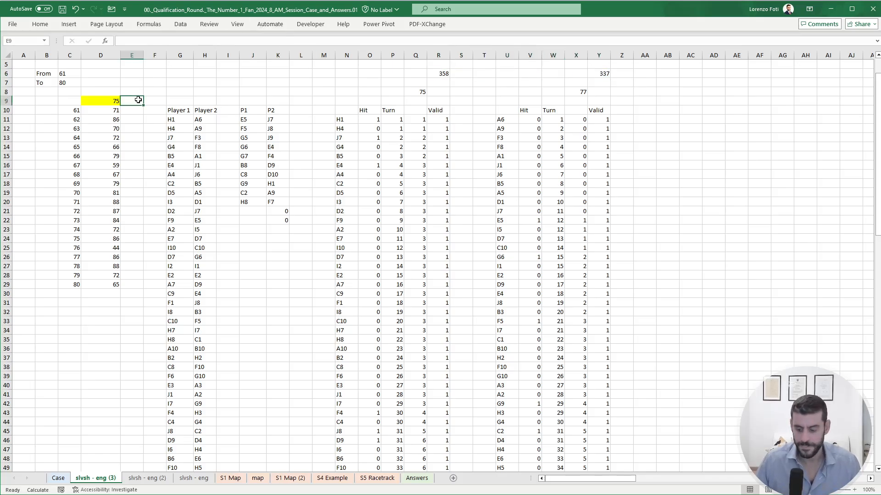
pyautogui.write('+')
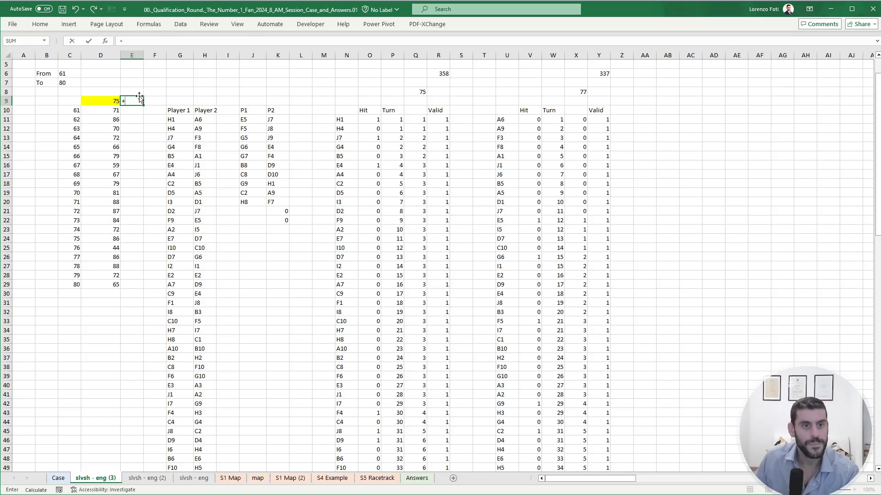
pyautogui.click(437, 75)
pyautogui.write('+')
pyautogui.click(601, 73)
pyautogui.hotkey('ctrl', 'Return')
# - Create a data table over C9:E29 with E4 as the column input cell to get hit turn sums for games 61–80
pyautogui.press('Left')
pyautogui.press('Left')
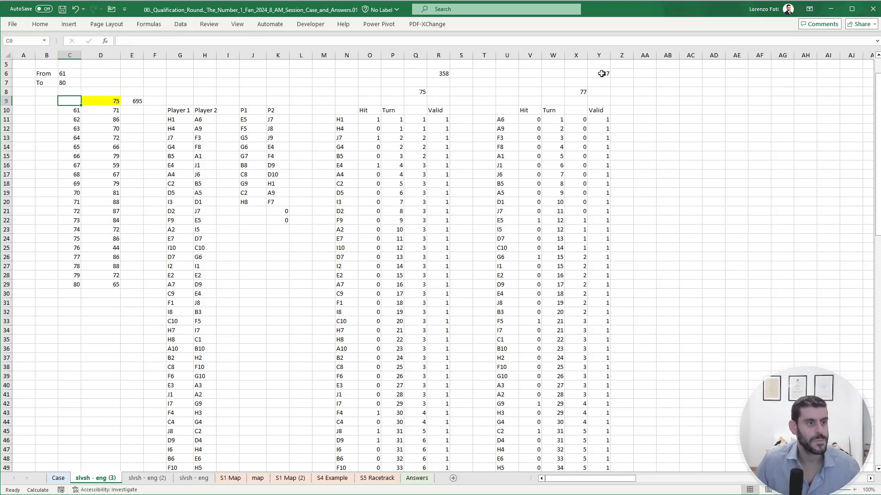
pyautogui.hotkey('shift', 'Right')
pyautogui.hotkey('shift', 'Right')
pyautogui.hotkey('ctrl', 'shift', 'Down')
pyautogui.hotkey('ctrl', 'shift', 'Down')
pyautogui.press('alt')
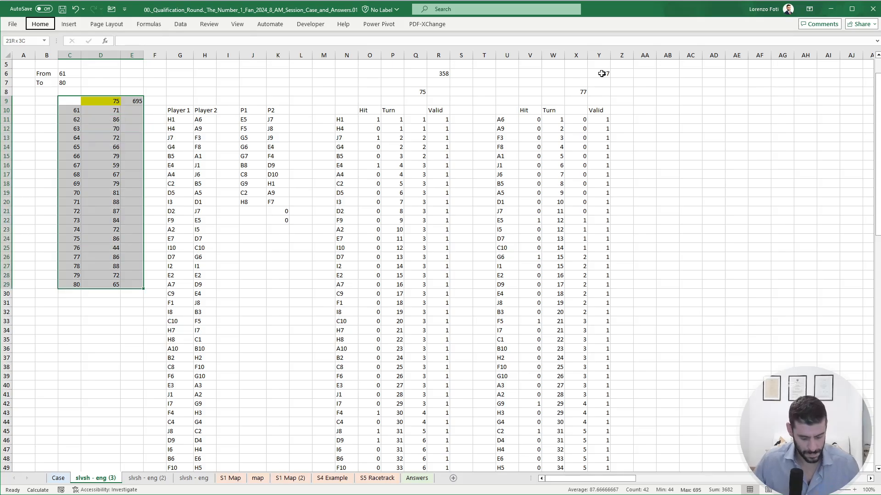
pyautogui.press('a')
pyautogui.press('w')
pyautogui.press('t')
pyautogui.press('Tab')
pyautogui.scroll(2, 68, 91)
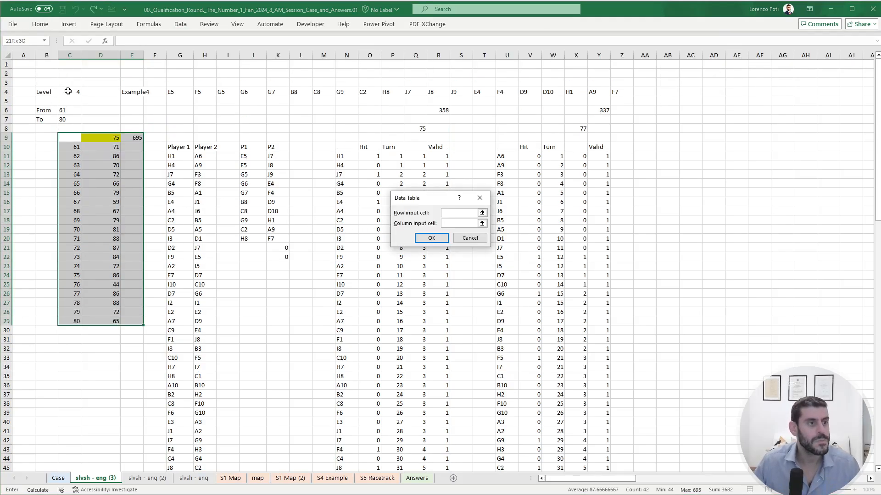
pyautogui.click(132, 93)
pyautogui.press('Return')
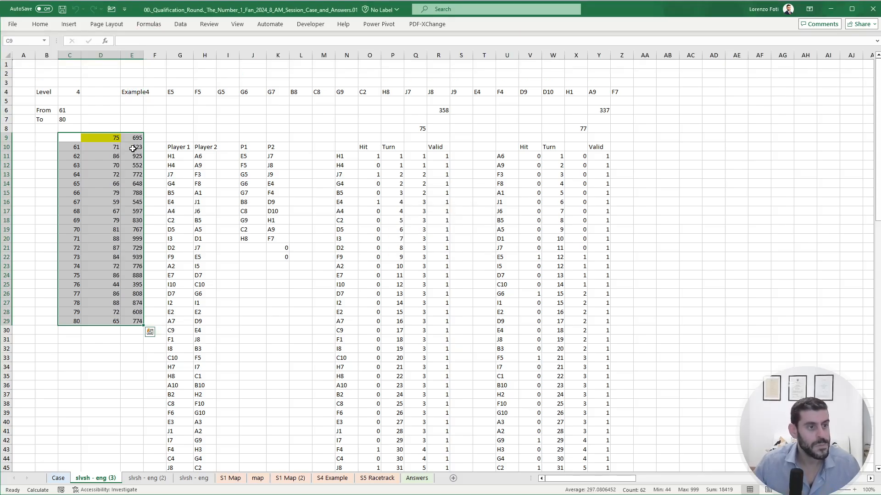
# - Total the hit turn sums in E10:E29 and enter 14737 as the Bonus 4 answer in E30 of the Case sheet
pyautogui.moveTo(134, 147); pyautogui.dragTo(125, 323)
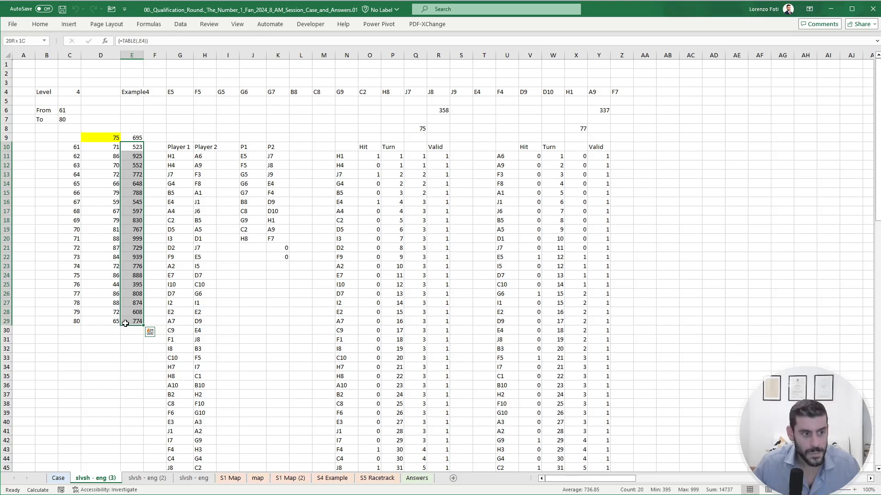
pyautogui.click(61, 479)
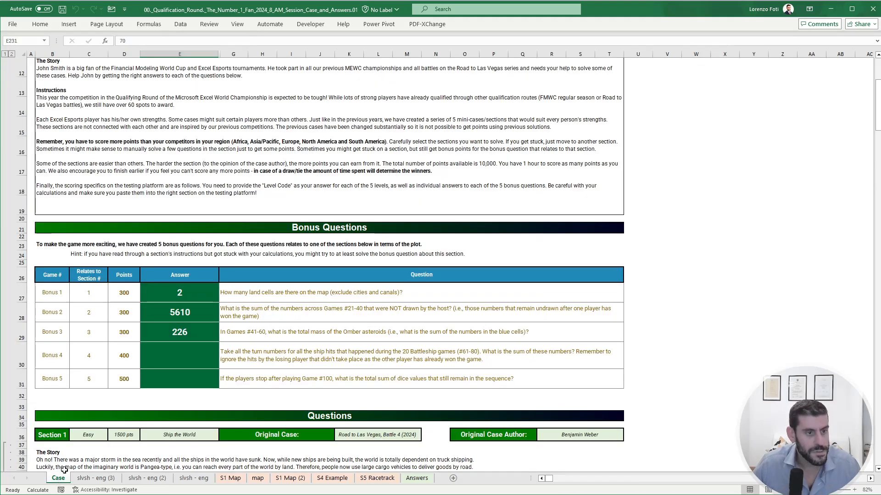
pyautogui.click(187, 346)
pyautogui.write('147')
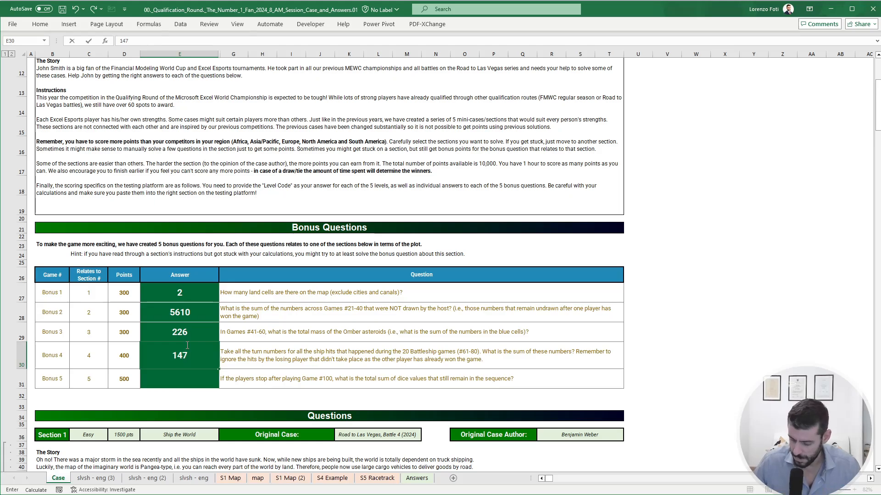
pyautogui.write('37+')
pyautogui.hotkey('ctrl', 'Return')
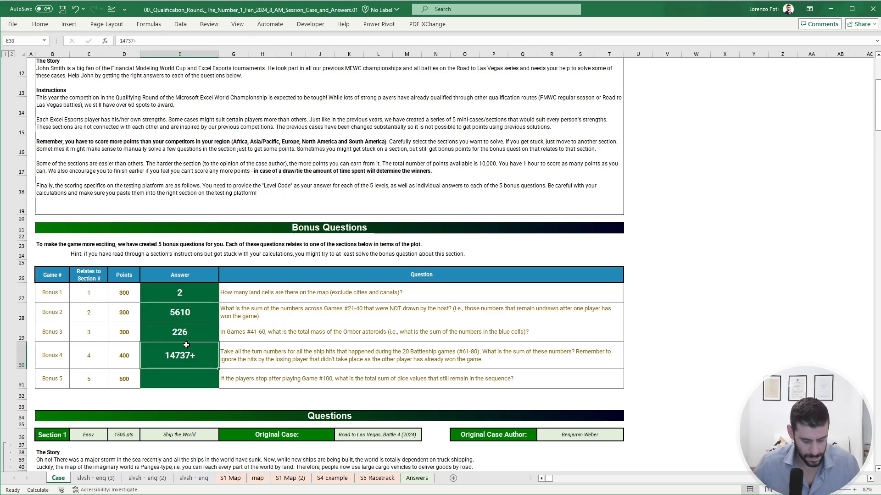
pyautogui.press('F2')
pyautogui.press('BackSpace')
pyautogui.press('Return')
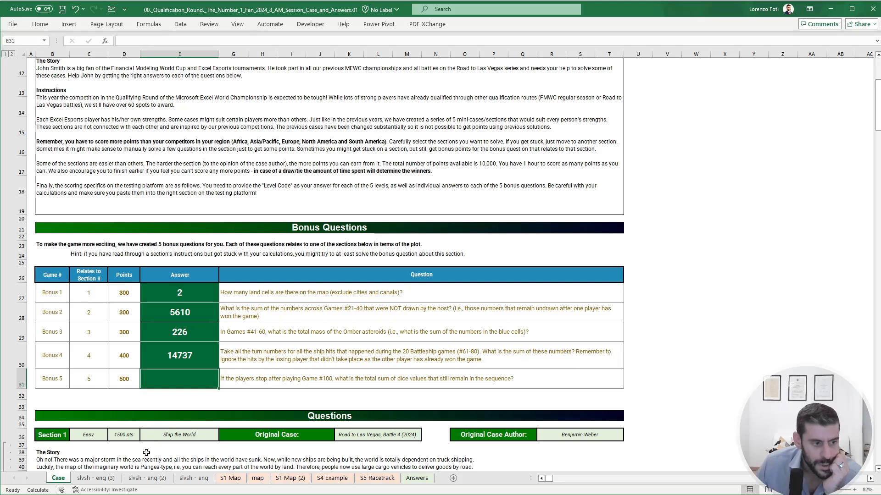
# - Read the Section 5 Race to Las Vegas rules, racecar abilities and task on the Case sheet
pyautogui.scroll(-20, 146, 454)
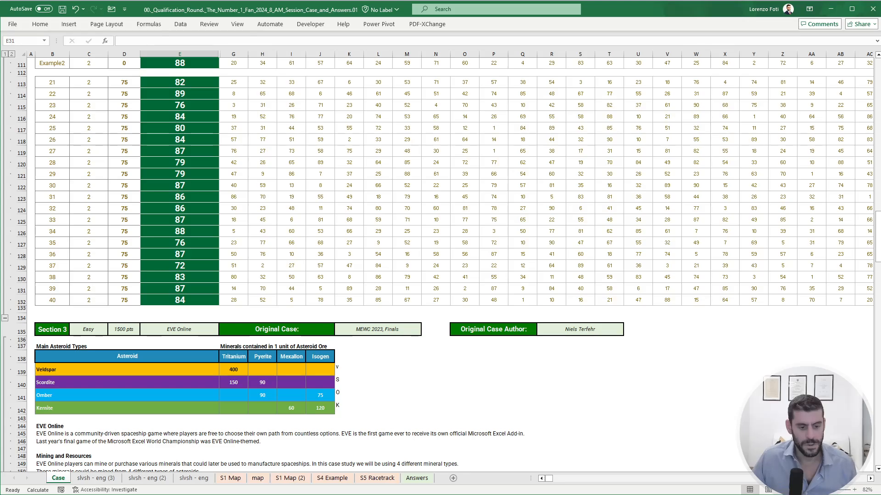
pyautogui.click(407, 266)
pyautogui.scroll(-5, 386, 288)
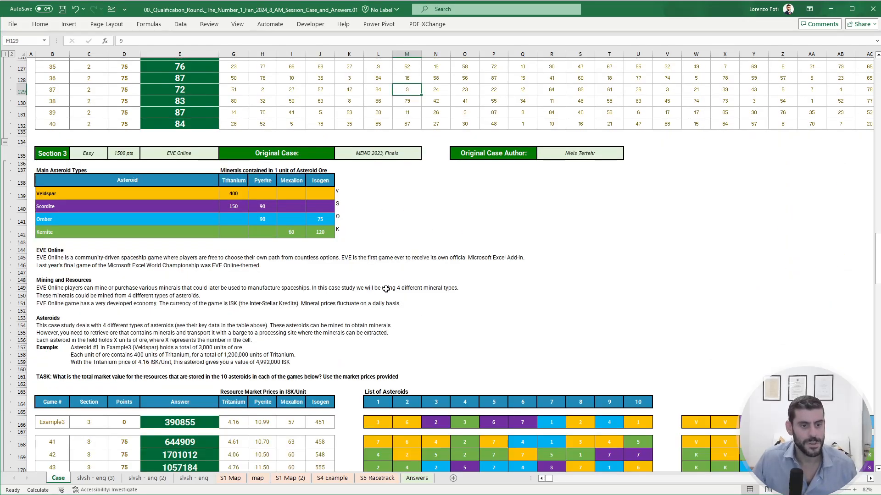
pyautogui.scroll(-20, 386, 288)
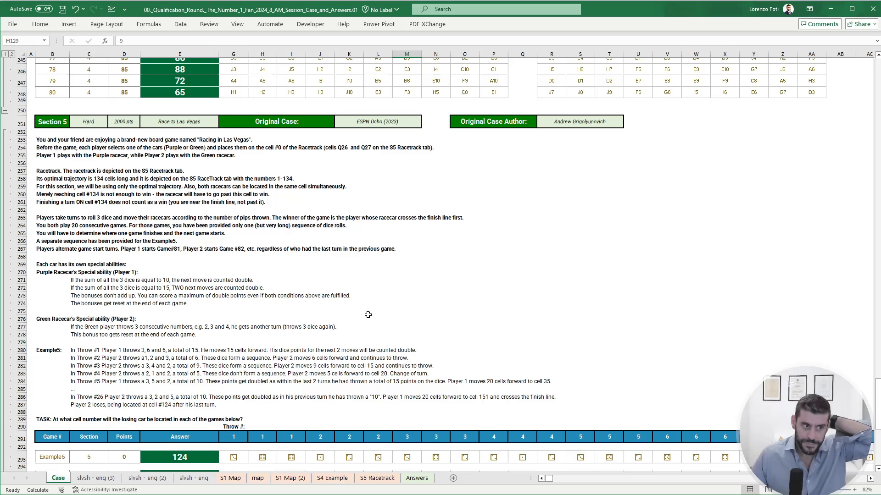
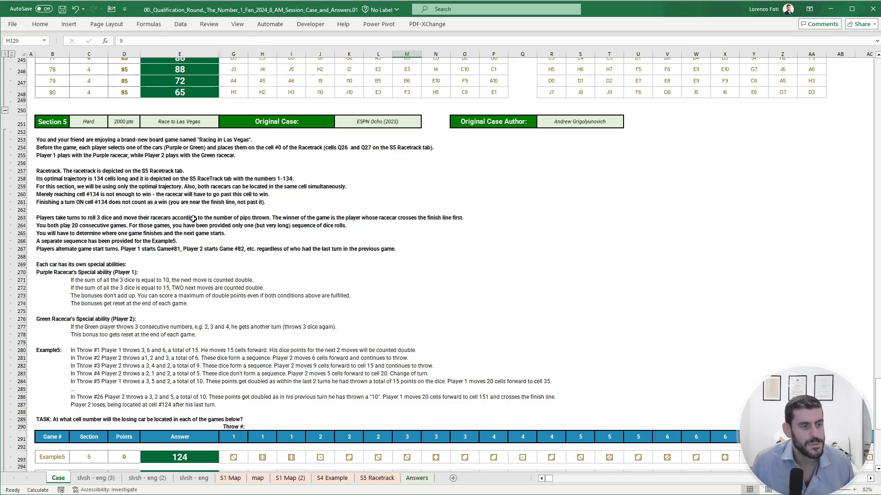
# - Capture a screenshot of the Section 5 rules, racecar abilities, Example5 and task text on the Case sheet
pyautogui.scroll(-2, 296, 266)
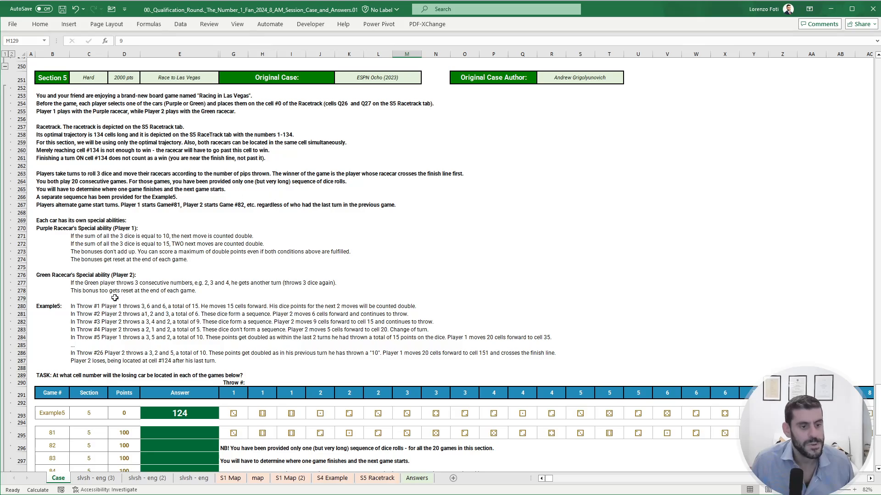
pyautogui.scroll(-6, 114, 297)
pyautogui.scroll(6, 121, 307)
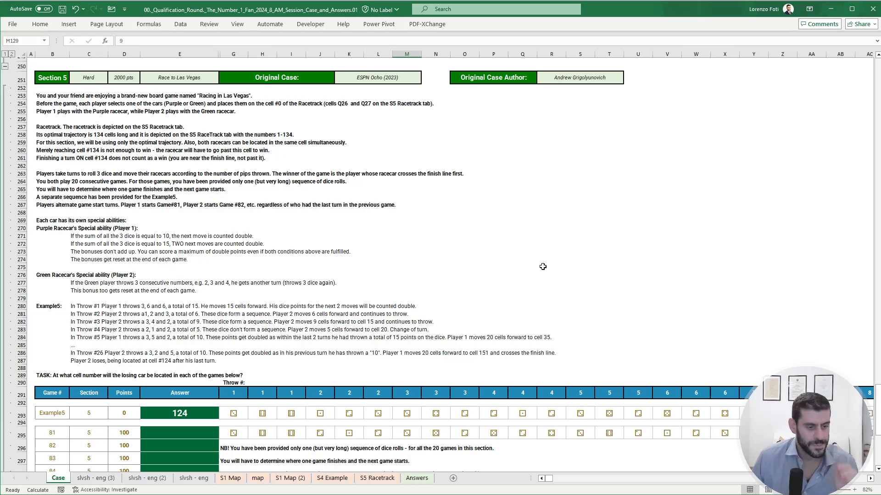
pyautogui.press('super+shift+s')
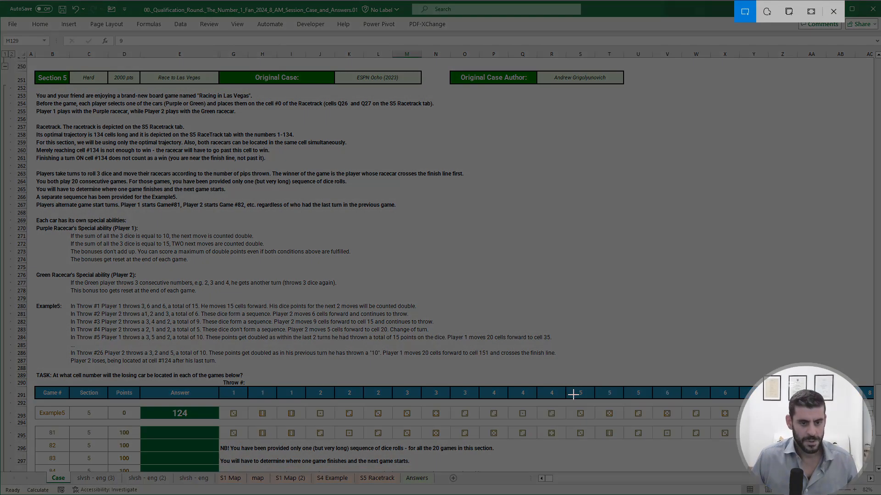
pyautogui.moveTo(573, 395); pyautogui.dragTo(25, 77)
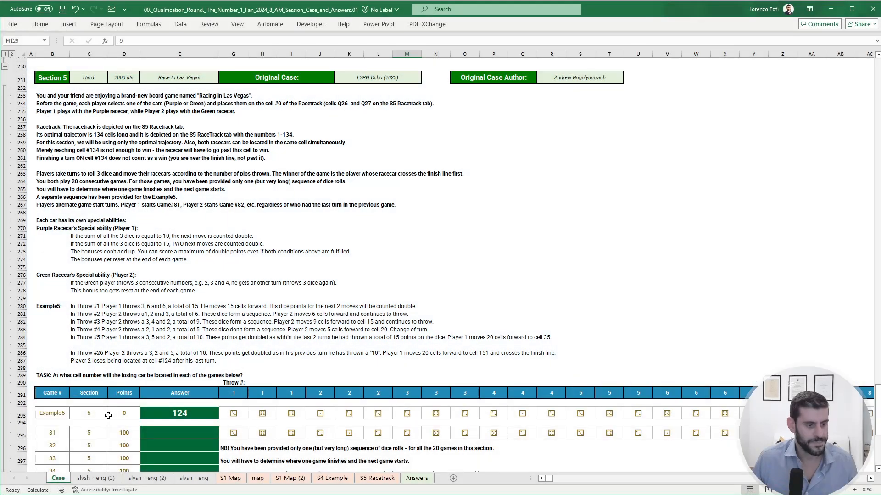
# - Create a copy of the slvsh - eng (3) sheet
pyautogui.rightClick(101, 480)
pyautogui.press('m')
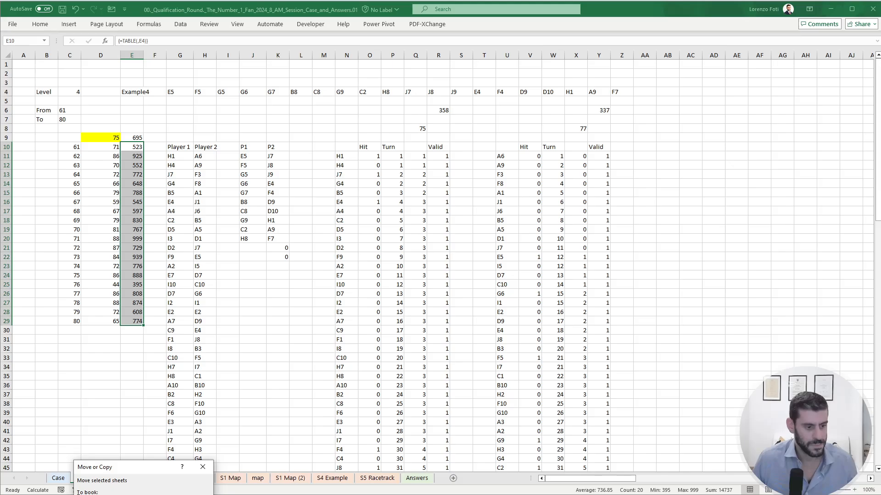
pyautogui.hotkey('alt', 'c')
pyautogui.press('Return')
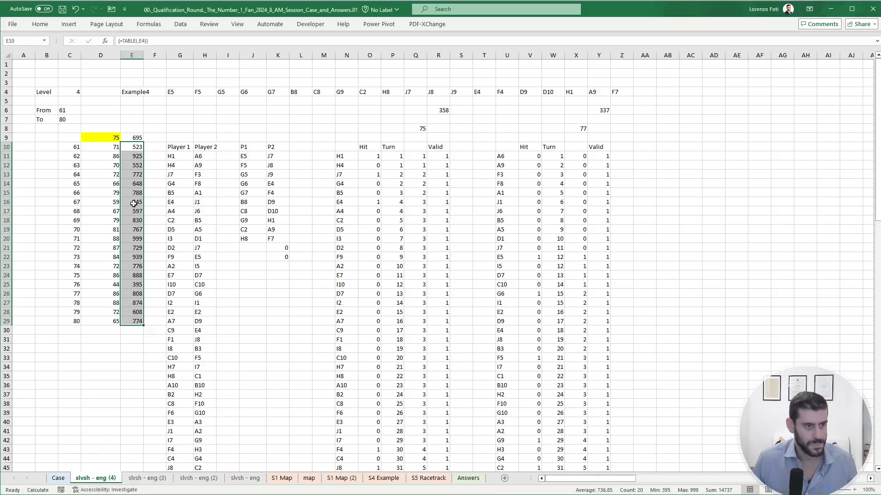
# - Clear the old Section 4 working in columns G to AB from row 6 to the end of the data
pyautogui.moveTo(176, 110); pyautogui.dragTo(657, 471)
pyautogui.press('Delete')
pyautogui.scroll(-14, 459, 394)
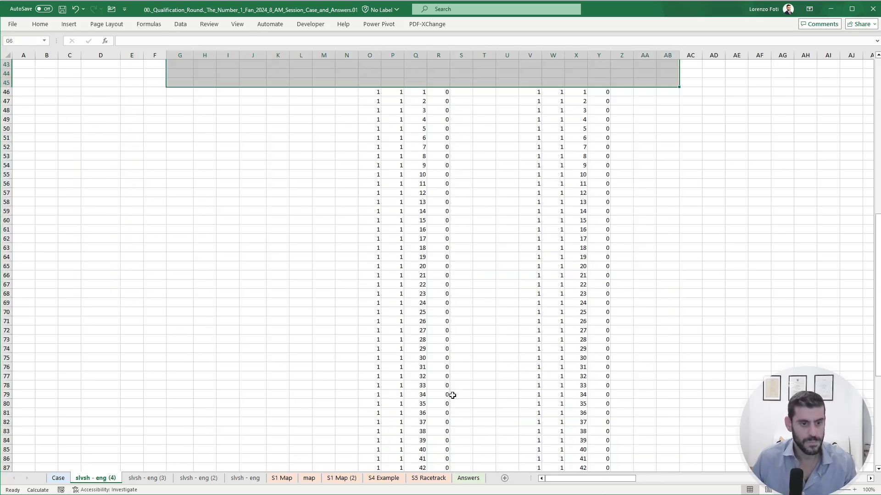
pyautogui.click(370, 91)
pyautogui.hotkey('ctrl', 'shift', 'Right')
pyautogui.hotkey('ctrl', 'shift', 'Right')
pyautogui.hotkey('ctrl', 'shift', 'Right')
pyautogui.hotkey('ctrl', 'shift', 'Down')
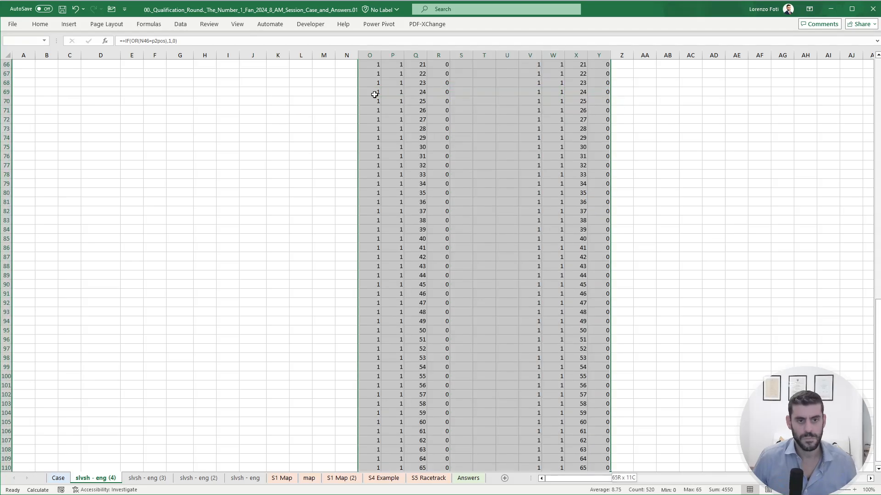
pyautogui.press('Delete')
pyautogui.press('Up')
pyautogui.press('Up')
pyautogui.hotkey('ctrl', 'Up')
pyautogui.hotkey('ctrl', 'Up')
pyautogui.press('Down')
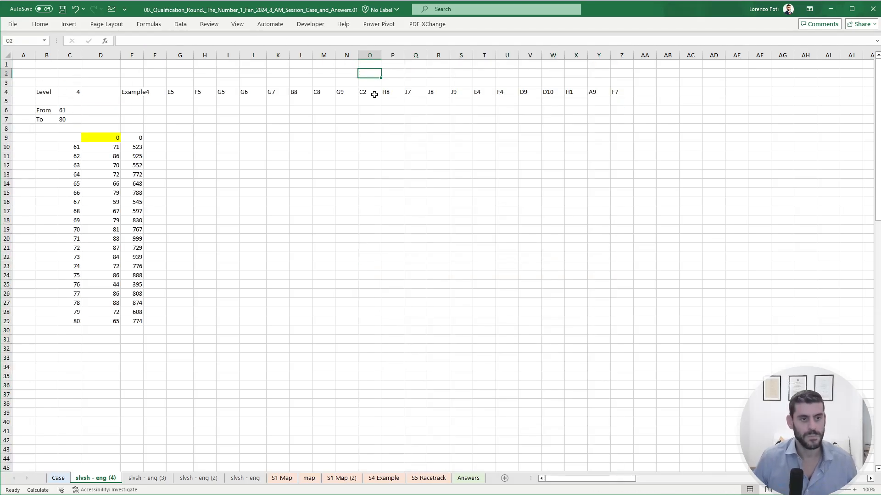
# - Paste the captured Section 5 rules picture beside the working area, around S9
pyautogui.click(461, 138)
pyautogui.hotkey('ctrl', 'v')
pyautogui.click(277, 138)
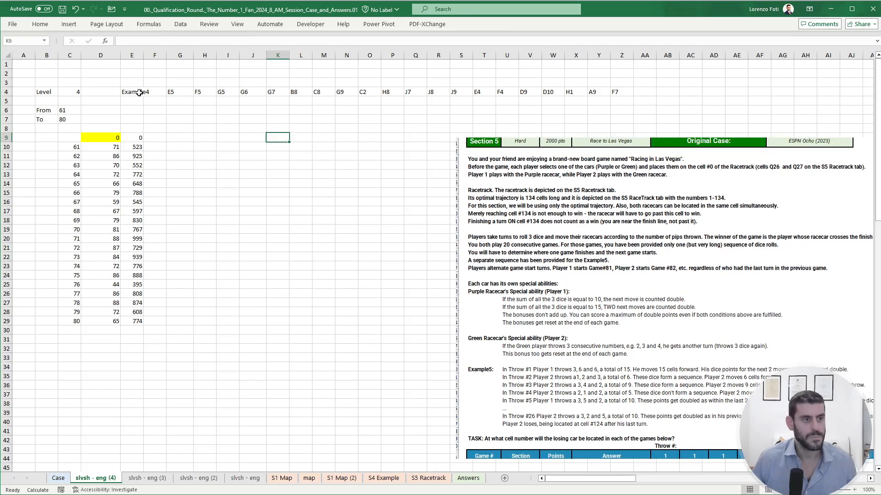
# - Change the game name in E4 to Example5 so row 4 loads its dice rolls
pyautogui.click(139, 93)
pyautogui.click(155, 40)
pyautogui.press('BackSpace')
pyautogui.write('5')
pyautogui.press('Return')
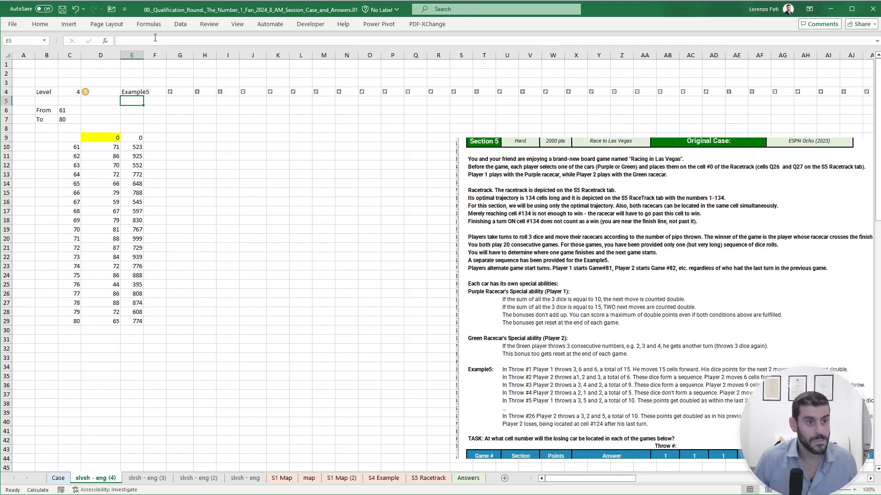
# - Enter =TRANSPOSE(G4#) in H9 to list the dice rolls vertically
pyautogui.press('Right')
pyautogui.press('Right')
pyautogui.press('Right')
pyautogui.press('Right')
pyautogui.press('Down')
pyautogui.press('Down')
pyautogui.press('Down')
pyautogui.press('Down')
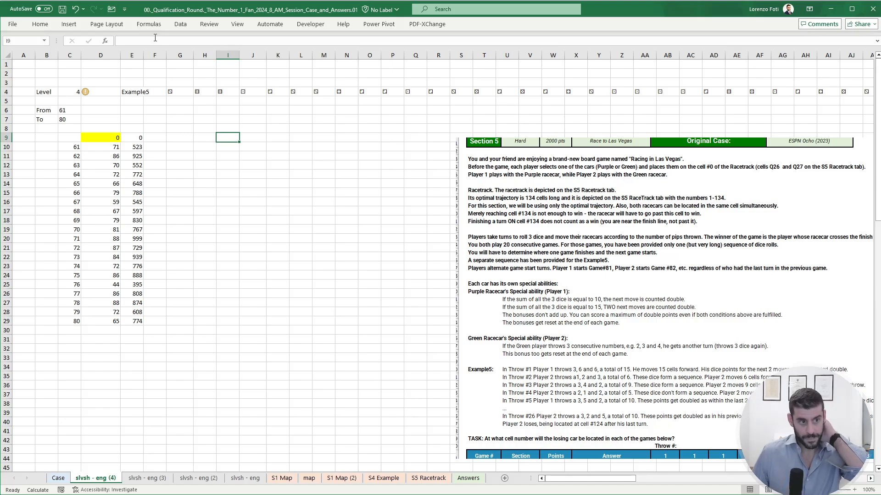
pyautogui.press('Left')
pyautogui.write('+tr')
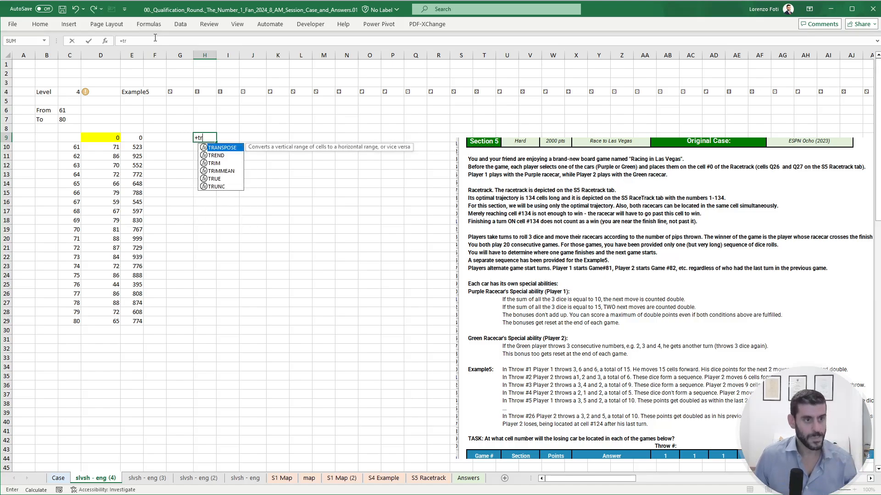
pyautogui.press('Tab')
pyautogui.press('Up')
pyautogui.press('Up')
pyautogui.press('Up')
pyautogui.press('Up')
pyautogui.press('Up')
pyautogui.press('Left')
pyautogui.hotkey('ctrl', 'shift', 'Right')
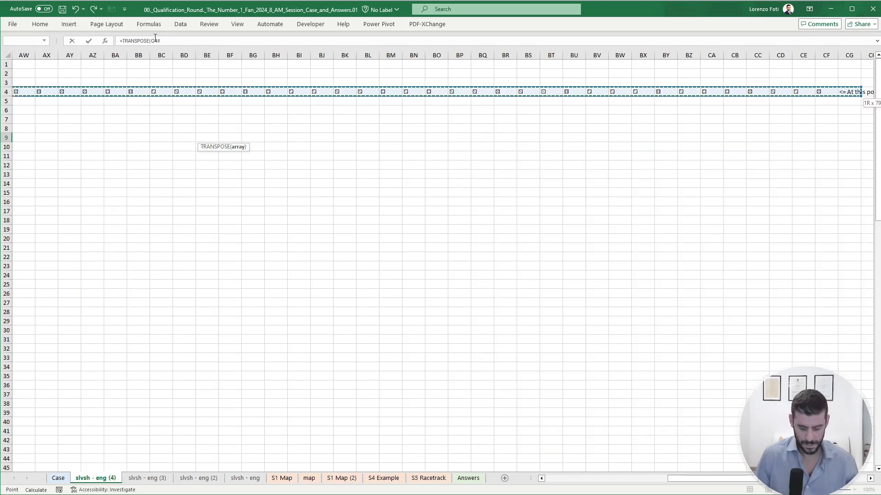
pyautogui.press('Return')
pyautogui.press('Left')
pyautogui.press('Left')
pyautogui.press('Left')
pyautogui.press('Left')
pyautogui.press('Left')
pyautogui.press('Left')
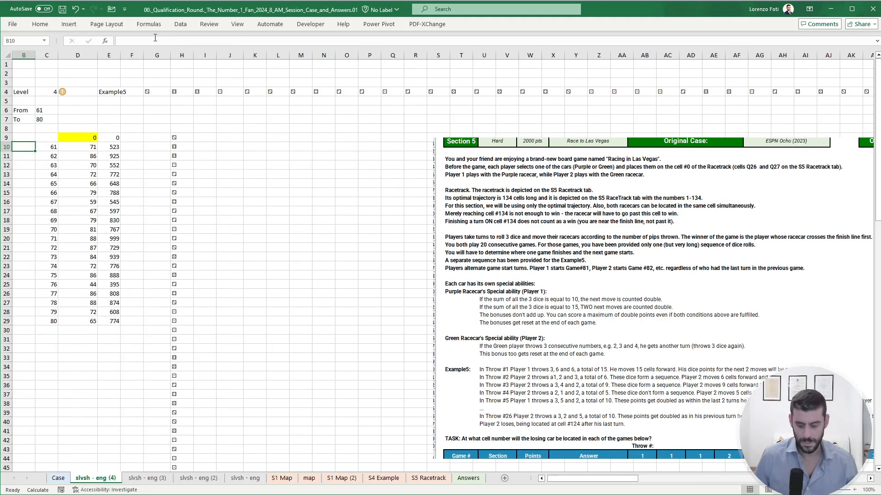
# - Review the Section 5 rules and the dice roll sequences for Example5 and game 81 on the Case sheet
pyautogui.hotkey('ctrl', 'pageup')
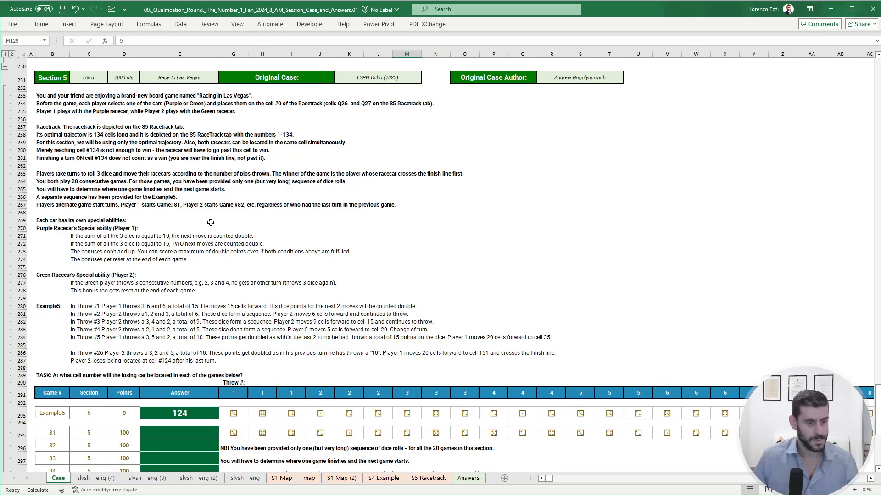
pyautogui.scroll(-4, 193, 312)
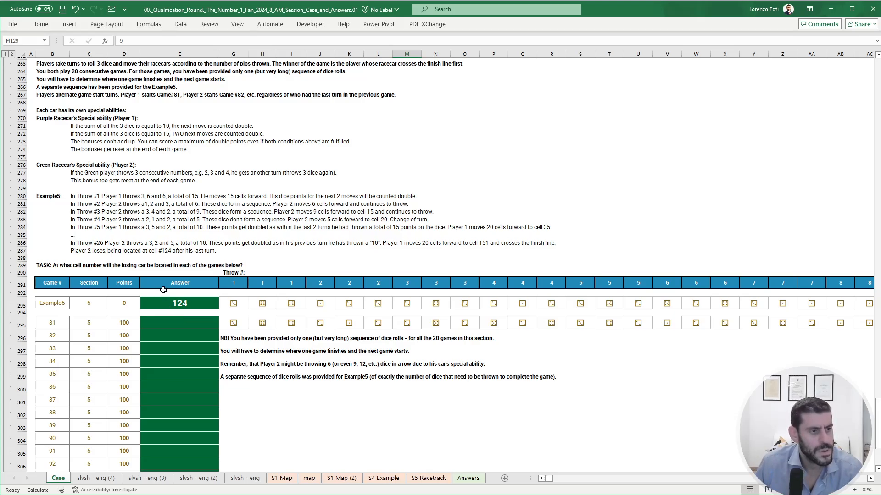
pyautogui.scroll(3, 163, 290)
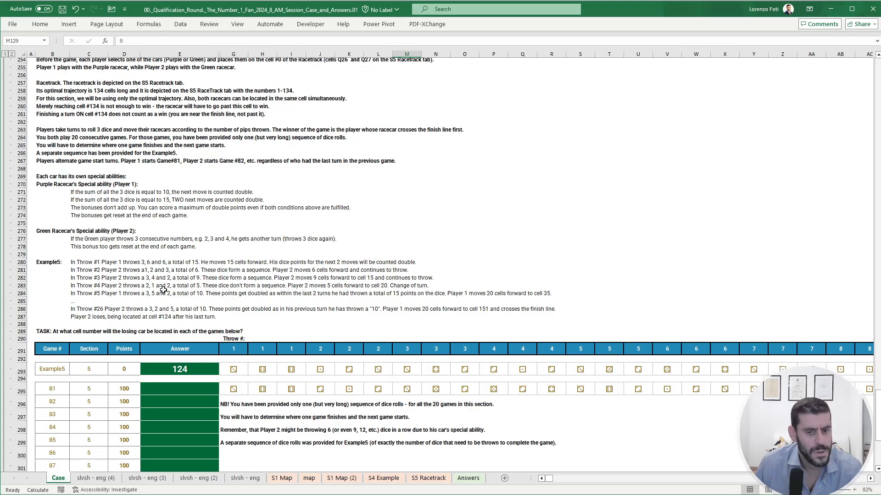
pyautogui.click(532, 389)
pyautogui.click(545, 389)
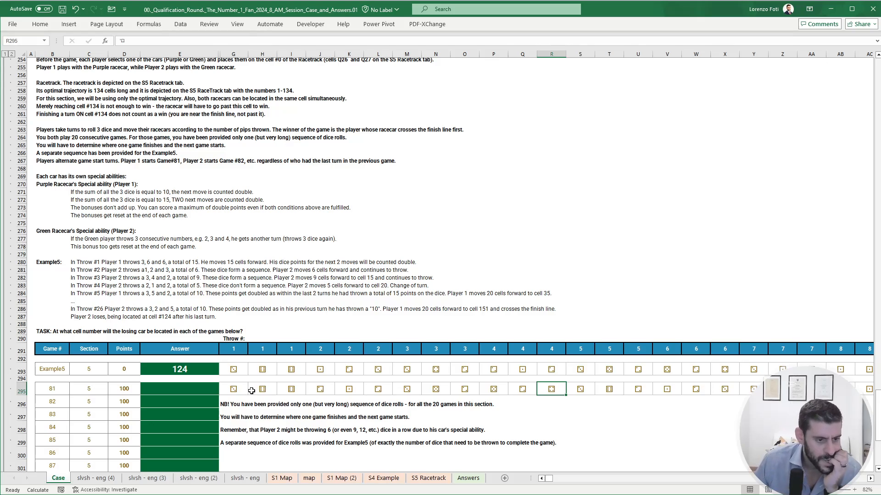
# - On slvsh - eng (4), enter =WRAPROWS(H9#,3) in J9 to arrange the dice into rows of three per throw
pyautogui.click(87, 479)
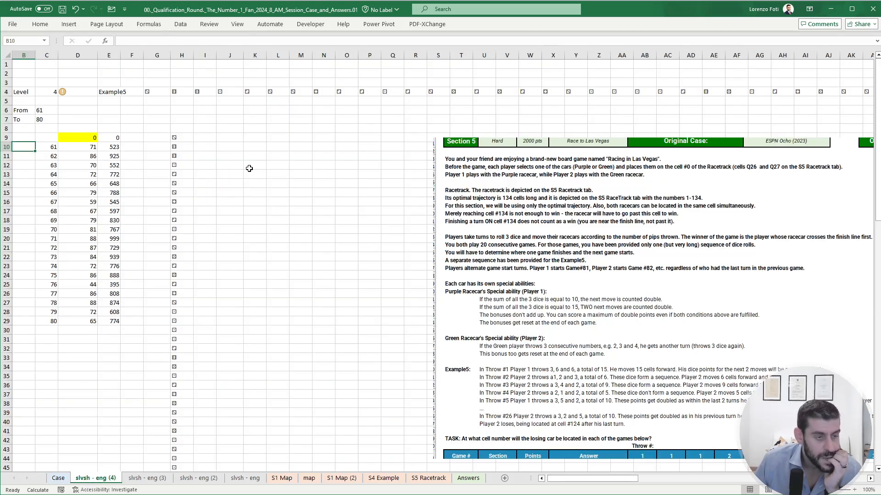
pyautogui.click(230, 134)
pyautogui.write('+wr')
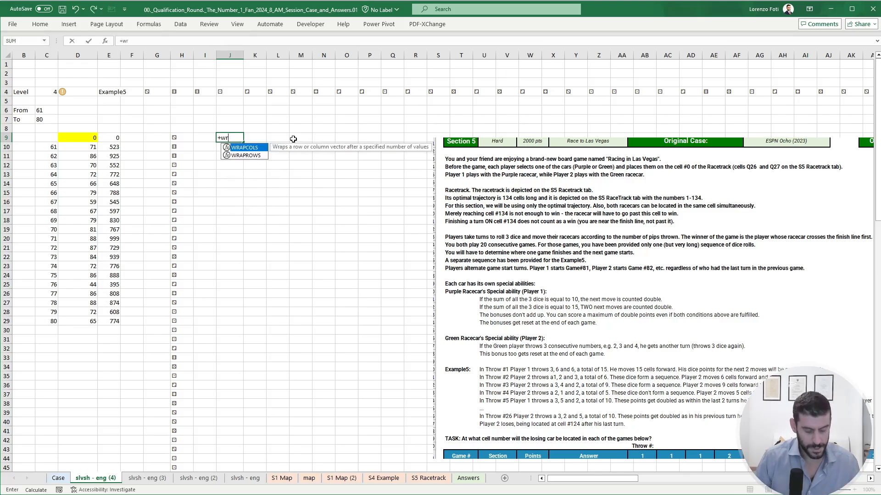
pyautogui.write('a')
pyautogui.press('Down')
pyautogui.press('Tab')
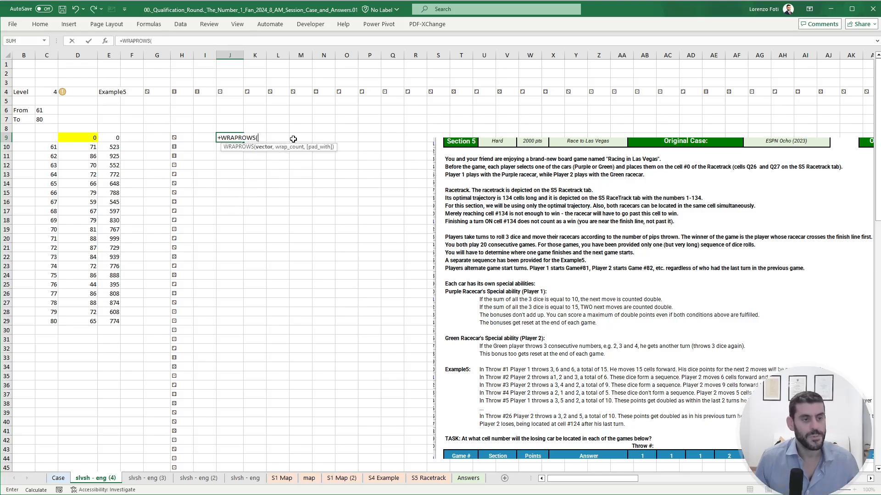
pyautogui.press('Left')
pyautogui.press('Left')
pyautogui.hotkey('ctrl', 'shift', 'Down')
pyautogui.write(',3)')
pyautogui.press('Return')
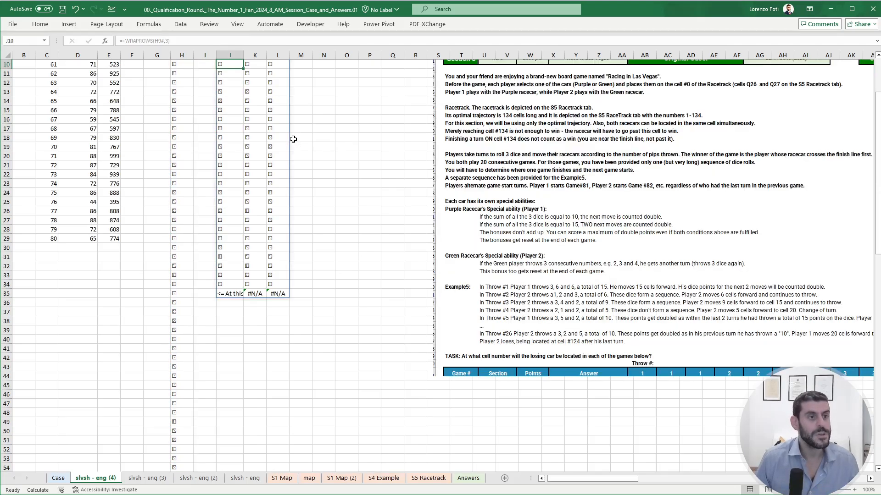
pyautogui.press('Up')
pyautogui.press('Up')
pyautogui.press('Up')
pyautogui.scroll(2, 294, 139)
pyautogui.press('Down')
pyautogui.press('Down')
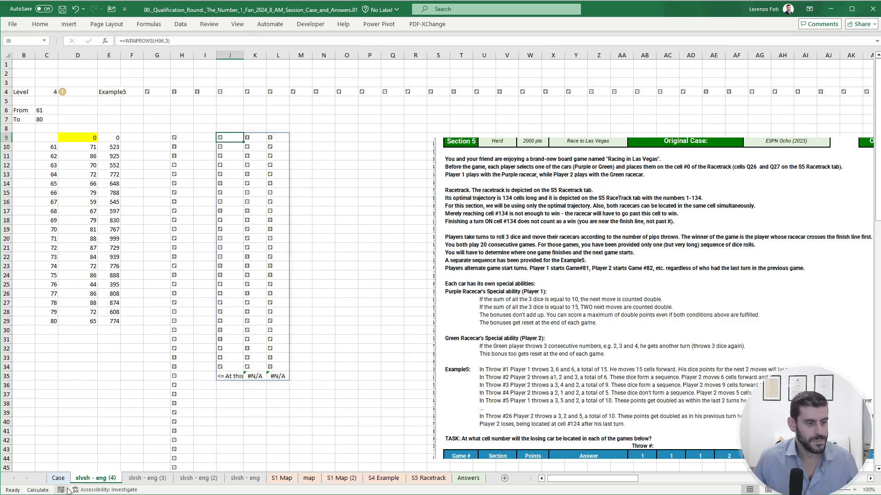
# - On the Case sheet, move the Example game finish note from CG293 up out of the Example5 dice row
pyautogui.click(58, 478)
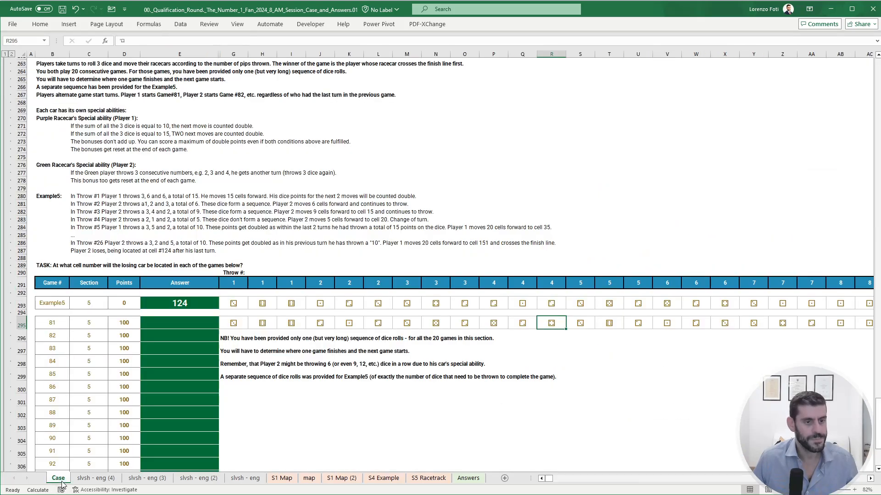
pyautogui.click(526, 301)
pyautogui.hotkey('ctrl', 'Right')
pyautogui.press('Right')
pyautogui.press('Right')
pyautogui.press('Right')
pyautogui.press('Right')
pyautogui.press('Right')
pyautogui.press('Right')
pyautogui.press('Right')
pyautogui.press('Right')
pyautogui.press('Right')
pyautogui.press('Right')
pyautogui.press('Right')
pyautogui.press('Right')
pyautogui.press('Right')
pyautogui.press('Right')
pyautogui.press('Right')
pyautogui.press('Right')
pyautogui.press('Right')
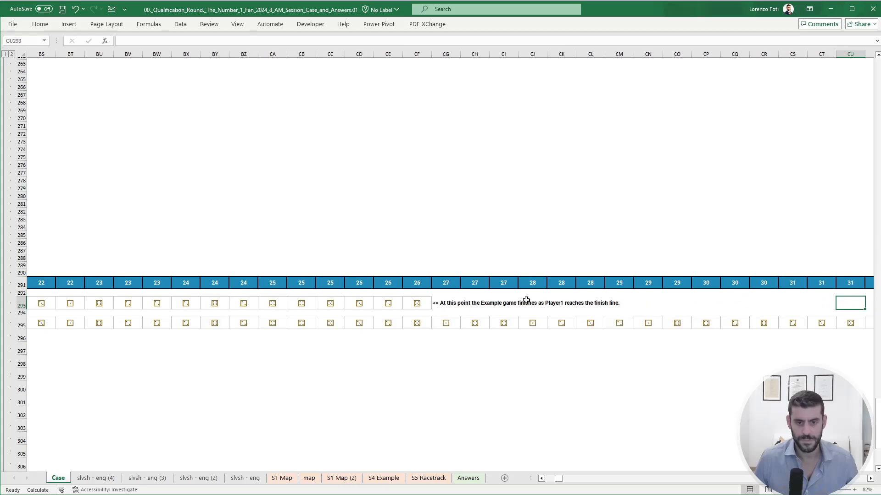
pyautogui.press('Left')
pyautogui.press('Left')
pyautogui.press('Left')
pyautogui.press('Left')
pyautogui.press('Left')
pyautogui.press('Left')
pyautogui.press('Left')
pyautogui.press('Left')
pyautogui.press('Left')
pyautogui.press('Left')
pyautogui.press('Left')
pyautogui.press('Left')
pyautogui.press('Left')
pyautogui.press('Left')
pyautogui.press('Left')
pyautogui.press('Left')
pyautogui.press('Left')
pyautogui.press('Left')
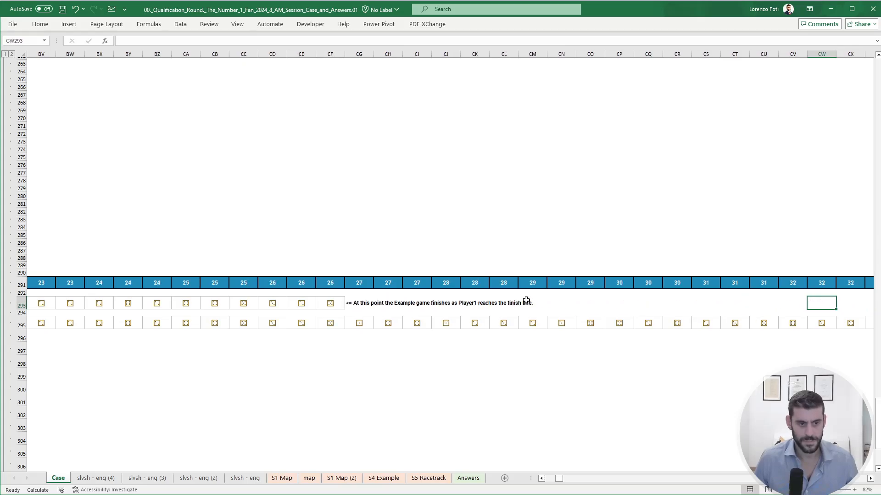
pyautogui.press('Right')
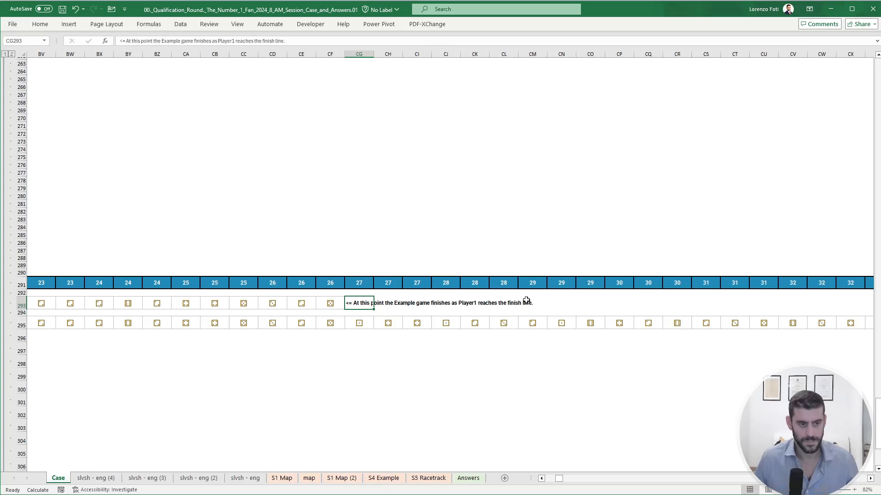
pyautogui.moveTo(362, 297); pyautogui.dragTo(361, 274)
# - On slvsh - eng (4), enter 1 in M9 and =IF(M9=1,2,1) in M10 to alternate the player for each throw
pyautogui.click(98, 479)
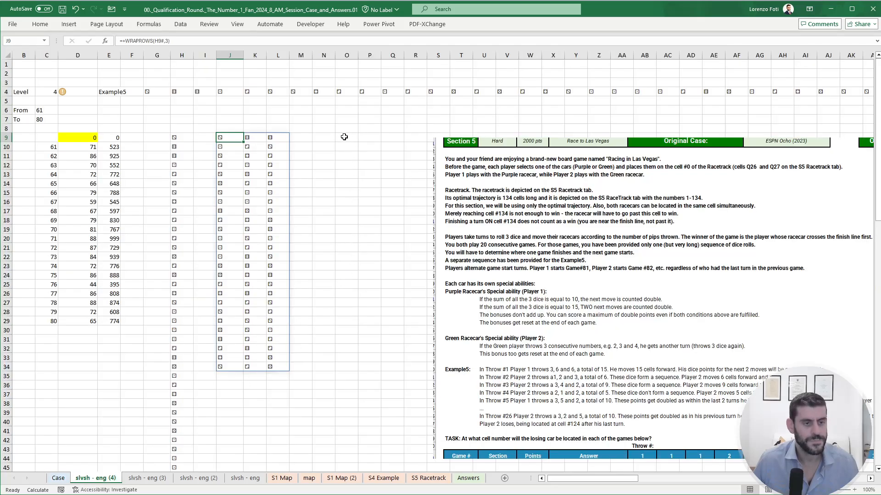
pyautogui.click(301, 137)
pyautogui.write('1')
pyautogui.press('Return')
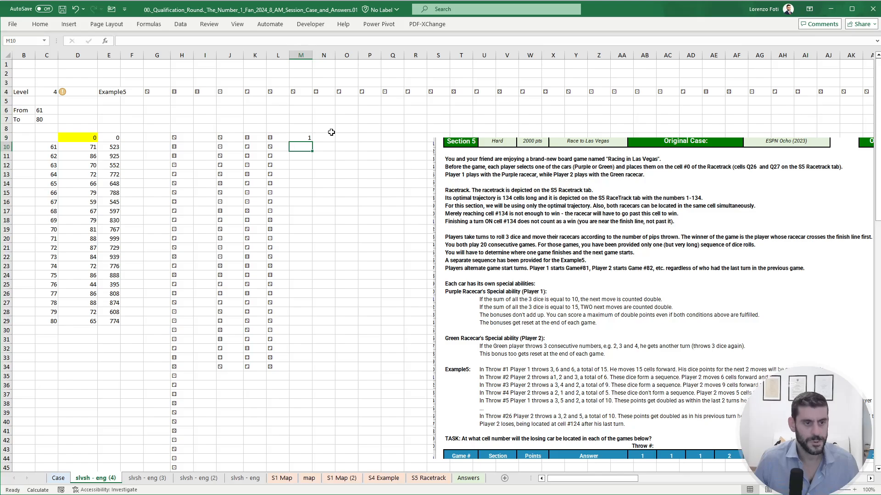
pyautogui.write('+if(')
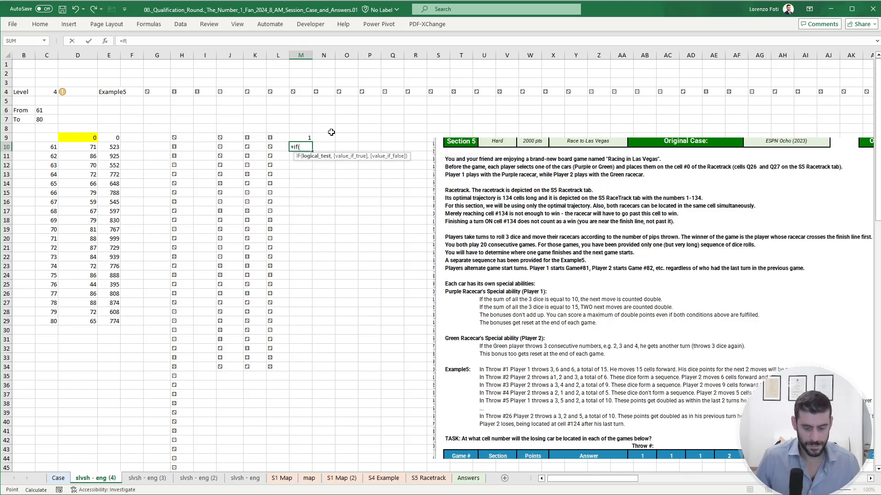
pyautogui.press('Up')
pyautogui.write('=1,2,1,)')
pyautogui.press('Return')
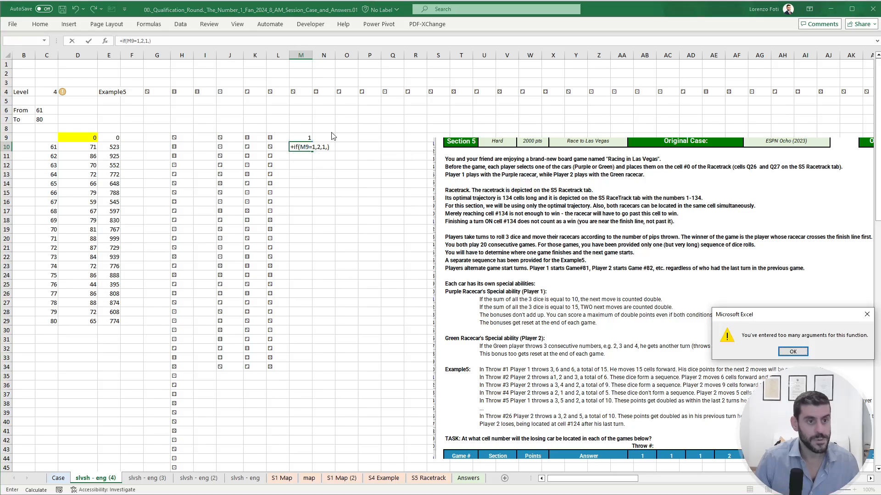
pyautogui.press('Return')
pyautogui.press('BackSpace')
pyautogui.press('Return')
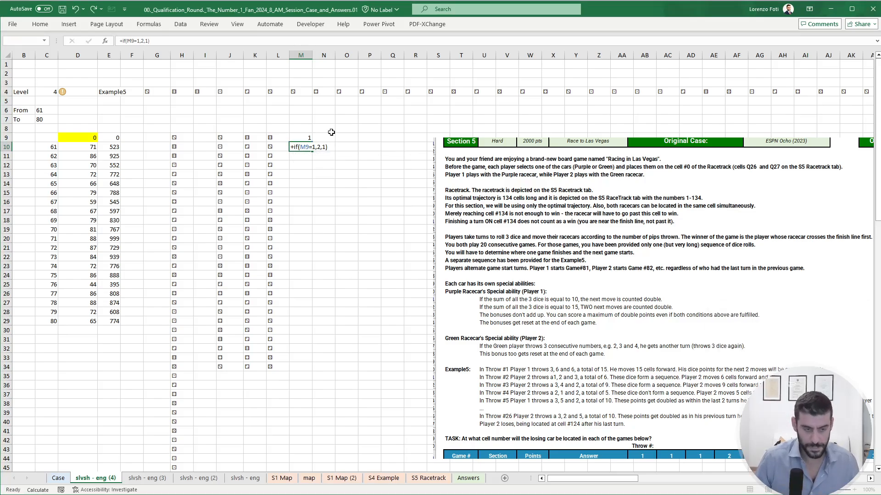
# - Copy the alternating player formula from M10 down to M34, the last throw row
pyautogui.press('Up')
pyautogui.hotkey('ctrl', 'c')
pyautogui.press('Left')
pyautogui.hotkey('ctrl', 'Down')
pyautogui.press('Right')
pyautogui.hotkey('ctrl', 'shift', 'Up')
pyautogui.hotkey('ctrl', 'v')
pyautogui.press('Escape')
pyautogui.press('Up')
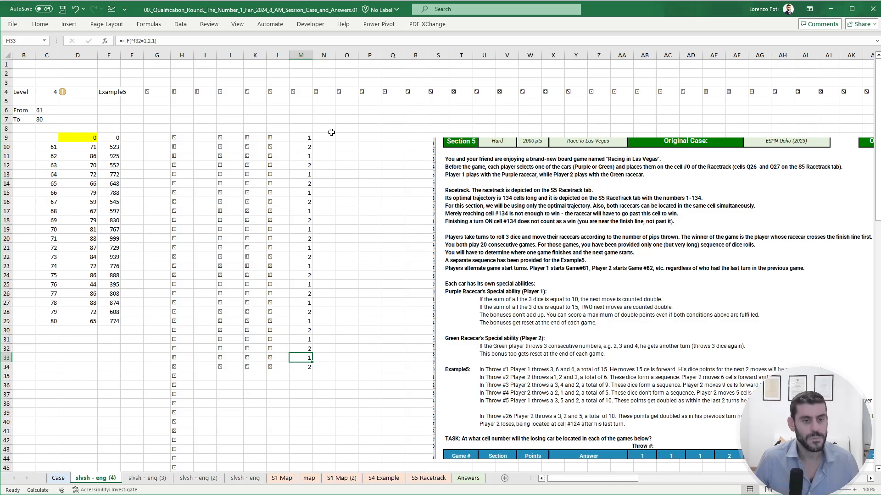
# - Move the Section 5 rules picture over to around column X to free up columns for the working
pyautogui.moveTo(509, 208); pyautogui.dragTo(629, 199)
pyautogui.click(380, 141)
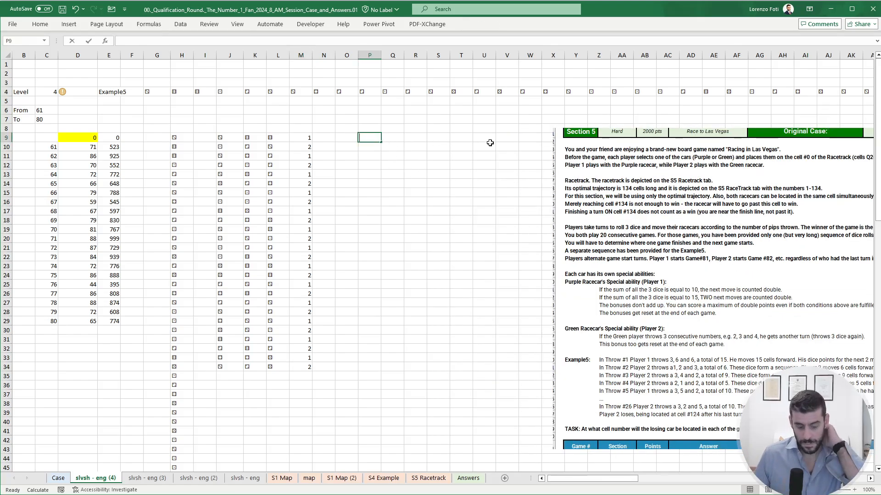
# - In P9, enter =FILTER($J$9#,$M$9:$M$34=1) to list only Player 1's dice throws
pyautogui.write('+fil')
pyautogui.press('Tab')
pyautogui.press('Left')
pyautogui.press('Left')
pyautogui.press('Left')
pyautogui.press('Left')
pyautogui.press('Left')
pyautogui.press('Left')
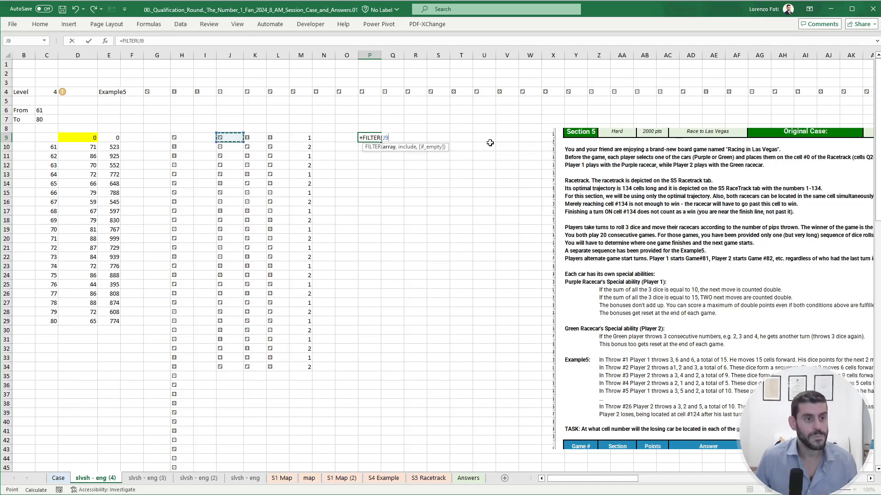
pyautogui.write('#')
pyautogui.press('F4')
pyautogui.write(',')
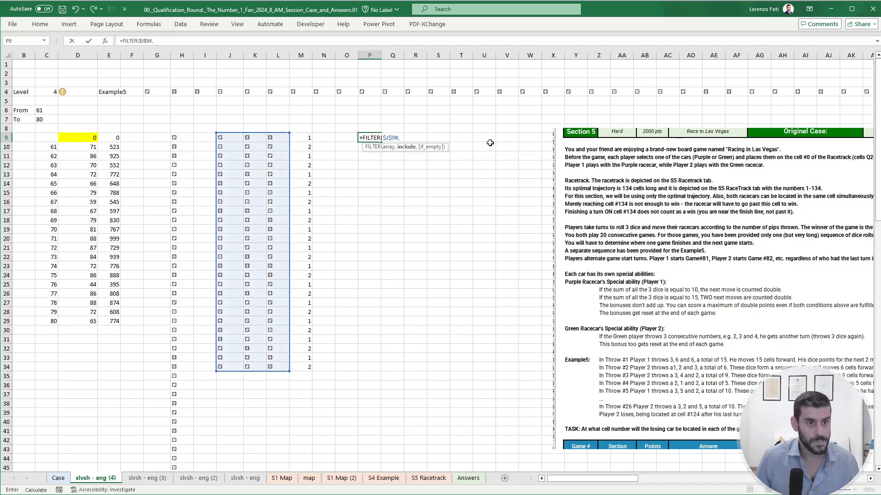
pyautogui.press('Left')
pyautogui.press('Left')
pyautogui.press('Left')
pyautogui.hotkey('ctrl', 'shift', 'Down')
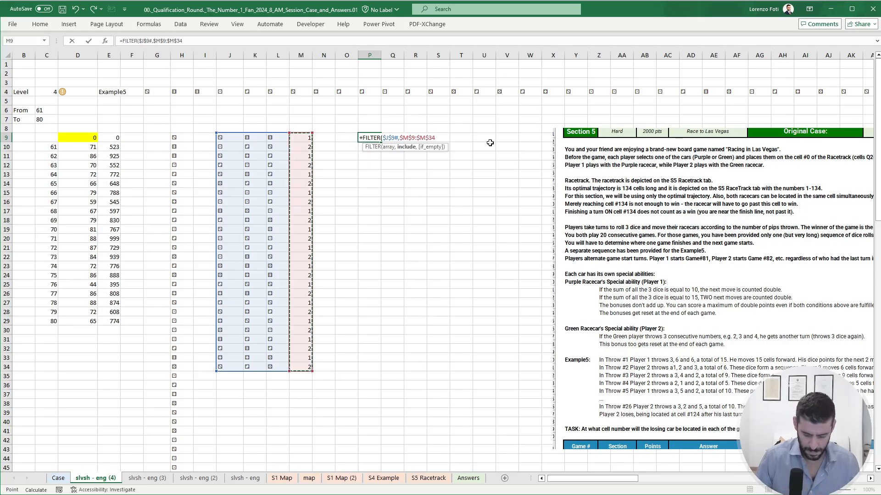
pyautogui.write('=1')
pyautogui.press('Return')
# - In S9, convert Player 1's first throw into numbers with =my.getDiceValue(P9:R9)
pyautogui.press('Up')
pyautogui.hotkey('ctrl', 'Right')
pyautogui.press('Right')
pyautogui.write('+')
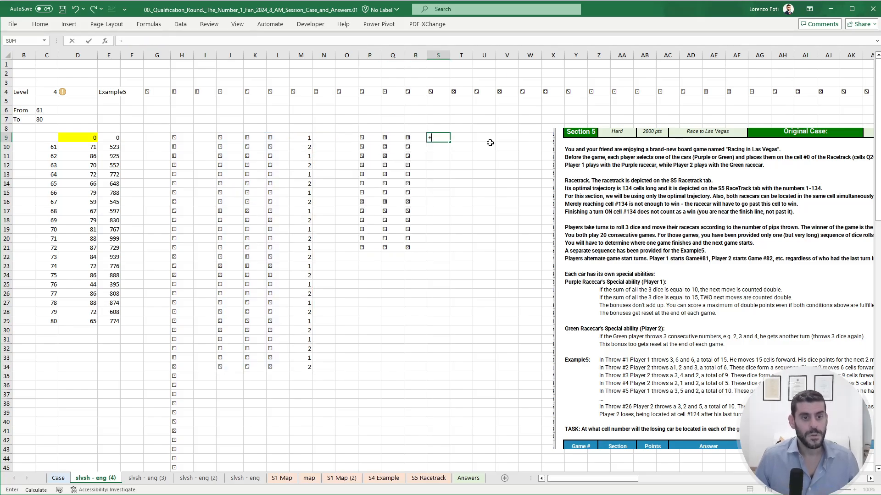
pyautogui.write('dic')
pyautogui.press('Tab')
pyautogui.press('Left')
pyautogui.press('Left')
pyautogui.press('Left')
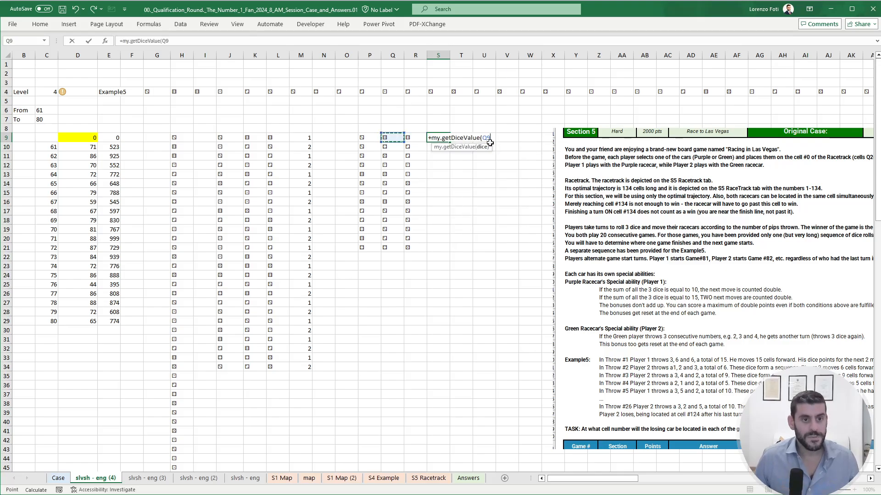
pyautogui.hotkey('shift', 'Right')
pyautogui.hotkey('shift', 'Right')
pyautogui.press('Return')
# - Copy the dice value formula from S9 down to S21, the last row of Player 1's throws
pyautogui.press('Up')
pyautogui.hotkey('ctrl', 'c')
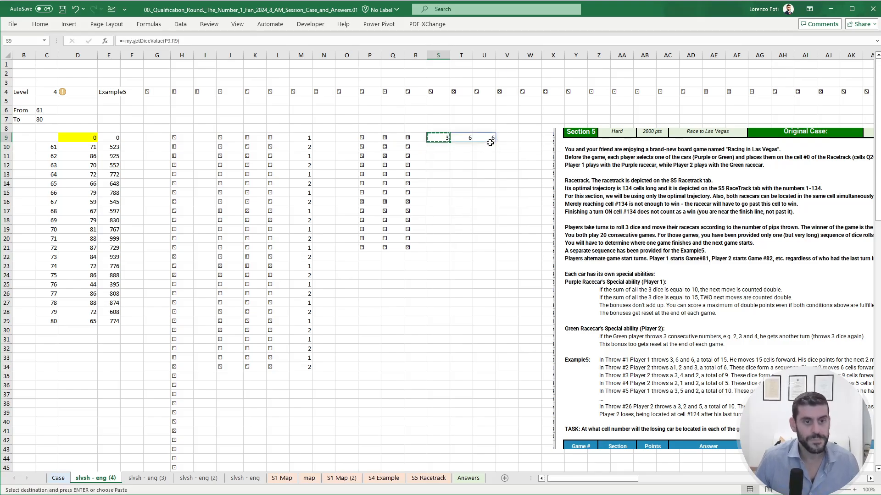
pyautogui.press('Left')
pyautogui.hotkey('ctrl', 'Down')
pyautogui.press('Right')
pyautogui.hotkey('ctrl', 'shift', 'Up')
pyautogui.hotkey('ctrl', 'v')
pyautogui.press('Escape')
pyautogui.press('Right')
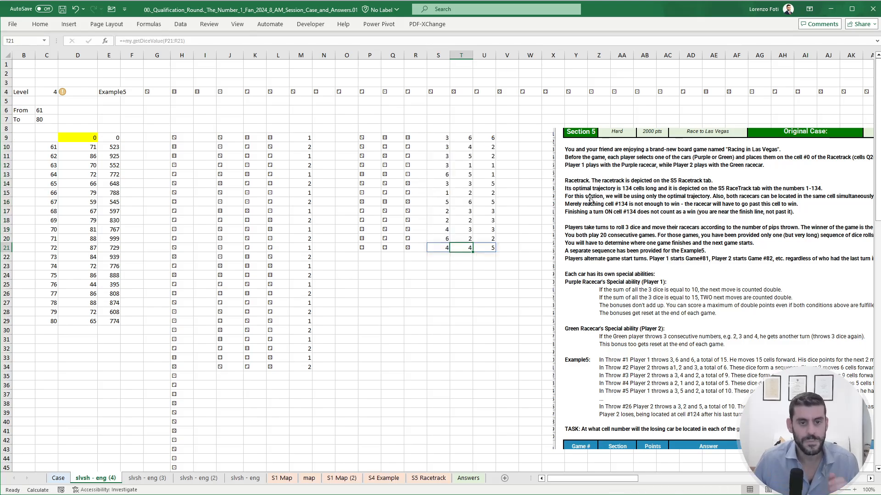
# - Move the Section 5 rules picture below the dice working, to around row 26, leaving the columns after U free
pyautogui.moveTo(641, 221); pyautogui.dragTo(521, 223)
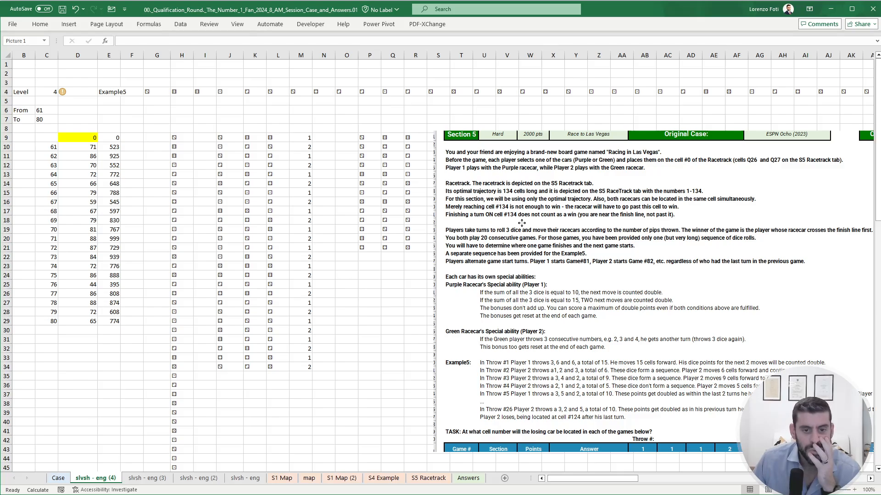
pyautogui.moveTo(521, 223); pyautogui.dragTo(431, 328)
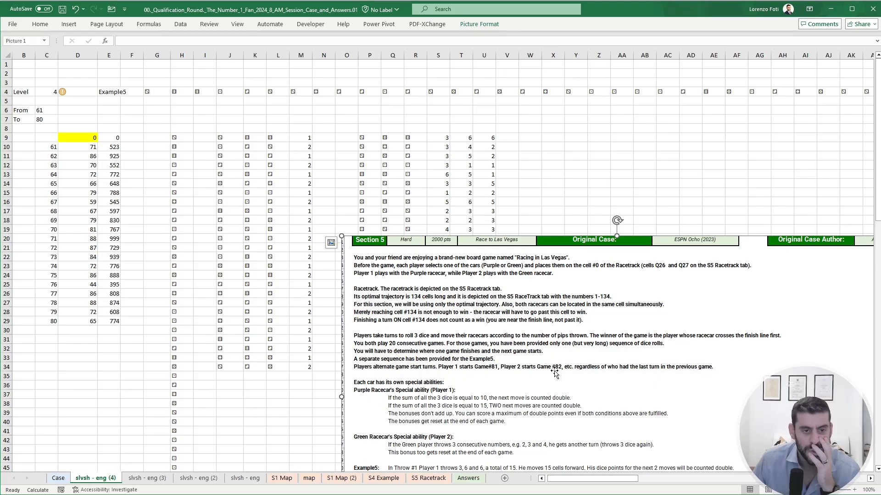
pyautogui.moveTo(554, 373); pyautogui.dragTo(549, 328)
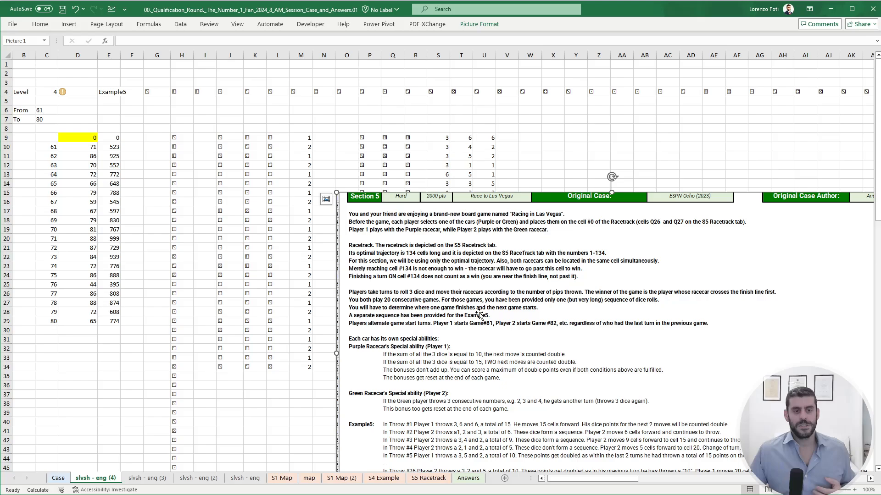
pyautogui.moveTo(503, 270); pyautogui.dragTo(497, 311)
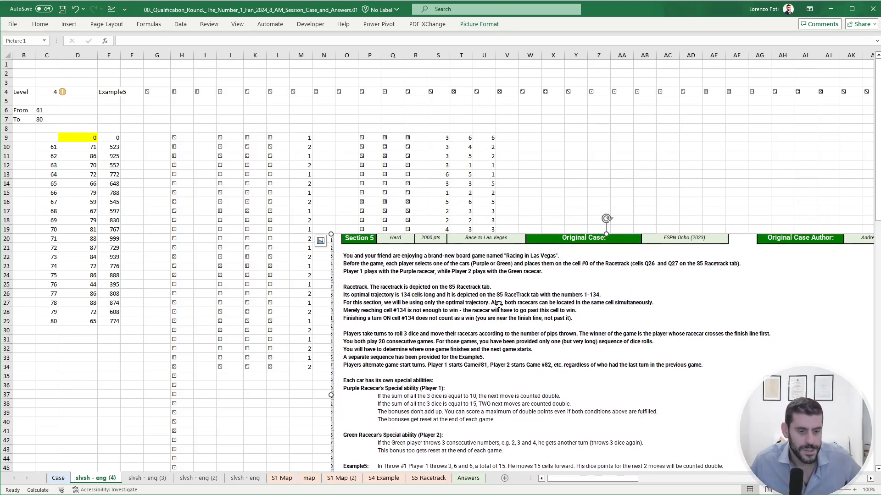
pyautogui.moveTo(499, 305); pyautogui.dragTo(471, 366)
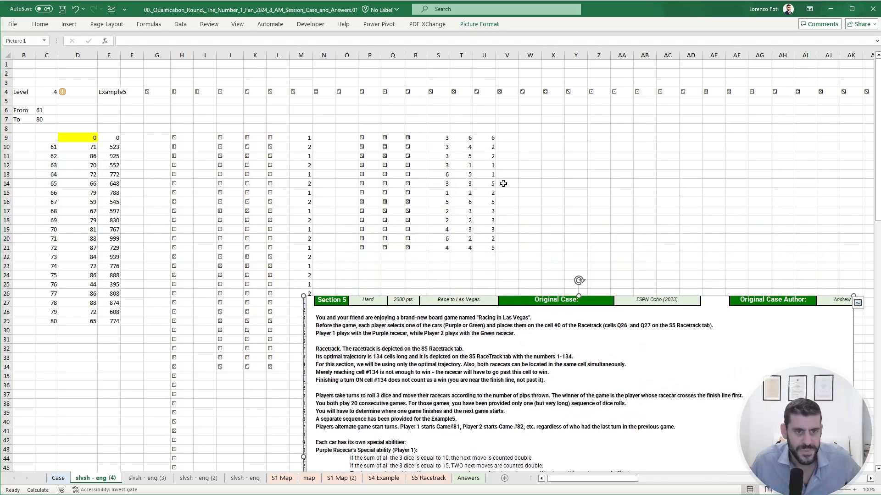
# - In V9, sum the three dice of Player 1's first throw with =SUM(S9#)
pyautogui.click(506, 138)
pyautogui.write('+')
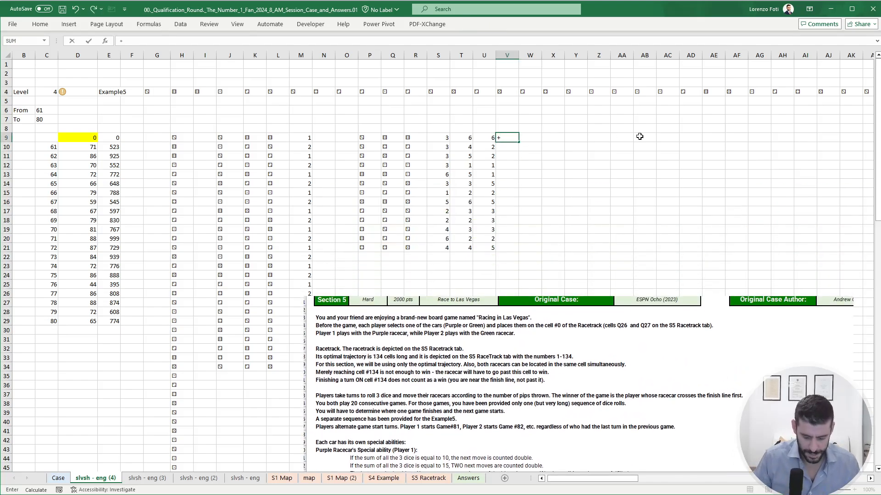
pyautogui.write('sum(')
pyautogui.press('Left')
pyautogui.press('Left')
pyautogui.press('Left')
pyautogui.hotkey('shift', 'Right')
pyautogui.hotkey('shift', 'Right')
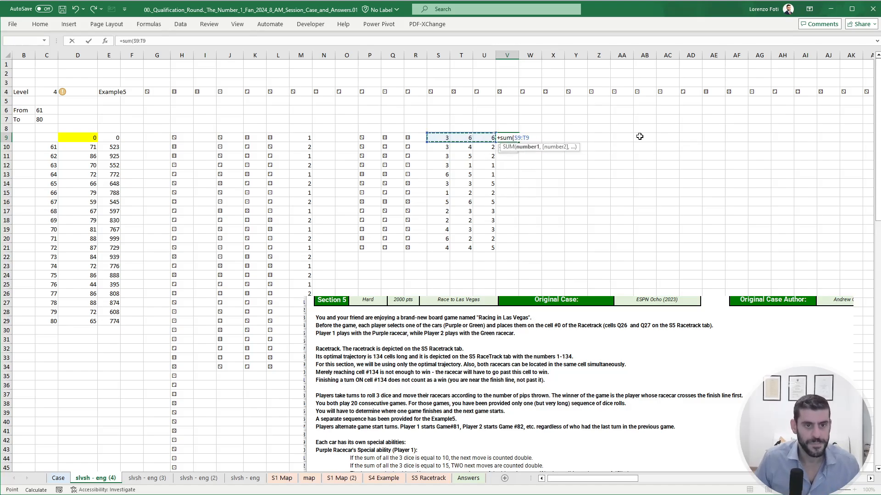
pyautogui.press('Return')
# - Copy the dice sum from V9 down to V21 and head the column Tot in V8
pyautogui.press('Up')
pyautogui.hotkey('ctrl', 'c')
pyautogui.press('Left')
pyautogui.hotkey('ctrl', 'Down')
pyautogui.press('Right')
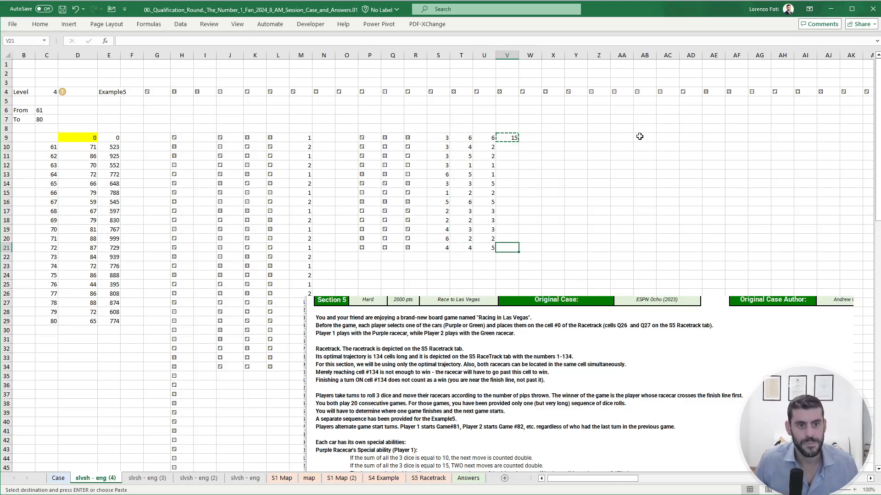
pyautogui.hotkey('ctrl', 'shift', 'Up')
pyautogui.hotkey('ctrl', 'v')
pyautogui.hotkey('ctrl', 'Up')
pyautogui.press('Up')
pyautogui.write('Tot')
pyautogui.press('Return')
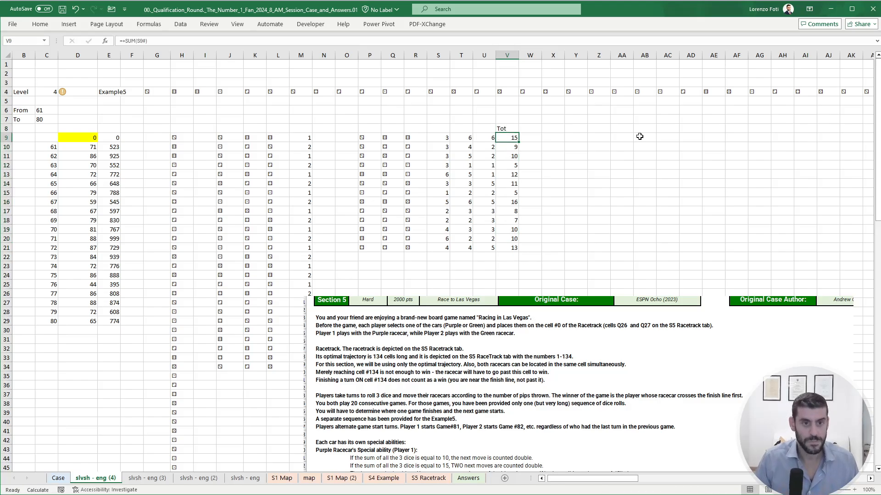
# - Add headers for the two bonus checks in W8 and X8, naming the second one Check b2
pyautogui.press('Right')
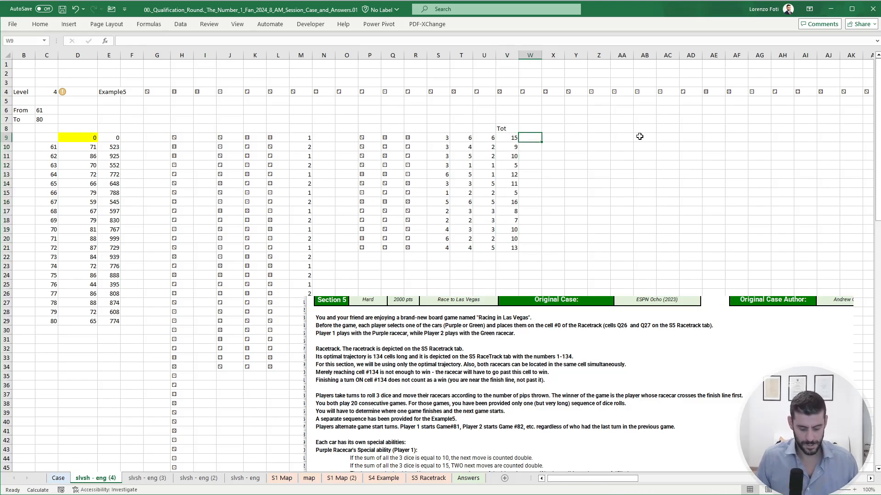
pyautogui.press('Up')
pyautogui.write('Ch')
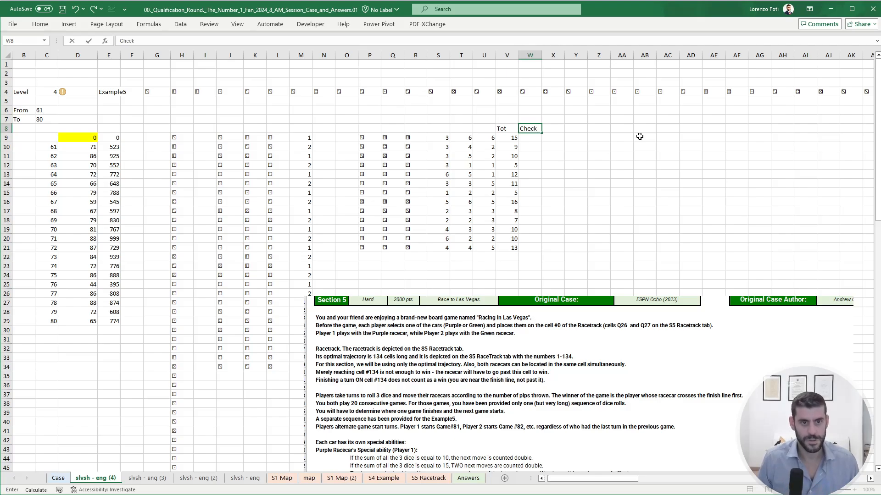
pyautogui.press('BackSpace')
pyautogui.press('BackSpace')
pyautogui.press('BackSpace')
pyautogui.press('BackSpace')
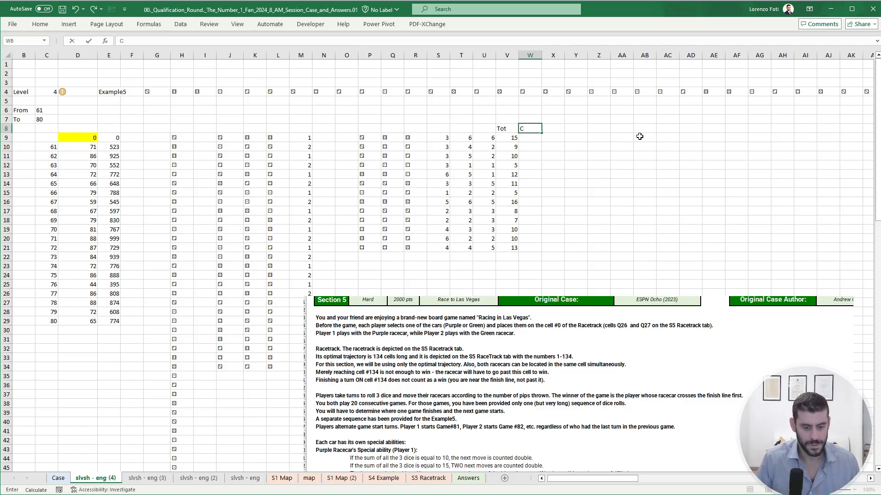
pyautogui.write('heck b1')
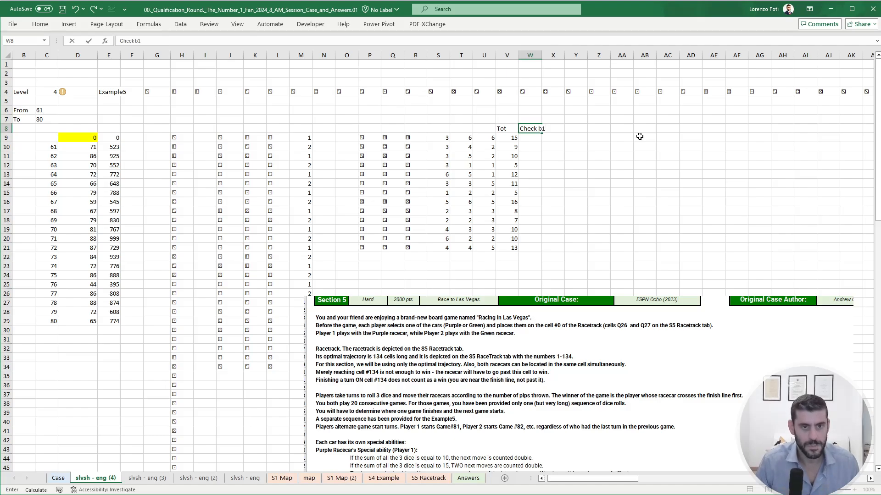
pyautogui.press('Tab')
pyautogui.write('C')
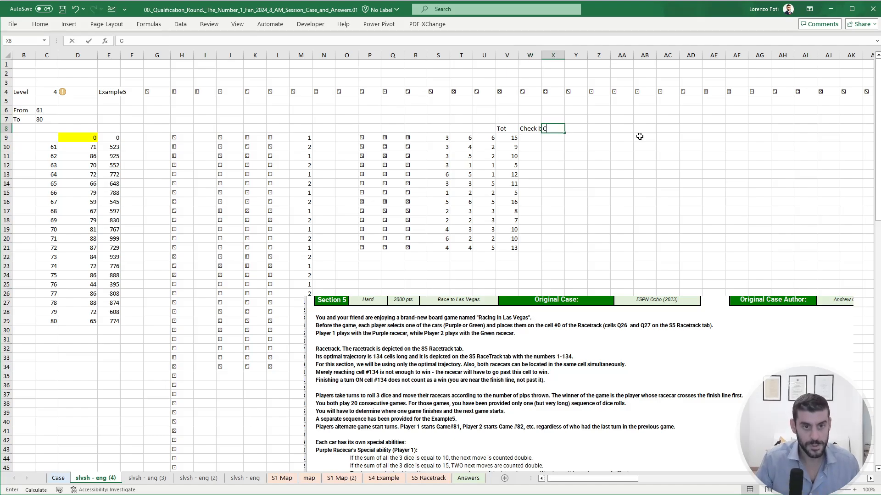
pyautogui.write('heck b2')
pyautogui.press('Return')
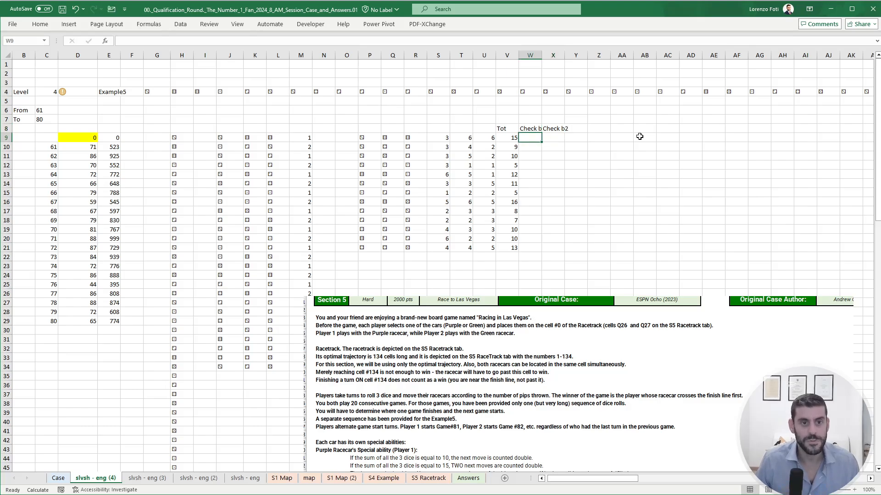
# - In W9, flag a dice total of 10 with =IF(V9=10,1,0)
pyautogui.write('+if(')
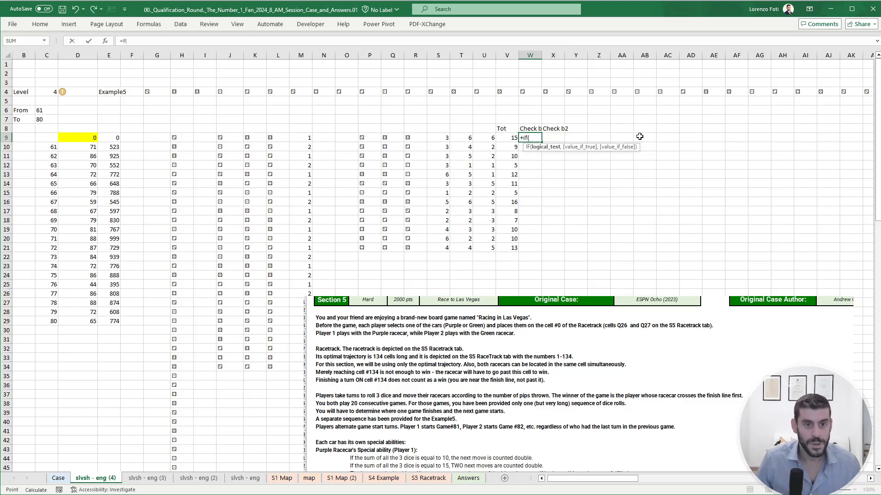
pyautogui.press('Left')
pyautogui.write('=10,1,0')
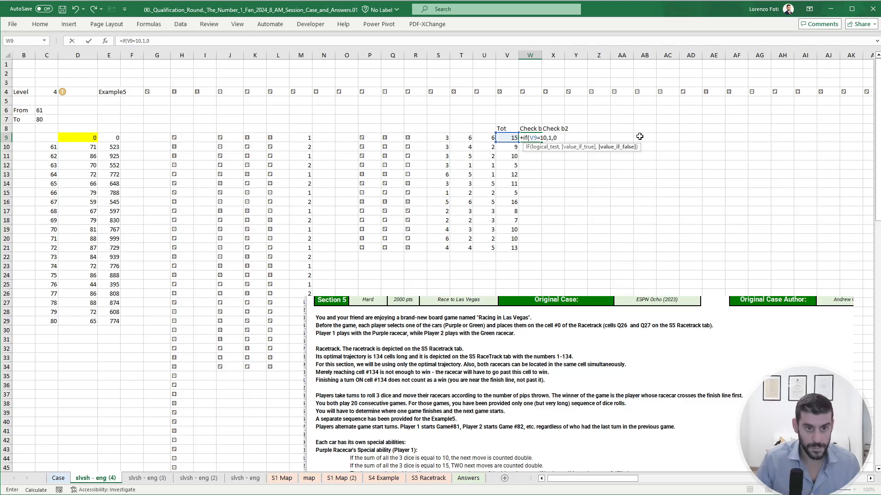
pyautogui.press('Return')
# - In X9, reuse the W9 check but have it test V9 for a dice total of 15
pyautogui.press('Up')
pyautogui.press('Right')
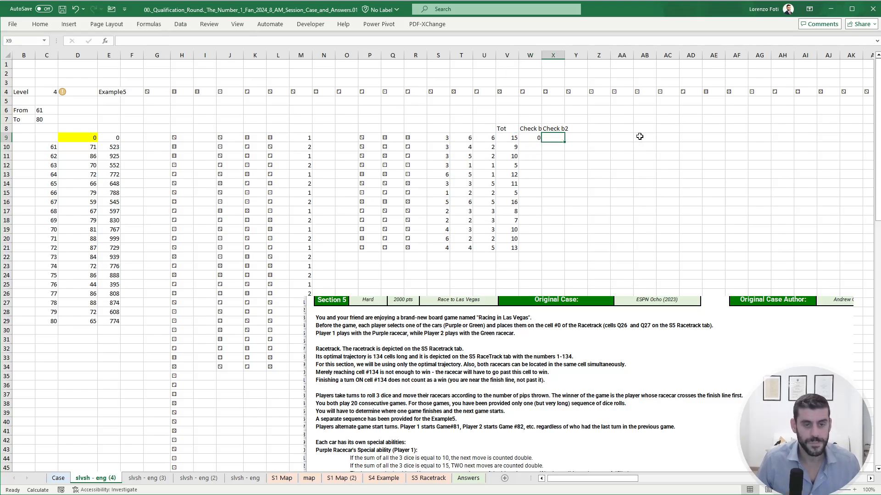
pyautogui.hotkey('ctrl', 'r')
pyautogui.press('F2')
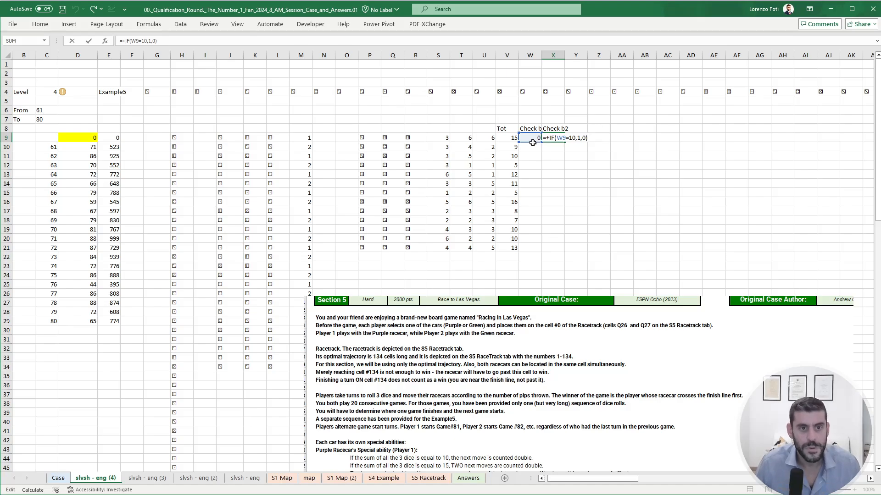
pyautogui.moveTo(533, 142); pyautogui.dragTo(510, 142)
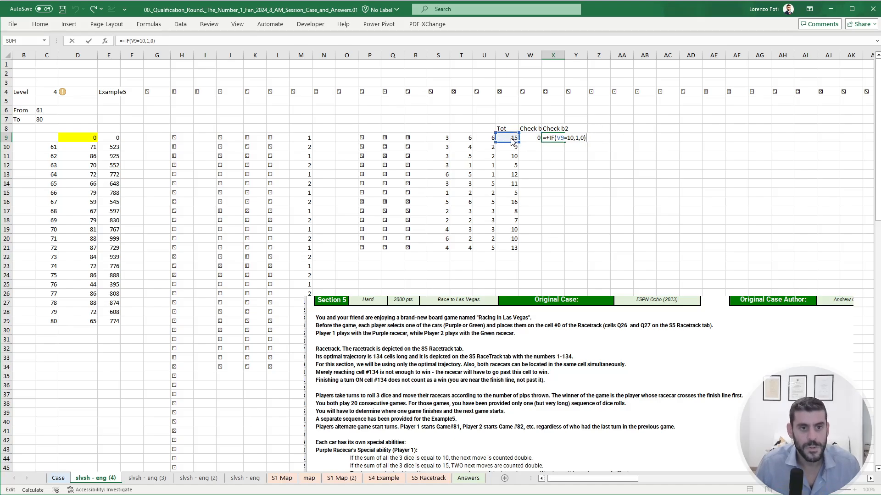
pyautogui.click(143, 41)
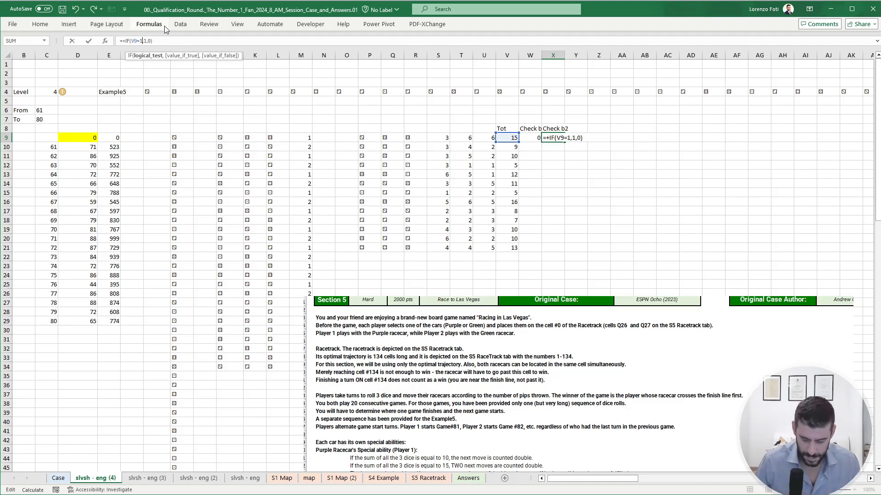
pyautogui.press('Return')
# - Head column Y with Value in Y8 and set Y9 equal to the first throw's total, =V9
pyautogui.press('Up')
pyautogui.press('Right')
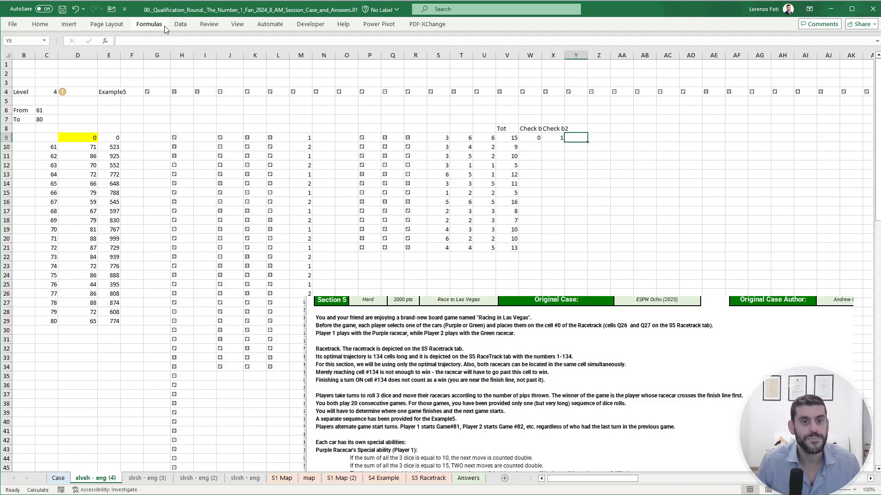
pyautogui.press('Up')
pyautogui.write('Value')
pyautogui.press('Return')
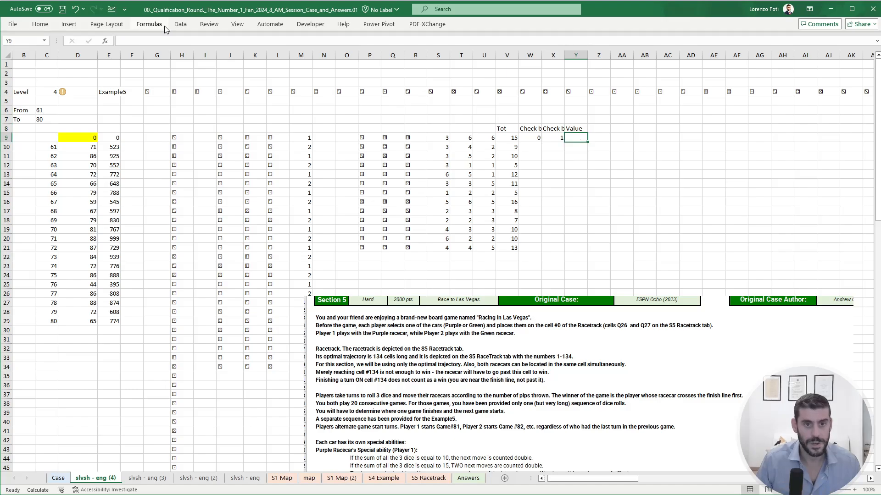
pyautogui.write('=')
pyautogui.press('Left')
pyautogui.press('Left')
pyautogui.press('Left')
pyautogui.press('Return')
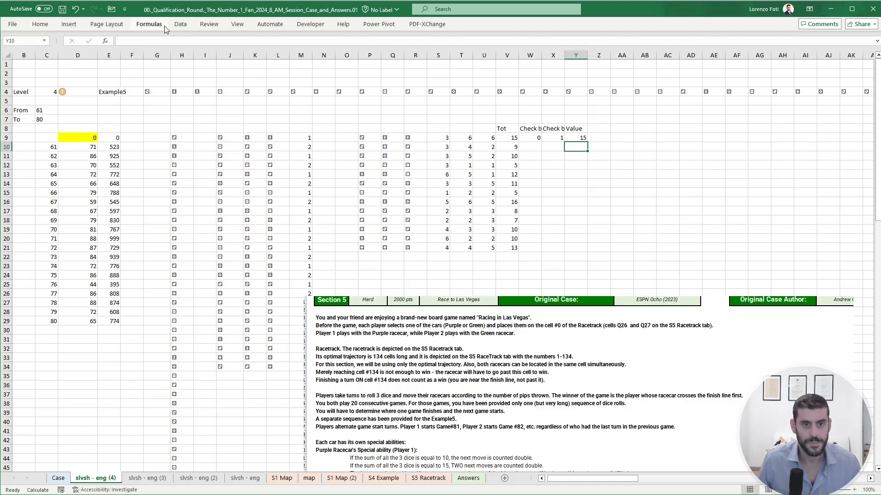
pyautogui.press('Left')
pyautogui.press('Left')
pyautogui.write('+')
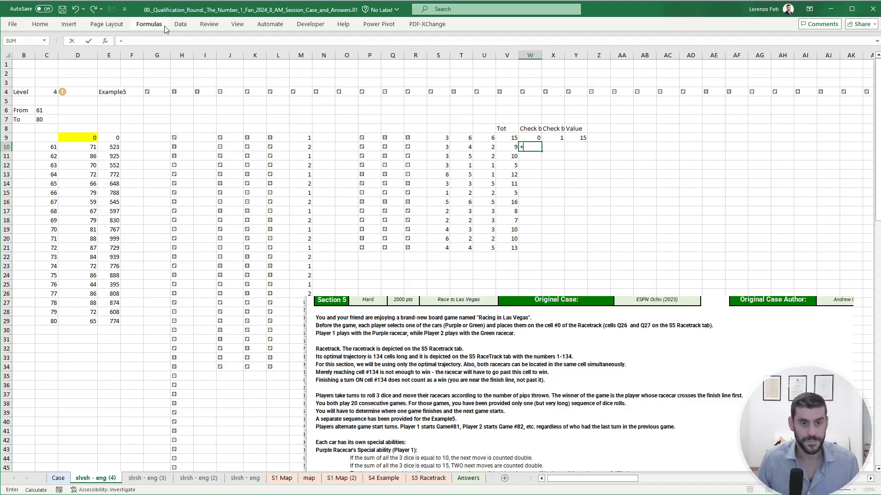
pyautogui.press('Escape')
# - Copy both bonus check formulas from W9:X9 down to row 21
pyautogui.press('Up')
pyautogui.hotkey('shift', 'Right')
pyautogui.hotkey('ctrl', 'c')
pyautogui.press('Left')
pyautogui.hotkey('ctrl', 'Down')
pyautogui.press('Right')
pyautogui.hotkey('ctrl', 'shift', 'Up')
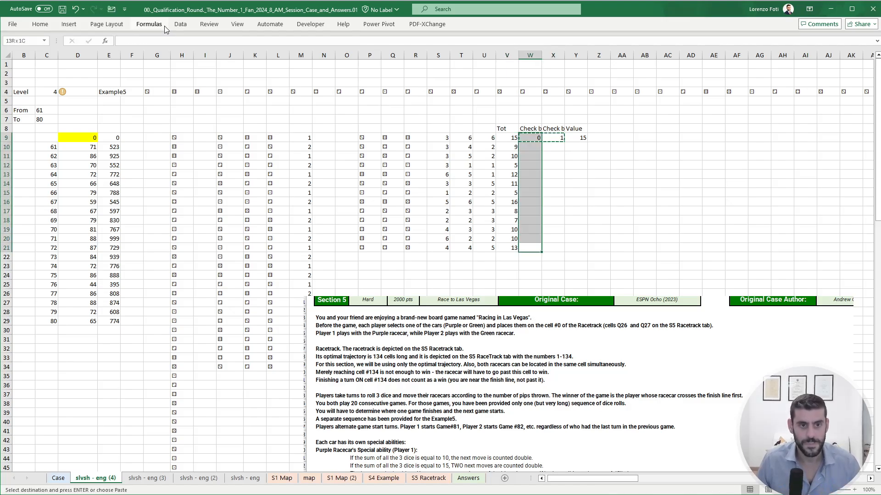
pyautogui.hotkey('shift', 'Right')
pyautogui.hotkey('ctrl', 'v')
pyautogui.press('Escape')
pyautogui.press('Up')
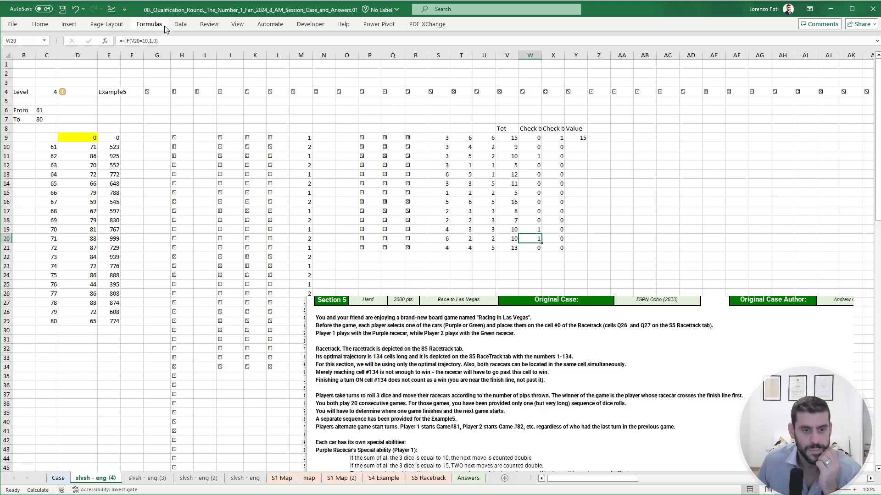
# - Move the Section 5 rules picture back up to around row 9 to read the special abilities and Example5
pyautogui.moveTo(407, 375); pyautogui.dragTo(383, 215)
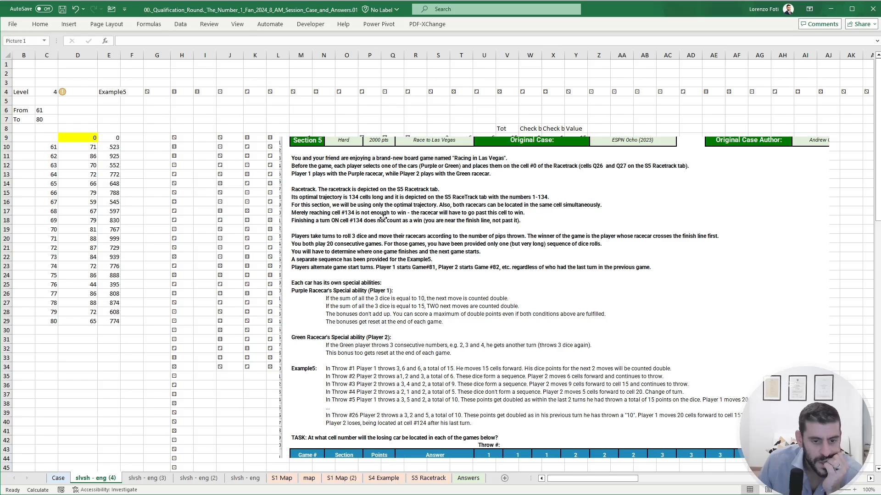
# - Reposition the Section 5 rules picture to read both racecars' special abilities and Example5, leaving it below the throw table
pyautogui.moveTo(383, 219); pyautogui.dragTo(388, 272)
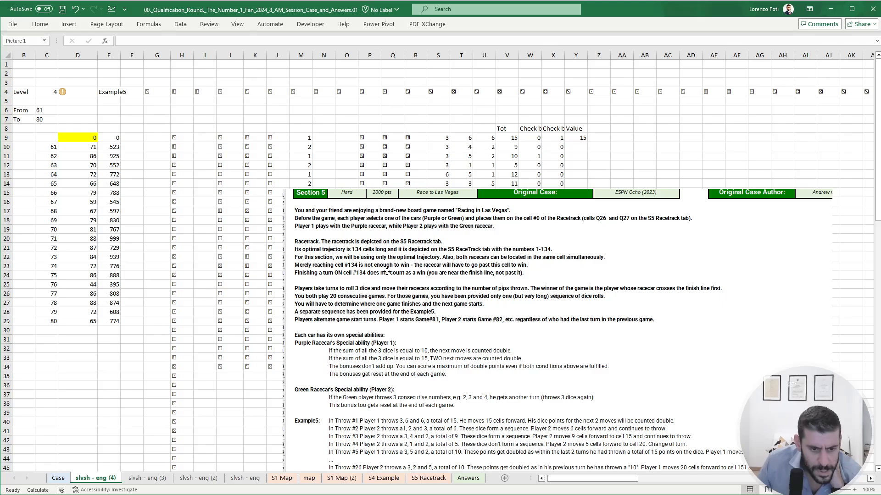
pyautogui.moveTo(386, 271); pyautogui.dragTo(388, 239)
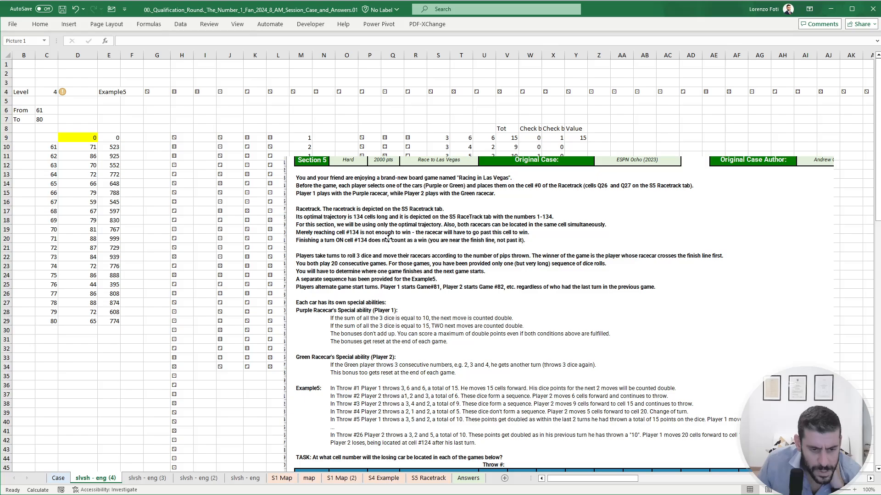
pyautogui.moveTo(388, 238); pyautogui.dragTo(362, 397)
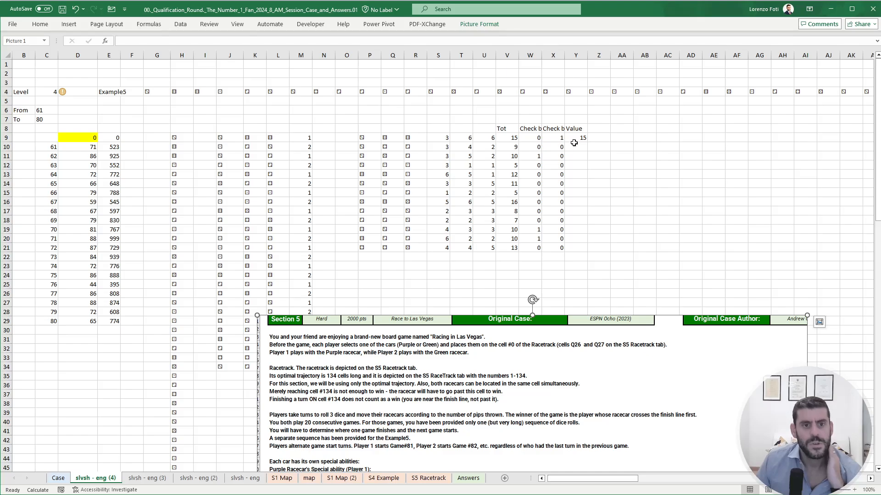
pyautogui.click(574, 143)
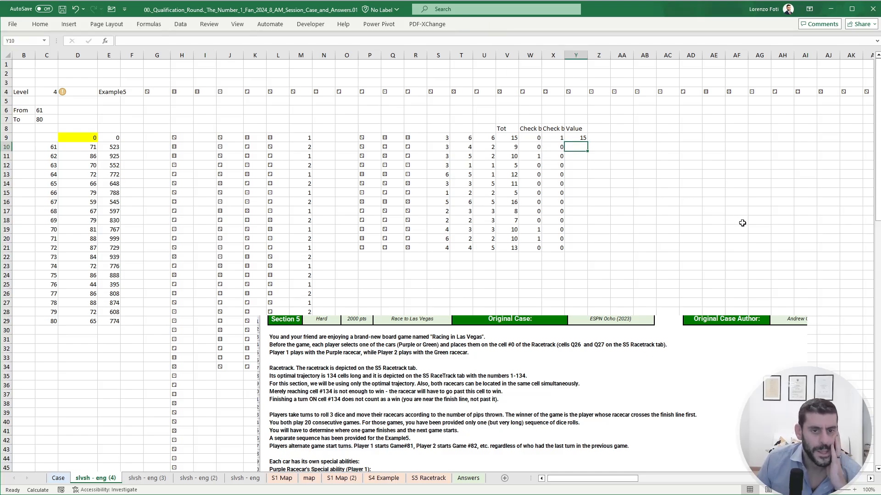
pyautogui.moveTo(500, 363); pyautogui.dragTo(504, 219)
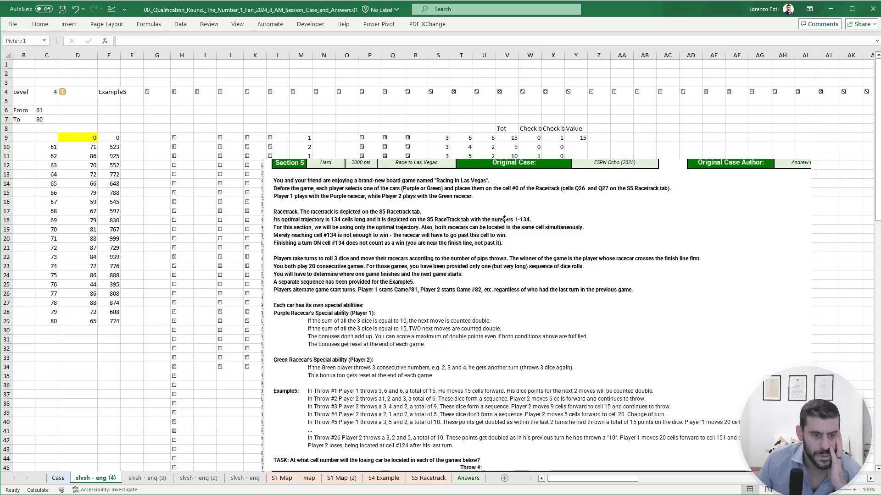
pyautogui.moveTo(504, 219); pyautogui.dragTo(503, 239)
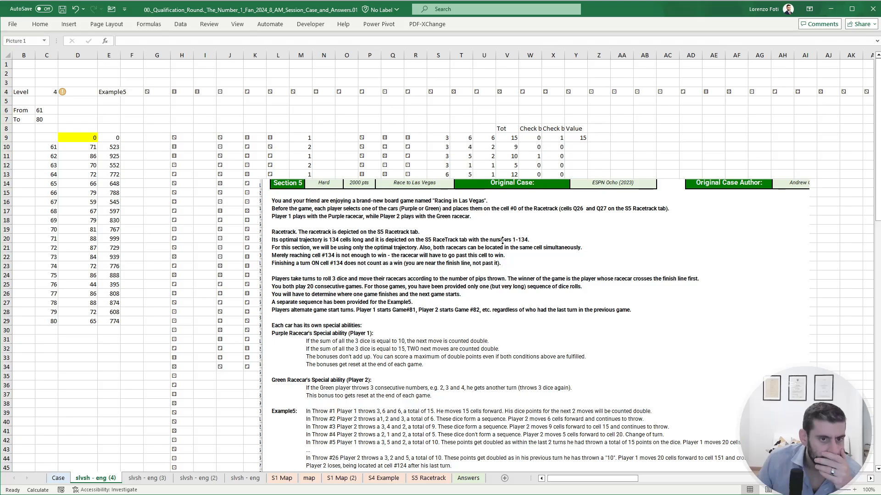
pyautogui.moveTo(502, 241); pyautogui.dragTo(522, 298)
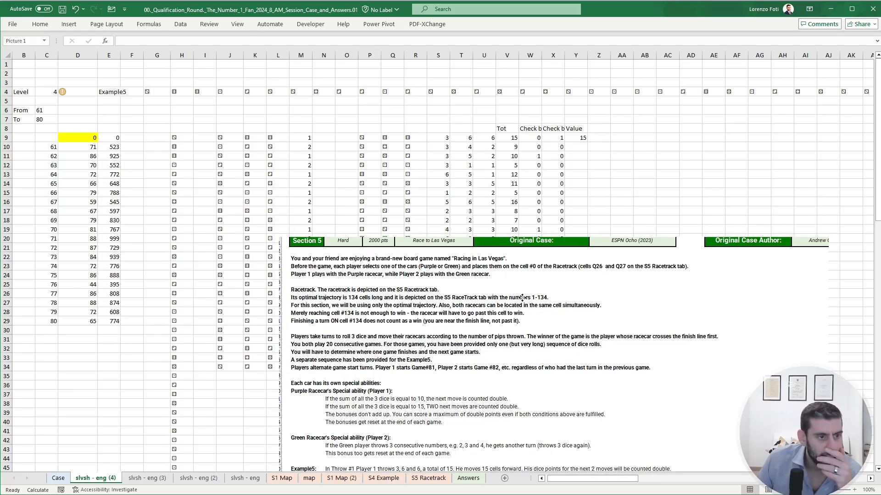
pyautogui.moveTo(522, 297); pyautogui.dragTo(522, 239)
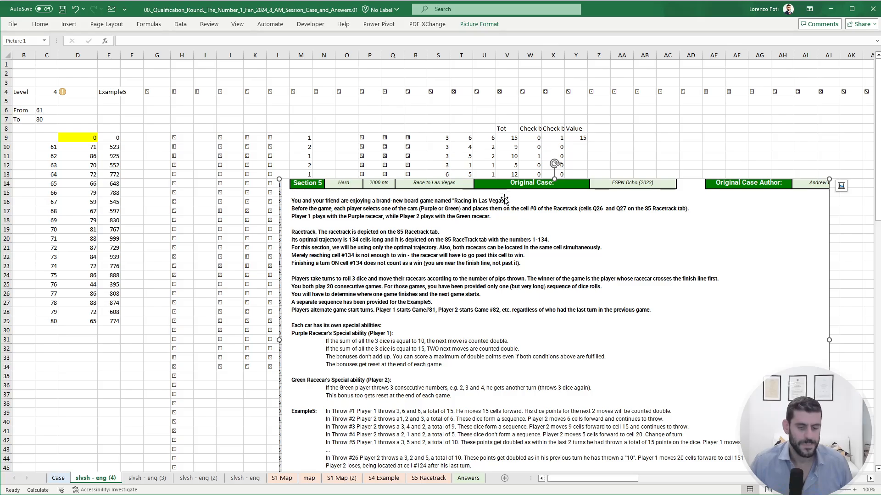
pyautogui.moveTo(493, 271); pyautogui.dragTo(492, 247)
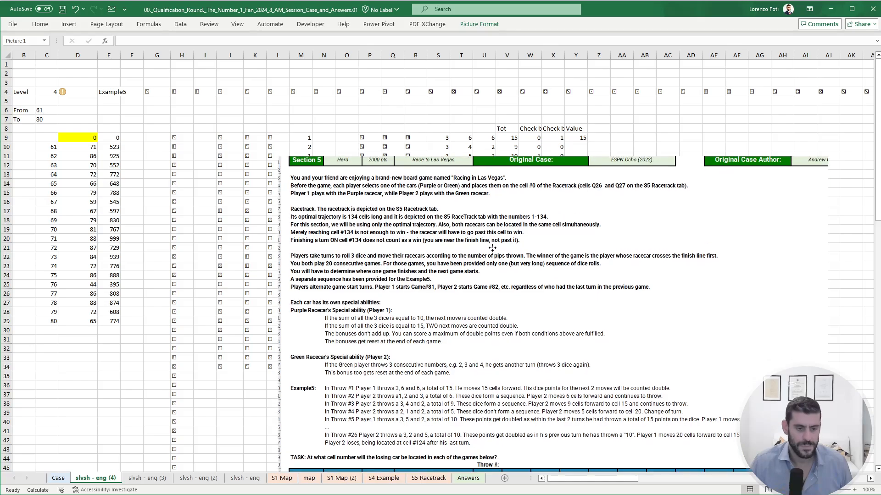
pyautogui.moveTo(492, 248); pyautogui.dragTo(467, 369)
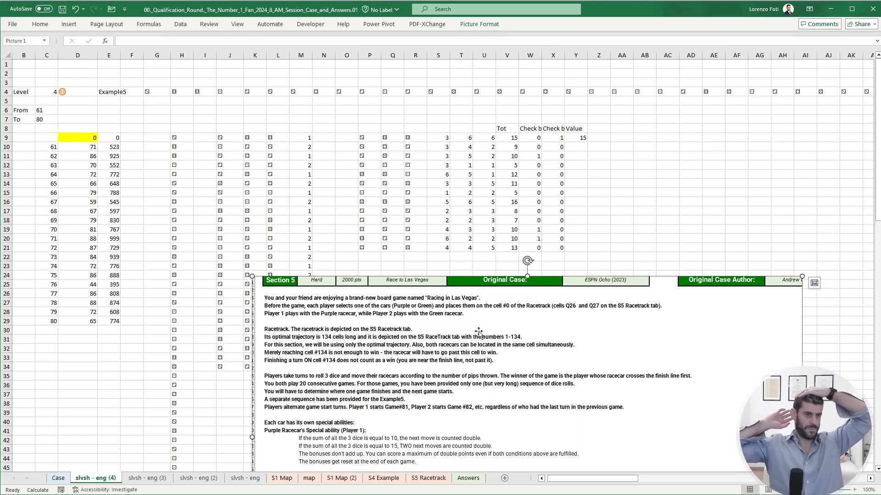
pyautogui.click(329, 103)
pyautogui.press('Down')
pyautogui.write('+dice')
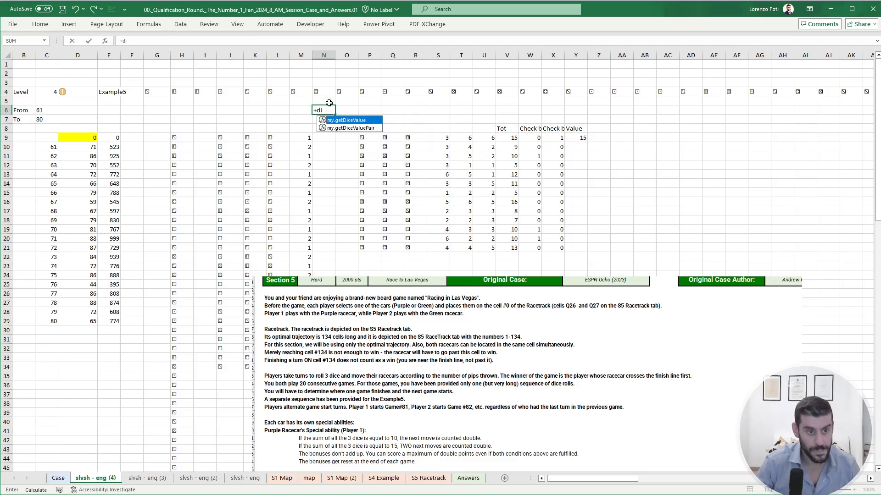
pyautogui.press('BackSpace')
pyautogui.press('BackSpace')
pyautogui.press('BackSpace')
pyautogui.press('BackSpace')
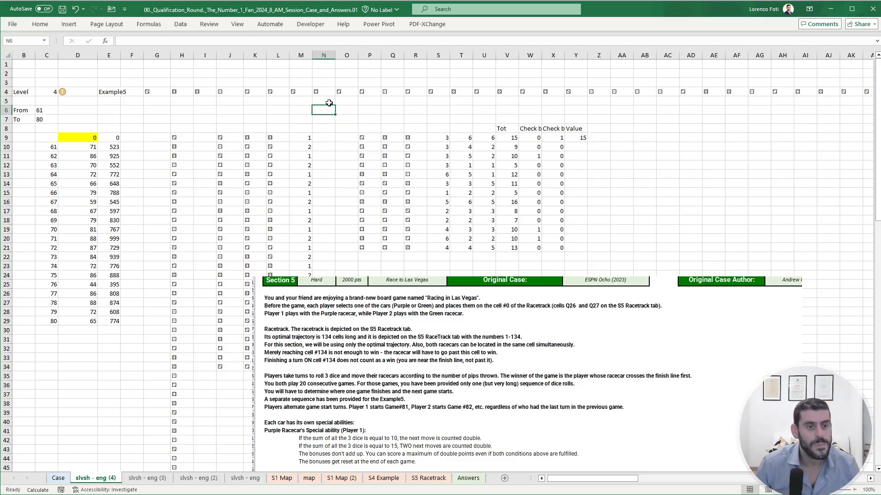
# - In N6, list the distinct dice symbols across the row with =TRANSPOSE(UNIQUE(H9#))
pyautogui.write('tr')
pyautogui.press('Tab')
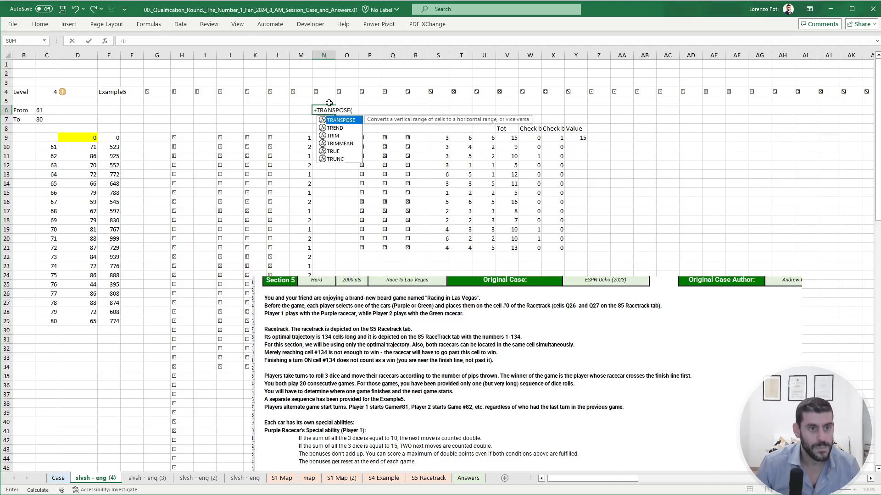
pyautogui.write('un')
pyautogui.press('Tab')
pyautogui.press('Right')
pyautogui.press('Down')
pyautogui.press('Down')
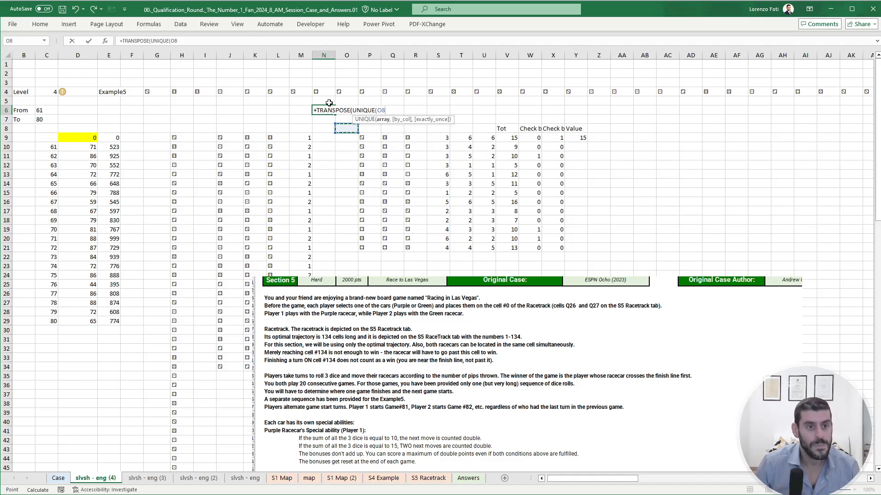
pyautogui.press('Down')
pyautogui.press('Left')
pyautogui.press('Left')
pyautogui.press('Left')
pyautogui.press('Left')
pyautogui.press('Left')
pyautogui.press('Left')
pyautogui.press('Left')
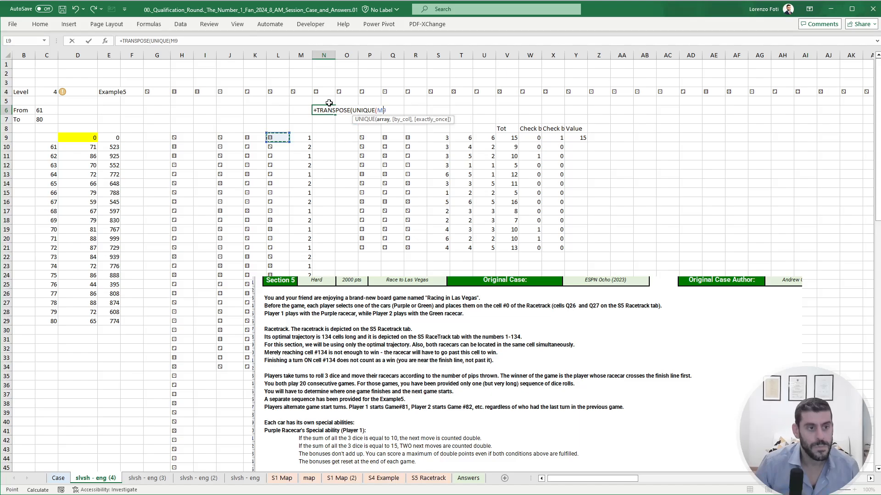
pyautogui.scroll(-14, 329, 103)
pyautogui.press('Return')
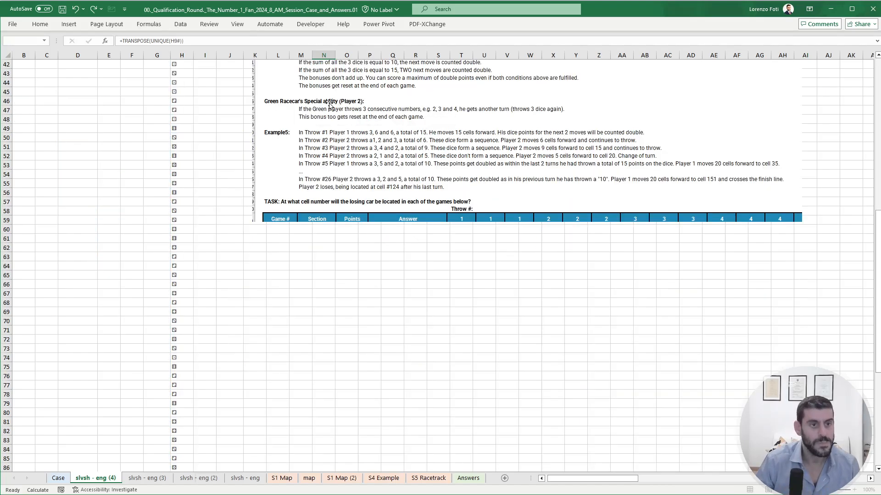
pyautogui.scroll(14, 329, 103)
pyautogui.press('Down')
pyautogui.press('Down')
pyautogui.press('Down')
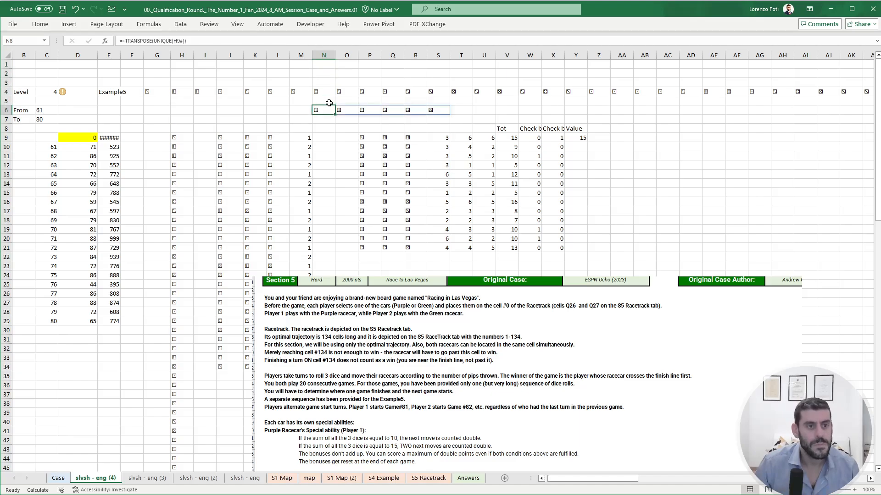
# - Replace the spilled dice symbols in N6:S6 with static values by pasting them over themselves as values
pyautogui.hotkey('ctrl', 'shift', 'Right')
pyautogui.hotkey('ctrl', 'c')
pyautogui.press('Left')
pyautogui.press('Right')
pyautogui.press('alt')
pyautogui.press('h')
pyautogui.press('v')
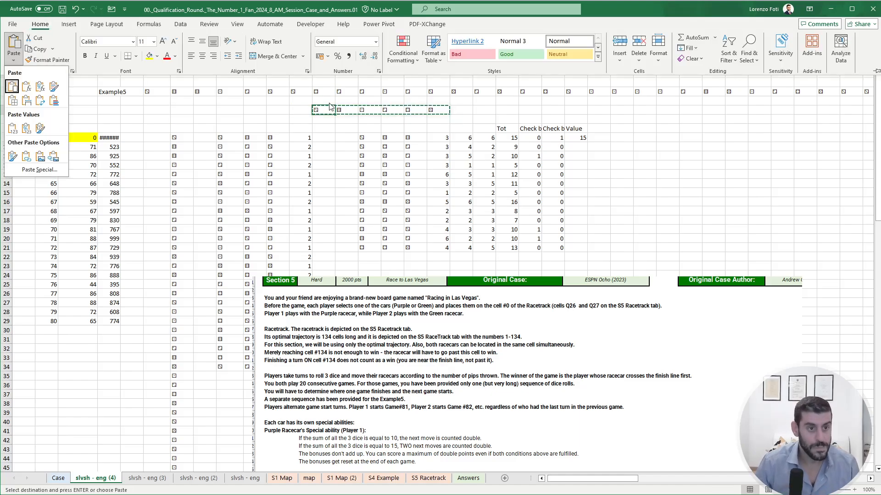
pyautogui.press('v')
pyautogui.press('Left')
pyautogui.press('Right')
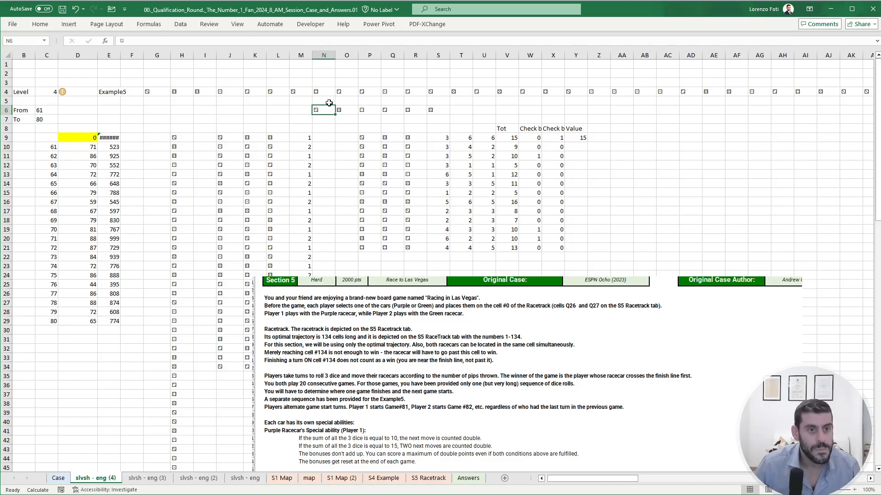
# - Rearrange the six dice symbols in row 6 in ascending order from one to six across L6:Q6
pyautogui.click(367, 110)
pyautogui.moveTo(365, 115); pyautogui.dragTo(299, 116)
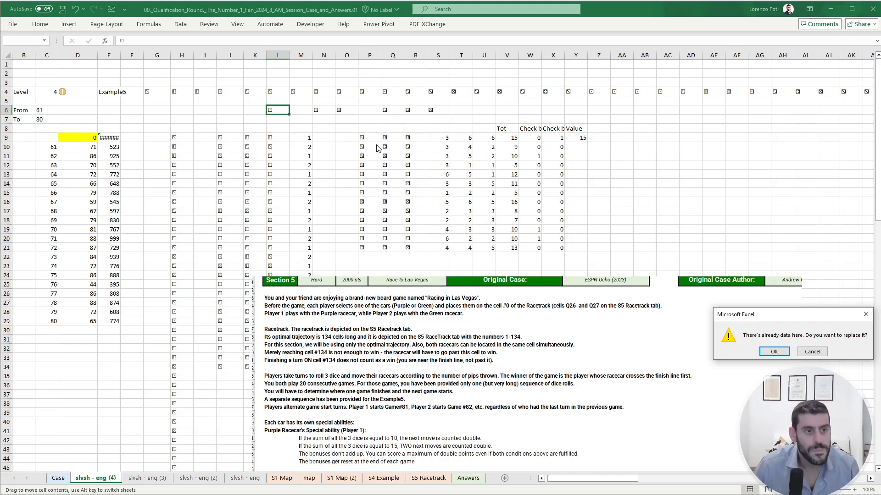
pyautogui.press('Return')
pyautogui.click(391, 111)
pyautogui.moveTo(393, 112); pyautogui.dragTo(322, 114)
pyautogui.click(334, 114)
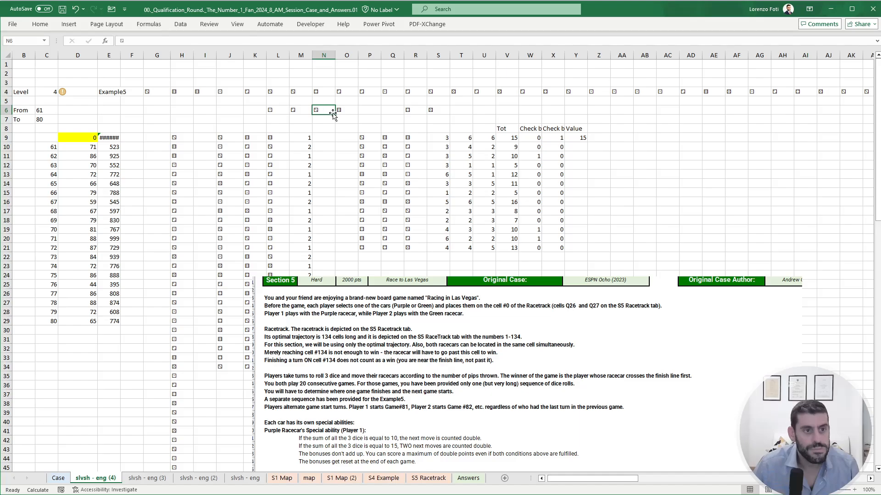
pyautogui.click(341, 113)
pyautogui.moveTo(351, 114)
pyautogui.mouseDown()
pyautogui.moveTo(413, 117)
pyautogui.moveTo(346, 117)
pyautogui.mouseUp()
pyautogui.click(412, 111)
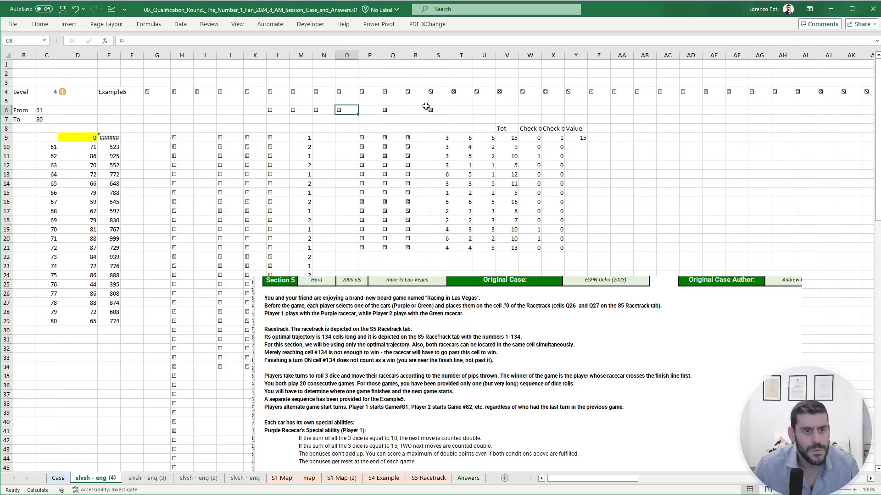
pyautogui.click(435, 111)
pyautogui.moveTo(439, 116); pyautogui.dragTo(370, 118)
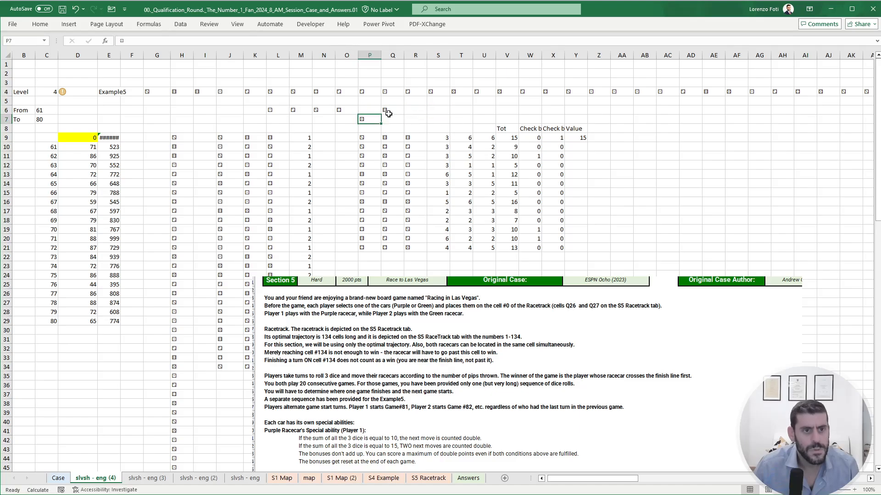
pyautogui.click(410, 113)
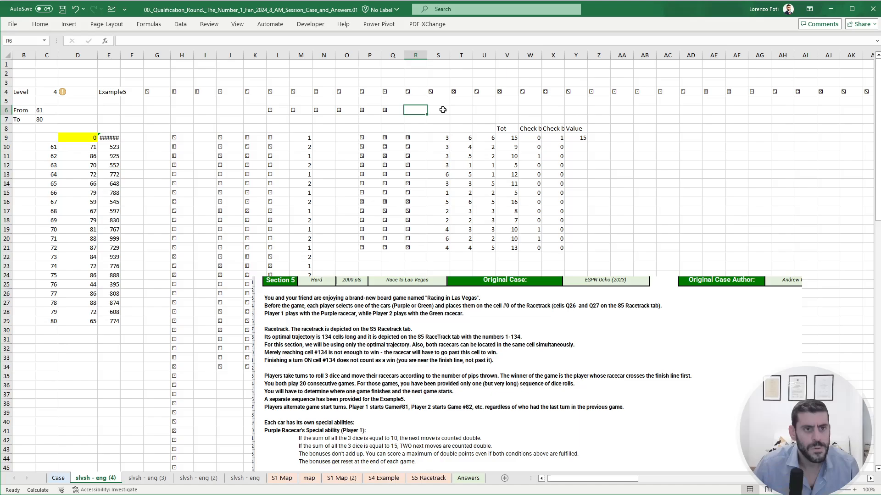
# - In S6, join the ordered dice symbols into one text string with =CONCAT(L6:Q6)
pyautogui.click(442, 110)
pyautogui.write('+CONCAT(')
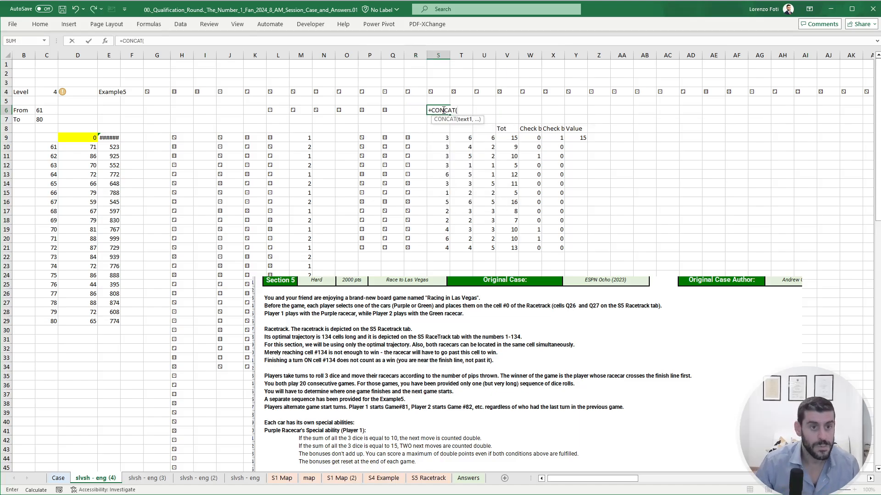
pyautogui.press('Left')
pyautogui.press('Left')
pyautogui.hotkey('ctrl', 'shift', 'Left')
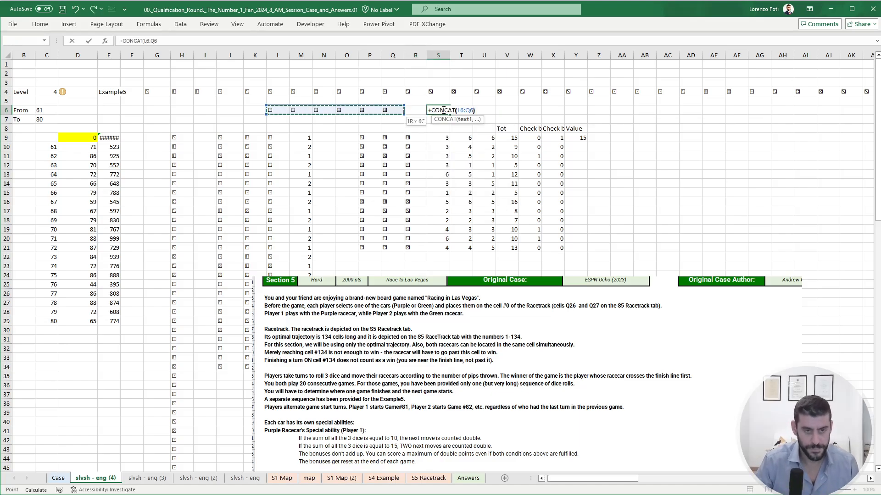
pyautogui.write(')')
pyautogui.press('Return')
pyautogui.press('Left')
pyautogui.press('Left')
pyautogui.press('Left')
pyautogui.press('Left')
pyautogui.press('Left')
pyautogui.press('Left')
pyautogui.press('Down')
pyautogui.press('Down')
pyautogui.press('Right')
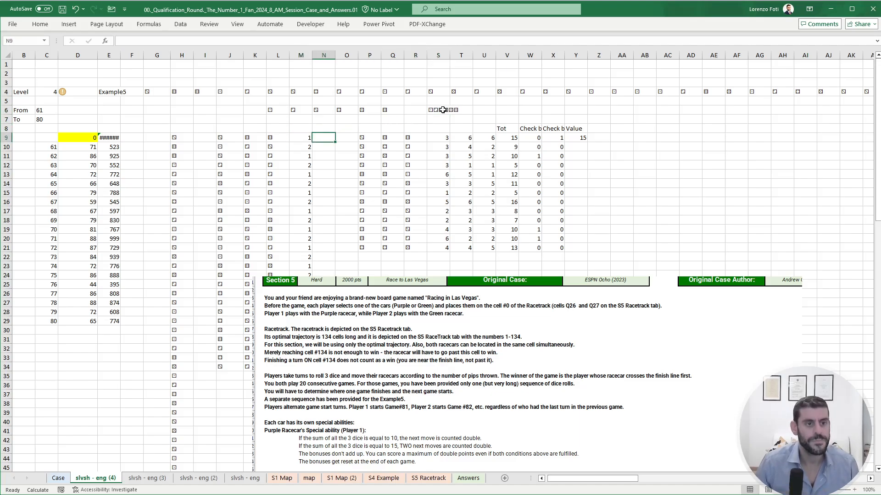
pyautogui.write('+XLOOKUP(')
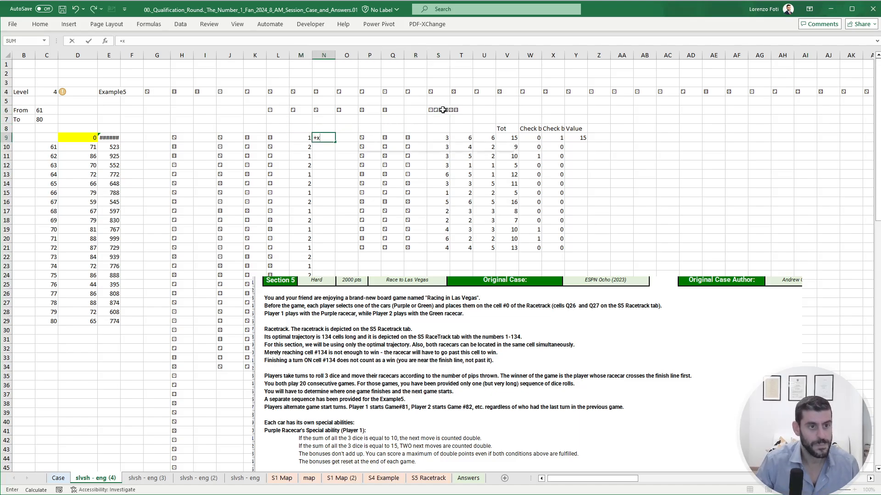
pyautogui.write('conc')
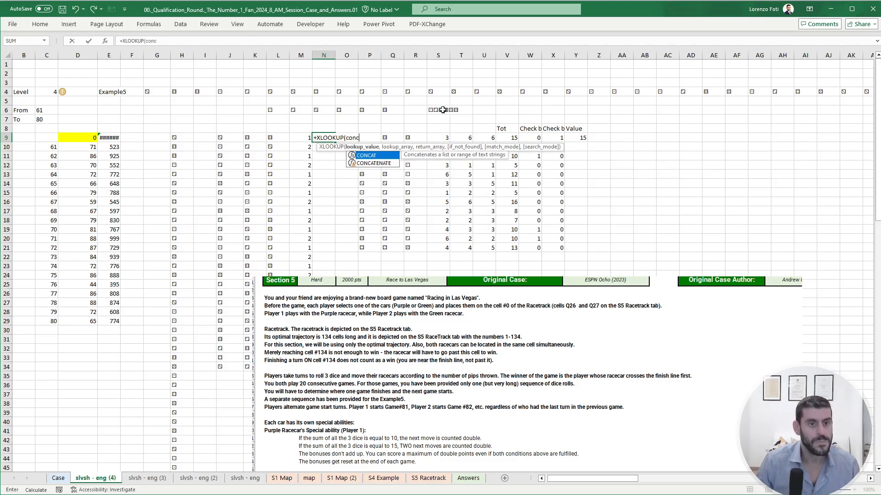
pyautogui.press('Escape')
pyautogui.press('Escape')
# - In N9, search the ordered dice string for the throw's three joined dice with =FIND(CONCAT(J9:L9),$S$6)
pyautogui.write('+fi')
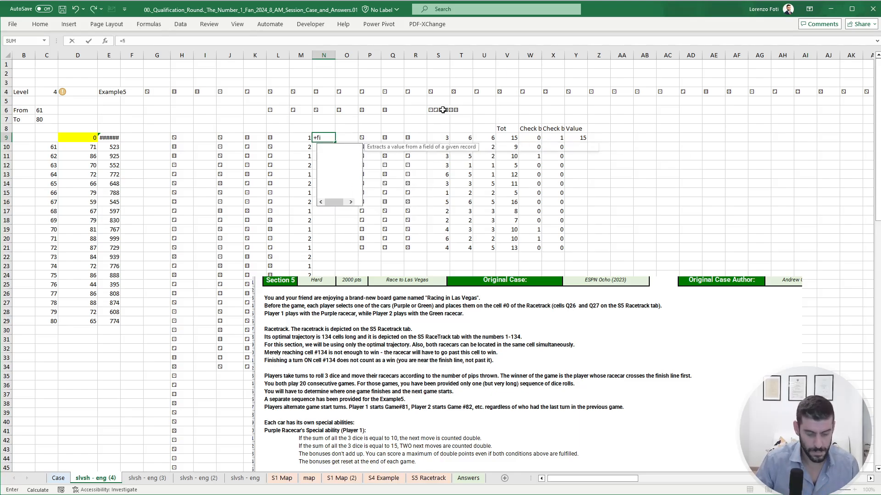
pyautogui.write('nd(conc')
pyautogui.press('Tab')
pyautogui.press('Left')
pyautogui.press('Left')
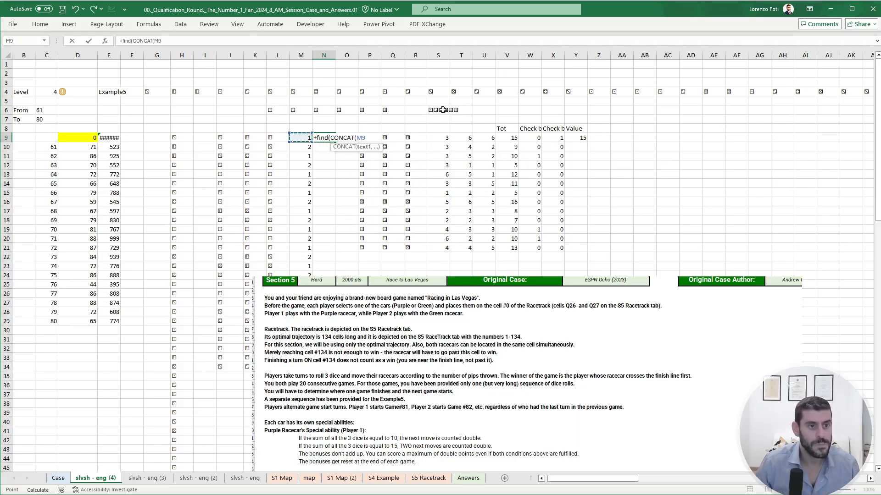
pyautogui.hotkey('shift', 'Left')
pyautogui.hotkey('shift', 'Left')
pyautogui.write('),')
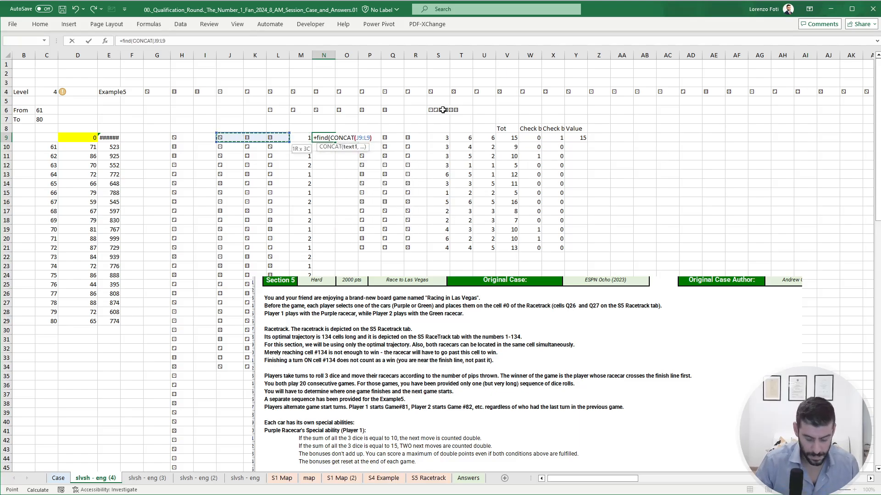
pyautogui.press('Up')
pyautogui.press('Right')
pyautogui.press('Up')
pyautogui.press('Right')
pyautogui.press('Right')
pyautogui.press('Up')
pyautogui.press('Right')
pyautogui.press('Right')
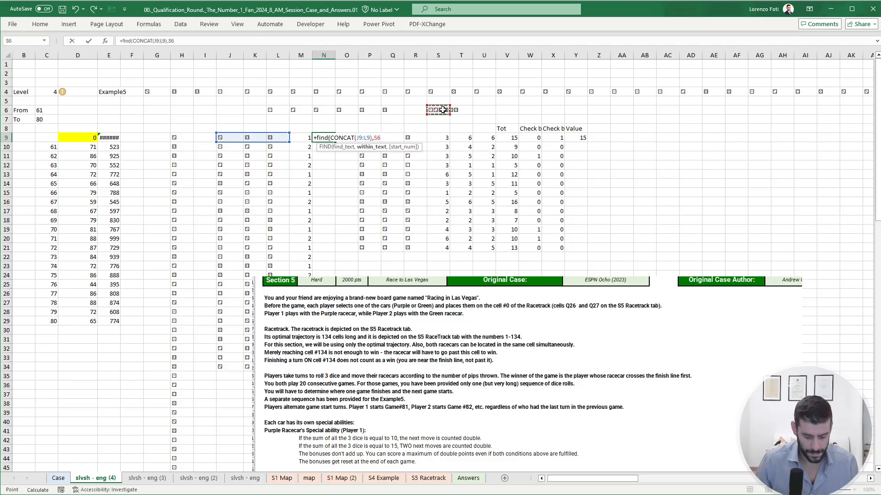
pyautogui.press('F4')
pyautogui.hotkey('ctrl', 'Return')
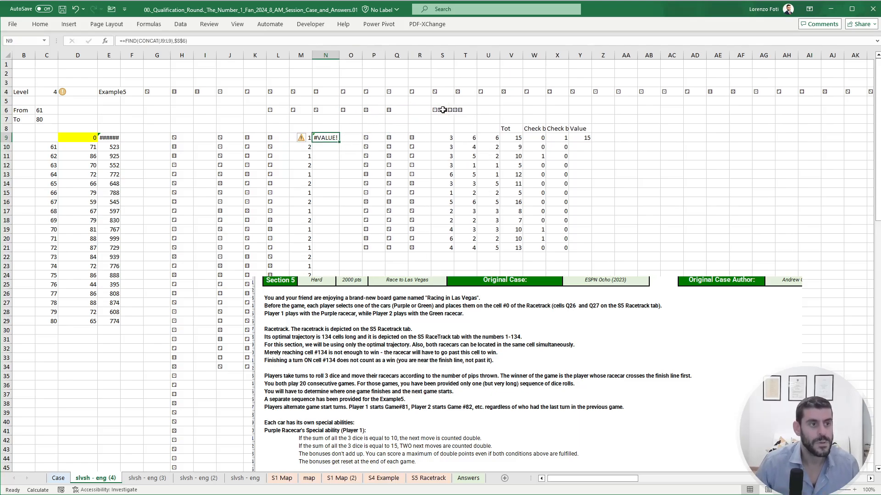
# - Turn the N9 dice search into a 1/0 flag with =+--NOT(ISERROR(FIND(CONCAT(J9:L9),$S$6)))
pyautogui.click(133, 40)
pyautogui.write('--not(ise')
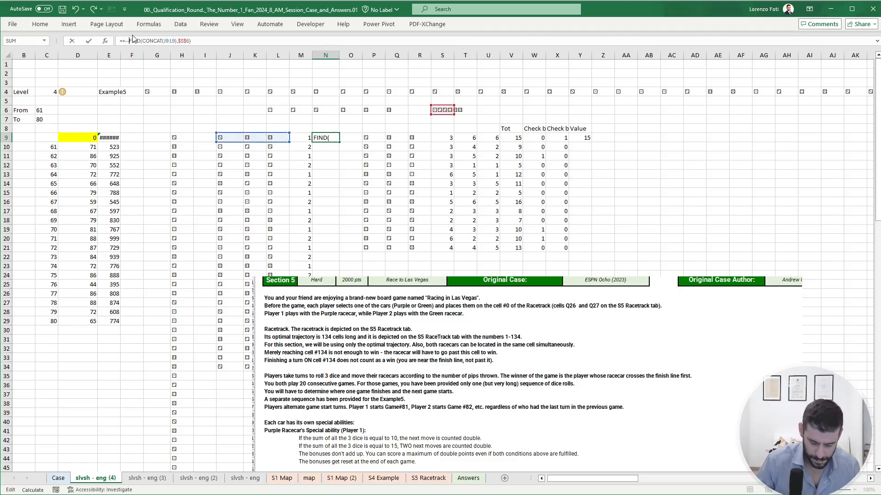
pyautogui.write('r')
pyautogui.press('Down')
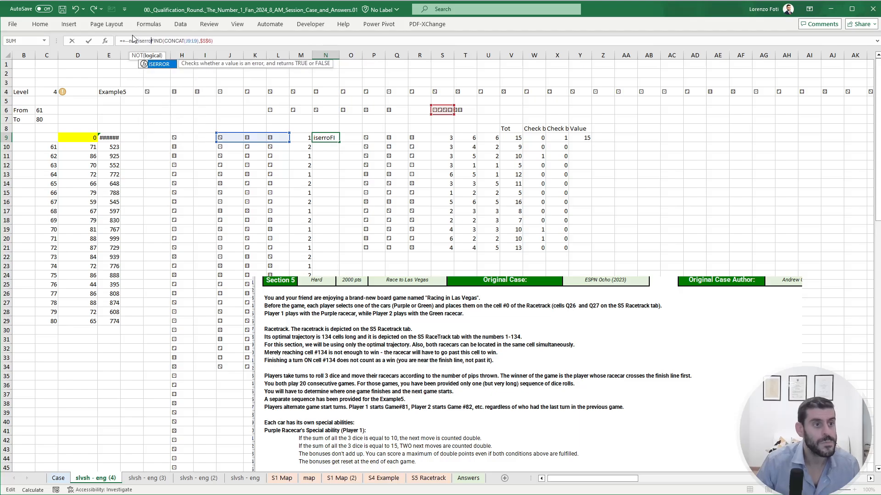
pyautogui.press('Tab')
pyautogui.click(229, 40)
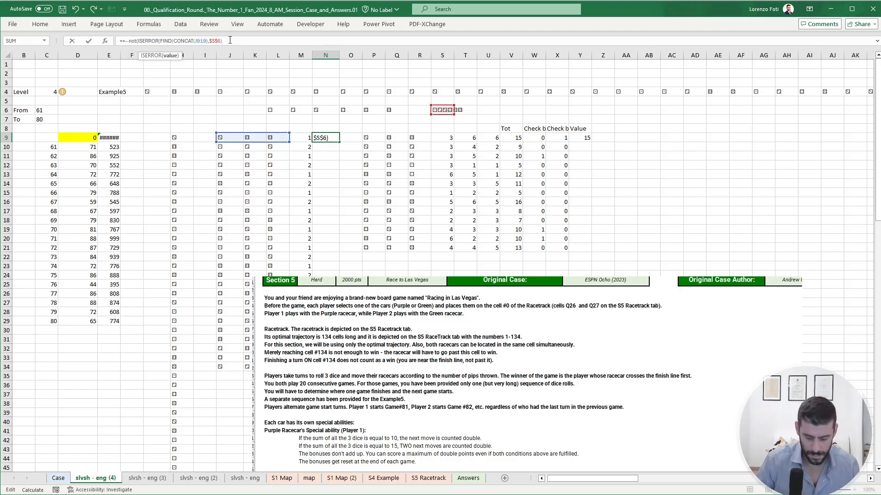
pyautogui.write('))')
pyautogui.press('Return')
pyautogui.press('Up')
# - Copy the consecutive-dice flag from N9 down through N34 for all Example5 throws
pyautogui.hotkey('ctrl', 'c')
pyautogui.press('Left')
pyautogui.hotkey('ctrl', 'Down')
pyautogui.press('Right')
pyautogui.hotkey('ctrl', 'shift', 'Up')
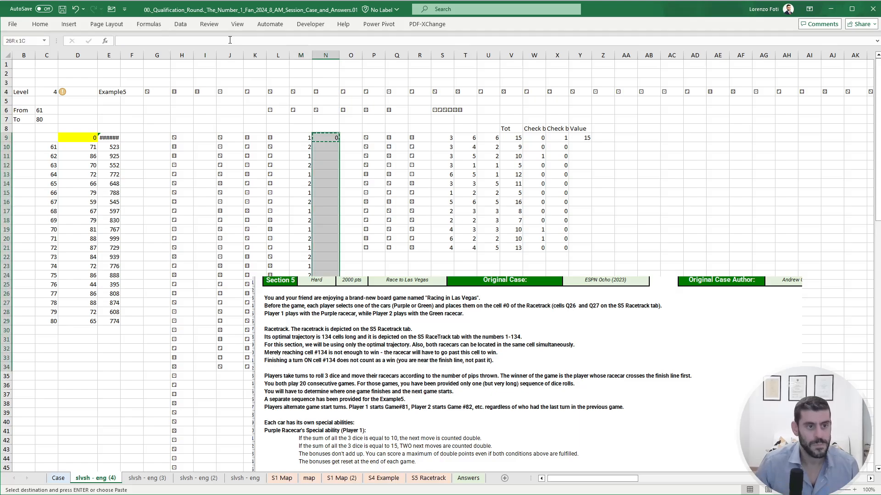
pyautogui.press('Return')
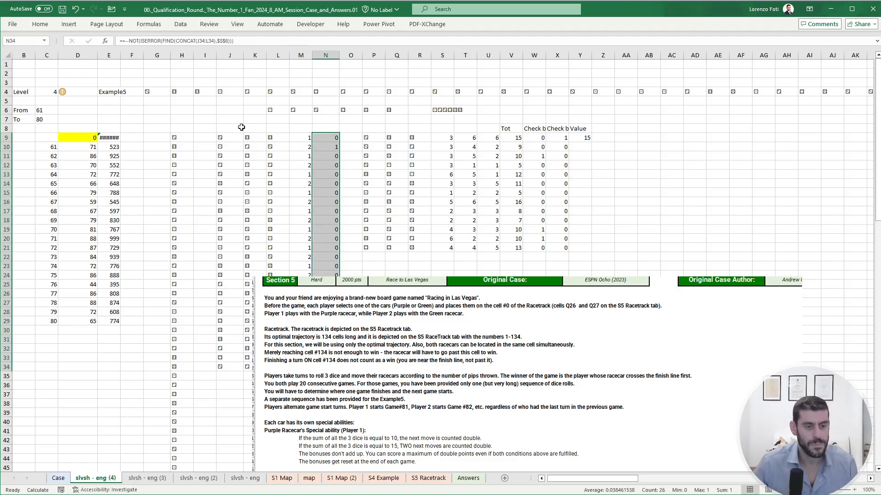
# - Move the Section 5 rules picture clear of the flag column and reread Player 2's consecutive-numbers rule
pyautogui.moveTo(311, 342); pyautogui.dragTo(477, 340)
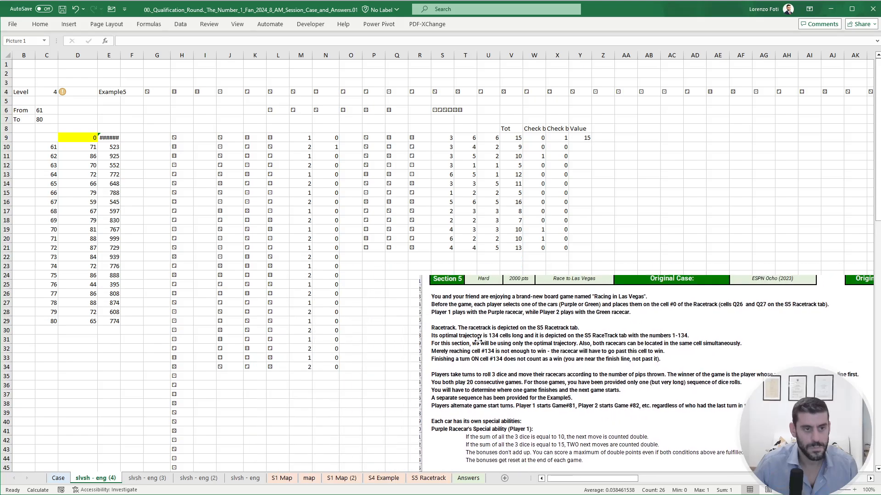
pyautogui.click(334, 173)
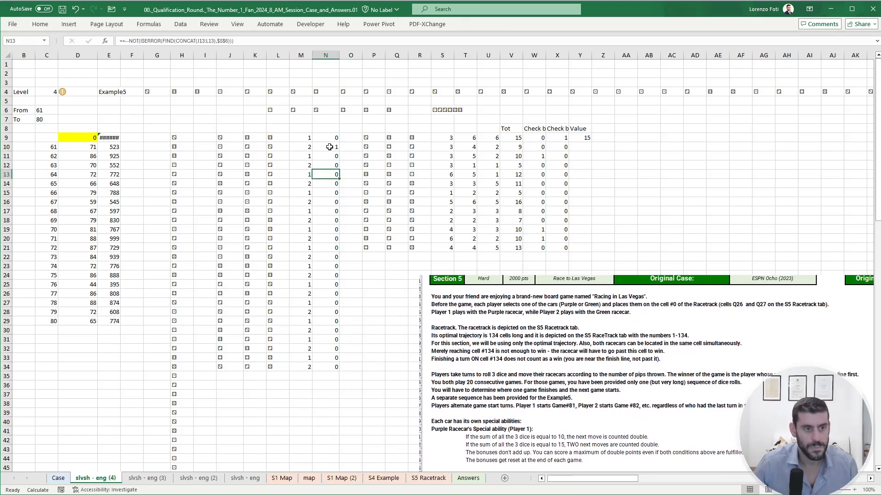
pyautogui.scroll(-4, 544, 413)
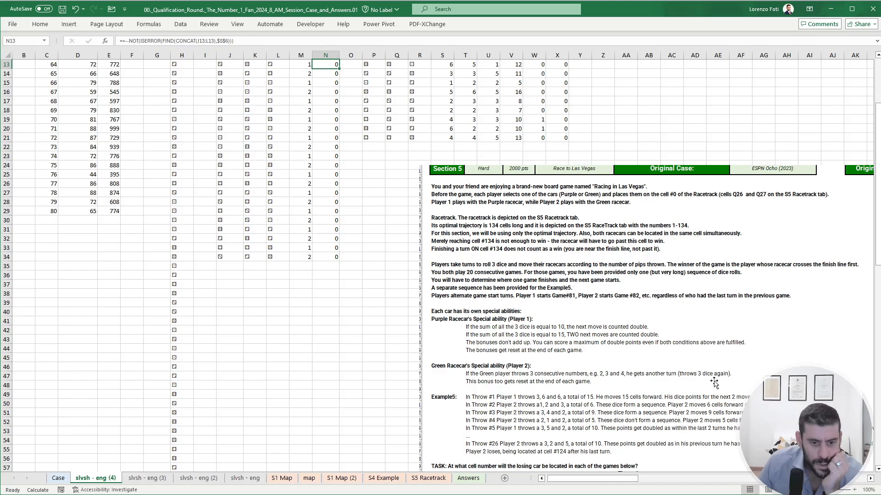
pyautogui.scroll(4, 550, 365)
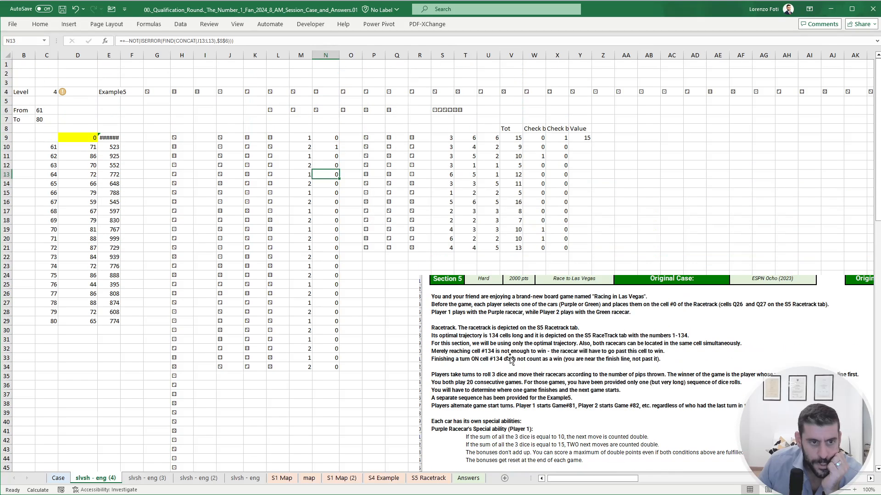
# - In U6, join the six dice symbols in descending order with =+CONCAT(my.reverseArray(L6:Q6,1))
pyautogui.click(484, 111)
pyautogui.write('+')
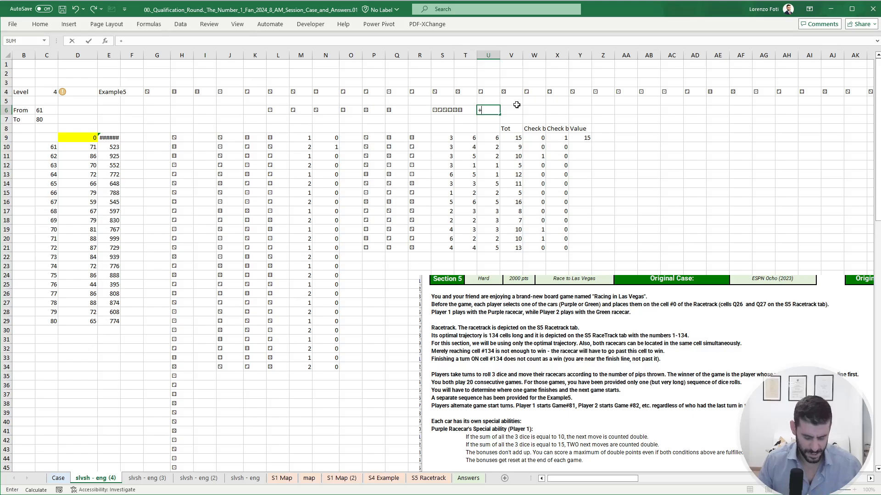
pyautogui.write('CONCAT(my.reverseArray(')
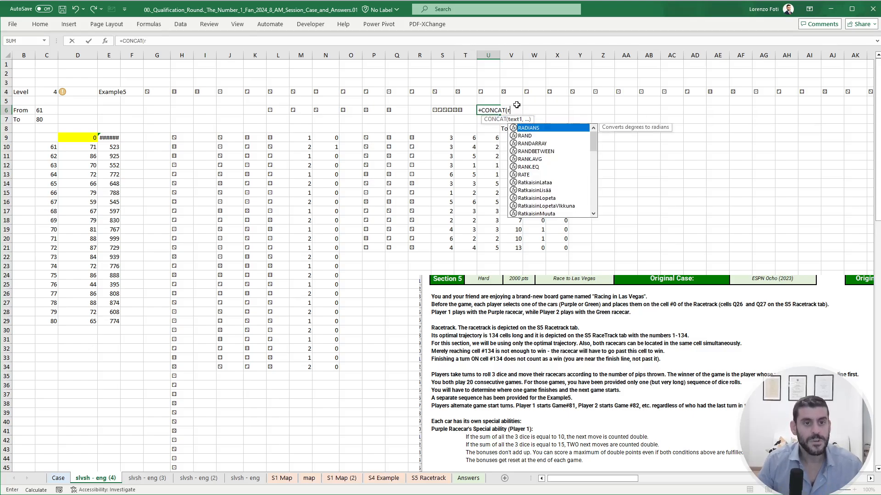
pyautogui.press('Left')
pyautogui.press('Left')
pyautogui.press('Left')
pyautogui.press('Left')
pyautogui.press('Left')
pyautogui.hotkey('ctrl', 'Left')
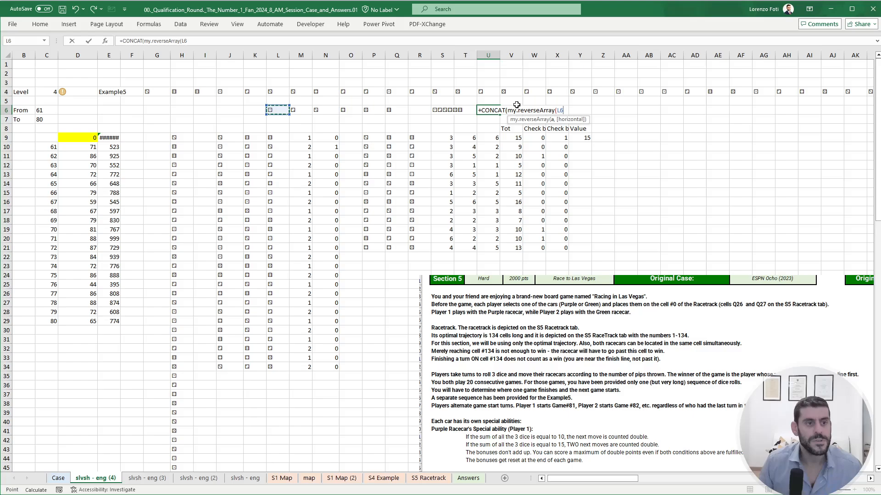
pyautogui.hotkey('ctrl', 'shift', 'Right')
pyautogui.write(',1))')
pyautogui.hotkey('ctrl', 'Return')
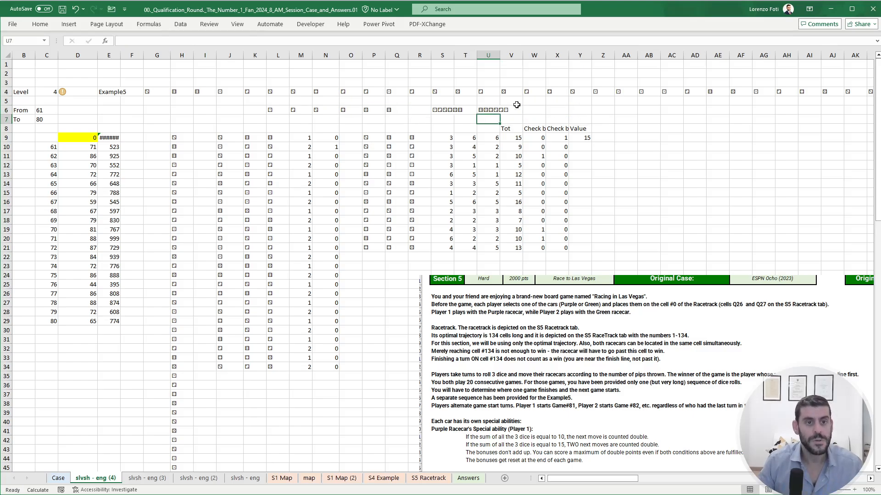
# - Wrap the N9 test in OR and add a second copy of NOT(ISERROR(FIND(CONCAT(J9:L9),$S$6))) as its second condition
pyautogui.click(320, 138)
pyautogui.click(130, 41)
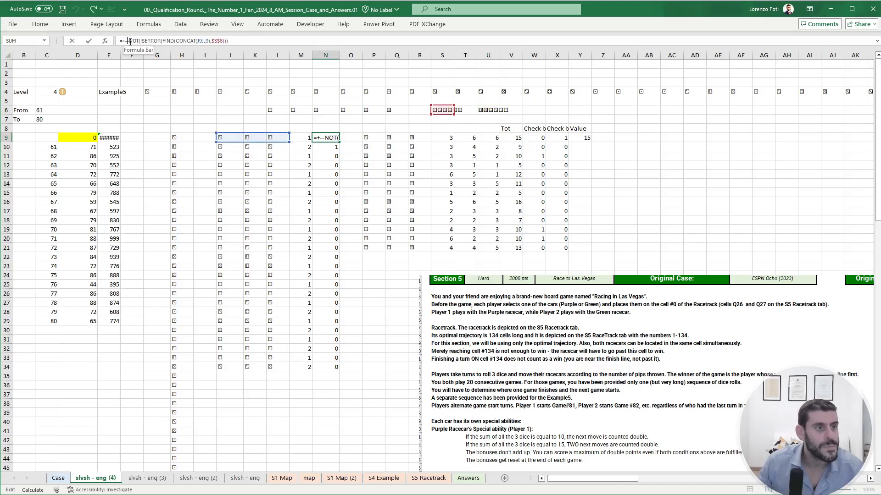
pyautogui.write('or(')
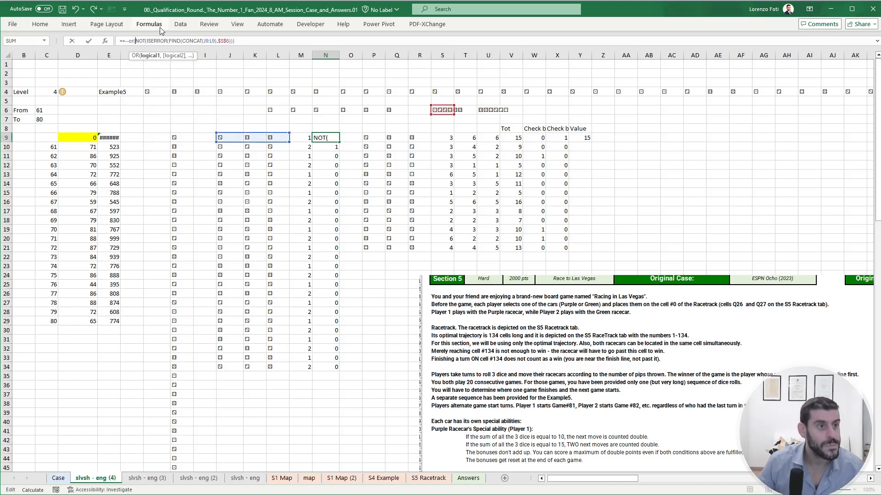
pyautogui.moveTo(236, 41); pyautogui.dragTo(135, 41)
pyautogui.hotkey('ctrl', 'c')
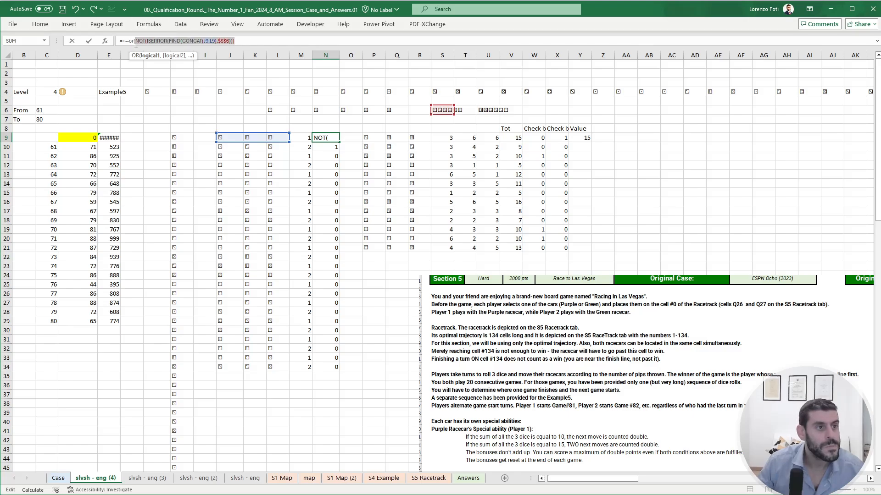
pyautogui.click(271, 41)
pyautogui.write(',')
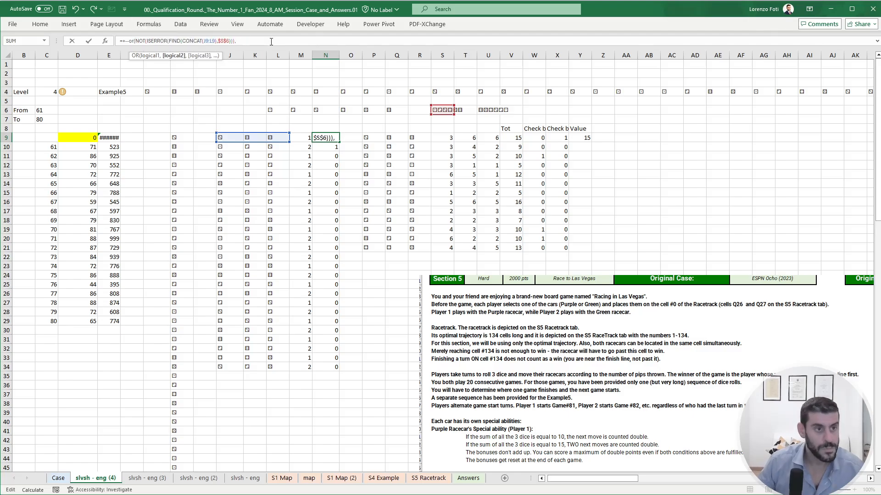
pyautogui.hotkey('ctrl', 'v')
# - Point the second FIND in N9 at the reversed dice string in $U$6 and enter the OR formula
pyautogui.moveTo(318, 42); pyautogui.dragTo(332, 41)
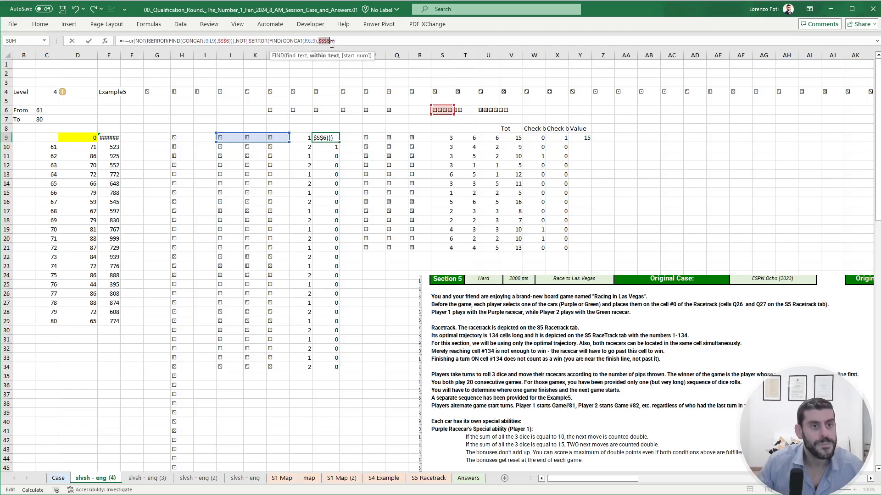
pyautogui.click(481, 109)
pyautogui.press('F4')
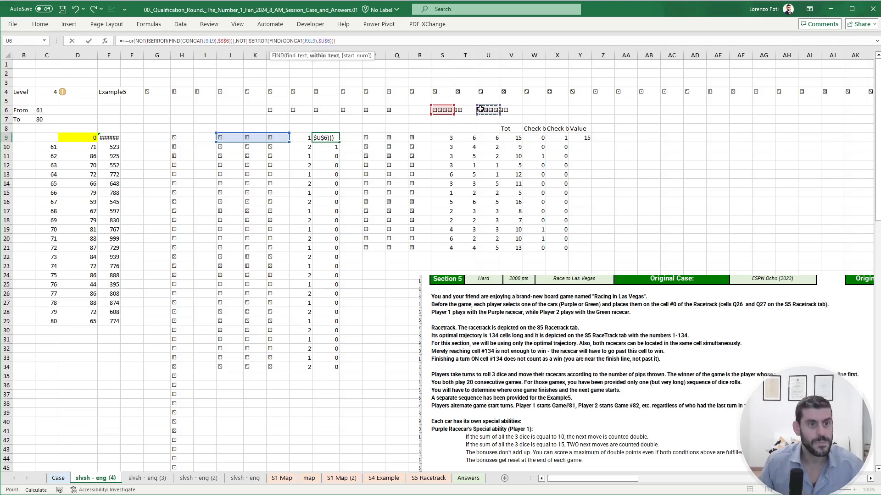
pyautogui.press('Right')
pyautogui.press('Right')
pyautogui.press('Right')
pyautogui.press('Left')
pyautogui.press('Left')
pyautogui.press('Left')
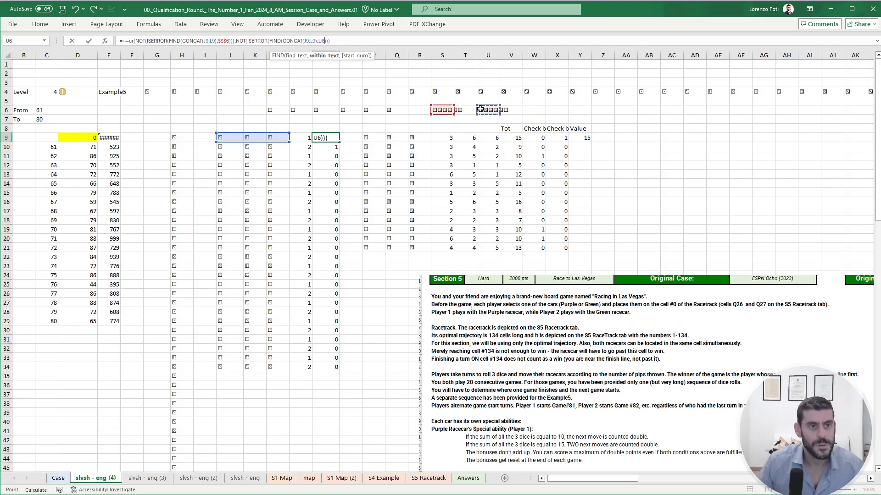
pyautogui.press('F4')
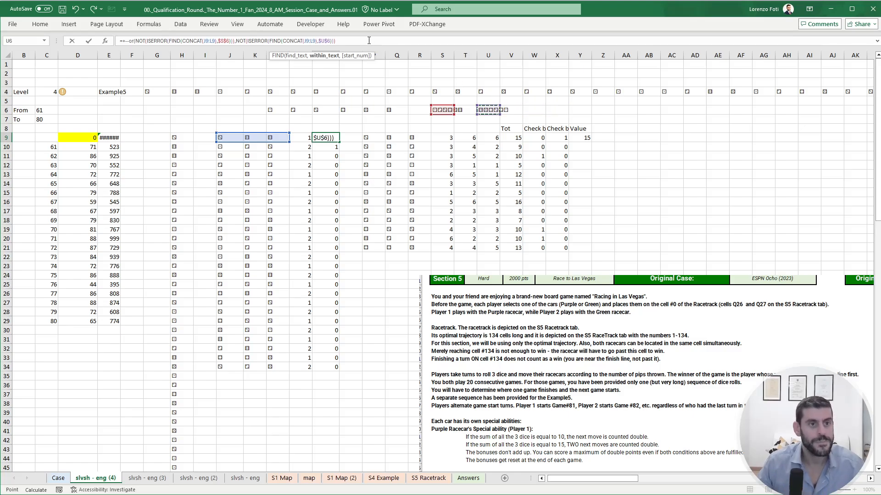
pyautogui.click(369, 41)
pyautogui.hotkey('ctrl', 'Return')
# - Copy the two-direction OR formula from N9 over N10:N34
pyautogui.hotkey('ctrl', 'c')
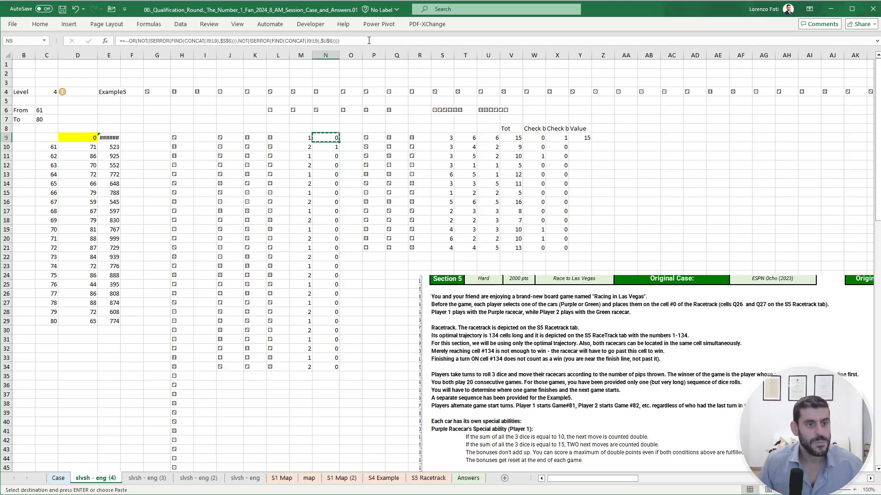
pyautogui.press('Down')
pyautogui.hotkey('ctrl', 'shift', 'Down')
pyautogui.hotkey('ctrl', 'q')
pyautogui.press('Escape')
pyautogui.hotkey('ctrl', 'v')
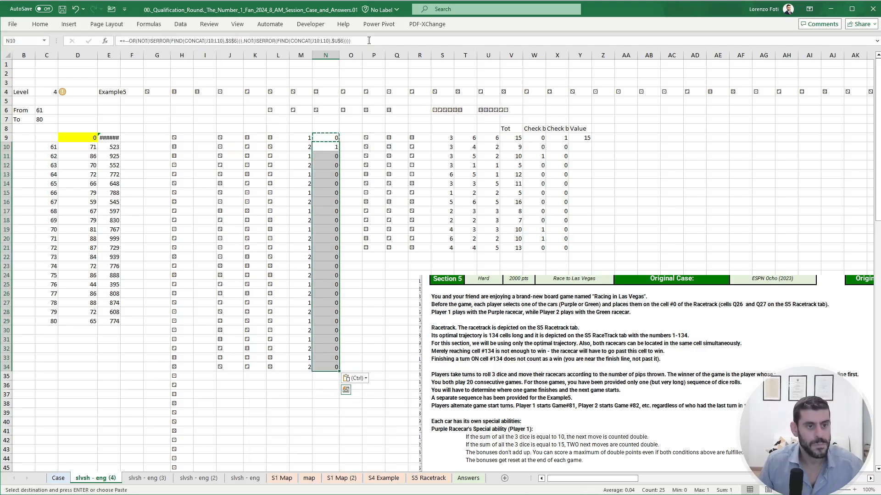
pyautogui.press('Escape')
pyautogui.press('Down')
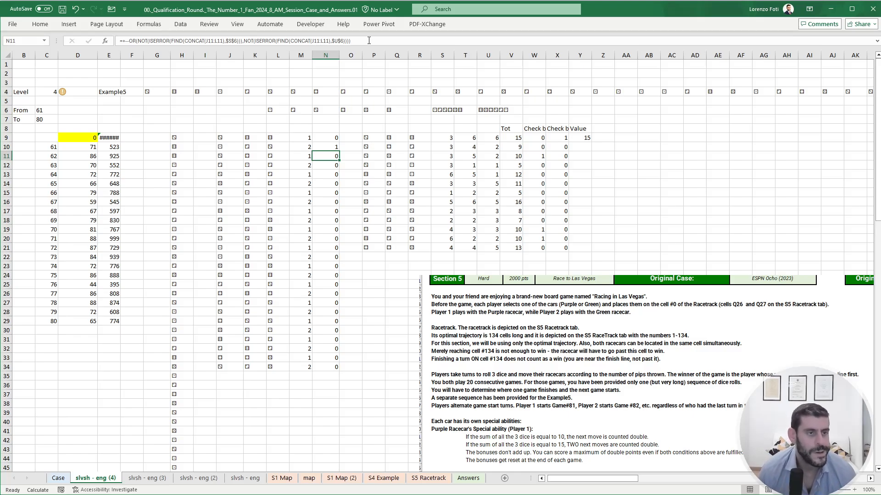
# - In N9, sort the dice inside the first CONCAT by column using SORT(J9:L9,,,1)
pyautogui.press('Up')
pyautogui.press('Up')
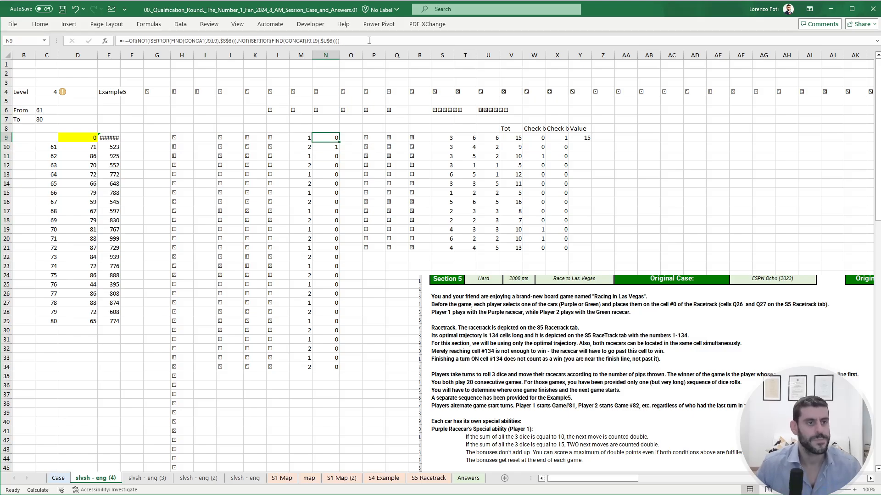
pyautogui.click(205, 40)
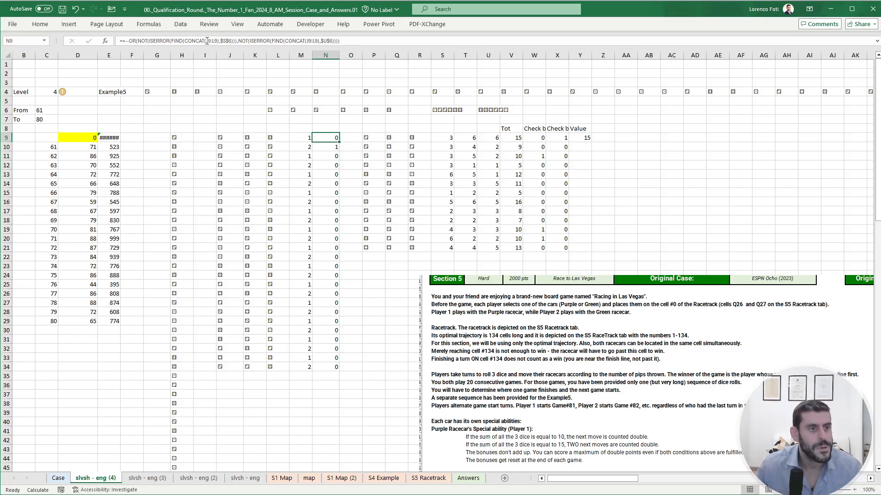
pyautogui.write('SORT(J9:L9')
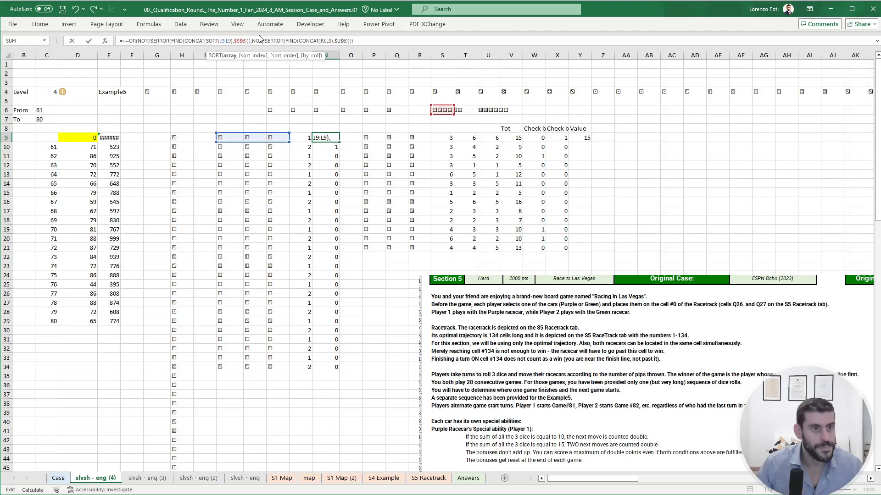
pyautogui.write(',,,')
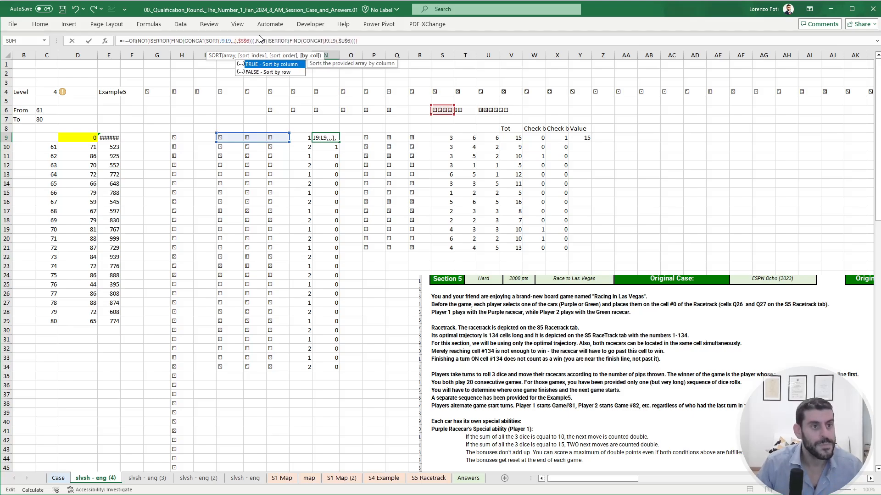
pyautogui.write('1')
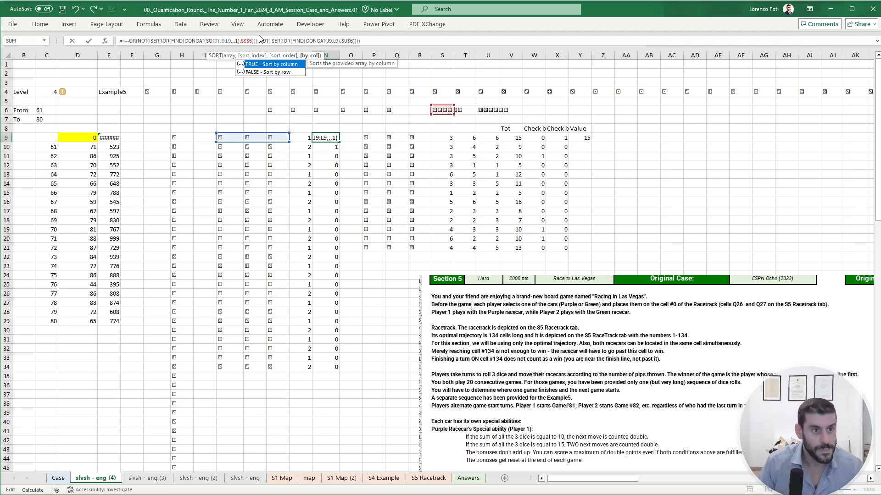
pyautogui.write(')')
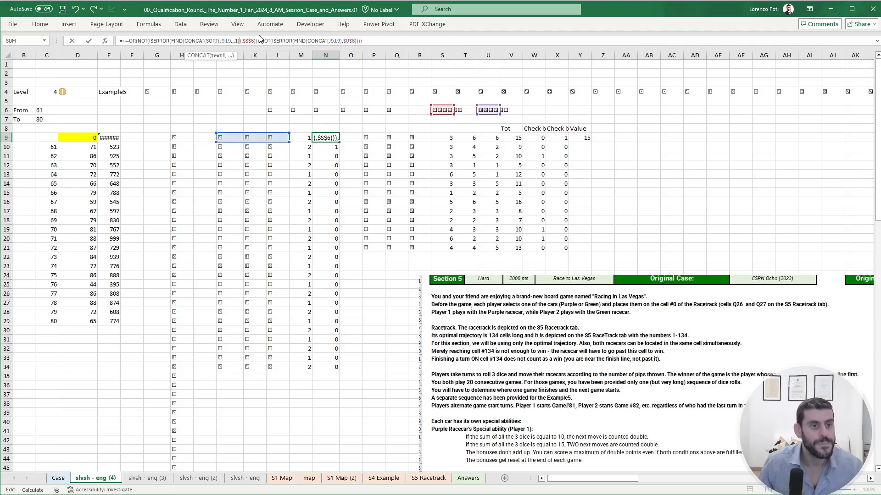
pyautogui.hotkey('ctrl', 'Return')
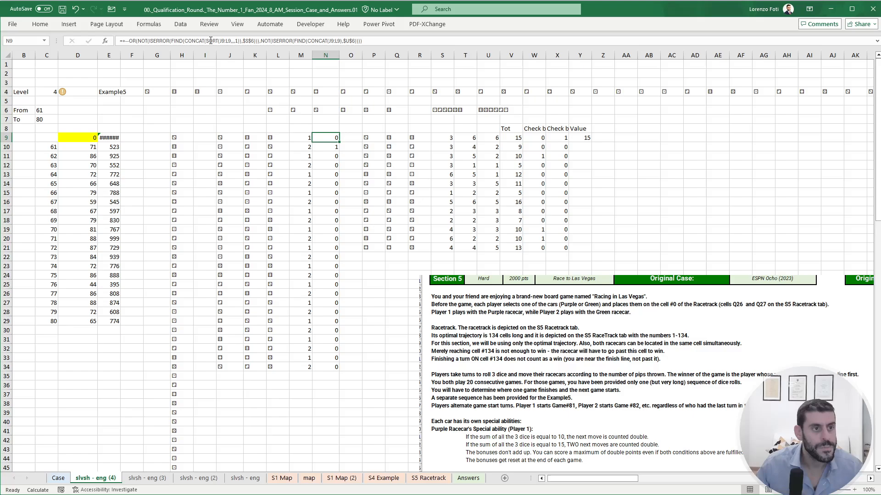
# - In N9, replace J9:L9 in the second CONCAT with SORT(J9:L9,,,1)),$S$6) copied from the first condition and try entering the formula
pyautogui.doubleClick(210, 40)
pyautogui.click(207, 41)
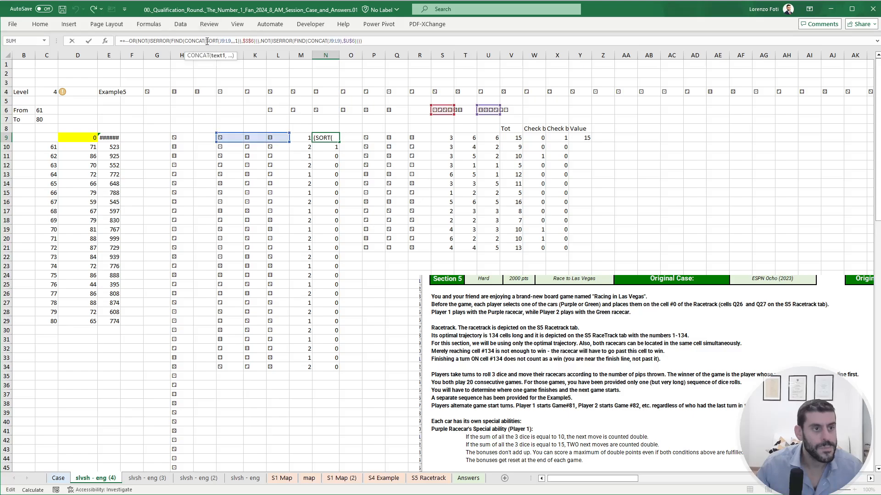
pyautogui.moveTo(207, 42); pyautogui.dragTo(258, 42)
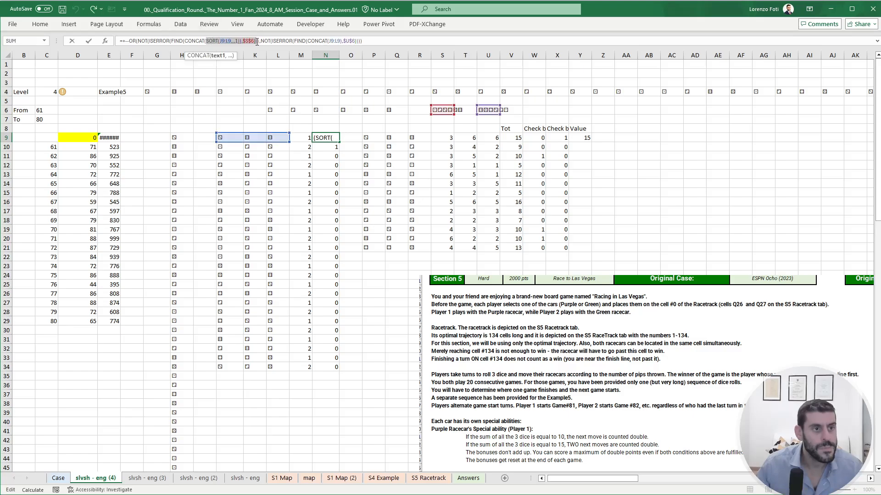
pyautogui.click(333, 41)
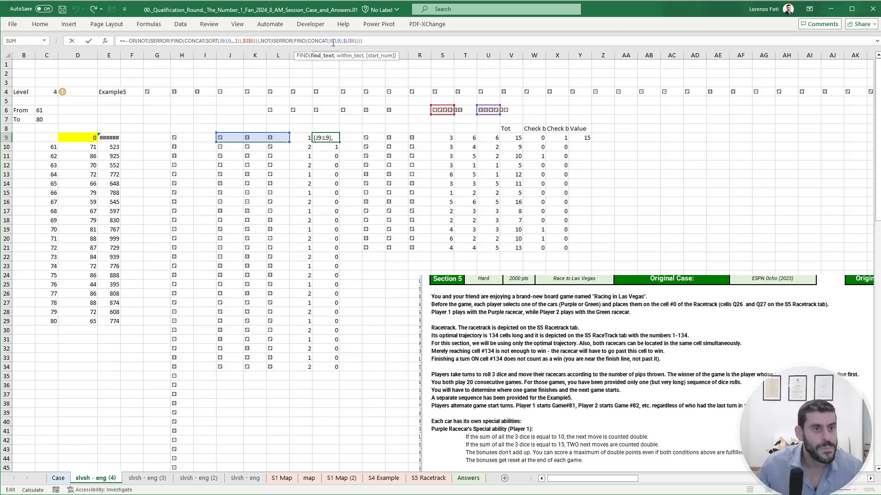
pyautogui.doubleClick(334, 41)
pyautogui.hotkey('ctrl', 'v')
pyautogui.press('Return')
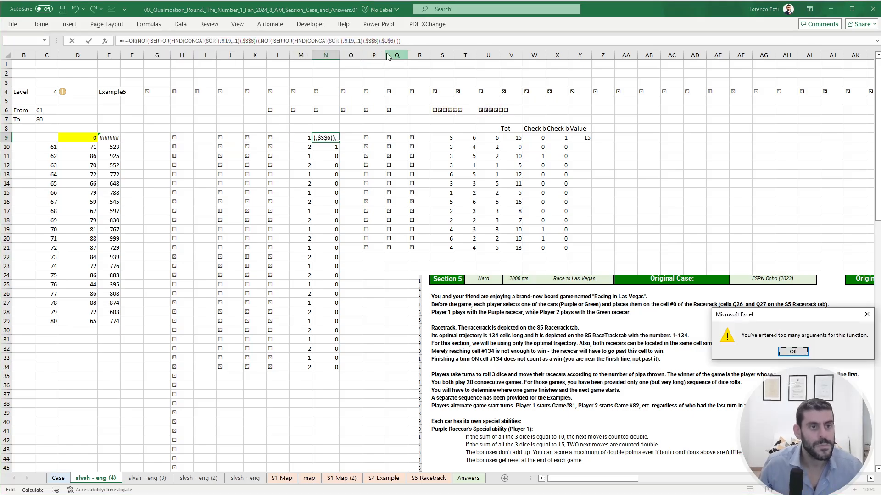
pyautogui.press('Return')
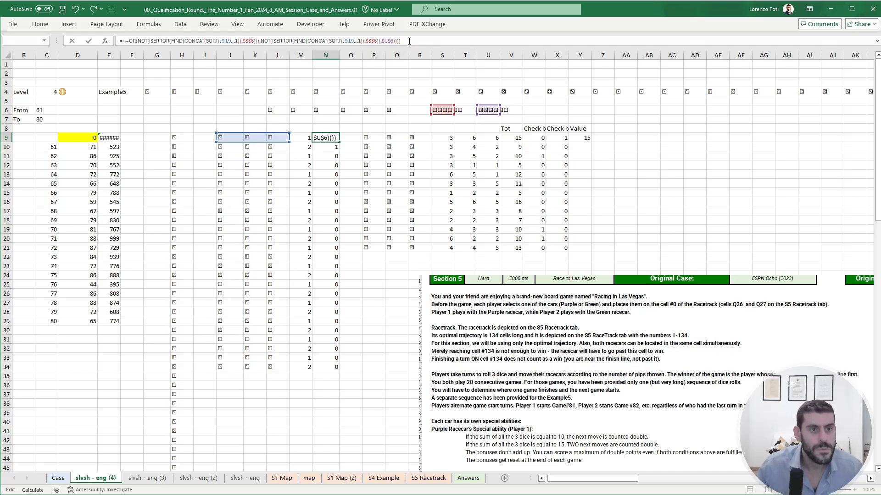
# - Remove two surplus closing parentheses from the end of N9's formula, trying to enter it after each removal
pyautogui.press('BackSpace')
pyautogui.press('Return')
pyautogui.press('Return')
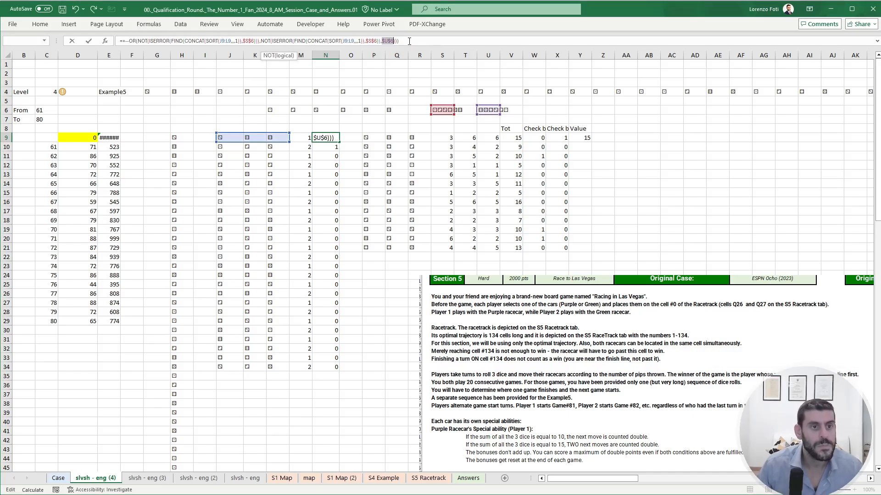
pyautogui.click(409, 42)
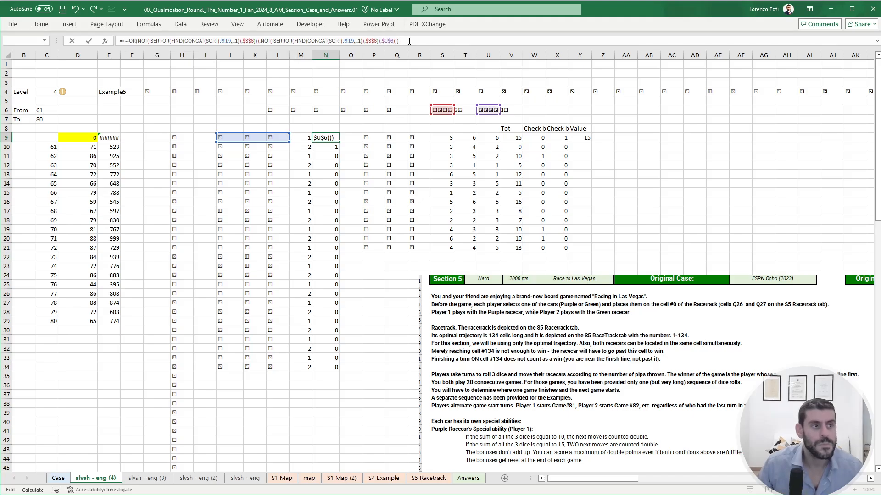
pyautogui.press('BackSpace')
pyautogui.press('Return')
pyautogui.press('Return')
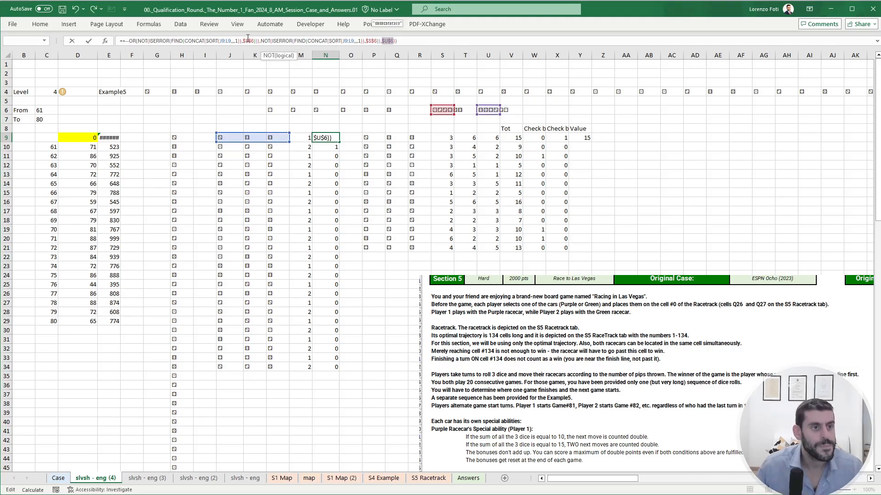
# - Check the nesting of N9's second condition and add a closing parenthesis after its $S$6 to complete the NOT
pyautogui.click(260, 40)
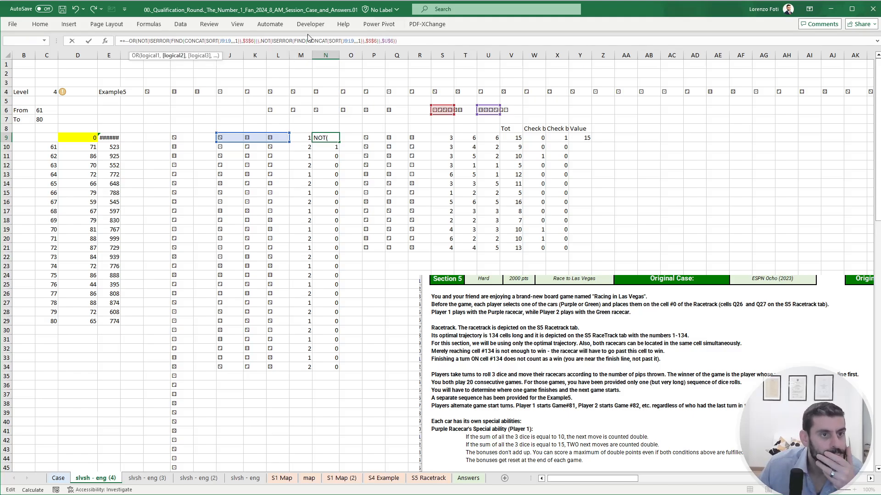
pyautogui.click(277, 42)
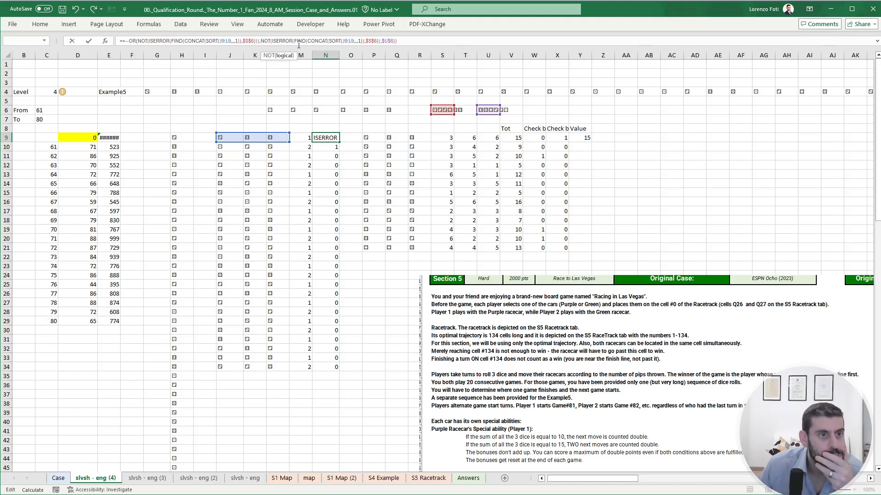
pyautogui.click(298, 43)
pyautogui.click(317, 42)
pyautogui.click(336, 42)
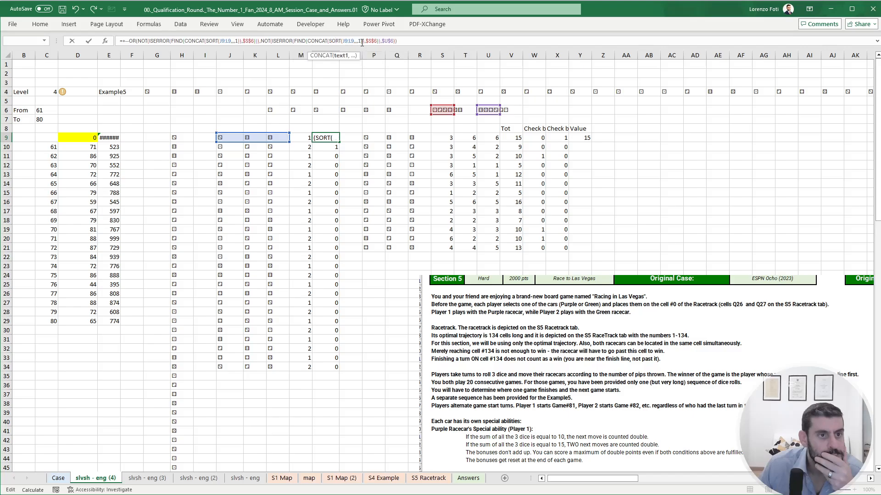
pyautogui.click(362, 42)
pyautogui.click(379, 42)
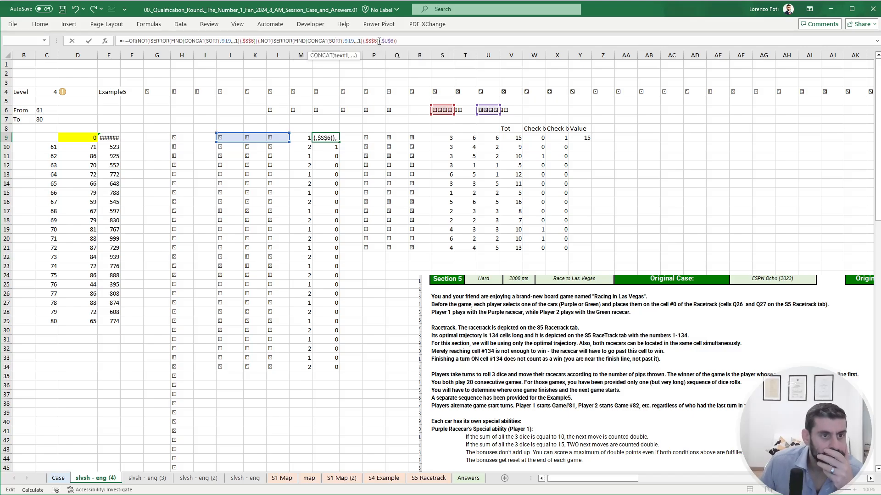
pyautogui.press('Right')
pyautogui.press('Right')
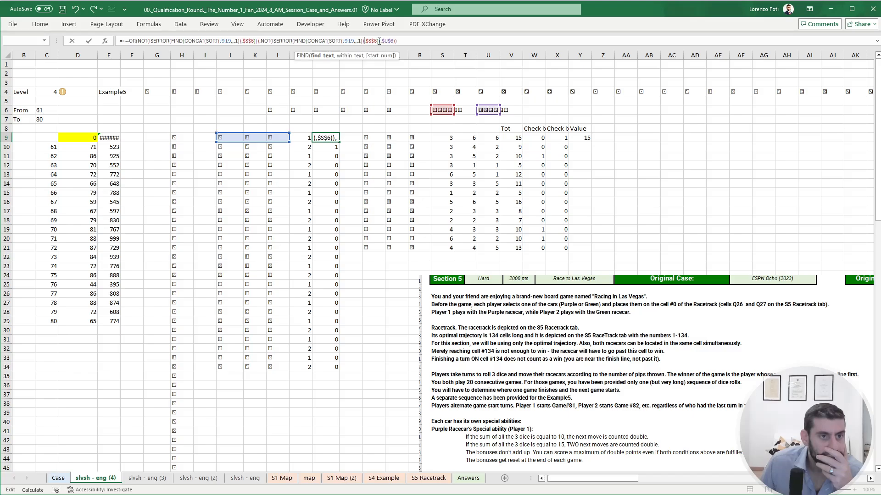
pyautogui.press('Right')
pyautogui.press('Right')
pyautogui.press('Right')
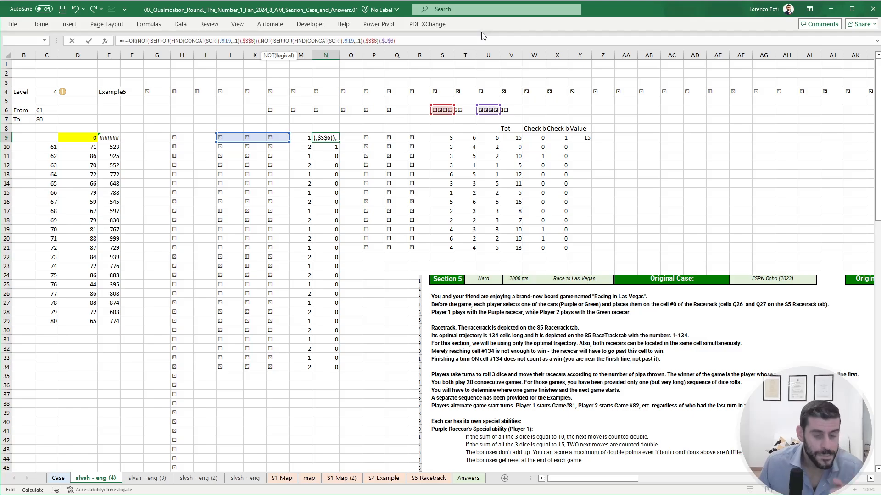
pyautogui.write(')')
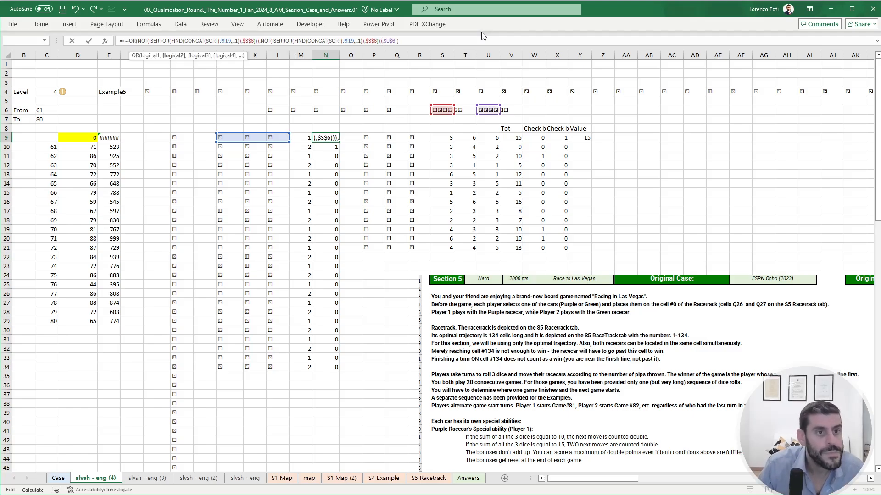
# - Remove one closing parenthesis after $U$6, leaving it as the third OR argument, and enter the N9 formula
pyautogui.press('Left')
pyautogui.press('Right')
pyautogui.press('Right')
pyautogui.press('Right')
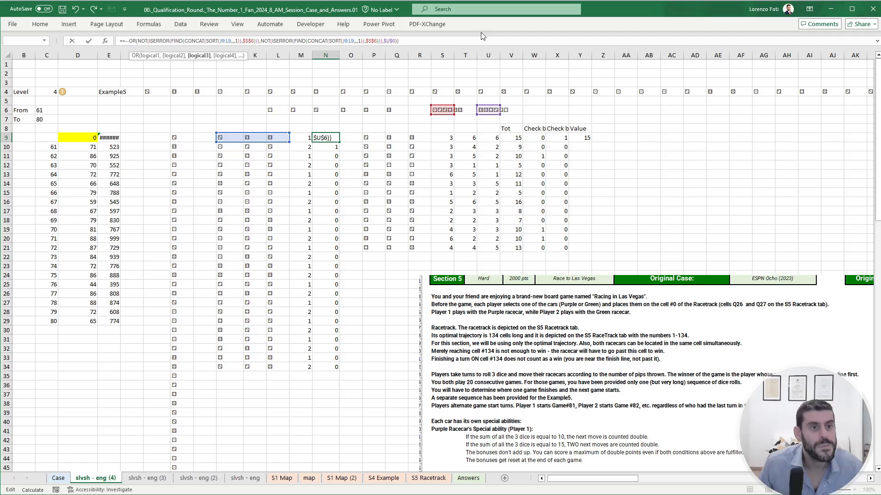
pyautogui.press('Right')
pyautogui.press('Right')
pyautogui.press('BackSpace')
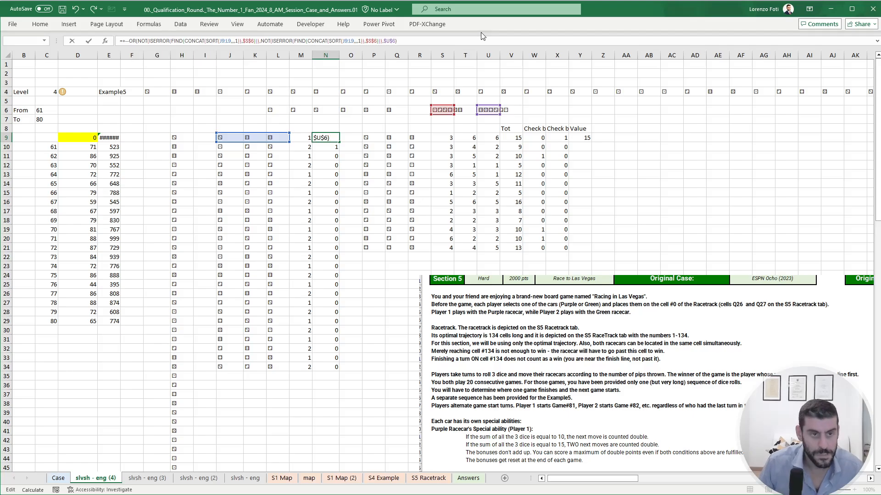
pyautogui.press('Return')
# - Copy the sorted-dice OR formula from N9 over N10:N34
pyautogui.press('Up')
pyautogui.hotkey('ctrl', 'c')
pyautogui.press('Down')
pyautogui.hotkey('ctrl', 'shift', 'Down')
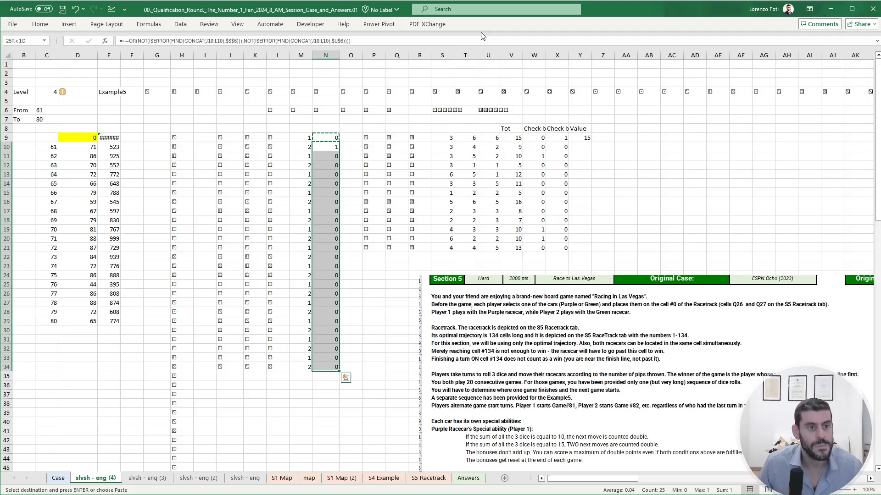
pyautogui.hotkey('ctrl', 'v')
pyautogui.press('Escape')
pyautogui.press('Up')
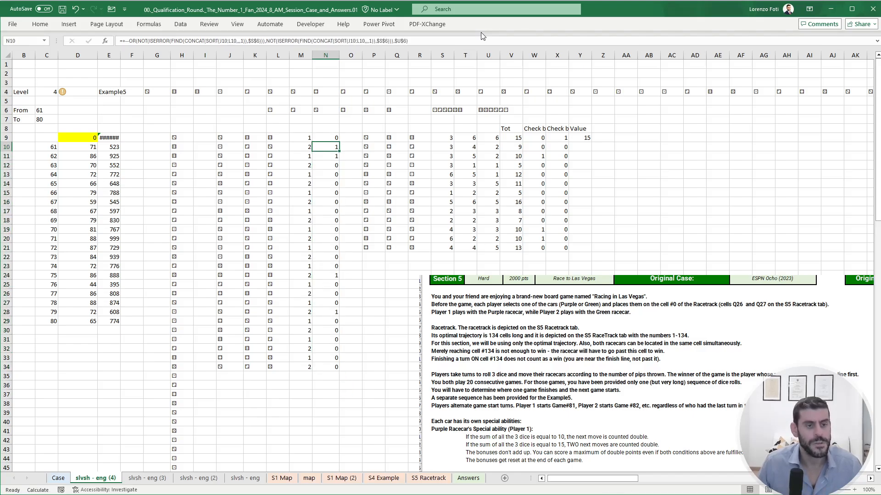
# - Move the Player 1 dice table with its headings from P8:Y21 to T8:AC21
pyautogui.click(374, 148)
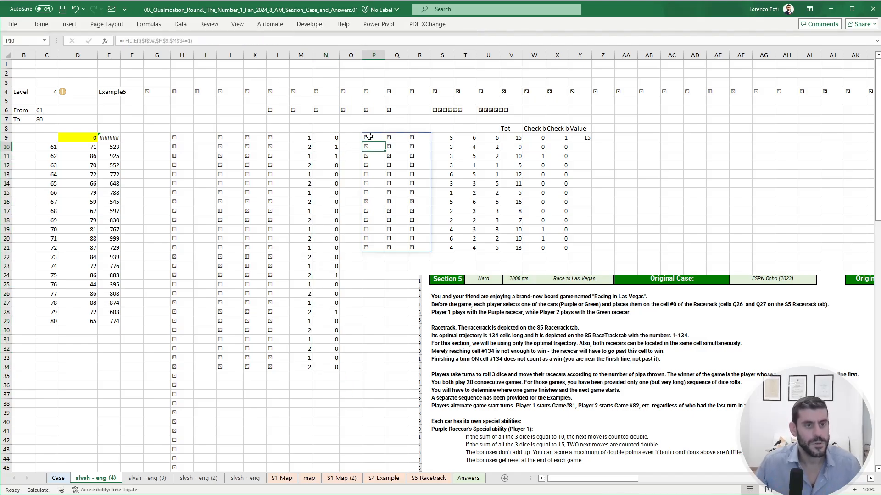
pyautogui.moveTo(370, 137); pyautogui.dragTo(486, 157)
pyautogui.moveTo(367, 129); pyautogui.dragTo(669, 238)
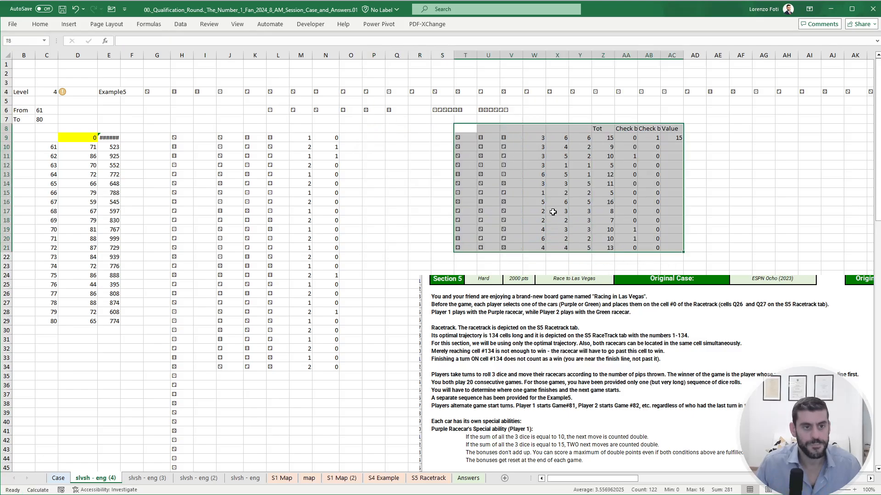
pyautogui.click(346, 169)
pyautogui.click(350, 137)
pyautogui.click(291, 139)
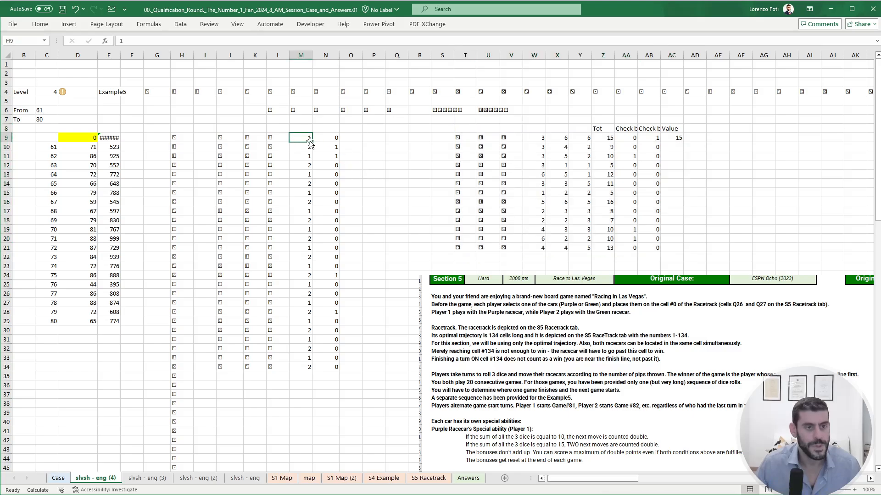
# - Change the player-turn formula in M10 to =IF(N9=0,IF(M9=1,2,1),M9) so a flagged roll keeps the same player
pyautogui.click(308, 147)
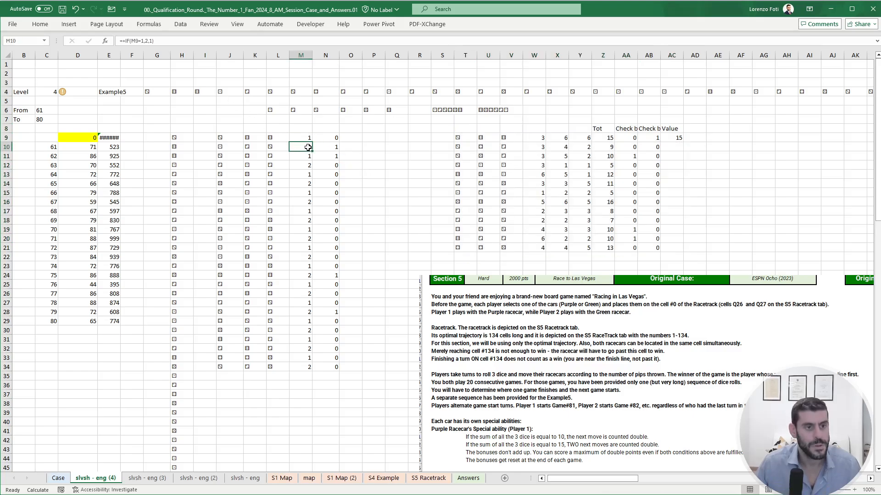
pyautogui.click(150, 43)
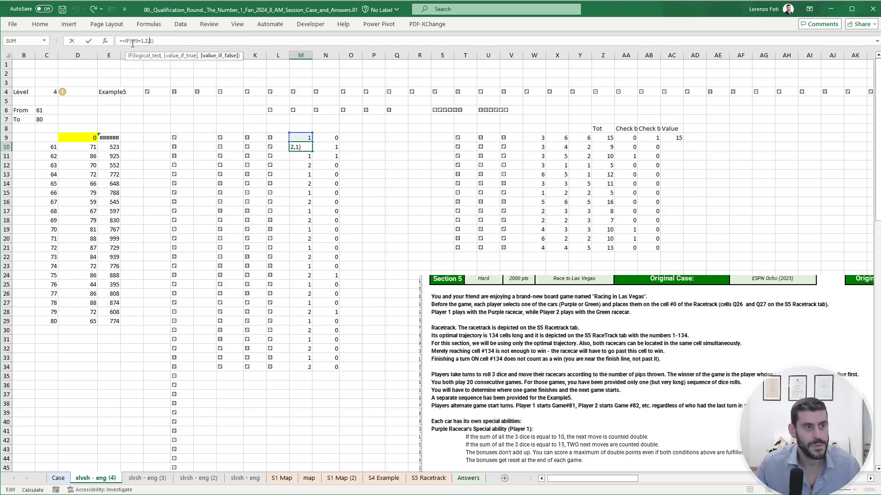
pyautogui.click(132, 42)
pyautogui.click(327, 137)
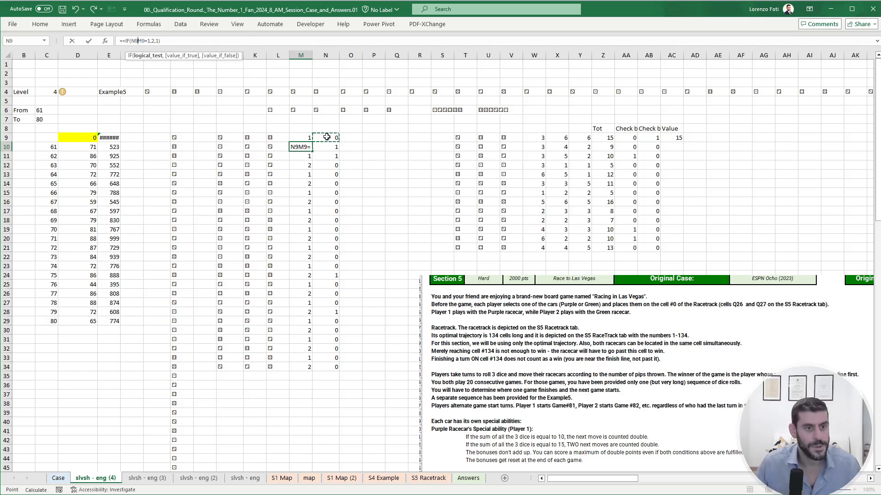
pyautogui.write('=0')
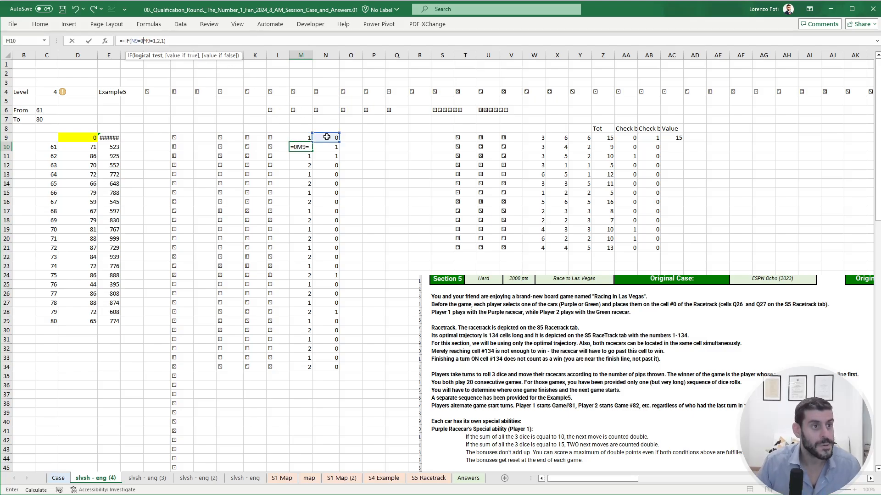
pyautogui.write(',if')
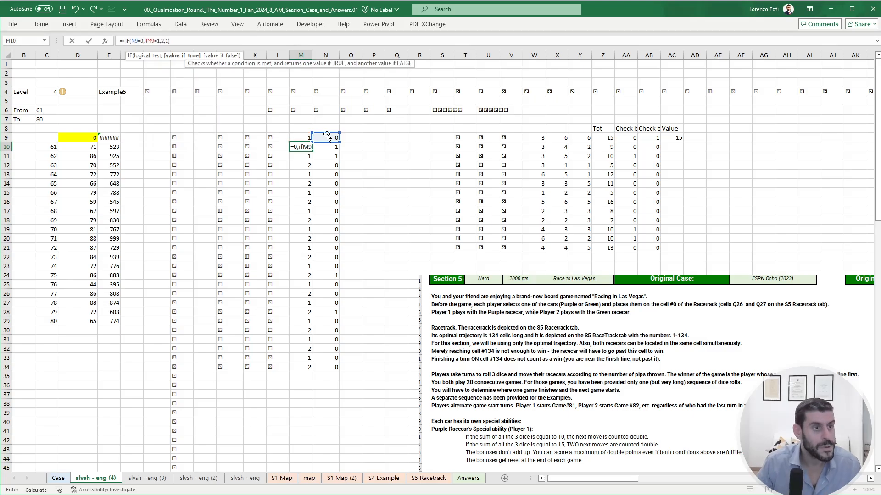
pyautogui.write('(')
pyautogui.click(178, 40)
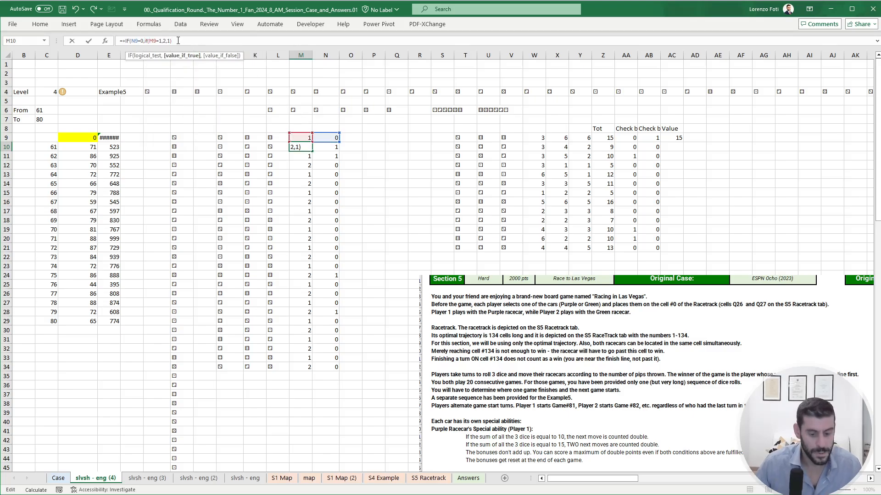
pyautogui.write(',')
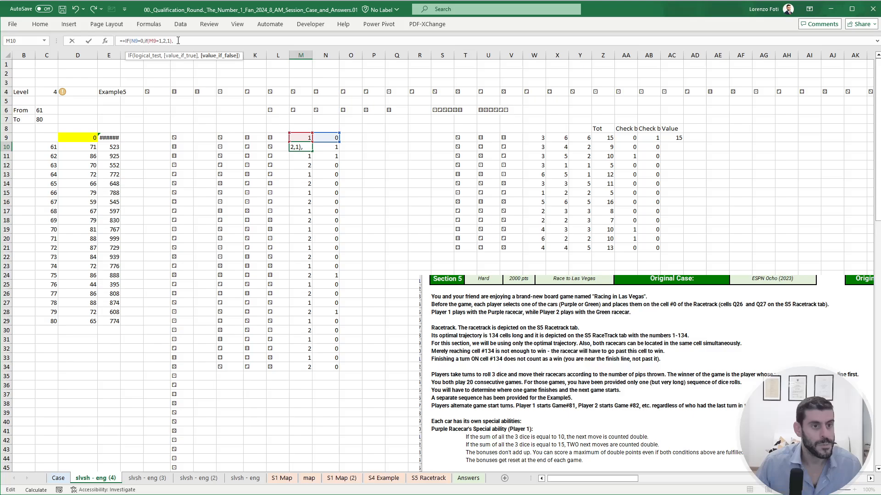
pyautogui.click(305, 138)
pyautogui.press('Return')
pyautogui.press('Up')
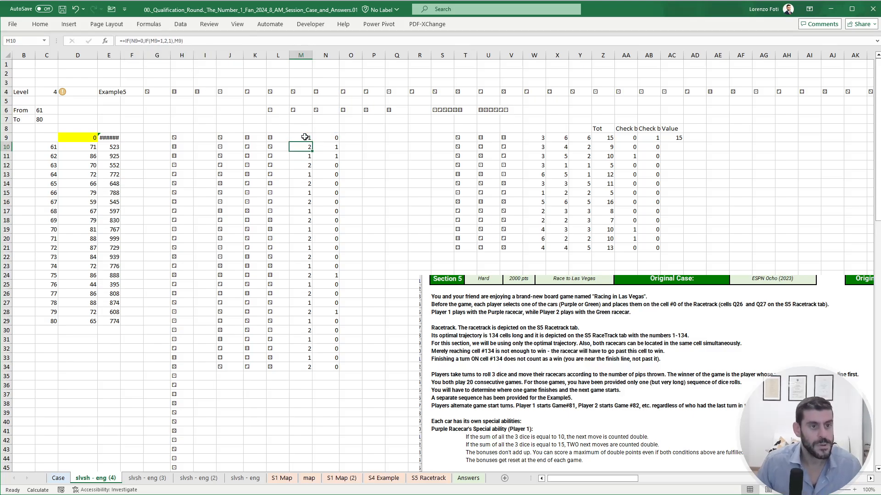
# - Copy the revised player-turn formula from M10 over M11:M34
pyautogui.hotkey('ctrl', 'c')
pyautogui.press('Down')
pyautogui.hotkey('ctrl', 'shift', 'Down')
pyautogui.hotkey('ctrl', 'v')
pyautogui.press('Escape')
pyautogui.press('Down')
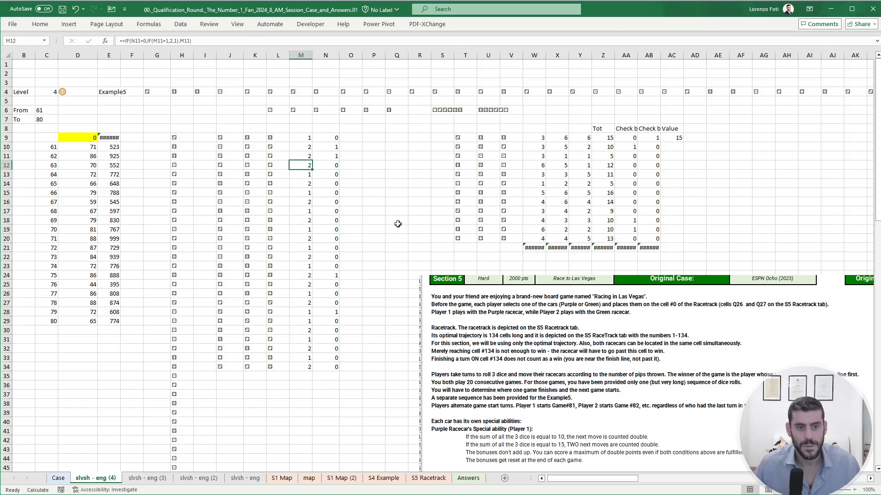
# - Move the Section 5 instructions picture slightly lower on the sheet, farther from the Player 1 table
pyautogui.moveTo(591, 313); pyautogui.dragTo(594, 326)
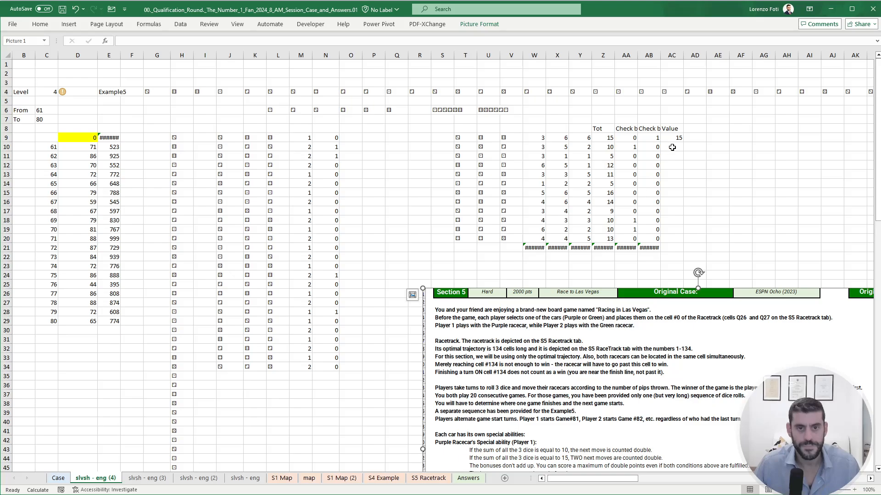
pyautogui.moveTo(809, 165); pyautogui.dragTo(854, 167)
pyautogui.click(719, 176)
pyautogui.click(655, 147)
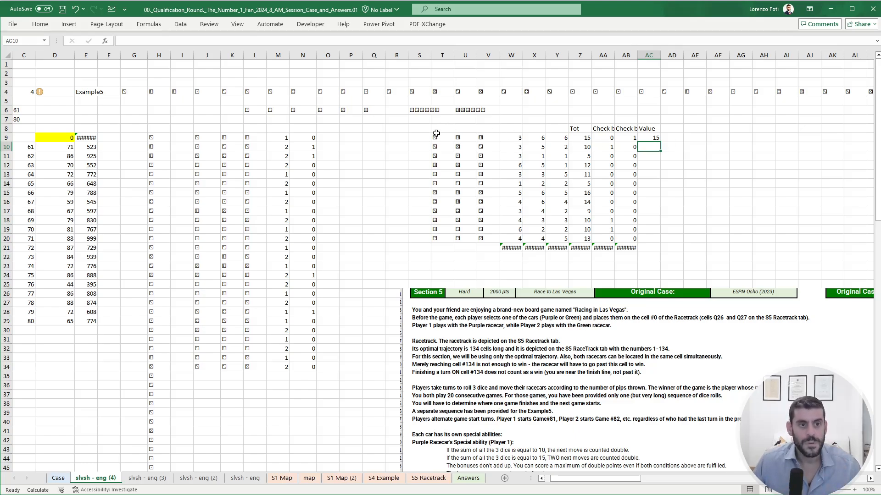
# - Copy the Player 1 table T8:AC21 to AH8 and select its FILTER formula in AH9
pyautogui.moveTo(436, 130); pyautogui.dragTo(656, 248)
pyautogui.hotkey('ctrl', 'c')
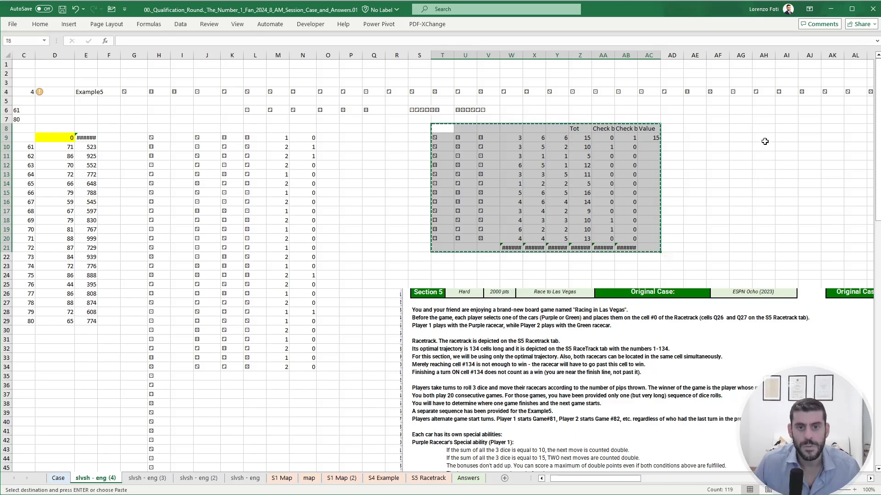
pyautogui.click(764, 129)
pyautogui.hotkey('ctrl', 'v')
pyautogui.press('Escape')
pyautogui.click(764, 138)
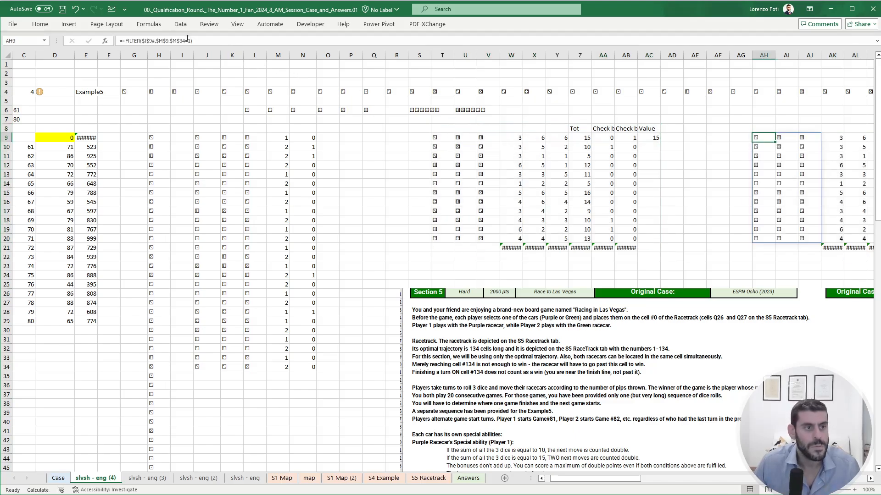
# - Change the FILTER condition in AH9 to $M$9:$M$34=2 so the copied table lists Player 2's dice
pyautogui.click(190, 41)
pyautogui.write('2')
pyautogui.press('Return')
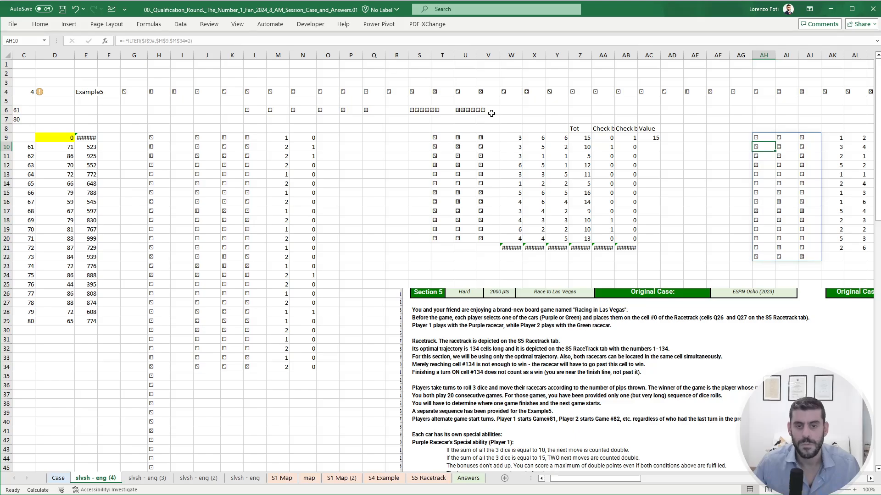
# - Extend the Player 2 dice value, total and check formulas from AK21:AP21 down to row 22
pyautogui.moveTo(791, 204); pyautogui.dragTo(834, 203)
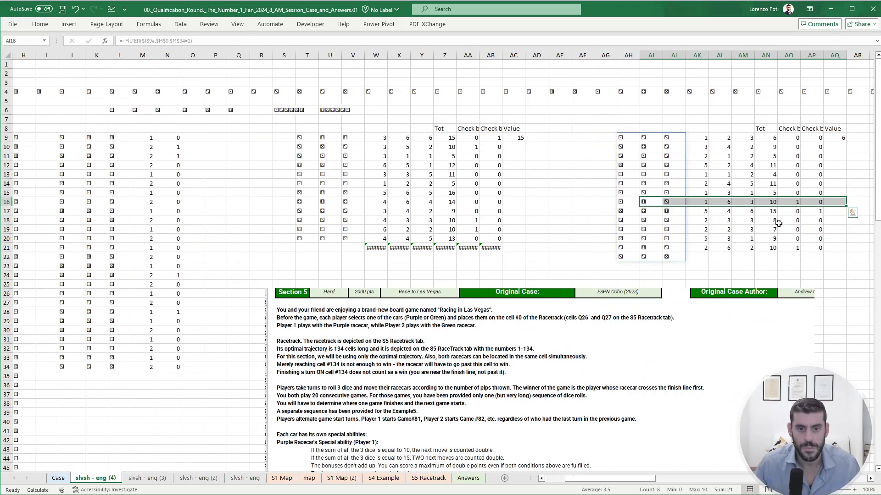
pyautogui.moveTo(701, 249); pyautogui.dragTo(824, 263)
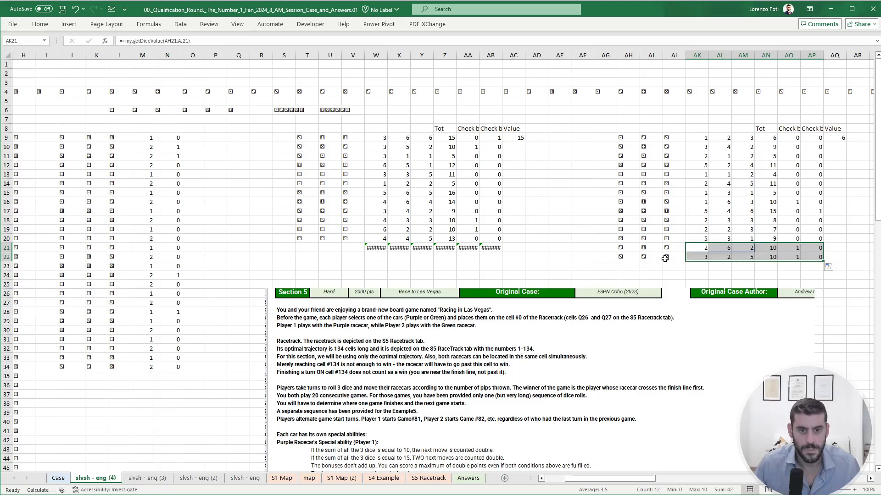
pyautogui.click(674, 257)
# - Compare the Player 2 totals in AN9:AN22 with the Section 5 special abilities and the Example5 throws
pyautogui.scroll(-4, 632, 255)
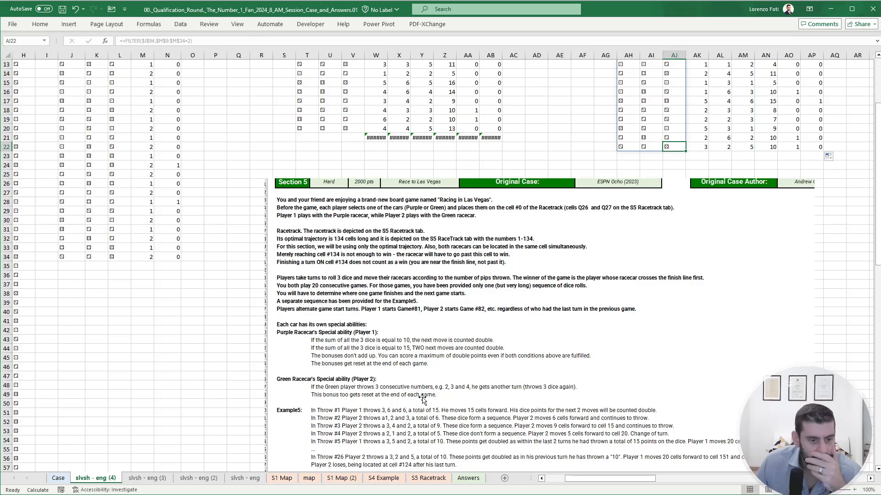
pyautogui.scroll(3, 421, 388)
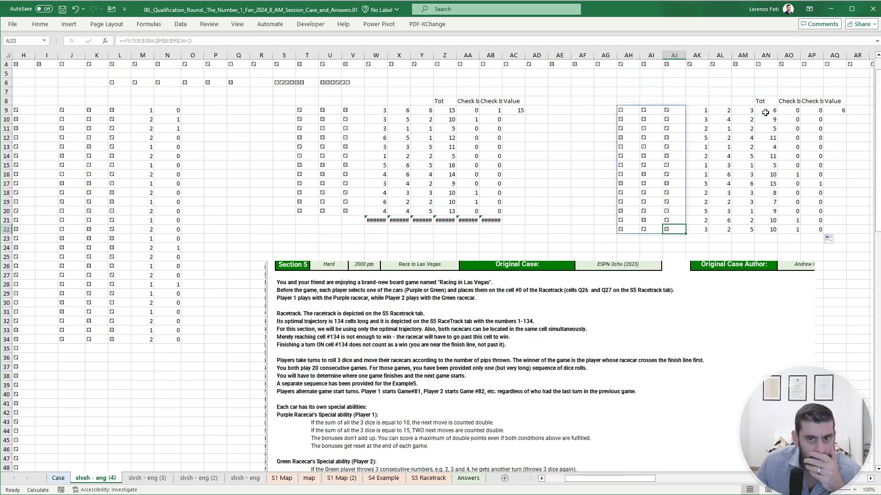
pyautogui.moveTo(766, 111); pyautogui.dragTo(770, 233)
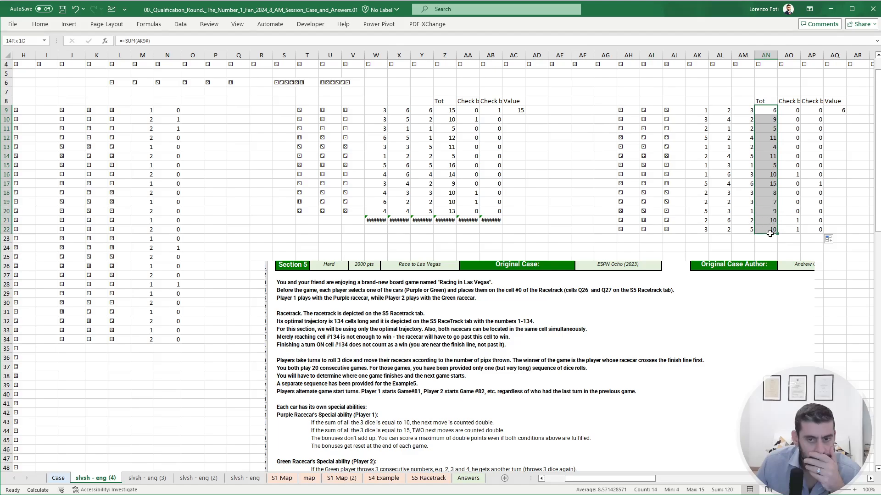
pyautogui.scroll(-4, 546, 282)
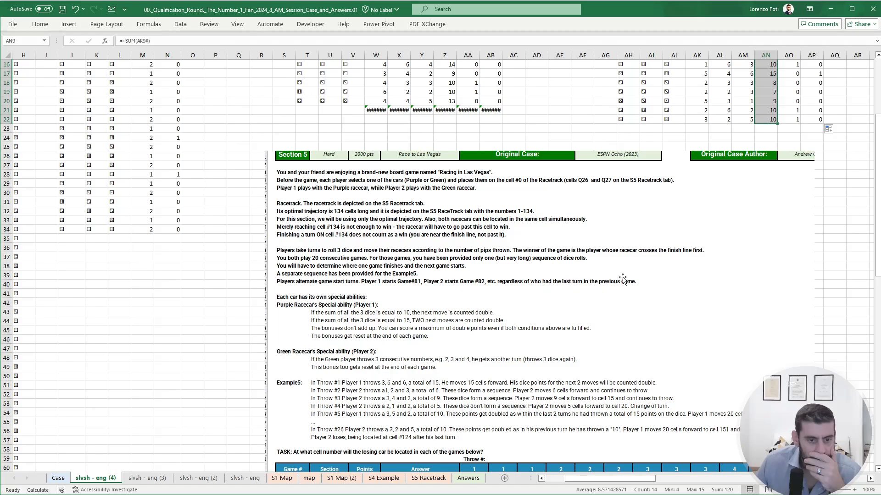
pyautogui.scroll(1, 623, 279)
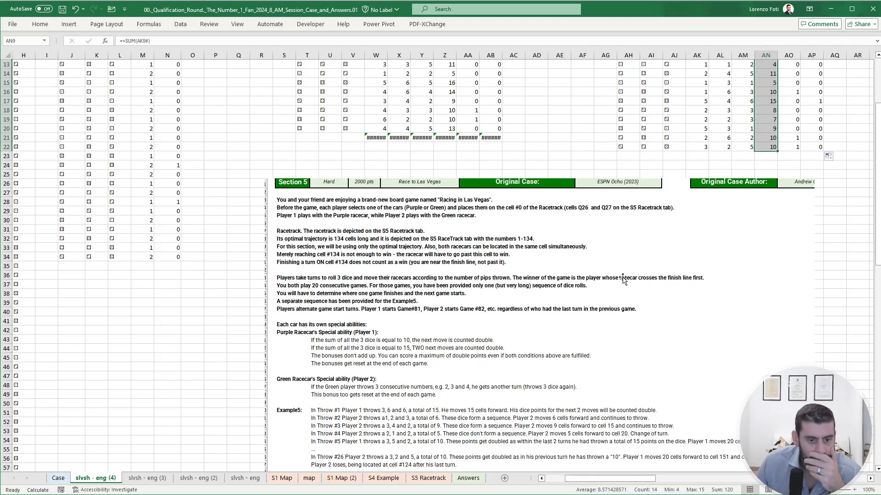
pyautogui.scroll(2, 623, 279)
pyautogui.scroll(-3, 618, 371)
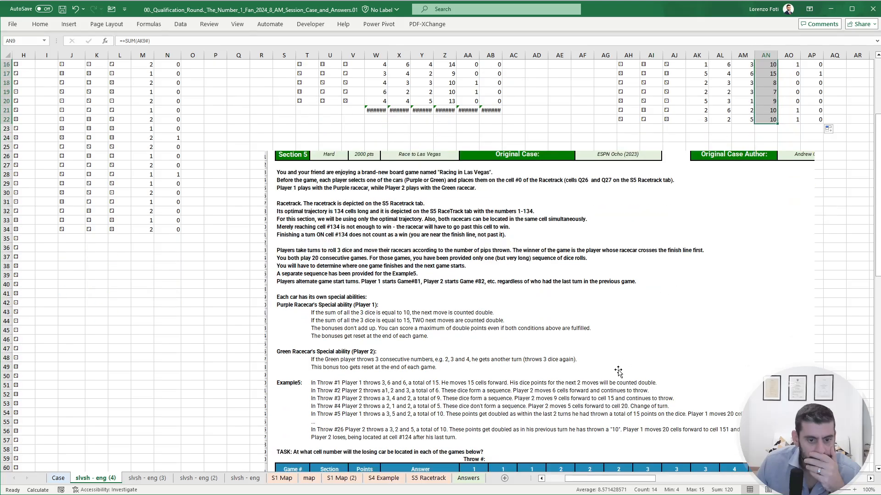
pyautogui.scroll(4, 727, 367)
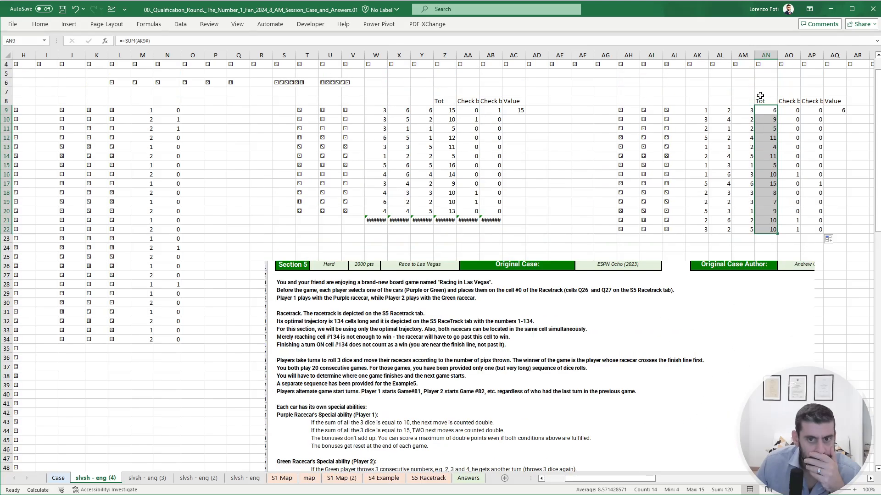
pyautogui.moveTo(773, 112); pyautogui.dragTo(774, 121)
pyautogui.scroll(-5, 656, 231)
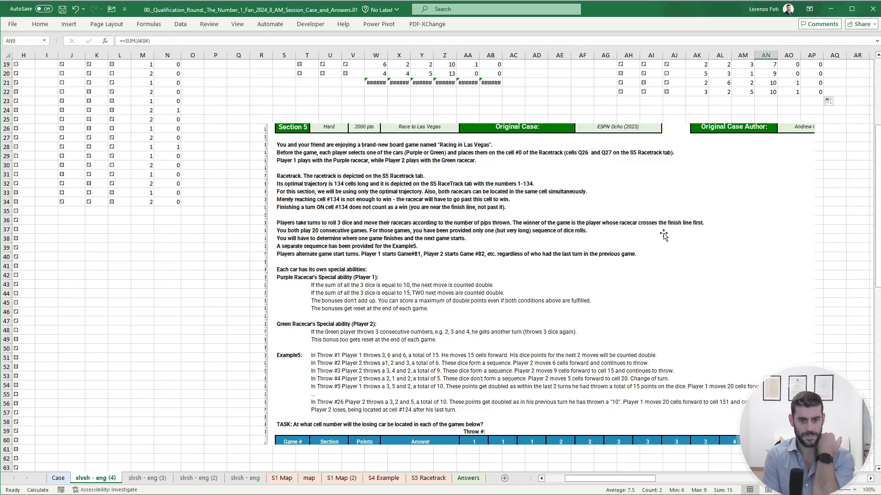
pyautogui.scroll(3, 664, 235)
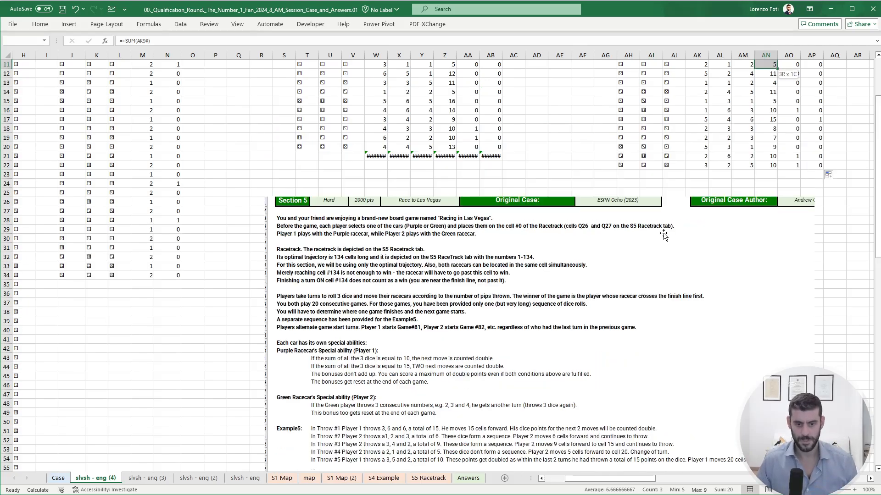
pyautogui.scroll(-1, 636, 346)
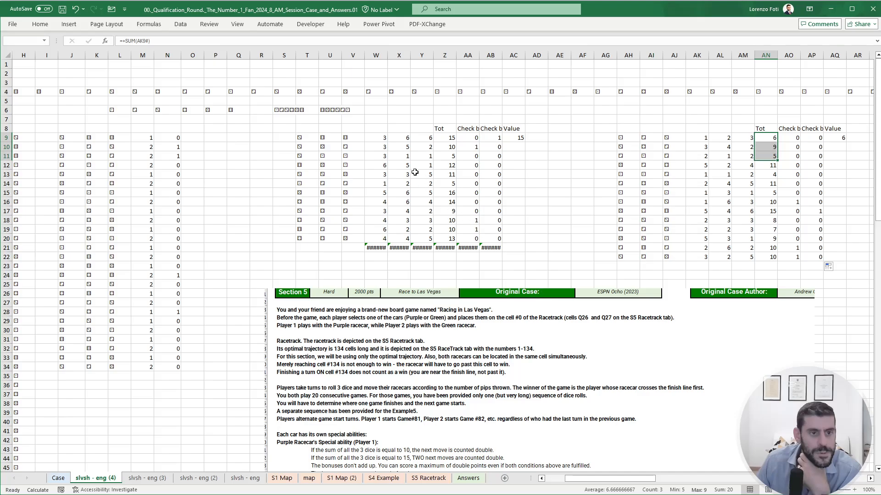
pyautogui.scroll(-4, 415, 232)
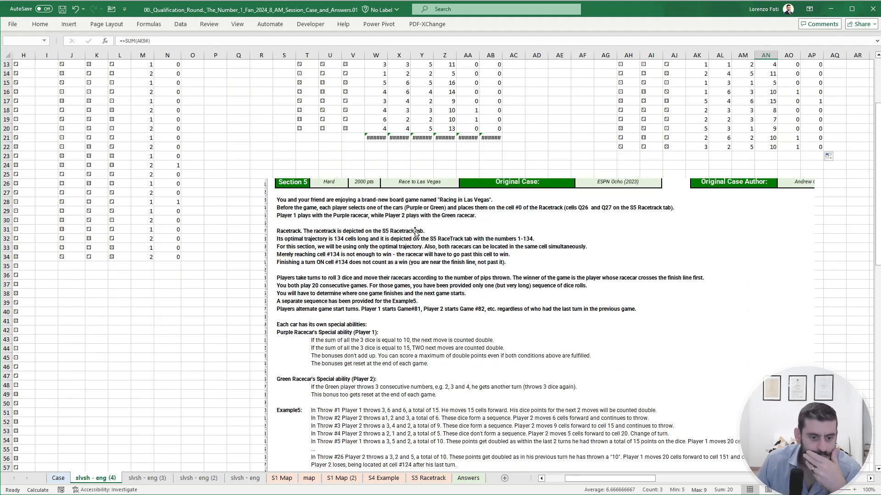
pyautogui.scroll(-1, 415, 232)
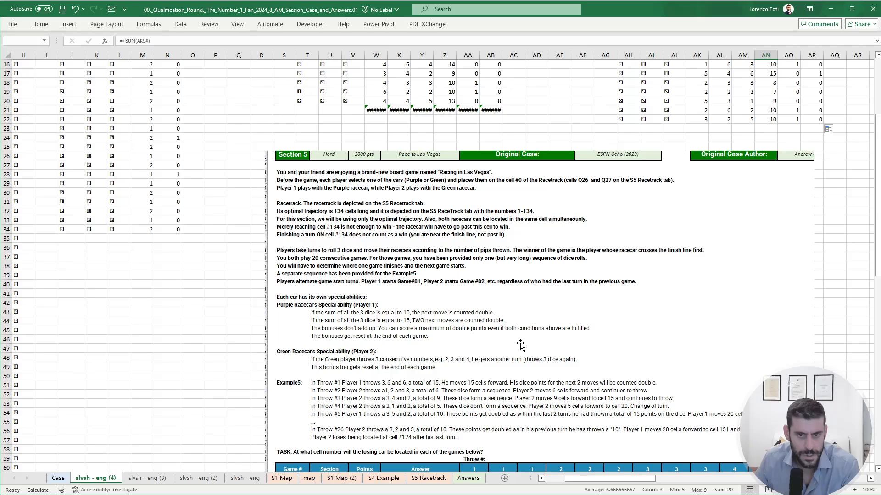
# - Check Player 2's last throw in row 22 against the final roll in J34:L34 and the turn values in M34 and M28
pyautogui.moveTo(700, 120); pyautogui.dragTo(766, 119)
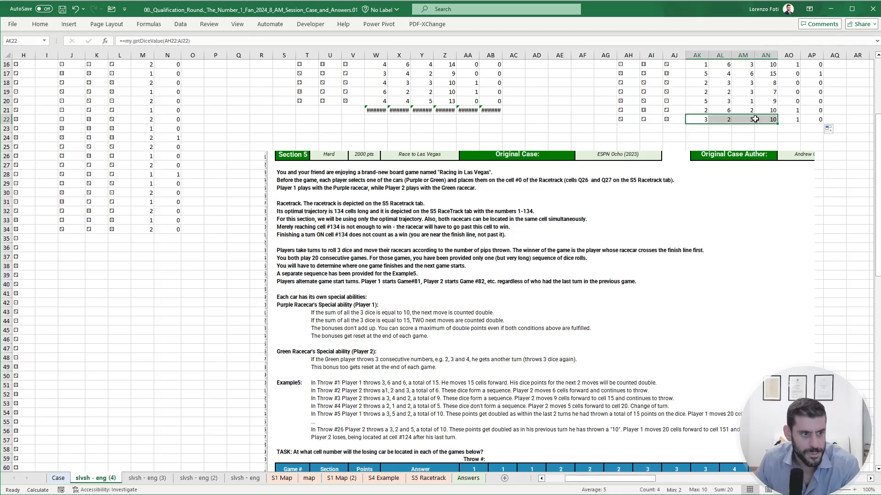
pyautogui.scroll(5, 224, 269)
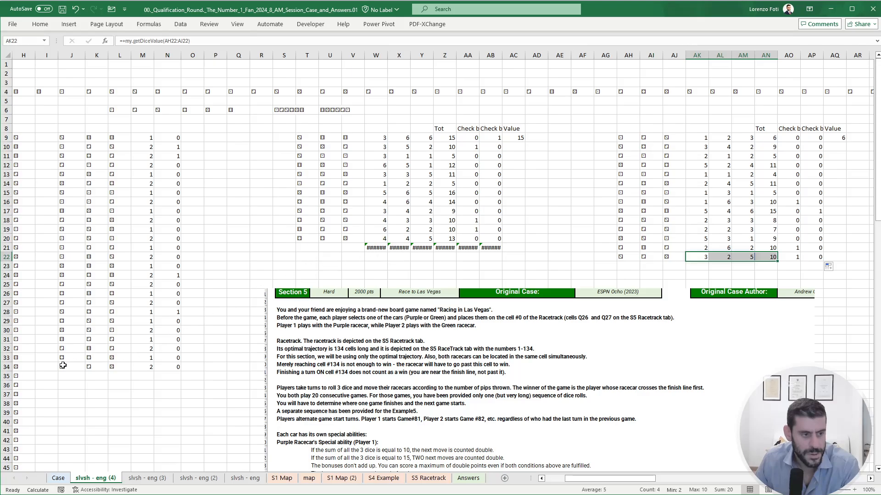
pyautogui.moveTo(64, 367); pyautogui.dragTo(127, 368)
pyautogui.click(143, 369)
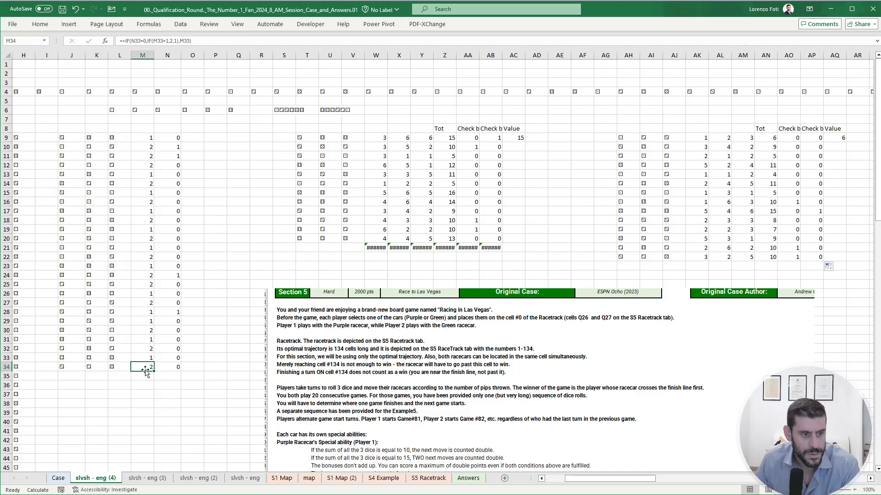
pyautogui.click(144, 314)
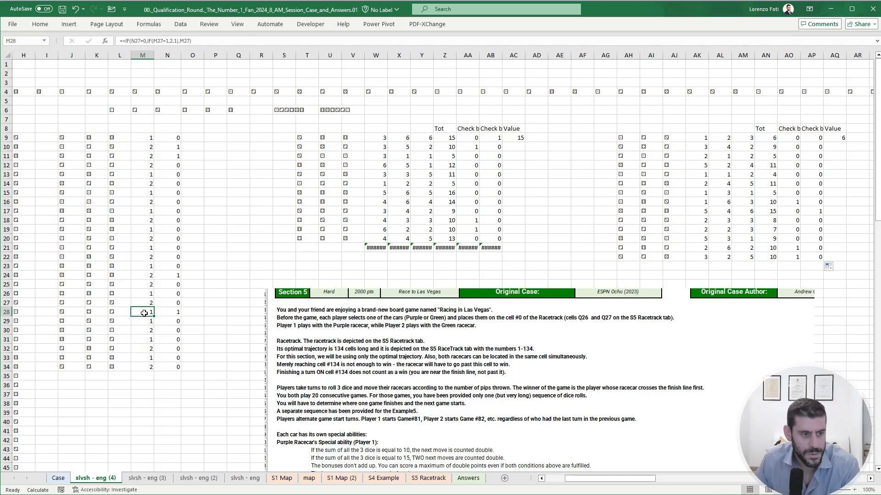
# - Insert a nested IF testing AND(M9=2,N9=1) before the final M9 in the player-turn formula in M10
pyautogui.click(145, 139)
pyautogui.click(146, 145)
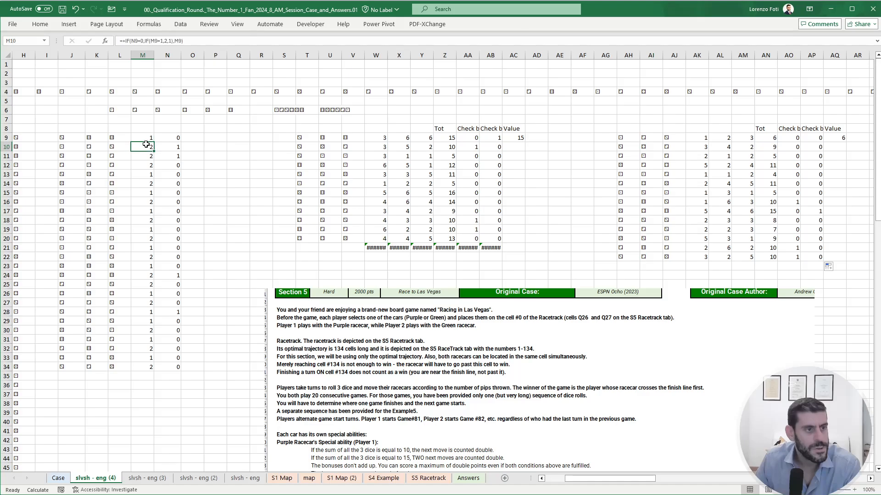
pyautogui.click(141, 40)
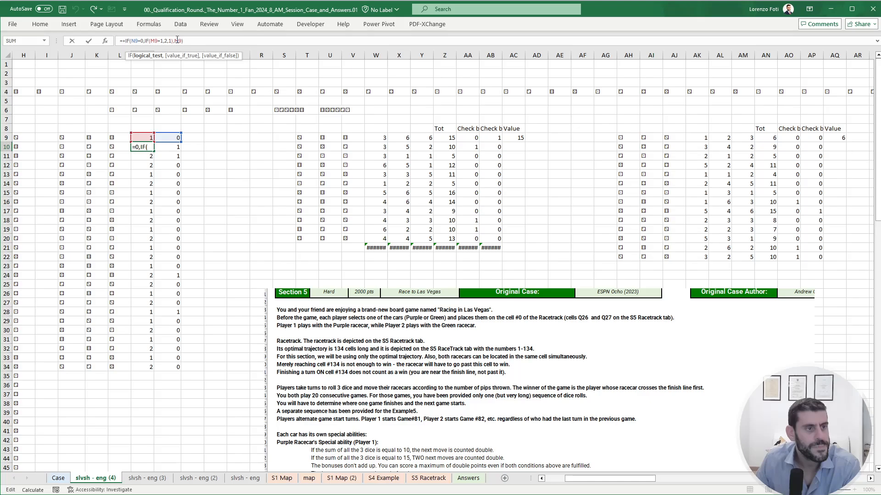
pyautogui.click(178, 41)
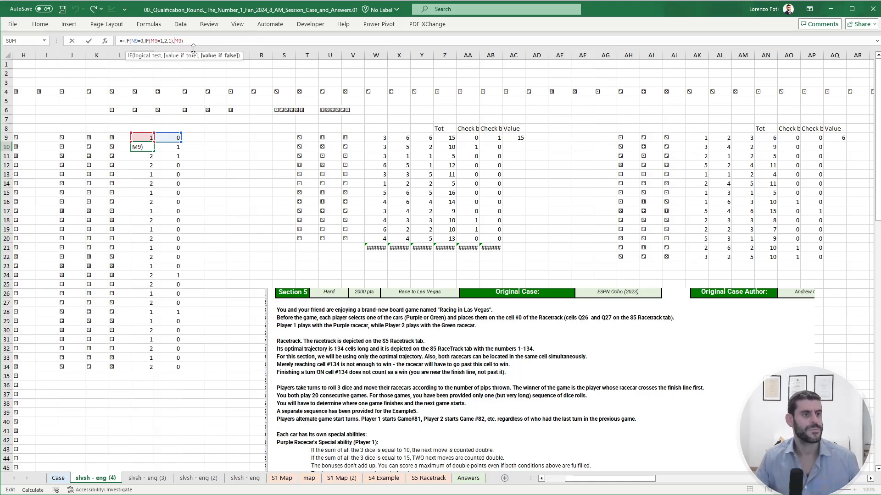
pyautogui.write('if(')
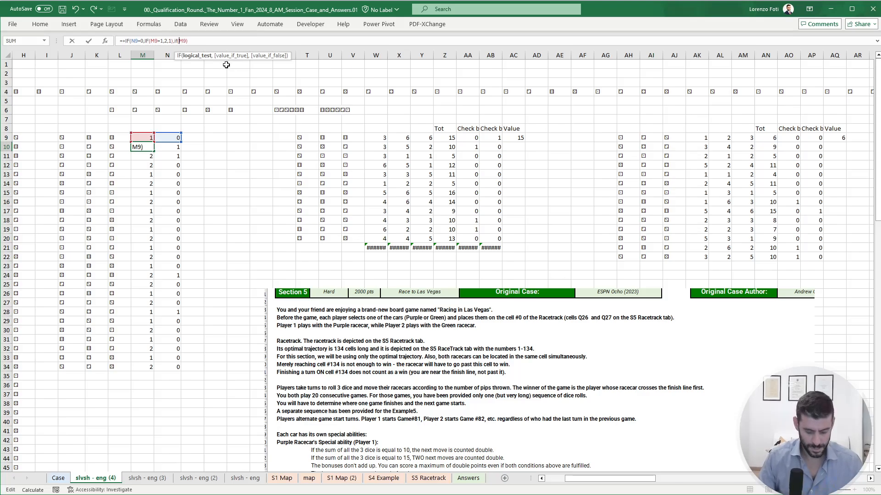
pyautogui.write('and(M9')
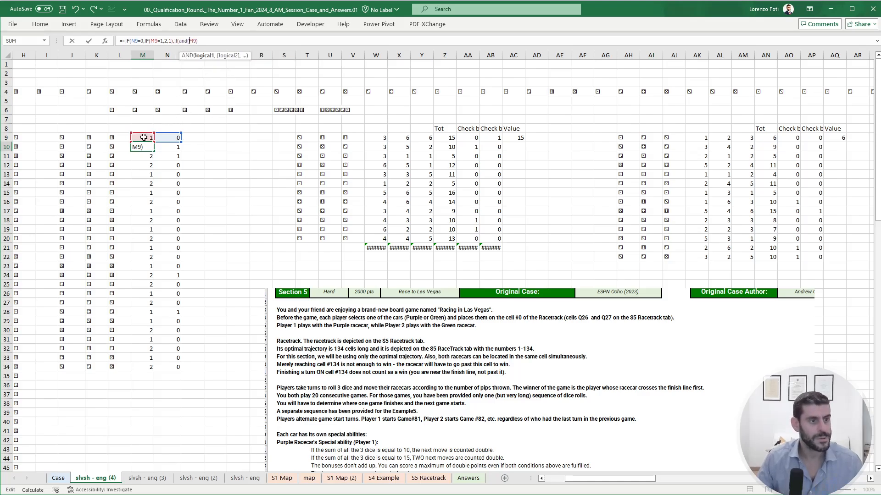
pyautogui.write('-M9')
pyautogui.press('BackSpace')
pyautogui.press('BackSpace')
pyautogui.press('BackSpace')
pyautogui.write('=2,M9')
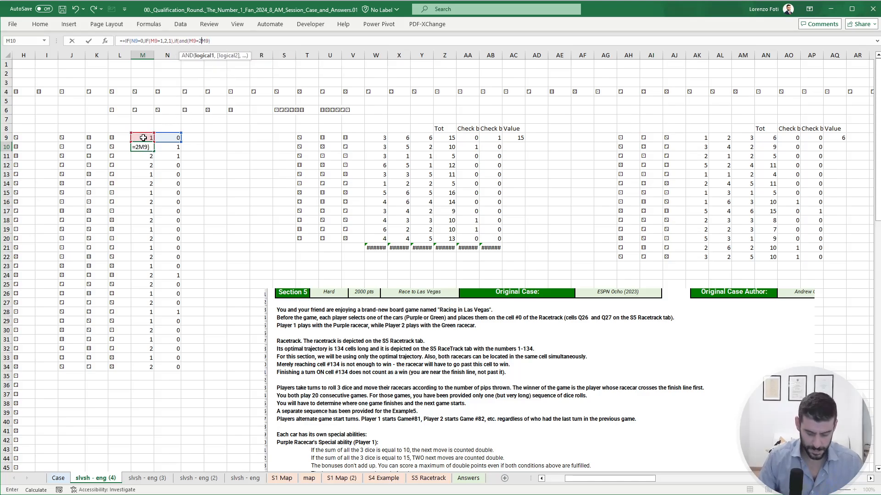
pyautogui.click(170, 137)
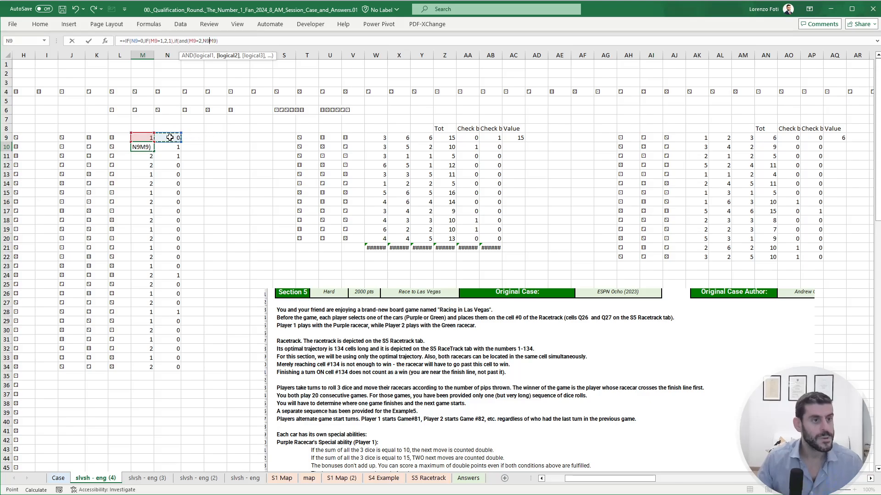
pyautogui.write('=1')
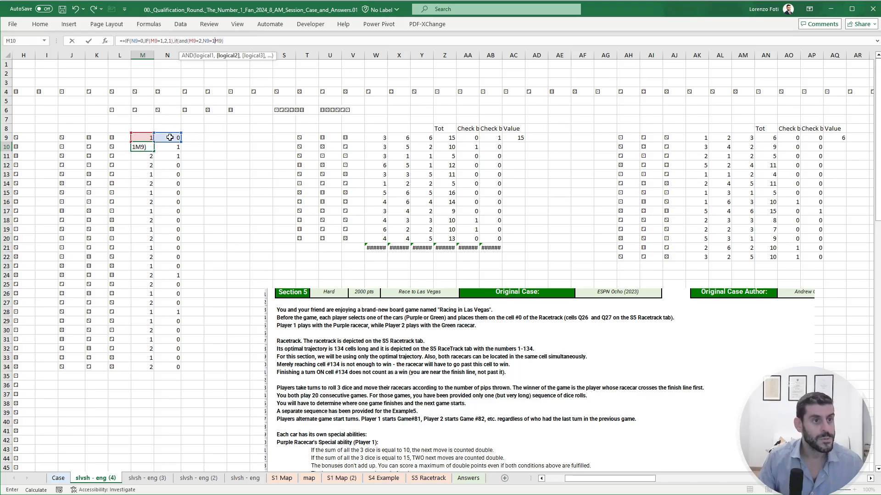
pyautogui.write(',')
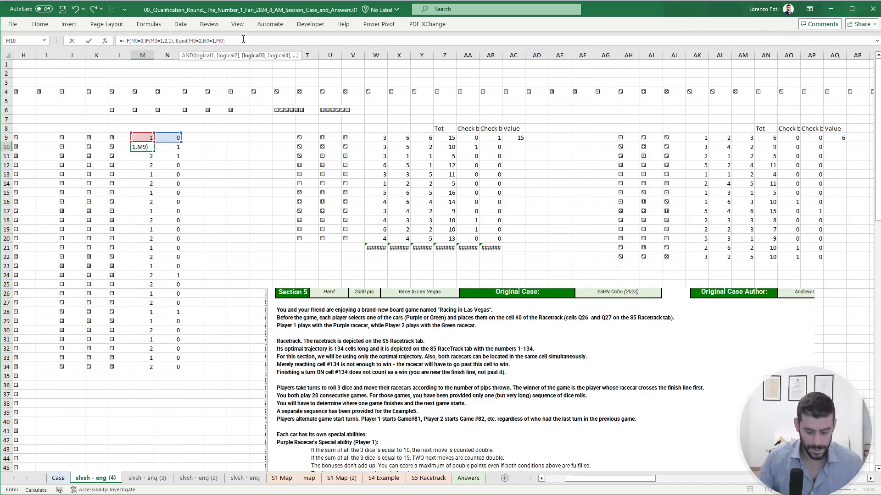
pyautogui.write(')')
# - Complete the M10 turn formula's nested condition as IF(AND(M9=2,N9=1),M9,"")
pyautogui.click(230, 44)
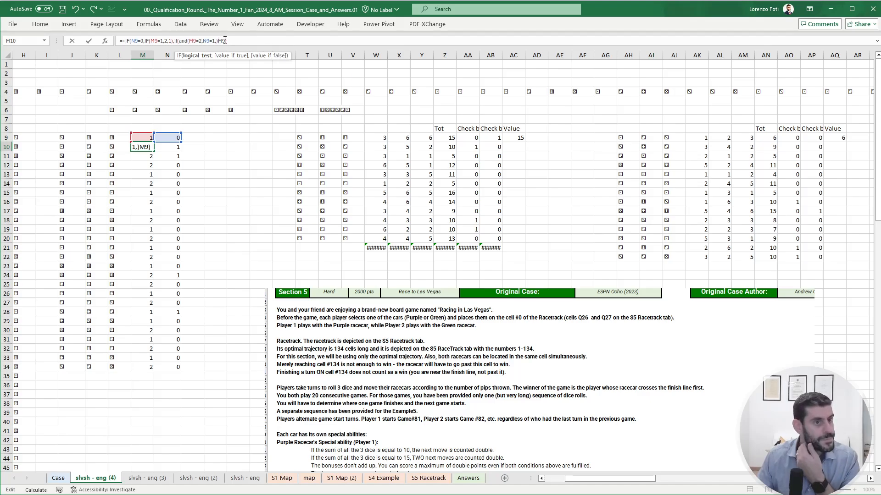
pyautogui.write(',')
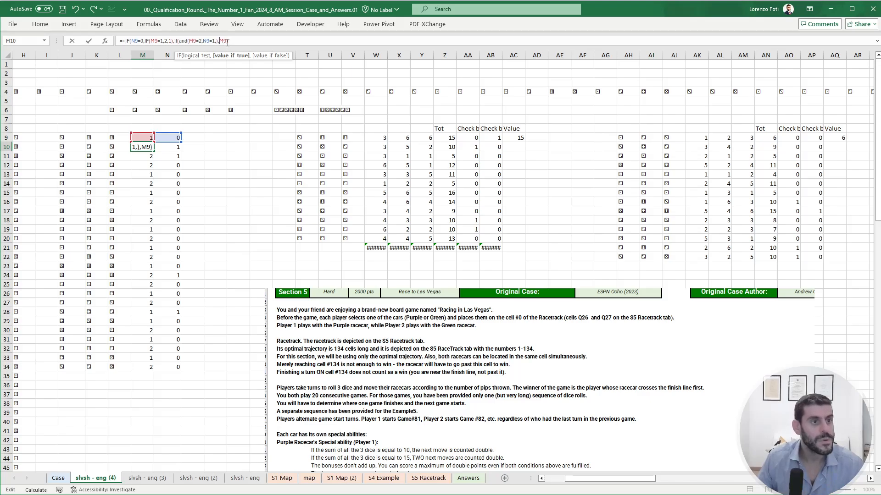
pyautogui.click(217, 40)
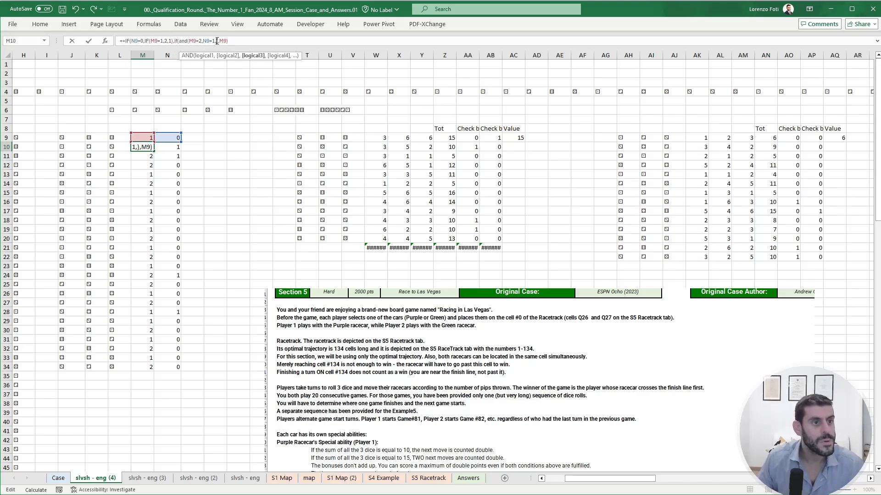
pyautogui.press('BackSpace')
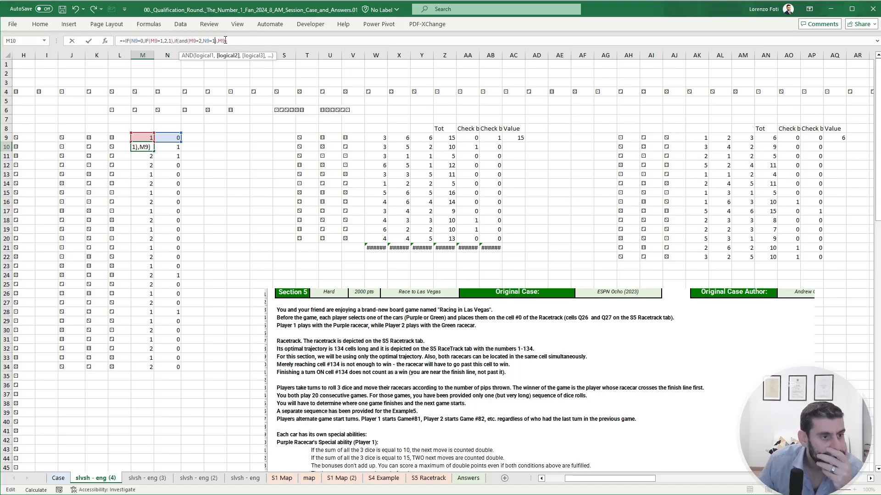
pyautogui.click(255, 40)
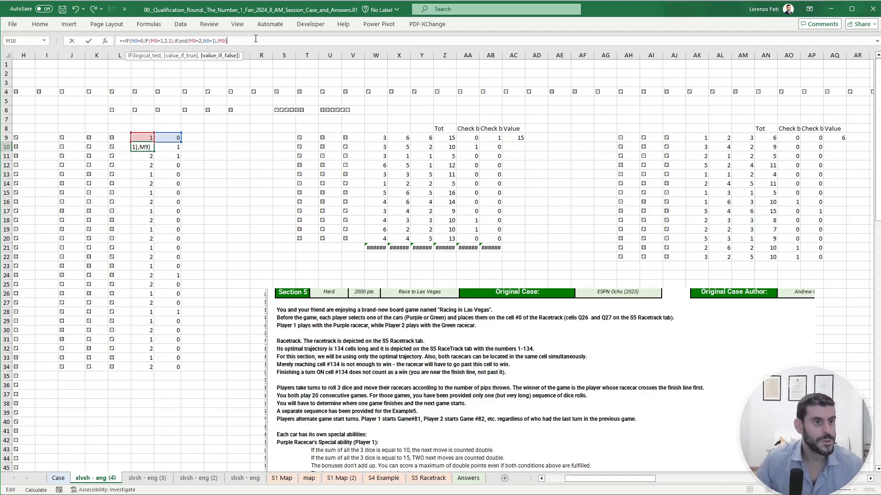
pyautogui.press('Left')
pyautogui.write(',')
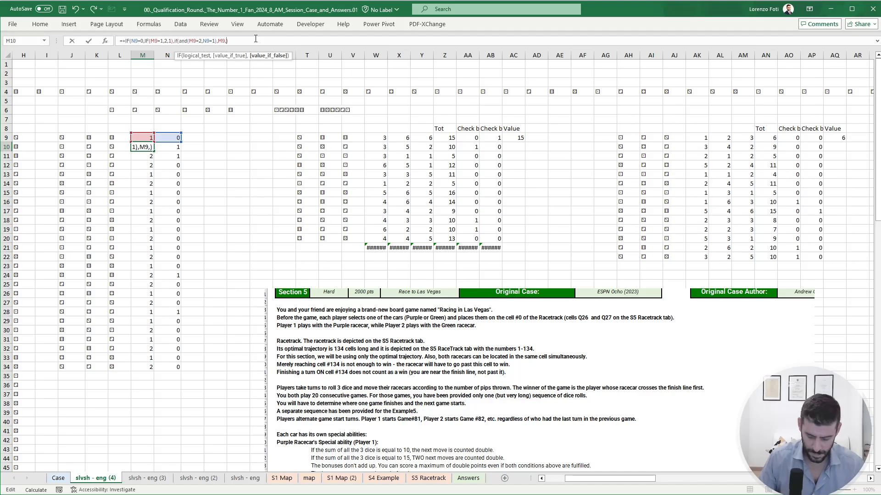
pyautogui.write('""')
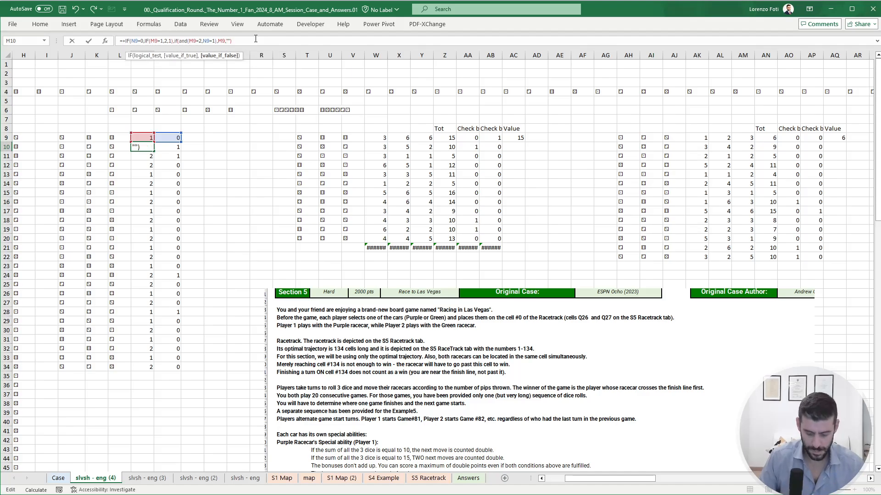
pyautogui.press('Return')
# - Fill the M10 turn formula with the empty-text fallback down through M34
pyautogui.press('Up')
pyautogui.hotkey('ctrl', 'c')
pyautogui.press('Down')
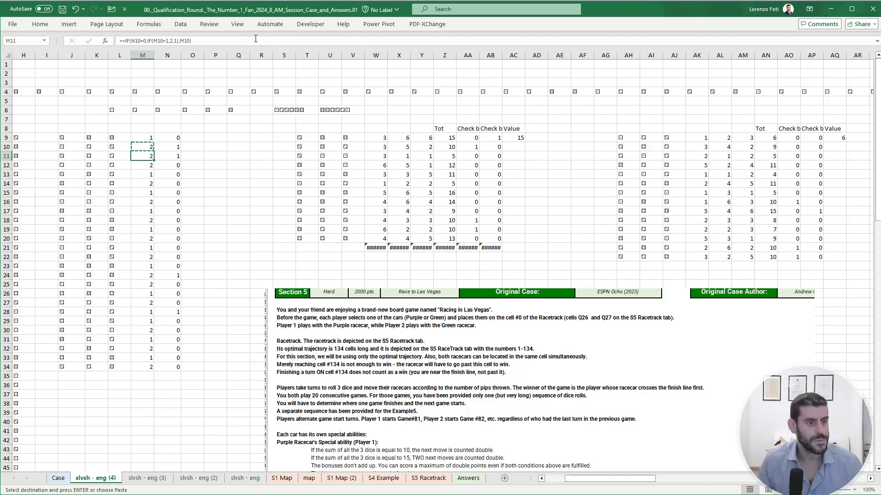
pyautogui.hotkey('ctrl', 'shift', 'Down')
pyautogui.hotkey('ctrl', 'v')
pyautogui.press('Escape')
# - Check the filled turn formulas against the extra-turn flags, particularly N28 and M29
pyautogui.press('Up')
pyautogui.press('Down')
pyautogui.press('Down')
pyautogui.press('Down')
pyautogui.press('Down')
pyautogui.press('Down')
pyautogui.press('Down')
pyautogui.press('Down')
pyautogui.press('Down')
pyautogui.press('Down')
pyautogui.press('Down')
pyautogui.press('Down')
pyautogui.press('Down')
pyautogui.press('Down')
pyautogui.press('Down')
pyautogui.press('Down')
pyautogui.press('Down')
pyautogui.press('Down')
pyautogui.press('Down')
pyautogui.press('Down')
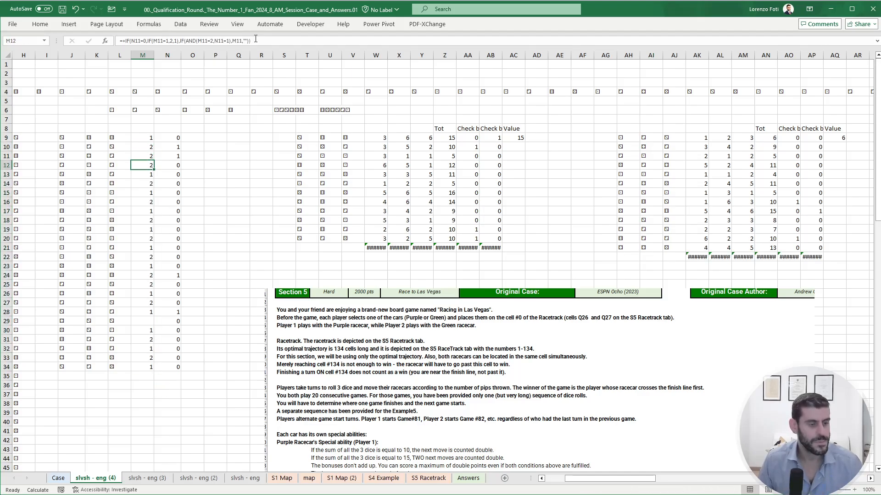
pyautogui.press('Up')
pyautogui.press('Right')
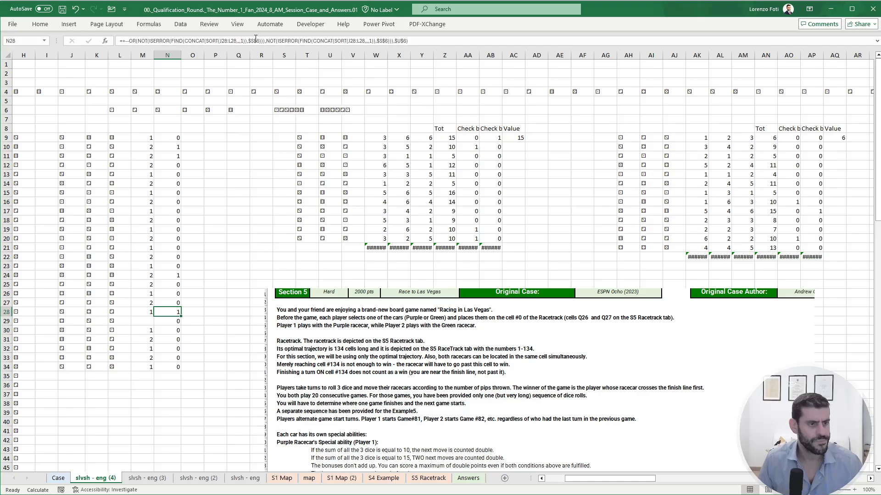
pyautogui.press('Left')
pyautogui.press('Down')
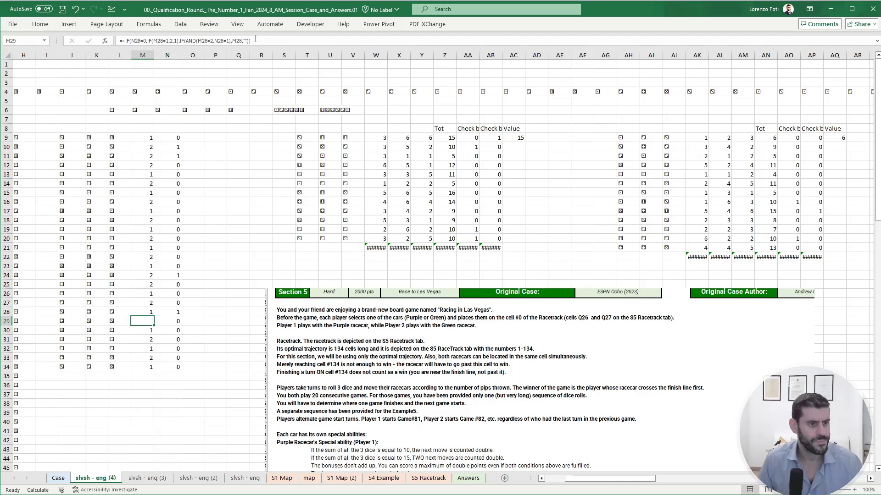
# - Replace the empty-text result in the M10 turn formula with IF(M9=1,2,1)
pyautogui.hotkey('ctrl', 'Up')
pyautogui.press('Down')
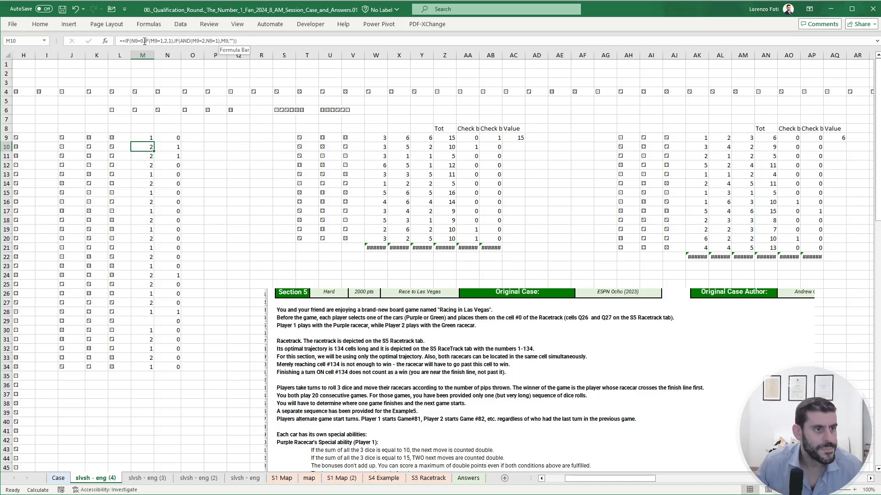
pyautogui.moveTo(144, 42); pyautogui.dragTo(174, 40)
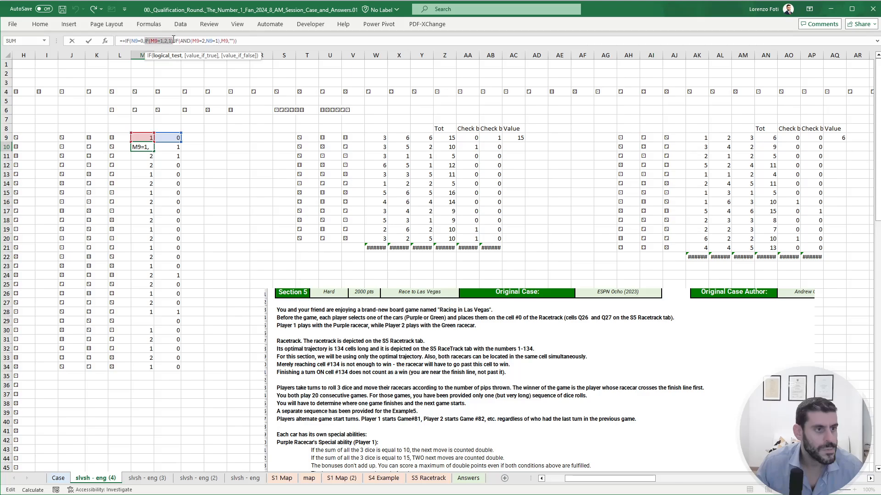
pyautogui.moveTo(229, 41); pyautogui.dragTo(233, 42)
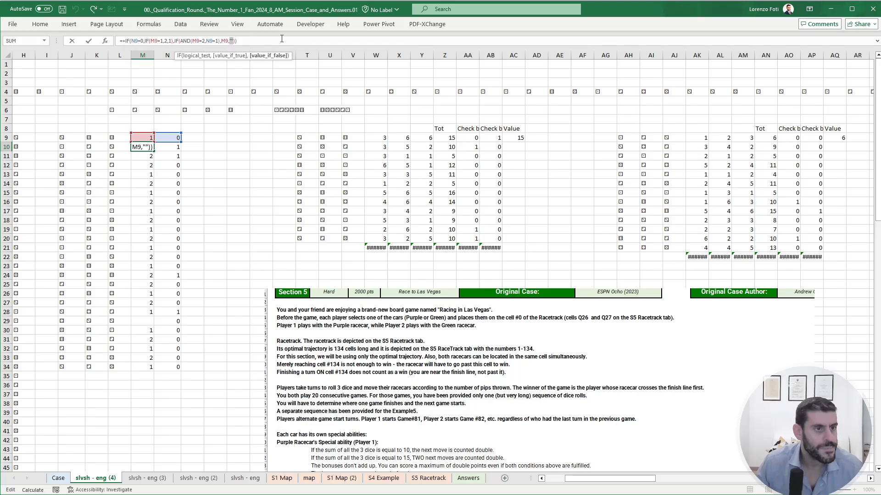
pyautogui.hotkey('ctrl', 'v')
pyautogui.press('Return')
# - Copy the corrected turn formula from M10 down through M34
pyautogui.press('Up')
pyautogui.hotkey('ctrl', 'c')
pyautogui.press('Down')
pyautogui.hotkey('ctrl', 'shift', 'Down')
pyautogui.hotkey('ctrl', 'v')
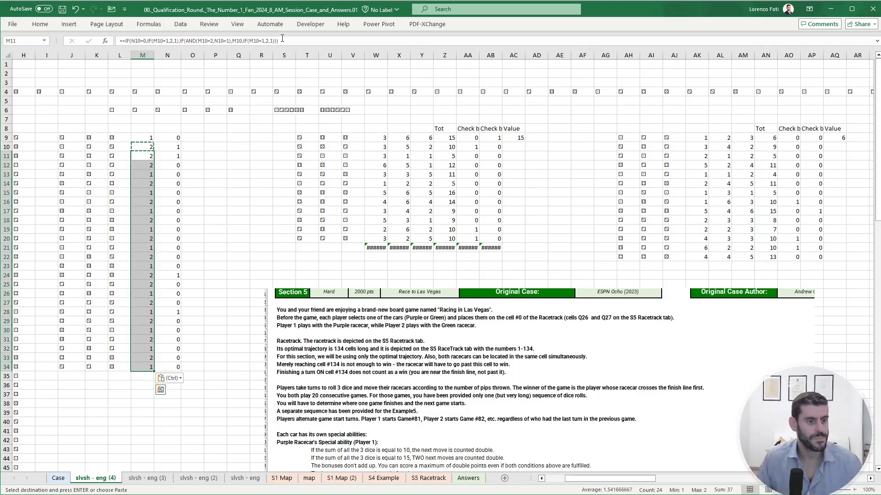
pyautogui.press('Escape')
pyautogui.press('Up')
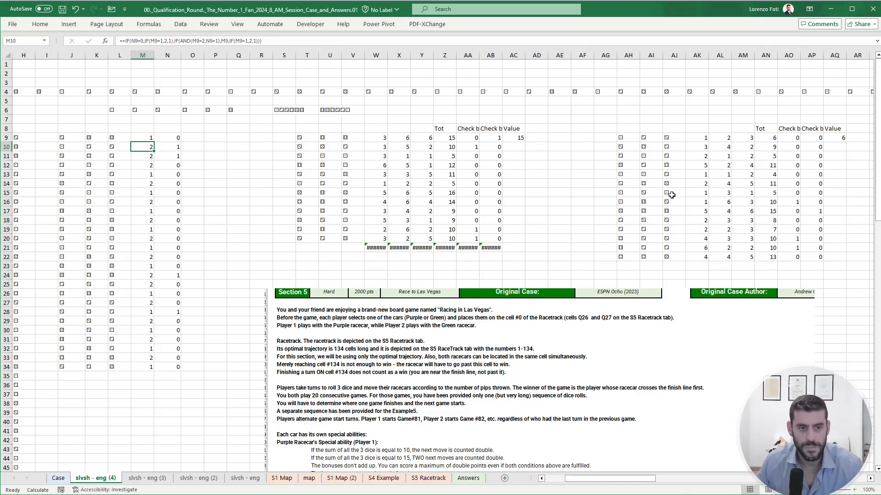
# - Compare the Player 2 totals in AN9:AN22 with the Section 5 example, and go to Player 1's value cell AC10
pyautogui.click(768, 137)
pyautogui.moveTo(768, 137); pyautogui.dragTo(768, 257)
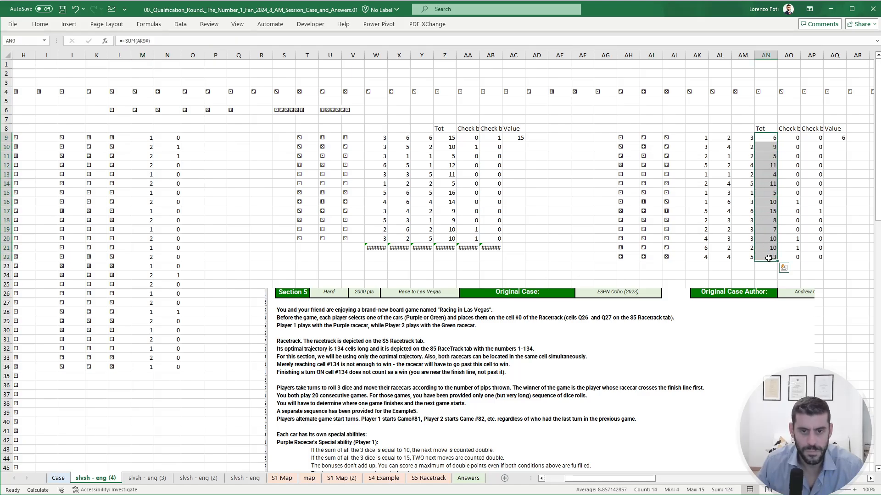
pyautogui.scroll(-6, 617, 240)
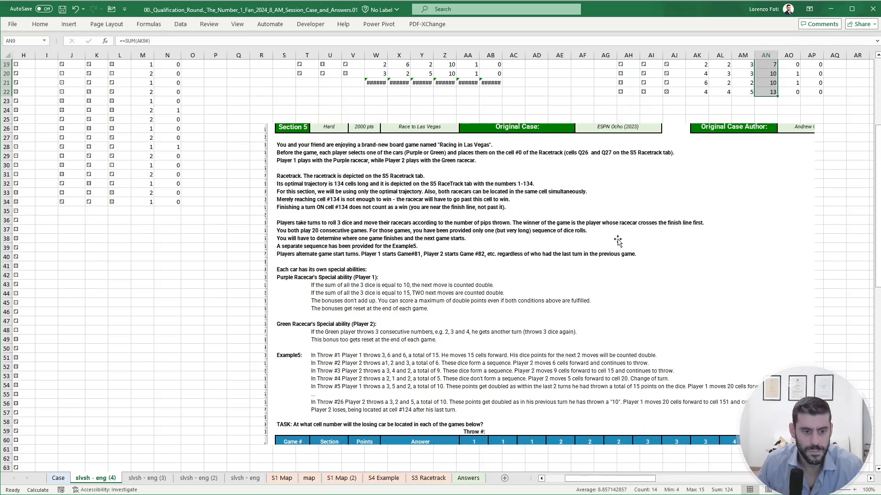
pyautogui.scroll(6, 617, 241)
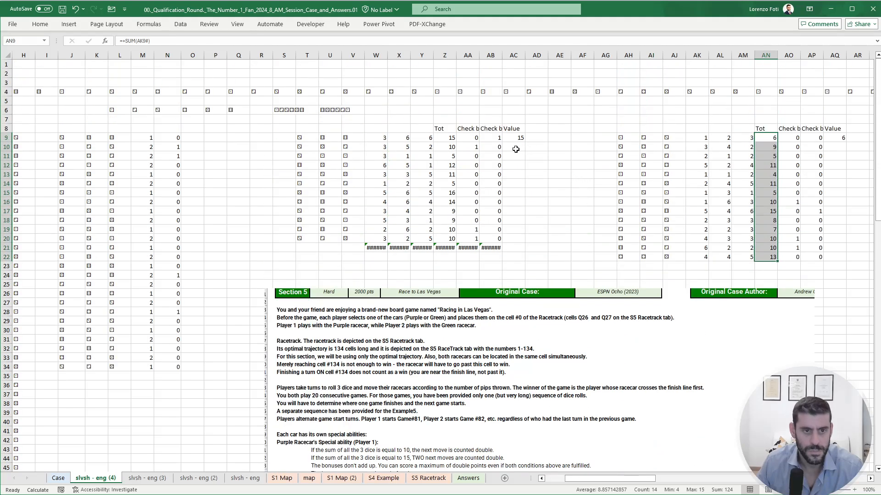
pyautogui.click(514, 148)
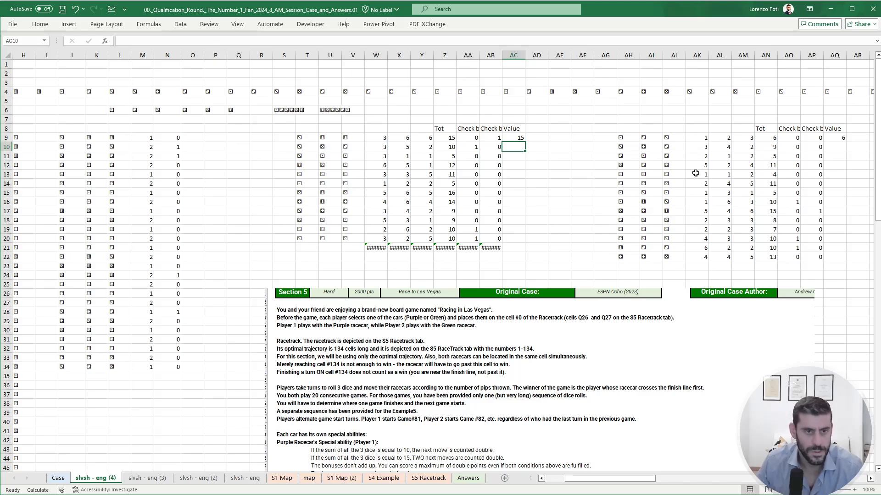
pyautogui.write('+')
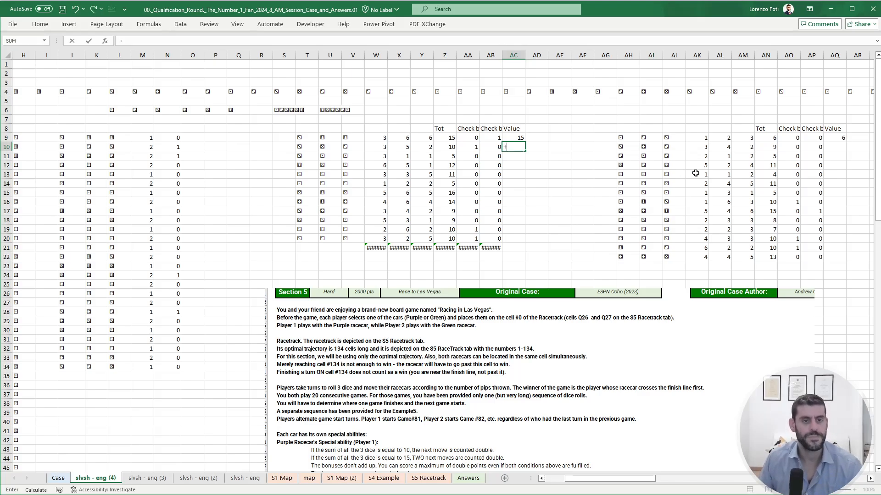
pyautogui.write('if')
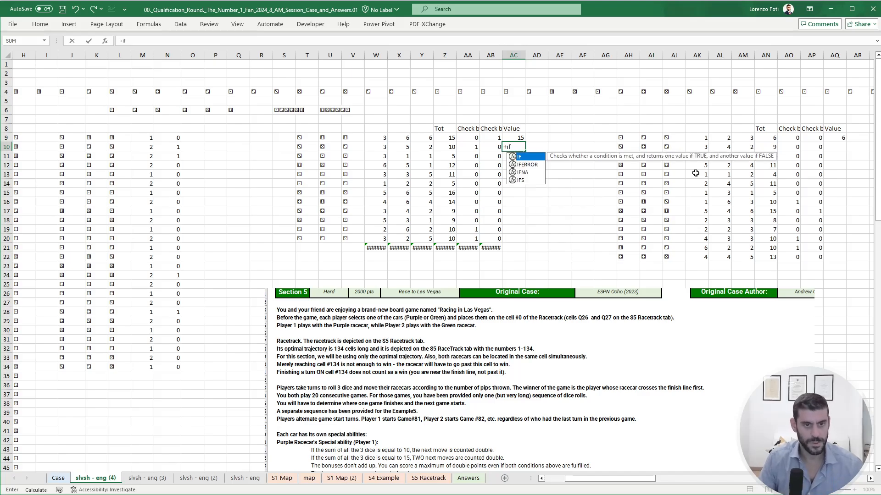
pyautogui.write('(pr')
pyautogui.press('BackSpace')
pyautogui.press('BackSpace')
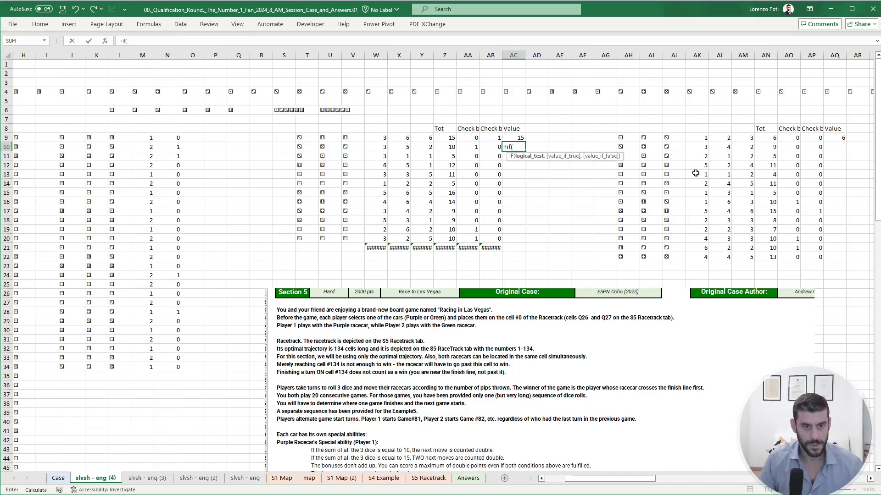
pyautogui.press('Left')
pyautogui.press('Up')
pyautogui.press('Left')
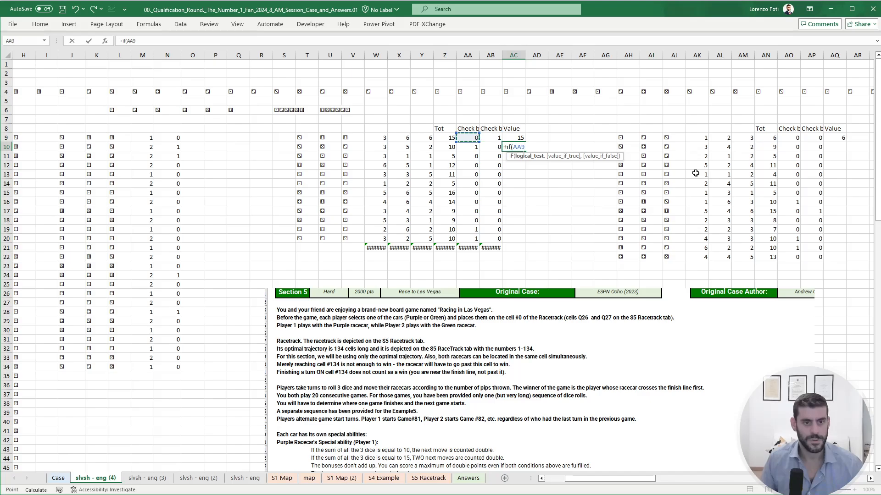
pyautogui.write('=1,')
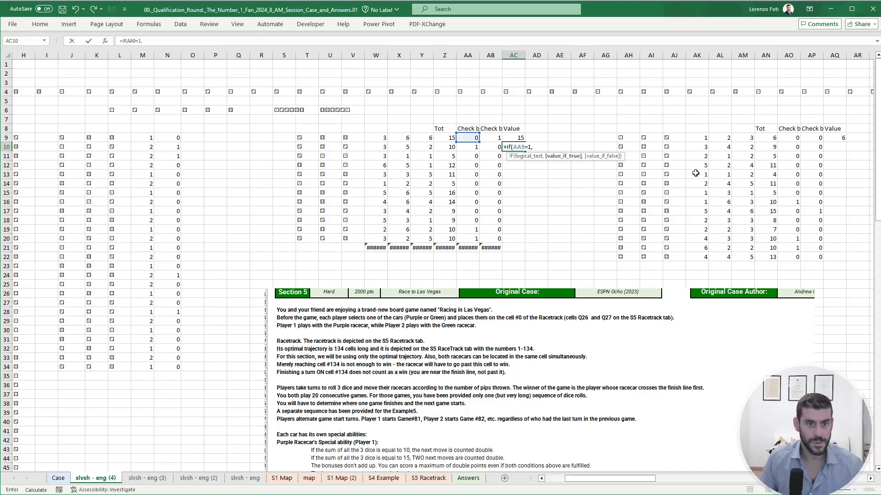
pyautogui.press('Left')
pyautogui.press('Left')
pyautogui.press('Left')
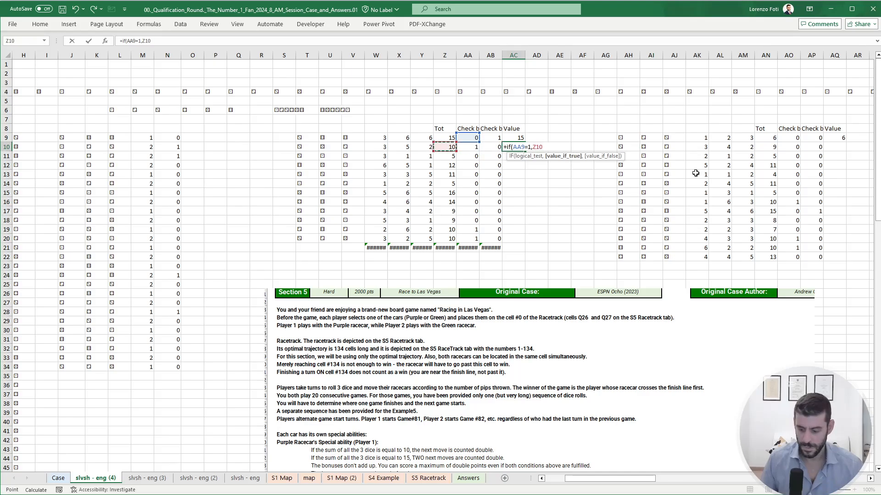
pyautogui.write('*2')
pyautogui.press('Escape')
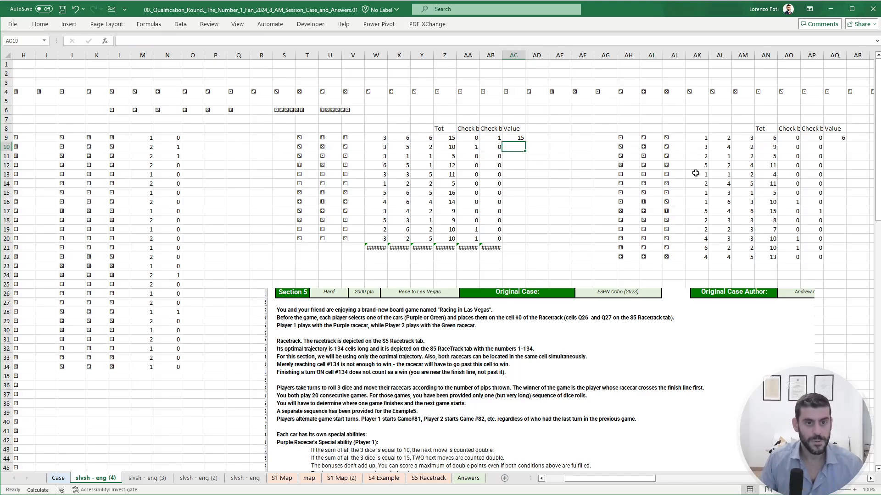
# - Start an IFS formula in AC10 that returns Z10*2 when the previous throw's check AA9 equals 1
pyautogui.write('+ifs(')
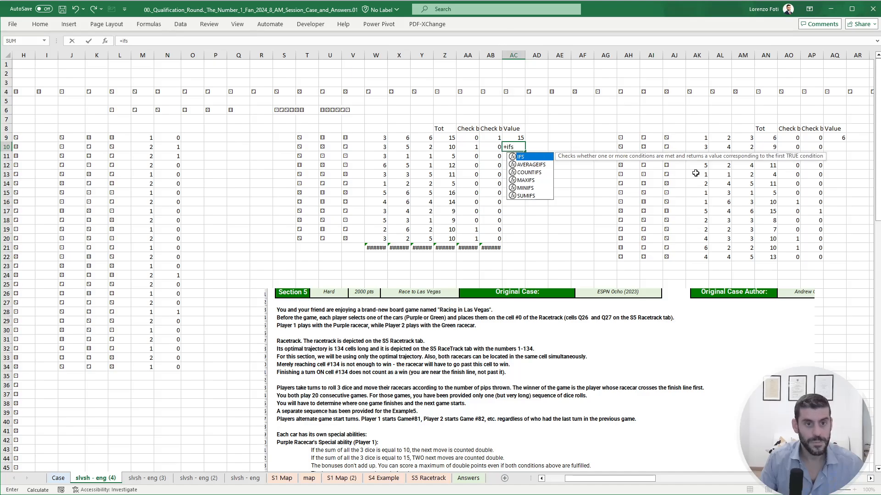
pyautogui.press('Left')
pyautogui.press('Left')
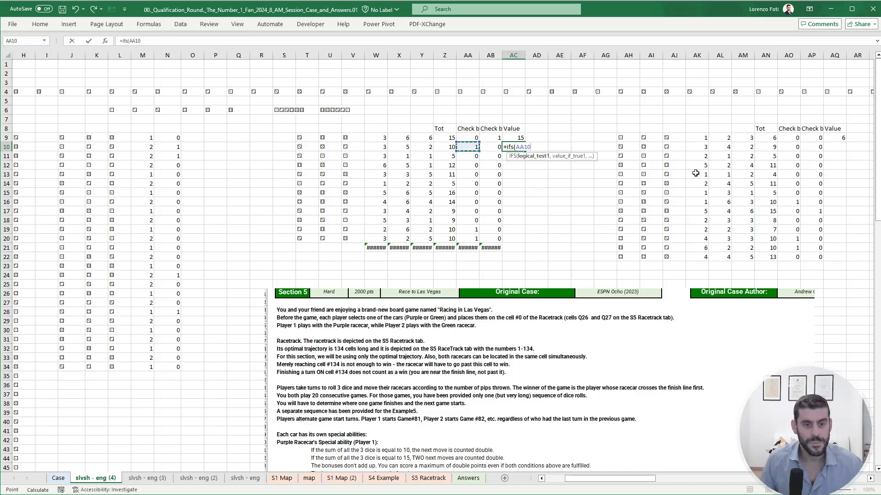
pyautogui.write('=1,')
pyautogui.press('Left')
pyautogui.press('Left')
pyautogui.press('Left')
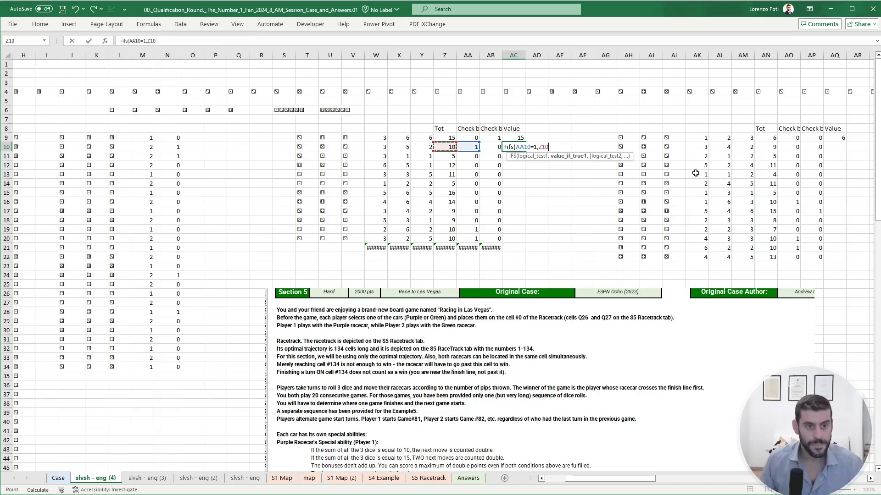
pyautogui.write('*2,')
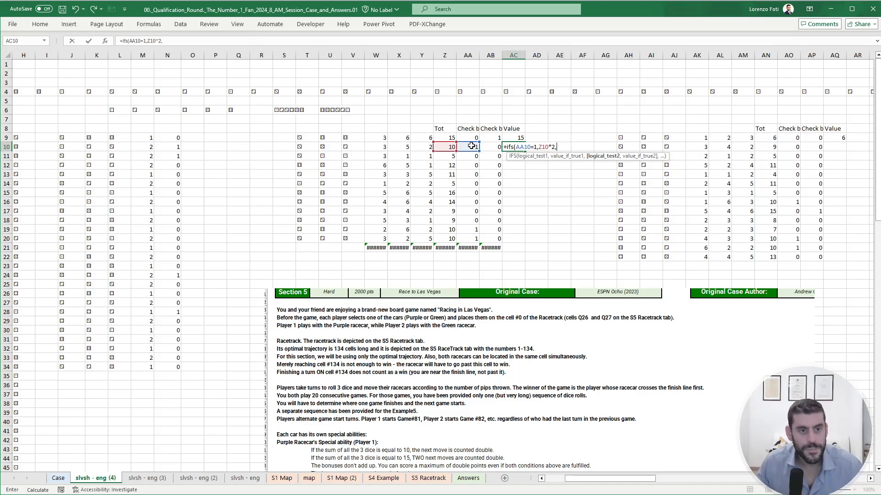
pyautogui.moveTo(471, 144); pyautogui.dragTo(470, 141)
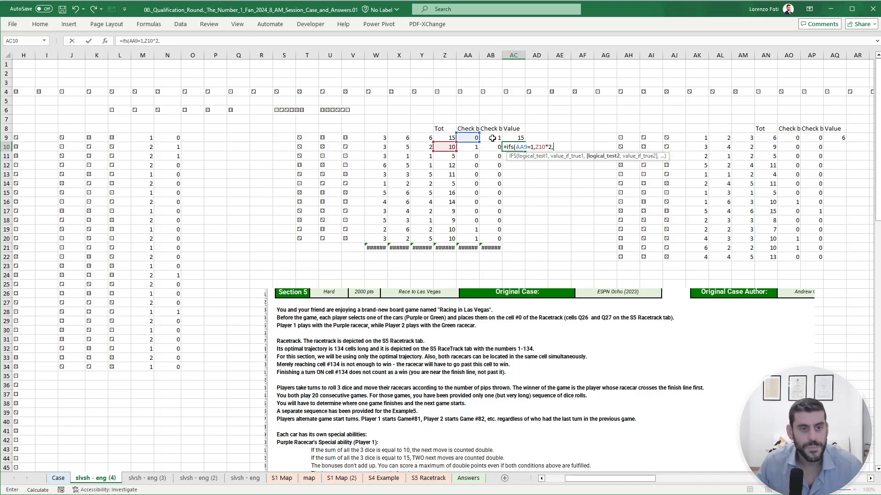
# - Complete the AC10 IFS formula with OR(AB8:AB9=1) returning Z10*2 and a TRUE case returning Z10
pyautogui.write('or(')
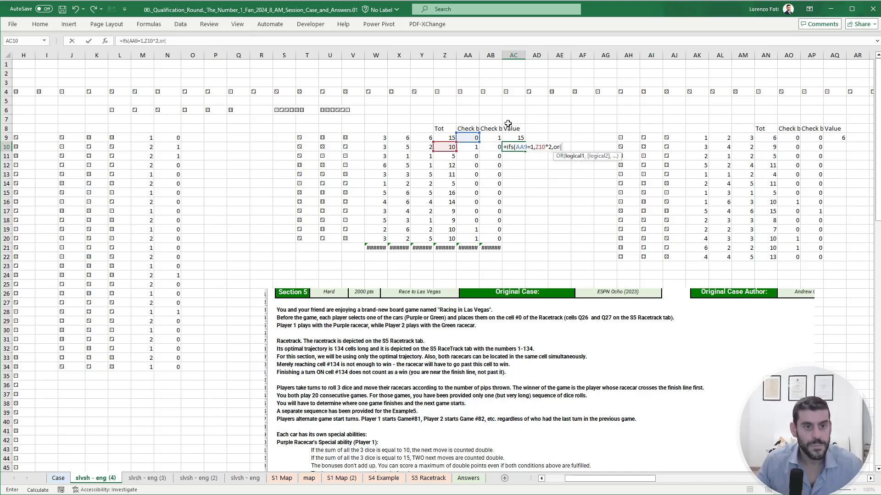
pyautogui.moveTo(495, 135); pyautogui.dragTo(494, 129)
pyautogui.write('=1),')
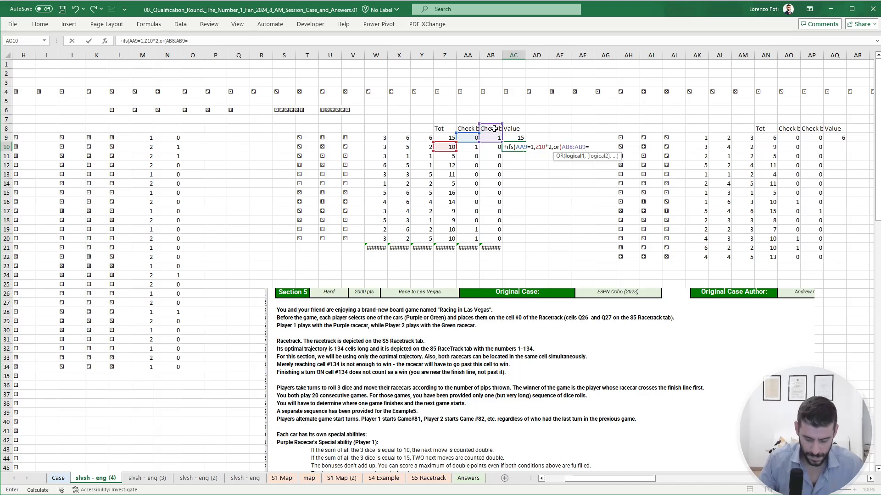
pyautogui.press('Left')
pyautogui.press('Left')
pyautogui.press('Left')
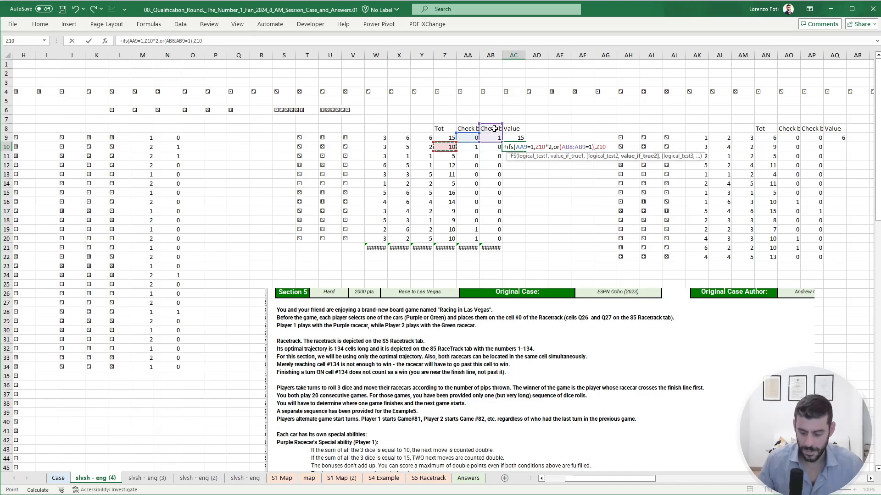
pyautogui.write('*2,')
pyautogui.write('true,')
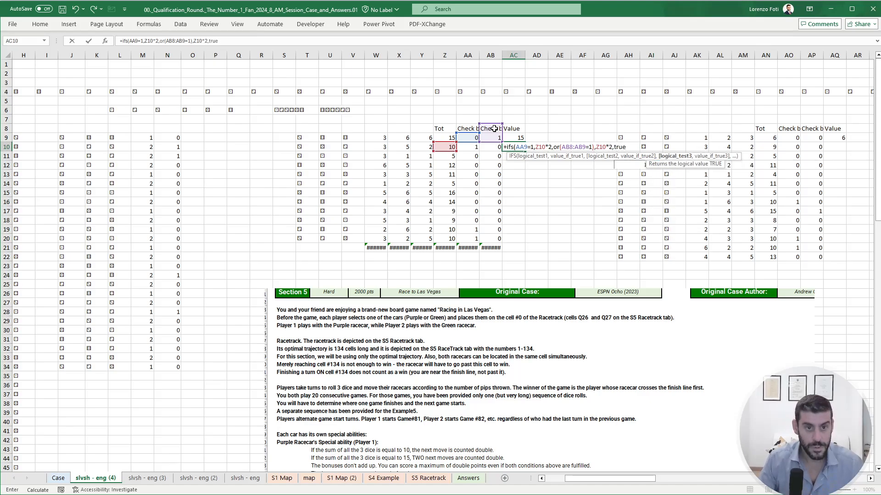
pyautogui.press('Left')
pyautogui.press('Left')
pyautogui.press('Left')
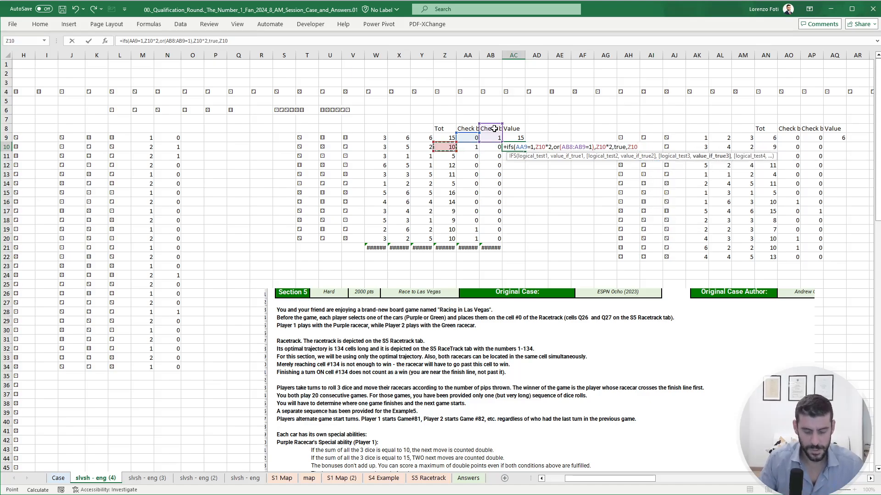
pyautogui.hotkey('ctrl', 'Return')
# - Copy the value formula from AC10 down through AC21
pyautogui.hotkey('ctrl', 'c')
pyautogui.hotkey('shift', 'Down')
pyautogui.hotkey('shift', 'Down')
pyautogui.hotkey('shift', 'Down')
pyautogui.hotkey('shift', 'Down')
pyautogui.hotkey('shift', 'Down')
pyautogui.hotkey('shift', 'Down')
pyautogui.hotkey('shift', 'Down')
pyautogui.hotkey('shift', 'Down')
pyautogui.hotkey('shift', 'Down')
pyautogui.hotkey('shift', 'Down')
pyautogui.hotkey('shift', 'Down')
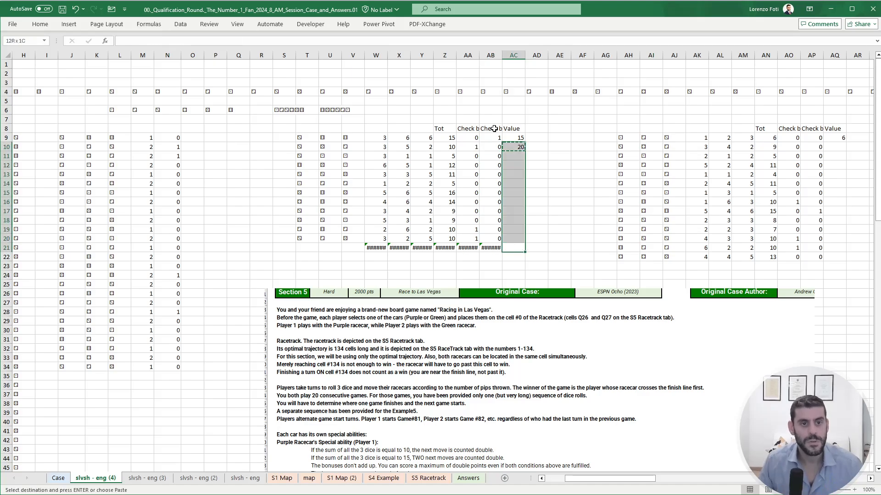
pyautogui.press('Return')
# - Compare Player 1's values in AC9:AC20 with the throws described in the Section 5 Example5 text
pyautogui.hotkey('ctrl', 'Up')
pyautogui.press('Down')
pyautogui.hotkey('shift', 'Down')
pyautogui.hotkey('shift', 'Down')
pyautogui.hotkey('shift', 'Down')
pyautogui.hotkey('shift', 'Down')
pyautogui.hotkey('shift', 'Down')
pyautogui.hotkey('shift', 'Down')
pyautogui.hotkey('shift', 'Down')
pyautogui.hotkey('shift', 'Down')
pyautogui.hotkey('shift', 'Down')
pyautogui.hotkey('shift', 'Down')
pyautogui.hotkey('shift', 'Down')
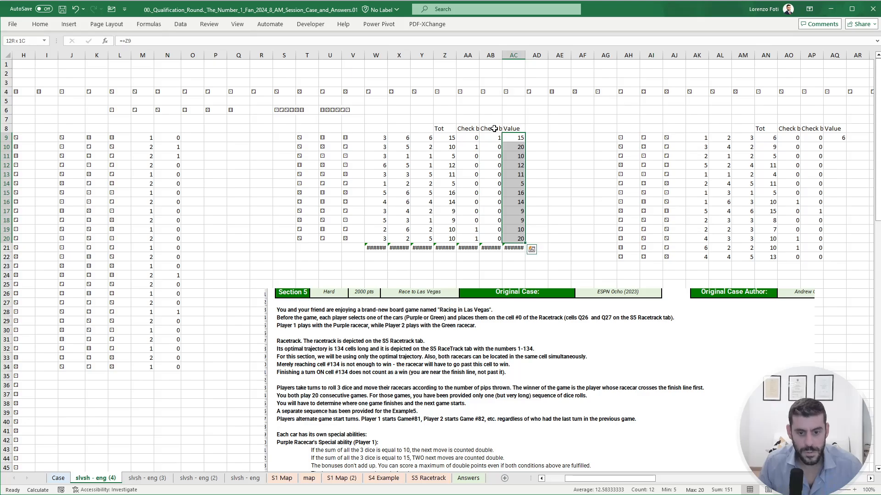
pyautogui.scroll(-3, 550, 303)
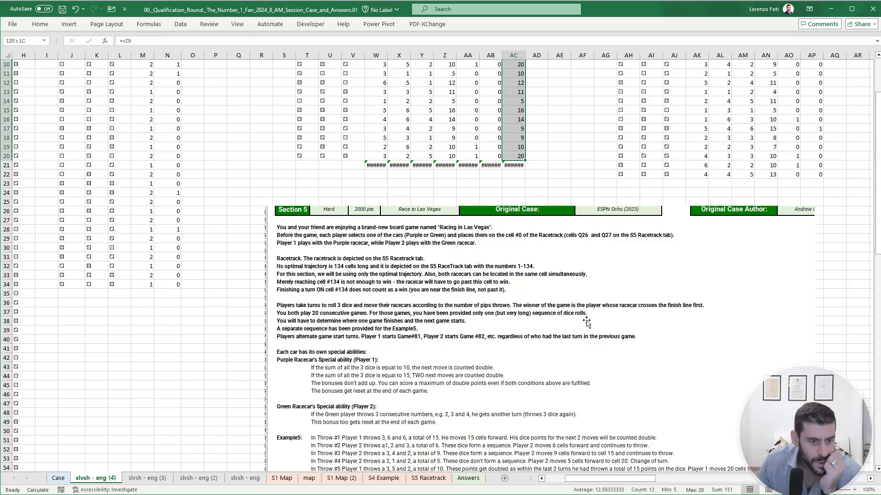
pyautogui.scroll(-3, 509, 367)
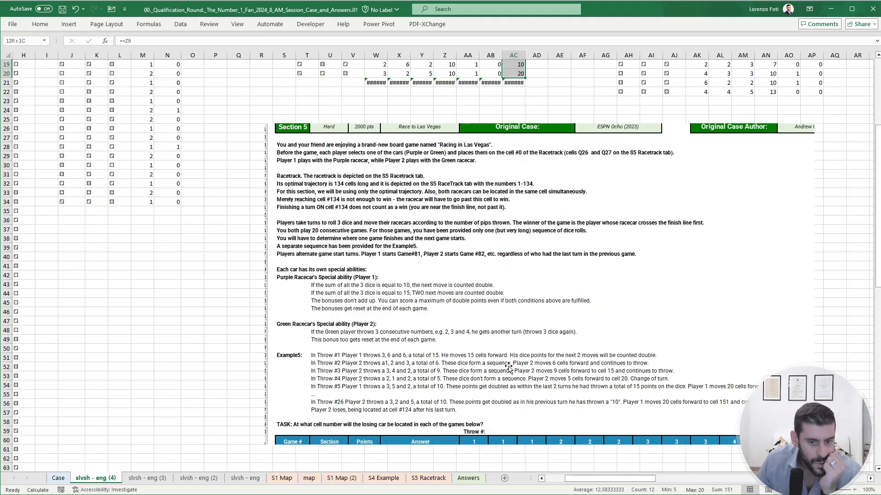
pyautogui.scroll(6, 543, 293)
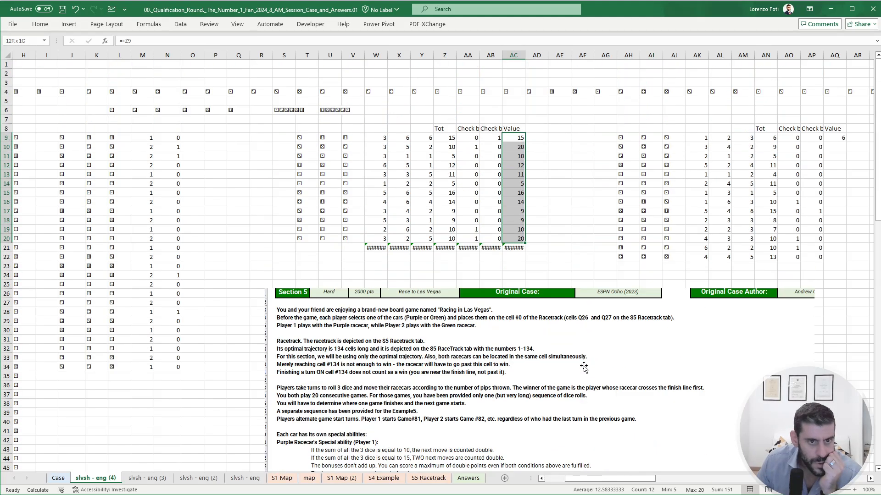
# - Wrap the IFS formula in AC21 in IFERROR with 0 as the error value
pyautogui.click(513, 248)
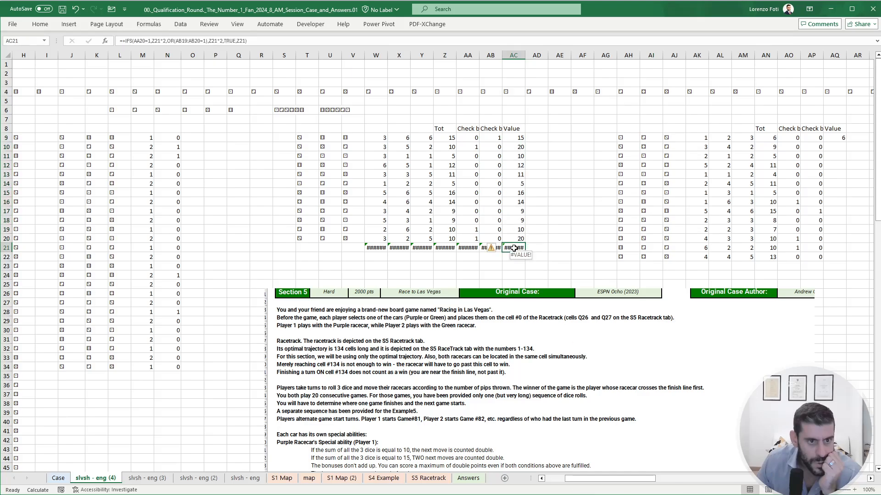
pyautogui.click(126, 42)
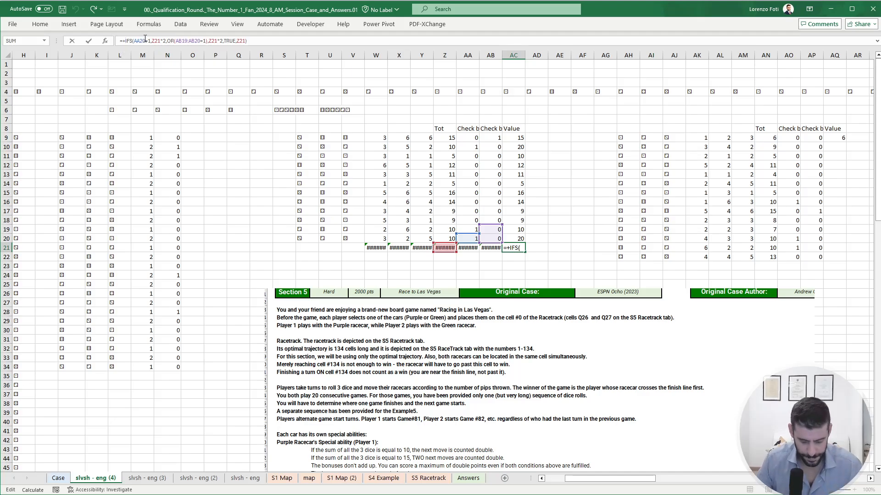
pyautogui.write('IFERROR(')
pyautogui.click(288, 41)
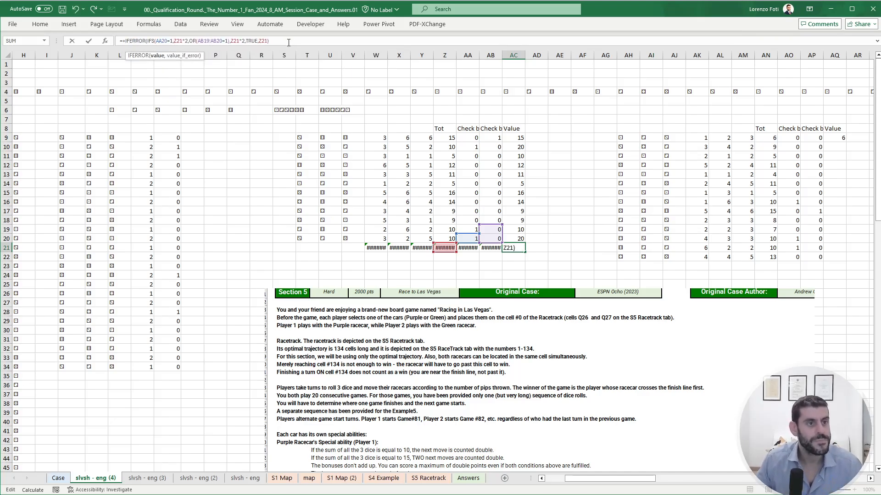
pyautogui.write(',0')
pyautogui.press('Escape')
# - Copy the IFERROR version of the value formula from AC21 up over AC9:AC20
pyautogui.hotkey('ctrl', 'c')
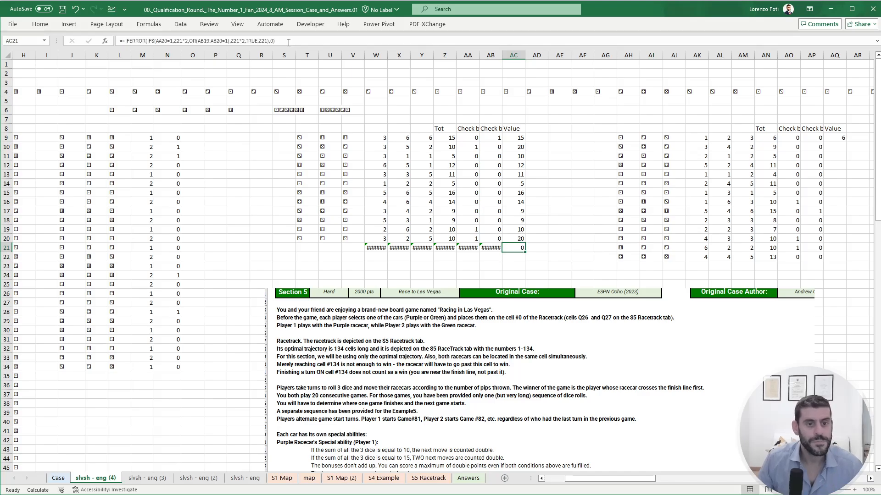
pyautogui.press('Up')
pyautogui.hotkey('ctrl', 'shift', 'Up')
pyautogui.hotkey('ctrl', 'v')
pyautogui.press('Escape')
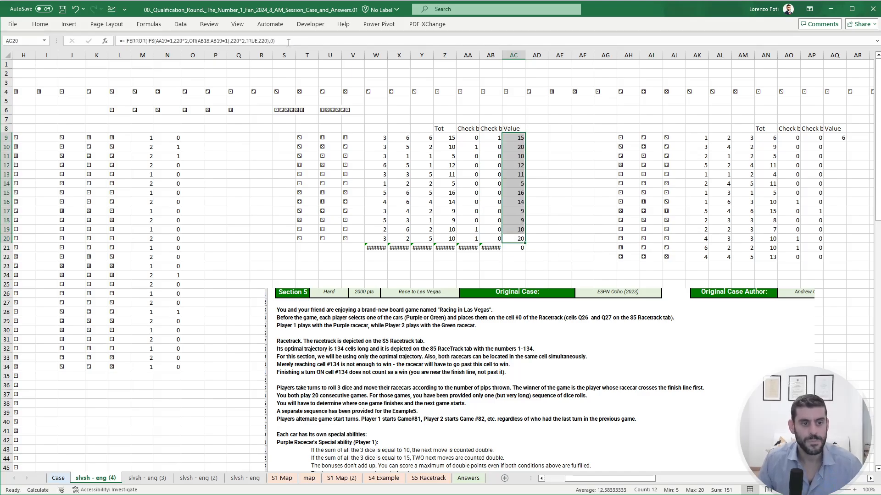
# - Extend the IFERROR value formula from AC21 down through AC32
pyautogui.press('Right')
pyautogui.press('Left')
pyautogui.press('Down')
pyautogui.hotkey('ctrl', 'c')
pyautogui.press('Down')
pyautogui.hotkey('shift', 'Down')
pyautogui.hotkey('shift', 'Down')
pyautogui.hotkey('shift', 'Down')
pyautogui.hotkey('shift', 'Down')
pyautogui.hotkey('shift', 'Down')
pyautogui.hotkey('shift', 'Down')
pyautogui.hotkey('shift', 'Down')
pyautogui.hotkey('shift', 'Down')
pyautogui.hotkey('shift', 'Down')
pyautogui.hotkey('shift', 'Down')
pyautogui.hotkey('ctrl', 'v')
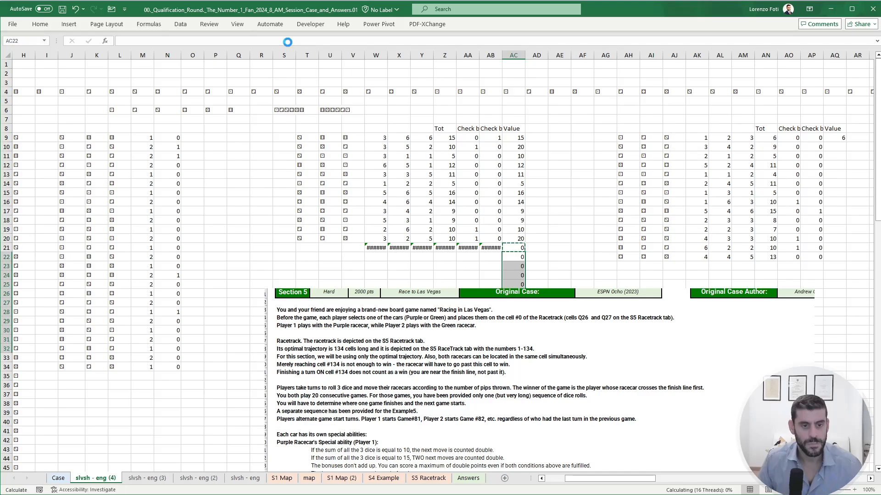
# - Copy Player 2's value formula from AQ9 down through AQ22
pyautogui.press('Up')
pyautogui.press('Up')
pyautogui.press('Right')
pyautogui.press('Right')
pyautogui.press('Right')
pyautogui.hotkey('ctrl', 'Right')
pyautogui.hotkey('ctrl', 'Right')
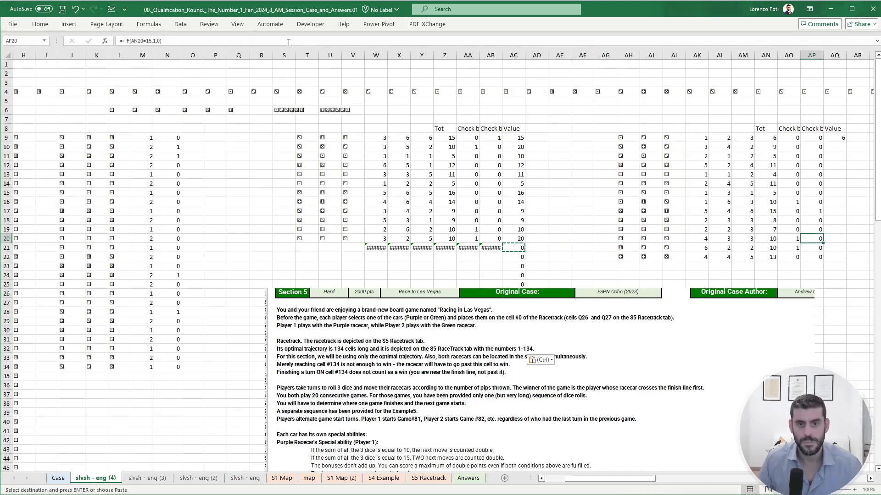
pyautogui.hotkey('ctrl', 'Up')
pyautogui.press('Down')
pyautogui.press('Right')
pyautogui.hotkey('ctrl', 'c')
pyautogui.press('Left')
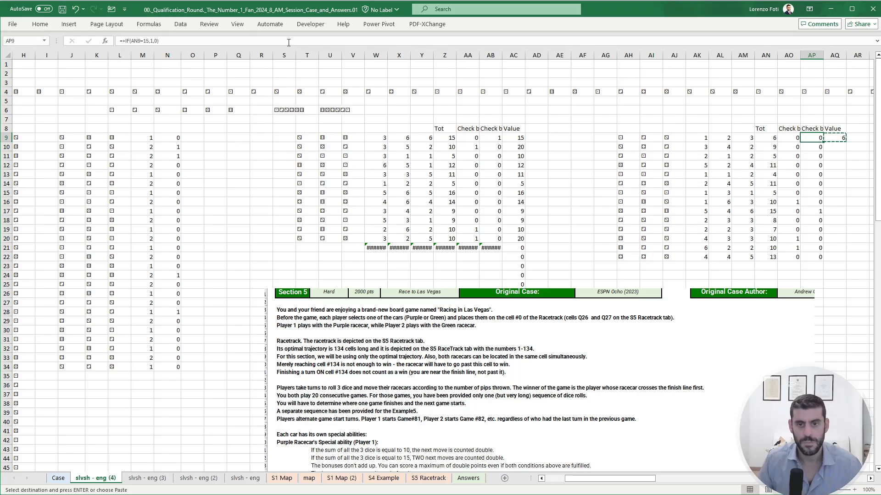
pyautogui.hotkey('ctrl', 'Down')
pyautogui.press('Right')
pyautogui.hotkey('ctrl', 'shift', 'Up')
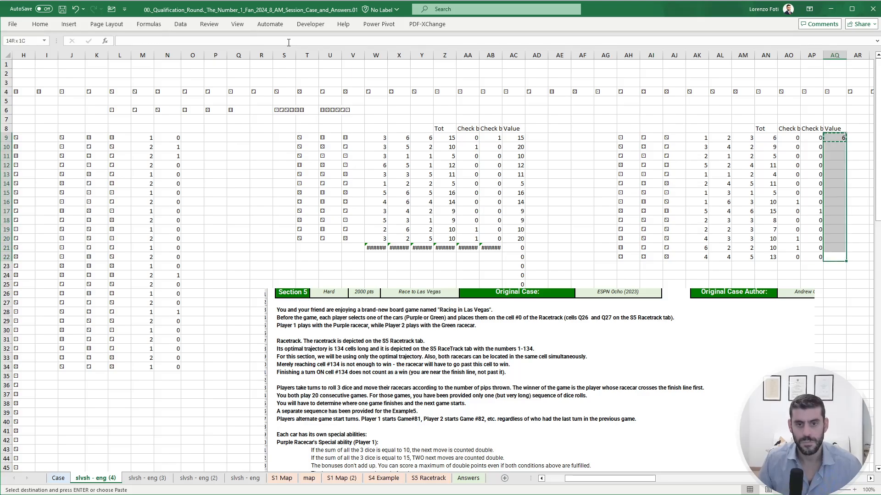
pyautogui.press('Return')
# - Clear Player 2's two check columns and value column, including headers, in AO8:AQ22
pyautogui.hotkey('ctrl', 'Down')
pyautogui.press('Left')
pyautogui.press('Left')
pyautogui.hotkey('ctrl', 'Up')
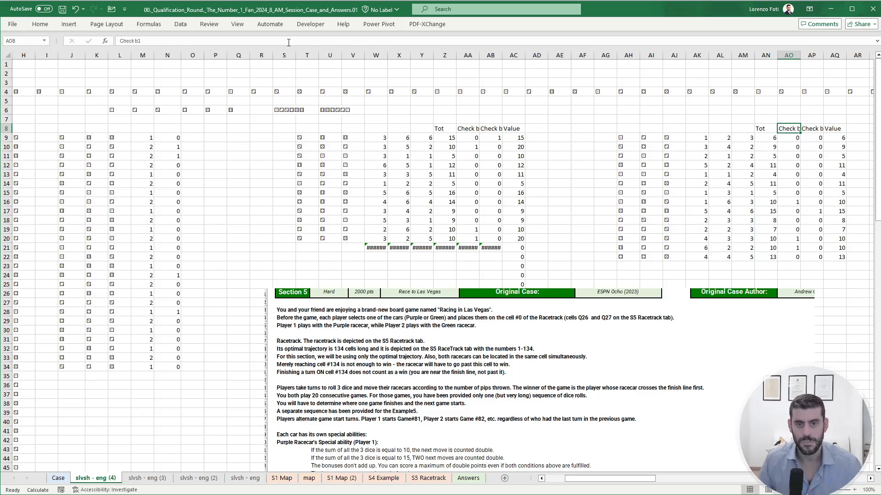
pyautogui.hotkey('shift', 'Right')
pyautogui.hotkey('shift', 'Right')
pyautogui.hotkey('ctrl', 'shift', 'Down')
pyautogui.press('Delete')
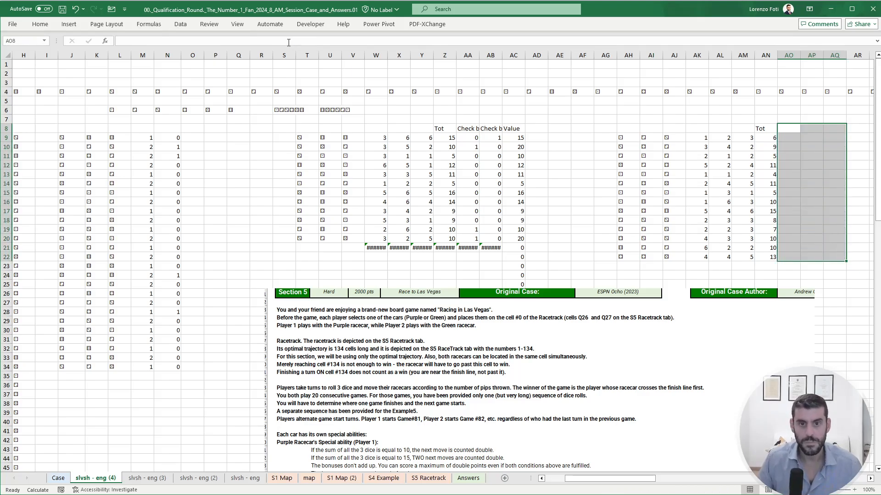
# - Enter a running-total formula in AO9 that adds AO8 and Player 2's throw total AN9
pyautogui.press('Left')
pyautogui.press('Down')
pyautogui.press('Right')
pyautogui.write('+')
pyautogui.press('Up')
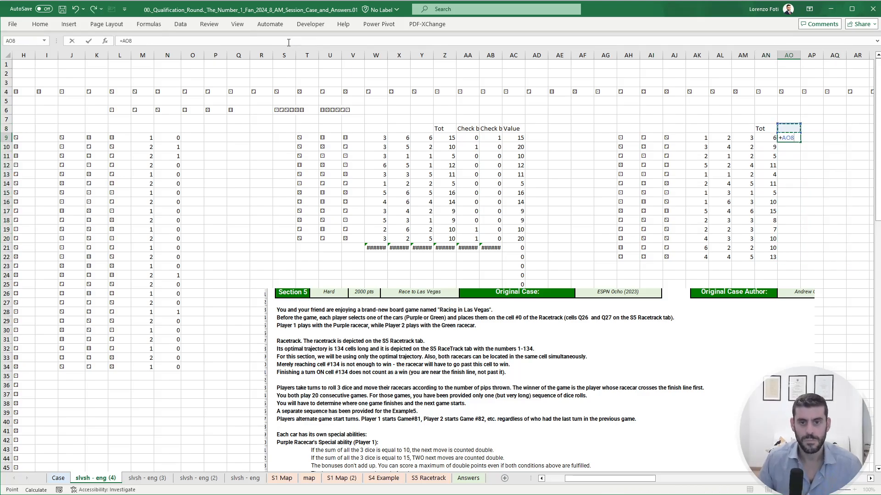
pyautogui.write('+')
pyautogui.press('Left')
pyautogui.hotkey('ctrl', 'Return')
# - Copy Player 2's running-total formula from AO9 down through AO22
pyautogui.hotkey('ctrl', 'c')
pyautogui.press('Left')
pyautogui.hotkey('ctrl', 'Down')
pyautogui.press('Right')
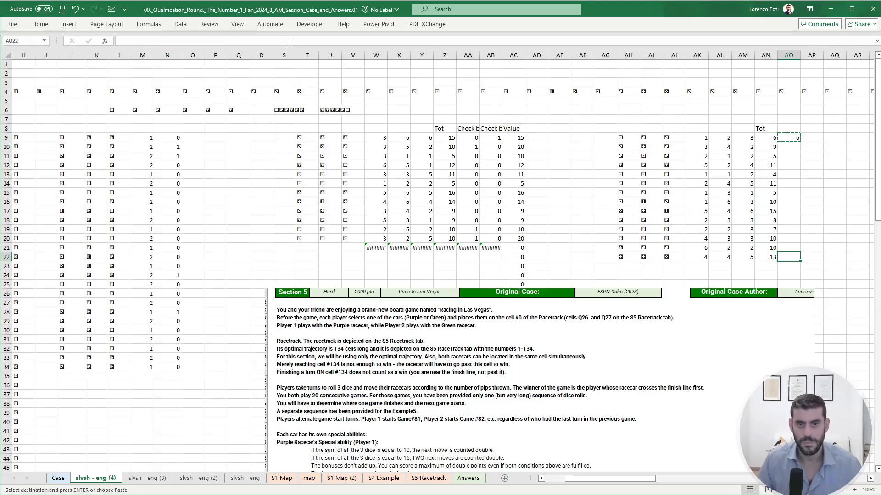
pyautogui.hotkey('ctrl', 'shift', 'Up')
pyautogui.hotkey('ctrl', 'v')
# - Extend Player 2's running-total formula from AO22 down through AO34
pyautogui.press('Down')
pyautogui.press('Up')
pyautogui.hotkey('ctrl', 'c')
pyautogui.hotkey('shift', 'Down')
pyautogui.hotkey('shift', 'Down')
pyautogui.hotkey('shift', 'Down')
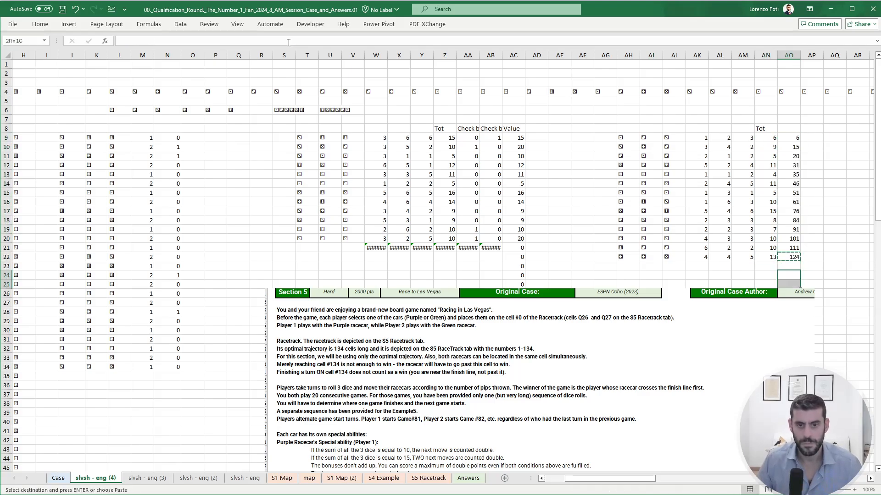
pyautogui.hotkey('ctrl', 'v')
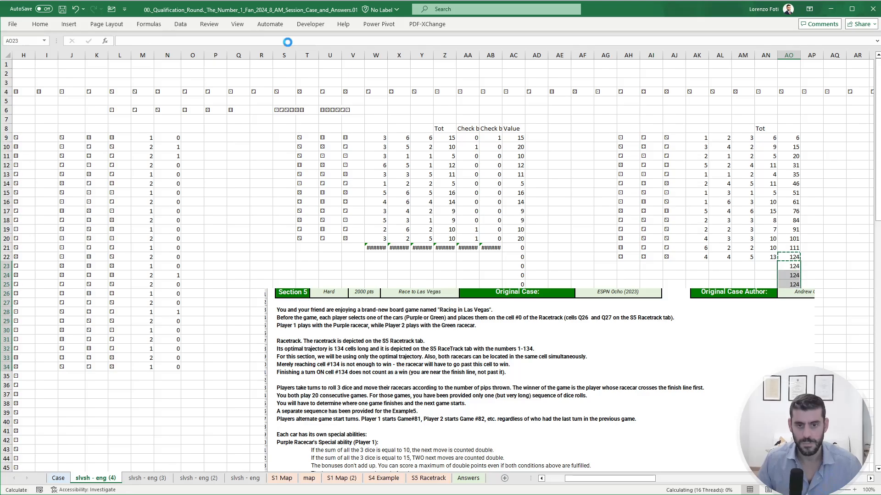
# - Wrap Player 2's SUM(AK22#) formula in AN22 in IFERROR with 0 as the error value
pyautogui.press('Left')
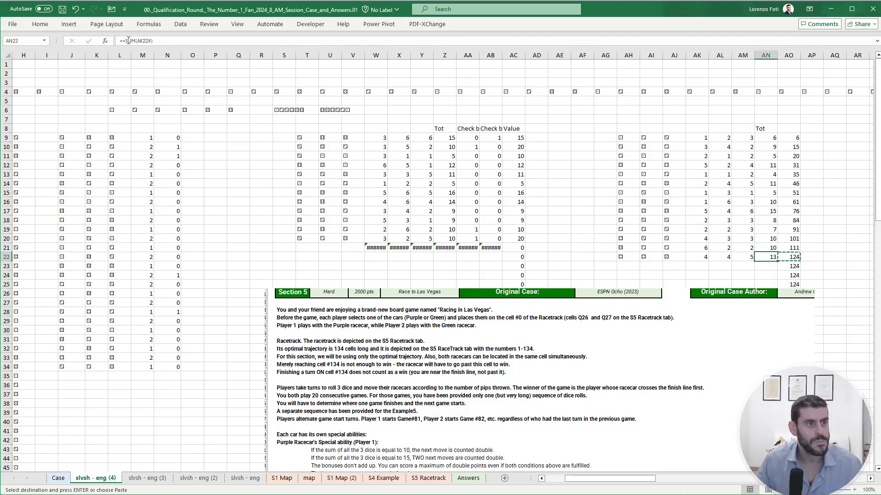
pyautogui.click(126, 40)
pyautogui.write('ifer')
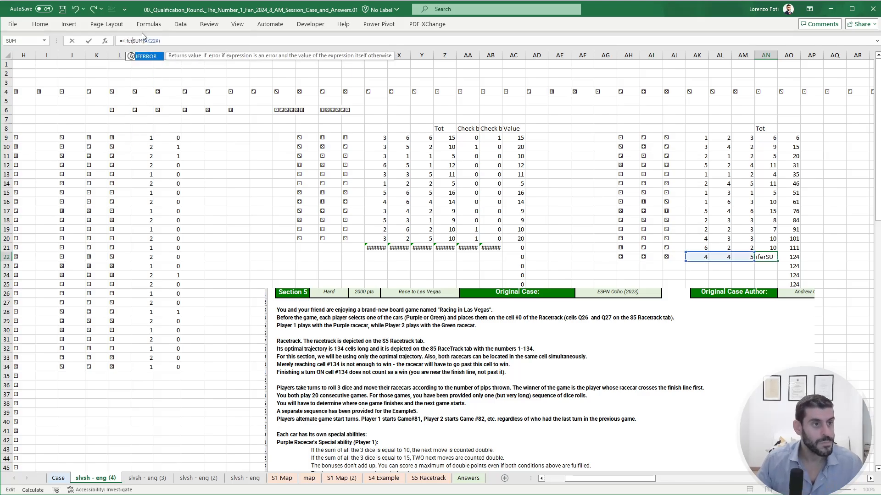
pyautogui.press('Tab')
pyautogui.click(186, 40)
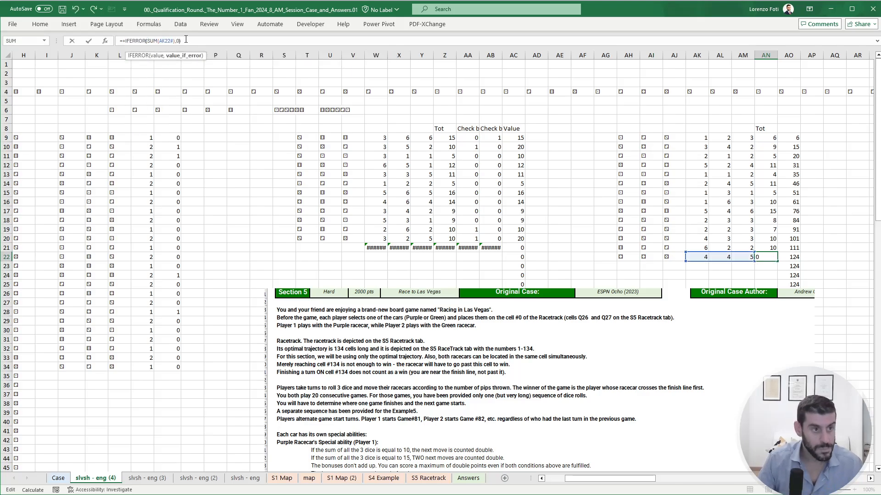
pyautogui.press('Escape')
# - Copy the IFERROR total formula from AN22 over Player 2's totals in AN9:AN22
pyautogui.hotkey('ctrl', 'c')
pyautogui.press('Up')
pyautogui.hotkey('ctrl', 'Up')
pyautogui.press('Down')
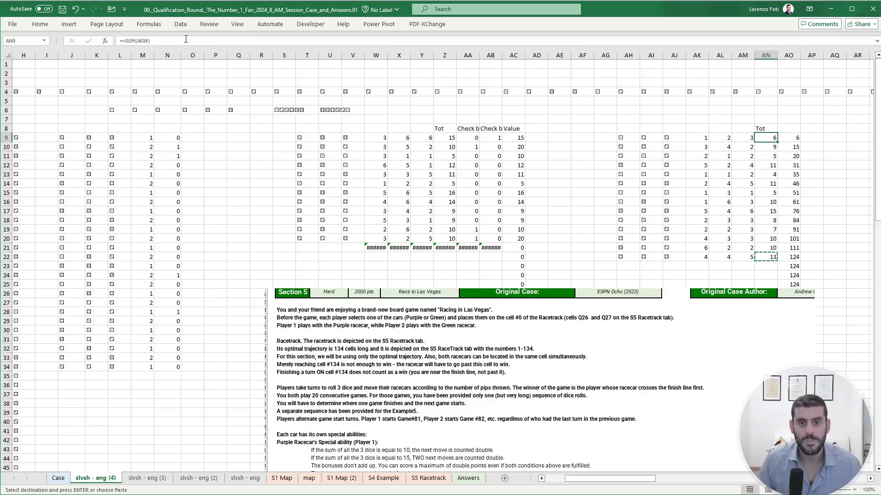
pyautogui.hotkey('ctrl', 'shift', 'Down')
pyautogui.hotkey('ctrl', 'v')
# - Extend Player 2's IFERROR total formula from AN22 down through AN31
pyautogui.press('Down')
pyautogui.press('Down')
pyautogui.hotkey('ctrl', 'Down')
pyautogui.press('Down')
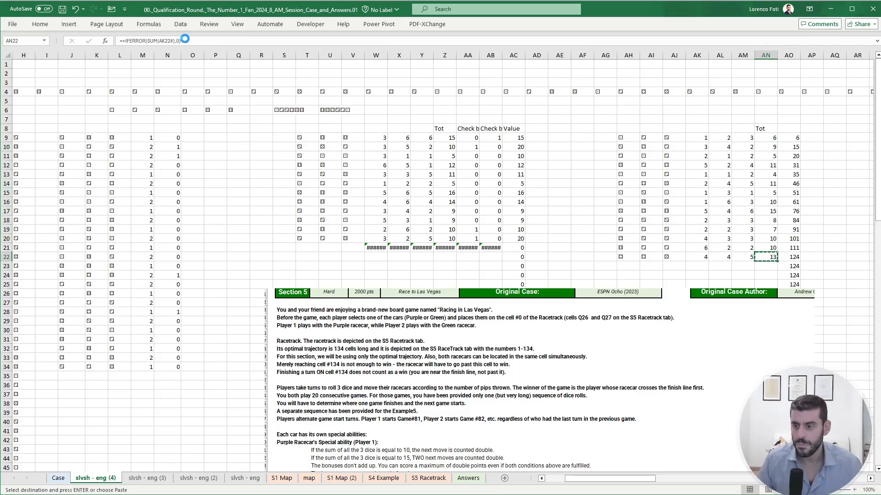
pyautogui.hotkey('shift', 'Down')
pyautogui.hotkey('shift', 'Down')
pyautogui.hotkey('shift', 'Down')
pyautogui.hotkey('shift', 'Down')
pyautogui.hotkey('shift', 'Down')
pyautogui.hotkey('shift', 'Down')
pyautogui.hotkey('shift', 'Down')
pyautogui.hotkey('shift', 'Down')
pyautogui.hotkey('shift', 'Down')
pyautogui.hotkey('ctrl', 'v')
pyautogui.press('Down')
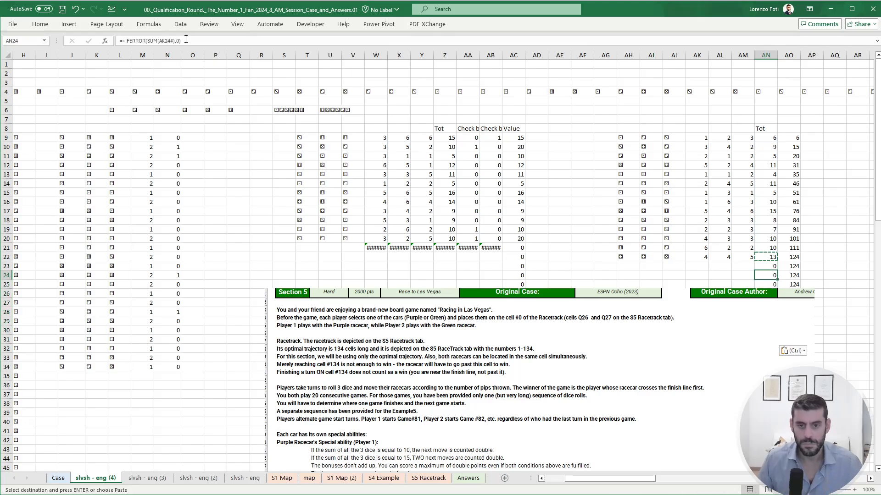
# - Move the Section 5 instructions picture down so that it starts below row 36
pyautogui.moveTo(504, 367); pyautogui.dragTo(508, 434)
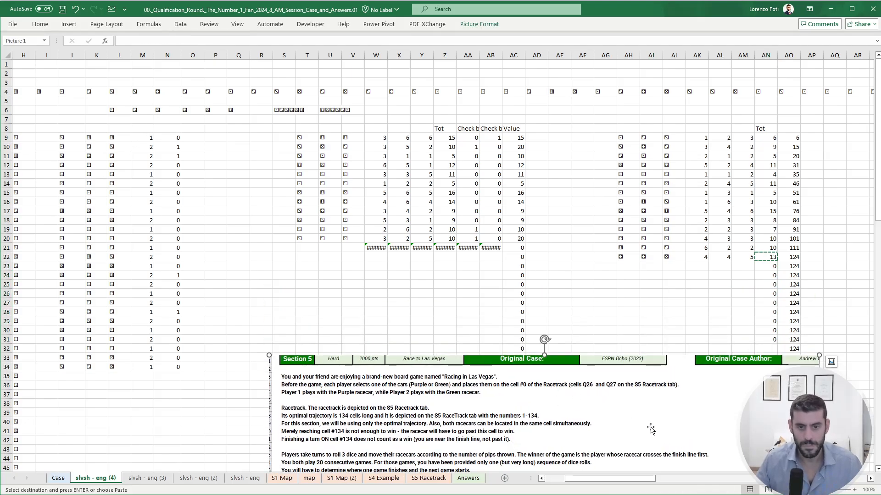
pyautogui.scroll(-1, 799, 358)
pyautogui.moveTo(799, 358); pyautogui.dragTo(786, 400)
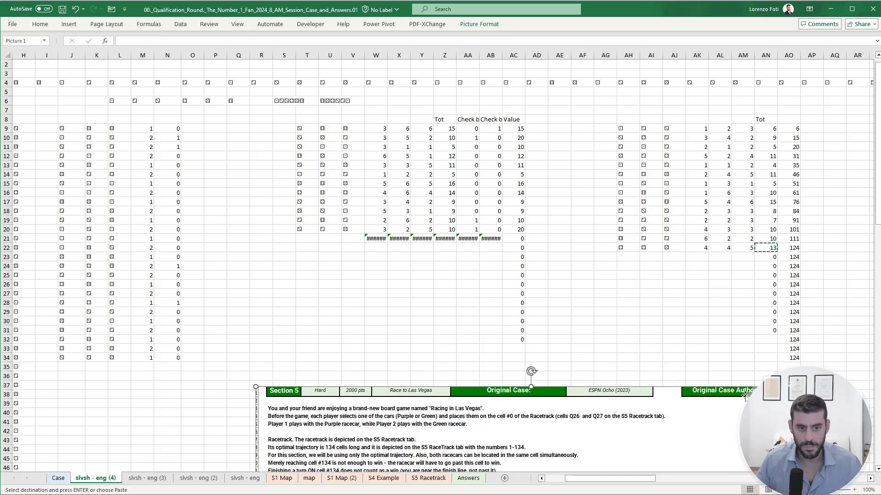
# - Fill Player 2's total formula down into AN32:AN34, and go to AD9 beside Player 1's first value
pyautogui.click(775, 341)
pyautogui.hotkey('ctrl', 'd')
pyautogui.click(769, 350)
pyautogui.hotkey('ctrl', 'd')
pyautogui.click(769, 359)
pyautogui.hotkey('ctrl', 'd')
pyautogui.click(628, 339)
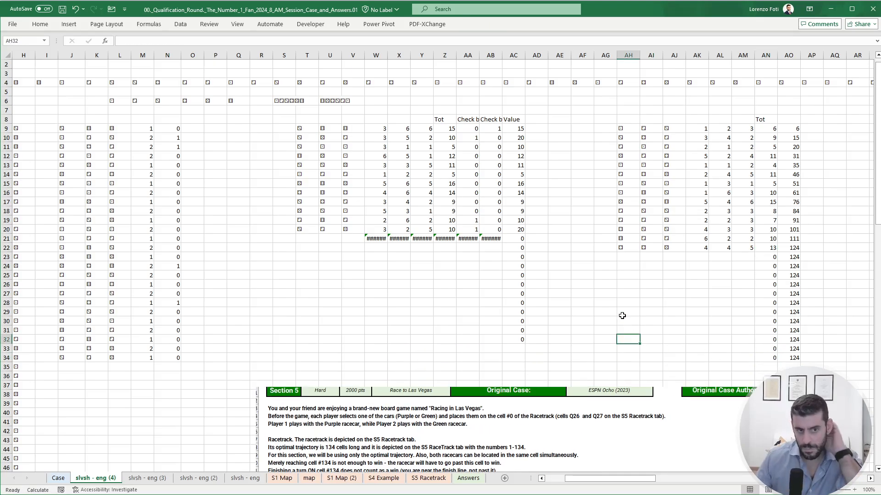
pyautogui.click(540, 130)
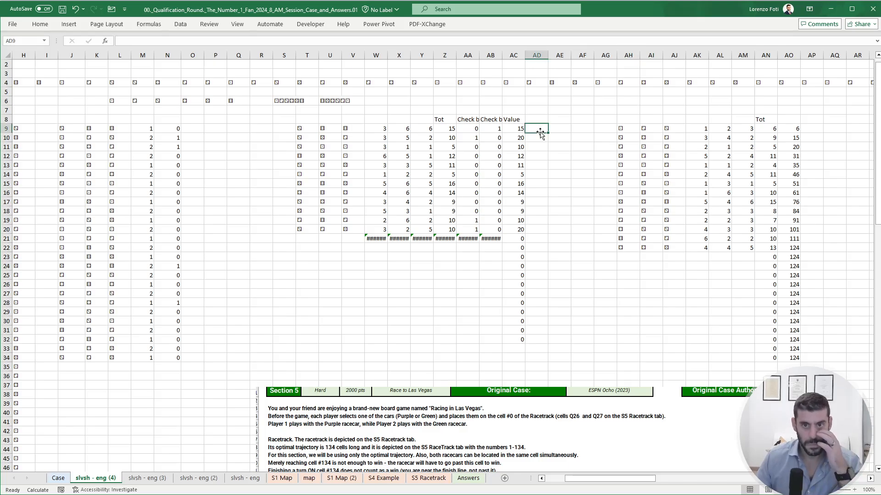
# - Copy Player 2's running-position formulas from AO9:AO34 into AD9:AD34 to accumulate Player 1's values
pyautogui.click(798, 130)
pyautogui.hotkey('ctrl', 'shift', 'Down')
pyautogui.hotkey('ctrl', 'c')
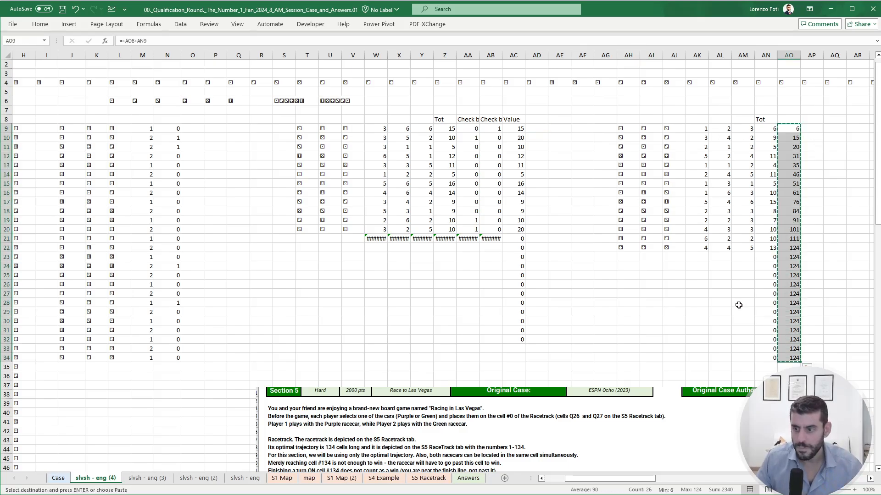
pyautogui.click(539, 131)
pyautogui.hotkey('ctrl', 'v')
pyautogui.press('Escape')
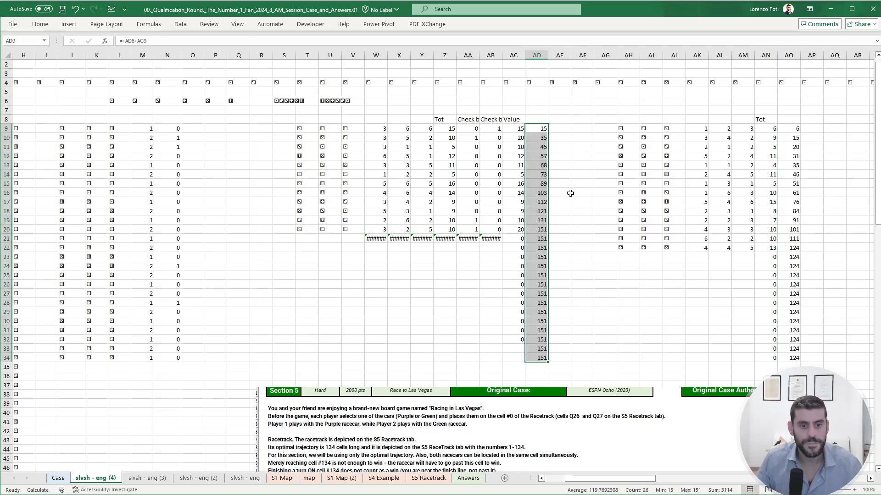
# - Check Player 1's value and running-position formulas against the Section 5 rules and the Example5 walkthrough below the tables
pyautogui.click(567, 192)
pyautogui.click(523, 349)
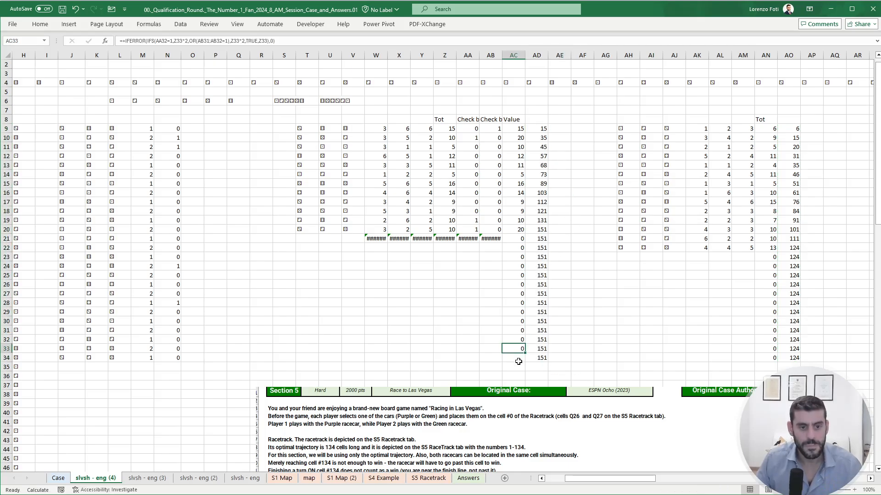
pyautogui.click(518, 359)
pyautogui.click(545, 266)
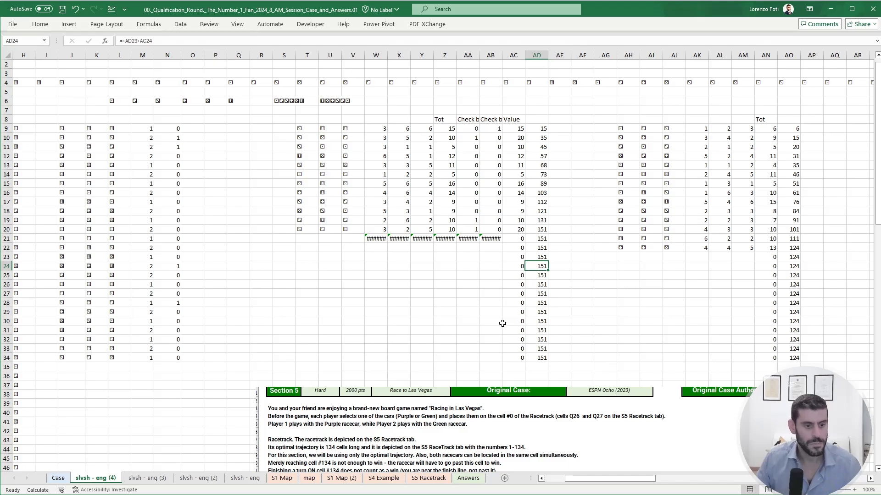
pyautogui.click(484, 397)
pyautogui.scroll(-3, 456, 354)
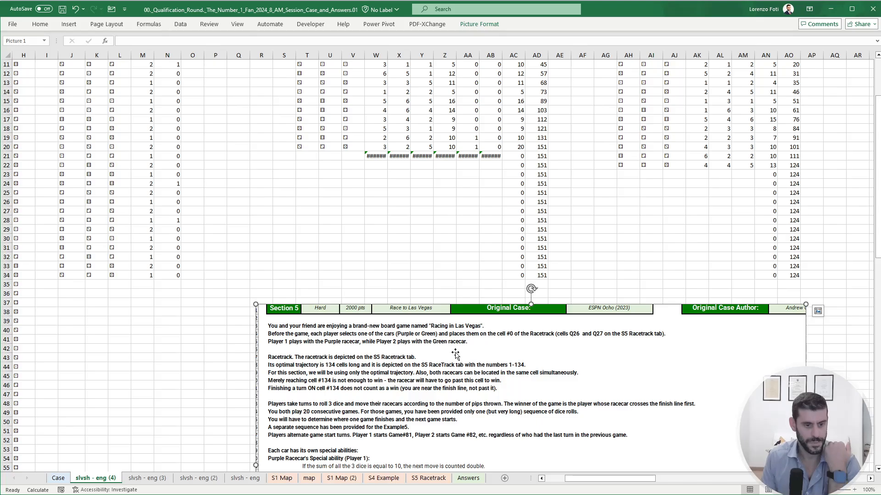
pyautogui.scroll(-7, 456, 353)
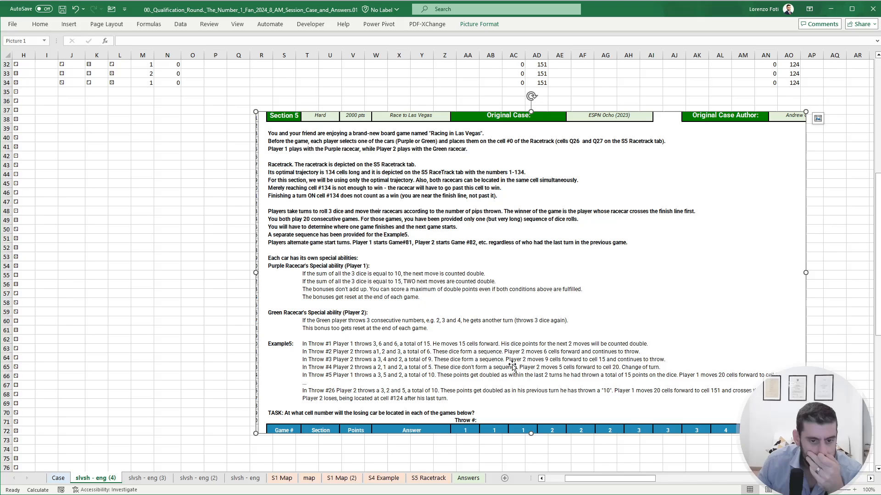
pyautogui.scroll(5, 512, 367)
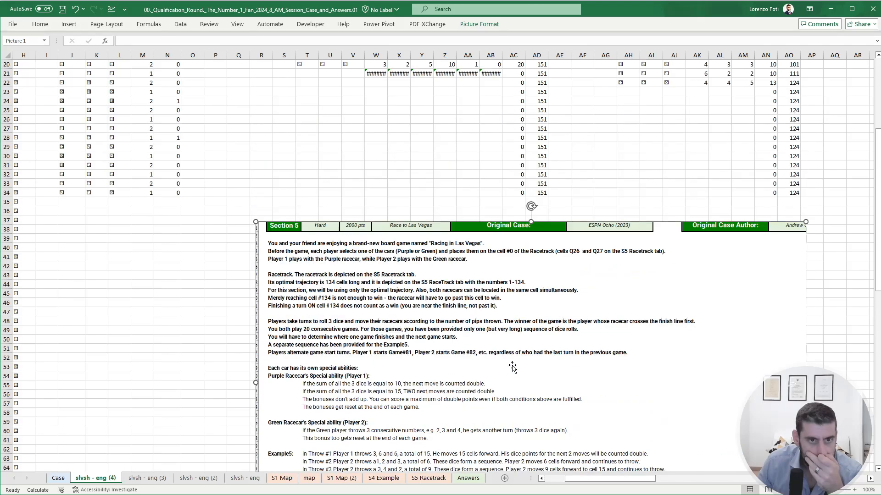
pyautogui.scroll(4, 512, 367)
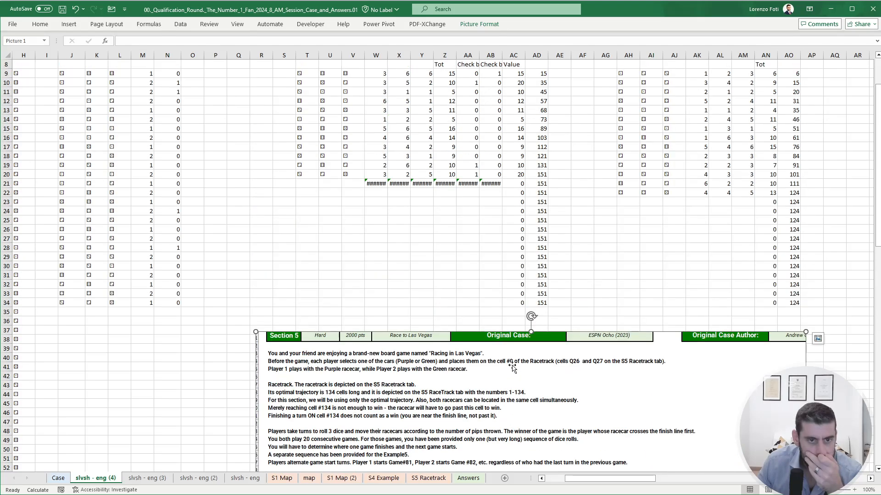
pyautogui.click(542, 195)
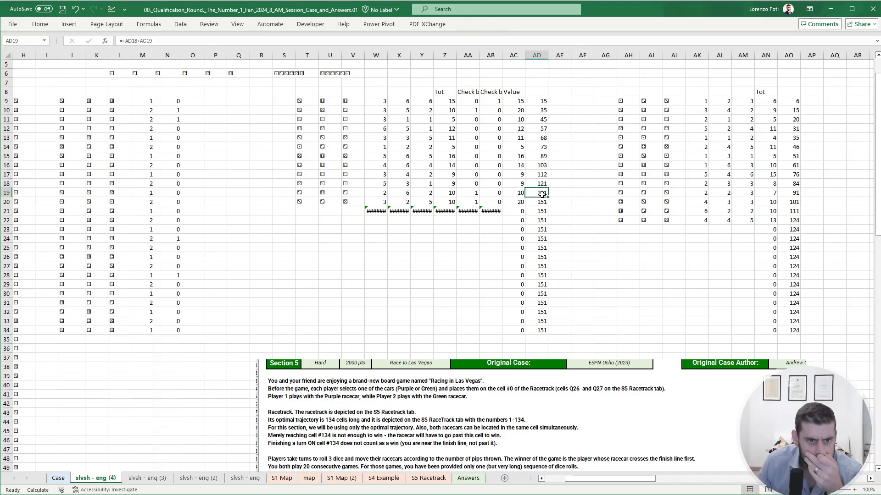
pyautogui.scroll(-2, 526, 284)
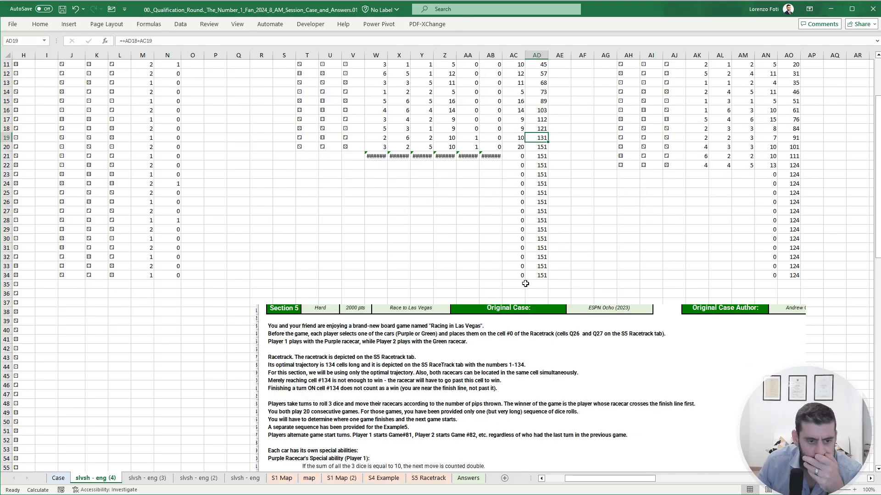
# - Examine the finish line cells on the S5 Racetrack sheet and reread the Section 5 rules on slvsh - eng (4)
pyautogui.click(443, 479)
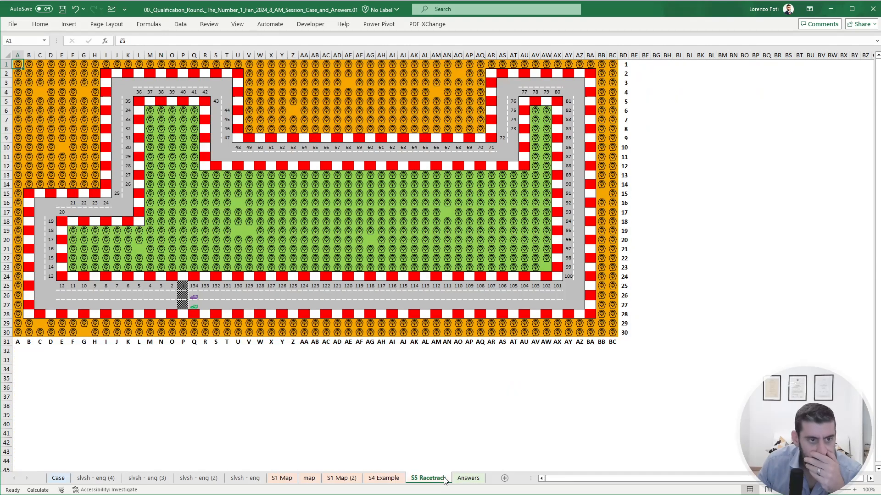
pyautogui.click(195, 284)
pyautogui.click(97, 479)
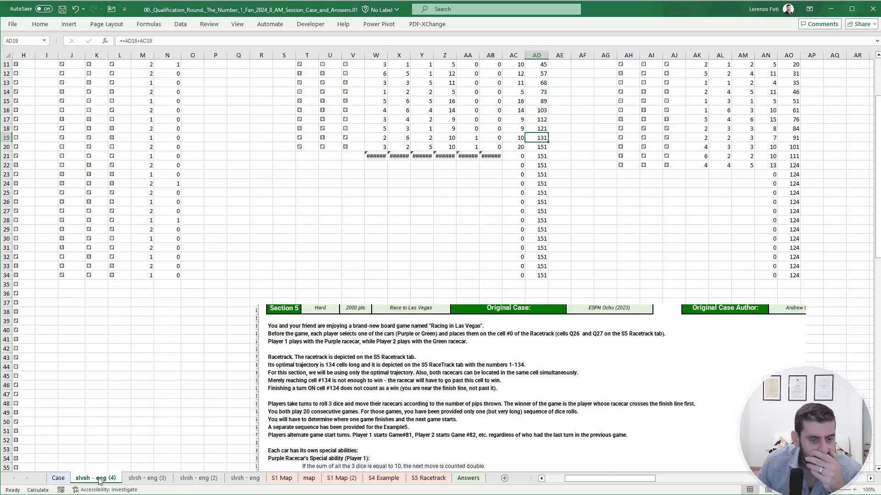
pyautogui.scroll(4, 494, 286)
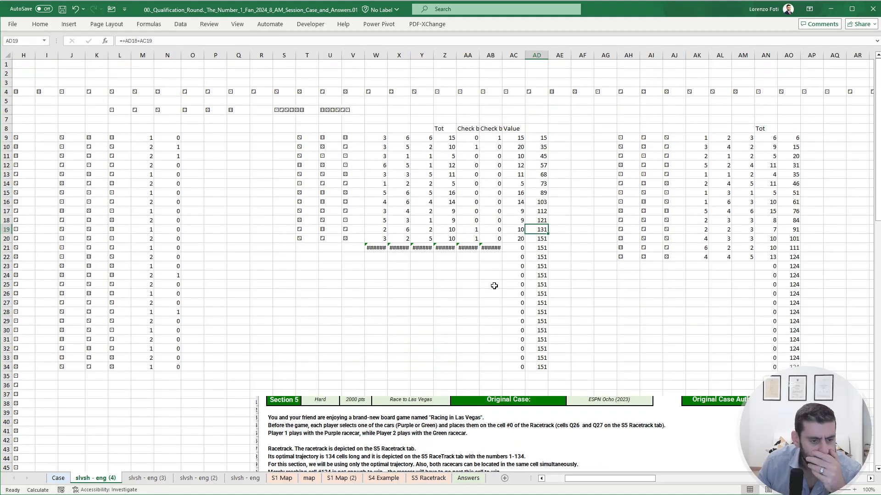
pyautogui.scroll(-9, 494, 285)
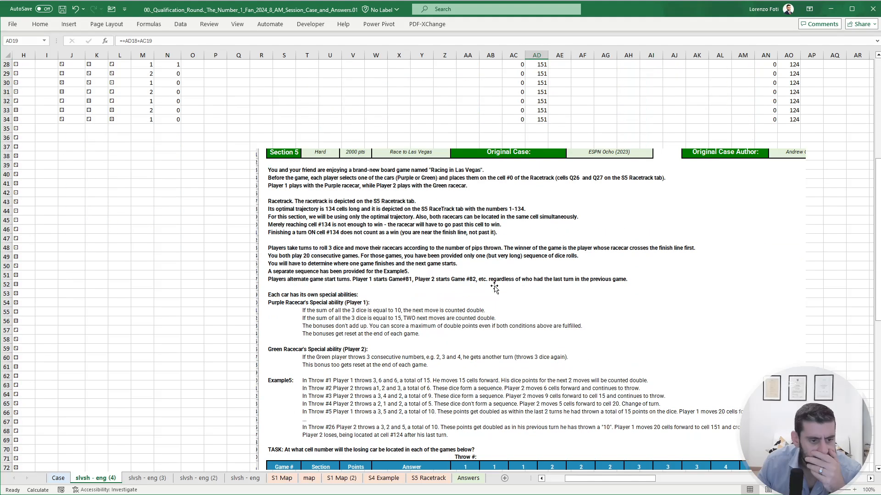
pyautogui.scroll(-4, 494, 286)
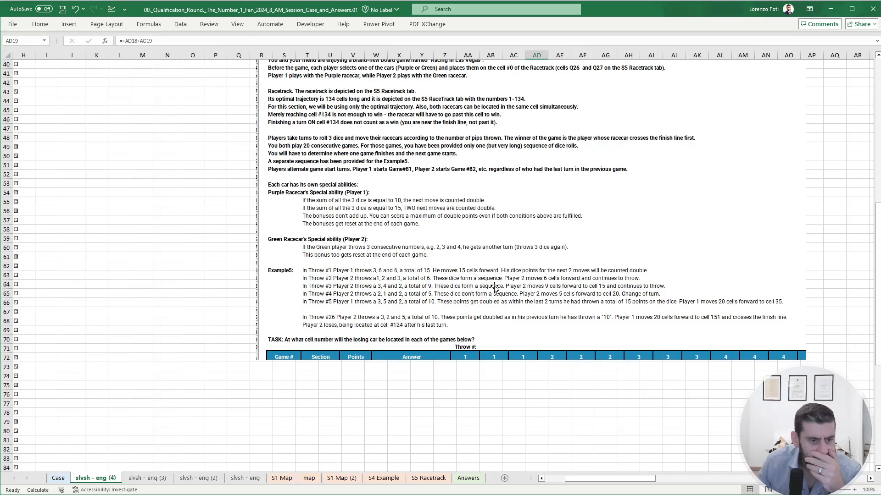
# - Review the notes and the dice sequence for games 81 to 100 on the Case sheet, starting at G295
pyautogui.click(58, 478)
pyautogui.click(255, 427)
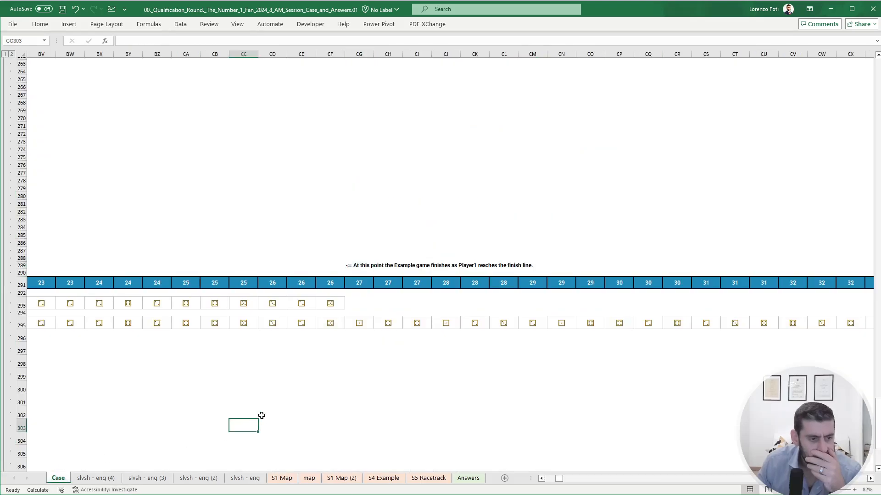
pyautogui.click(303, 337)
pyautogui.press('Home')
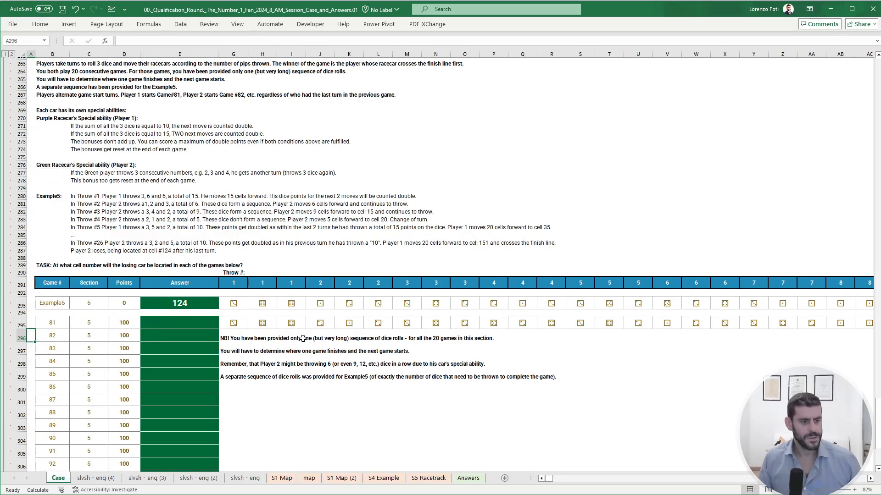
pyautogui.press('Right')
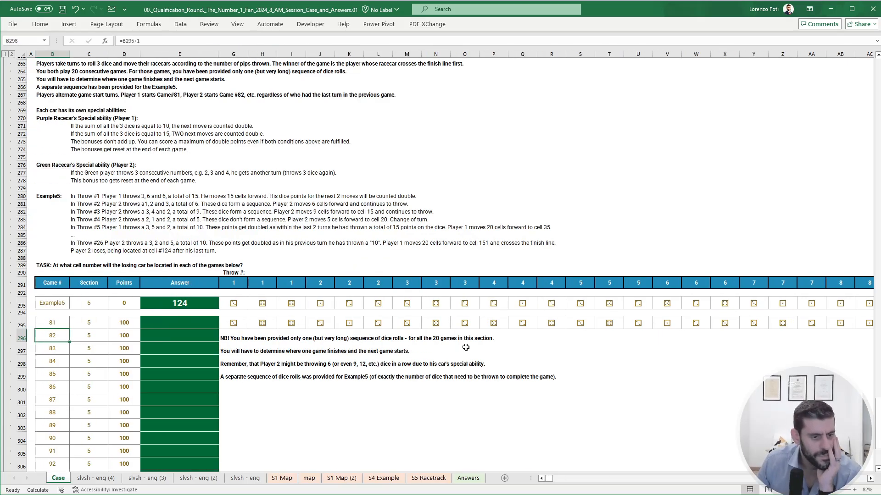
pyautogui.scroll(-6, 465, 347)
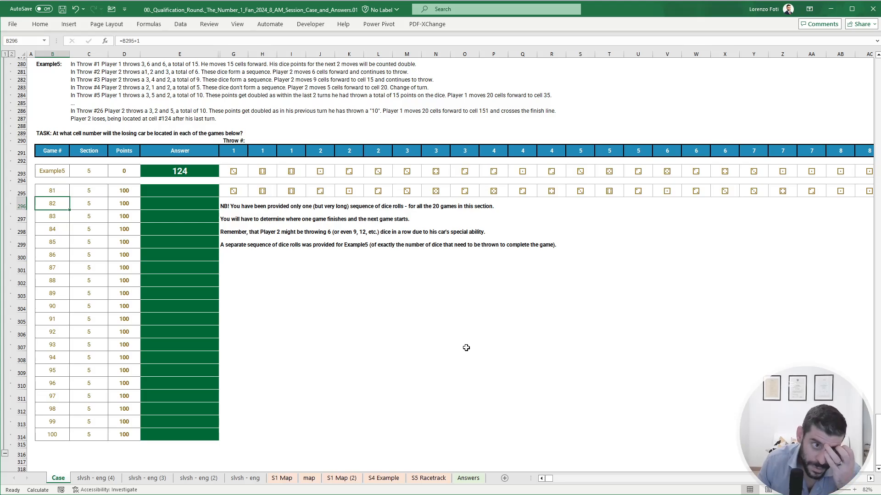
pyautogui.click(234, 192)
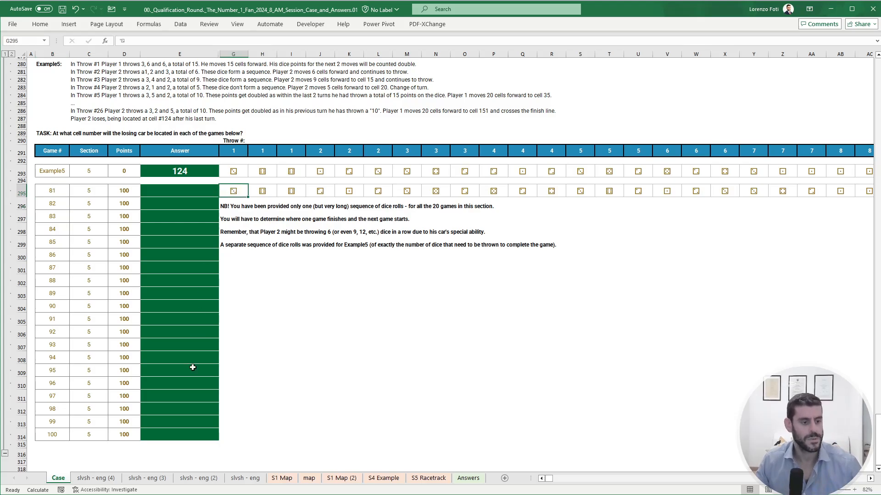
# - Replace the H9 dice formula on slvsh - eng (4) with TRANSPOSE of Case!G295:DKP295, and return to the start of row 295 on Case
pyautogui.click(96, 479)
pyautogui.scroll(1, 158, 343)
pyautogui.scroll(12, 158, 343)
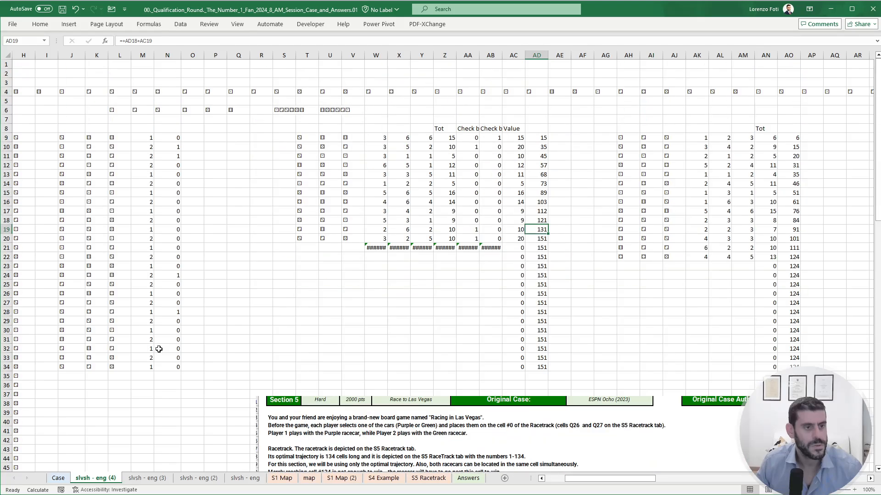
pyautogui.moveTo(165, 313); pyautogui.dragTo(4, 256)
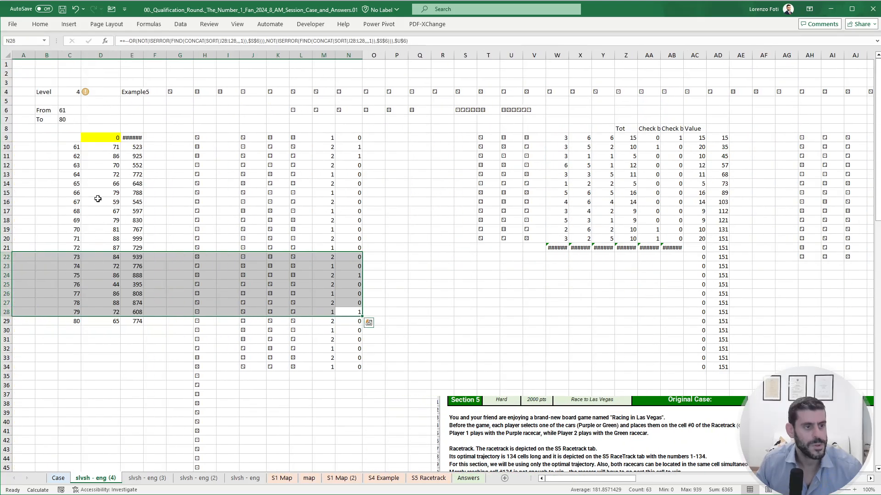
pyautogui.click(206, 139)
pyautogui.write('+TRANSPOSE(')
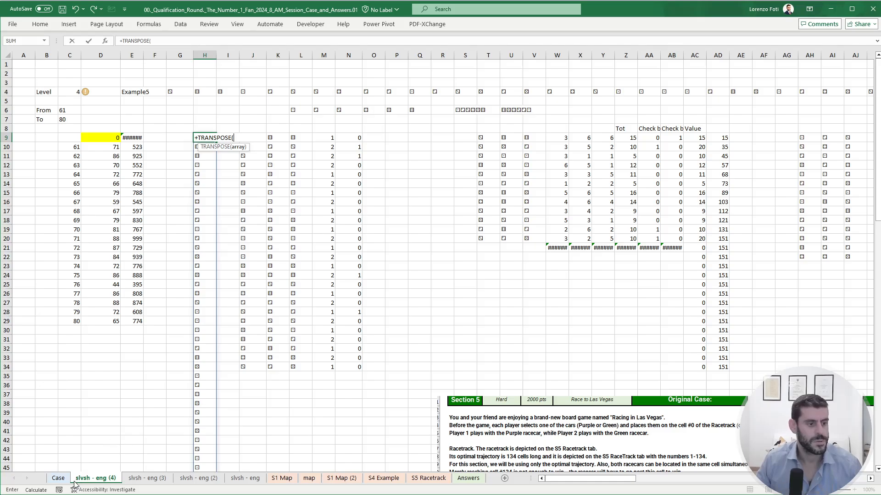
pyautogui.click(62, 479)
pyautogui.click(234, 197)
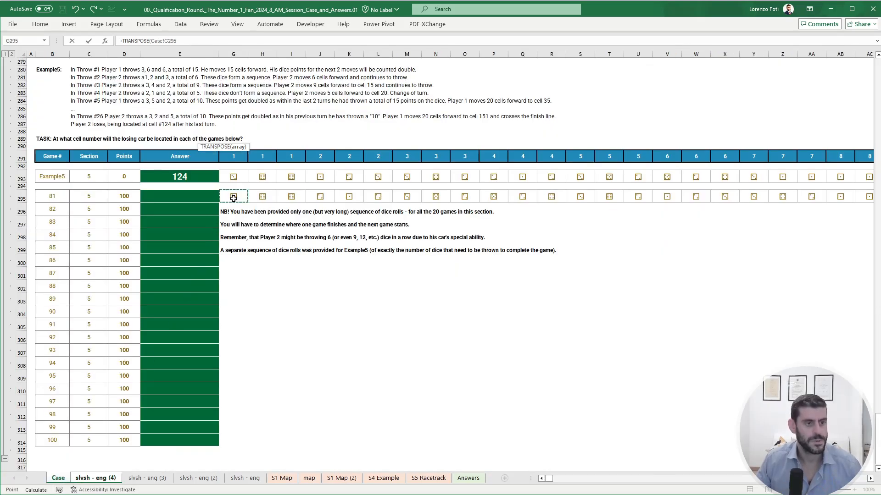
pyautogui.hotkey('ctrl', 'shift', 'Right')
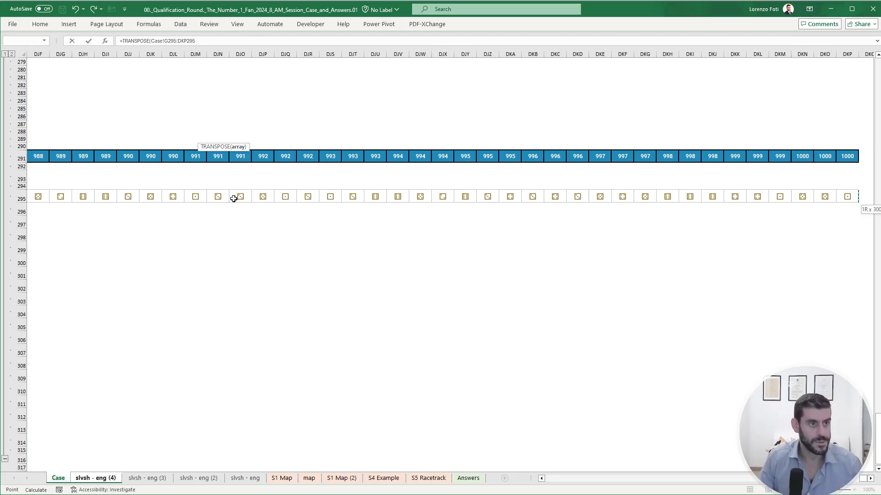
pyautogui.press('Return')
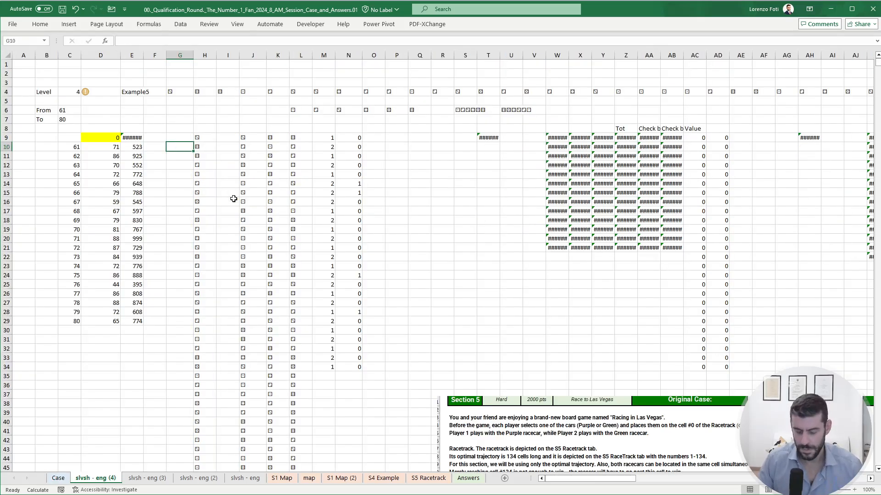
pyautogui.hotkey('ctrl', 'pageup')
pyautogui.press('Home')
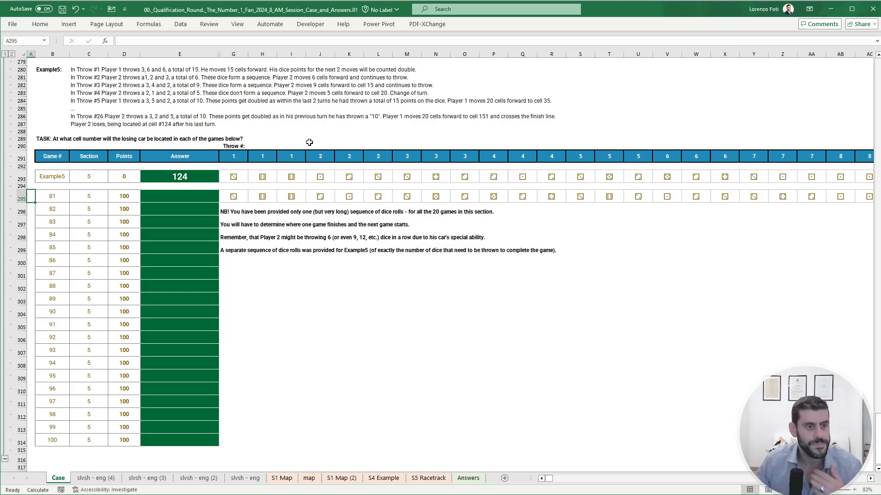
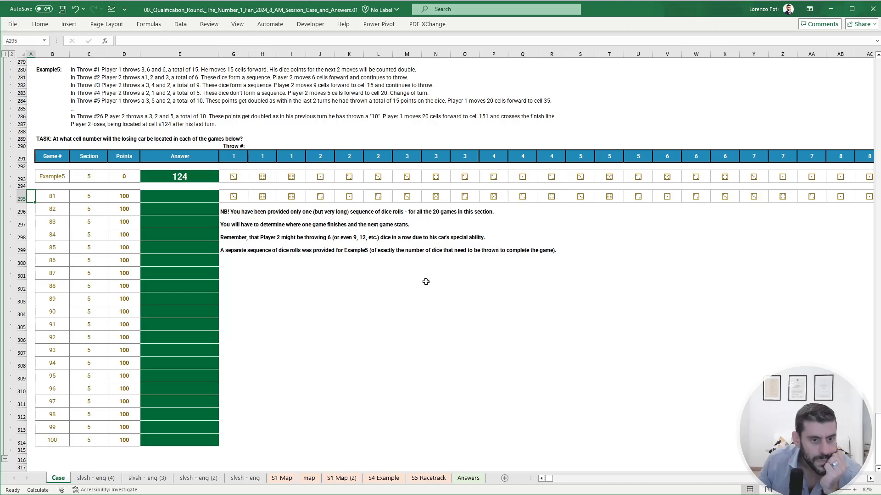
# - On the slvsh - eng (4) sheet, fill the player-turn formula in M34 and the sequence check in N34 down to row 1008
pyautogui.click(78, 479)
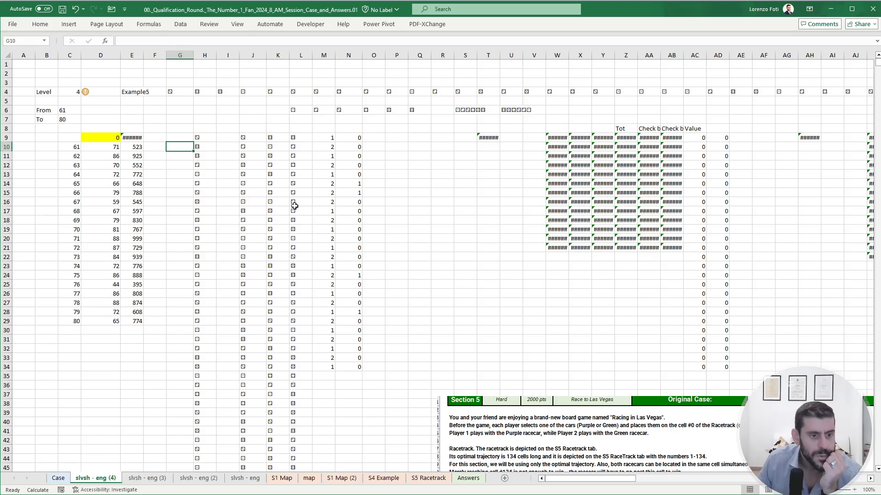
pyautogui.click(332, 369)
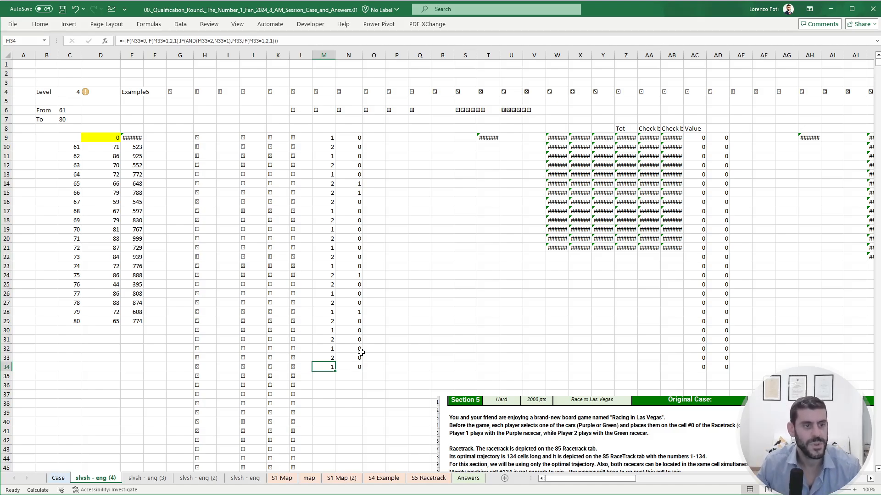
pyautogui.click(554, 138)
pyautogui.click(491, 136)
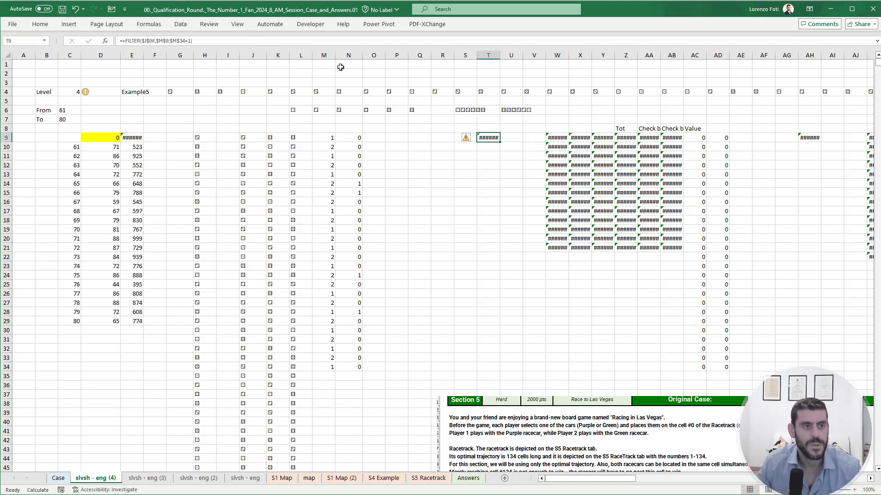
pyautogui.click(188, 41)
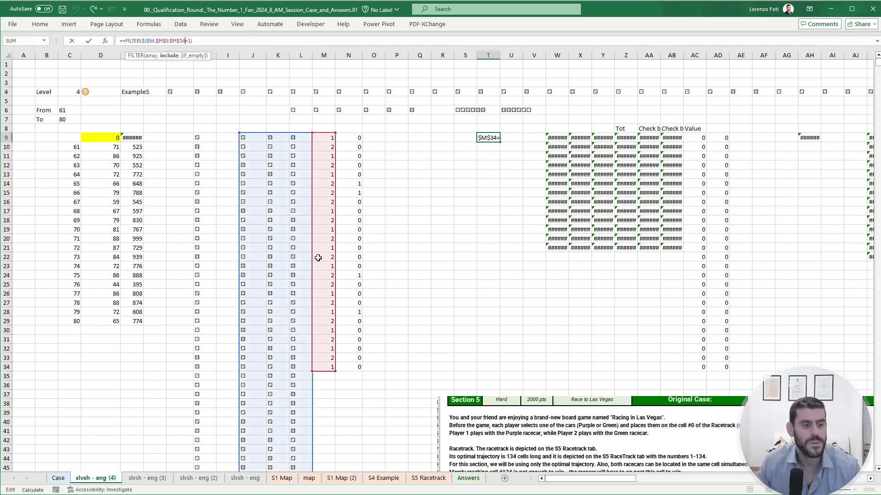
pyautogui.press('Escape')
pyautogui.click(331, 370)
pyautogui.doubleClick(334, 371)
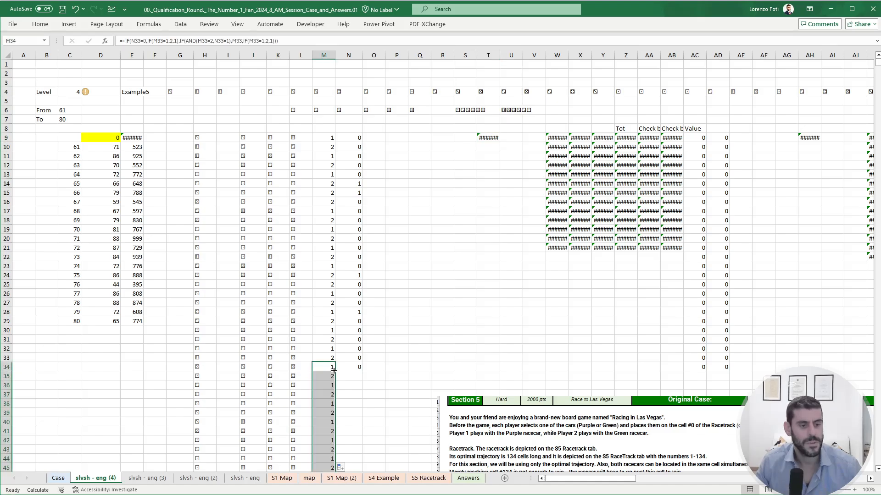
pyautogui.click(349, 367)
pyautogui.doubleClick(362, 372)
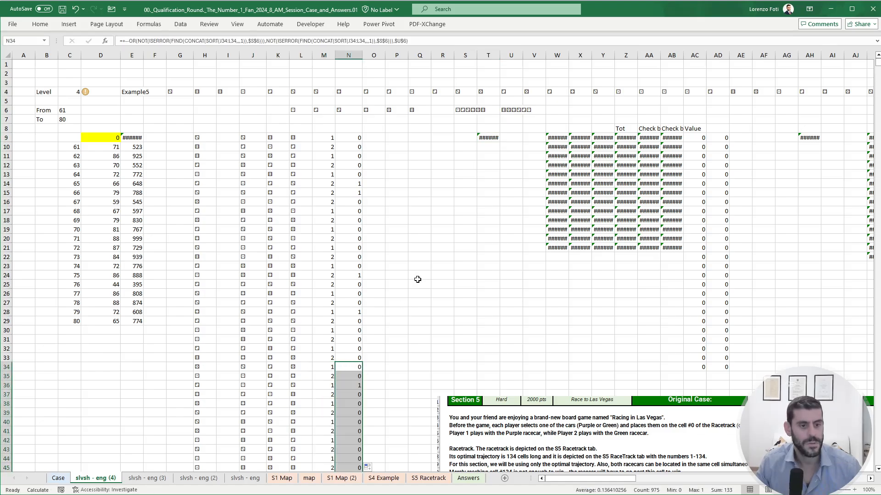
# - Extend the include range of the FILTER formula in T9 to $M$9:$M$1008
pyautogui.click(488, 137)
pyautogui.press('F2')
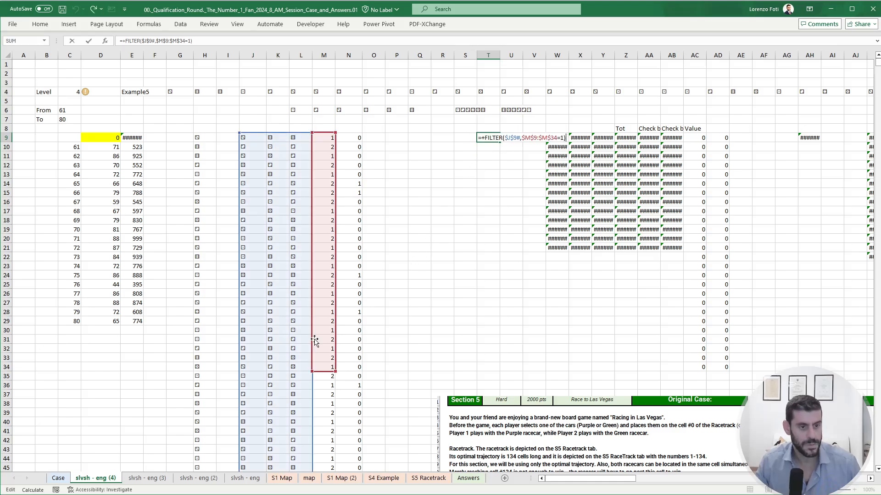
pyautogui.press('Escape')
pyautogui.click(328, 367)
pyautogui.scroll(-8, 483, 239)
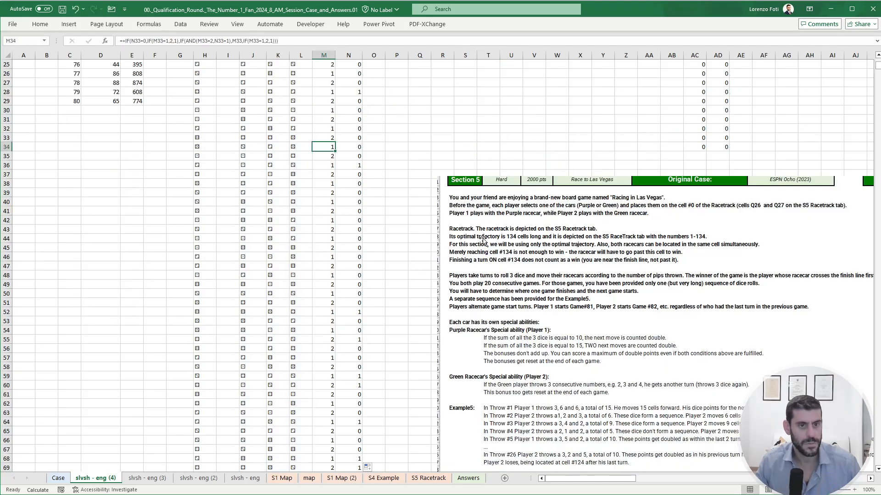
pyautogui.scroll(8, 340, 238)
pyautogui.click(484, 139)
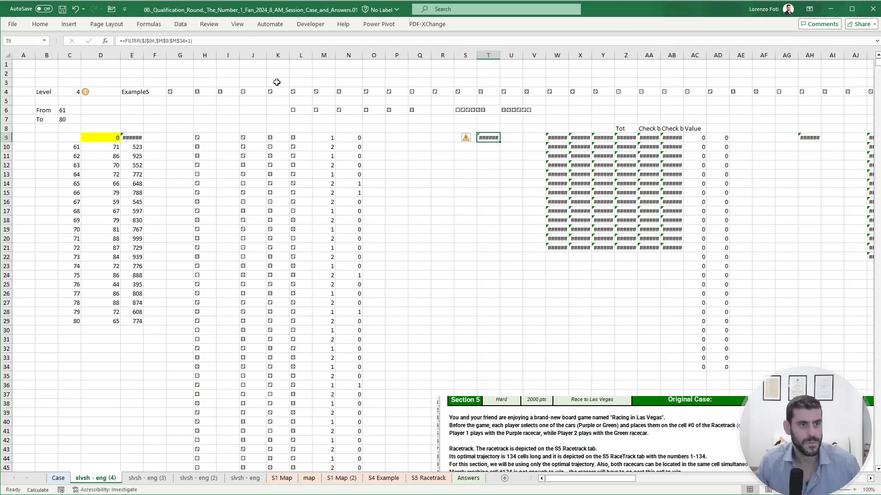
pyautogui.press('F2')
pyautogui.scroll(-7, 293, 308)
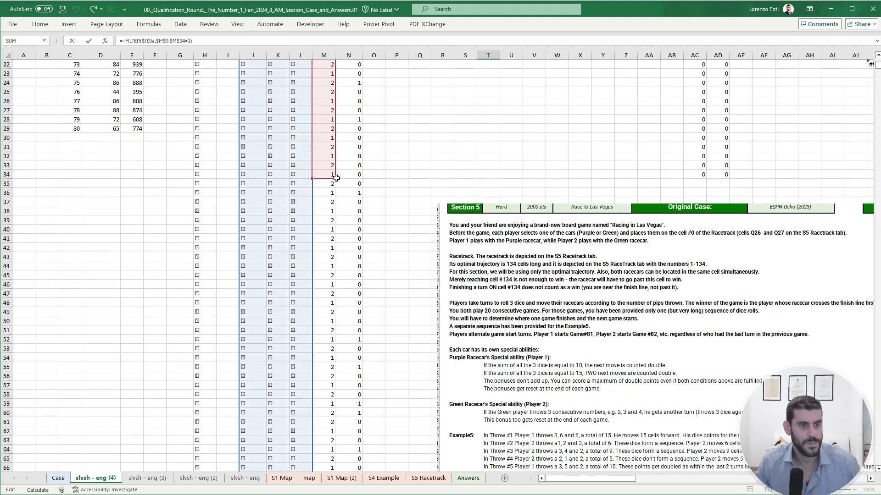
pyautogui.moveTo(330, 180); pyautogui.dragTo(329, 418)
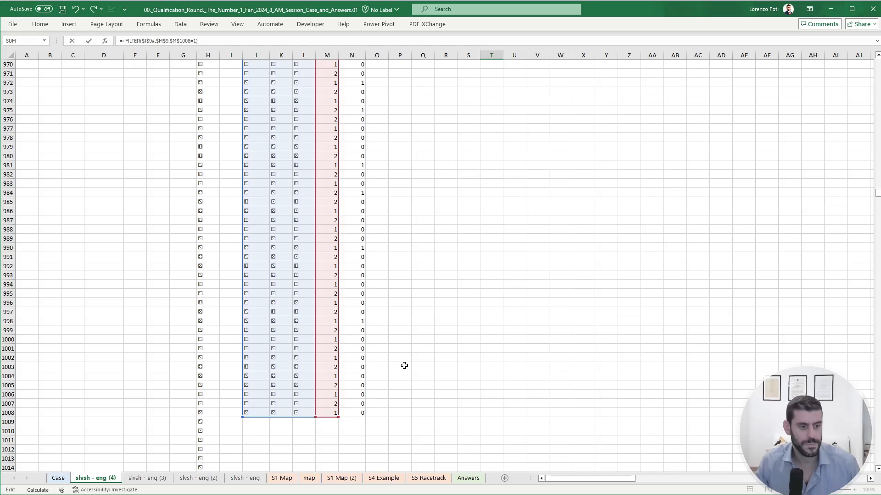
pyautogui.press('Escape')
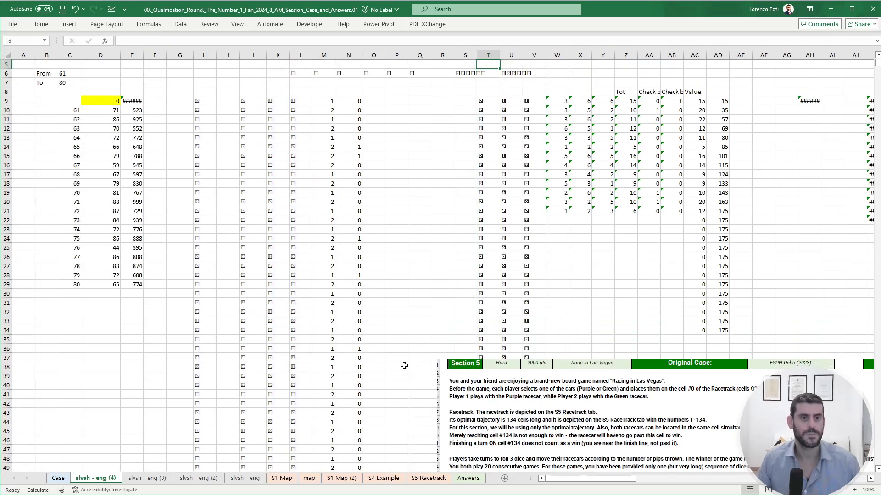
# - Copy the FILTER formula from T9 to AH9 and change its criterion to 2 for Player 2
pyautogui.press('Down')
pyautogui.press('Down')
pyautogui.press('Down')
pyautogui.press('Down')
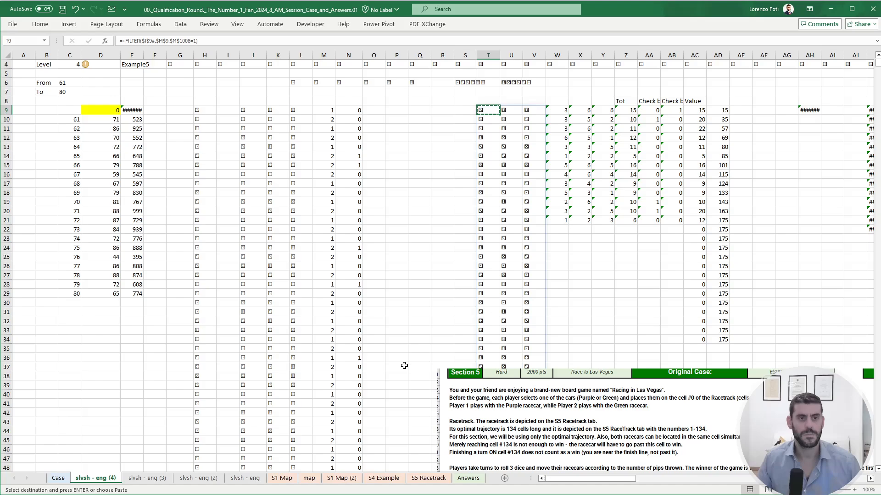
pyautogui.hotkey('ctrl', 'Right')
pyautogui.hotkey('ctrl', 'Right')
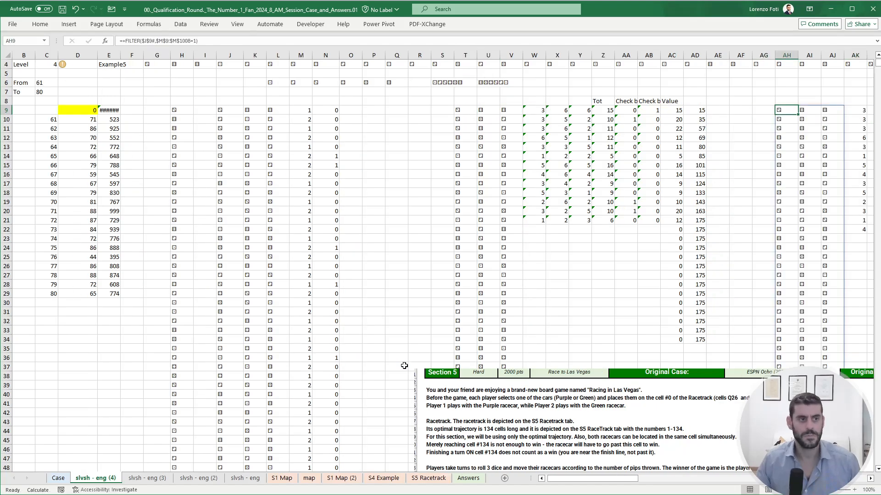
pyautogui.click(196, 41)
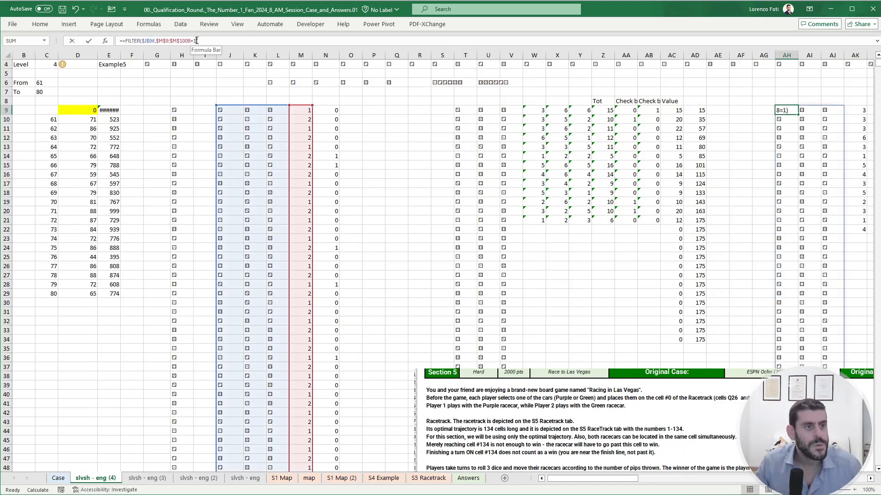
pyautogui.write('2')
pyautogui.press('Return')
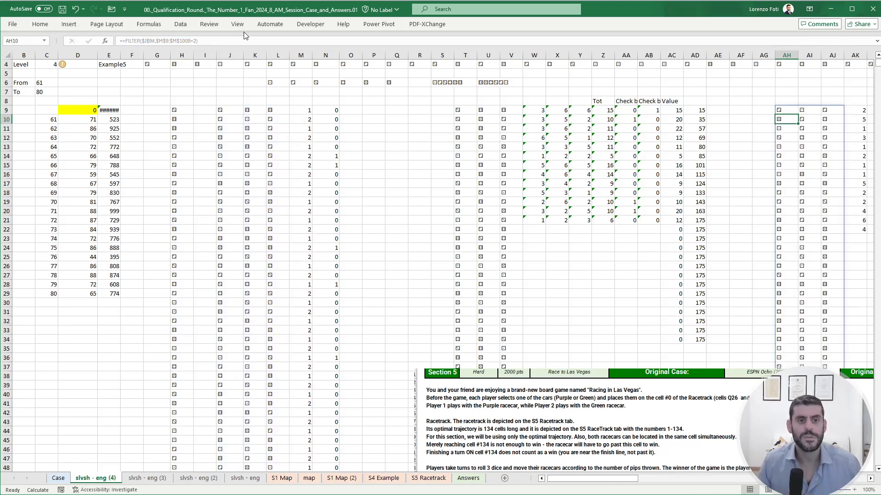
pyautogui.press('Up')
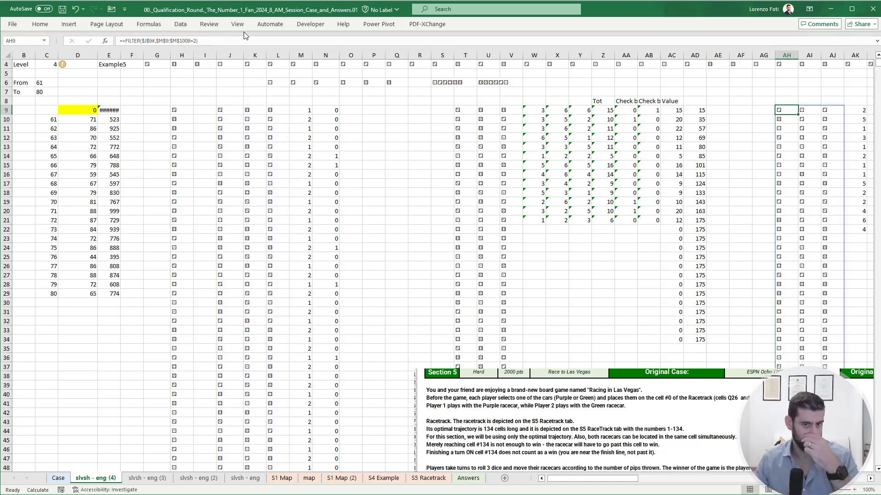
# - Extend Player 1's dice, total and check formulas from column W, and Player 2's dice-value formulas in AK:AM, down to row 34
pyautogui.moveTo(542, 221); pyautogui.dragTo(656, 341)
pyautogui.moveTo(809, 312); pyautogui.dragTo(877, 312)
pyautogui.moveTo(752, 228); pyautogui.dragTo(802, 235)
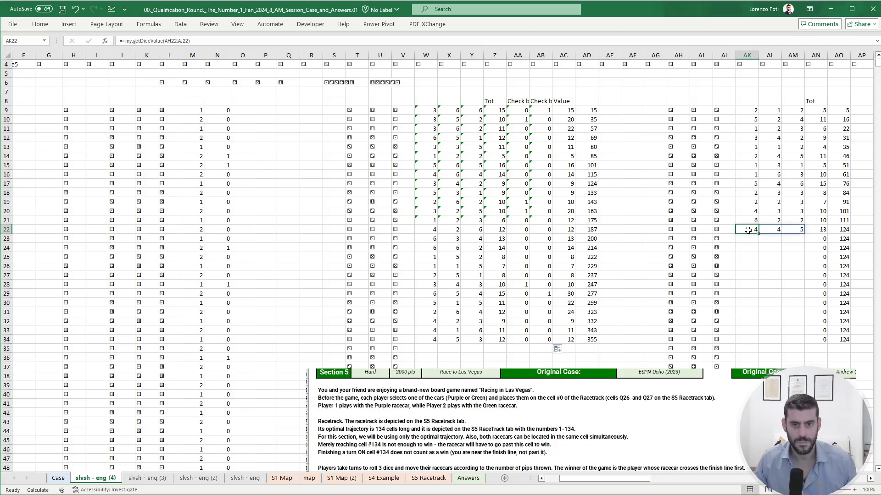
pyautogui.moveTo(746, 232); pyautogui.dragTo(801, 230)
pyautogui.hotkey('ctrl', 'c')
pyautogui.moveTo(748, 239); pyautogui.dragTo(750, 342)
pyautogui.press('Return')
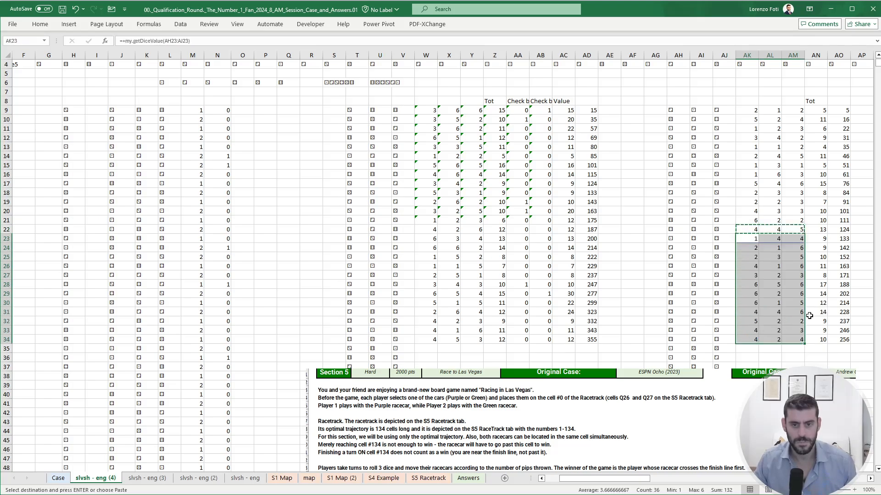
# - Compare the players' cumulative positions in AD and AO around row 17, and enter 76 as game 81's answer on the Case sheet
pyautogui.click(812, 312)
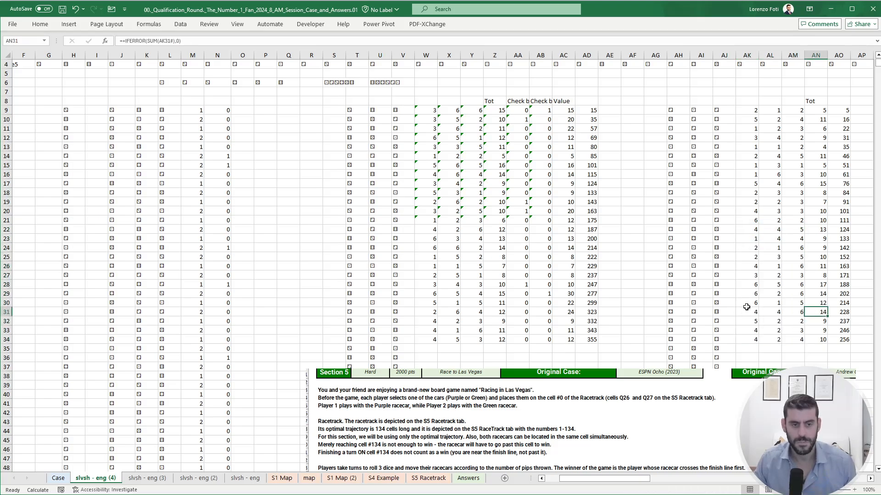
pyautogui.click(592, 184)
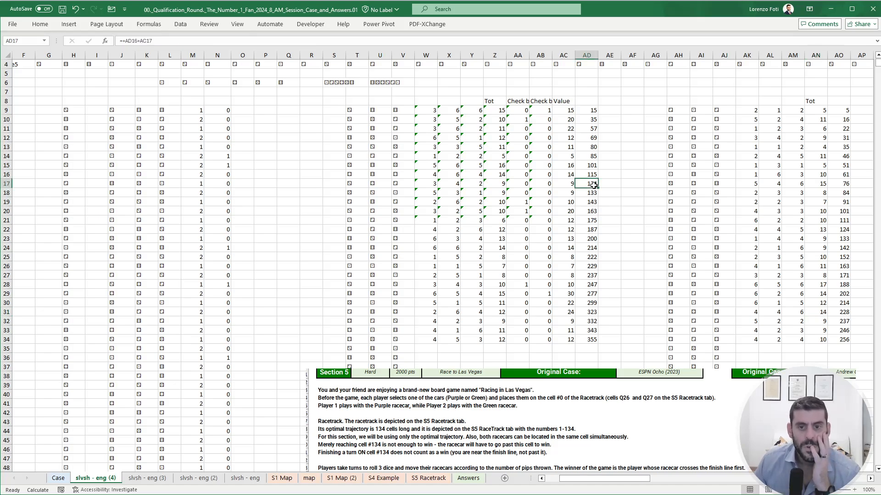
pyautogui.click(844, 186)
pyautogui.click(588, 194)
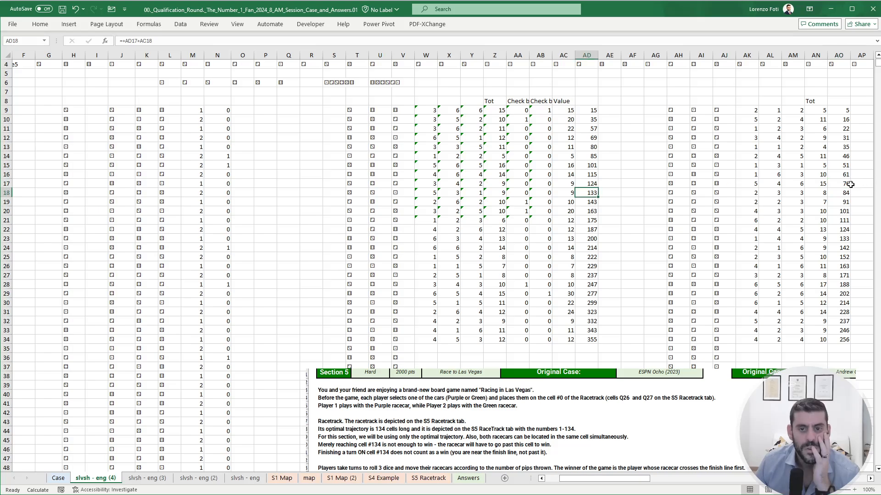
pyautogui.click(59, 478)
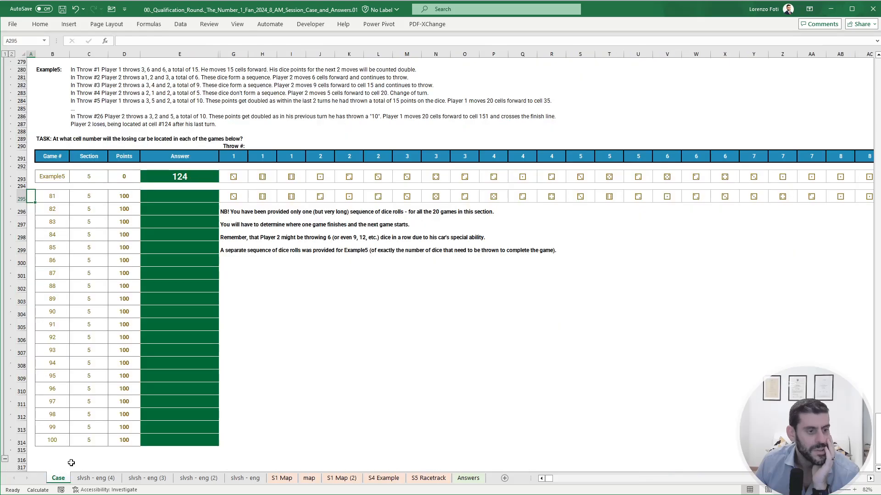
pyautogui.click(190, 199)
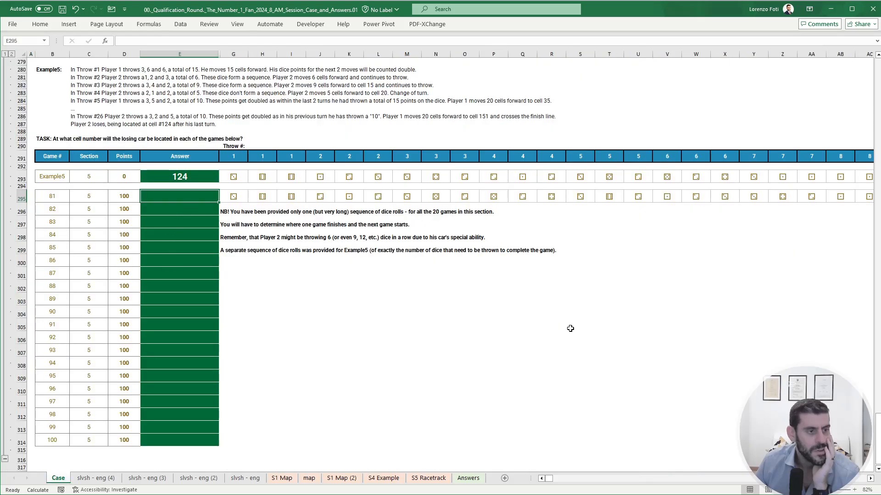
pyautogui.write('76')
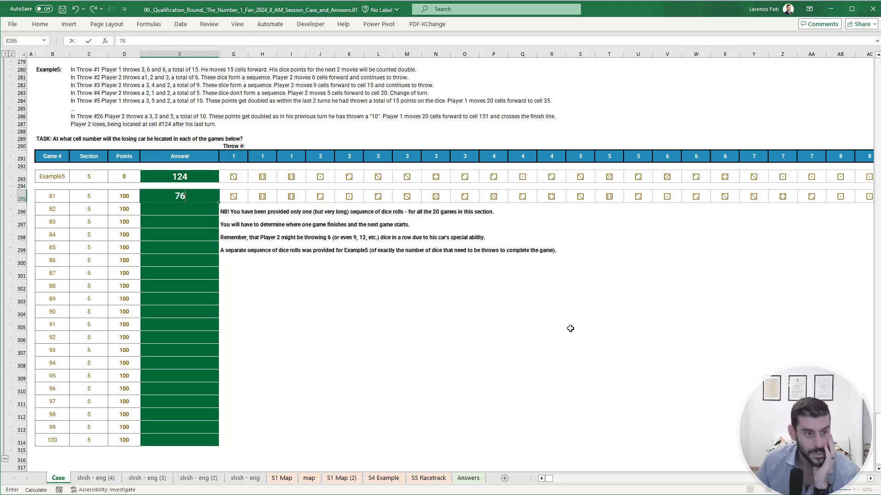
pyautogui.press('Return')
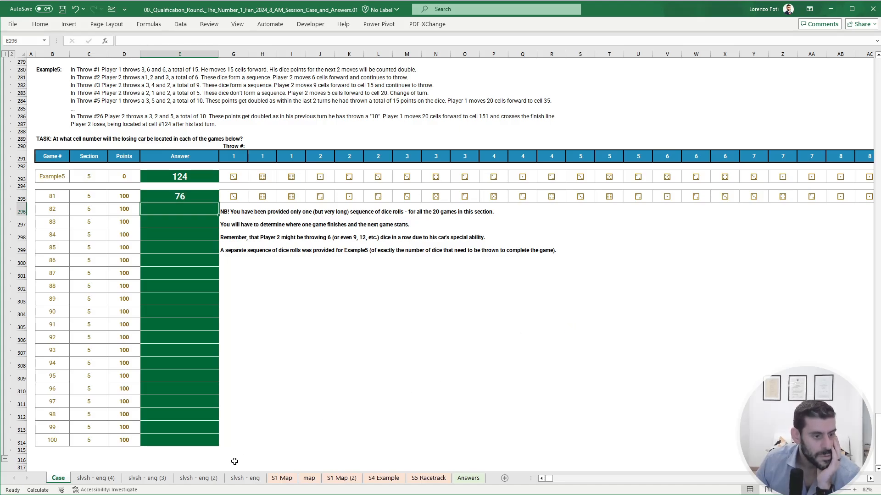
# - On the slvsh - eng (4) sheet, insert three blank columns at column I, beside the transposed dice rolls
pyautogui.click(95, 478)
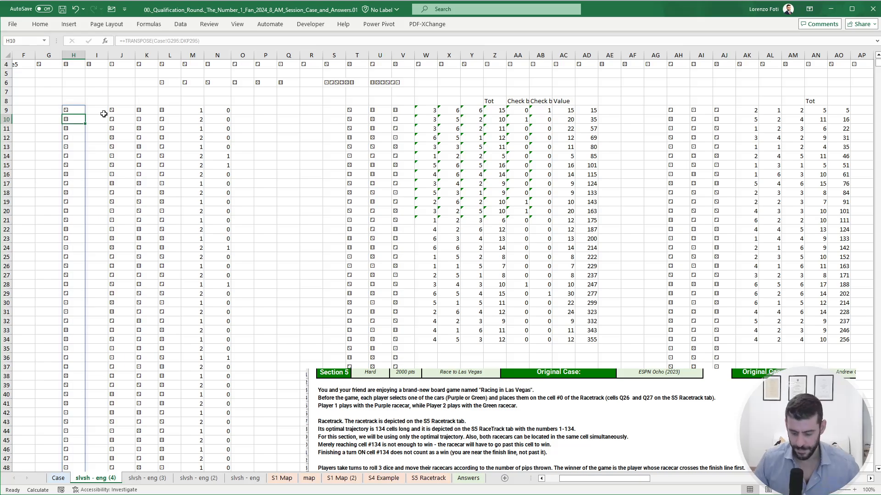
pyautogui.press('Right')
pyautogui.hotkey('ctrl', 'space')
pyautogui.hotkey('ctrl', '+')
pyautogui.hotkey('ctrl', '+')
pyautogui.hotkey('ctrl', '+')
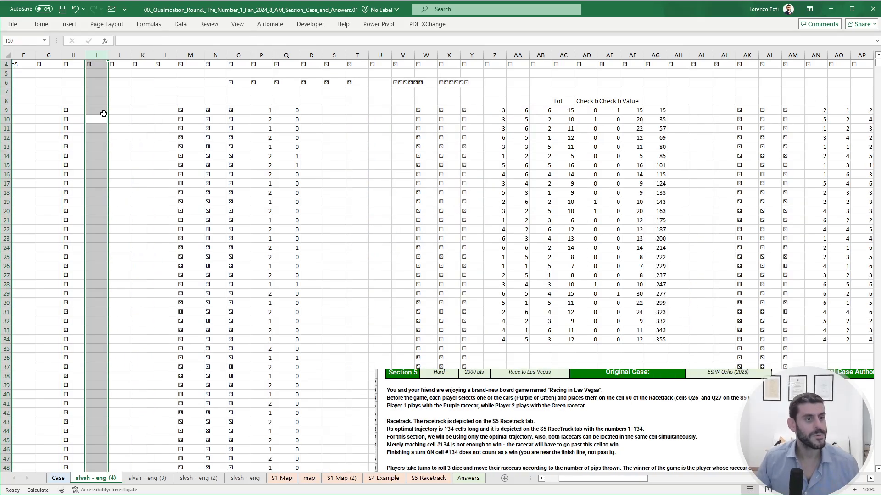
# - In J9, enter a formula that returns an opening block of the dice rolls in column H, starting at H9
pyautogui.click(104, 114)
pyautogui.scroll(1, 182, 147)
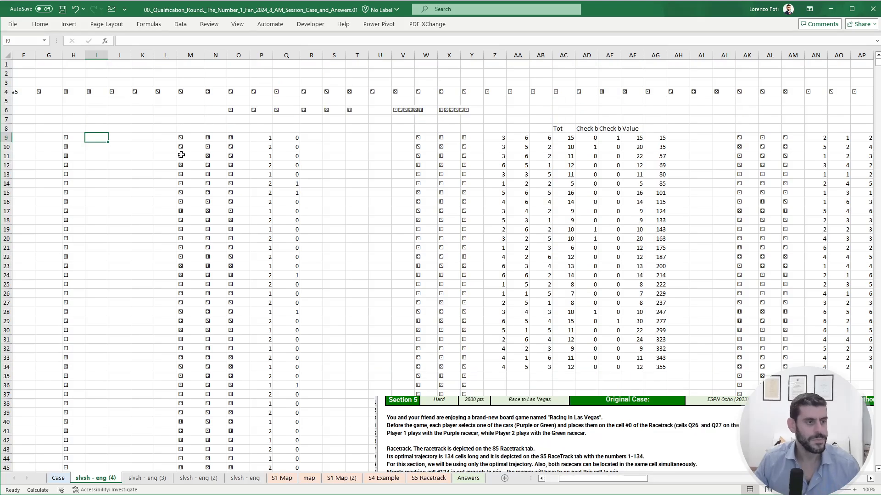
pyautogui.press('Right')
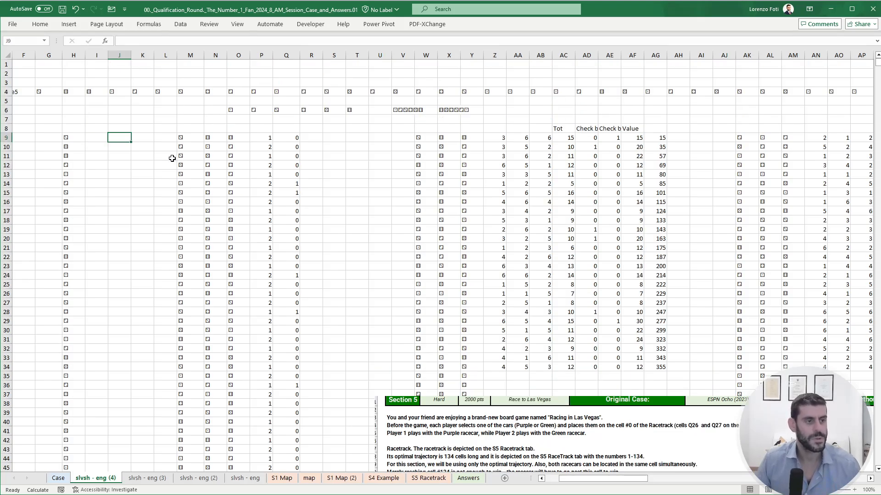
pyautogui.write('+')
pyautogui.press('Left')
pyautogui.press('Left')
pyautogui.hotkey('shift', 'Down')
pyautogui.hotkey('shift', 'Down')
pyautogui.hotkey('shift', 'Down')
pyautogui.hotkey('shift', 'Down')
pyautogui.hotkey('shift', 'Down')
pyautogui.hotkey('shift', 'Down')
pyautogui.hotkey('shift', 'Down')
pyautogui.hotkey('shift', 'Down')
pyautogui.hotkey('shift', 'Down')
pyautogui.hotkey('shift', 'Down')
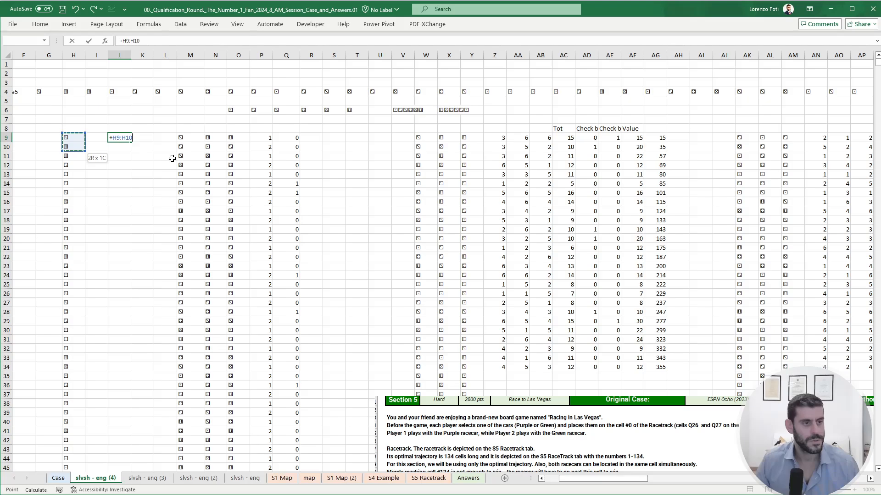
pyautogui.hotkey('shift', 'Down')
pyautogui.hotkey('shift', 'Down')
pyautogui.hotkey('shift', 'Down')
pyautogui.hotkey('shift', 'Down')
pyautogui.hotkey('shift', 'Down')
pyautogui.hotkey('shift', 'Down')
pyautogui.hotkey('shift', 'Down')
pyautogui.hotkey('shift', 'Down')
pyautogui.hotkey('shift', 'Down')
pyautogui.hotkey('shift', 'Down')
pyautogui.hotkey('shift', 'Down')
pyautogui.hotkey('shift', 'Down')
pyautogui.hotkey('shift', 'Down')
pyautogui.hotkey('shift', 'Down')
pyautogui.hotkey('shift', 'Down')
pyautogui.hotkey('shift', 'Down')
pyautogui.hotkey('shift', 'Down')
pyautogui.hotkey('shift', 'Down')
pyautogui.hotkey('shift', 'Down')
pyautogui.hotkey('shift', 'Down')
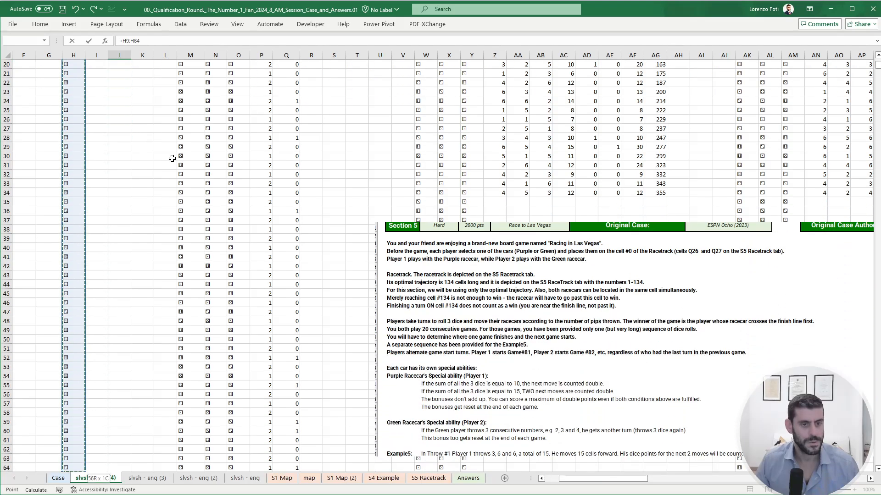
pyautogui.hotkey('shift', 'Down')
pyautogui.press('Return')
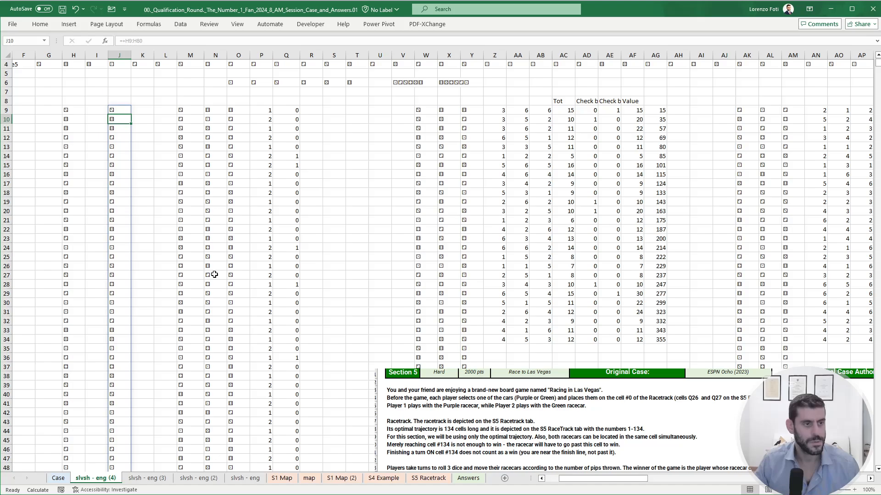
# - Change the WRAPROWS formula in M9 to wrap the spilled dice rolls J9# into rows of 3
pyautogui.click(191, 138)
pyautogui.press('F2')
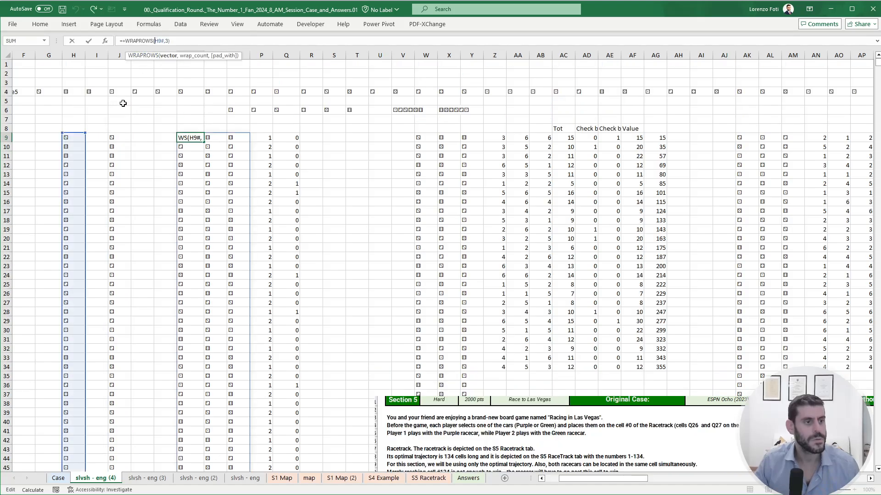
pyautogui.moveTo(84, 165); pyautogui.dragTo(112, 161)
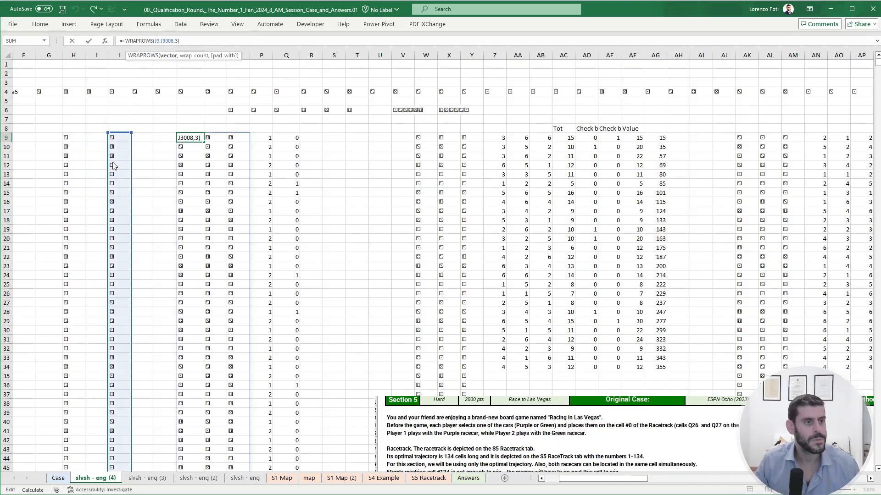
pyautogui.doubleClick(171, 42)
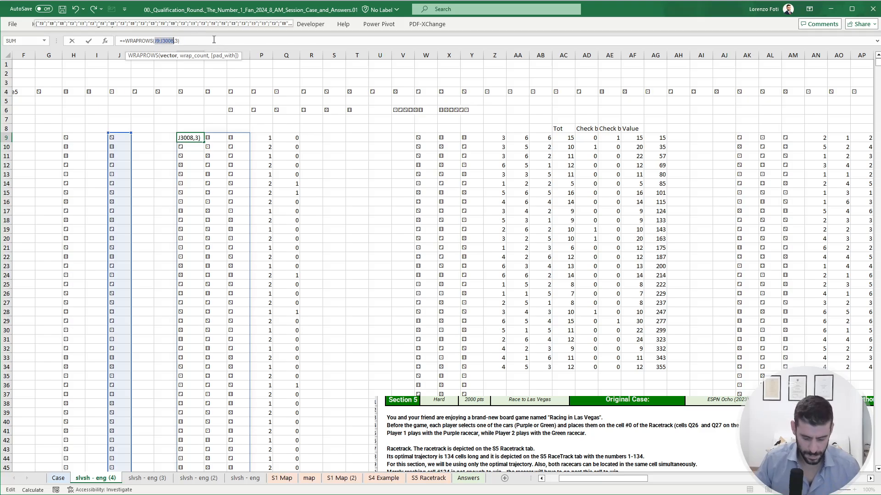
pyautogui.write('J9#')
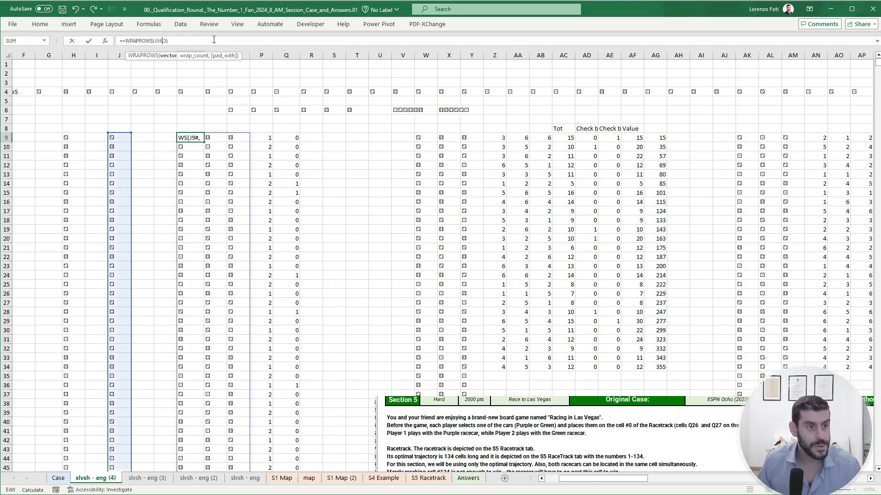
pyautogui.hotkey('ctrl', 'Return')
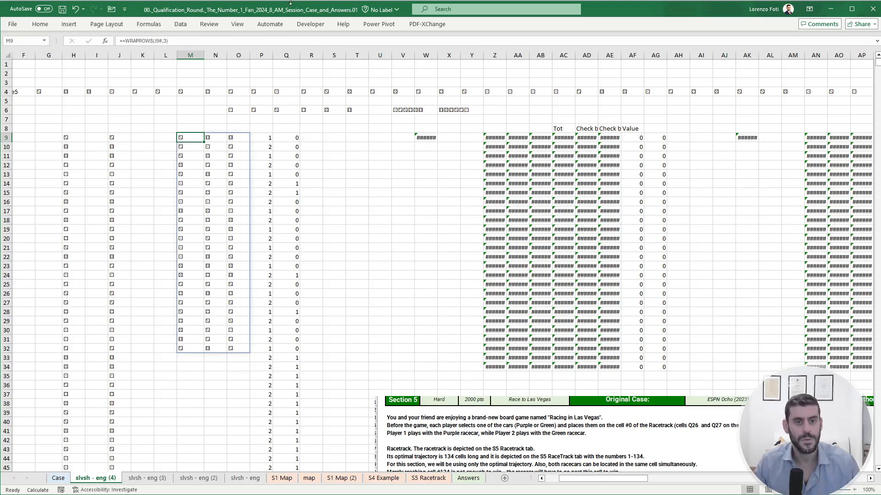
# - Limit the criteria range of Player 1's FILTER formula in W9 to $P$9:$P$32
pyautogui.click(419, 137)
pyautogui.click(194, 40)
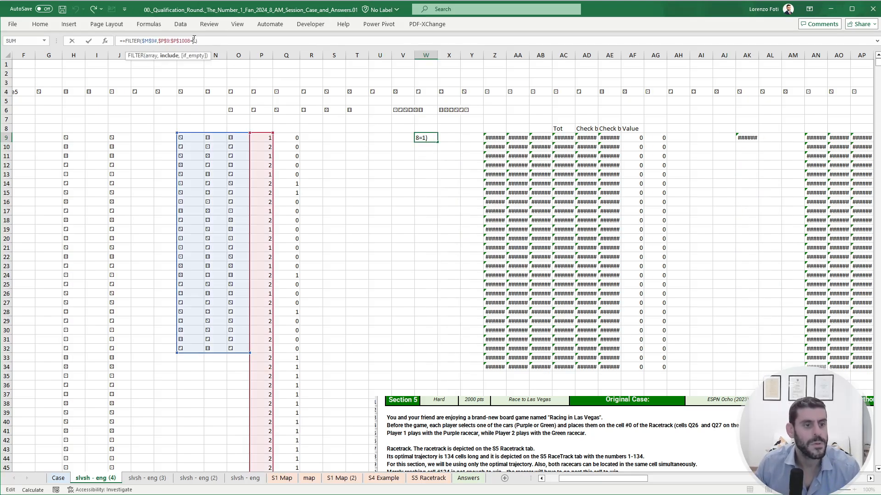
pyautogui.doubleClick(183, 41)
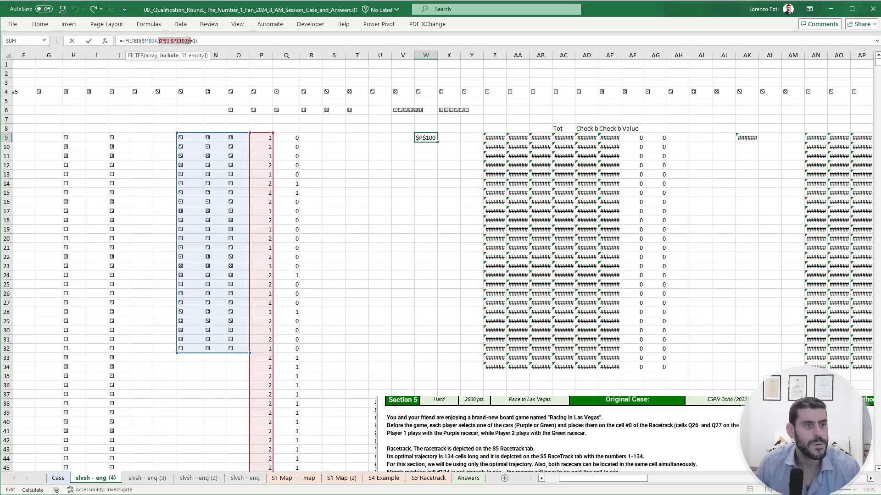
pyautogui.click(183, 41)
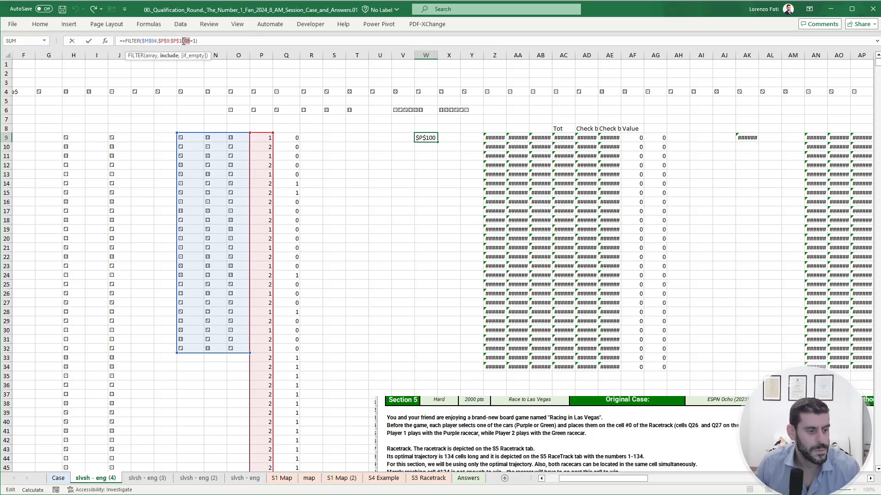
pyautogui.press('BackSpace')
pyautogui.press('BackSpace')
pyautogui.press('BackSpace')
pyautogui.press('BackSpace')
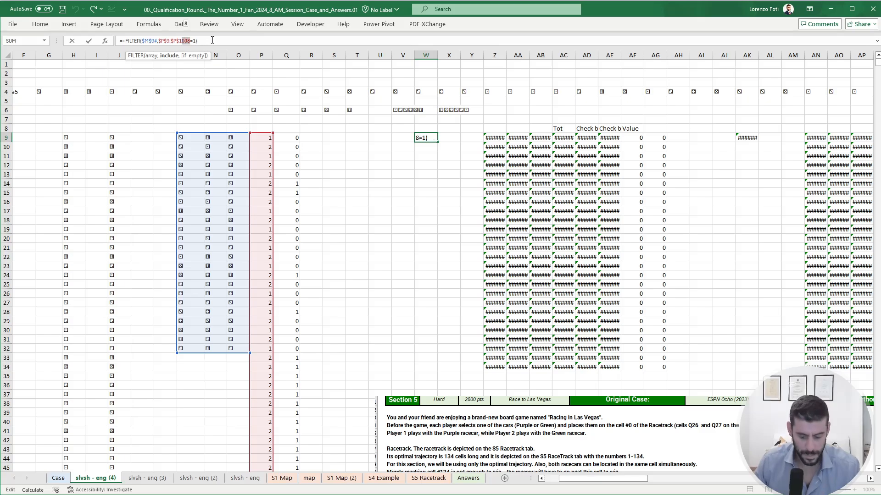
pyautogui.write('32')
pyautogui.press('Return')
pyautogui.press('Up')
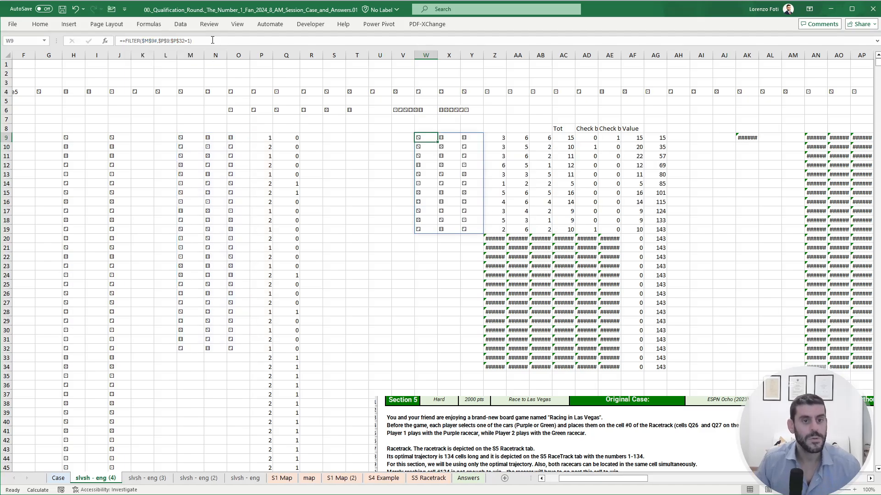
# - Copy Player 1's FILTER formula from W9 to AK9 and change its criterion to 2 for Player 2
pyautogui.hotkey('ctrl', 'c')
pyautogui.hotkey('ctrl', 'Right')
pyautogui.hotkey('ctrl', 'Right')
pyautogui.hotkey('ctrl', 'v')
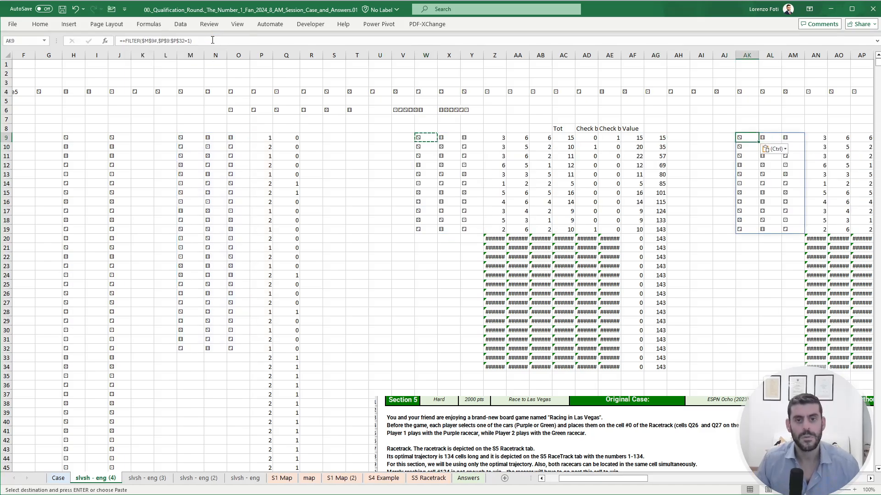
pyautogui.click(195, 40)
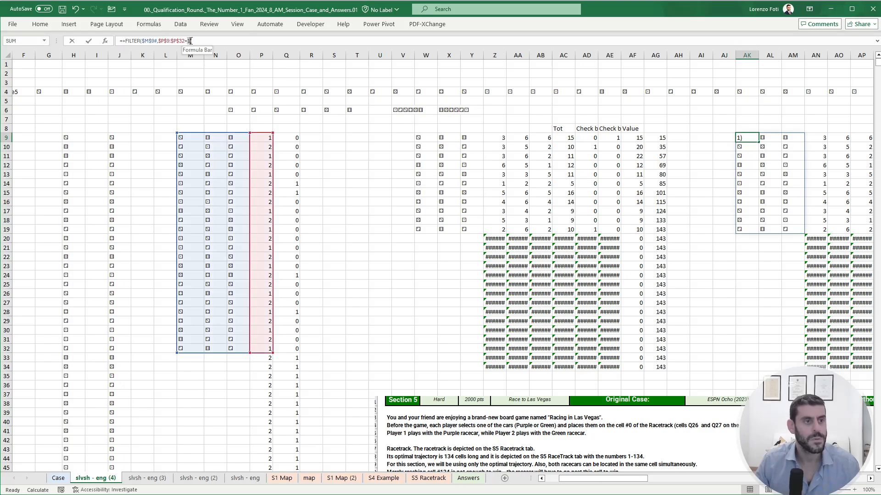
pyautogui.press('BackSpace')
pyautogui.press('BackSpace')
pyautogui.write('2)')
pyautogui.press('Return')
# - Compare the two players' throws and cumulative positions in AG and AR, down to row 17
pyautogui.press('Right')
pyautogui.press('Right')
pyautogui.press('Right')
pyautogui.press('Right')
pyautogui.press('Right')
pyautogui.press('Right')
pyautogui.press('Right')
pyautogui.press('Right')
pyautogui.press('Right')
pyautogui.press('Right')
pyautogui.press('Right')
pyautogui.press('Right')
pyautogui.press('Right')
pyautogui.press('Right')
pyautogui.press('Right')
pyautogui.press('Right')
pyautogui.press('Right')
pyautogui.press('Right')
pyautogui.press('Right')
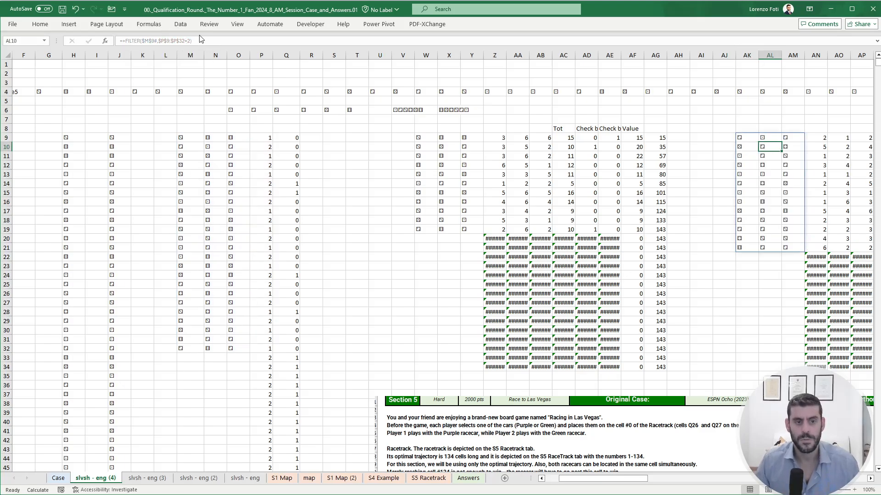
pyautogui.press('Left')
pyautogui.press('Left')
pyautogui.press('Left')
pyautogui.press('Left')
pyautogui.press('Left')
pyautogui.press('Left')
pyautogui.press('Left')
pyautogui.press('Left')
pyautogui.press('Left')
pyautogui.press('Left')
pyautogui.press('Left')
pyautogui.press('Left')
pyautogui.press('Left')
pyautogui.press('Left')
pyautogui.press('Left')
pyautogui.press('Left')
pyautogui.press('Left')
pyautogui.press('Left')
pyautogui.press('Left')
pyautogui.press('Left')
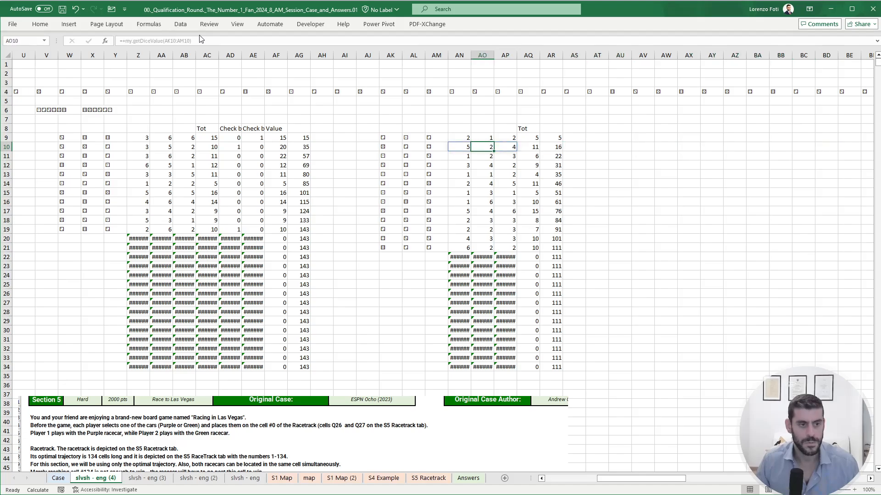
pyautogui.press('Right')
pyautogui.press('Right')
pyautogui.press('Right')
pyautogui.press('Right')
pyautogui.press('Right')
pyautogui.press('Right')
pyautogui.press('Right')
pyautogui.press('Right')
pyautogui.press('Right')
pyautogui.press('Right')
pyautogui.press('Right')
pyautogui.press('Right')
pyautogui.press('Right')
pyautogui.press('Right')
pyautogui.press('Down')
pyautogui.press('Down')
pyautogui.press('Down')
pyautogui.press('Down')
pyautogui.press('Down')
pyautogui.press('Down')
pyautogui.press('Down')
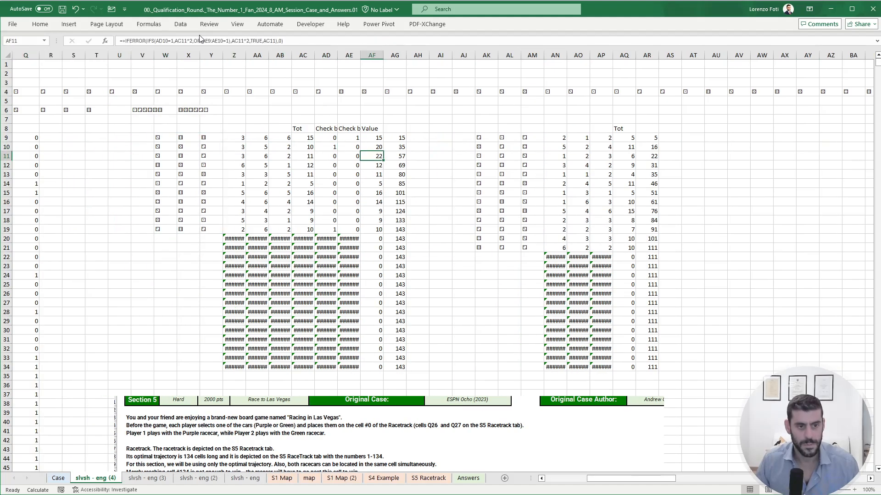
pyautogui.press('Right')
pyautogui.press('Right')
pyautogui.press('Right')
pyautogui.press('Right')
pyautogui.press('Right')
pyautogui.press('Right')
pyautogui.press('Right')
pyautogui.press('Right')
pyautogui.press('Right')
pyautogui.press('Right')
pyautogui.press('Right')
pyautogui.press('Right')
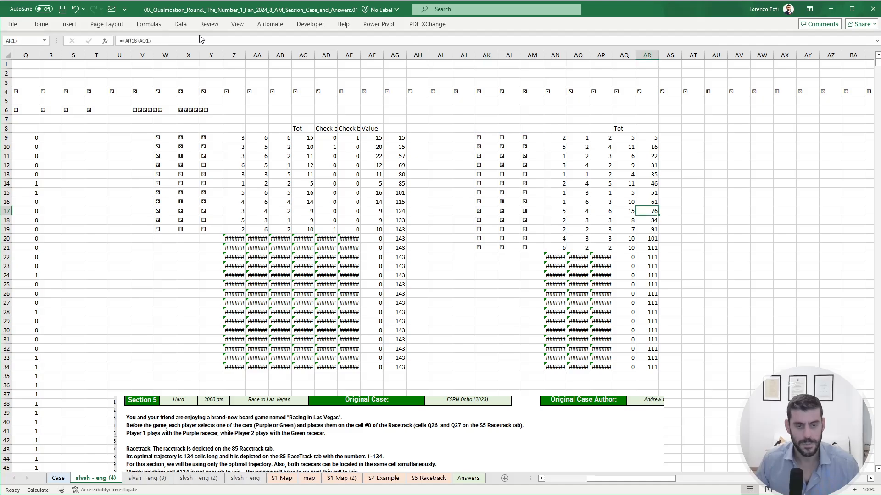
pyautogui.press('Left')
pyautogui.press('Left')
pyautogui.press('Left')
pyautogui.press('Left')
pyautogui.press('Left')
pyautogui.press('Left')
pyautogui.press('Left')
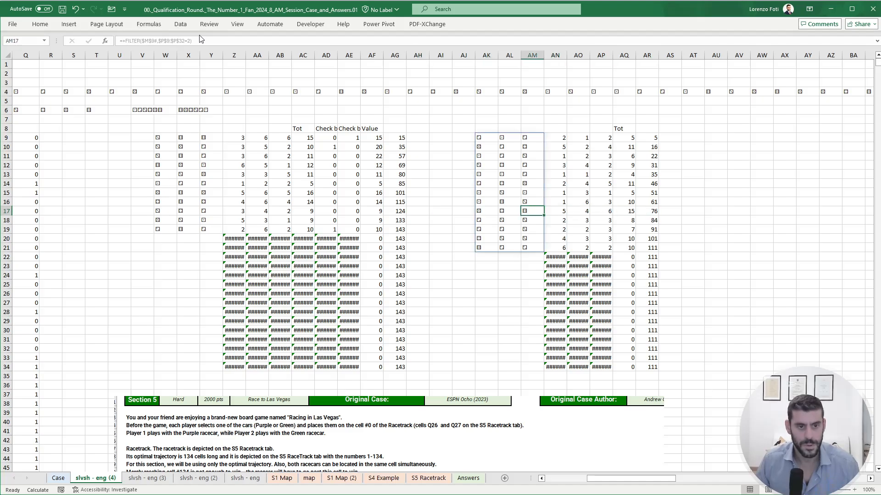
pyautogui.press('Left')
pyautogui.press('Left')
pyautogui.press('Left')
pyautogui.press('Left')
pyautogui.press('Left')
pyautogui.press('Left')
pyautogui.press('Left')
pyautogui.press('Left')
pyautogui.press('Left')
pyautogui.press('Left')
pyautogui.press('Left')
pyautogui.press('Left')
pyautogui.press('Left')
pyautogui.press('Left')
pyautogui.press('Left')
pyautogui.press('Left')
pyautogui.press('Left')
pyautogui.press('Left')
pyautogui.press('Left')
pyautogui.press('Left')
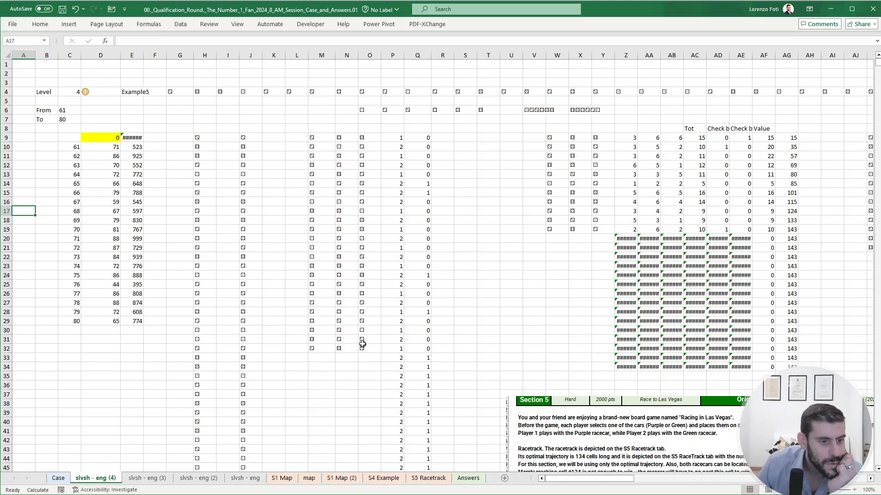
# - In L9, enter =SEQUENCE(ROWS(M9#)) to number the throws listed in M:O
pyautogui.click(316, 293)
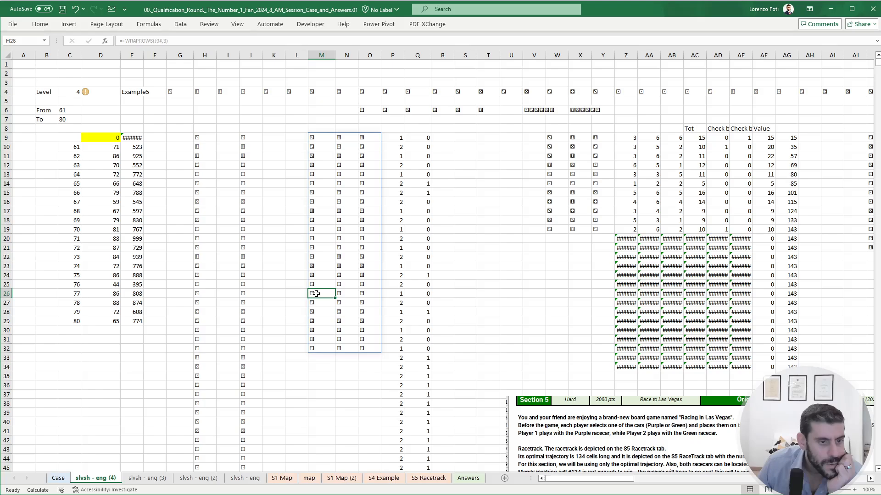
pyautogui.click(313, 275)
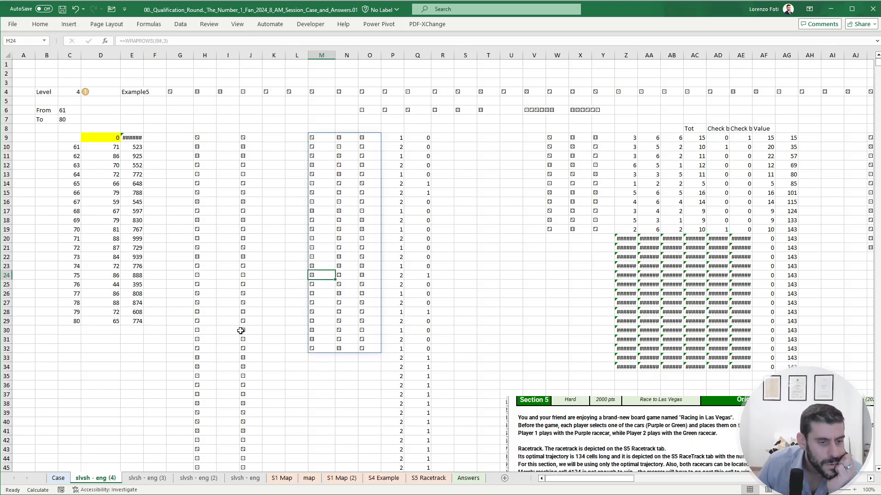
pyautogui.click(294, 139)
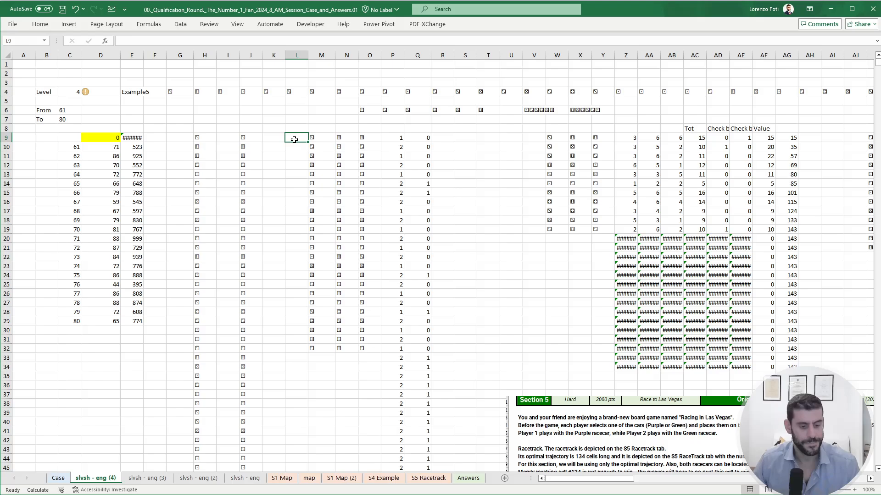
pyautogui.write('+SEQUENCE(')
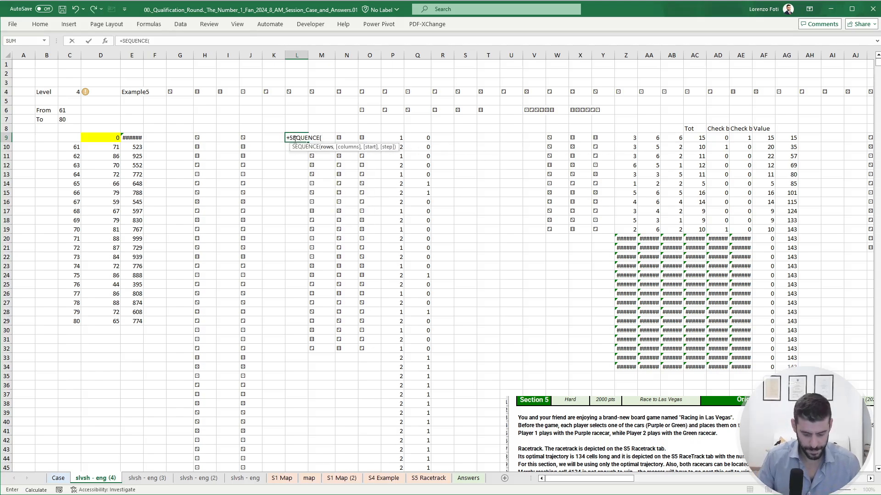
pyautogui.write('rows(')
pyautogui.press('Right')
pyautogui.hotkey('ctrl', 'shift', 'Down')
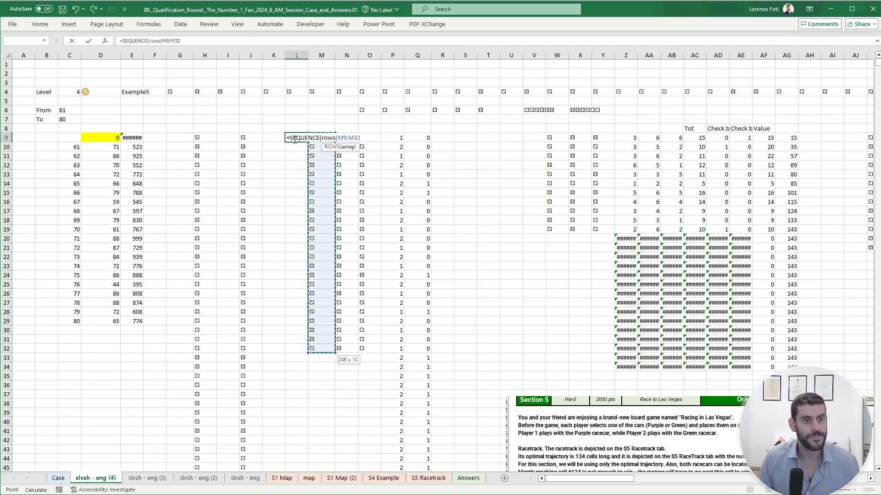
pyautogui.hotkey('shift', 'Right')
pyautogui.hotkey('shift', 'Right')
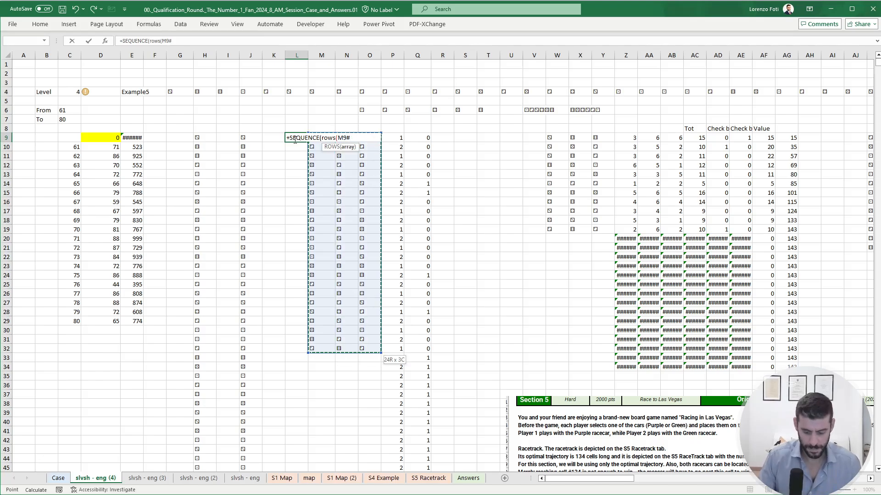
pyautogui.press('Return')
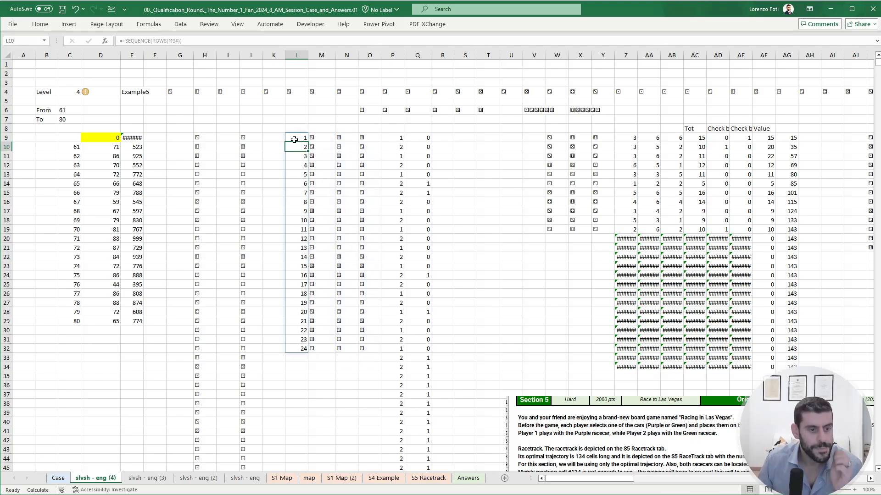
# - Check the throw numbering down to L24, and enter =SEQUENCE(1000) in G9 to number the dice rolls in column H
pyautogui.press('Down')
pyautogui.press('Down')
pyautogui.press('Down')
pyautogui.press('Down')
pyautogui.press('Down')
pyautogui.press('Down')
pyautogui.press('Down')
pyautogui.press('Down')
pyautogui.press('Down')
pyautogui.press('Down')
pyautogui.press('Down')
pyautogui.press('Down')
pyautogui.press('Down')
pyautogui.press('Down')
pyautogui.press('Down')
pyautogui.press('Down')
pyautogui.press('Down')
pyautogui.press('Up')
pyautogui.press('Up')
pyautogui.press('Up')
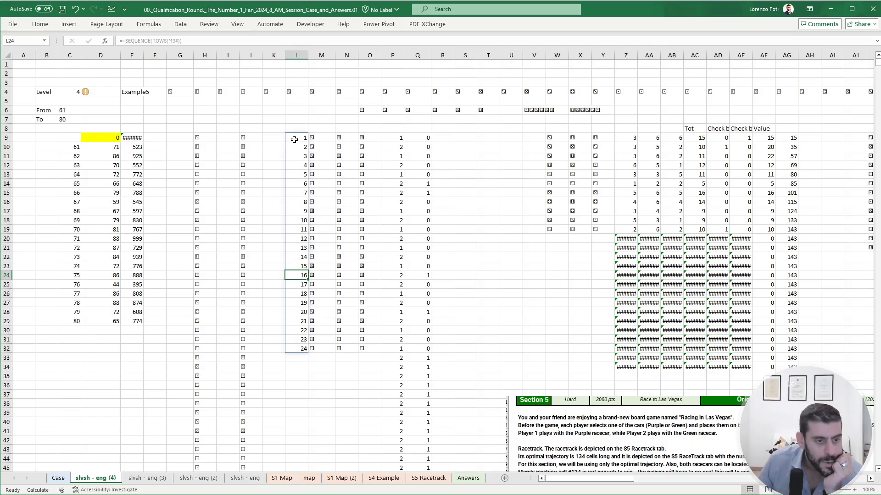
pyautogui.click(187, 138)
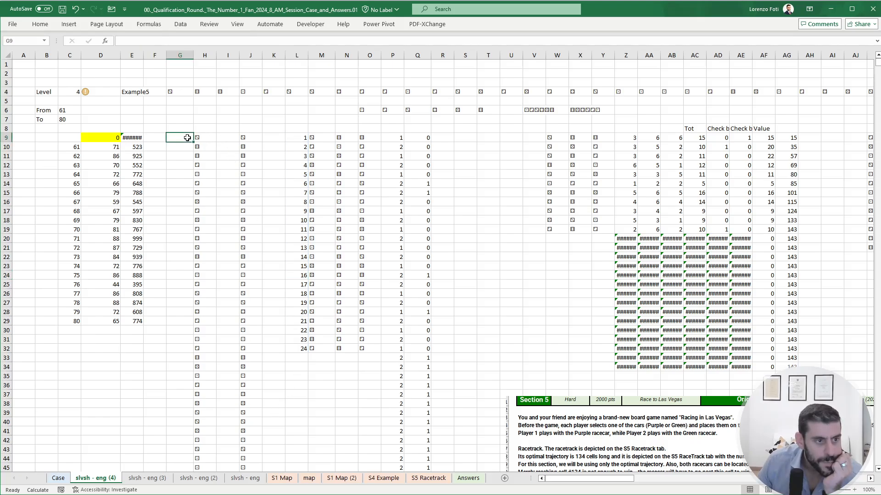
pyautogui.write('+SEQUENCE(10')
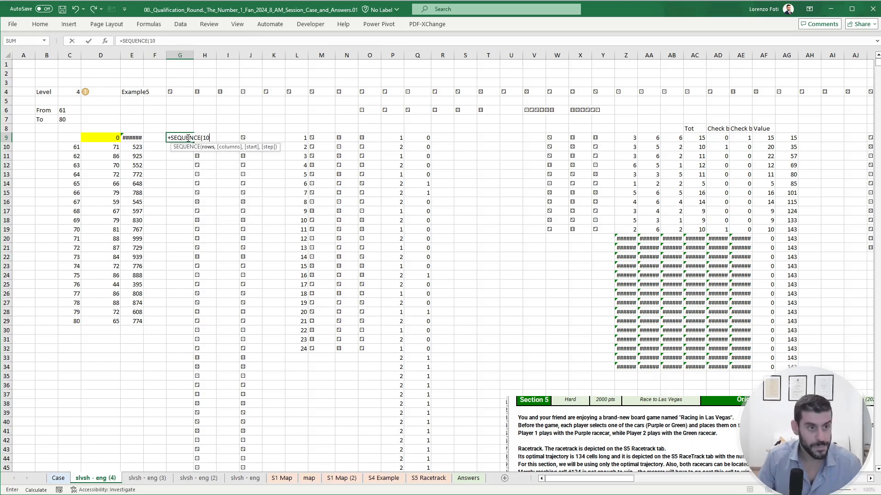
pyautogui.write('00')
pyautogui.press('Return')
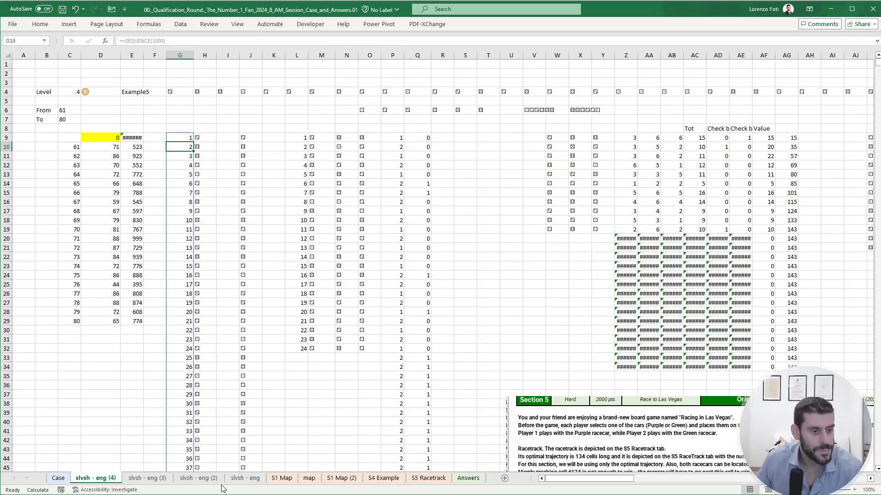
# - Locate the dice roll in column H where game 81 ends, checking it against Player 2's throw in AK17:AR17
pyautogui.scroll(-3, 223, 436)
pyautogui.scroll(-2, 216, 429)
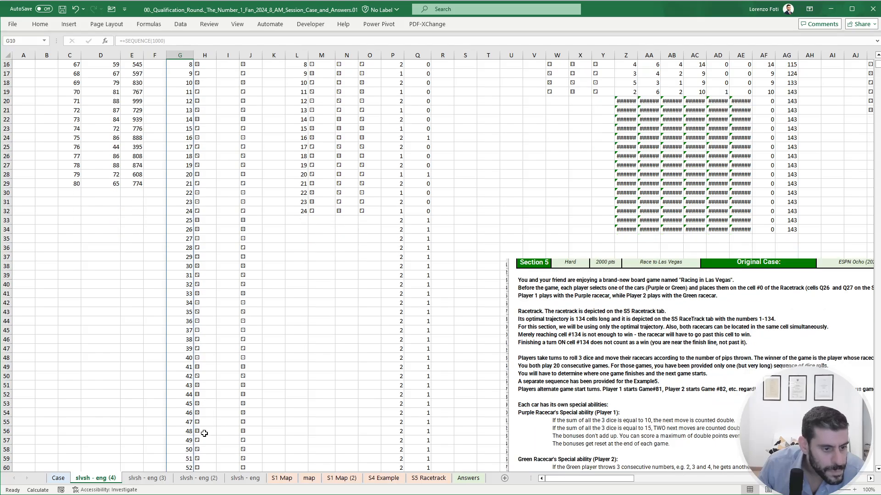
pyautogui.click(204, 432)
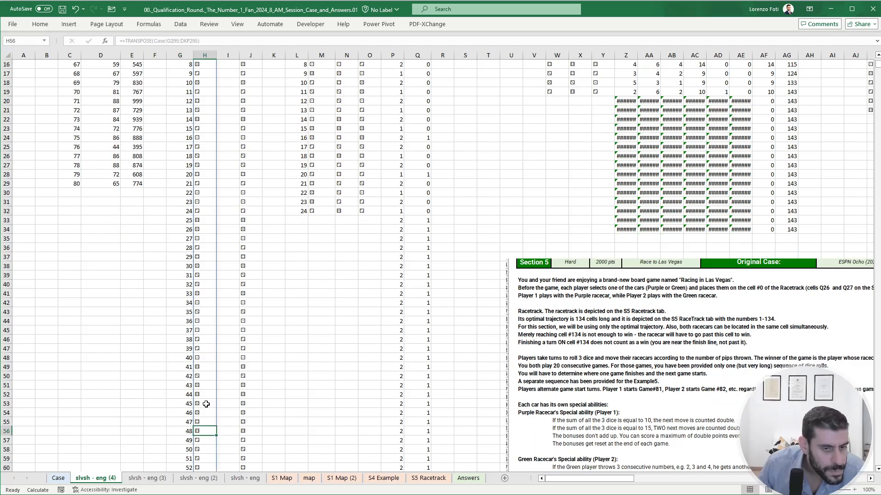
pyautogui.scroll(5, 206, 404)
pyautogui.moveTo(672, 313); pyautogui.dragTo(828, 285)
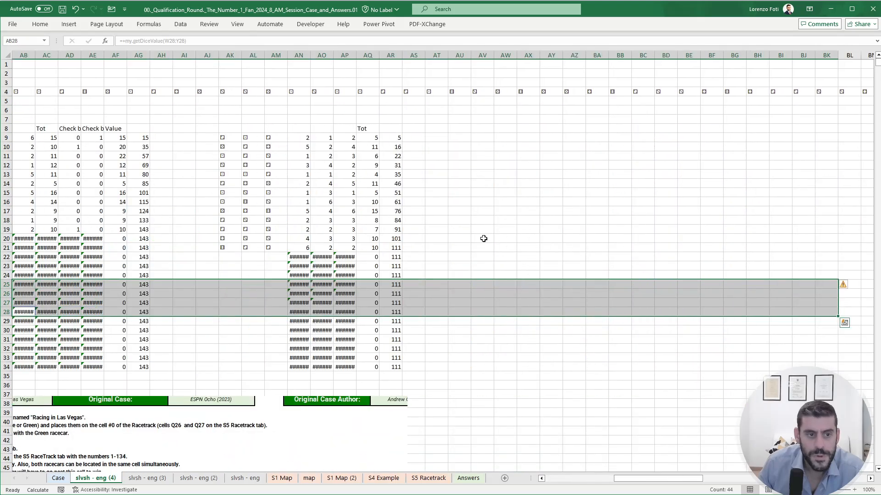
pyautogui.click(484, 239)
pyautogui.moveTo(398, 212); pyautogui.dragTo(233, 210)
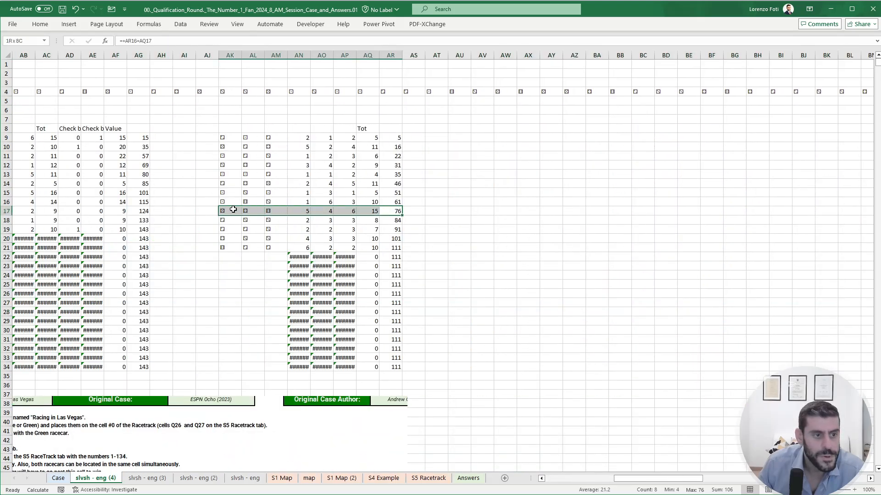
pyautogui.moveTo(208, 303); pyautogui.dragTo(2, 302)
pyautogui.scroll(-5, 109, 422)
pyautogui.scroll(-2, 125, 410)
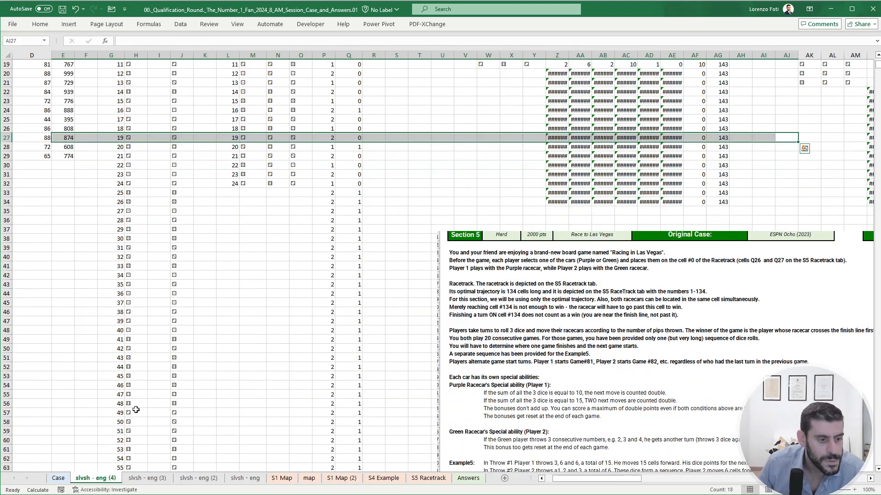
pyautogui.click(139, 358)
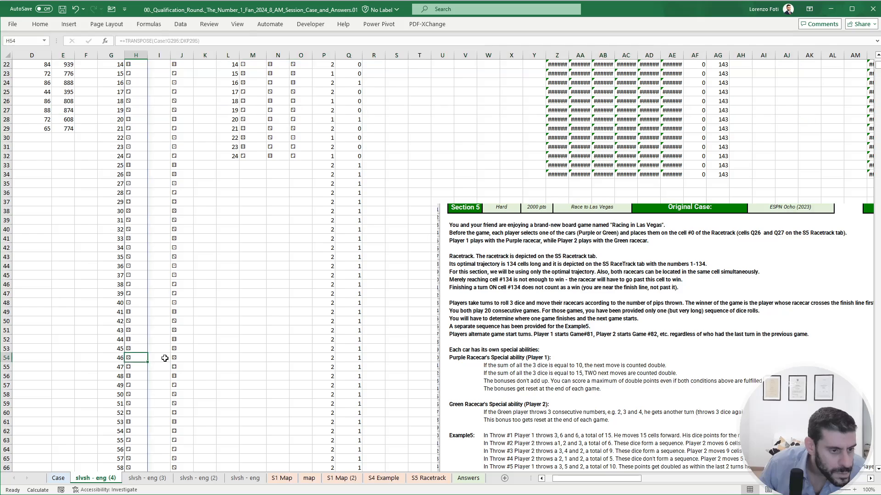
# - Repoint the roll list in J9 to H57:H128 so that game 82 starts from roll 49
pyautogui.moveTo(139, 358); pyautogui.dragTo(137, 381)
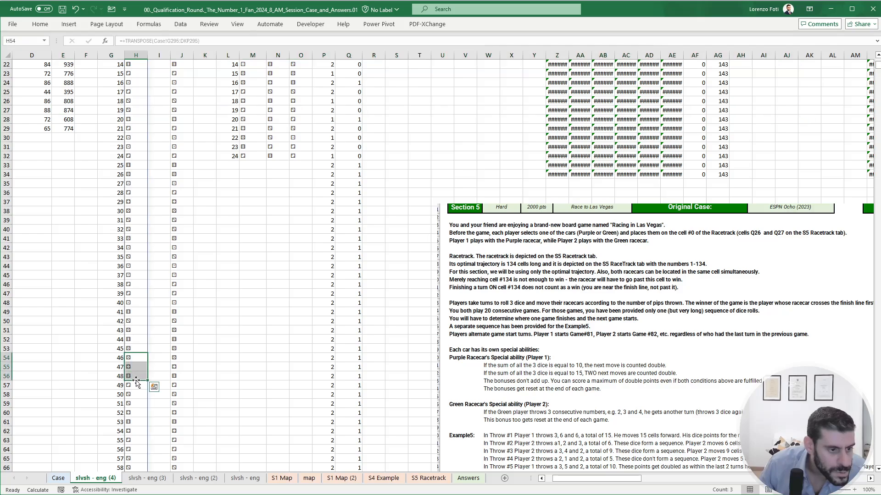
pyautogui.click(177, 354)
pyautogui.hotkey('ctrl', 'Up')
pyautogui.scroll(1, 177, 354)
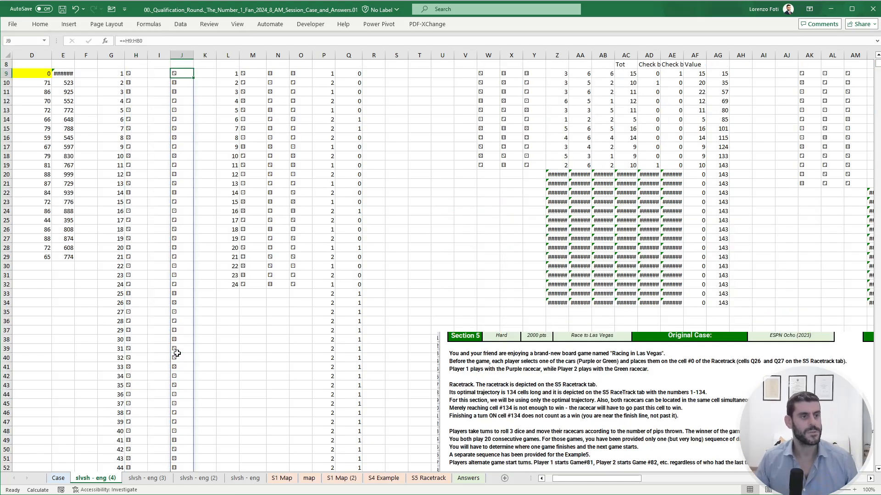
pyautogui.click(139, 40)
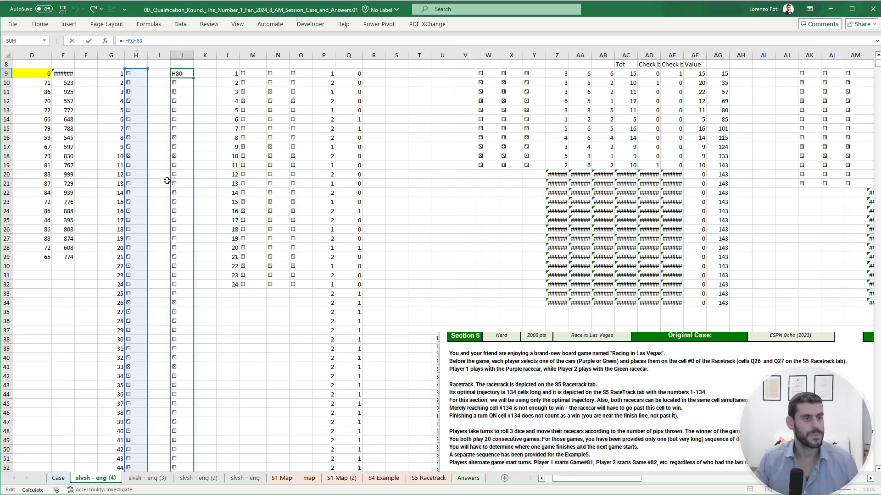
pyautogui.moveTo(147, 151)
pyautogui.mouseDown()
pyautogui.moveTo(140, 454)
pyautogui.moveTo(142, 157)
pyautogui.mouseUp()
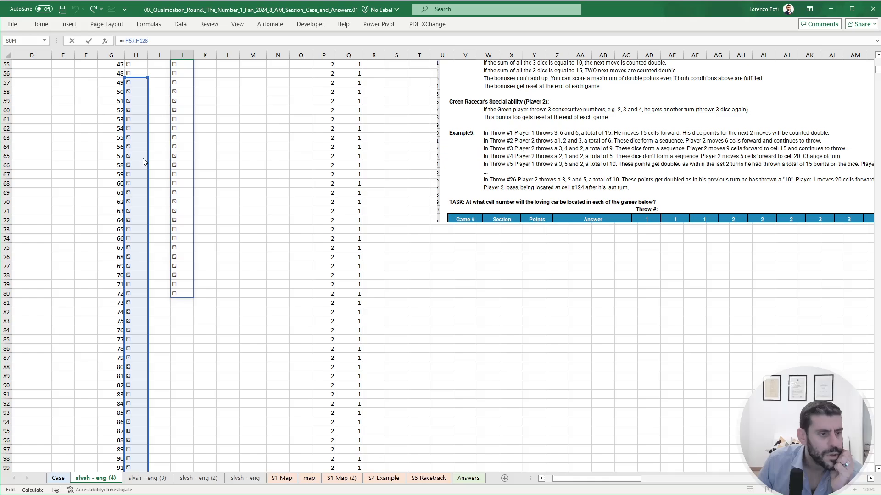
pyautogui.moveTo(143, 157); pyautogui.dragTo(142, 157)
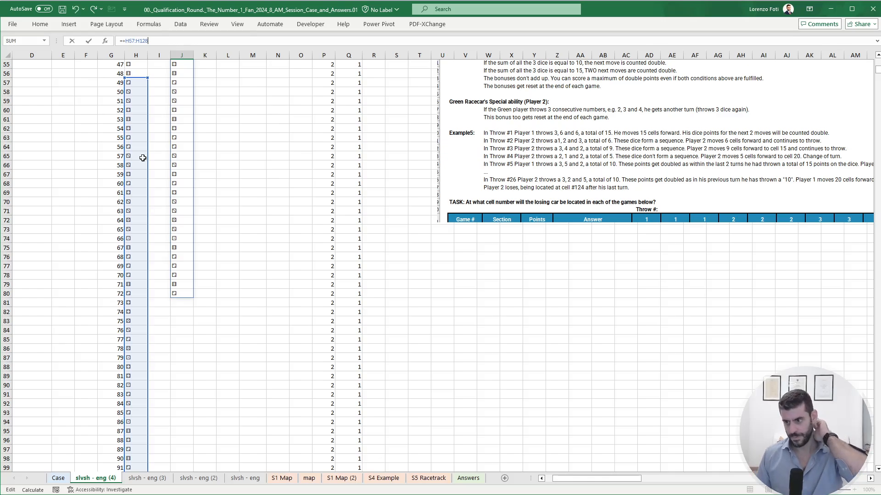
pyautogui.press('Return')
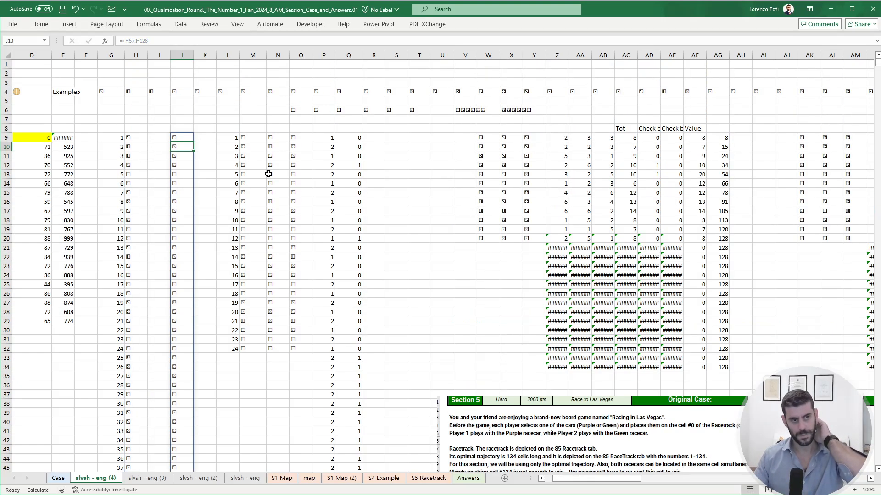
# - Set the starting player in P9 to 2 for game 82
pyautogui.click(329, 137)
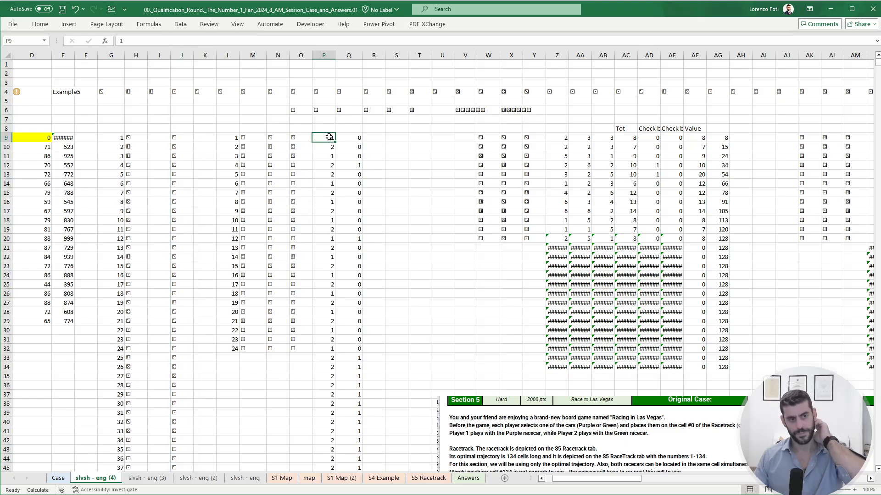
pyautogui.write('2')
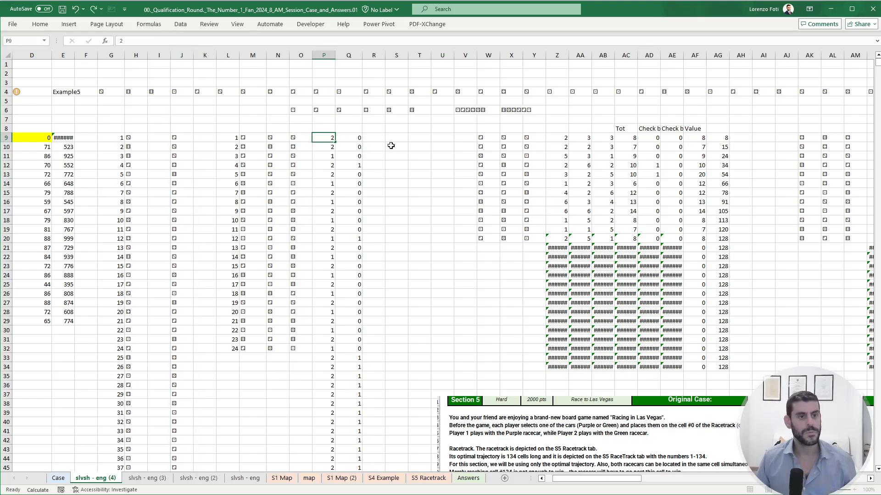
pyautogui.press('Return')
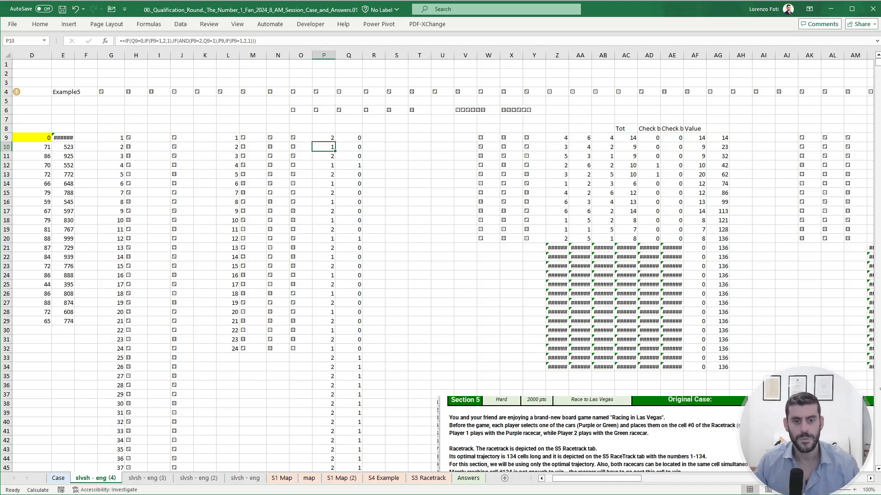
# - Compare both players' cumulative positions in AG and AR, and enter 95 as the game 82 answer on the Case sheet
pyautogui.moveTo(599, 478); pyautogui.dragTo(641, 464)
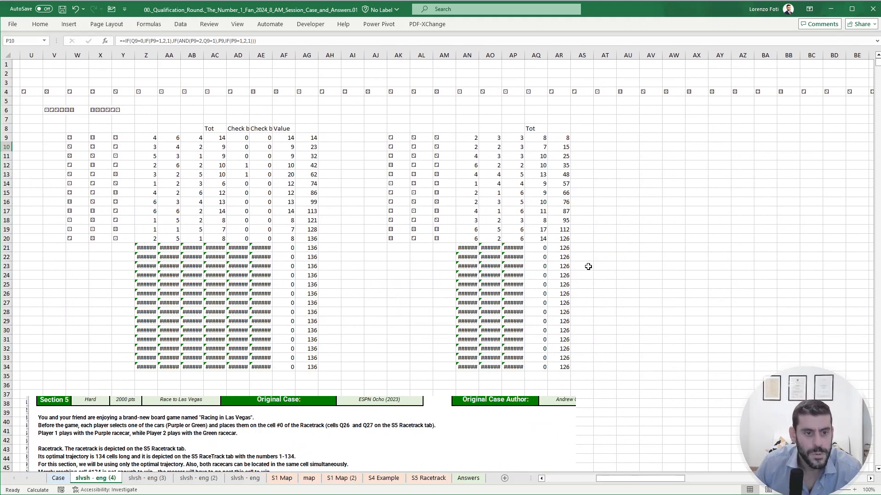
pyautogui.click(314, 239)
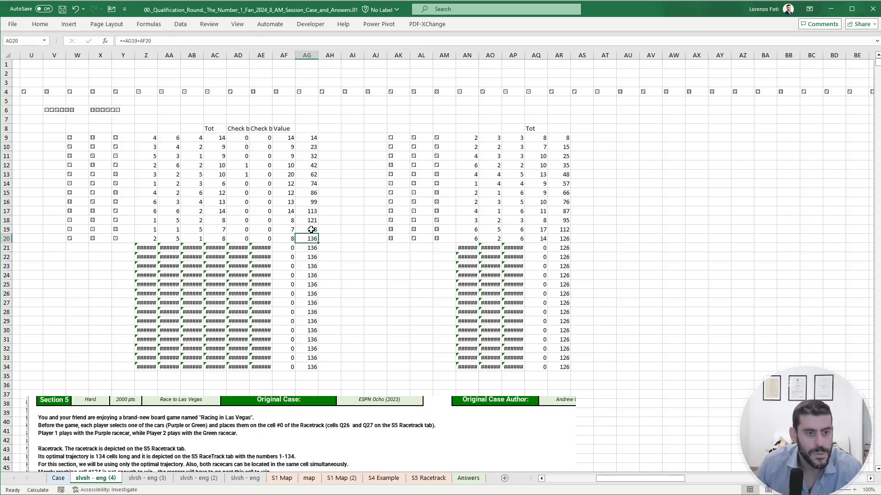
pyautogui.moveTo(312, 229); pyautogui.dragTo(564, 232)
pyautogui.click(560, 221)
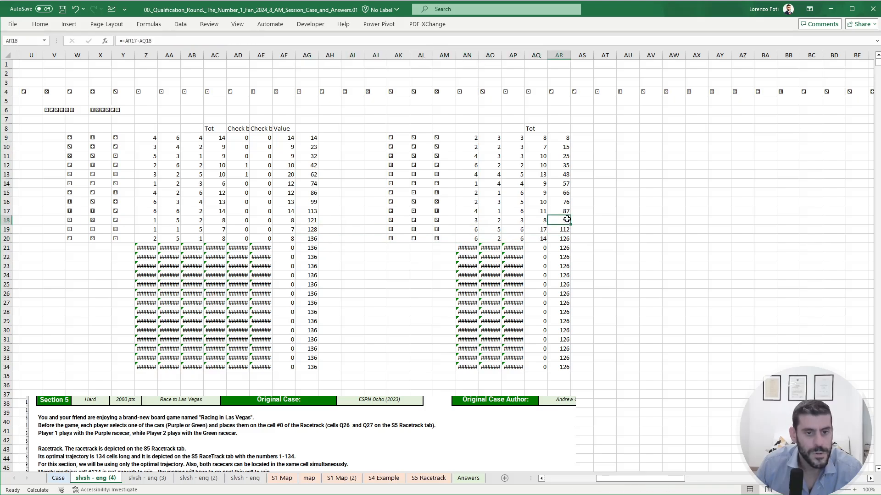
pyautogui.click(56, 478)
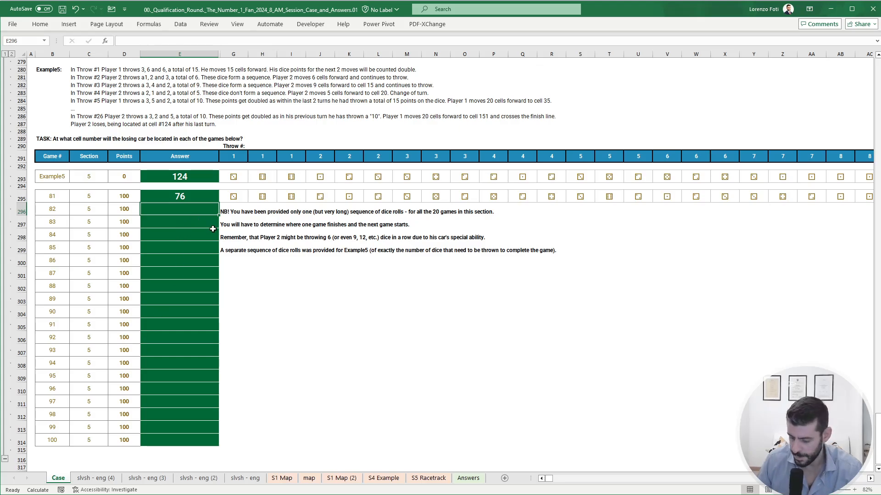
pyautogui.write('95')
pyautogui.press('Return')
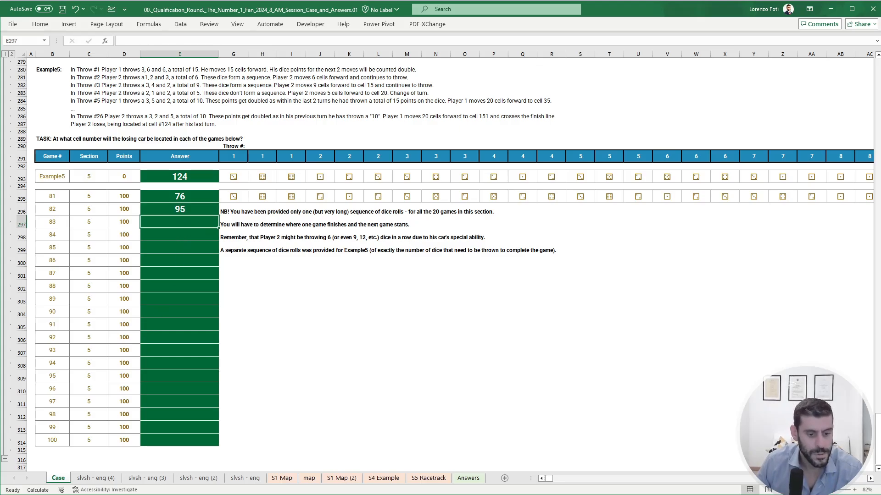
pyautogui.click(294, 291)
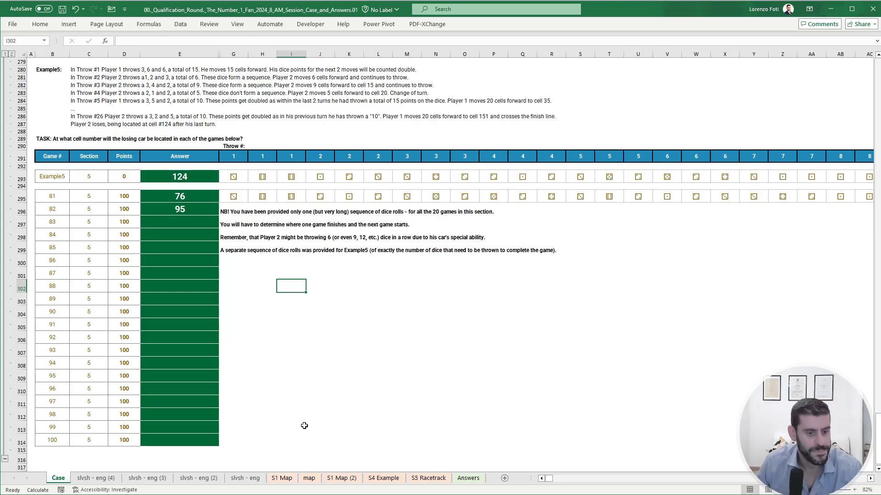
pyautogui.click(342, 479)
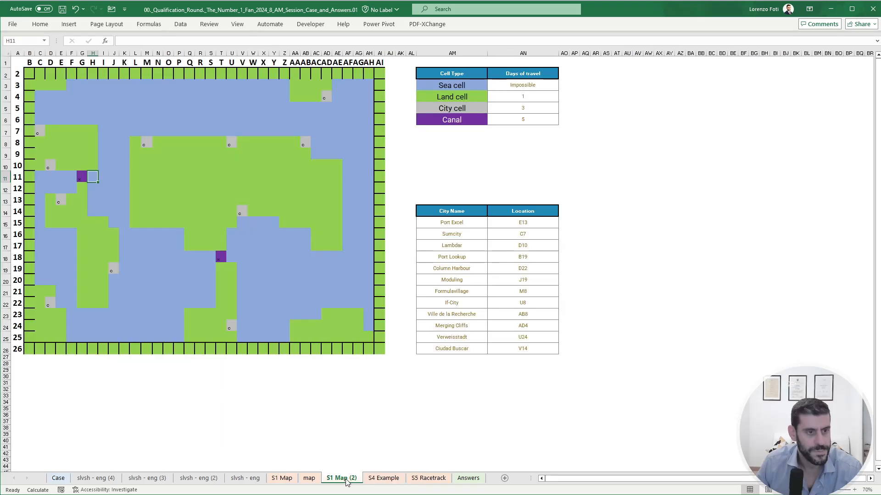
pyautogui.click(310, 479)
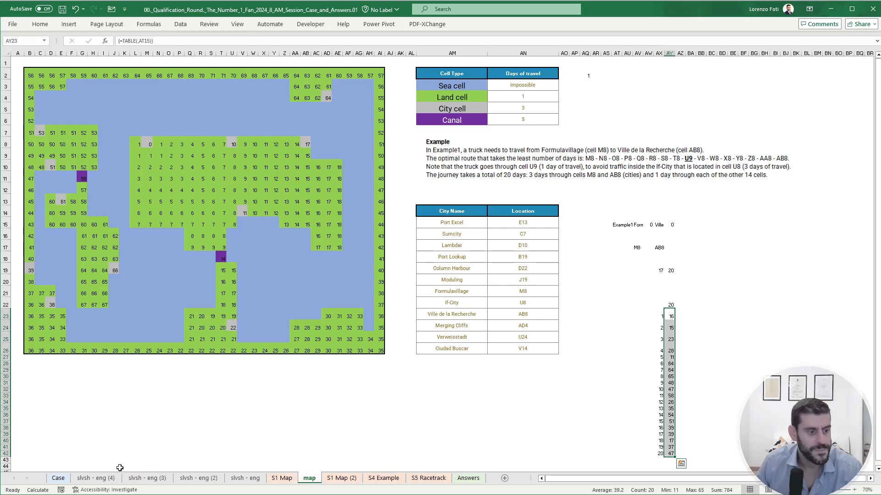
pyautogui.click(67, 478)
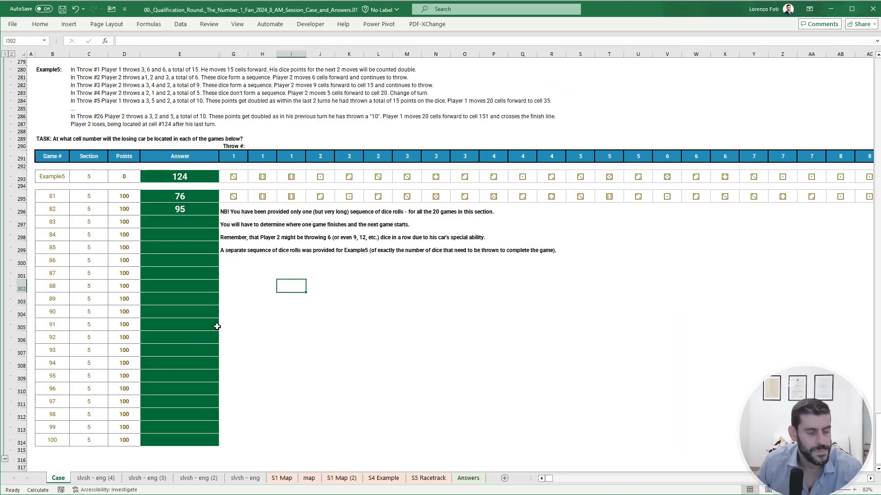
pyautogui.scroll(5, 217, 327)
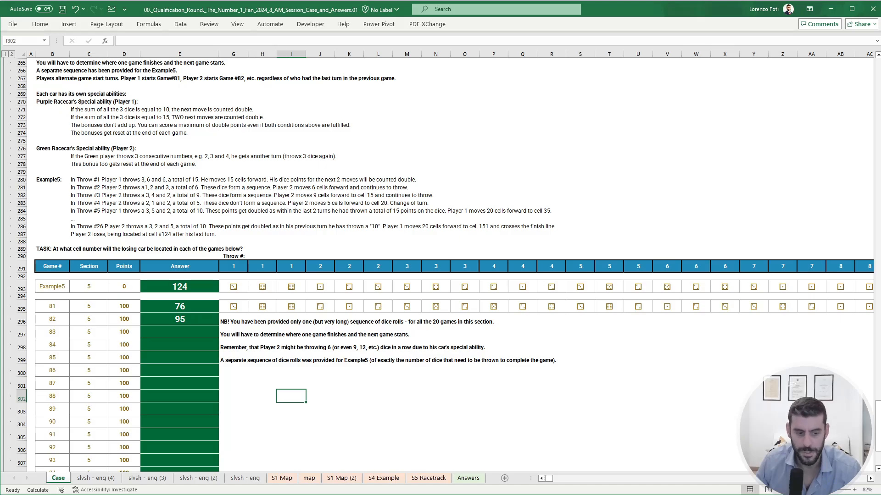
# - Switch to the Orologio clock app, pause the running stopwatch, and return to the workbook
pyautogui.hotkey('alt', 'Tab')
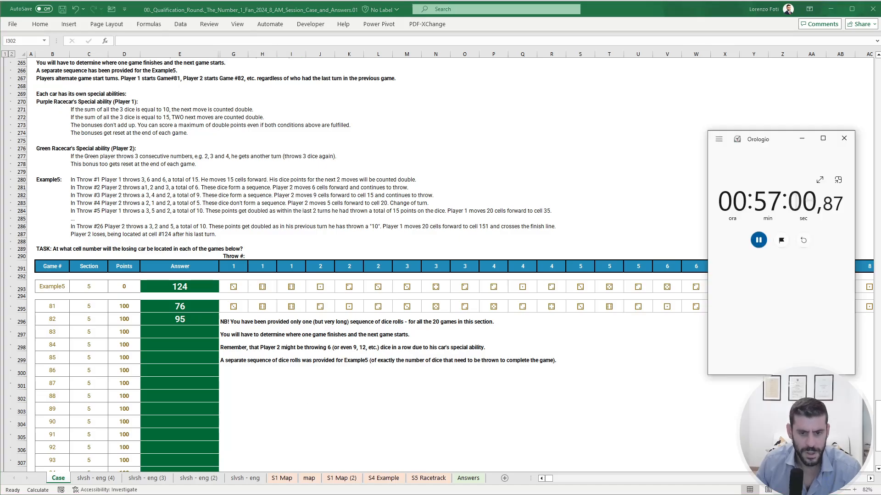
pyautogui.click(756, 243)
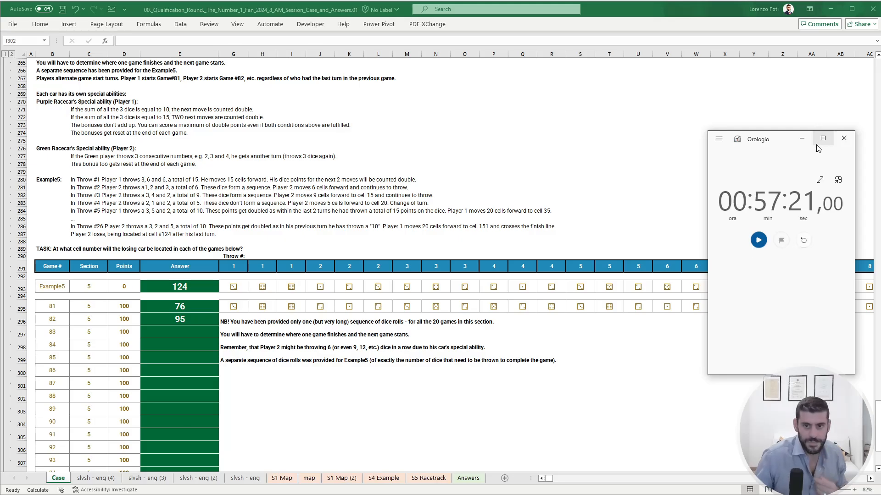
pyautogui.click(809, 142)
pyautogui.click(666, 181)
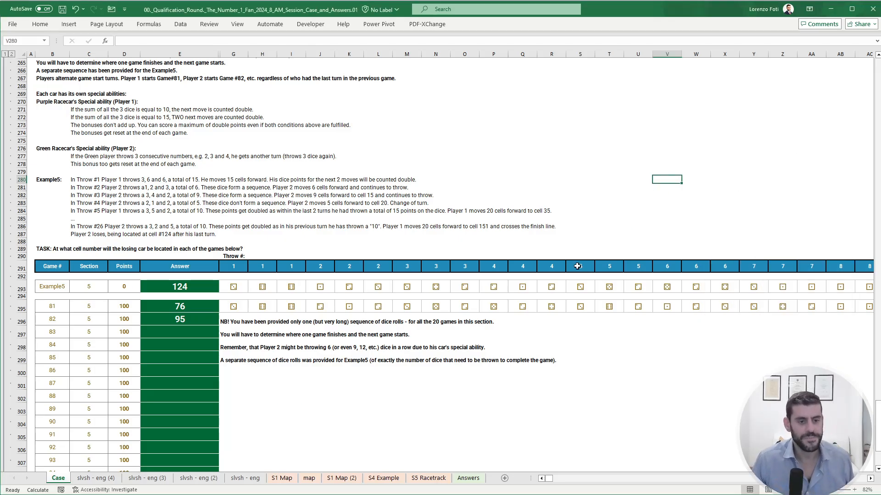
# - Unhide the answer-check column F between columns E and G on the Case sheet
pyautogui.scroll(6, 554, 323)
pyautogui.scroll(20, 554, 322)
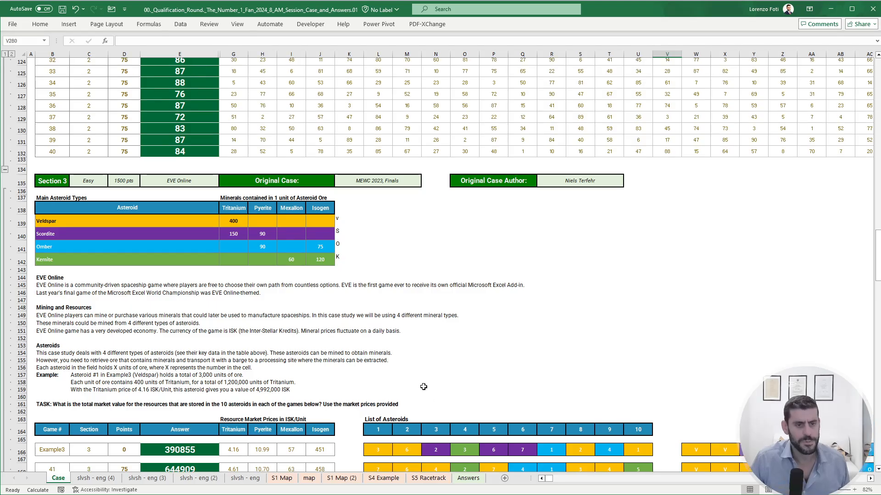
pyautogui.scroll(20, 338, 356)
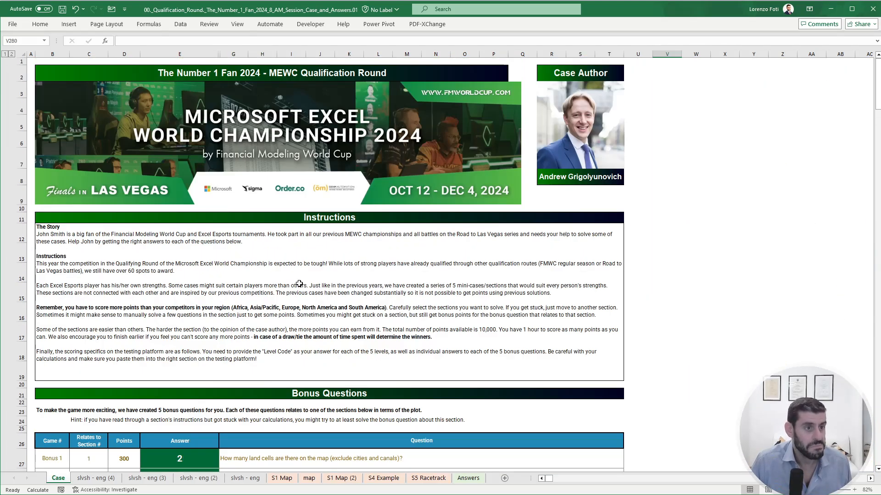
pyautogui.moveTo(234, 54); pyautogui.dragTo(202, 54)
pyautogui.rightClick(214, 54)
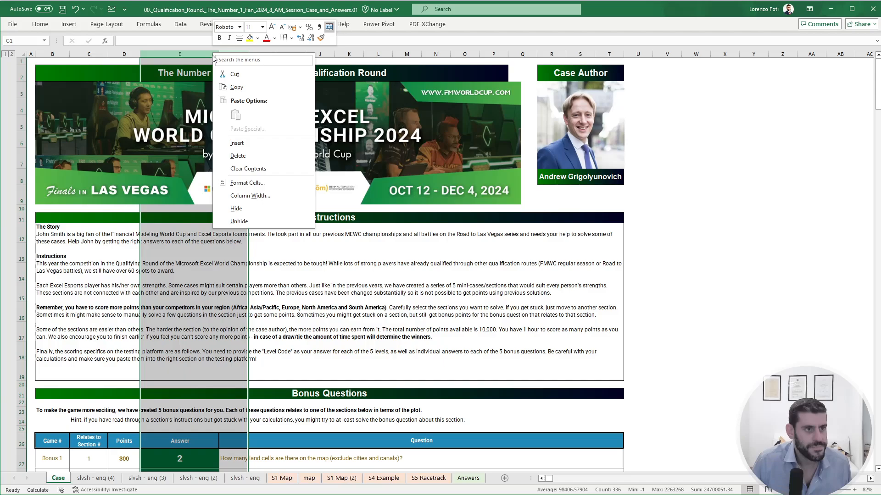
pyautogui.click(246, 222)
pyautogui.click(255, 324)
# - Review the answer checks for the bonus questions and Section 1, including the Bonus 1 formula in E27
pyautogui.scroll(-3, 255, 367)
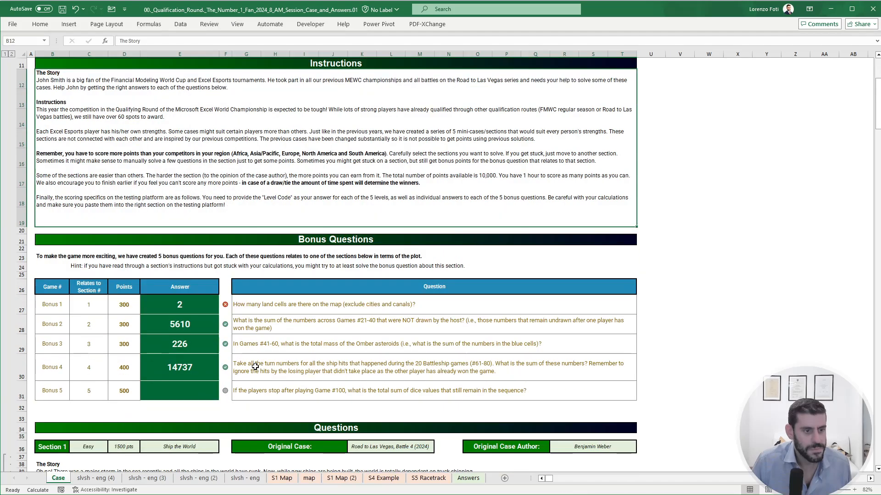
pyautogui.scroll(-1, 246, 350)
pyautogui.click(199, 258)
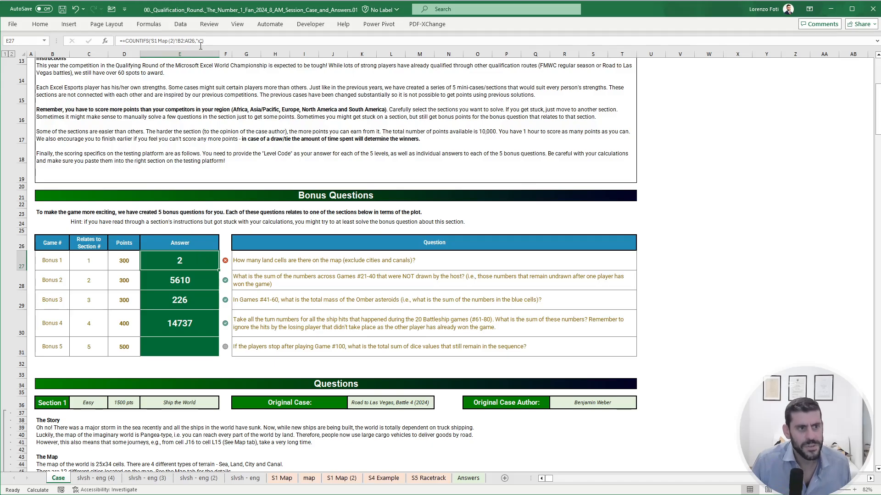
pyautogui.scroll(-7, 204, 307)
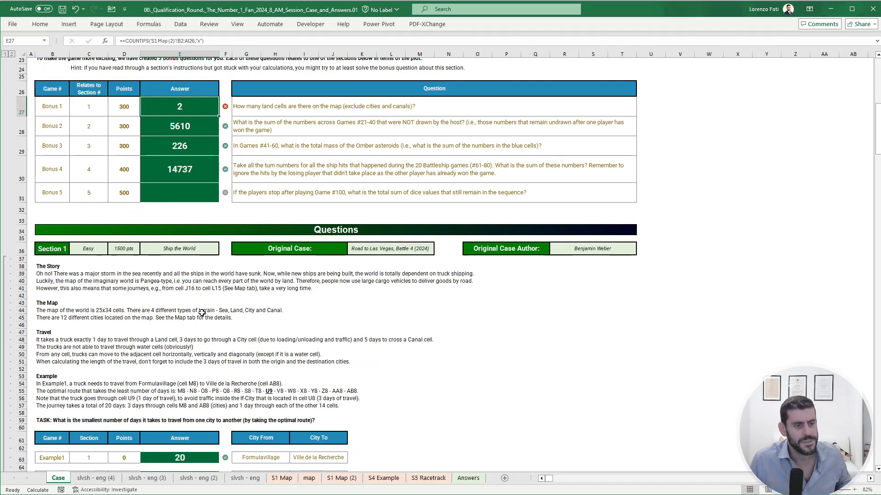
pyautogui.scroll(-4, 207, 313)
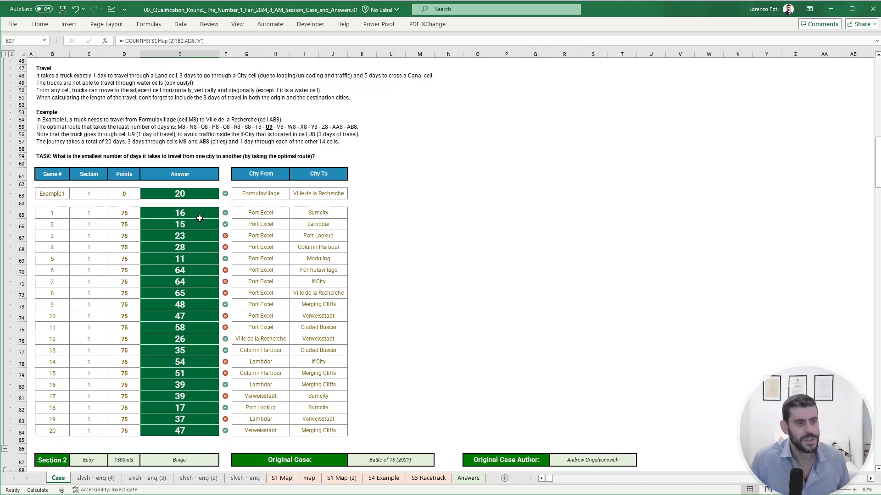
pyautogui.moveTo(200, 218); pyautogui.dragTo(198, 249)
# - Review the answer checks in column F for Sections 2 to 5, including games 81 and 82
pyautogui.scroll(-16, 197, 257)
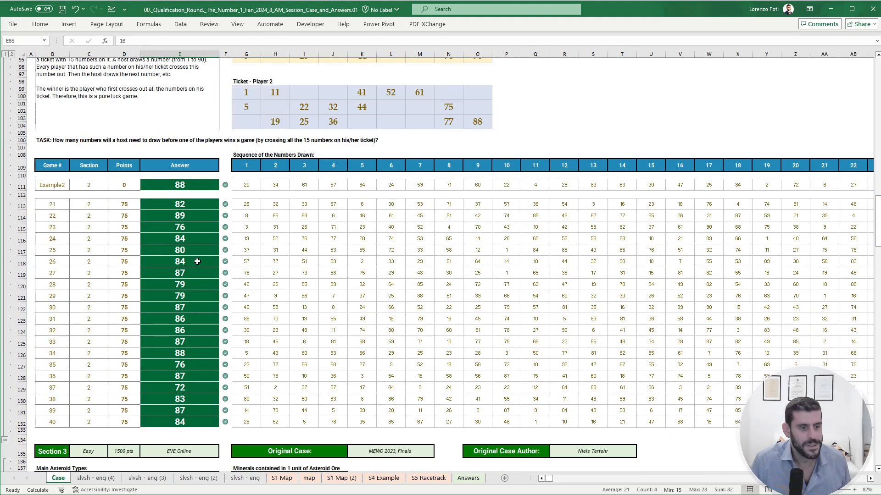
pyautogui.scroll(-20, 197, 261)
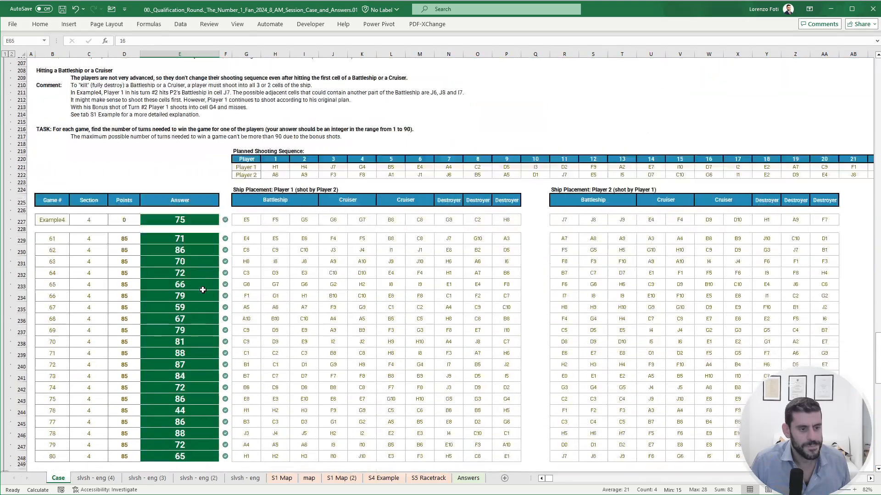
pyautogui.scroll(-20, 202, 290)
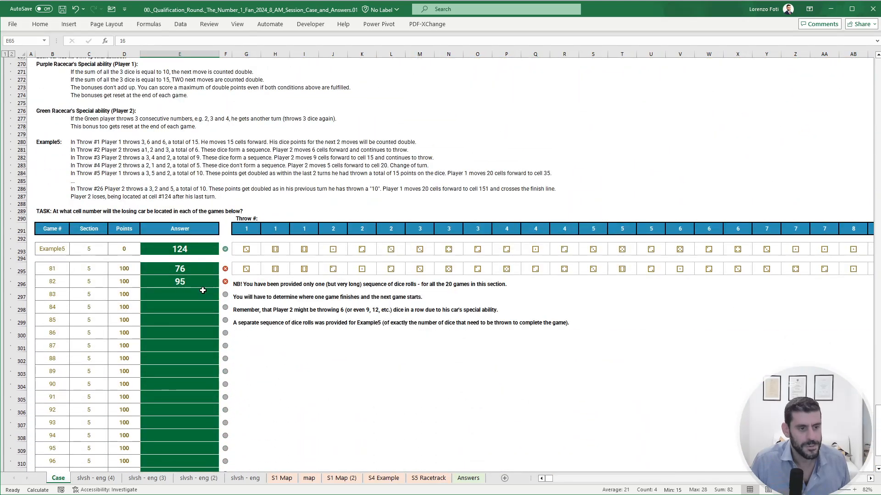
pyautogui.moveTo(194, 272); pyautogui.dragTo(193, 283)
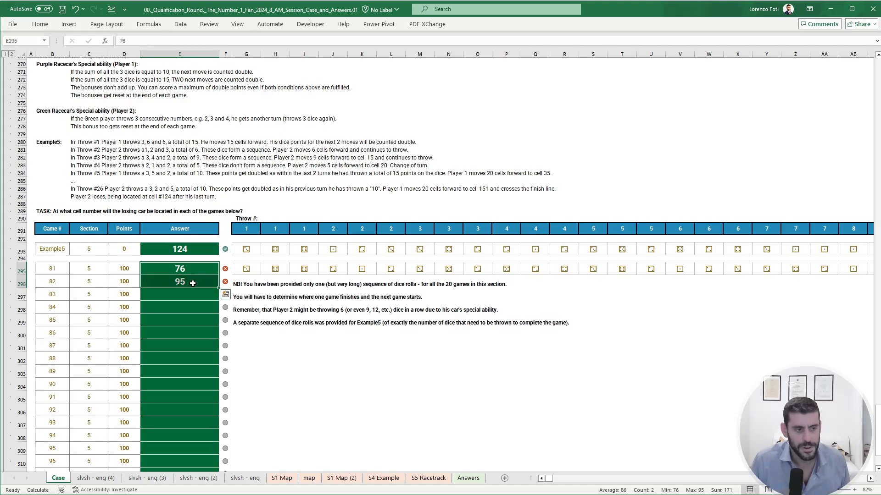
pyautogui.scroll(20, 193, 284)
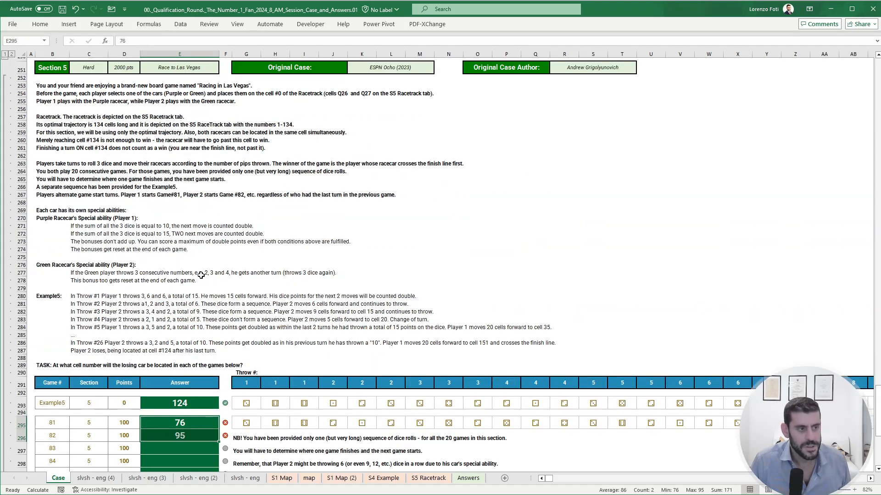
pyautogui.scroll(20, 201, 308)
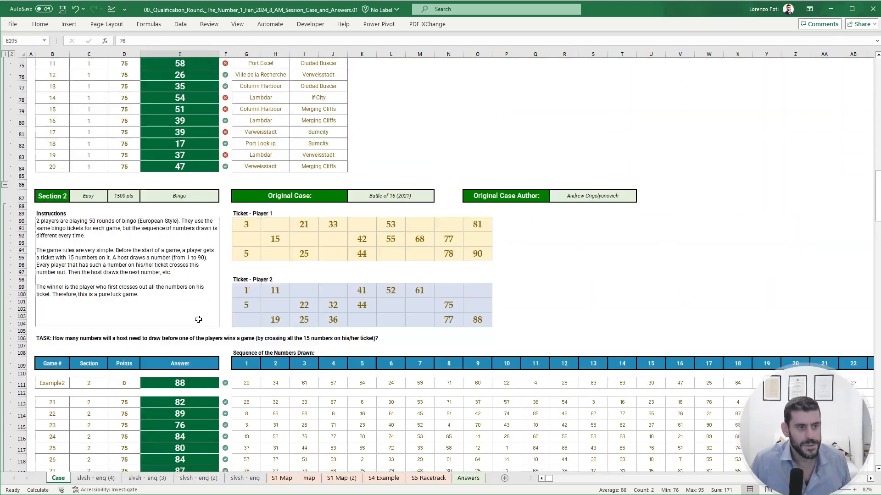
# - Add up the points in column D for bonus questions 2 to 4 and the correctly answered Section 1 games
pyautogui.moveTo(131, 220); pyautogui.dragTo(125, 260)
pyautogui.scroll(-12, 143, 275)
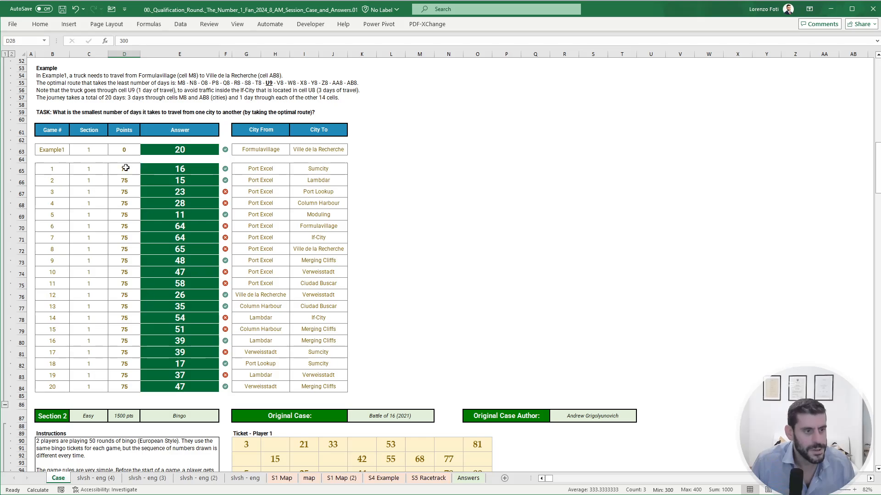
pyautogui.keyDown('ctrl'); pyautogui.moveTo(126, 167); pyautogui.dragTo(126, 181); pyautogui.keyUp('ctrl')
pyautogui.keyDown('ctrl'); pyautogui.click(128, 215); pyautogui.keyUp('ctrl')
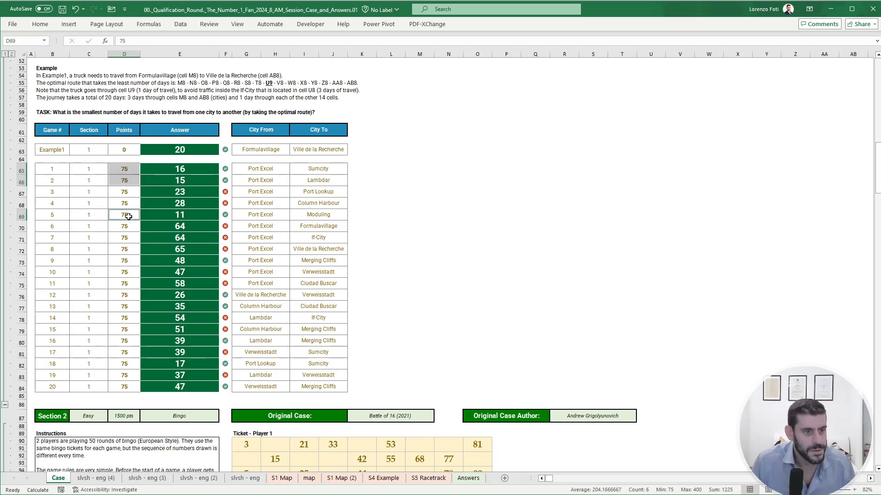
pyautogui.keyDown('ctrl'); pyautogui.click(129, 262); pyautogui.keyUp('ctrl')
pyautogui.moveTo(131, 296); pyautogui.dragTo(131, 308)
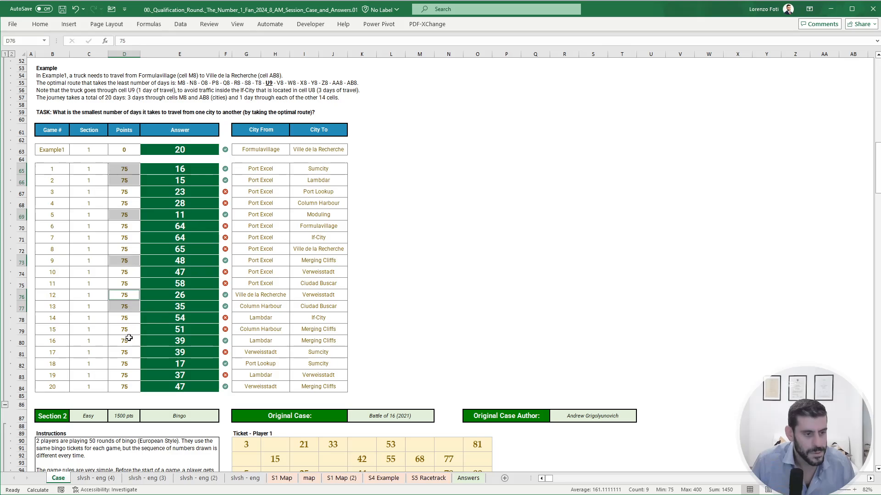
pyautogui.keyDown('ctrl'); pyautogui.click(127, 340); pyautogui.keyUp('ctrl')
pyautogui.keyDown('ctrl'); pyautogui.click(133, 363); pyautogui.keyUp('ctrl')
pyautogui.keyDown('ctrl'); pyautogui.click(133, 387); pyautogui.keyUp('ctrl')
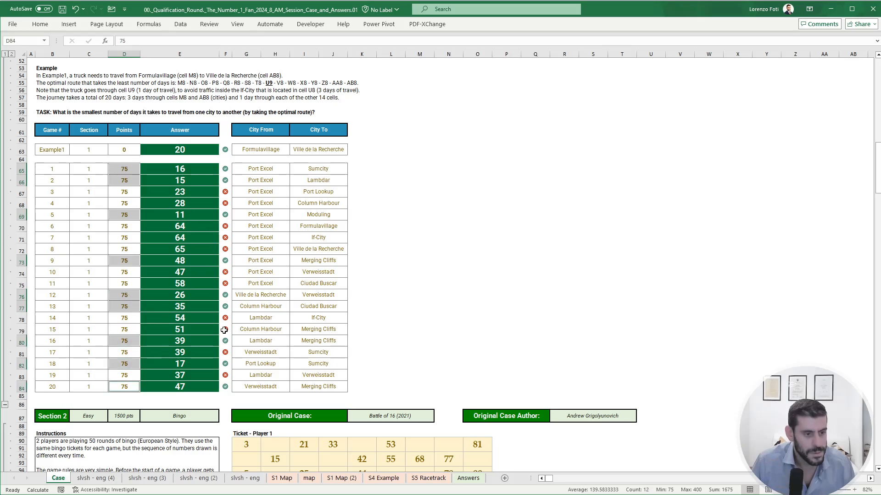
# - Extend the points sum with the column D points of games 21 to 80 in Sections 2, 3 and 4
pyautogui.scroll(-14, 225, 327)
pyautogui.scroll(-2, 225, 326)
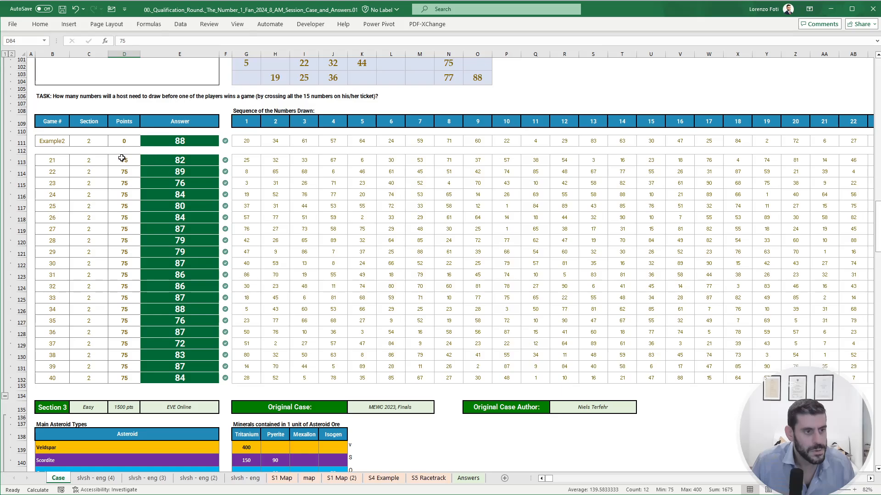
pyautogui.moveTo(122, 158); pyautogui.dragTo(127, 376)
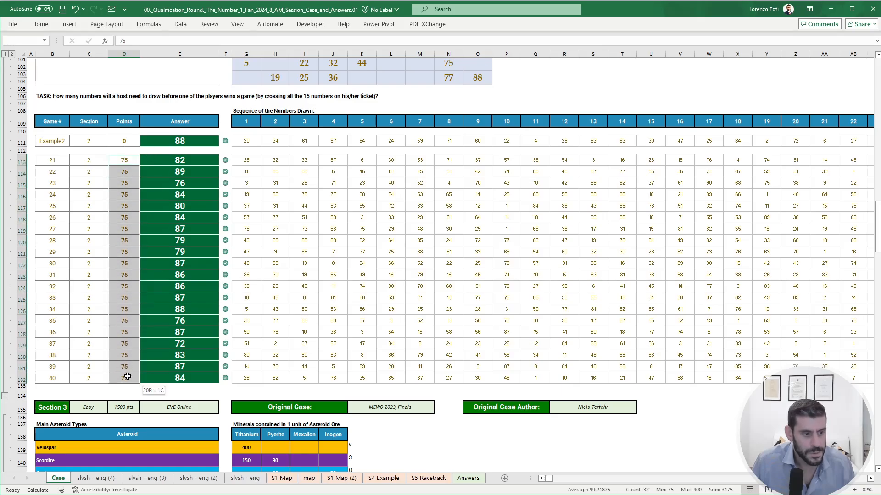
pyautogui.scroll(-11, 128, 376)
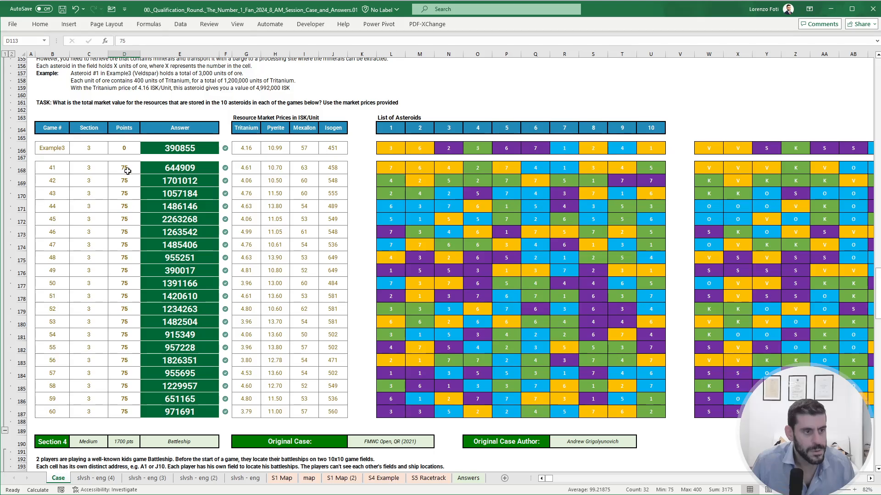
pyautogui.moveTo(123, 169); pyautogui.dragTo(131, 407)
pyautogui.scroll(-20, 144, 343)
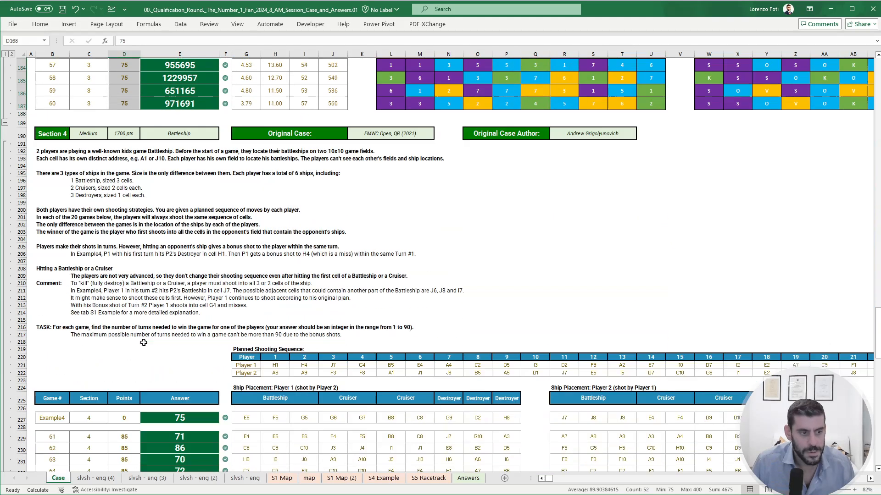
pyautogui.scroll(4, 145, 337)
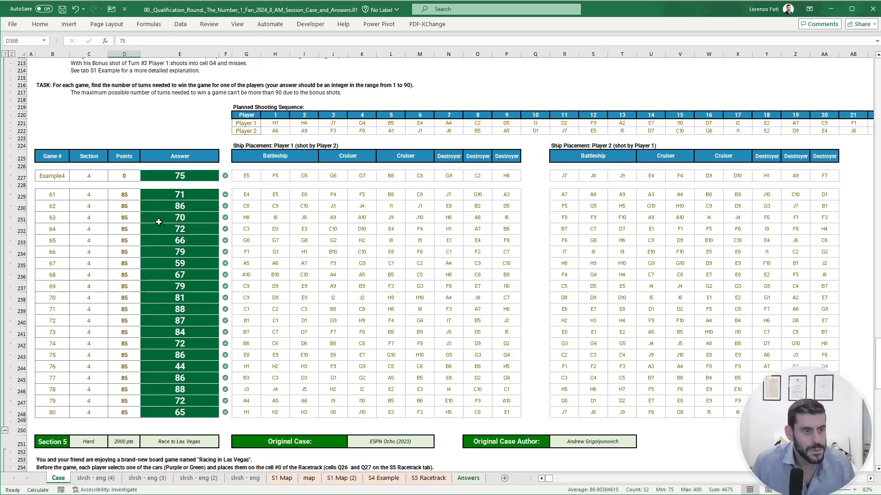
pyautogui.moveTo(129, 194); pyautogui.dragTo(131, 413)
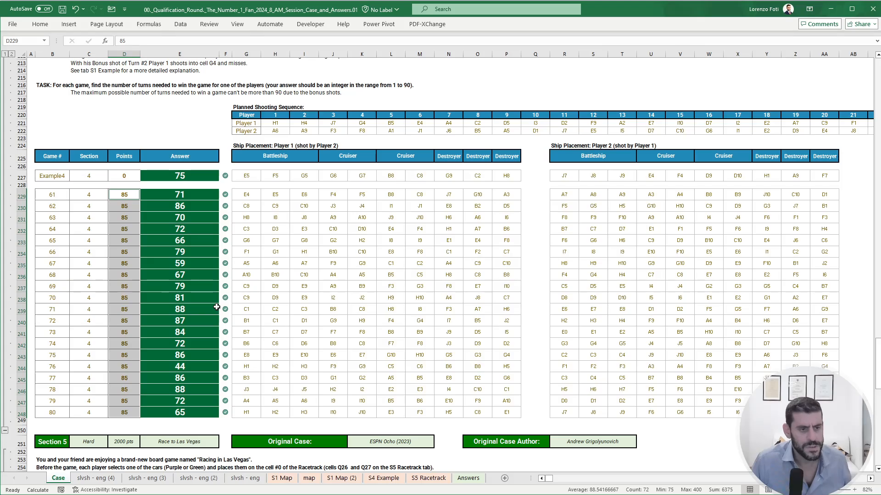
# - Return to the Section 1 games and examine the wrong answers, starting with game 3 in E67
pyautogui.scroll(20, 217, 305)
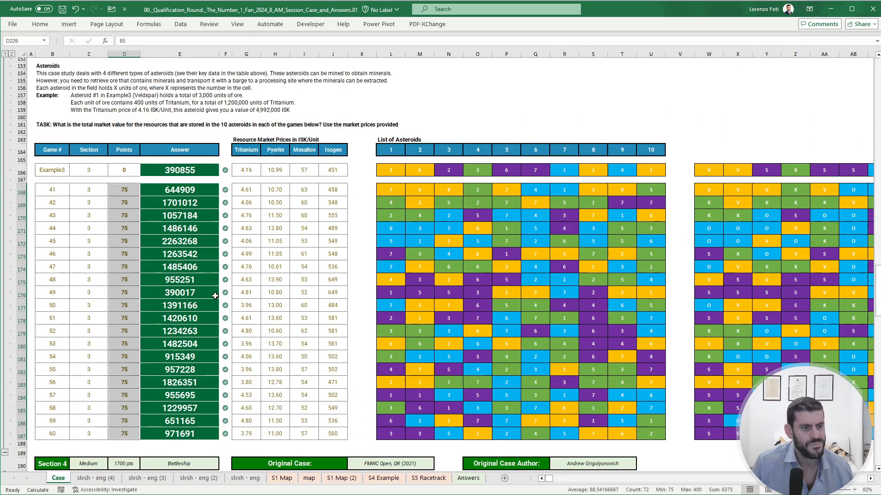
pyautogui.scroll(20, 211, 299)
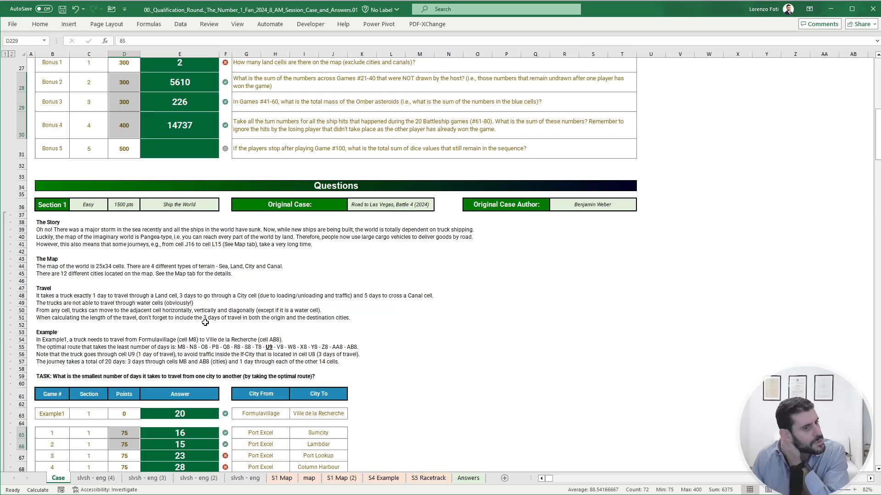
pyautogui.scroll(-5, 205, 318)
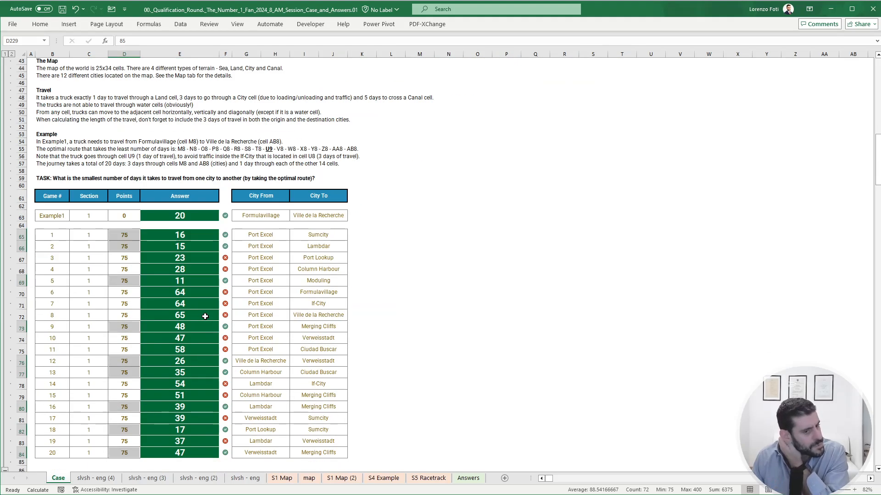
pyautogui.click(423, 269)
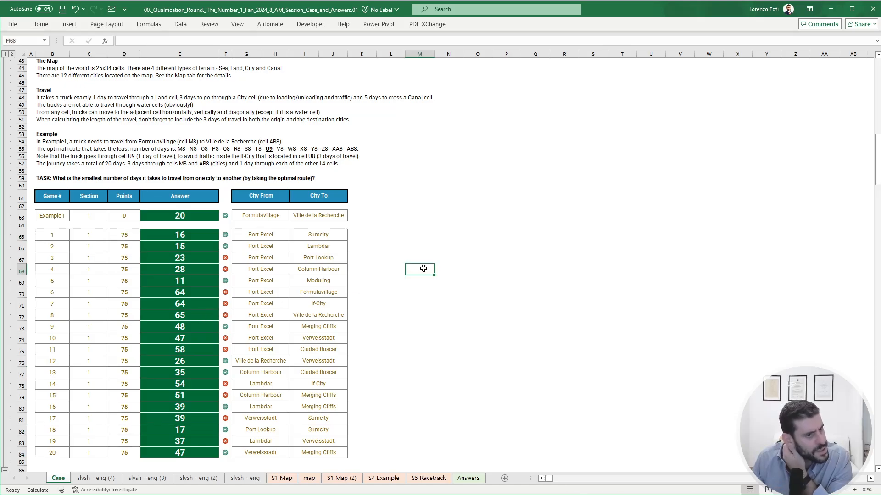
pyautogui.click(189, 249)
pyautogui.click(190, 256)
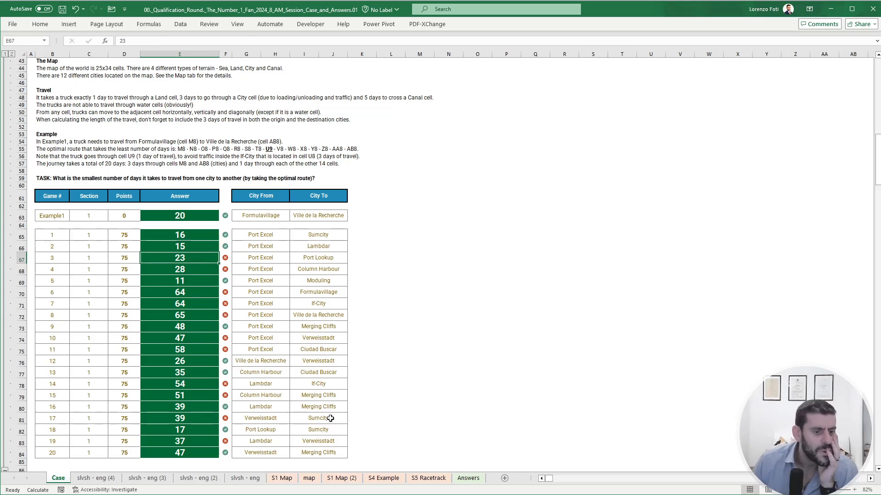
# - On the map sheet, set the game number in AT15 to 3
pyautogui.click(309, 479)
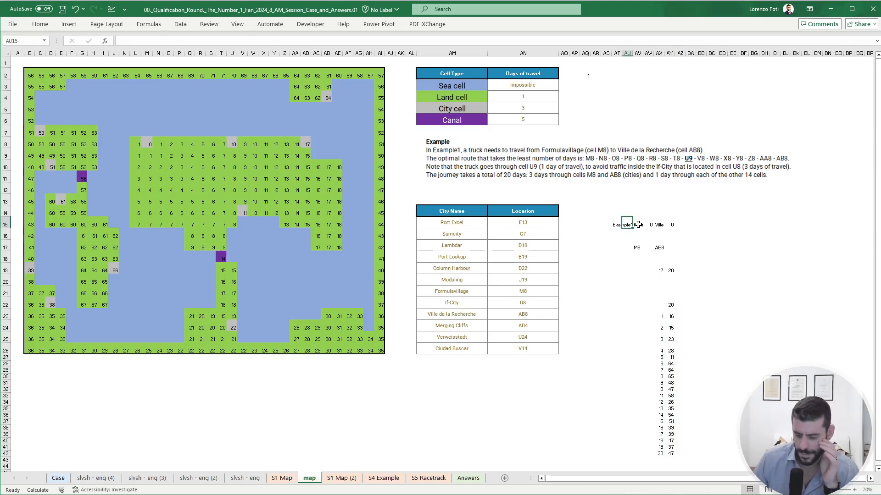
pyautogui.press('Left')
pyautogui.write('3')
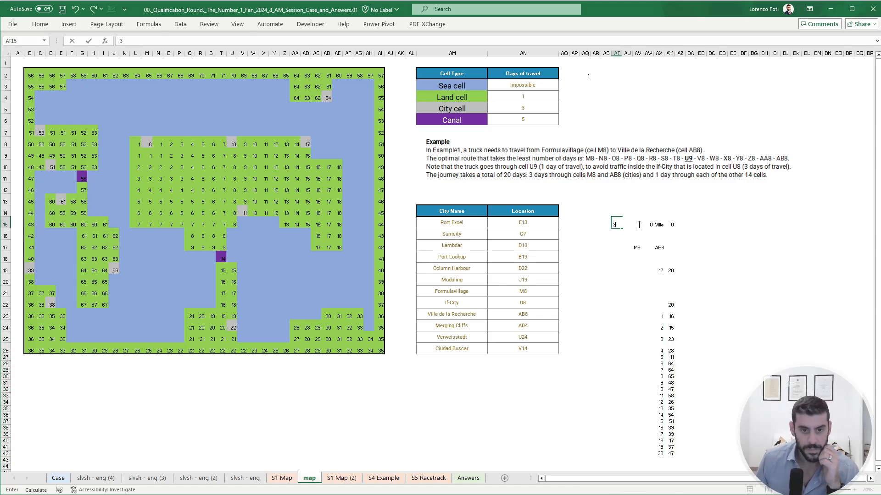
pyautogui.press('Return')
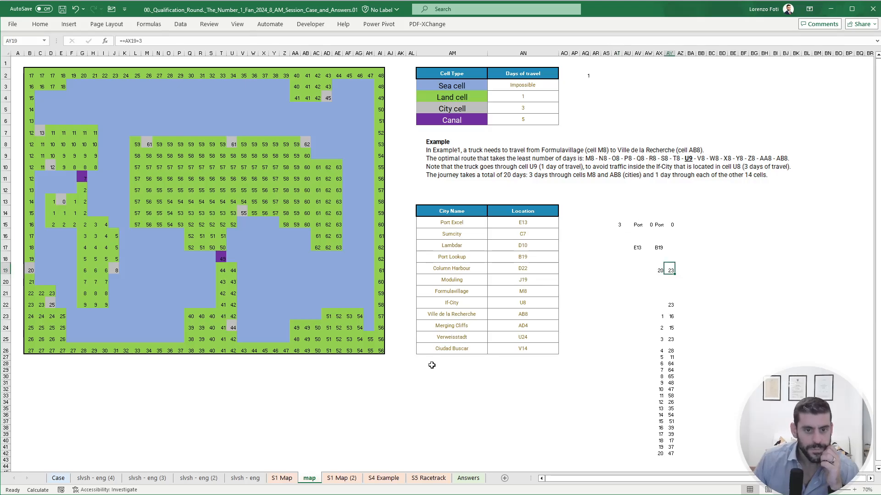
# - Compare game 3's answer on the Case sheet with the map, and inspect the formula in Port Excel's cell E13
pyautogui.click(59, 478)
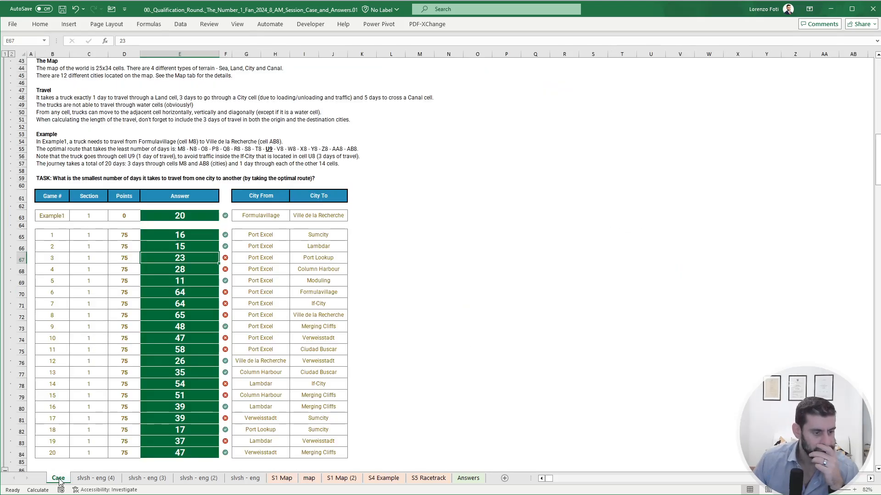
pyautogui.click(309, 478)
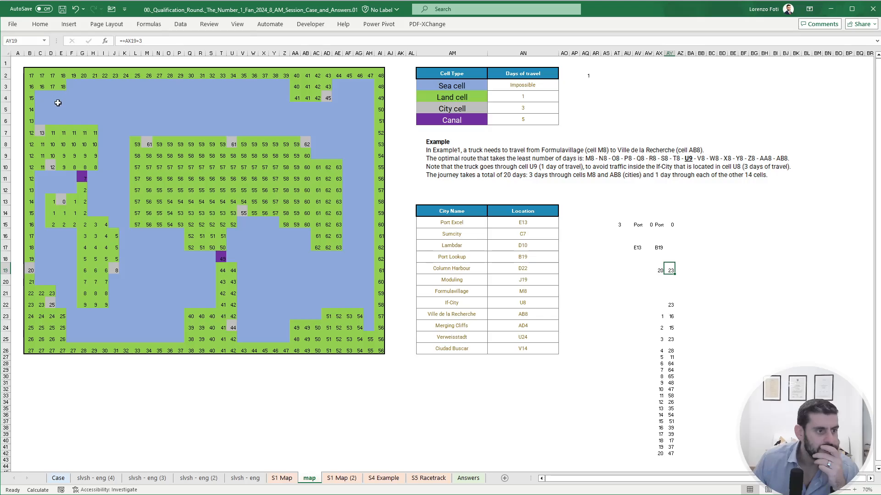
pyautogui.click(64, 202)
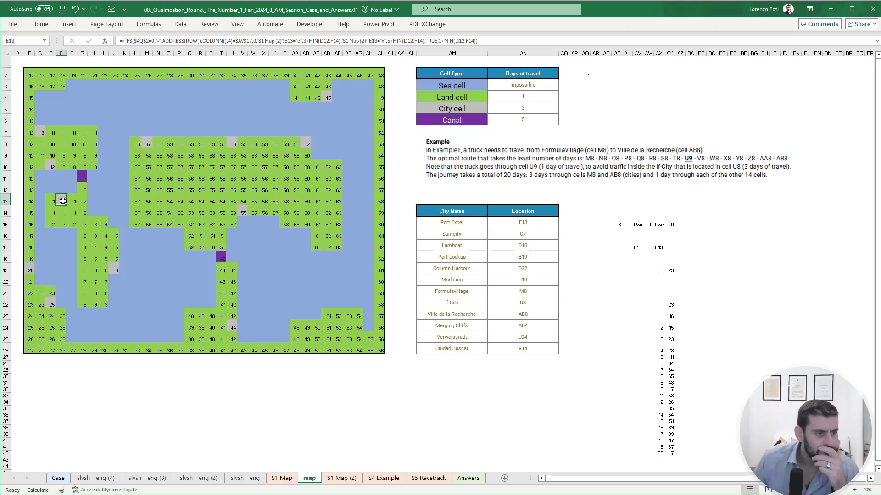
# - Load Example1 through AT15 on the map sheet to check its route, and undo the entry
pyautogui.click(617, 224)
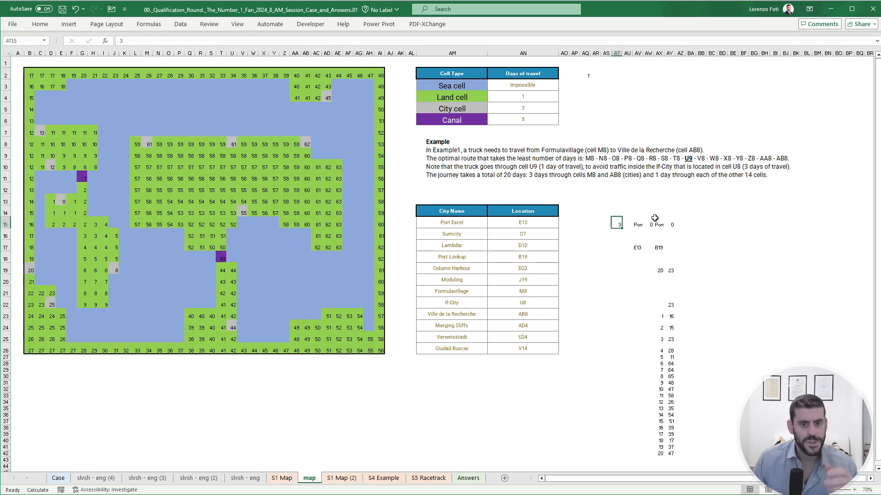
pyautogui.write('Example1')
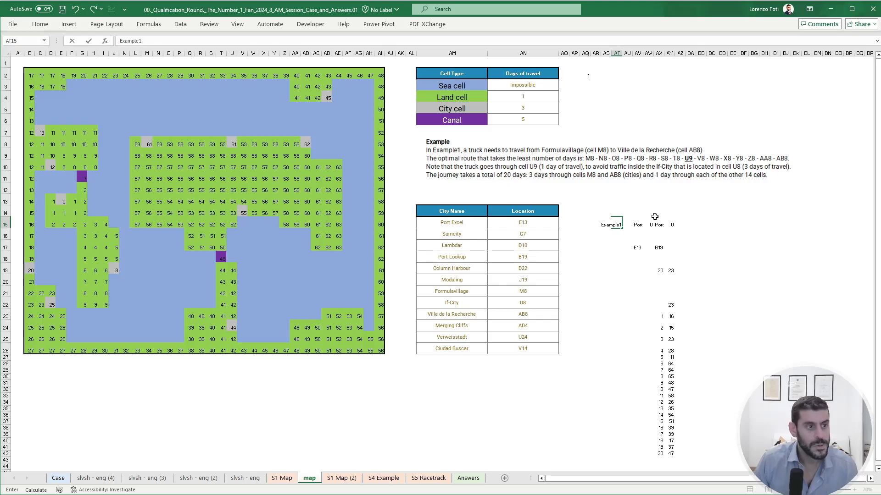
pyautogui.press('Return')
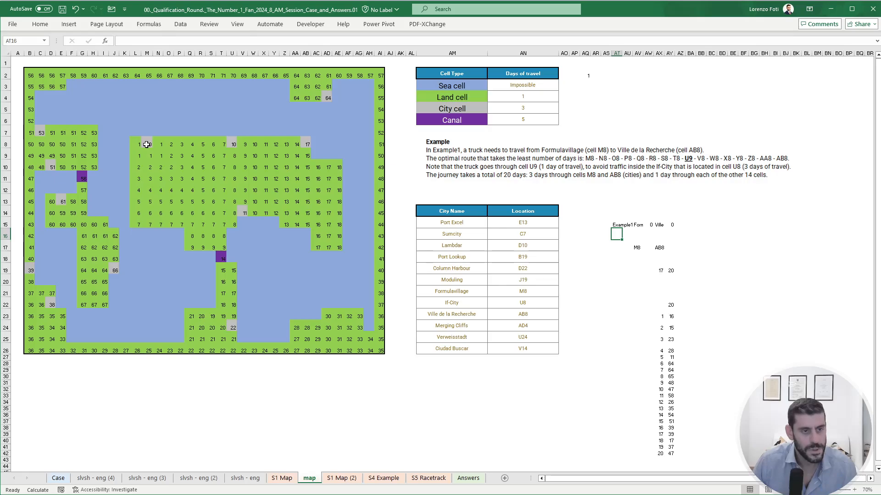
pyautogui.hotkey('ctrl', 'z')
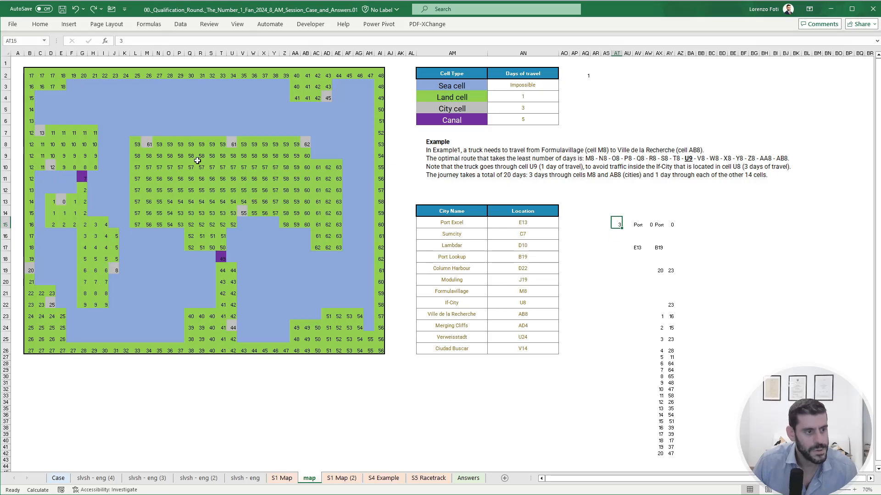
# - Compare Port Lookup's cell B19 on the map sheet with the same cell on the S1 Map (2) sheet
pyautogui.click(28, 270)
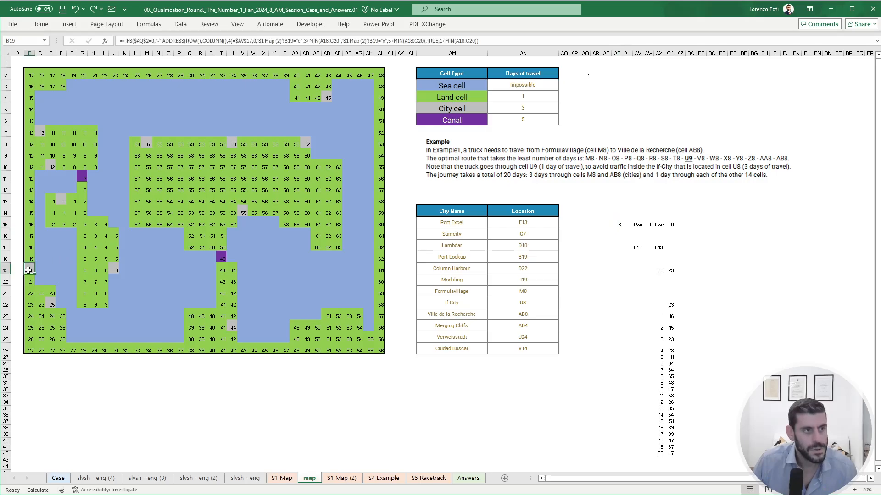
pyautogui.click(341, 478)
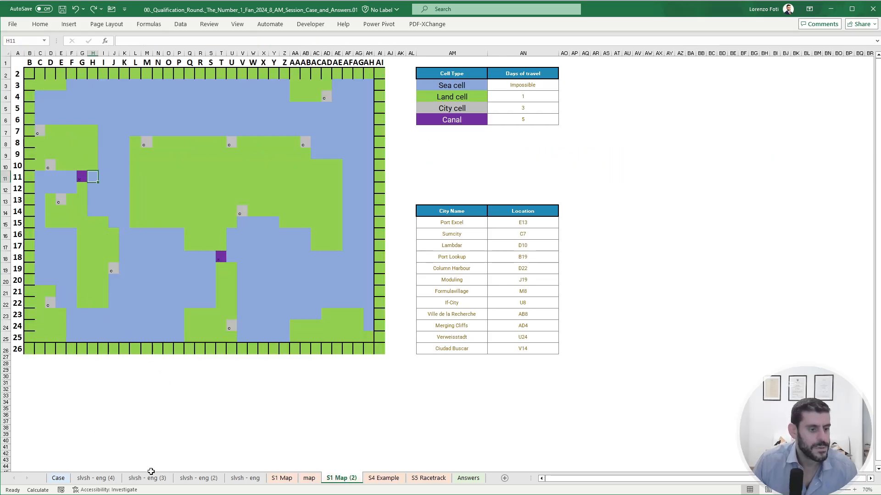
pyautogui.click(307, 479)
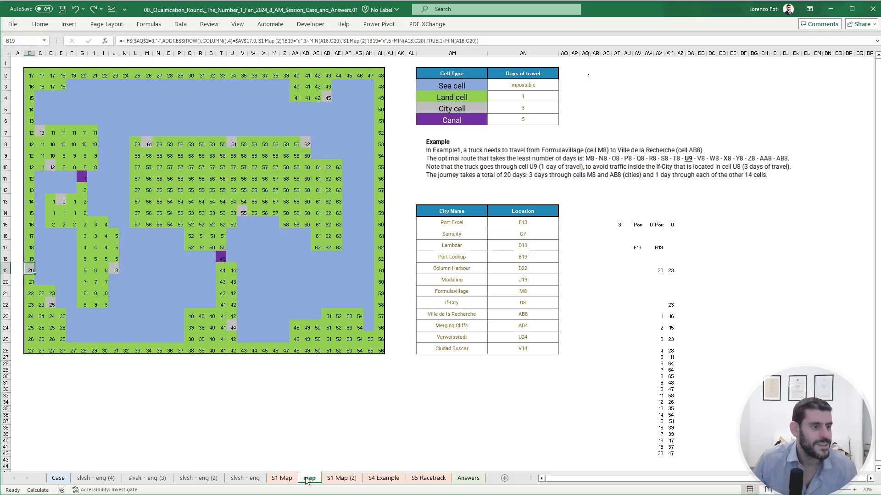
# - Mark Port Lookup's cell B19 on the S1 Map (2) sheet as a city by copying Column Harbour's cell D22 into it
pyautogui.click(354, 480)
pyautogui.write('x')
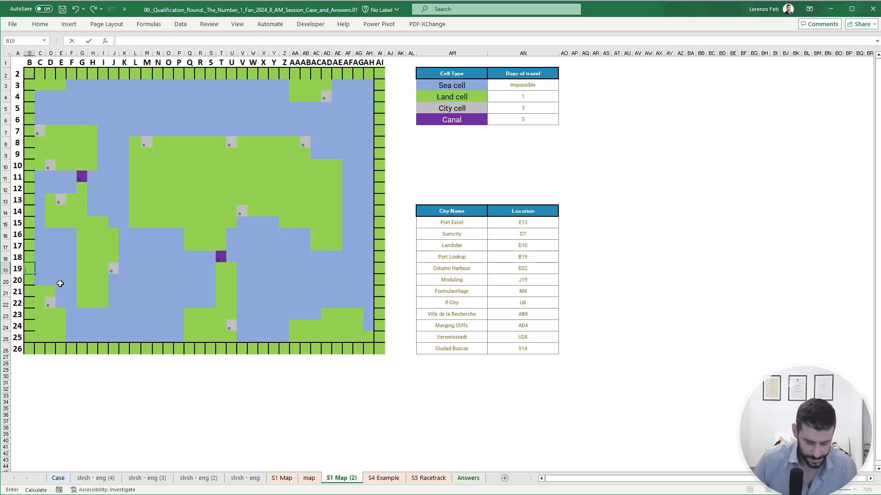
pyautogui.press('Return')
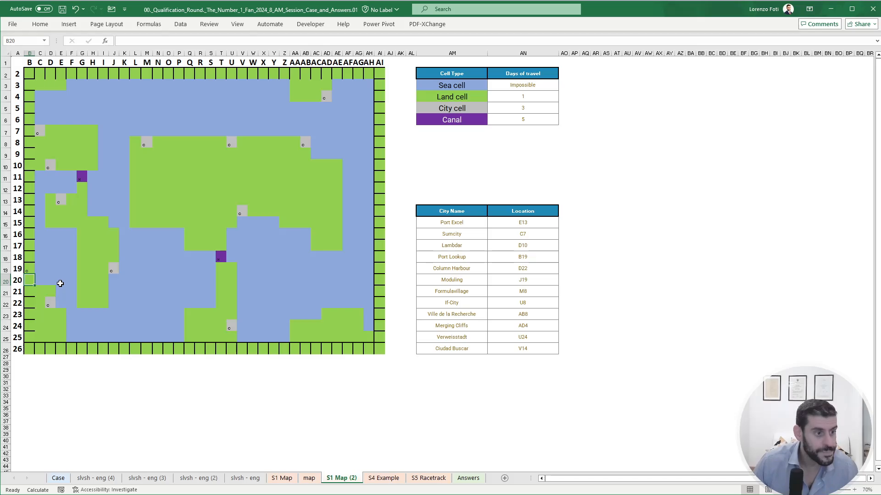
pyautogui.click(50, 302)
pyautogui.hotkey('ctrl', 'c')
pyautogui.click(29, 268)
pyautogui.hotkey('ctrl', 'v')
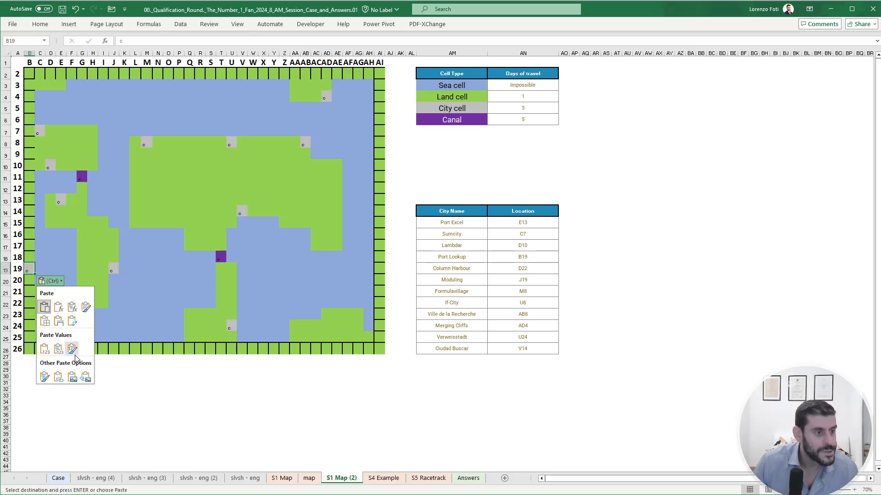
pyautogui.click(157, 395)
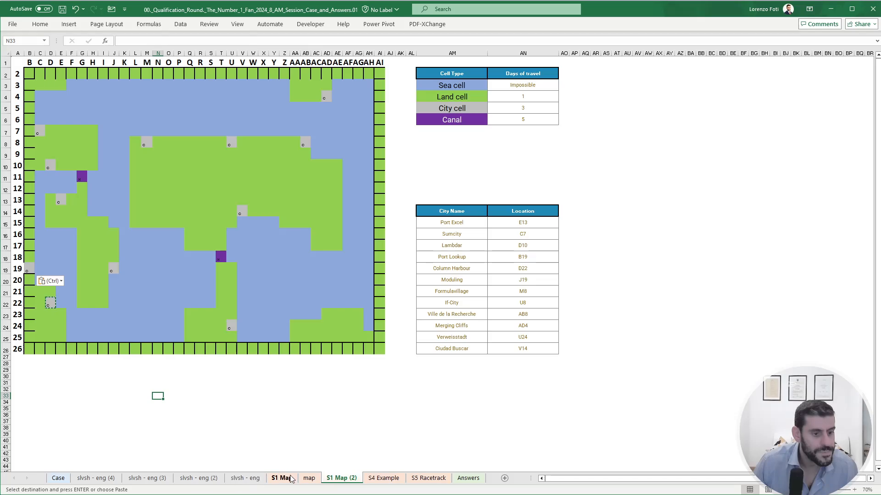
# - Review the recalculated map and the city names in AM15:AM26, and return to S1 Map (2) to check the city cells
pyautogui.click(309, 479)
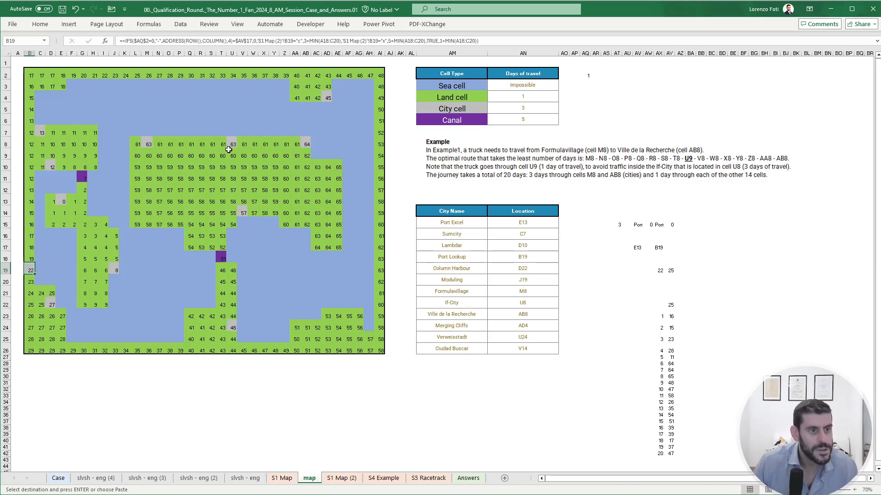
pyautogui.moveTo(477, 222); pyautogui.dragTo(470, 348)
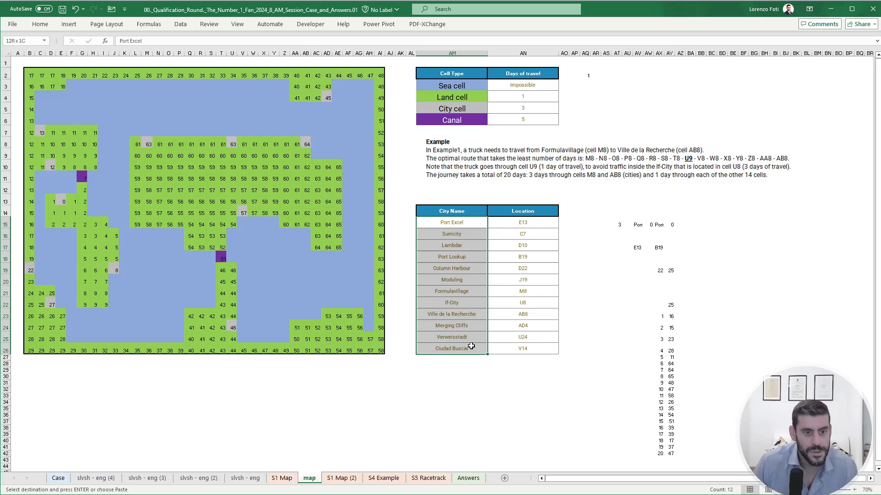
pyautogui.click(341, 478)
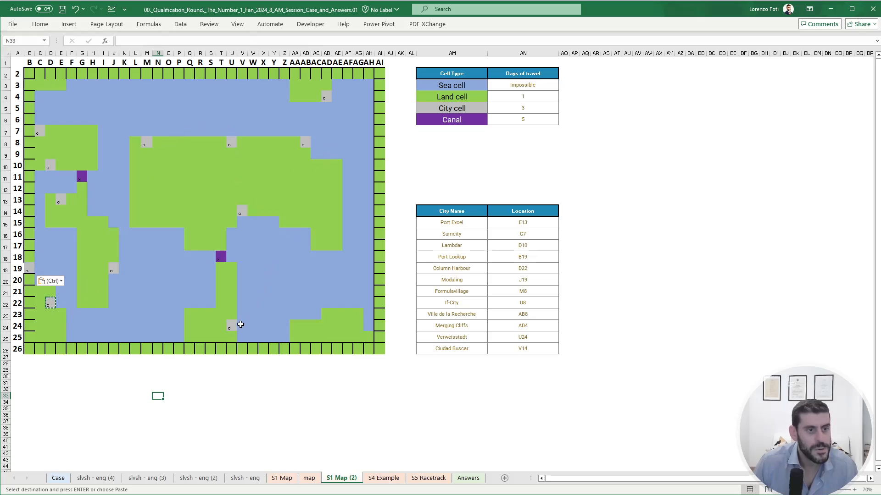
# - Copy the recalculated results AY23:AY42 from the map sheet and paste them as values into Section 1's answers from E65 on the Case sheet
pyautogui.click(310, 479)
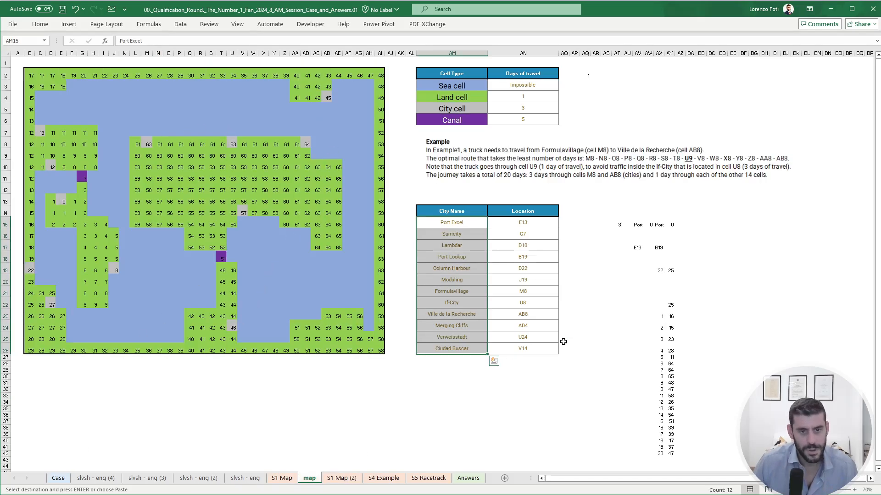
pyautogui.press('Escape')
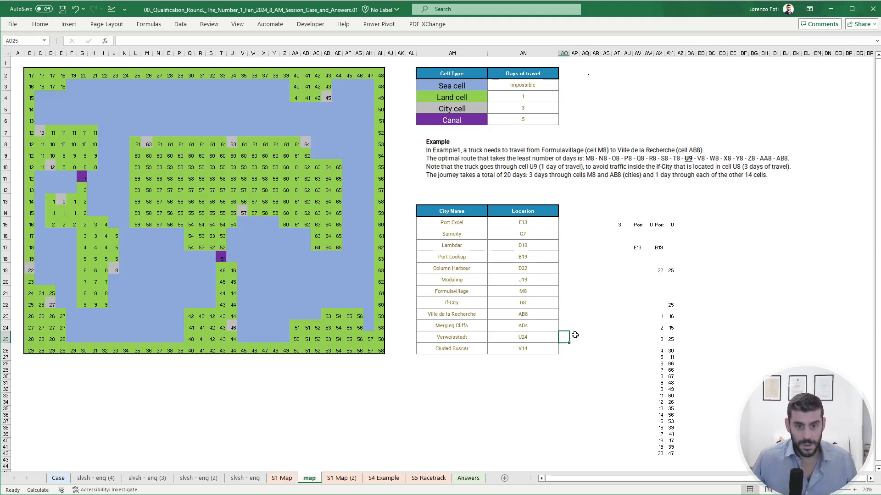
pyautogui.moveTo(671, 320); pyautogui.dragTo(671, 454)
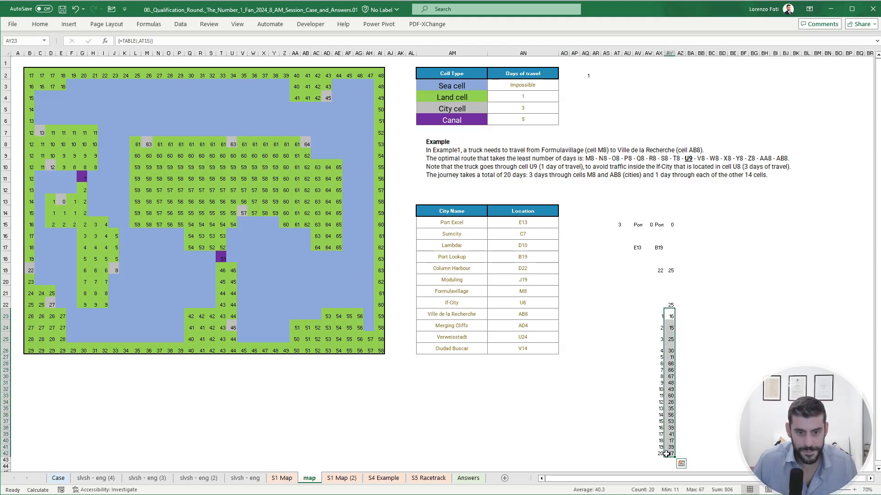
pyautogui.hotkey('ctrl', 'c')
pyautogui.click(58, 479)
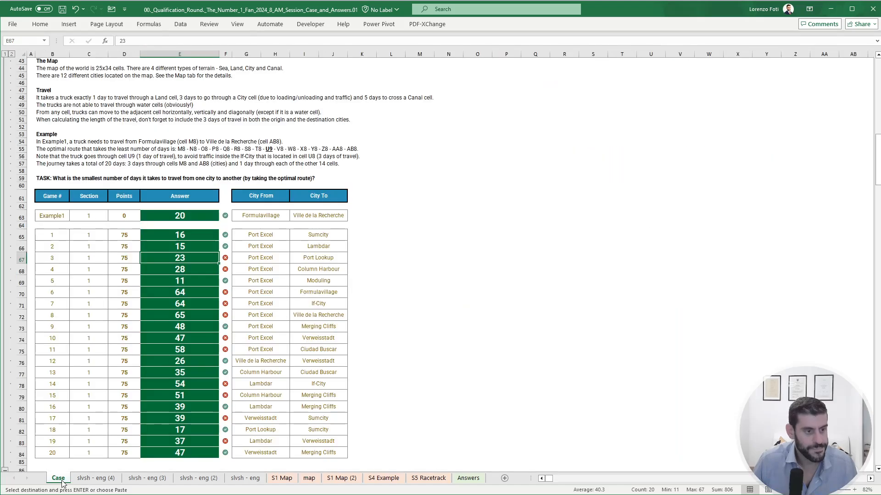
pyautogui.click(179, 237)
pyautogui.rightClick(179, 237)
pyautogui.click(215, 298)
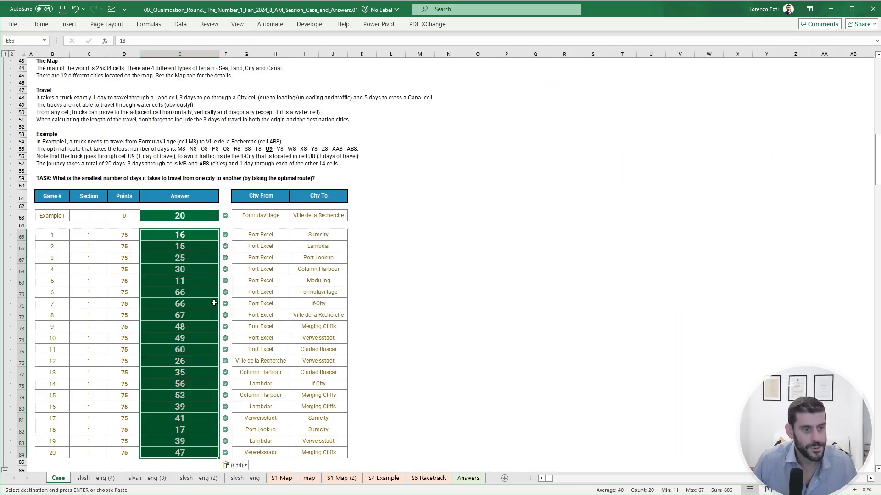
pyautogui.click(395, 234)
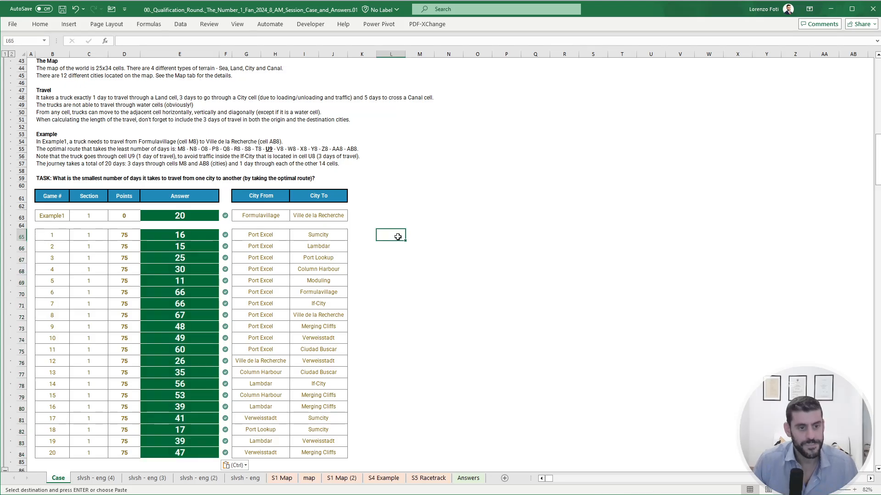
# - Inspect the formula behind the Bonus 1 answer in E27 of the Case sheet, and return to the map sheet
pyautogui.scroll(10, 399, 250)
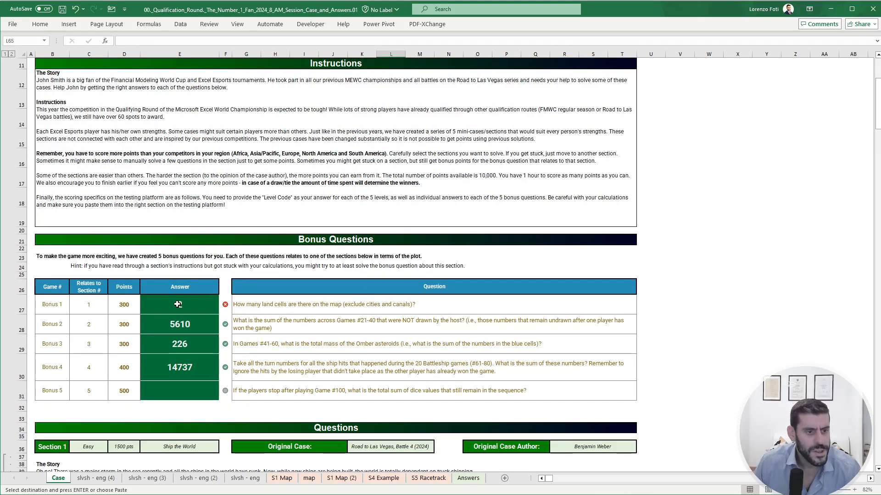
pyautogui.click(178, 304)
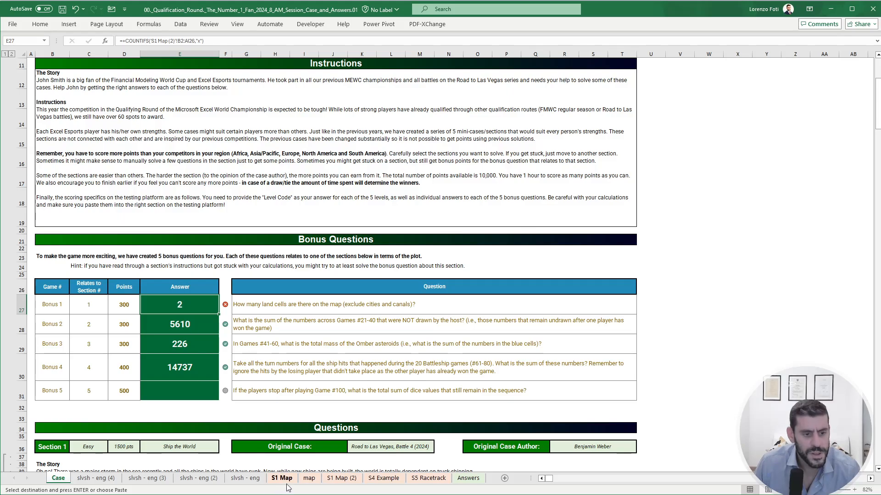
pyautogui.click(341, 478)
pyautogui.click(309, 478)
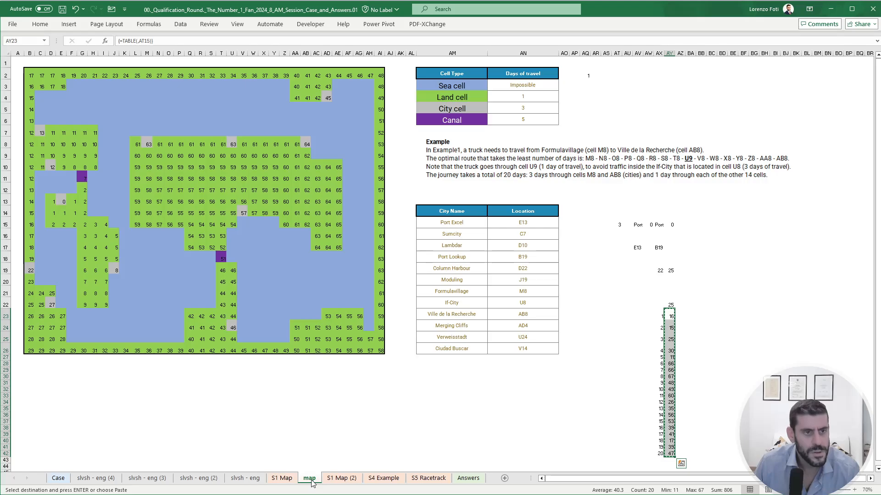
# - Count the numeric cells of the map in Y35 with =SUM(--ISNUMBER(B2:AI26))
pyautogui.click(275, 408)
pyautogui.write('+coun')
pyautogui.press('BackSpace')
pyautogui.press('BackSpace')
pyautogui.press('BackSpace')
pyautogui.press('BackSpace')
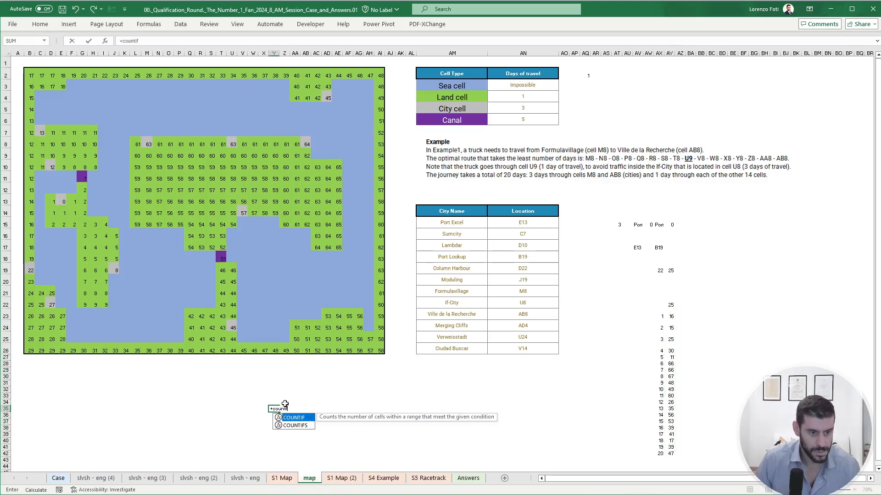
pyautogui.write('sum')
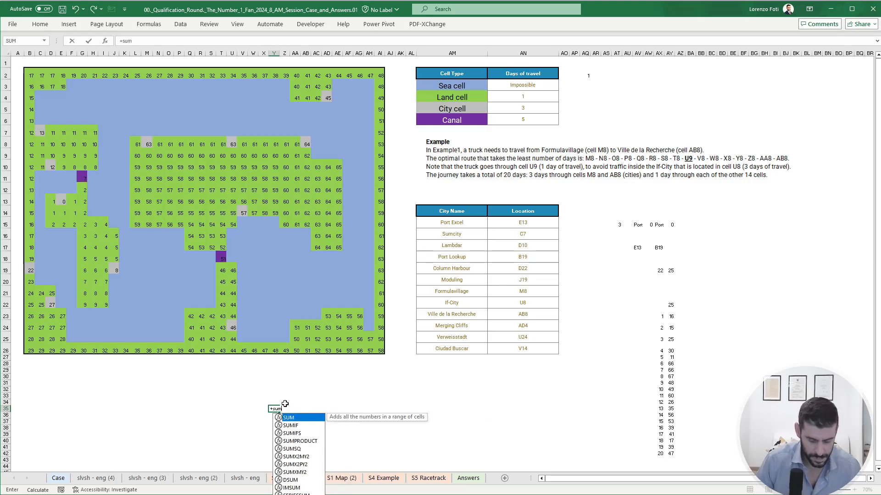
pyautogui.write('(isn')
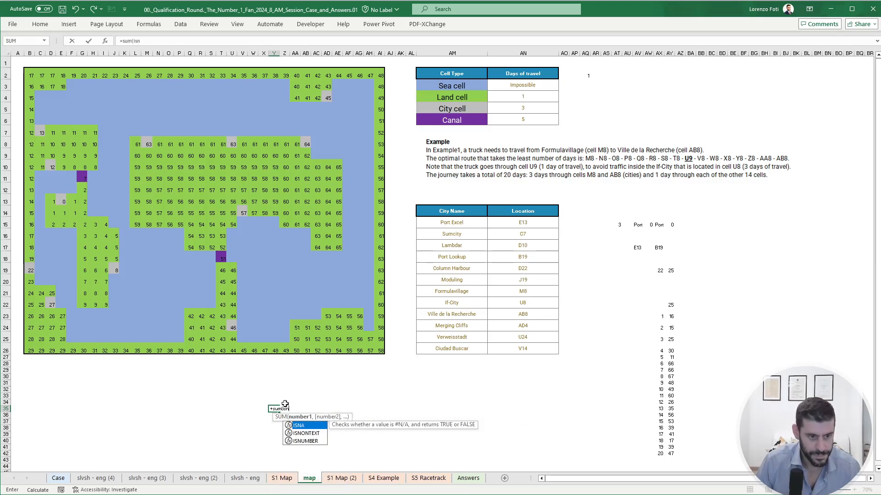
pyautogui.write('u')
pyautogui.press('Tab')
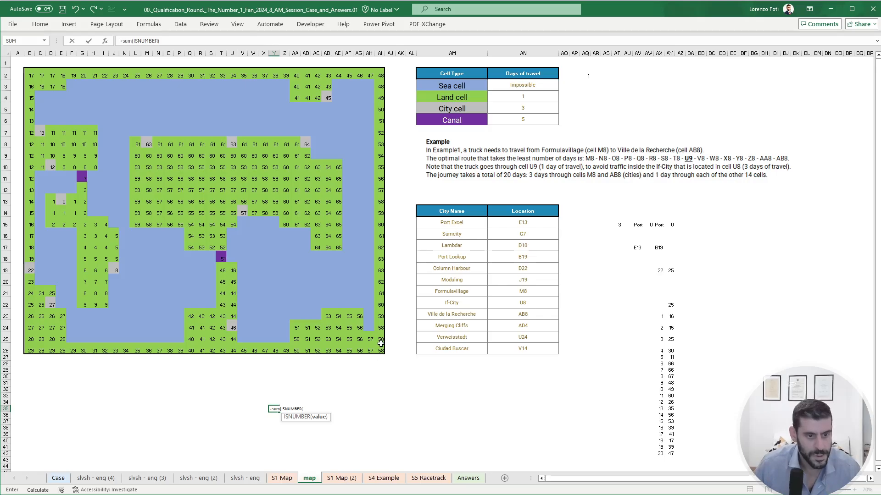
pyautogui.moveTo(380, 350); pyautogui.dragTo(30, 75)
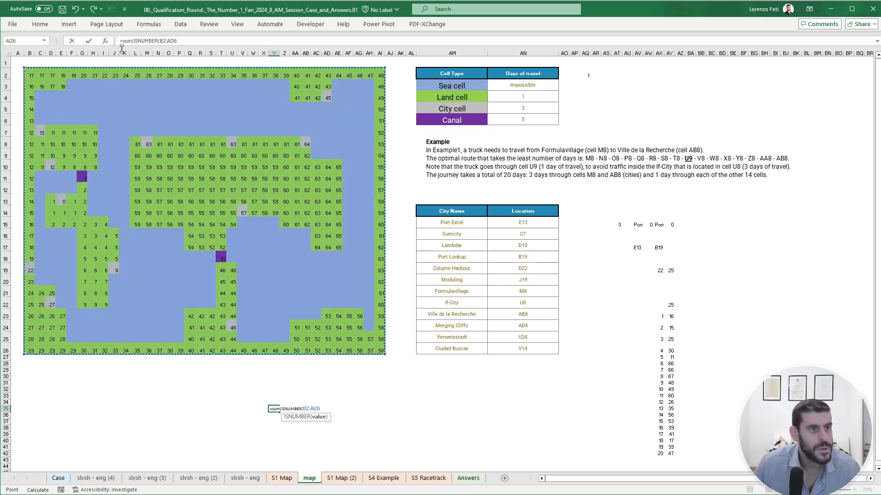
pyautogui.click(133, 41)
pyautogui.write('--')
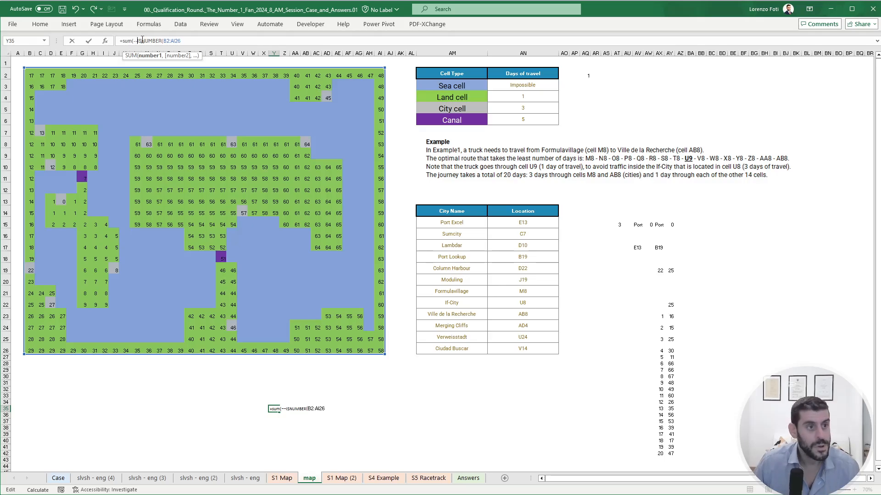
pyautogui.press('Return')
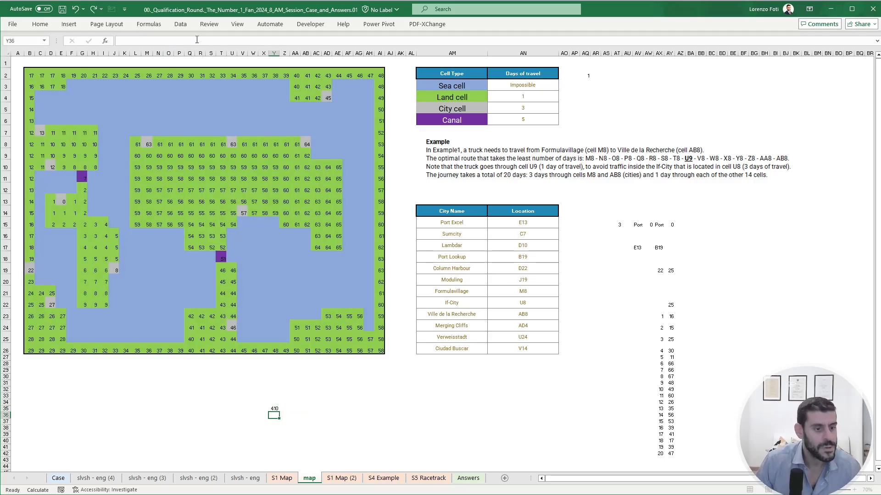
# - Subtract the 2 canals from the cell count in Y36 with the formula Y35-2
pyautogui.write('+')
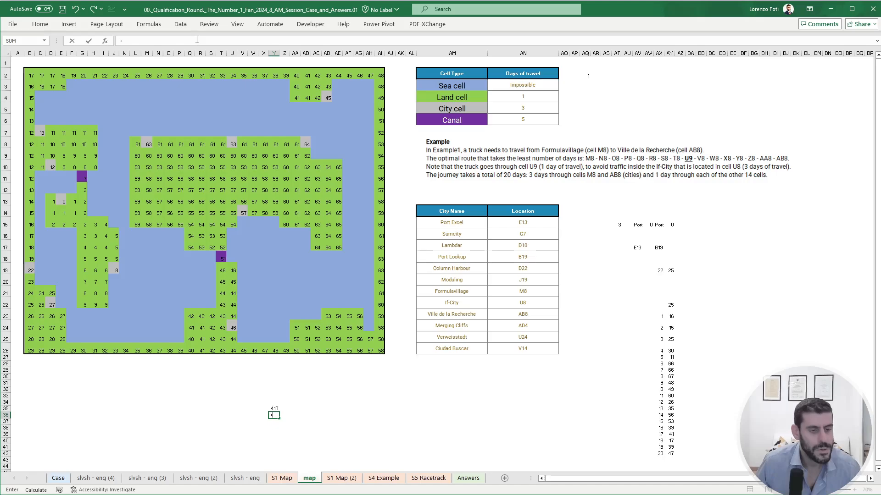
pyautogui.press('Up')
pyautogui.write('-2')
pyautogui.hotkey('ctrl', 'Return')
pyautogui.hotkey('ctrl', 'c')
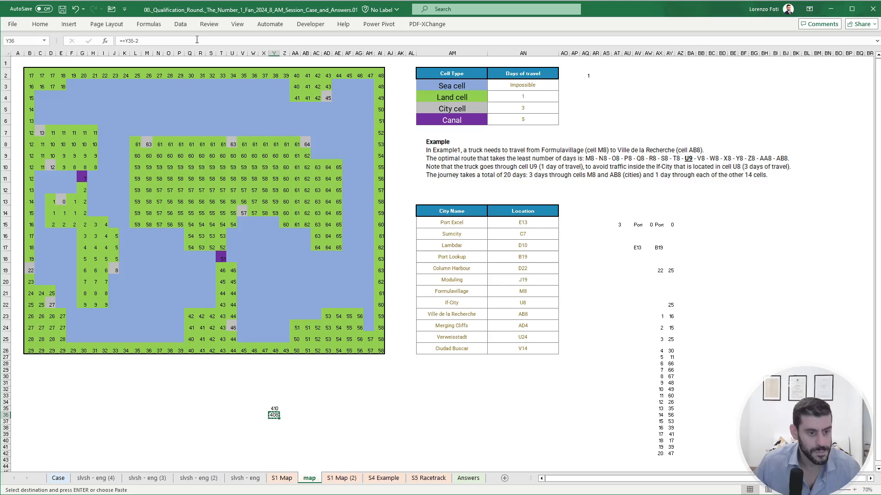
pyautogui.click(58, 478)
pyautogui.rightClick(178, 306)
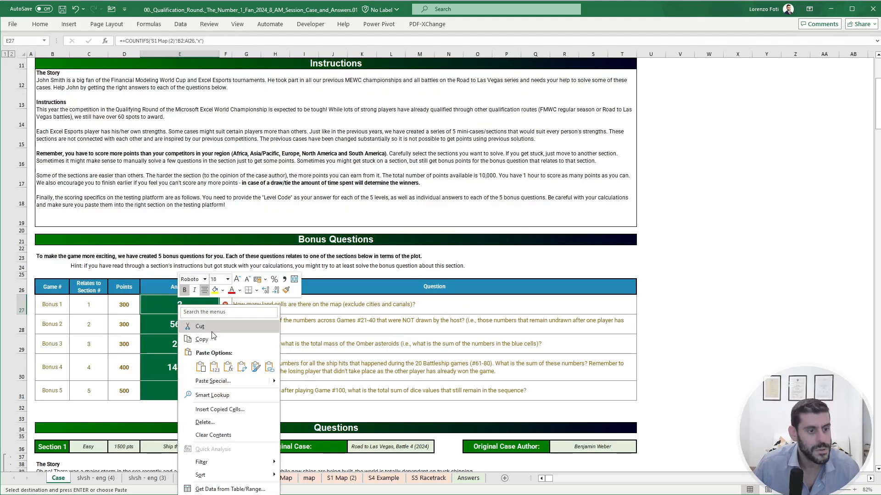
pyautogui.press('Escape')
pyautogui.press('Escape')
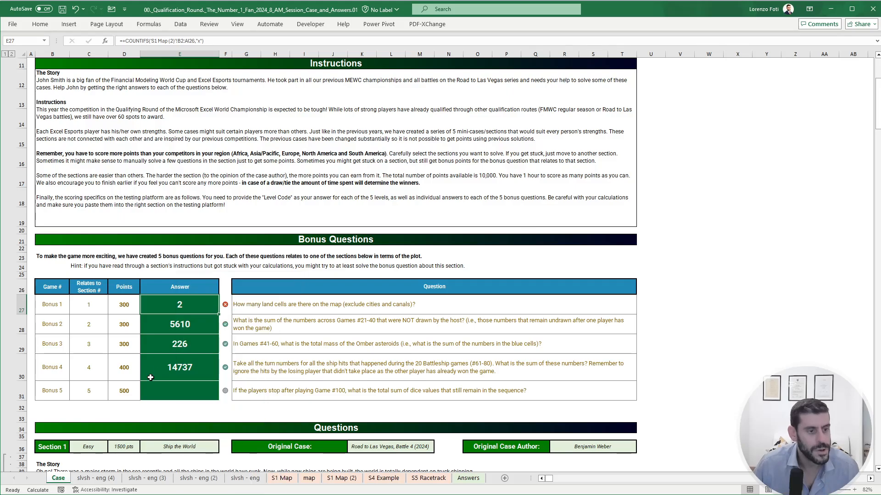
# - Subtract the 12 cities in Y37 of the map sheet with the formula Y36-12
pyautogui.click(304, 480)
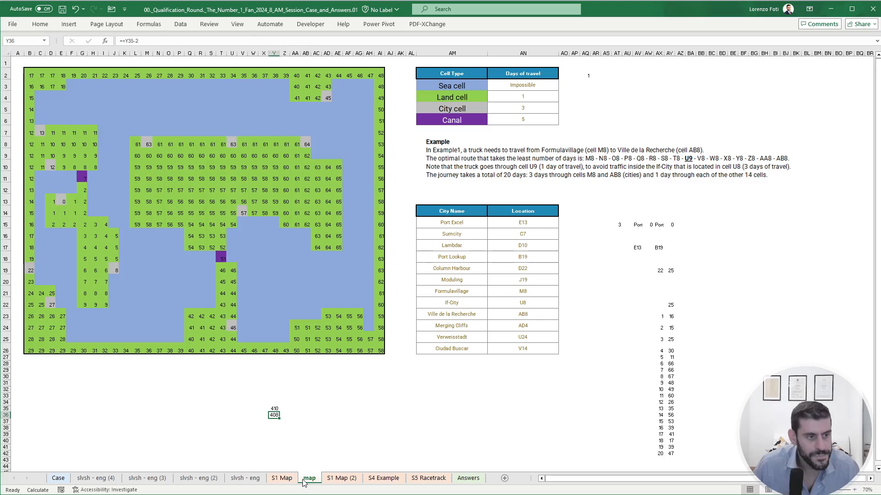
pyautogui.click(277, 421)
pyautogui.write('+')
pyautogui.press('Up')
pyautogui.write('-12')
pyautogui.press('Return')
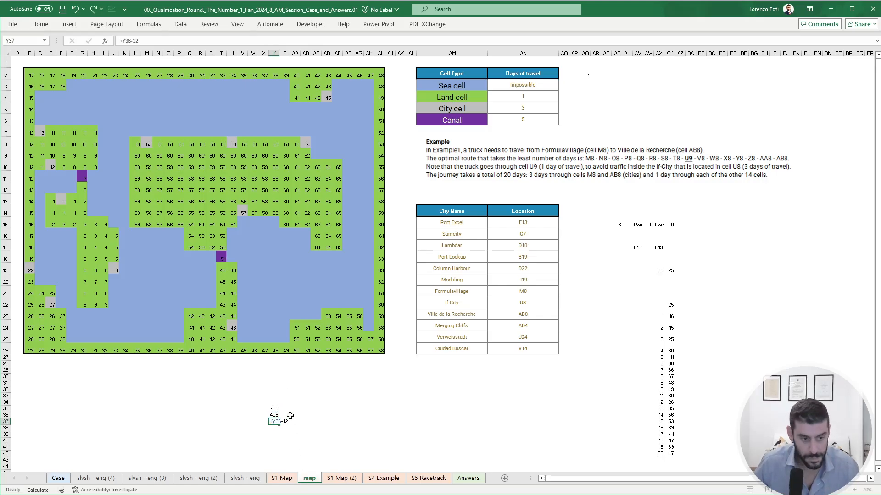
# - Enter 396 as the Bonus 1 answer in E27 of the Case sheet
pyautogui.click(60, 478)
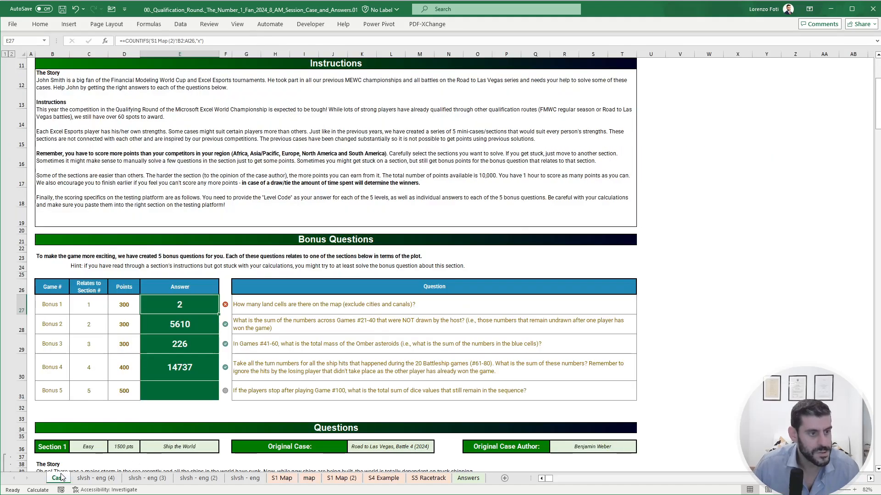
pyautogui.doubleClick(210, 307)
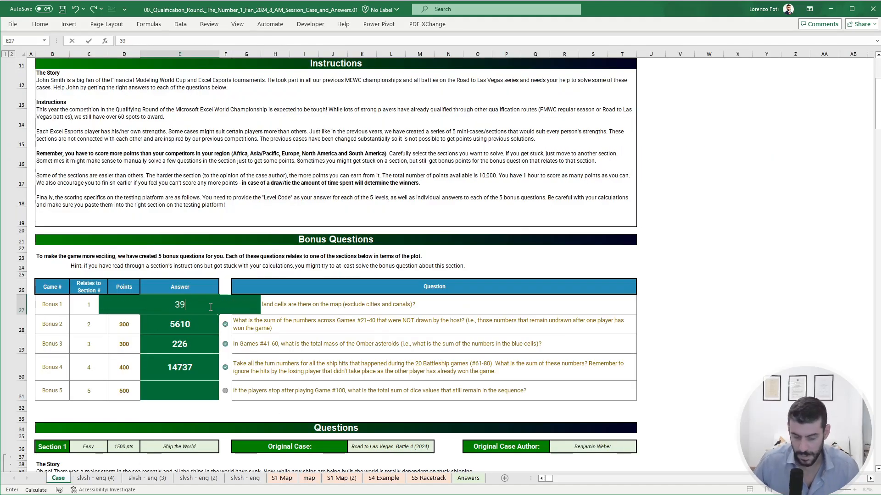
pyautogui.press('Return')
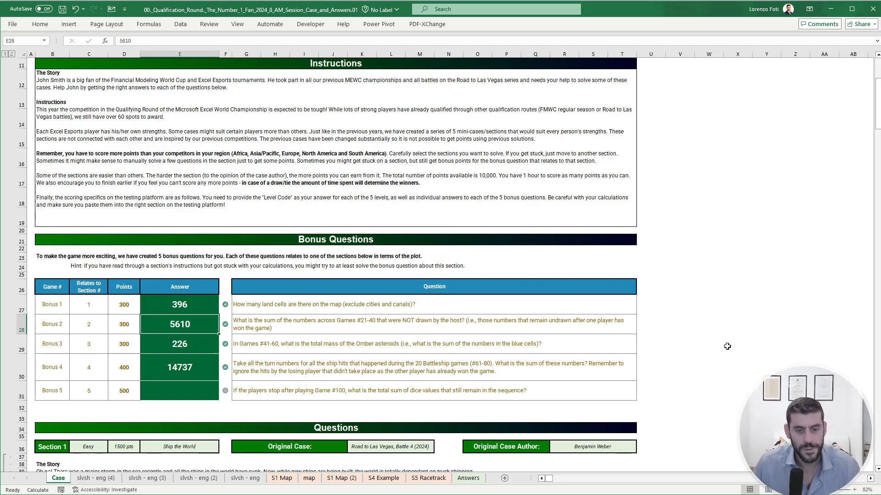
pyautogui.click(682, 322)
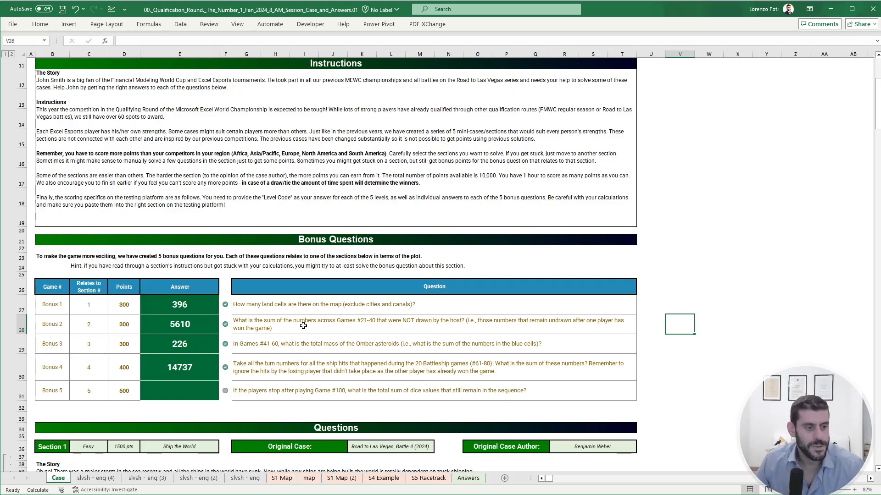
# - Add up the points of Bonus 1 to 4 and Section 1's games 1 to 20 by selecting their Points cells together
pyautogui.scroll(-1, 206, 317)
pyautogui.moveTo(124, 239); pyautogui.dragTo(125, 301)
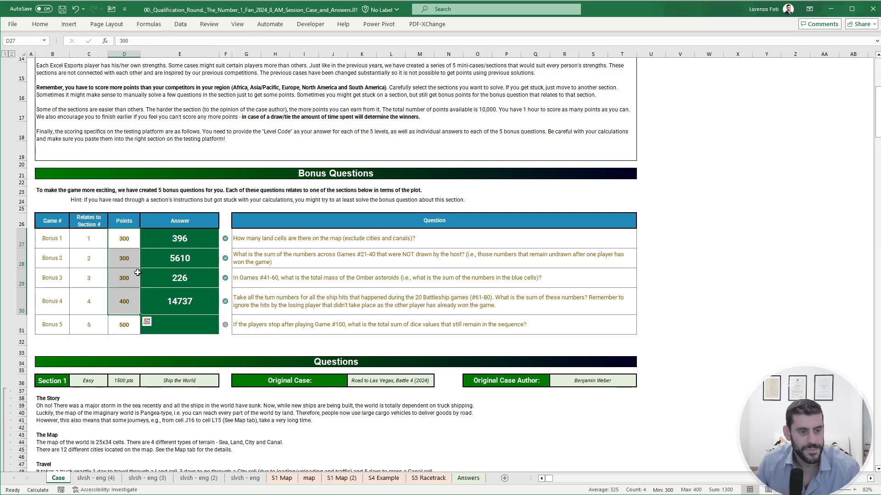
pyautogui.scroll(-10, 138, 272)
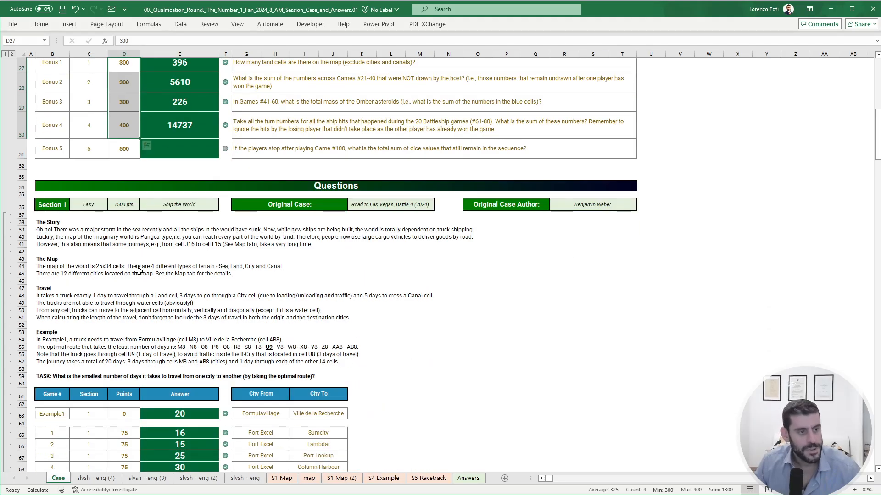
pyautogui.scroll(8, 125, 236)
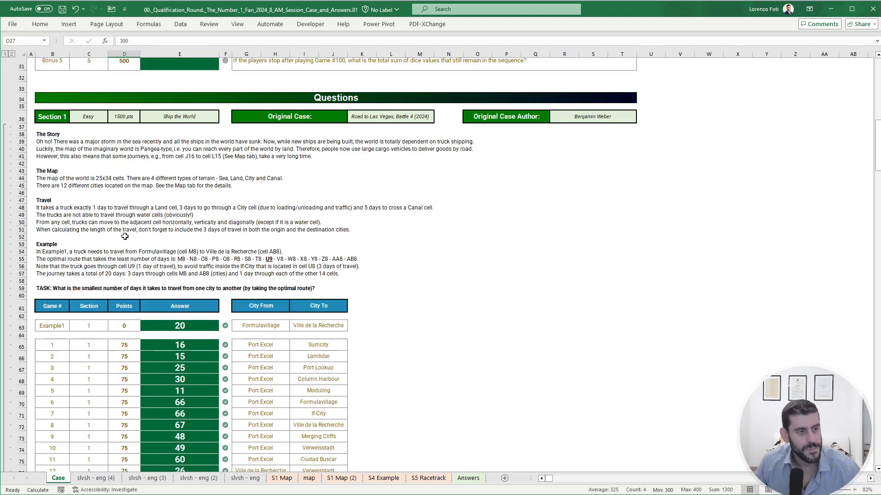
pyautogui.scroll(-8, 125, 237)
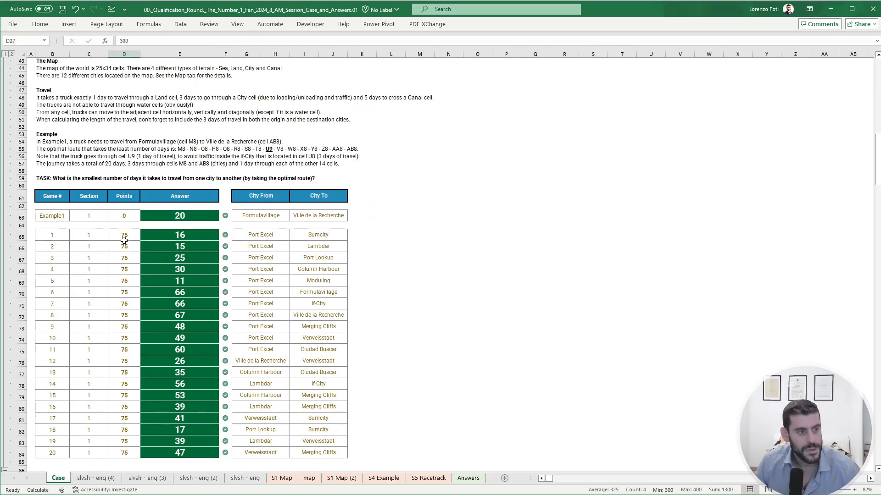
pyautogui.moveTo(124, 234); pyautogui.dragTo(123, 454)
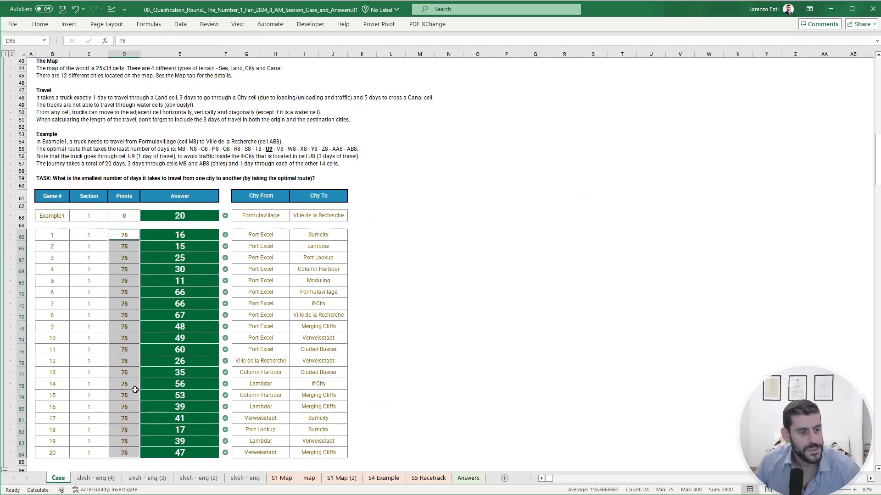
# - Extend the points total with the Points cells of Sections 2, 3 and 4, and check Section 5's answers
pyautogui.scroll(-20, 123, 451)
pyautogui.moveTo(129, 116); pyautogui.dragTo(129, 334)
pyautogui.scroll(-12, 128, 342)
pyautogui.scroll(-6, 128, 343)
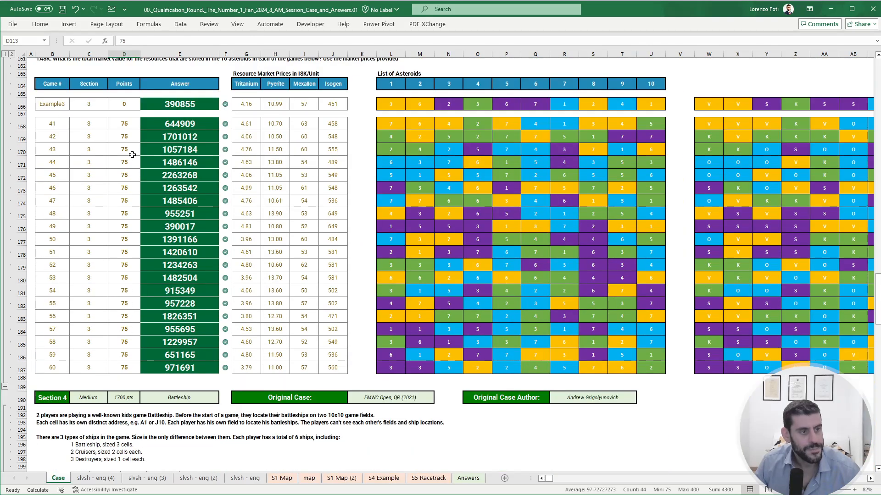
pyautogui.moveTo(125, 122); pyautogui.dragTo(119, 367)
pyautogui.scroll(-20, 123, 356)
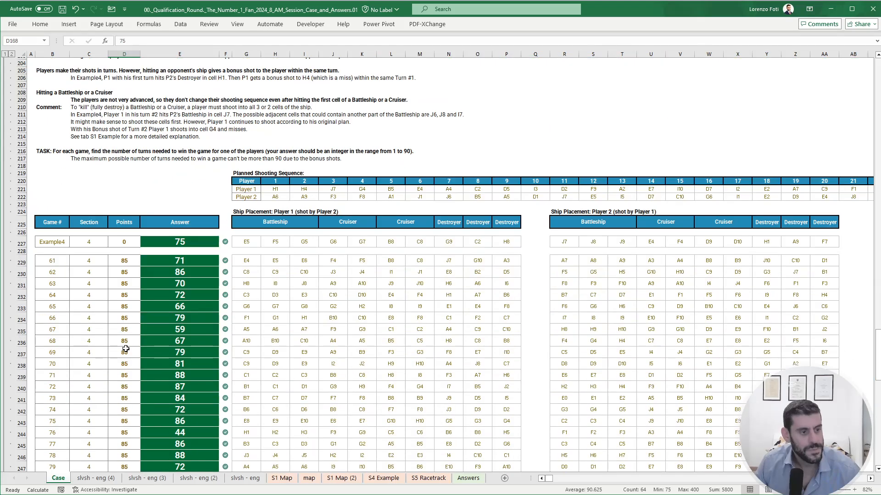
pyautogui.scroll(3, 128, 152)
pyautogui.moveTo(125, 151); pyautogui.dragTo(129, 370)
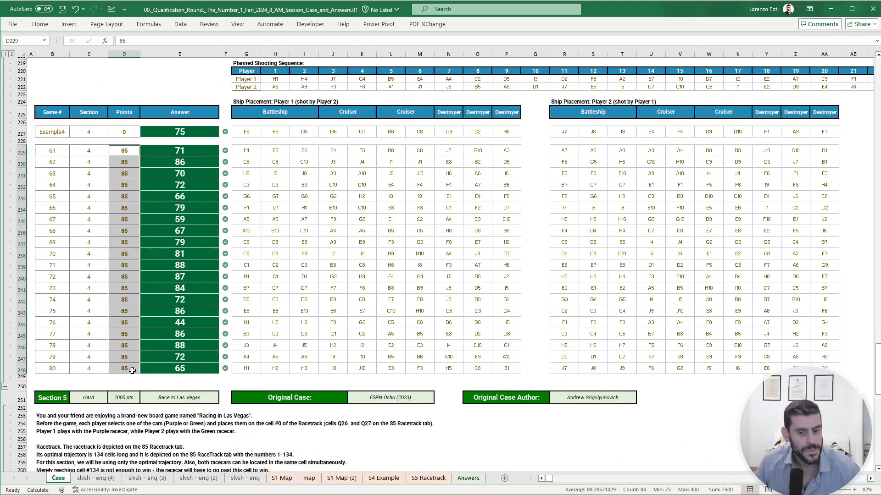
pyautogui.scroll(-14, 164, 373)
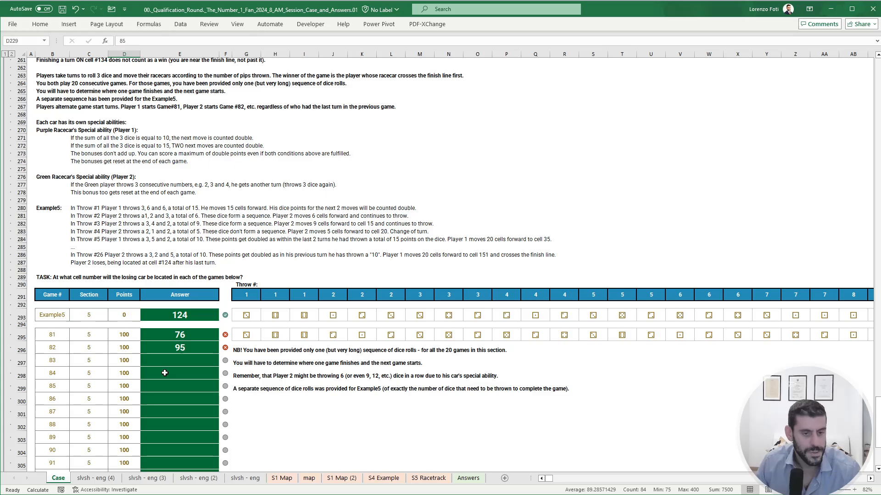
# - Review the Case sheet's Section 5 rules, instructions, bonus questions and the answers of the first sections
pyautogui.scroll(-1, 165, 373)
pyautogui.scroll(10, 165, 373)
pyautogui.click(408, 278)
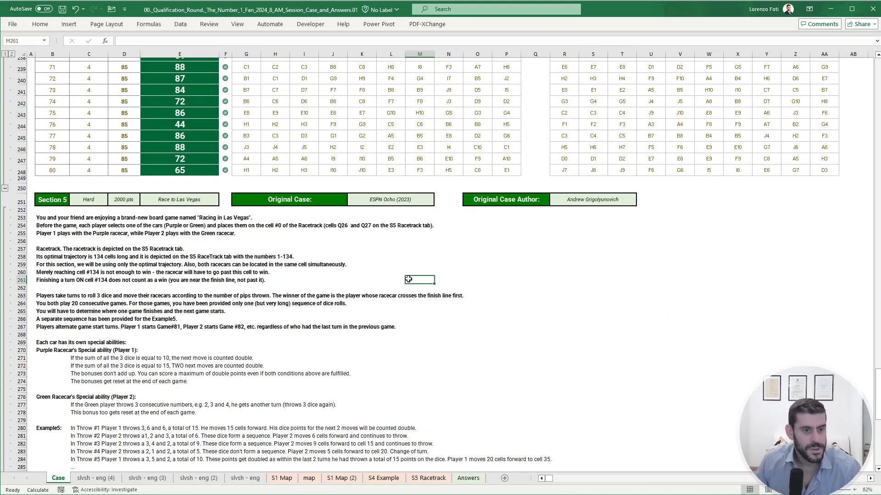
pyautogui.scroll(20, 408, 279)
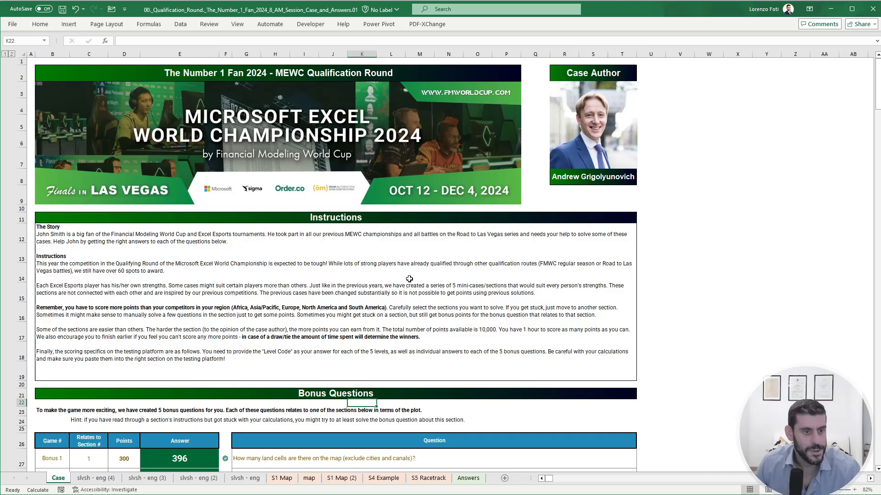
pyautogui.scroll(-3, 409, 279)
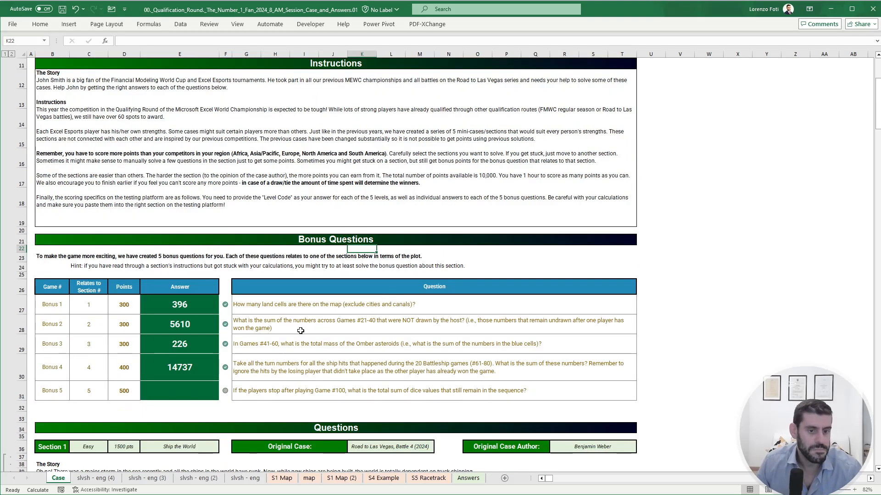
pyautogui.scroll(-20, 294, 376)
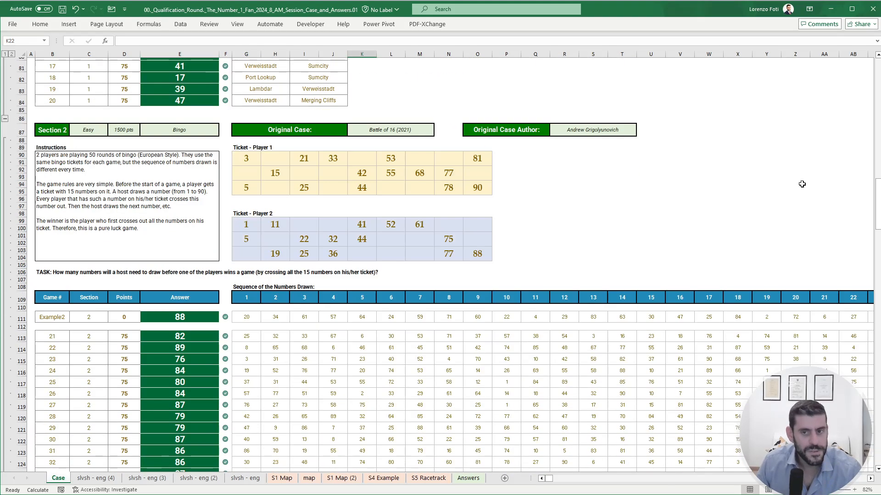
# - Check Section 5's games 81 to 100 on the Case sheet, and examine their dice-roll calculations on the slvsh - eng (4) sheet
pyautogui.moveTo(879, 195); pyautogui.dragTo(877, 413)
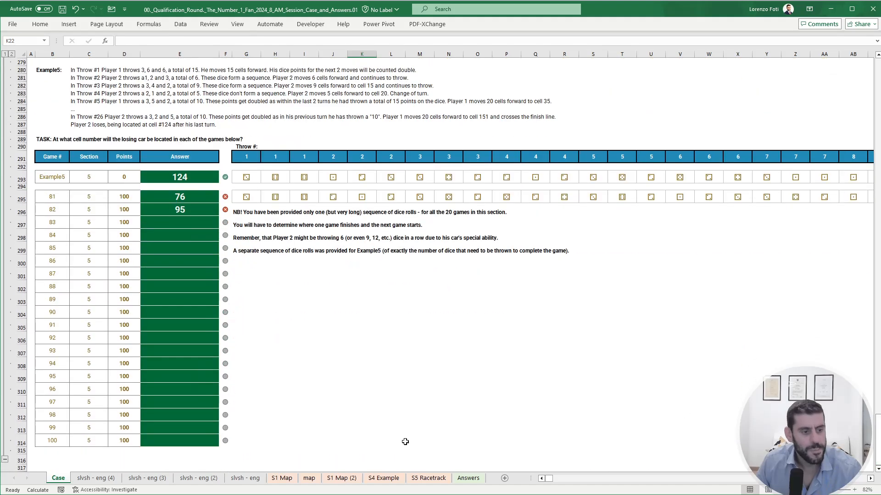
pyautogui.click(105, 480)
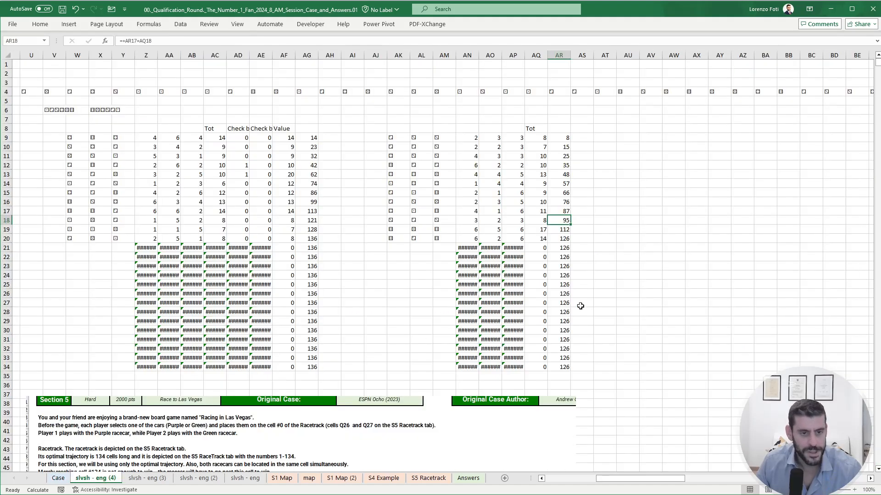
pyautogui.click(640, 259)
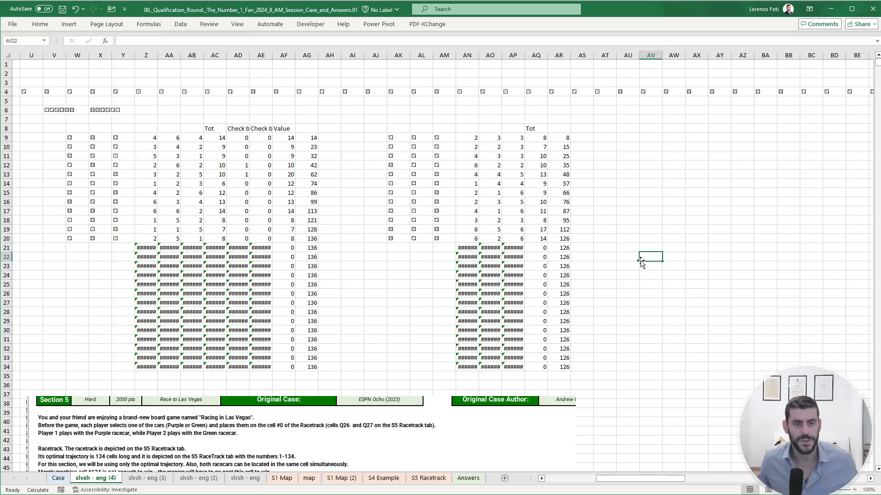